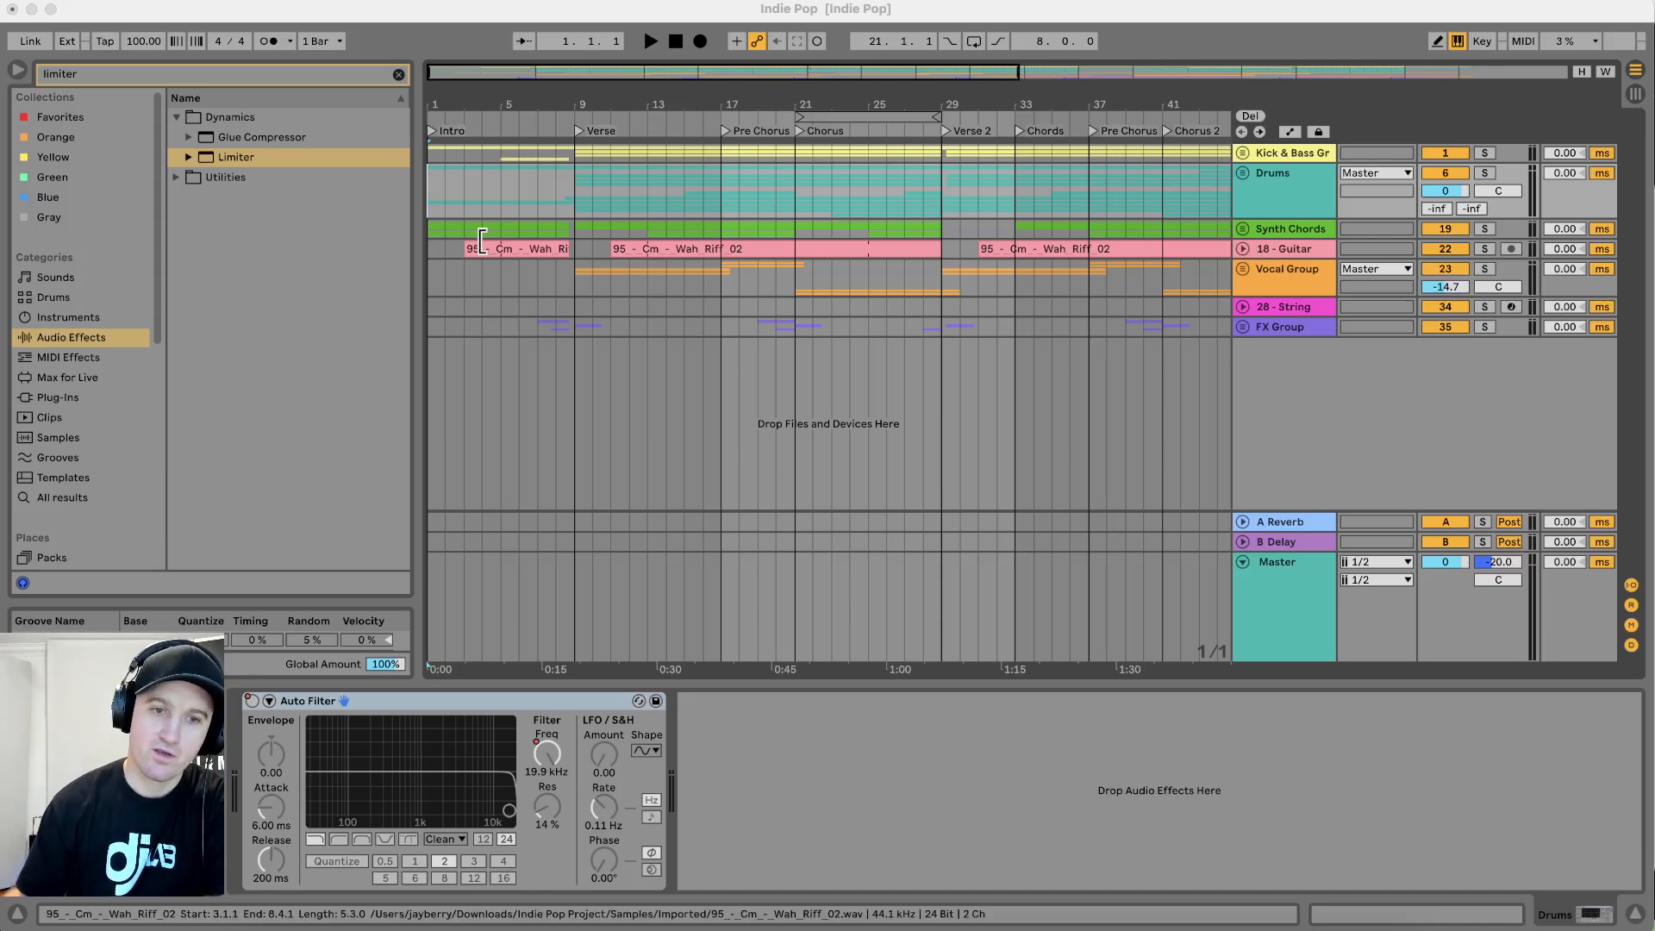
# Play the arrangement from the start of the Pre Chorus at bar 17
pyautogui.click(433, 203)
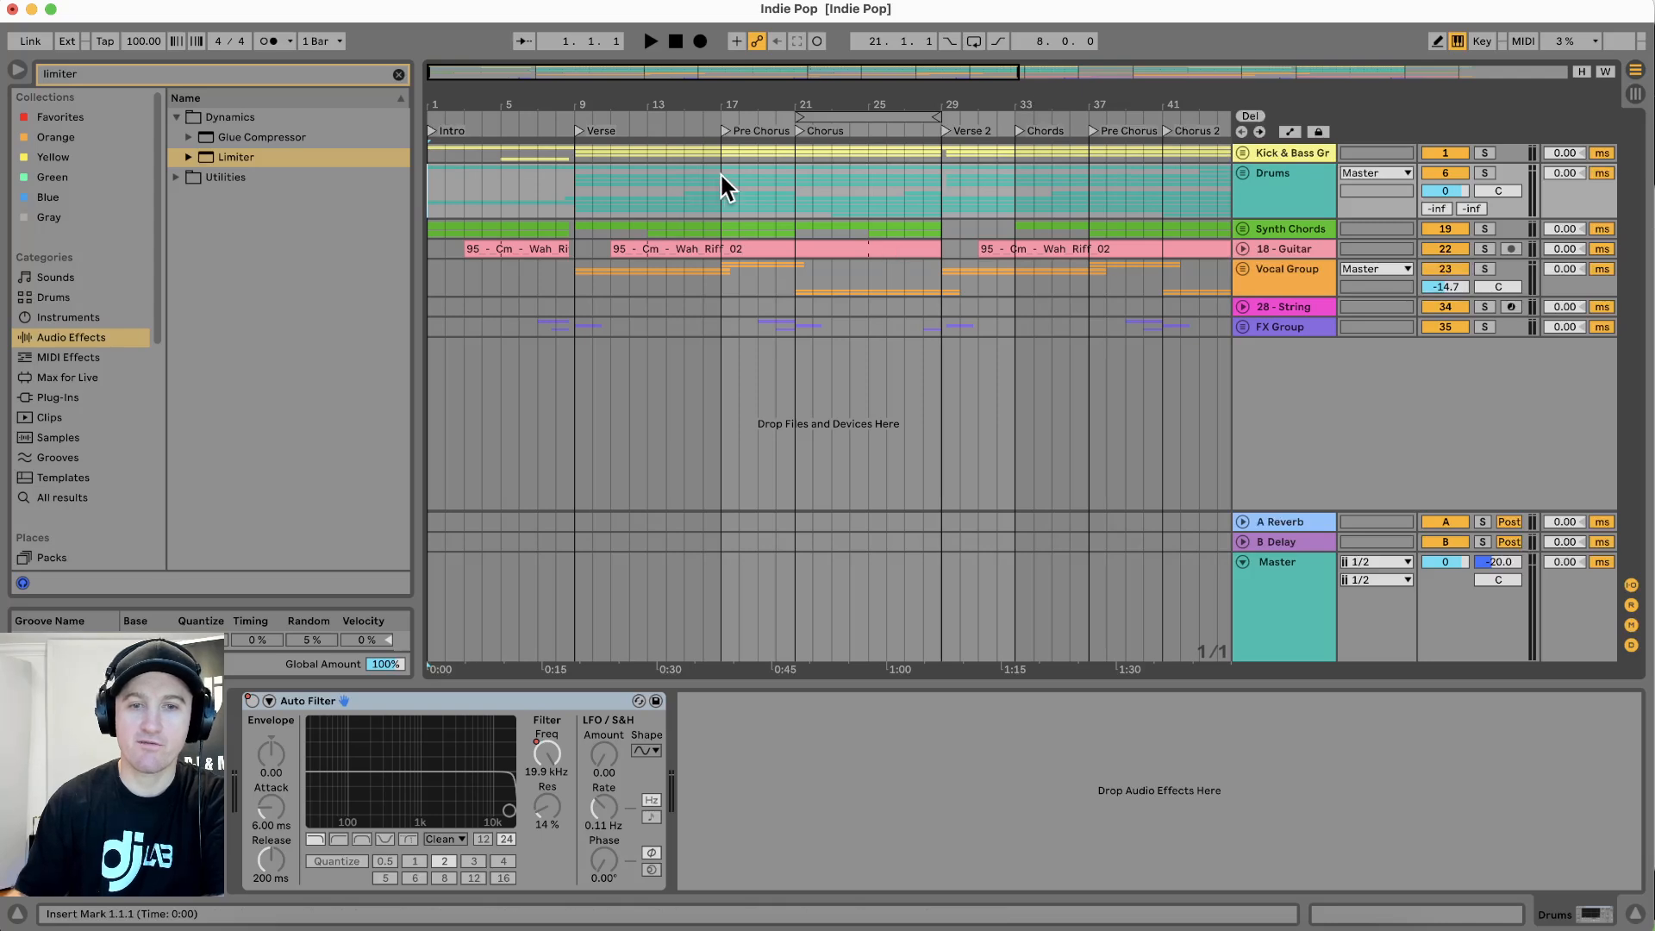
pyautogui.click(795, 163)
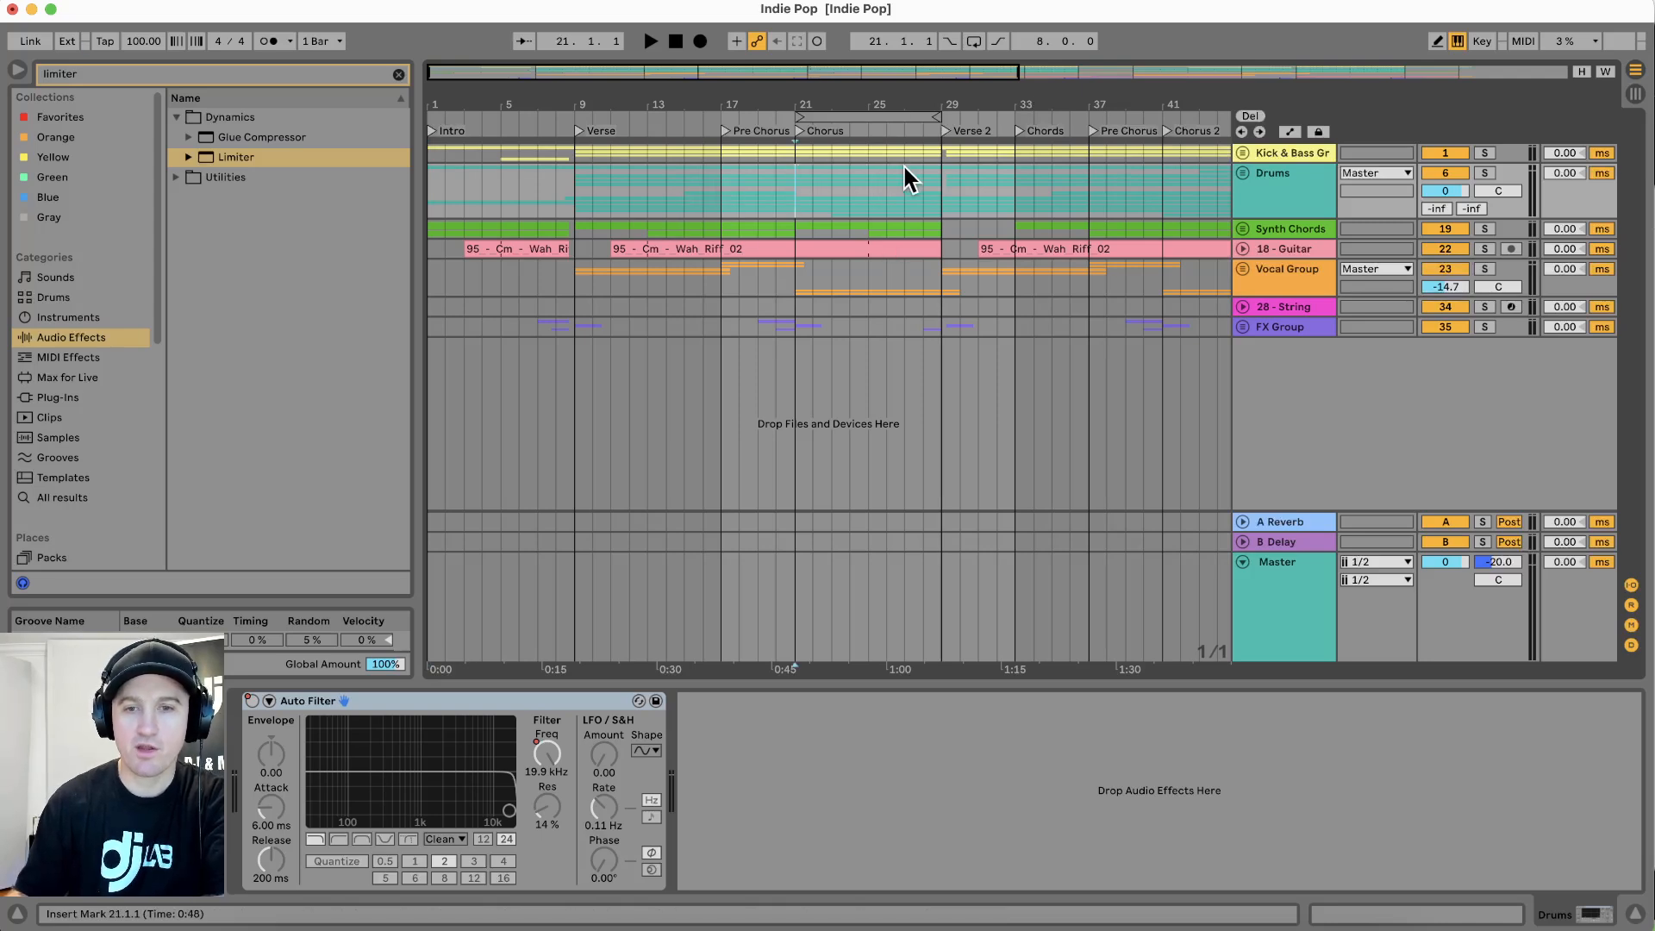
pyautogui.click(941, 166)
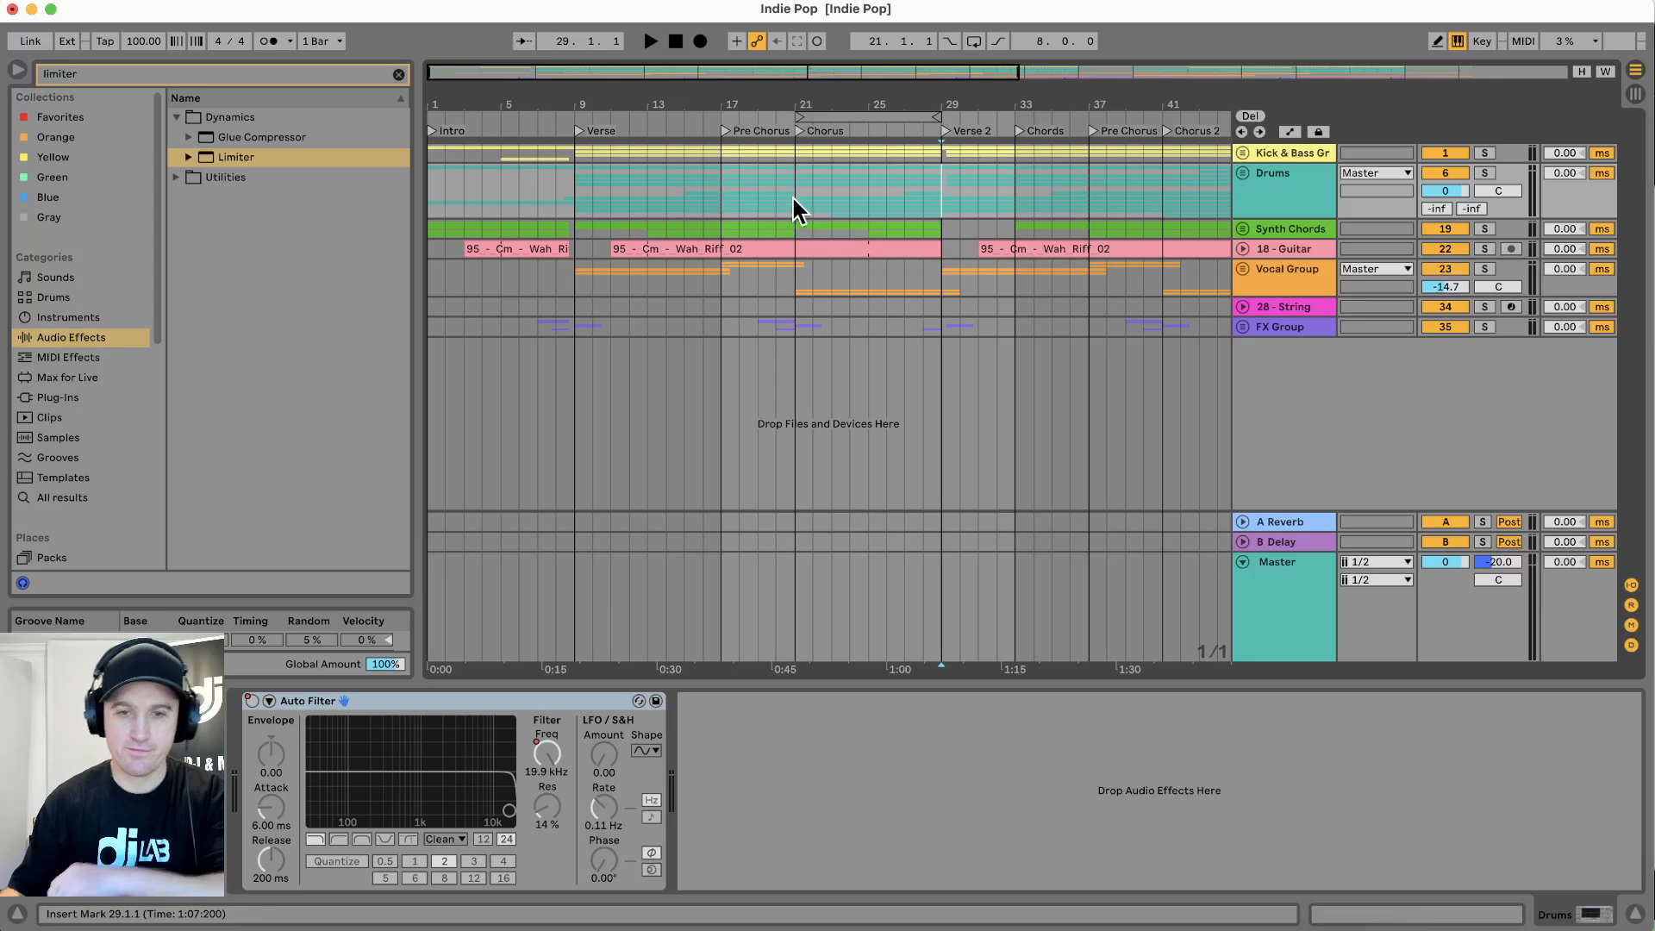
pyautogui.click(721, 185)
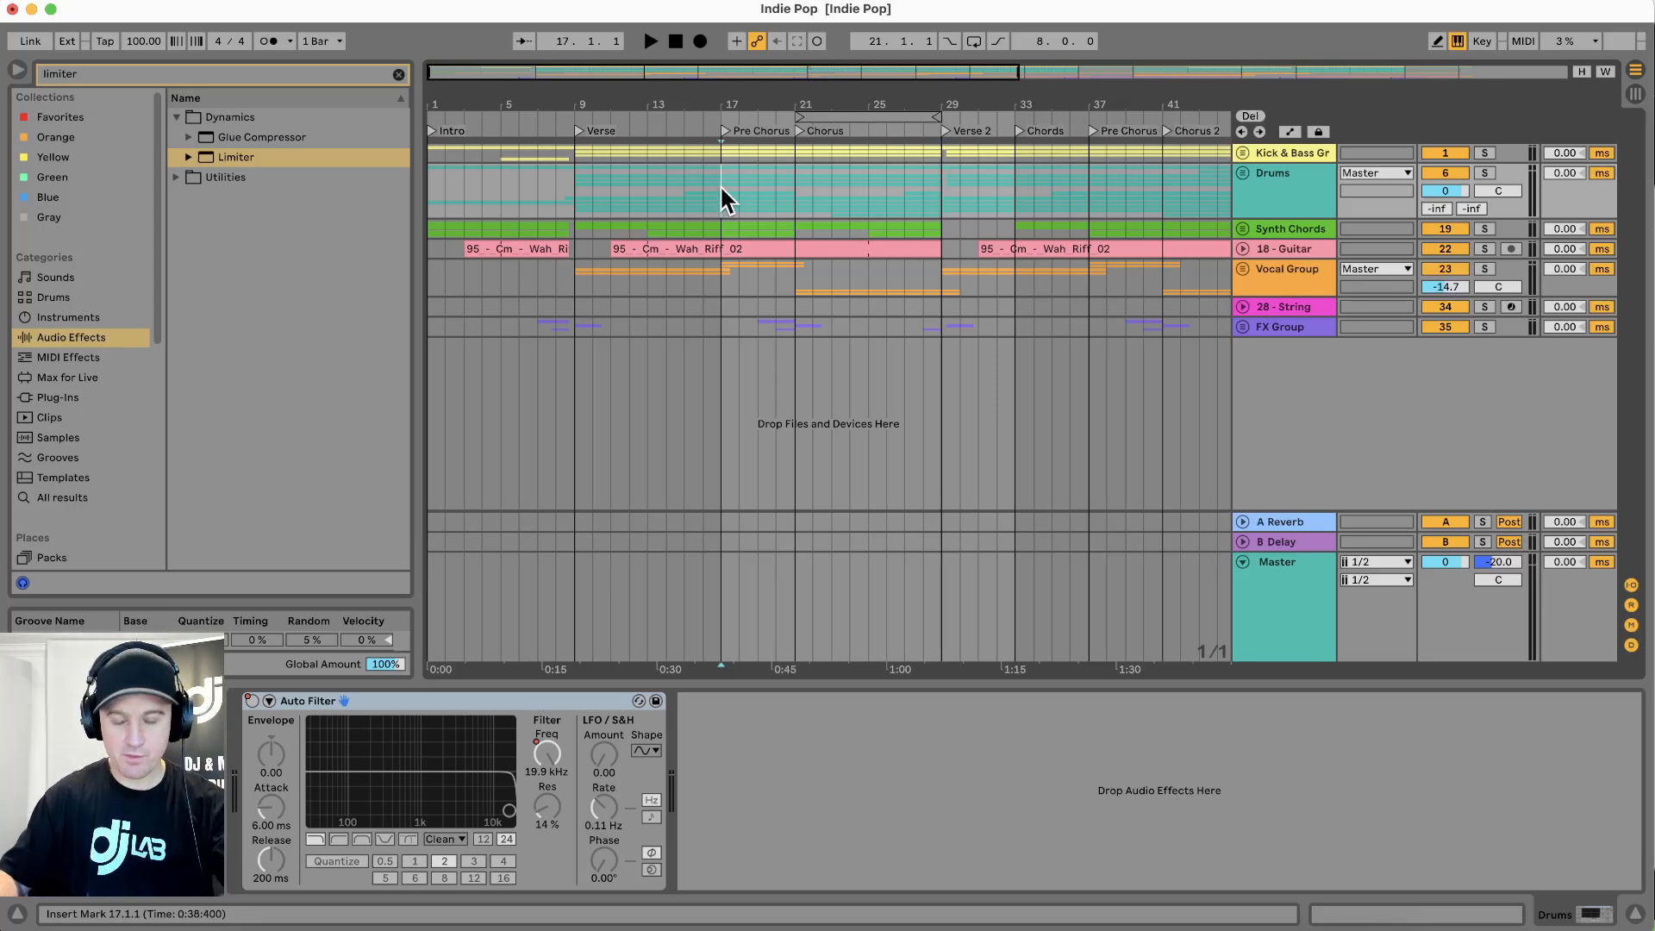
pyautogui.press('space')
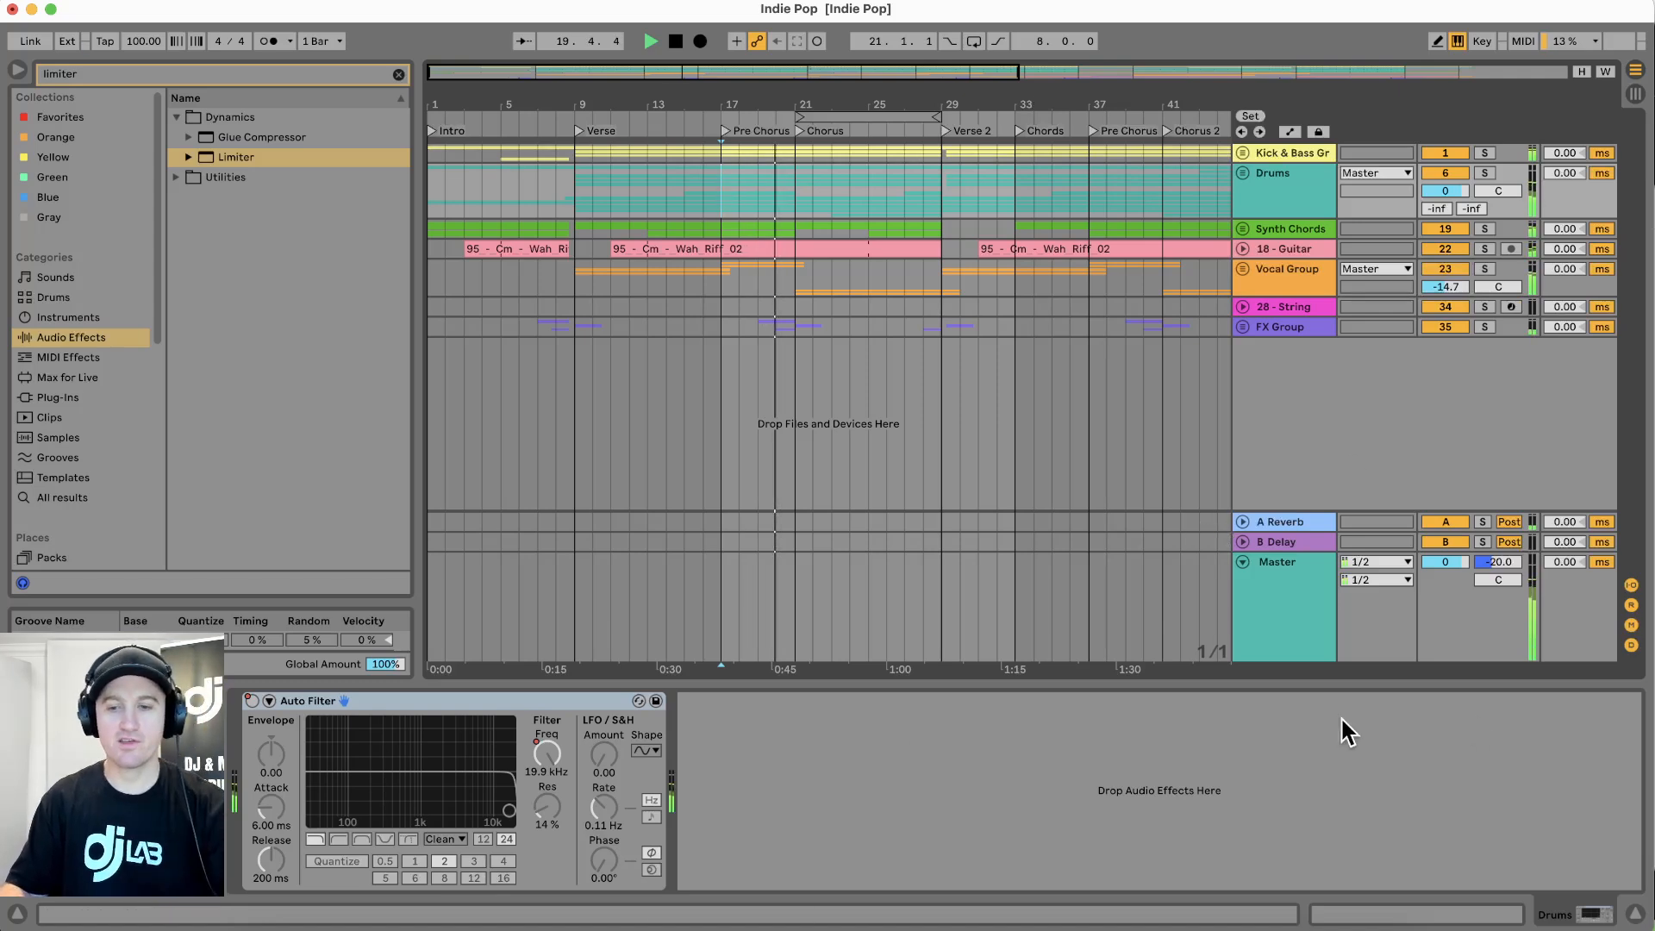
pyautogui.press('space')
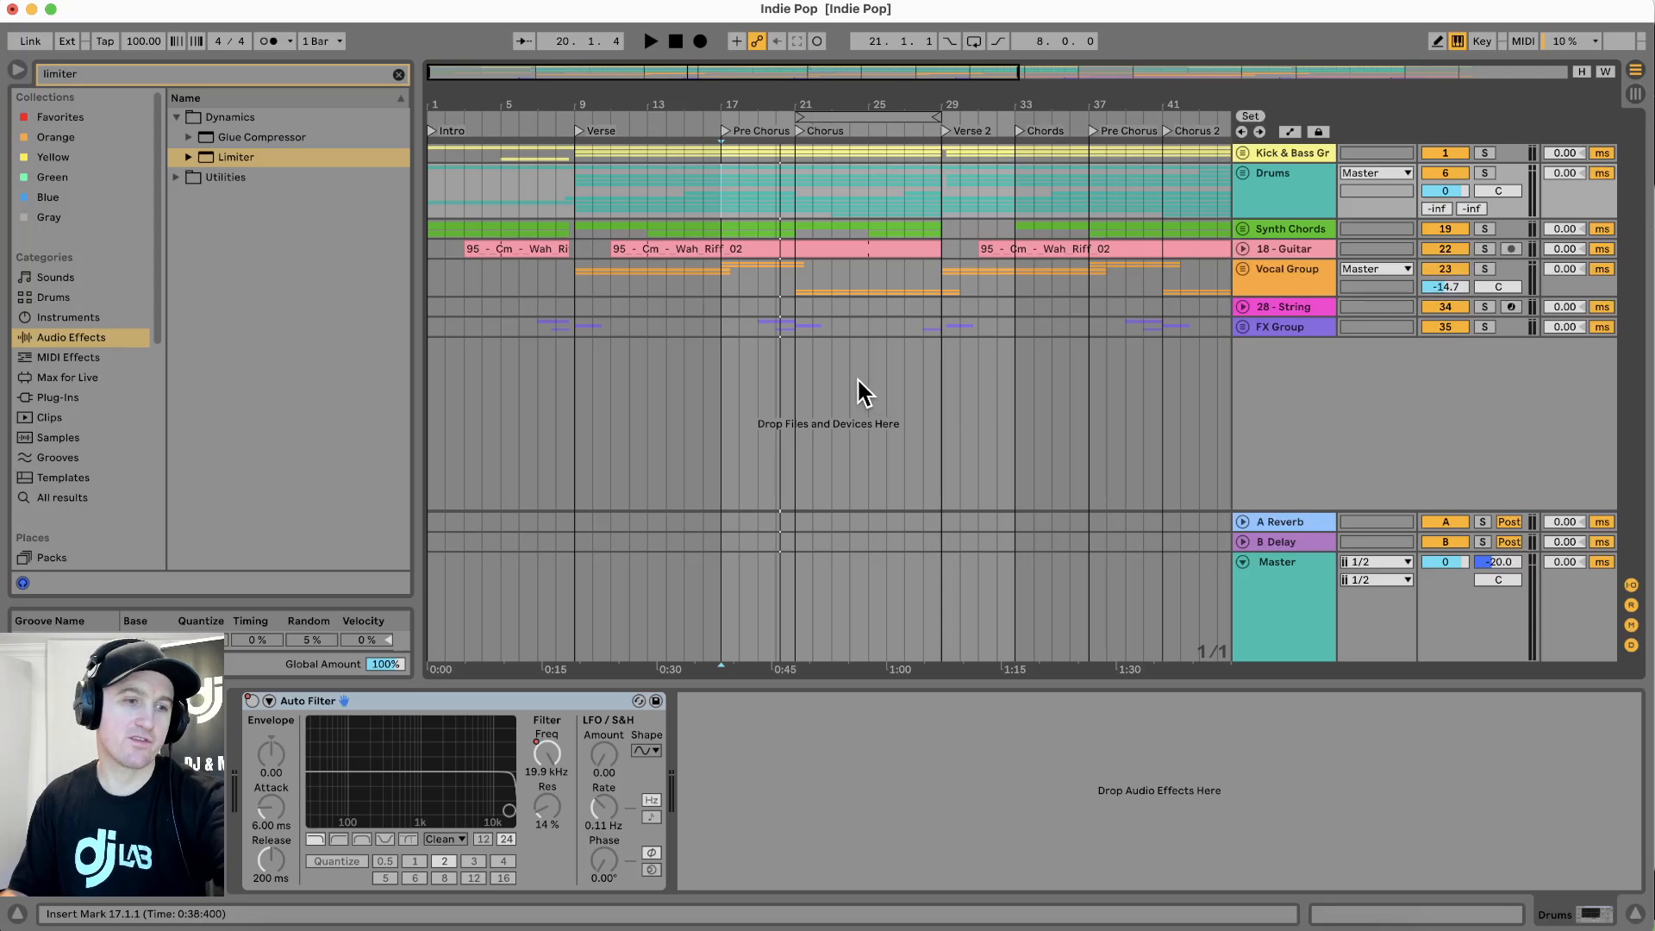
pyautogui.press('space')
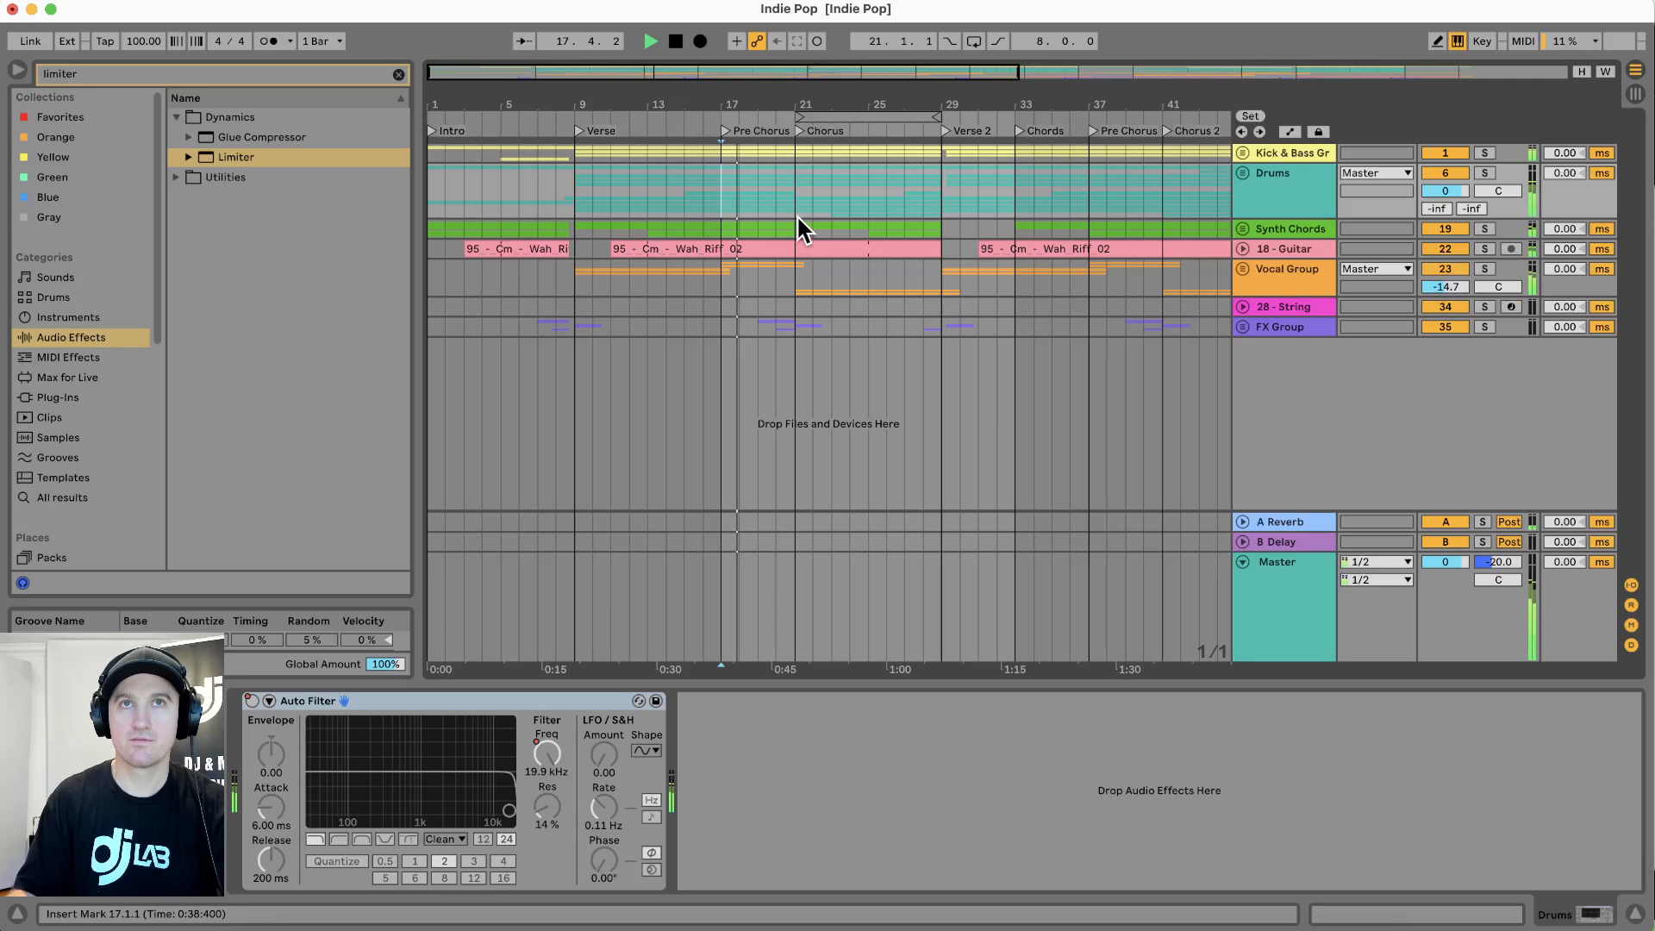
# Listen to the Chorus from bar 21 and lower the Vocal Group's volume to -16.5 dB
pyautogui.click(801, 211)
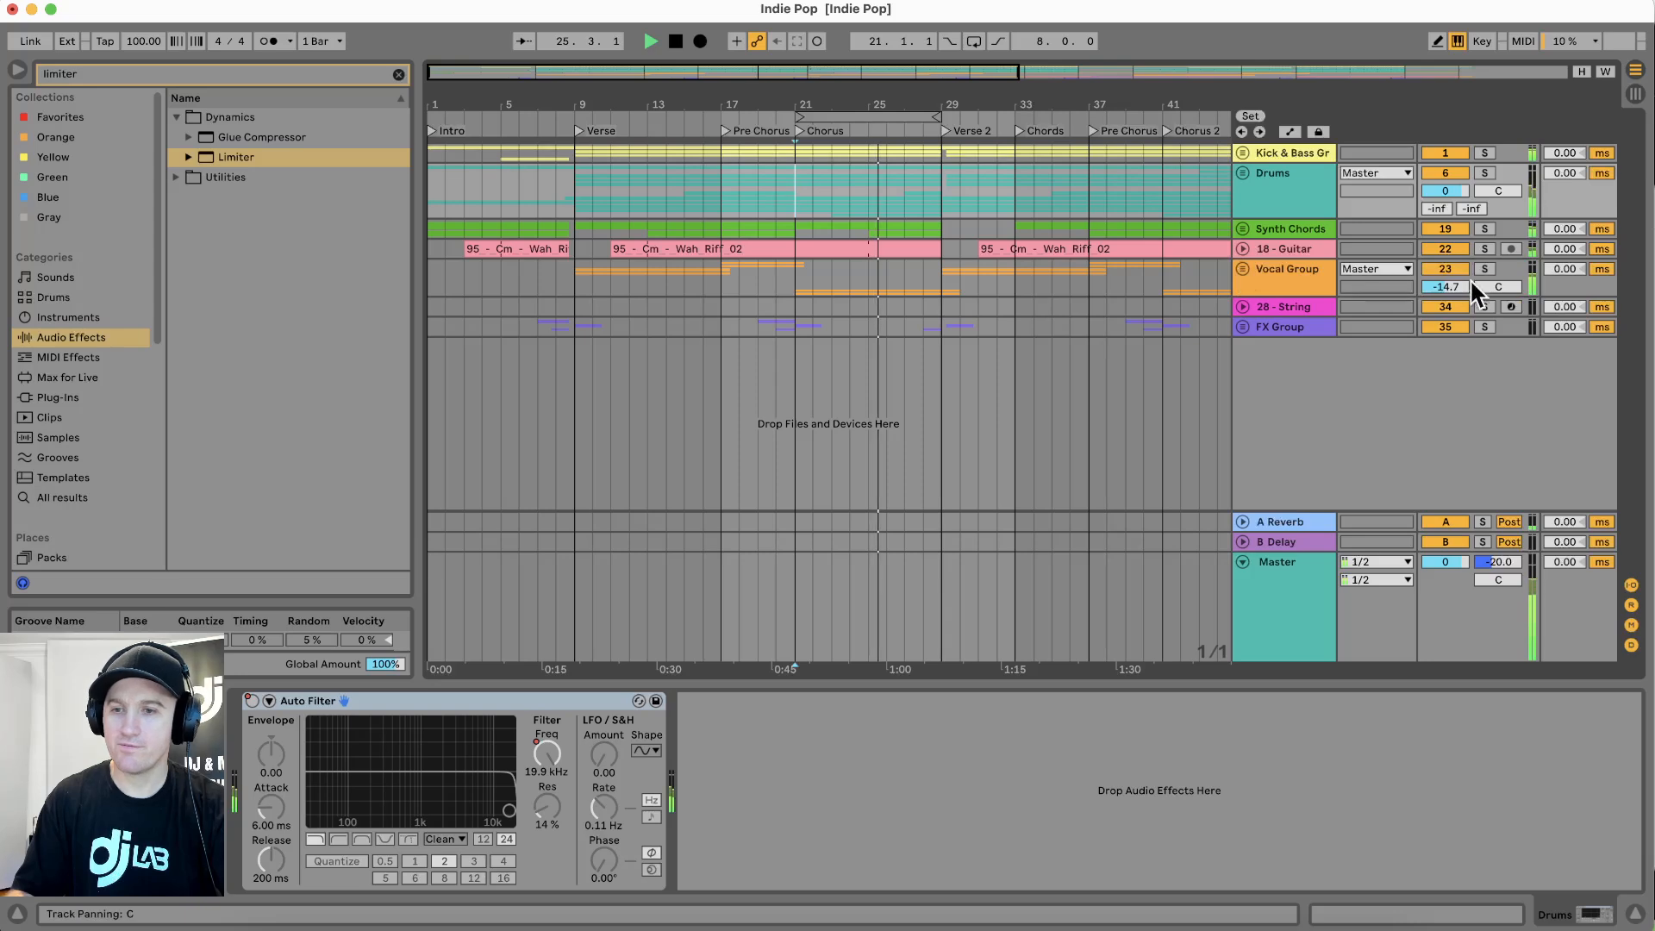
pyautogui.moveTo(1460, 283); pyautogui.dragTo(1460, 290)
pyautogui.press('Down')
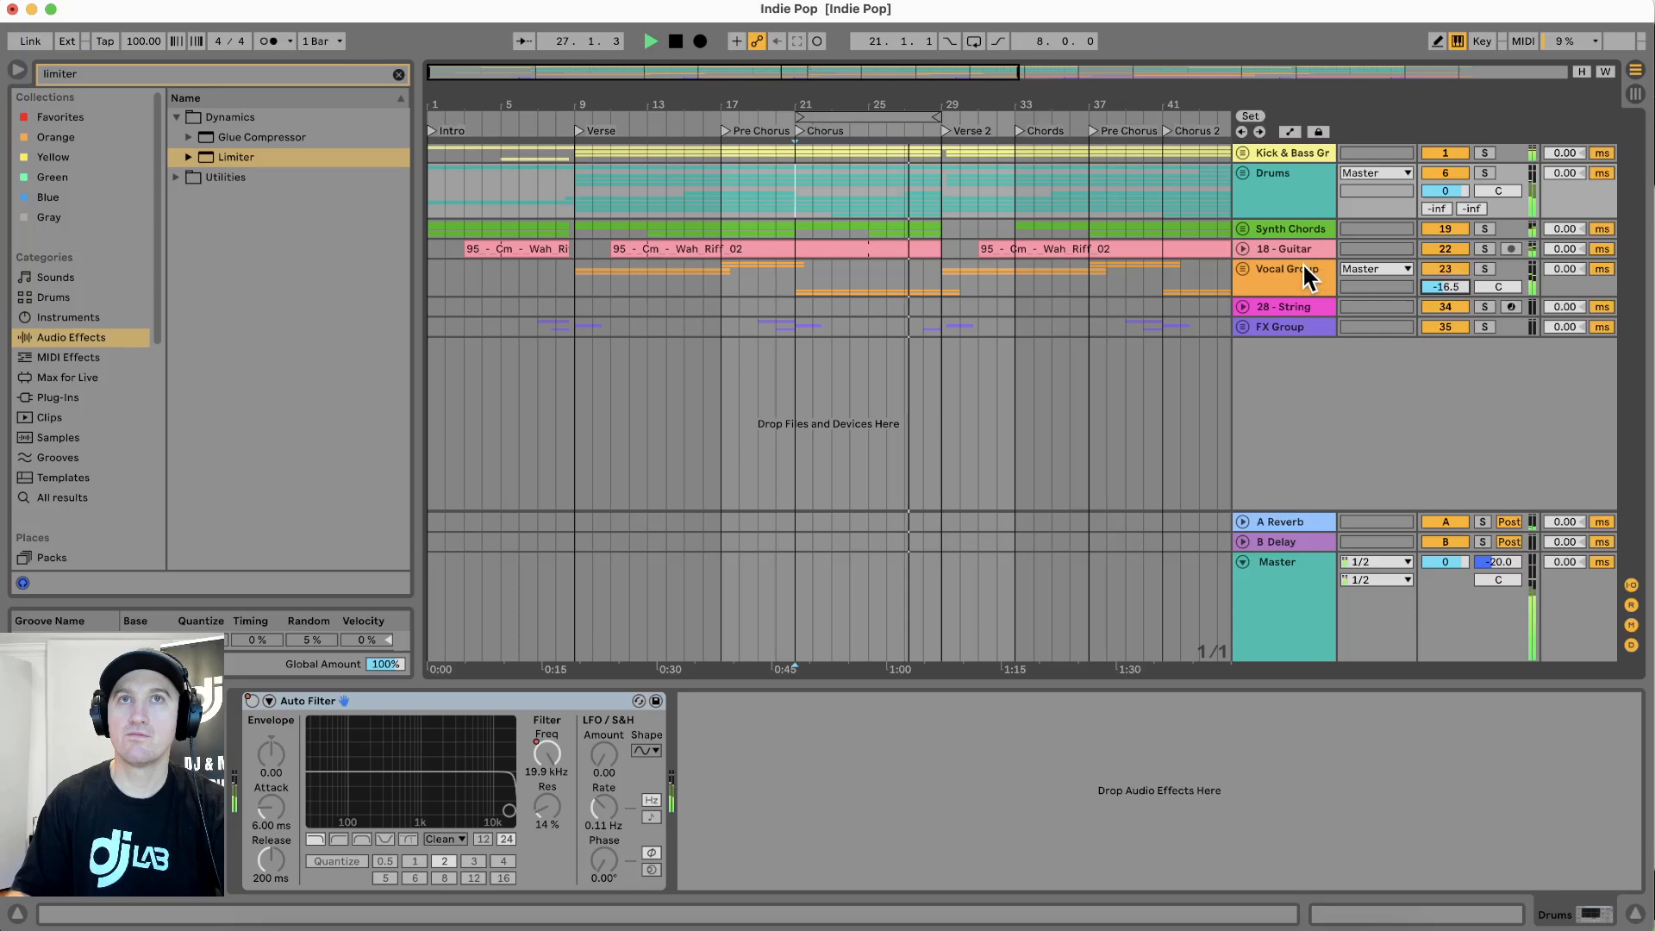
# Unfold the Synth Chords group, select the 16 - Chords Low track and audition it in the mix from bar 25
pyautogui.click(1240, 227)
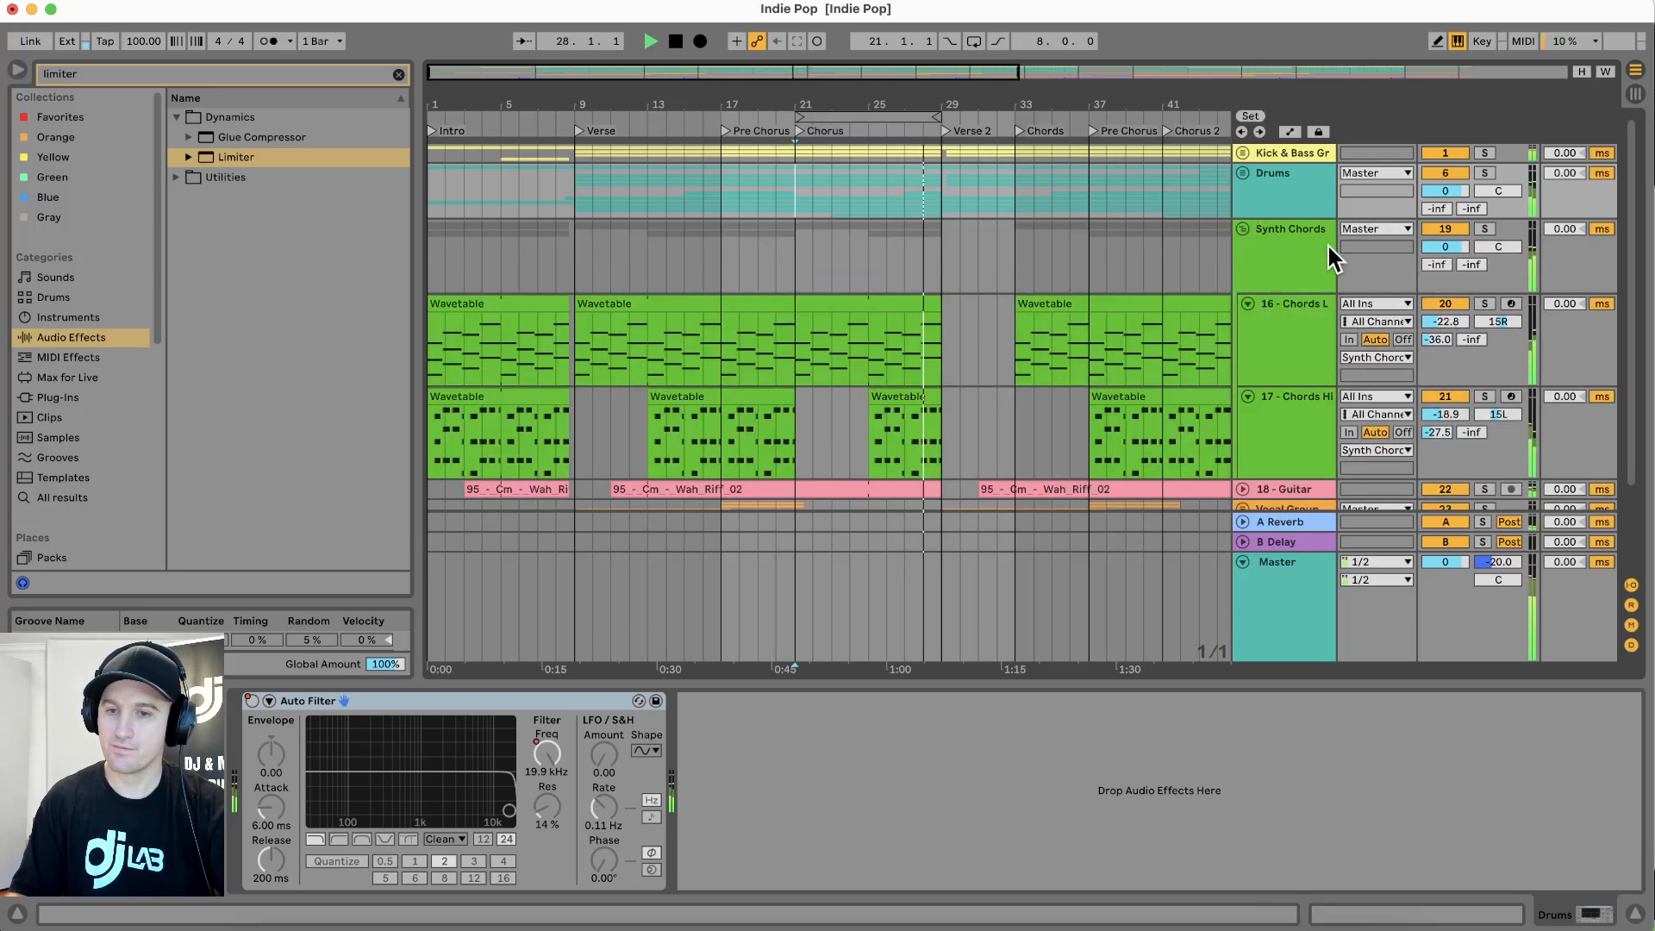
pyautogui.moveTo(1495, 319); pyautogui.dragTo(1488, 301)
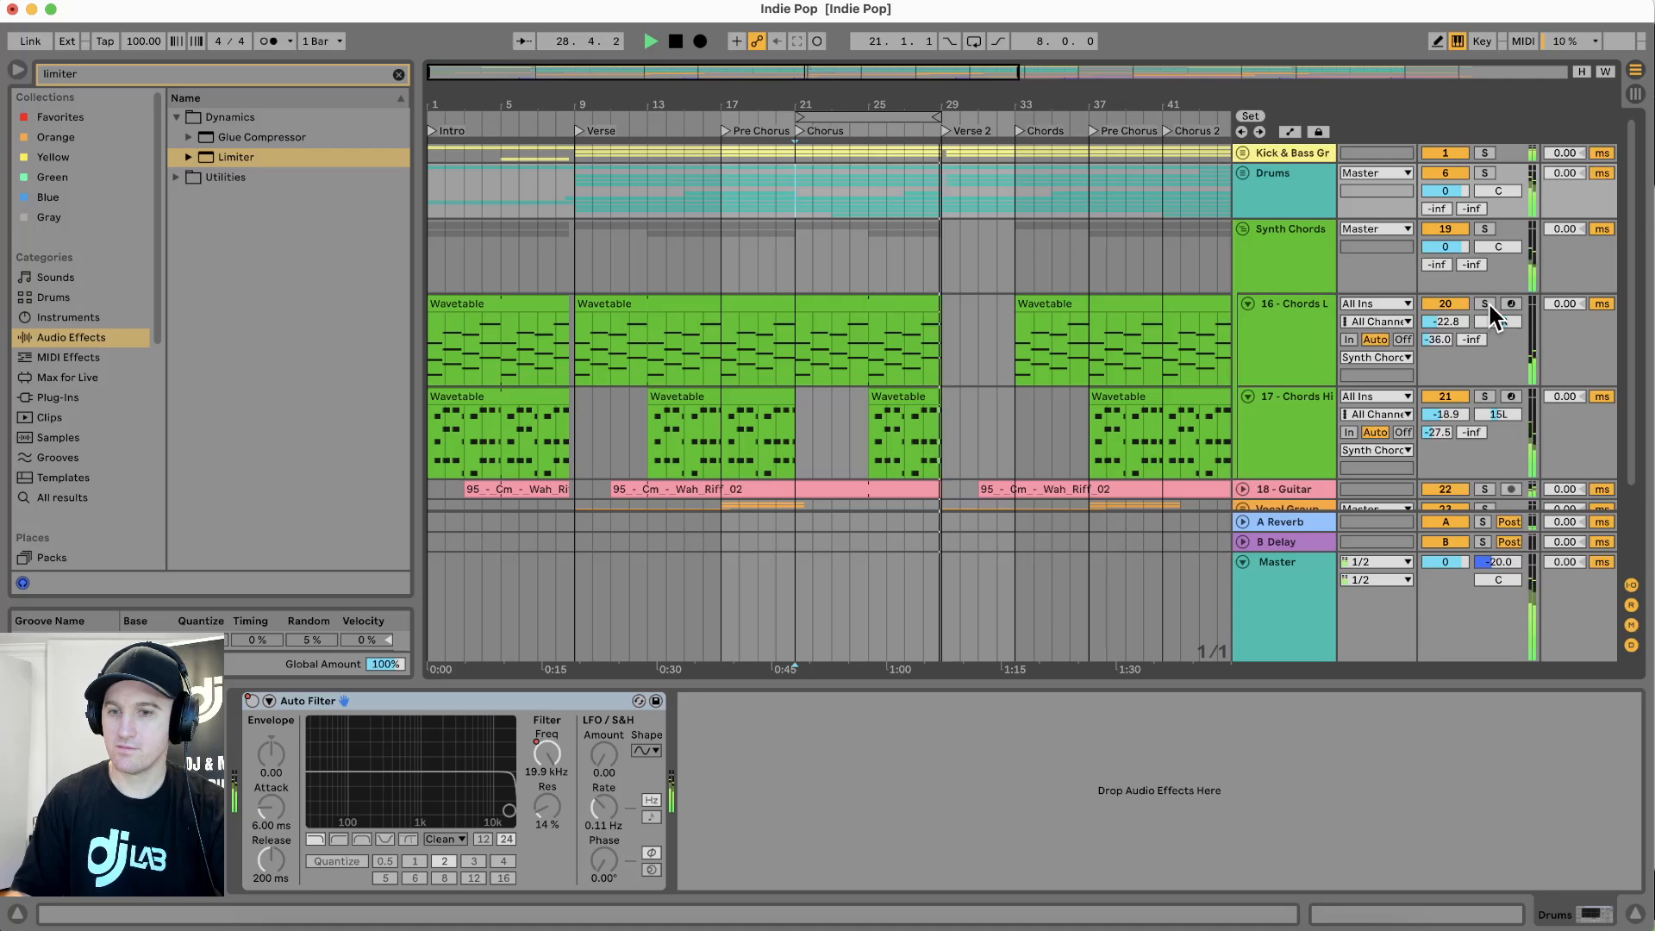
pyautogui.press('space')
pyautogui.click(884, 346)
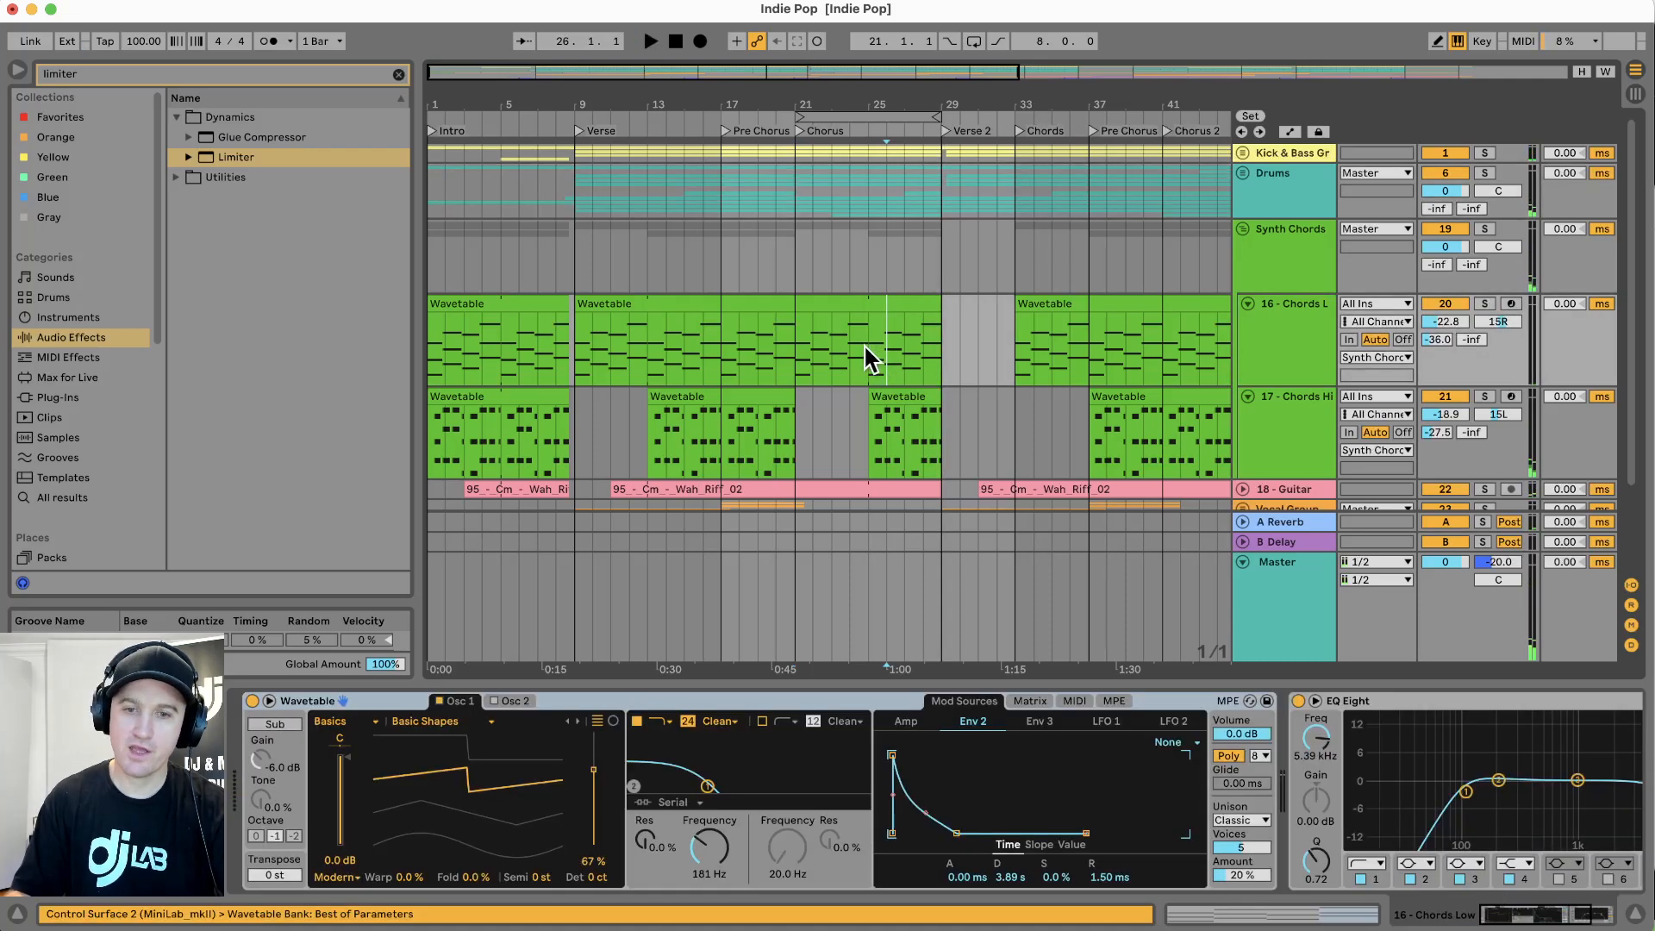
pyautogui.press('space')
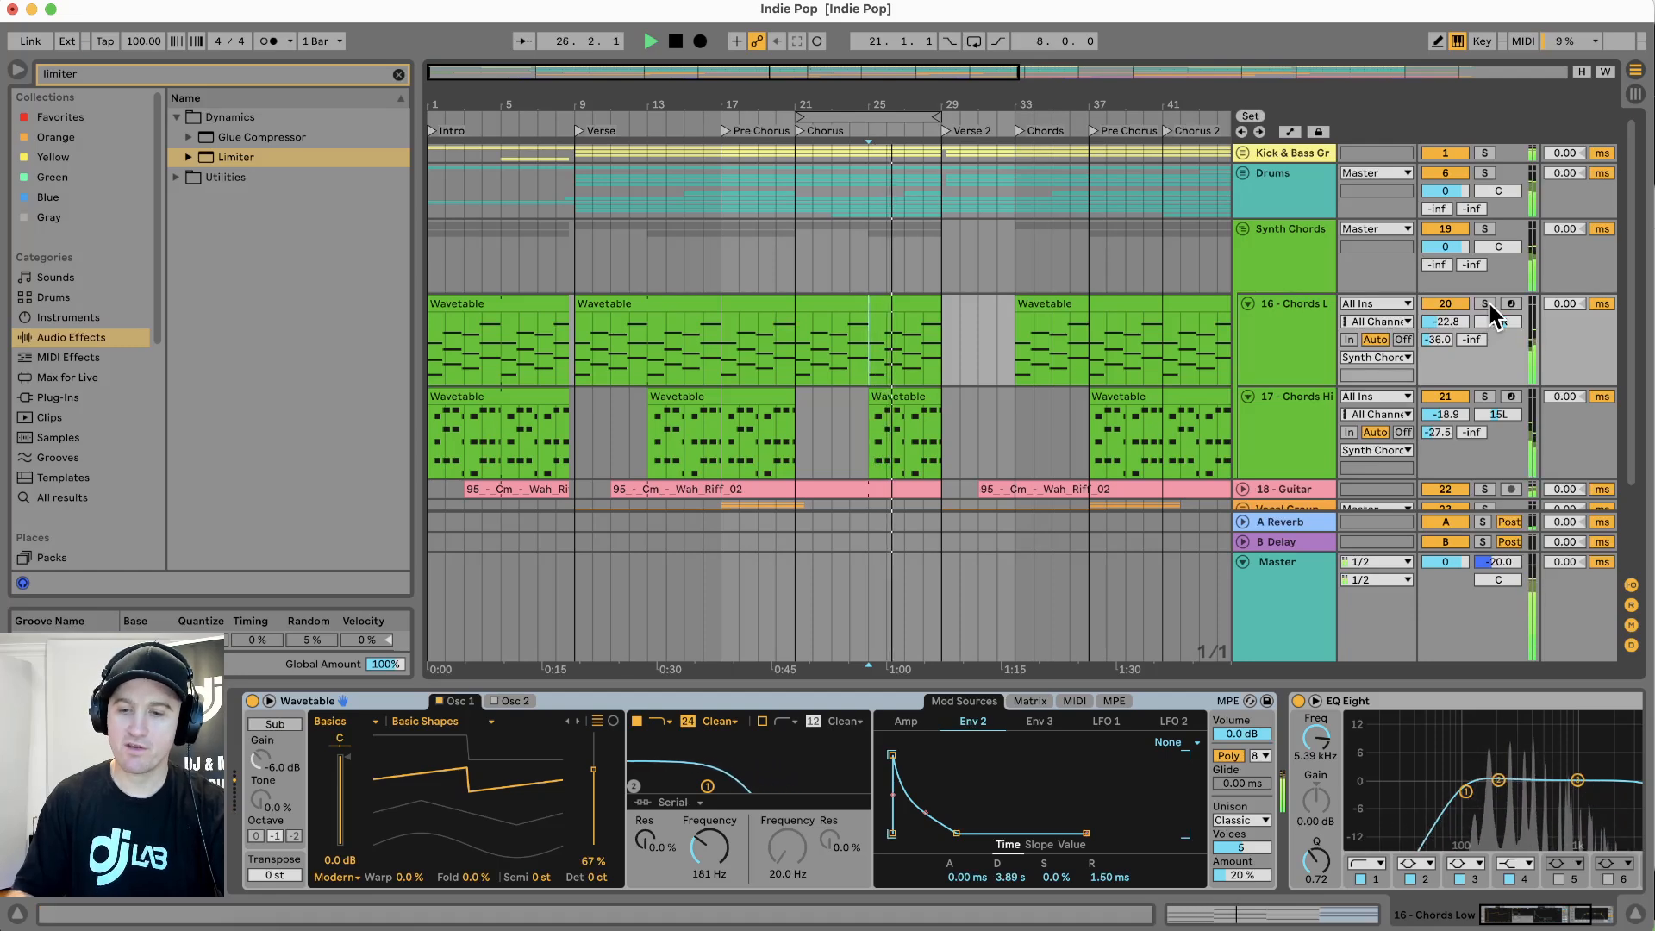
pyautogui.press('space')
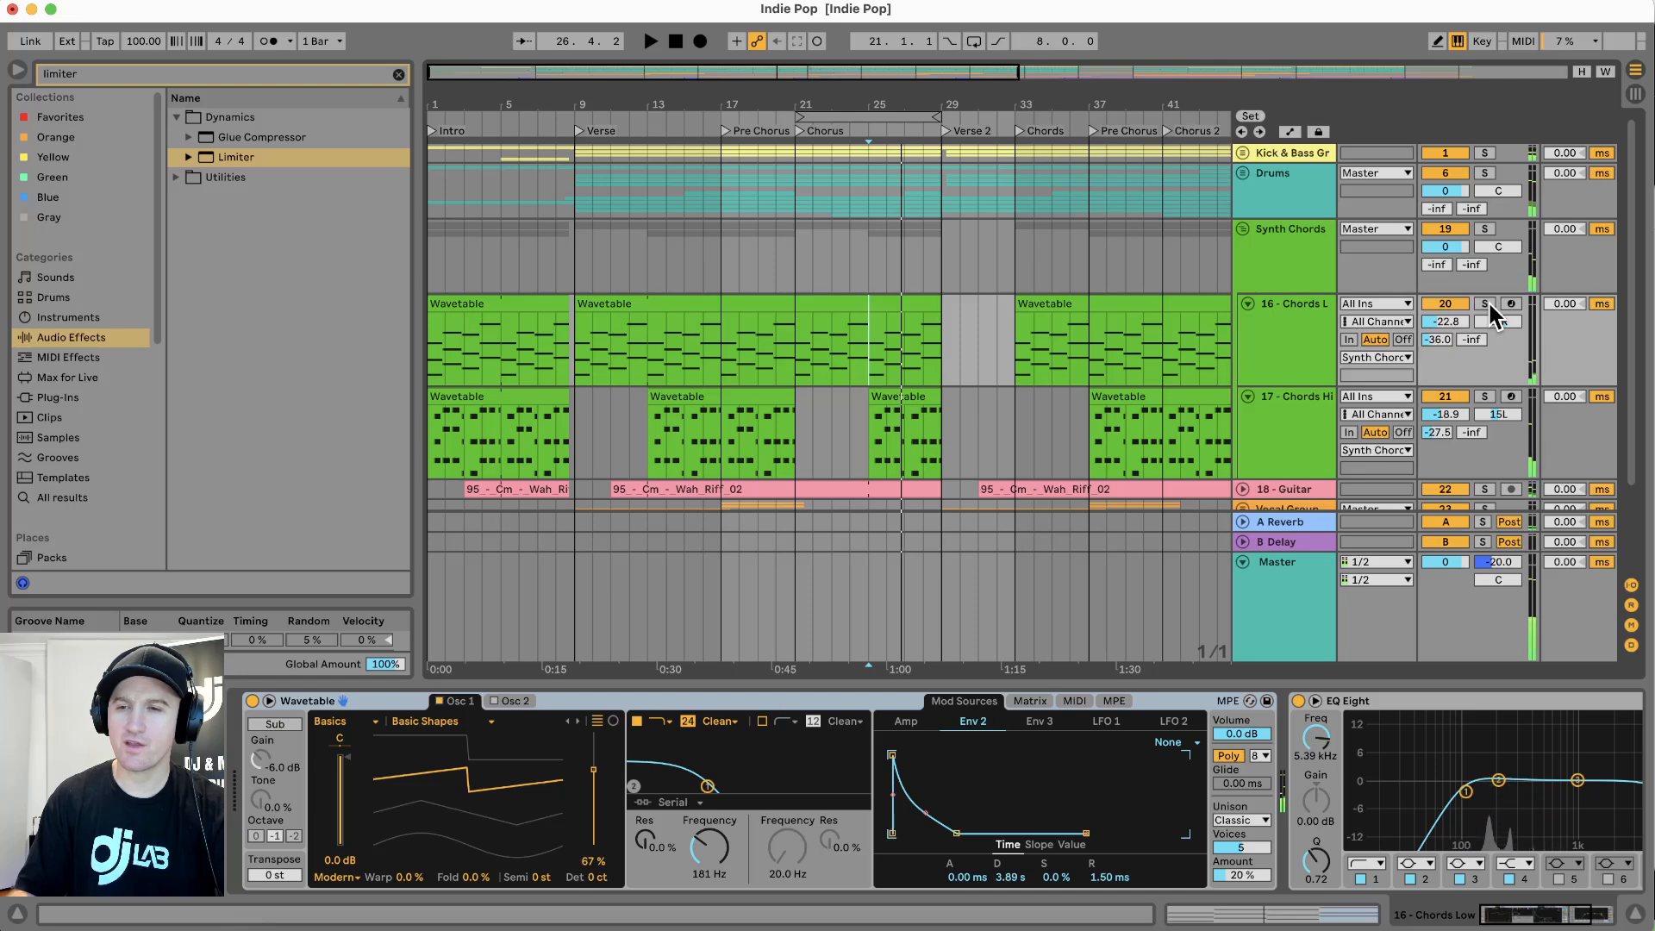
pyautogui.click(1490, 304)
pyautogui.click(1486, 304)
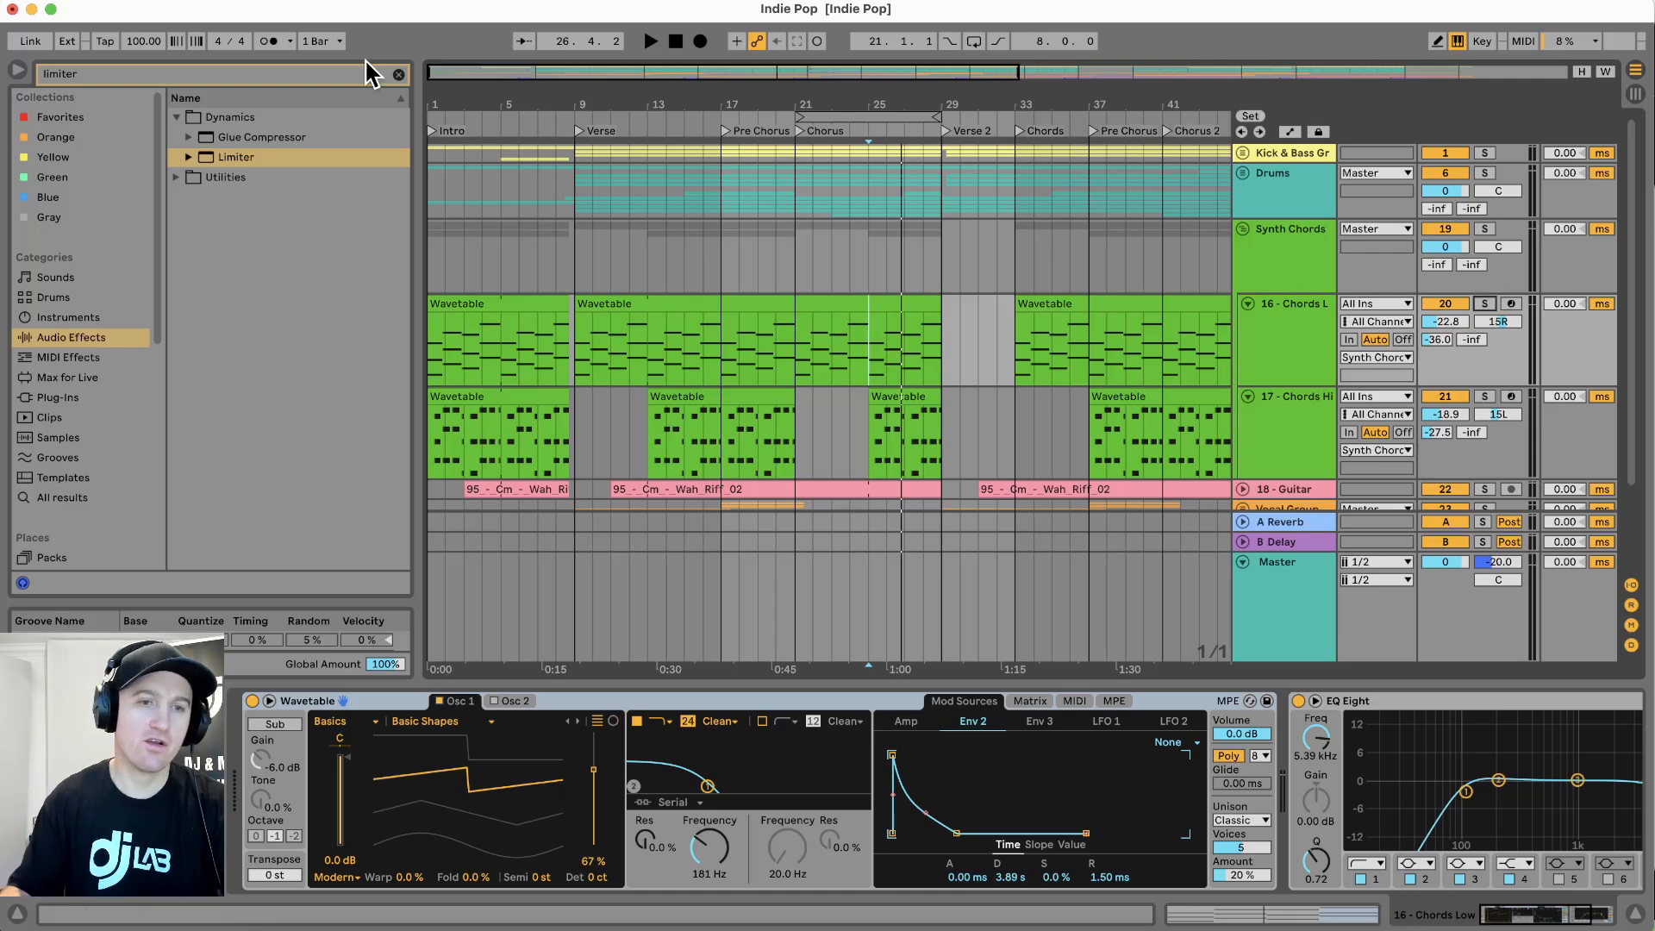
# Clear the browser search and insert a Utility effect between Wavetable and EQ Eight on the Chords Low track
pyautogui.click(401, 76)
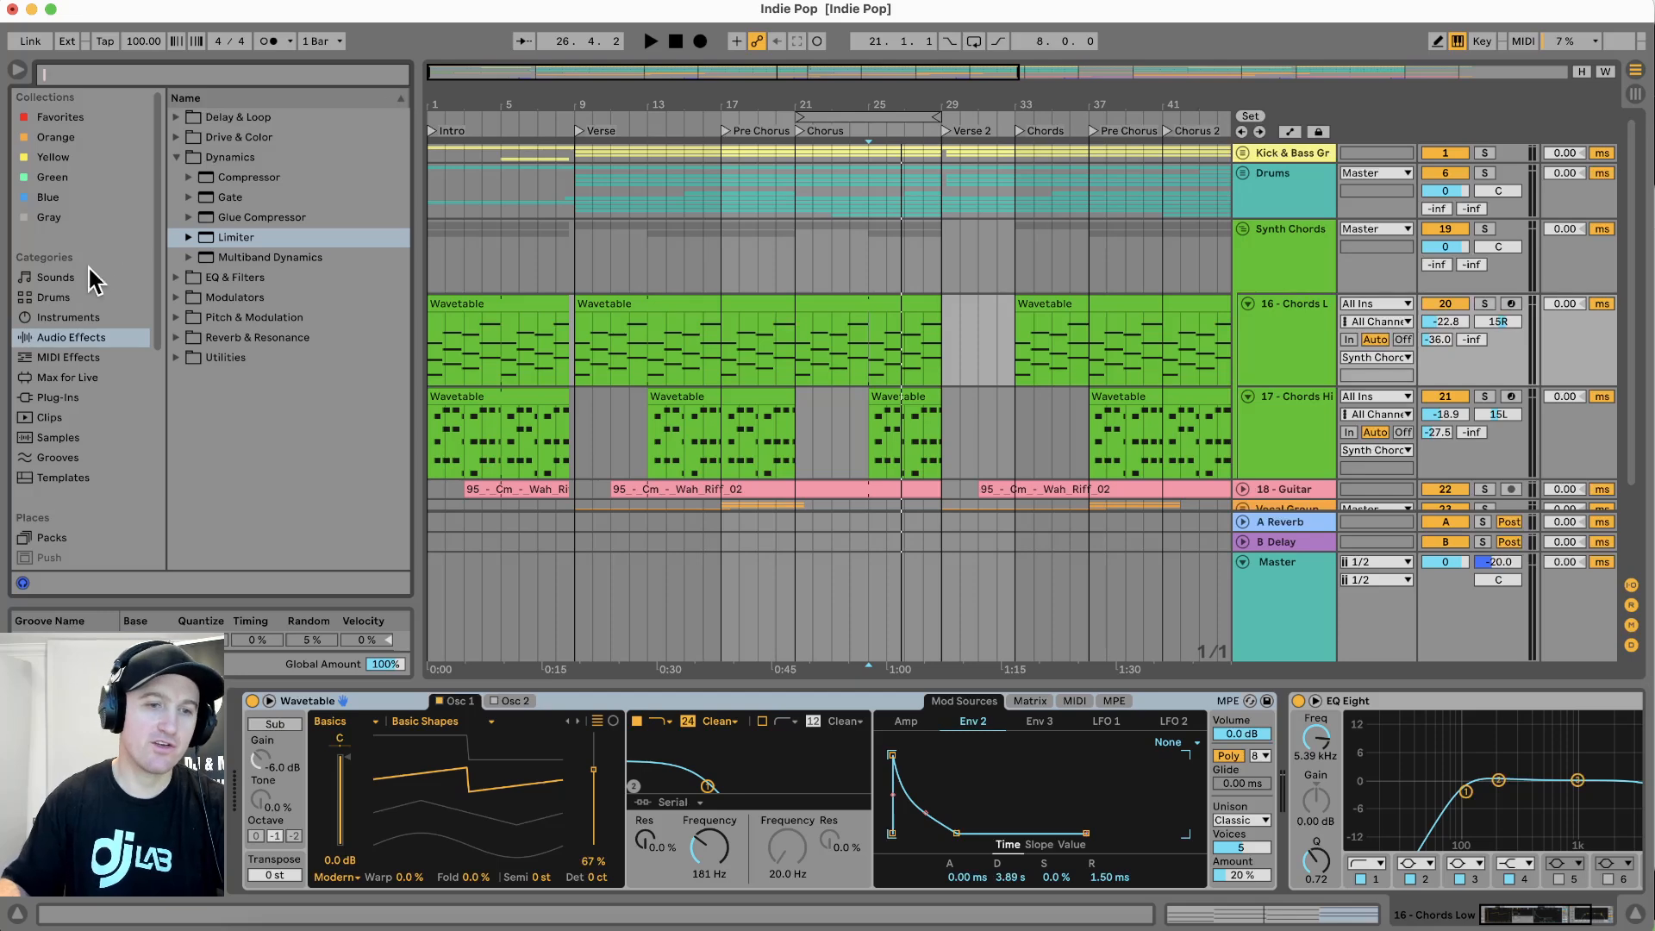
pyautogui.moveTo(241, 397); pyautogui.dragTo(1396, 850)
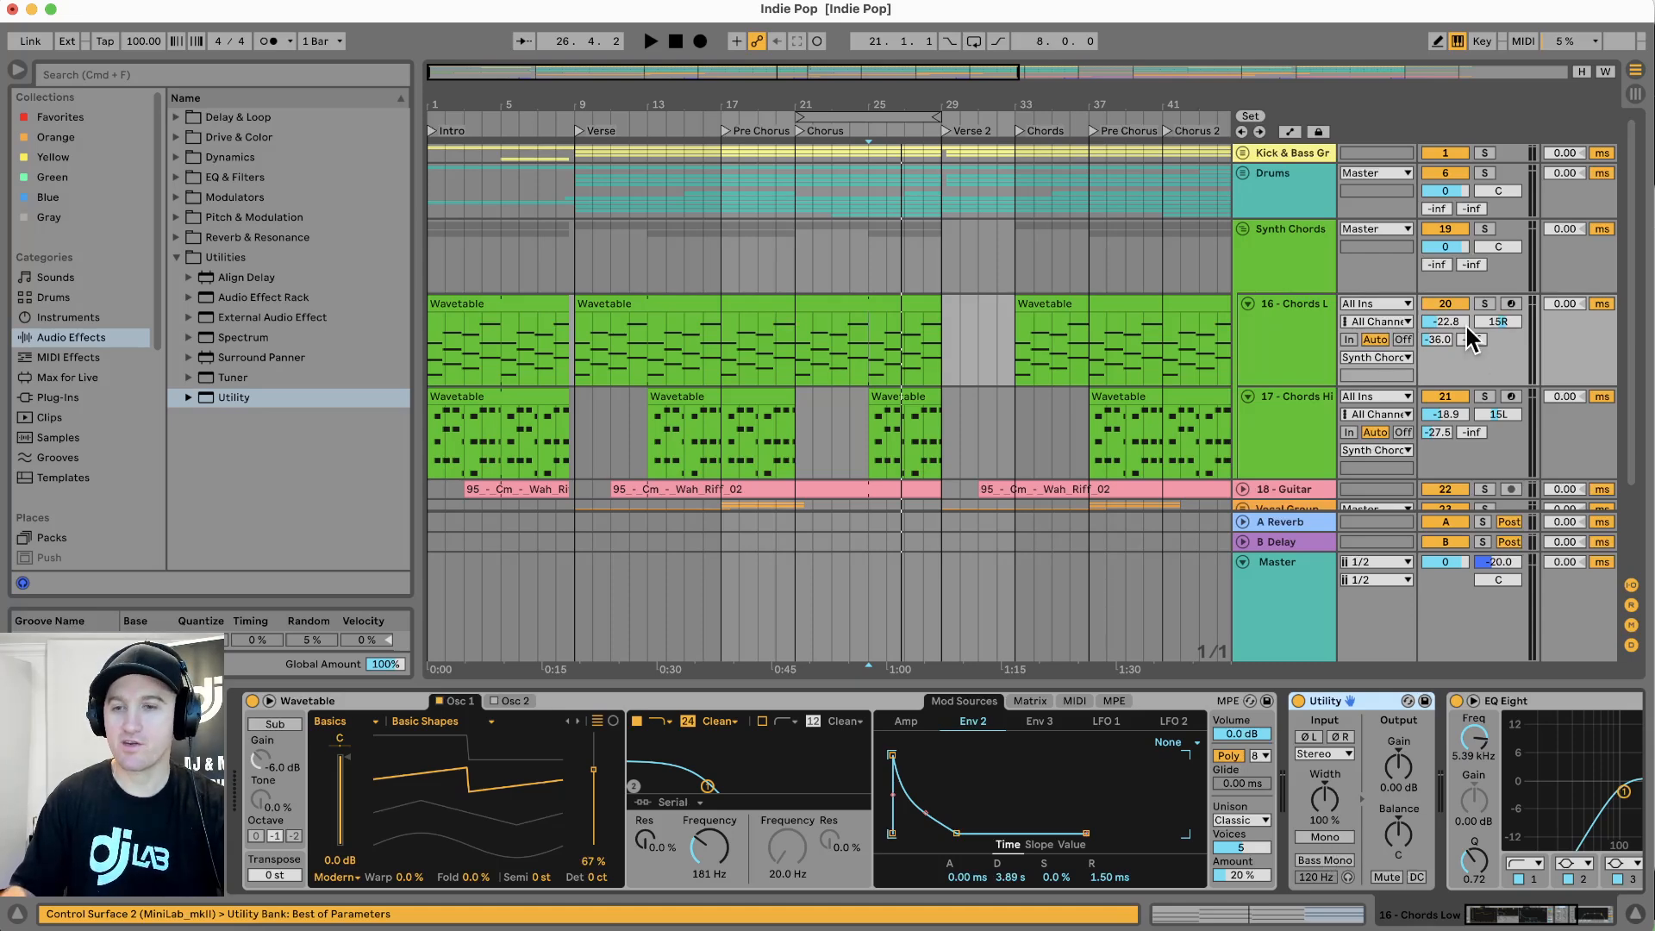
# Solo the Chords Low track and compare Utility's mono mode on and off during playback
pyautogui.click(1485, 304)
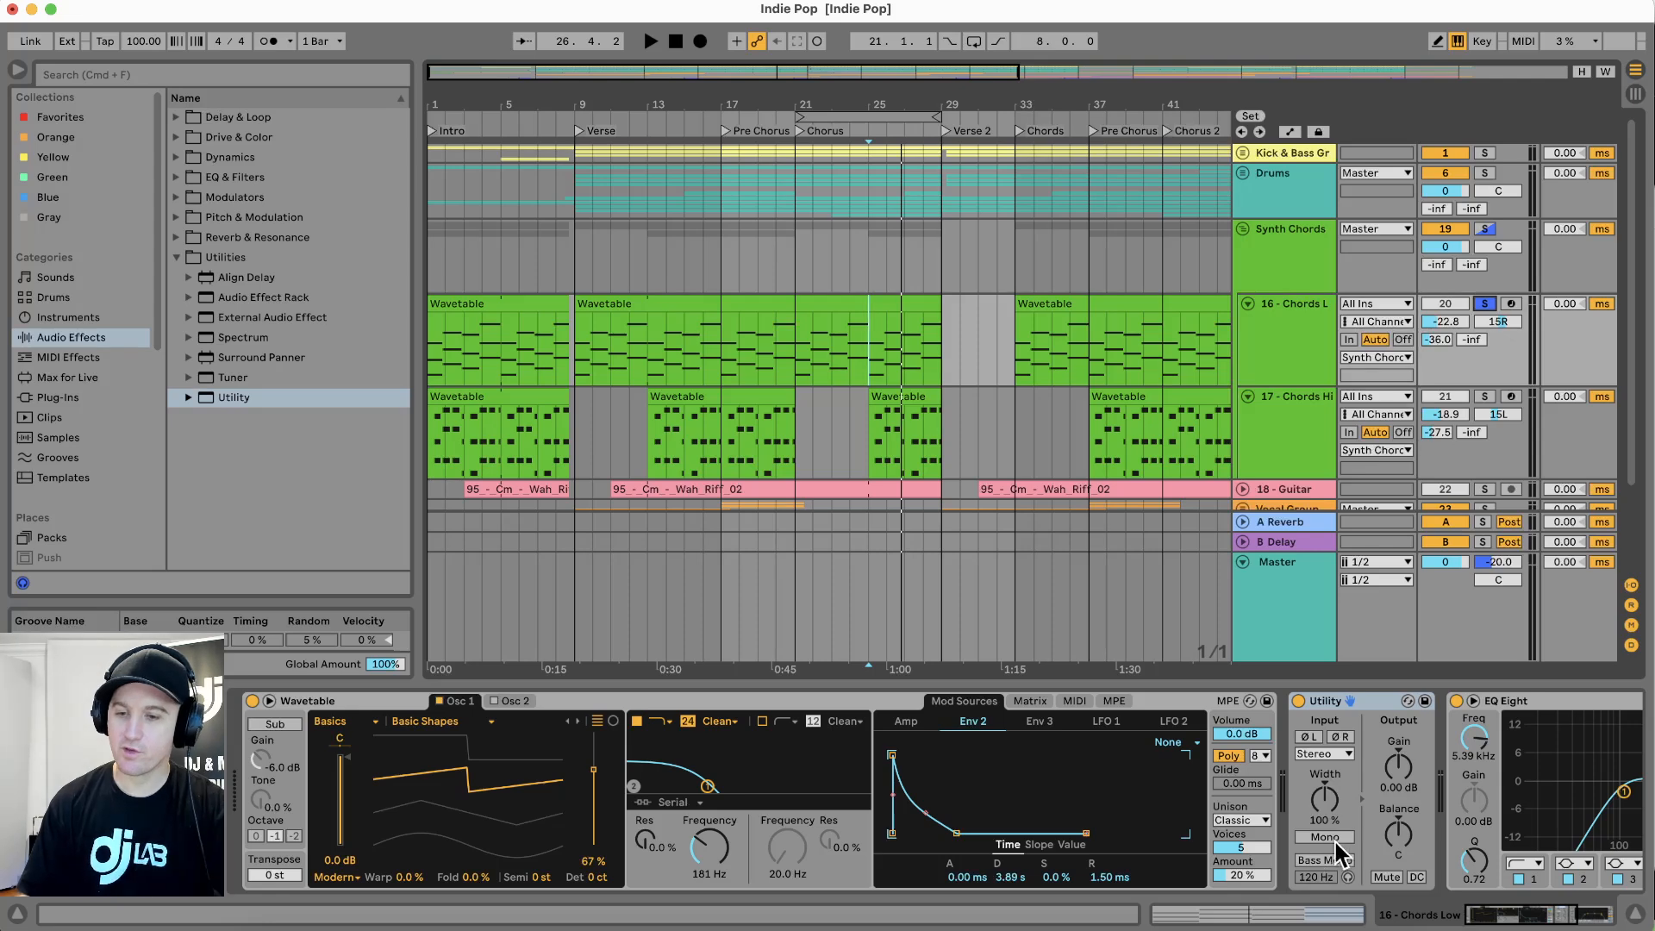
pyautogui.press('space')
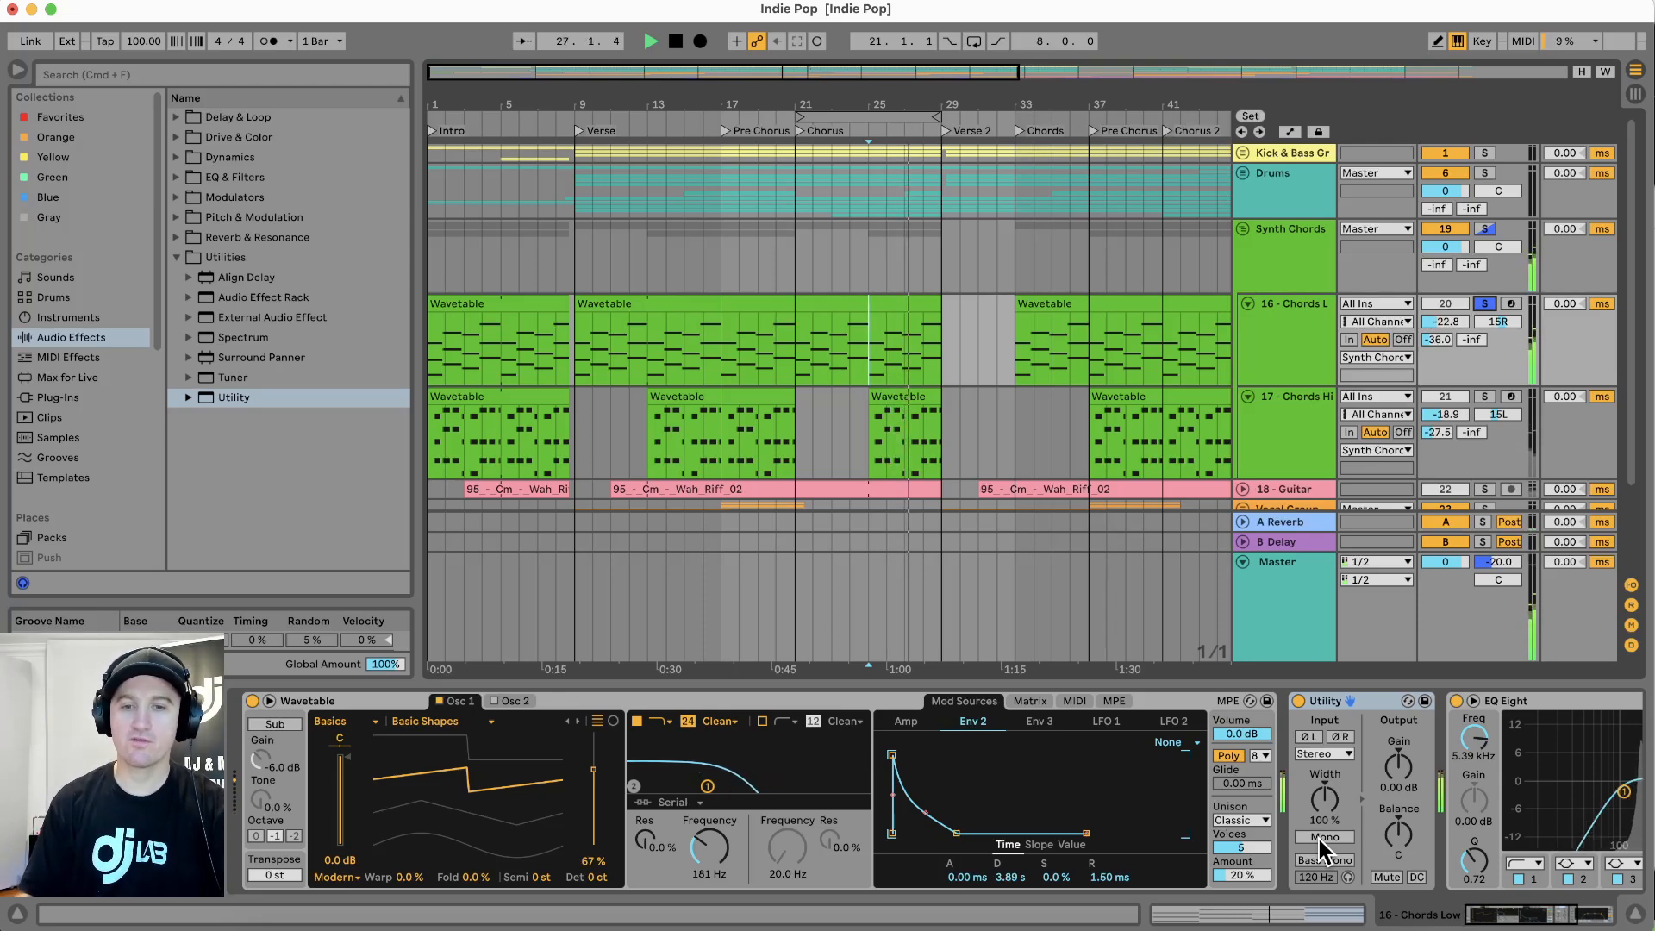
pyautogui.click(1324, 837)
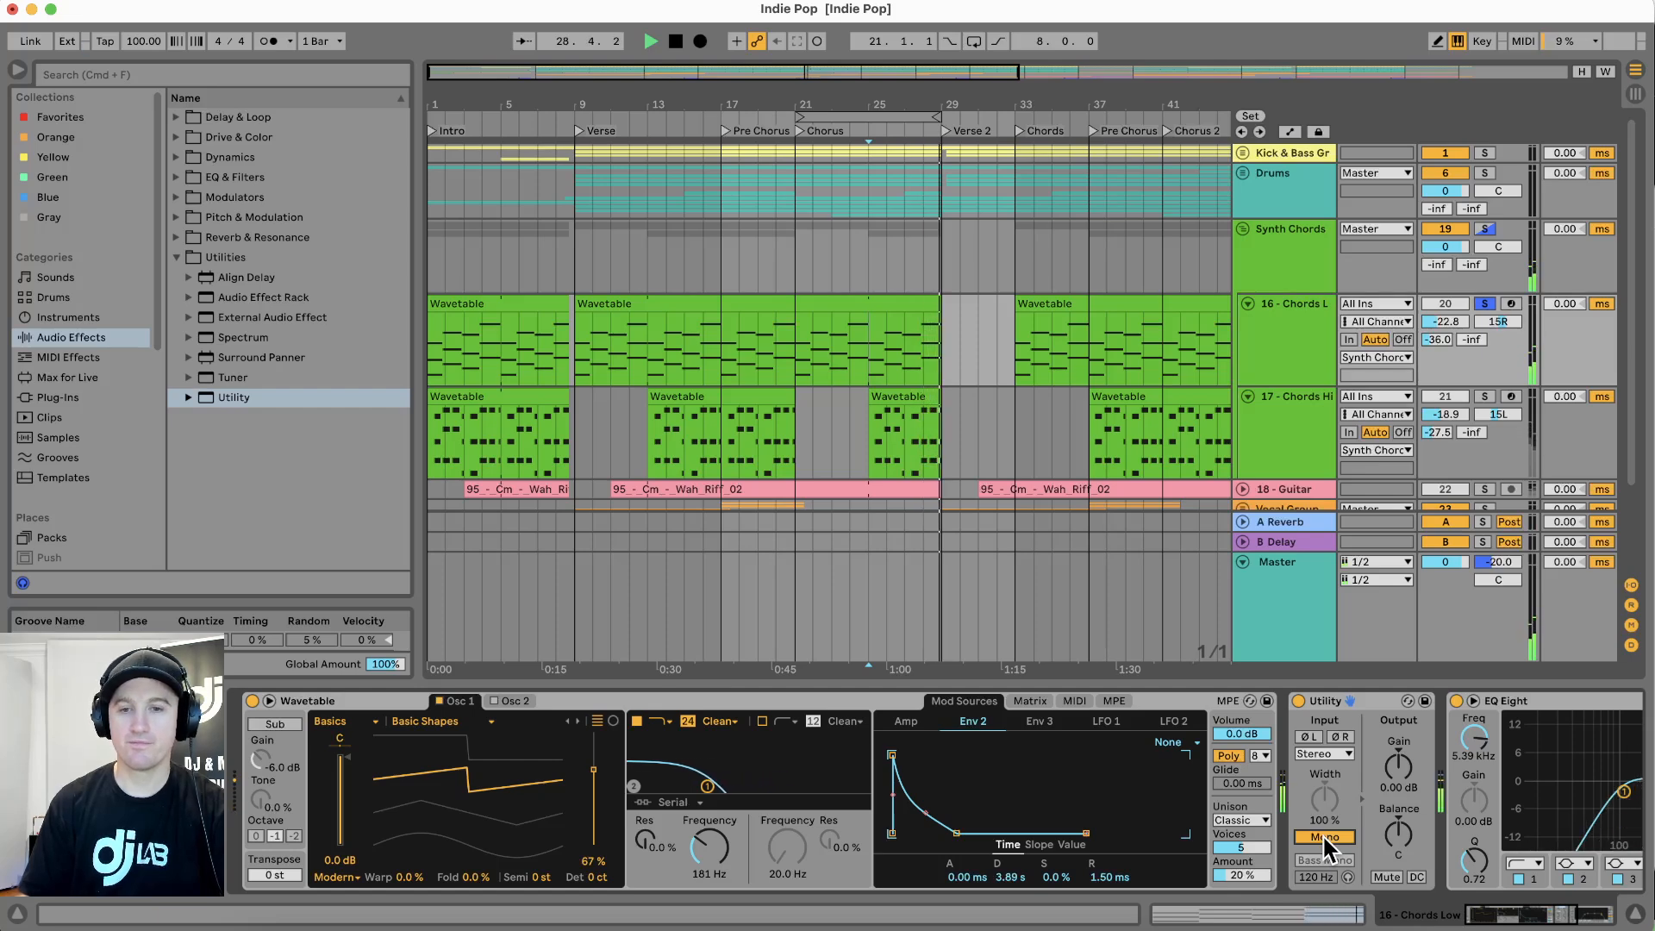
pyautogui.click(1324, 836)
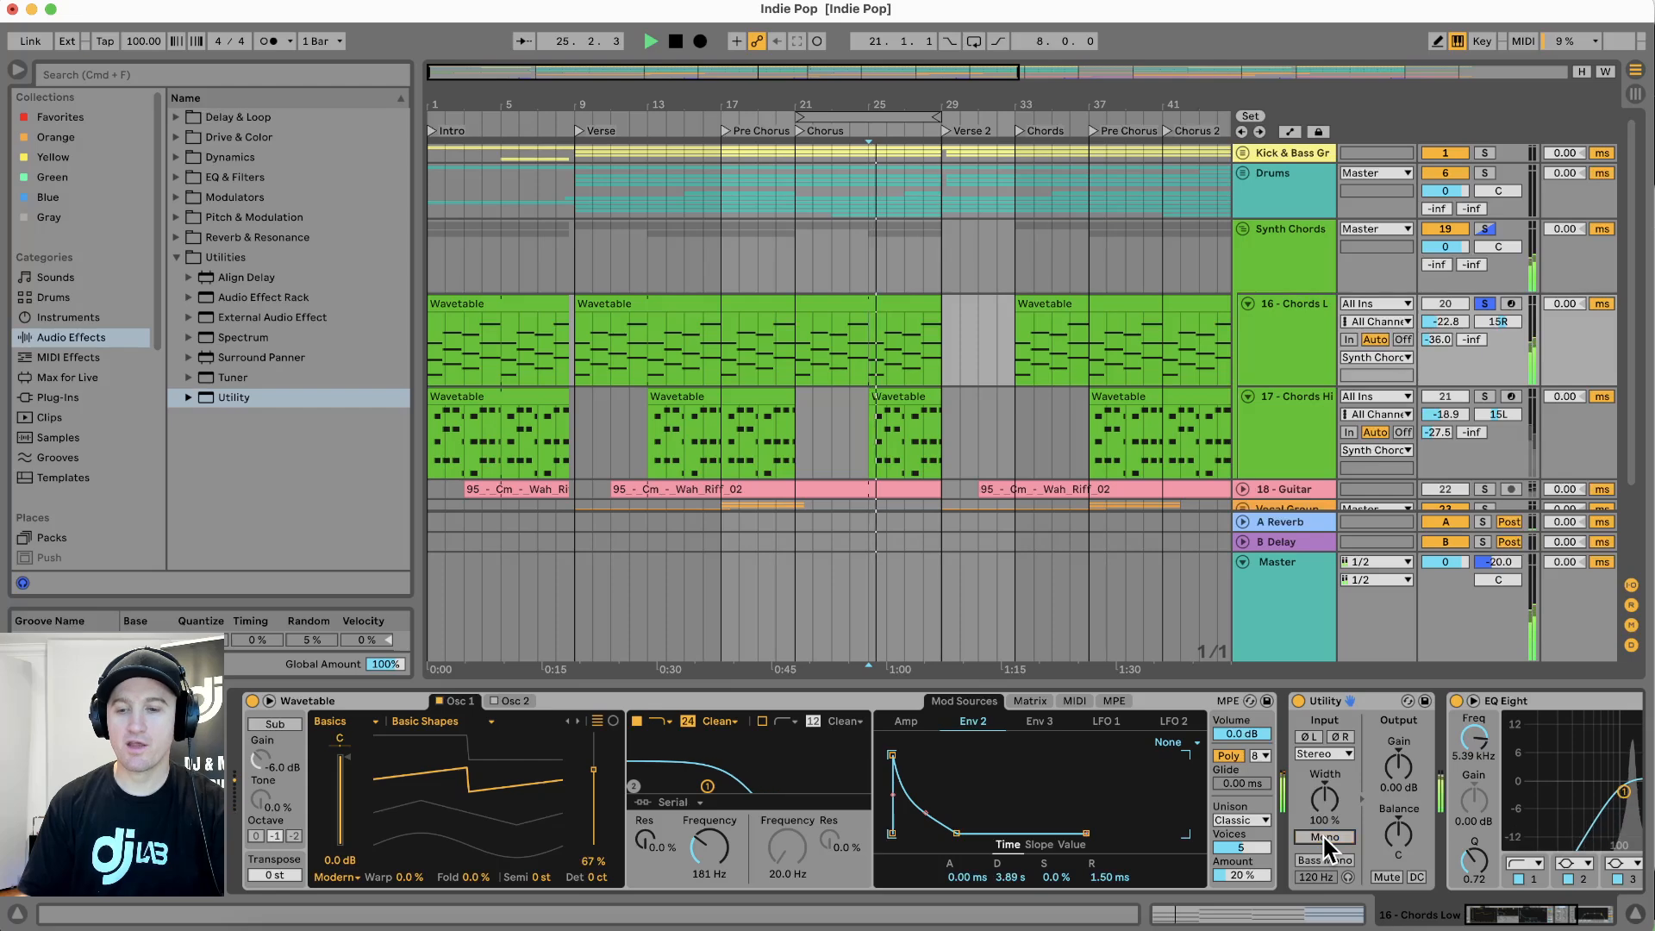
pyautogui.press('space')
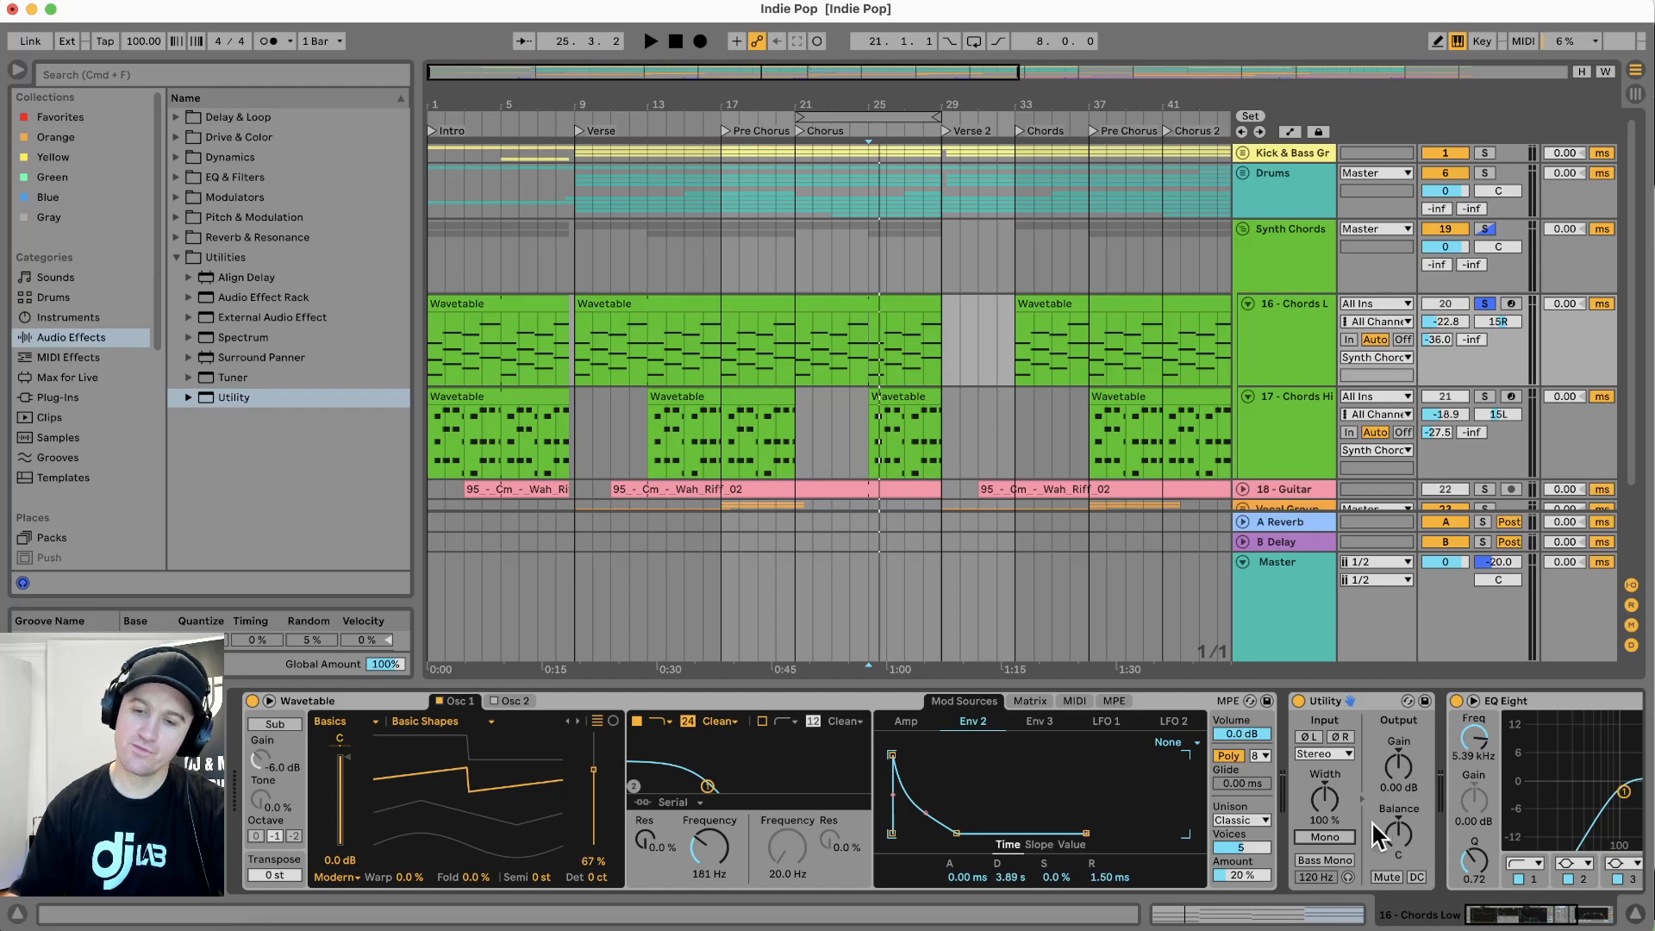
# Reduce Utility's width to 53%, move Utility after EQ Eight in the Chords Low chain, and audition the soloed track
pyautogui.moveTo(1322, 801); pyautogui.dragTo(1323, 845)
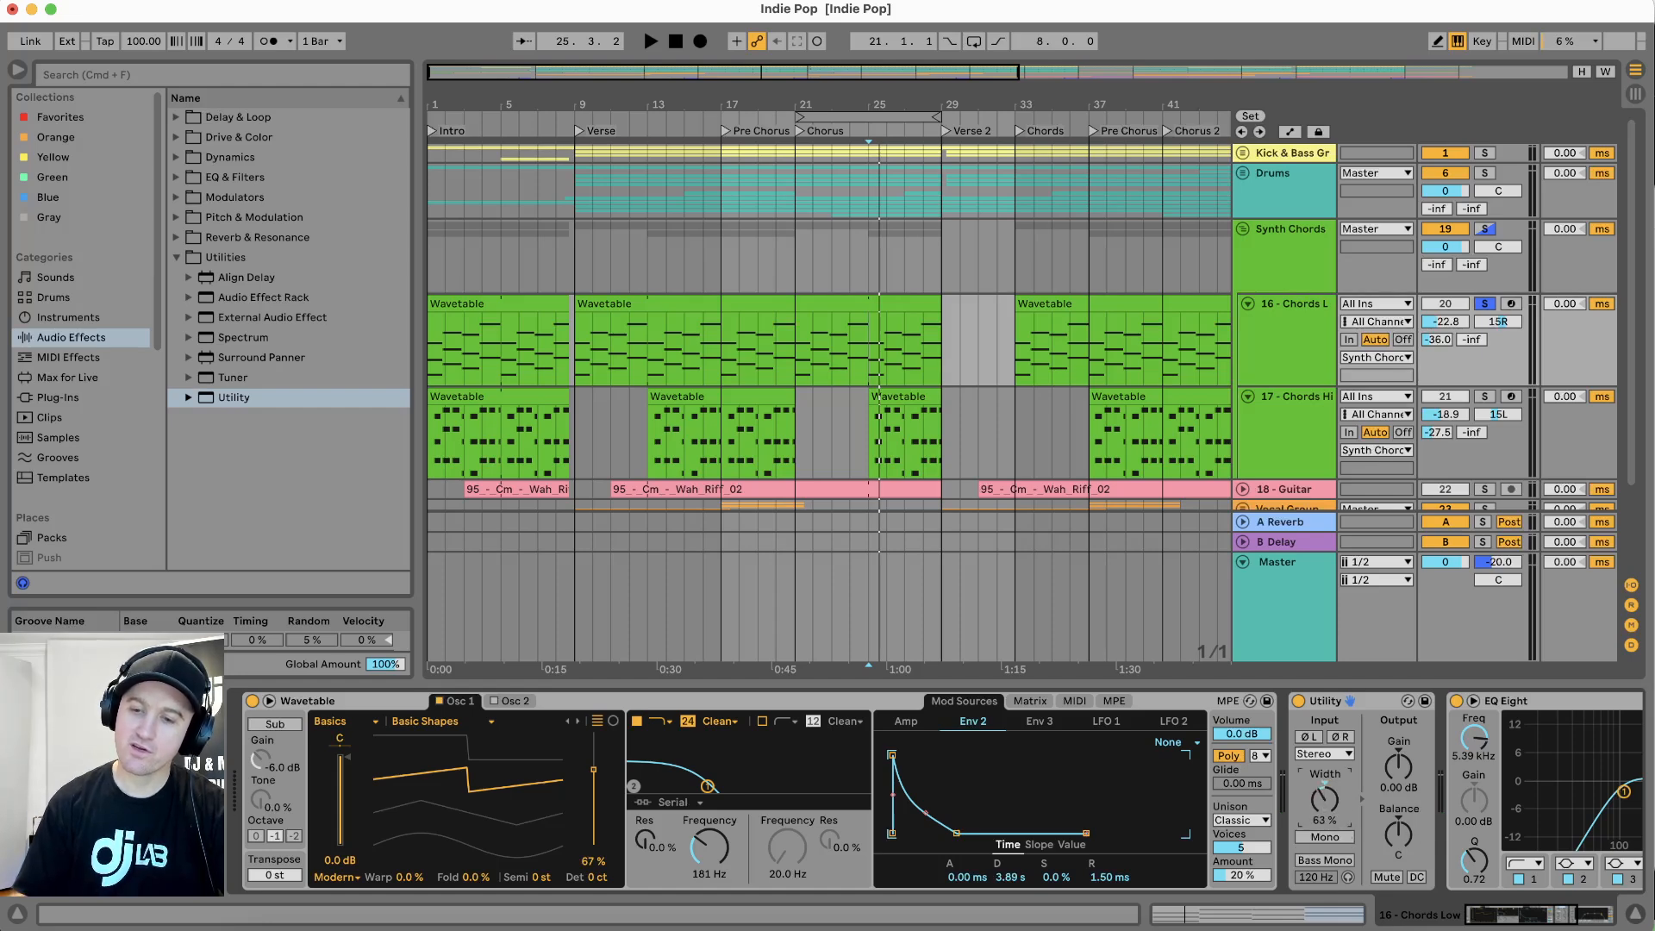
pyautogui.press('space')
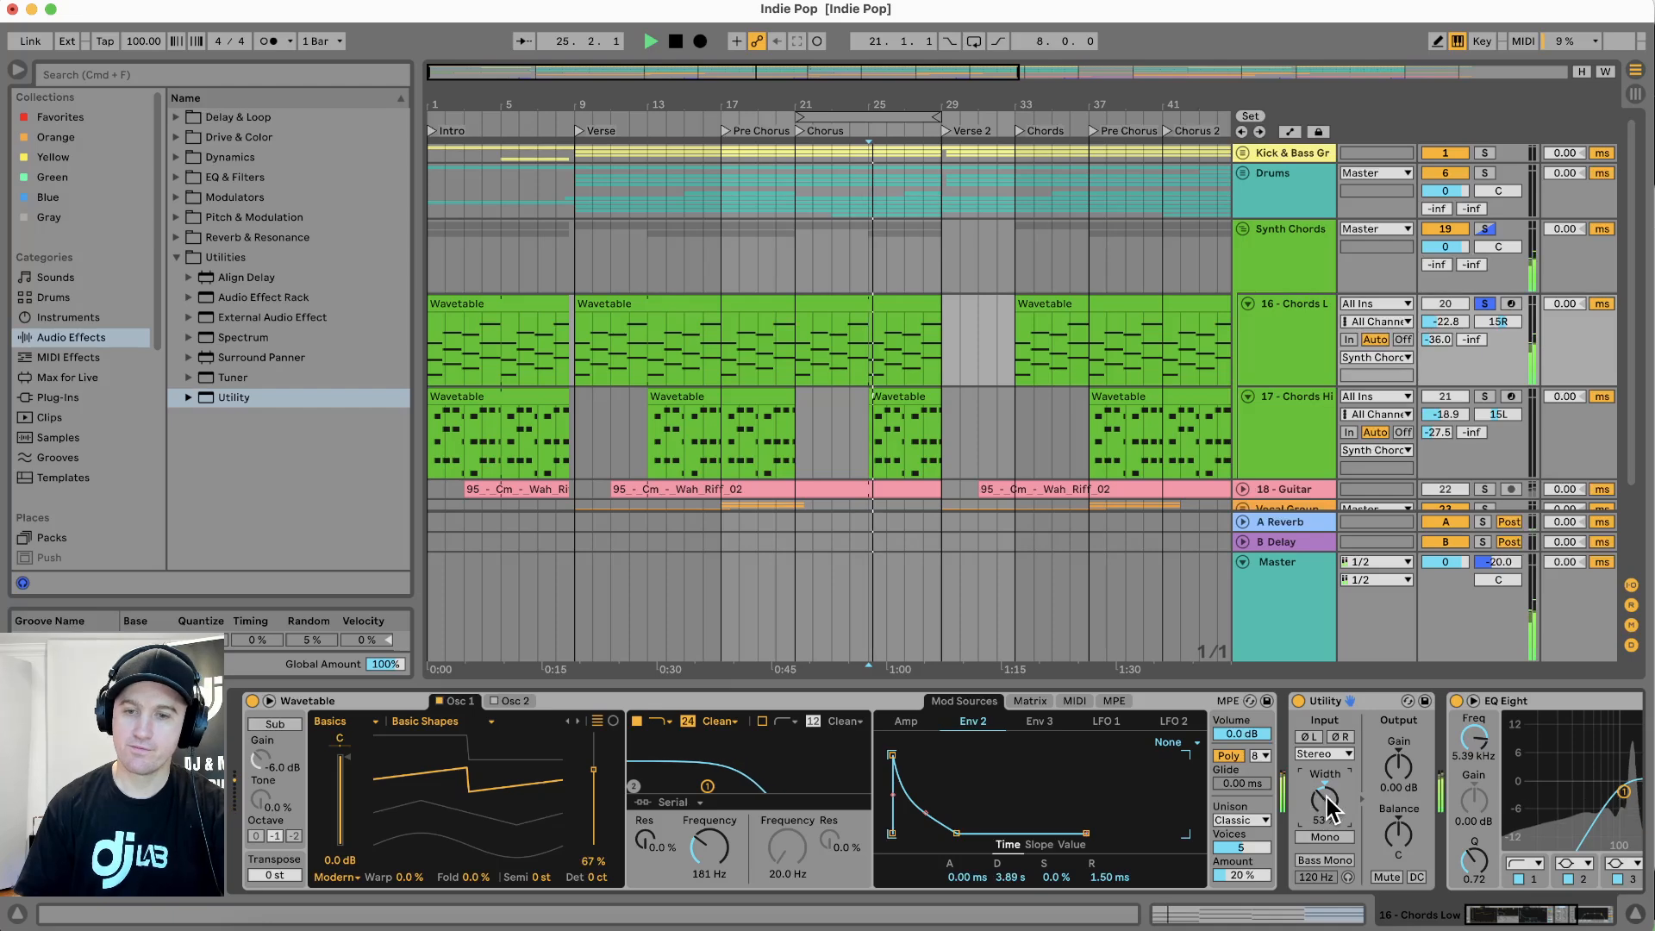
pyautogui.click(1298, 701)
pyautogui.press('space')
pyautogui.moveTo(1325, 701); pyautogui.dragTo(1295, 340)
pyautogui.click(1496, 700)
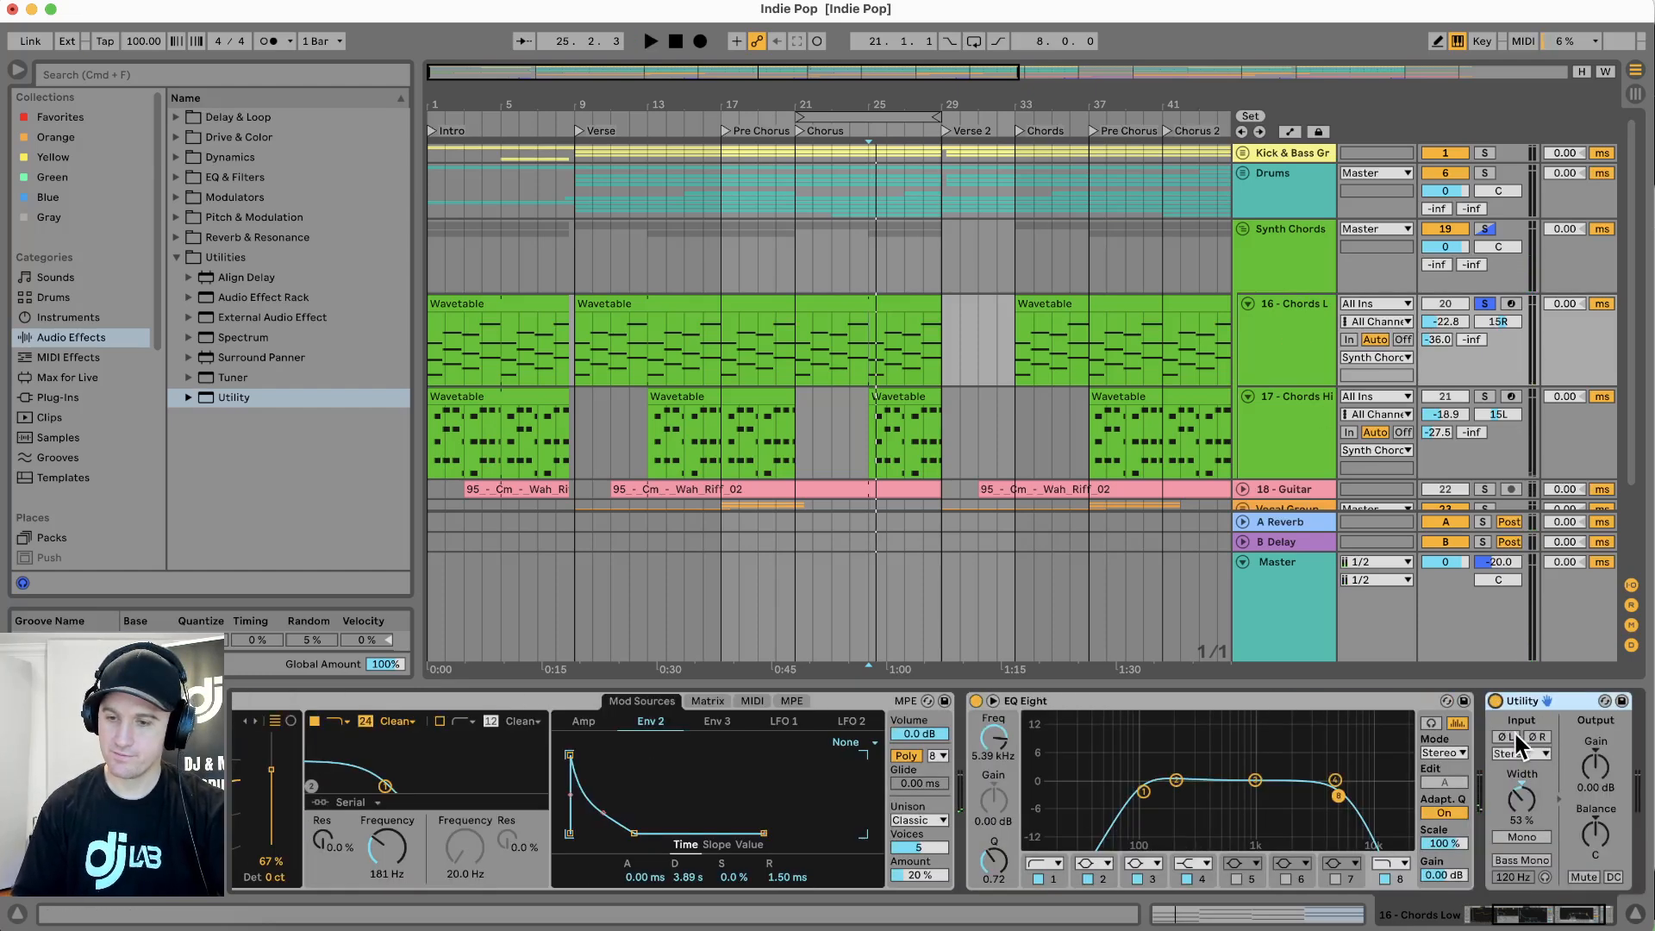
pyautogui.press('space')
pyautogui.click(1069, 704)
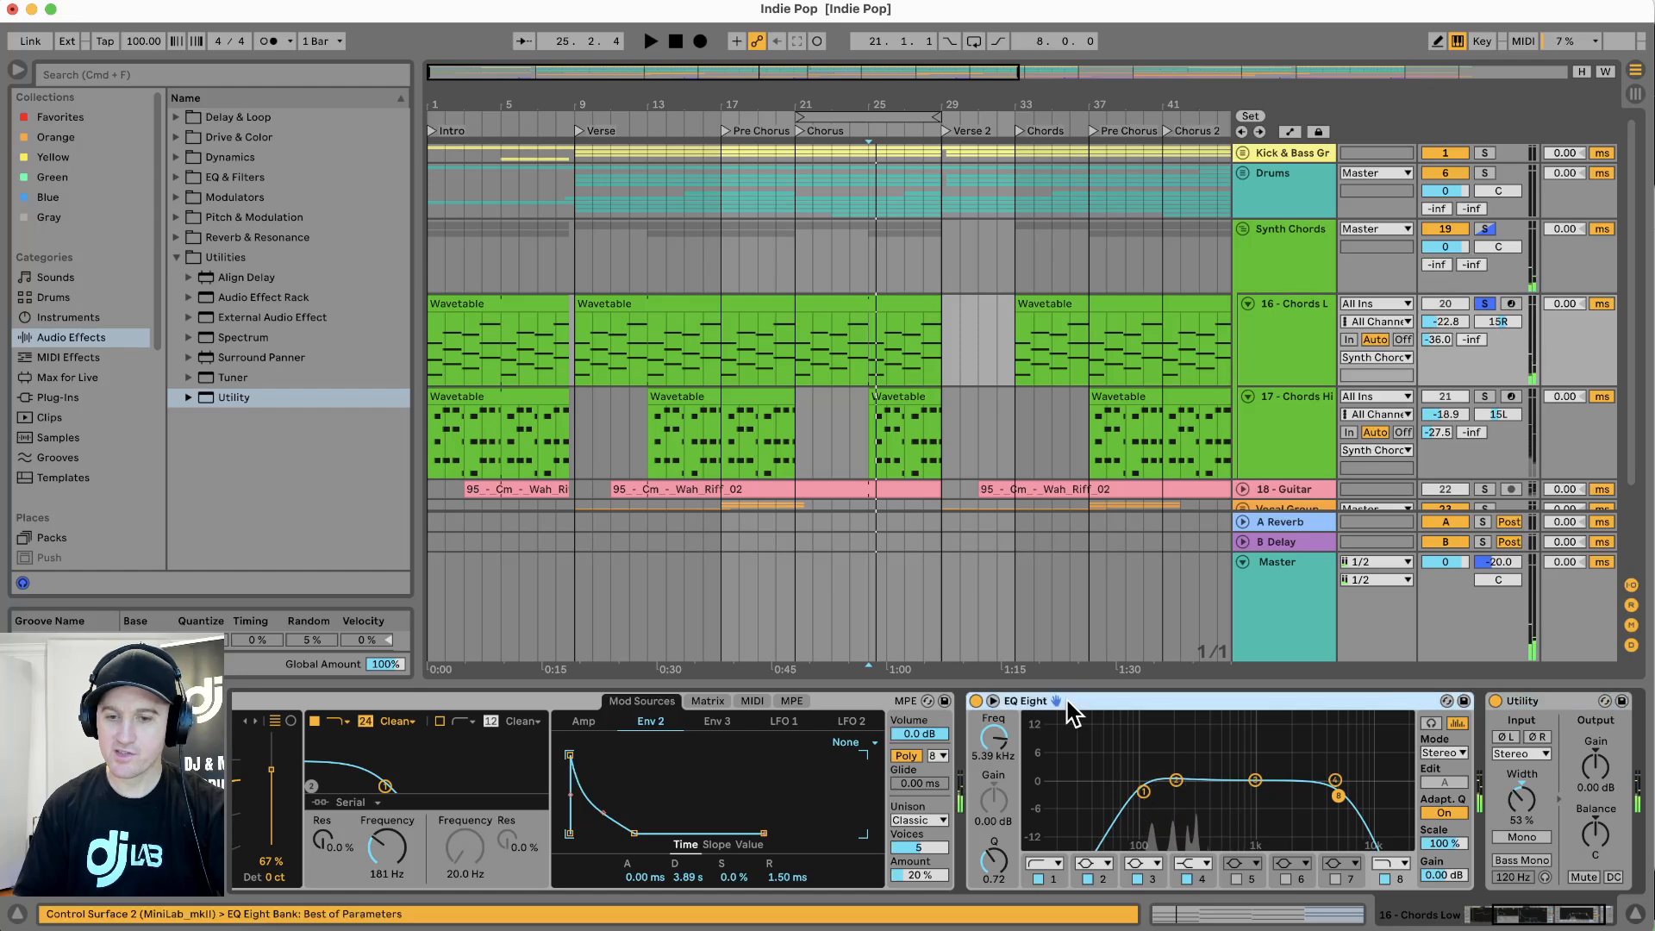
pyautogui.press('space')
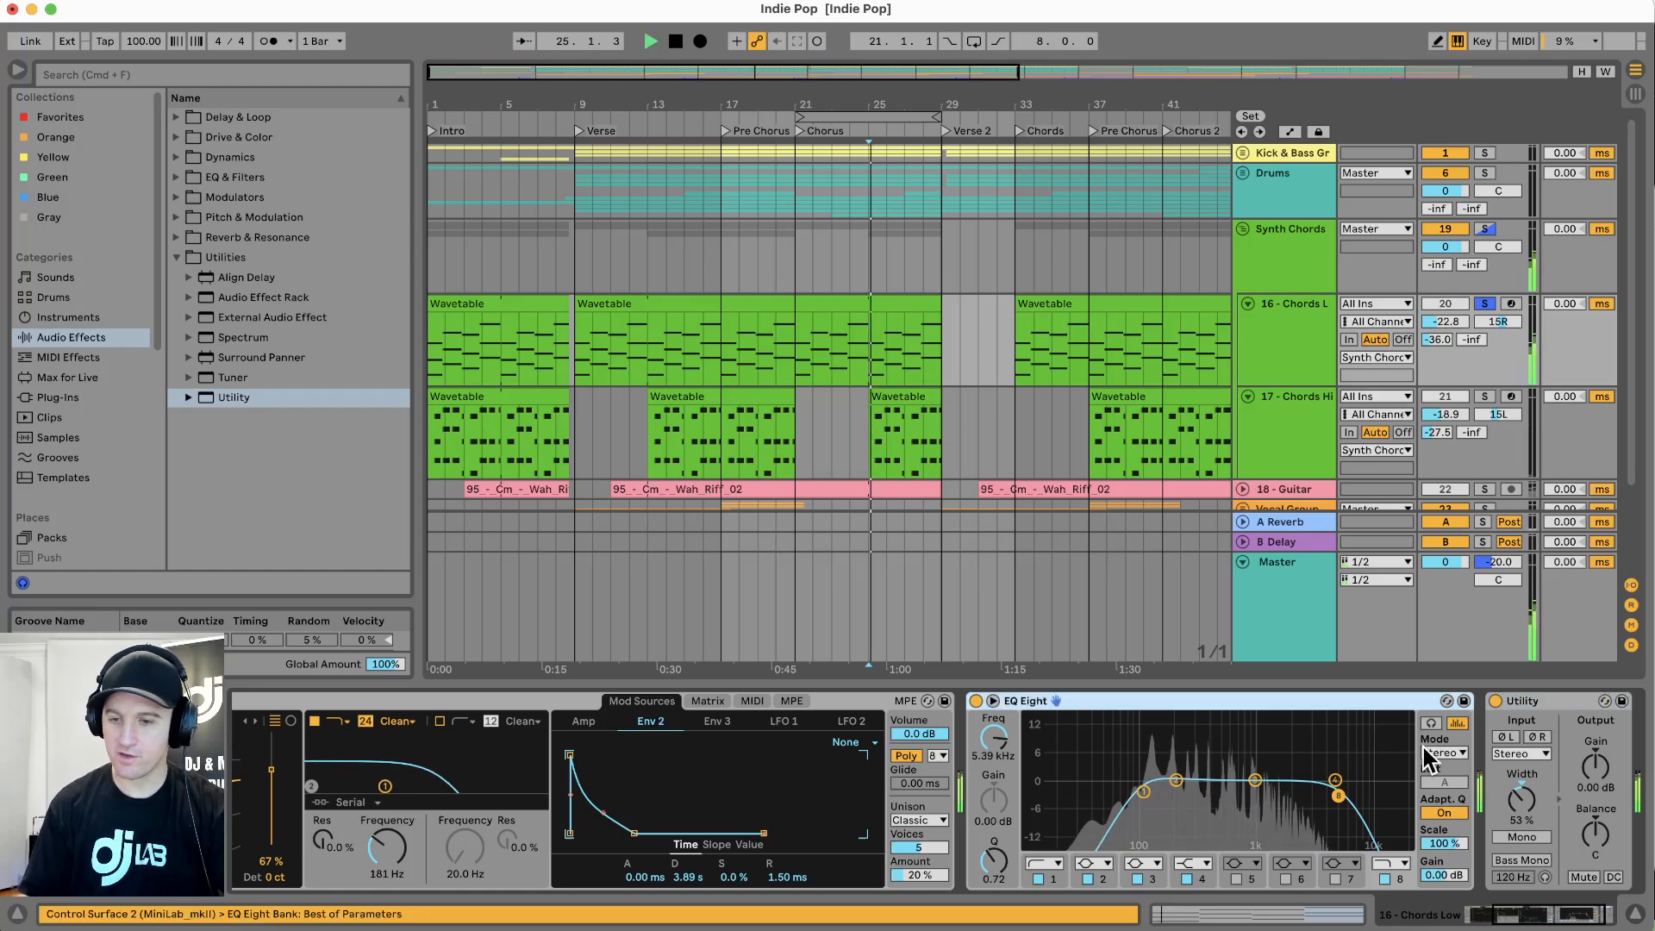
pyautogui.click(1523, 701)
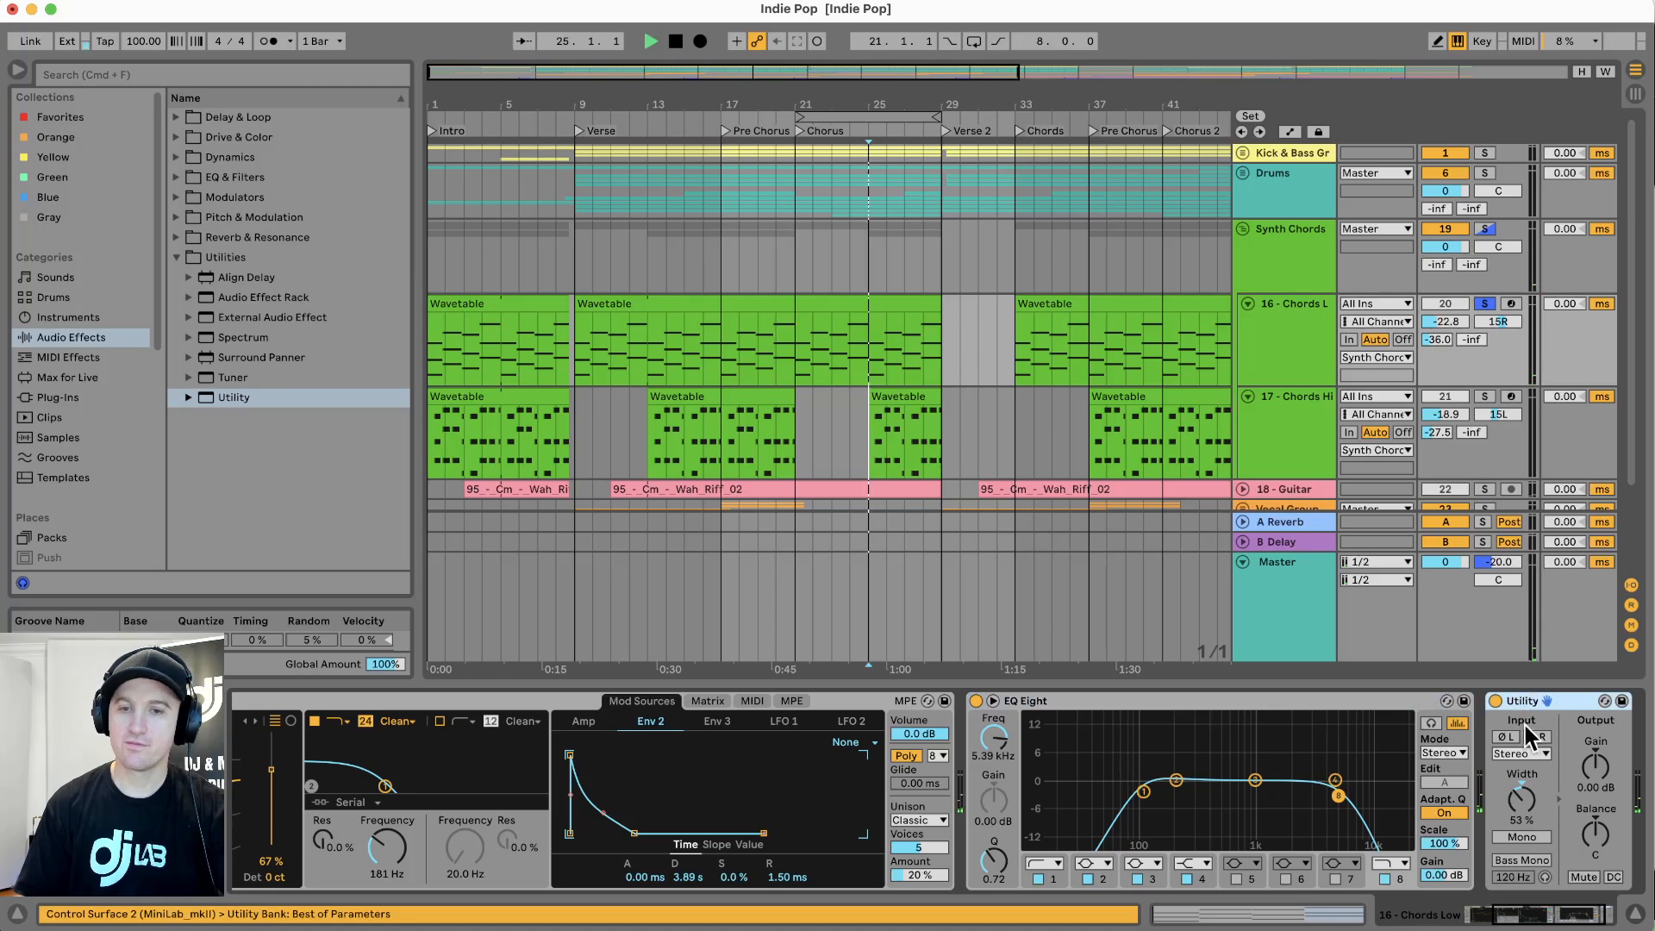
# Unsolo the Chords Low track and play the full mix from bar 25
pyautogui.click(1486, 304)
pyautogui.press('space')
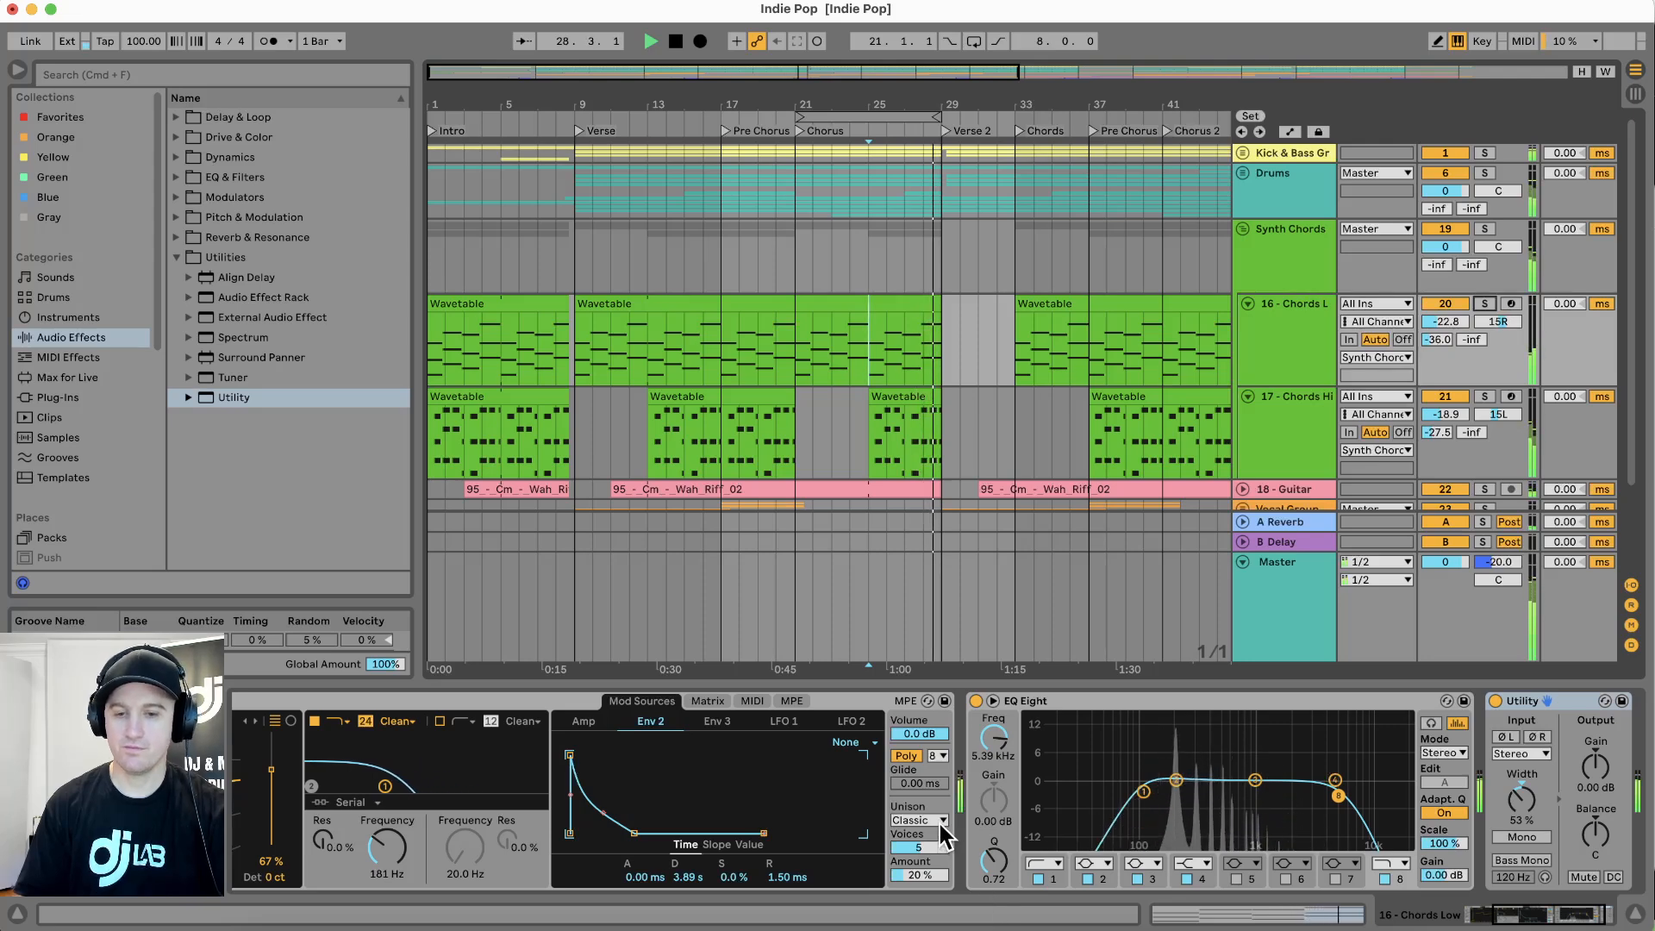
pyautogui.press('space')
pyautogui.press('space')
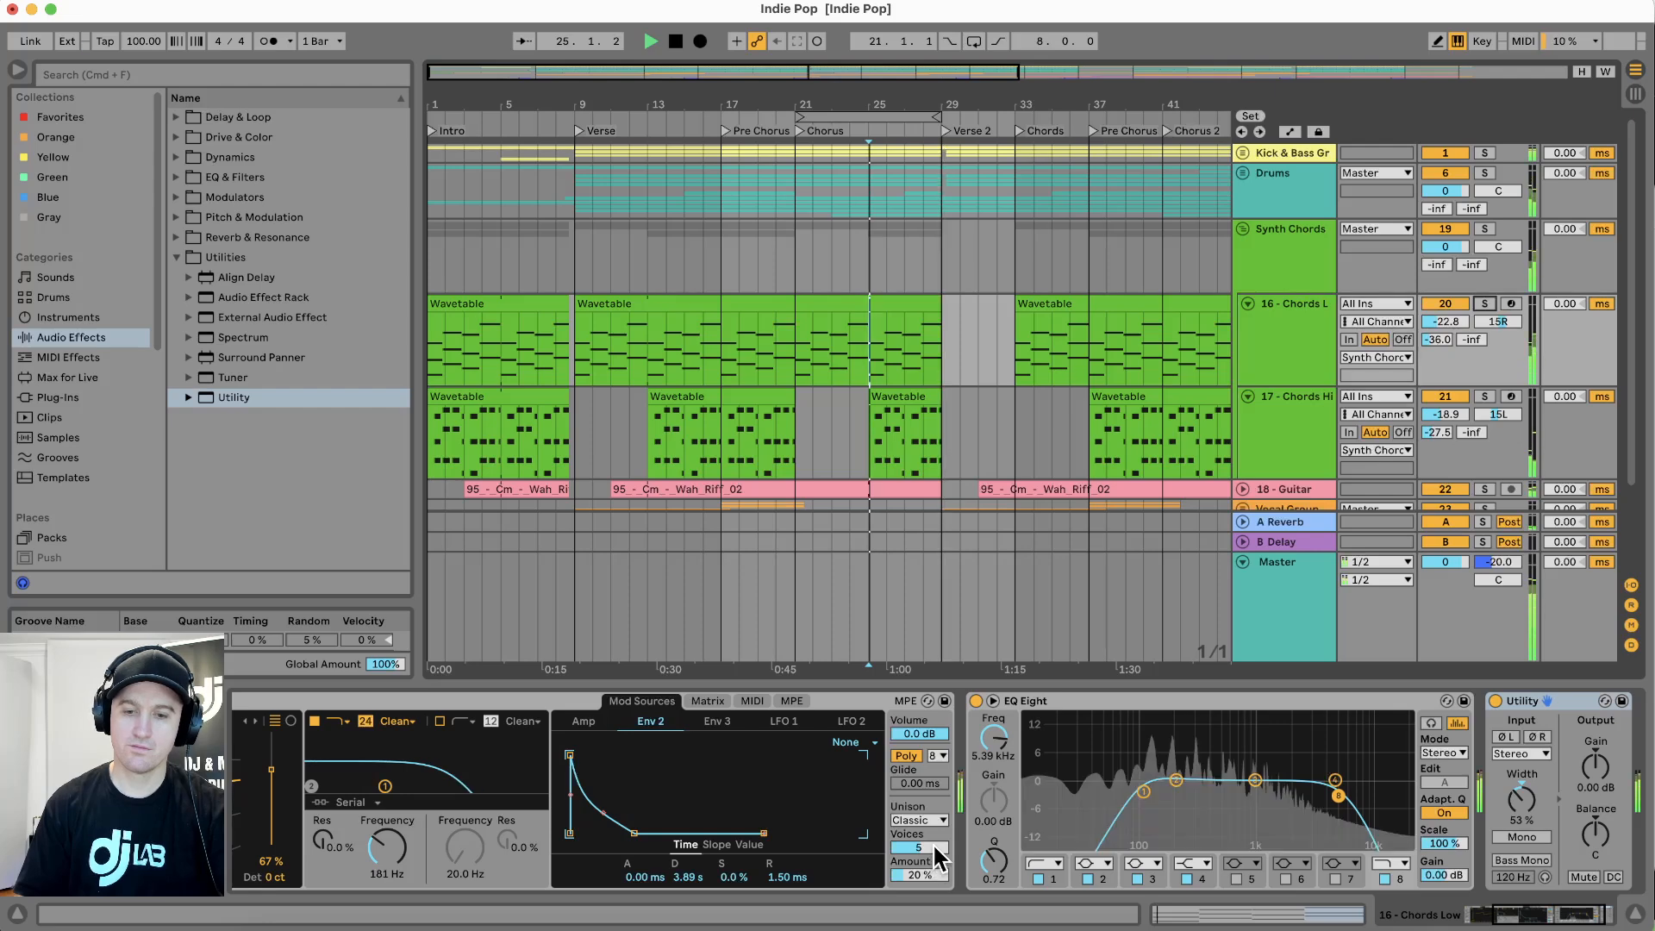
# Set Wavetable's unison voices to 8 and narrow Utility's width to 31% on the Chords Low track
pyautogui.moveTo(934, 845); pyautogui.dragTo(934, 824)
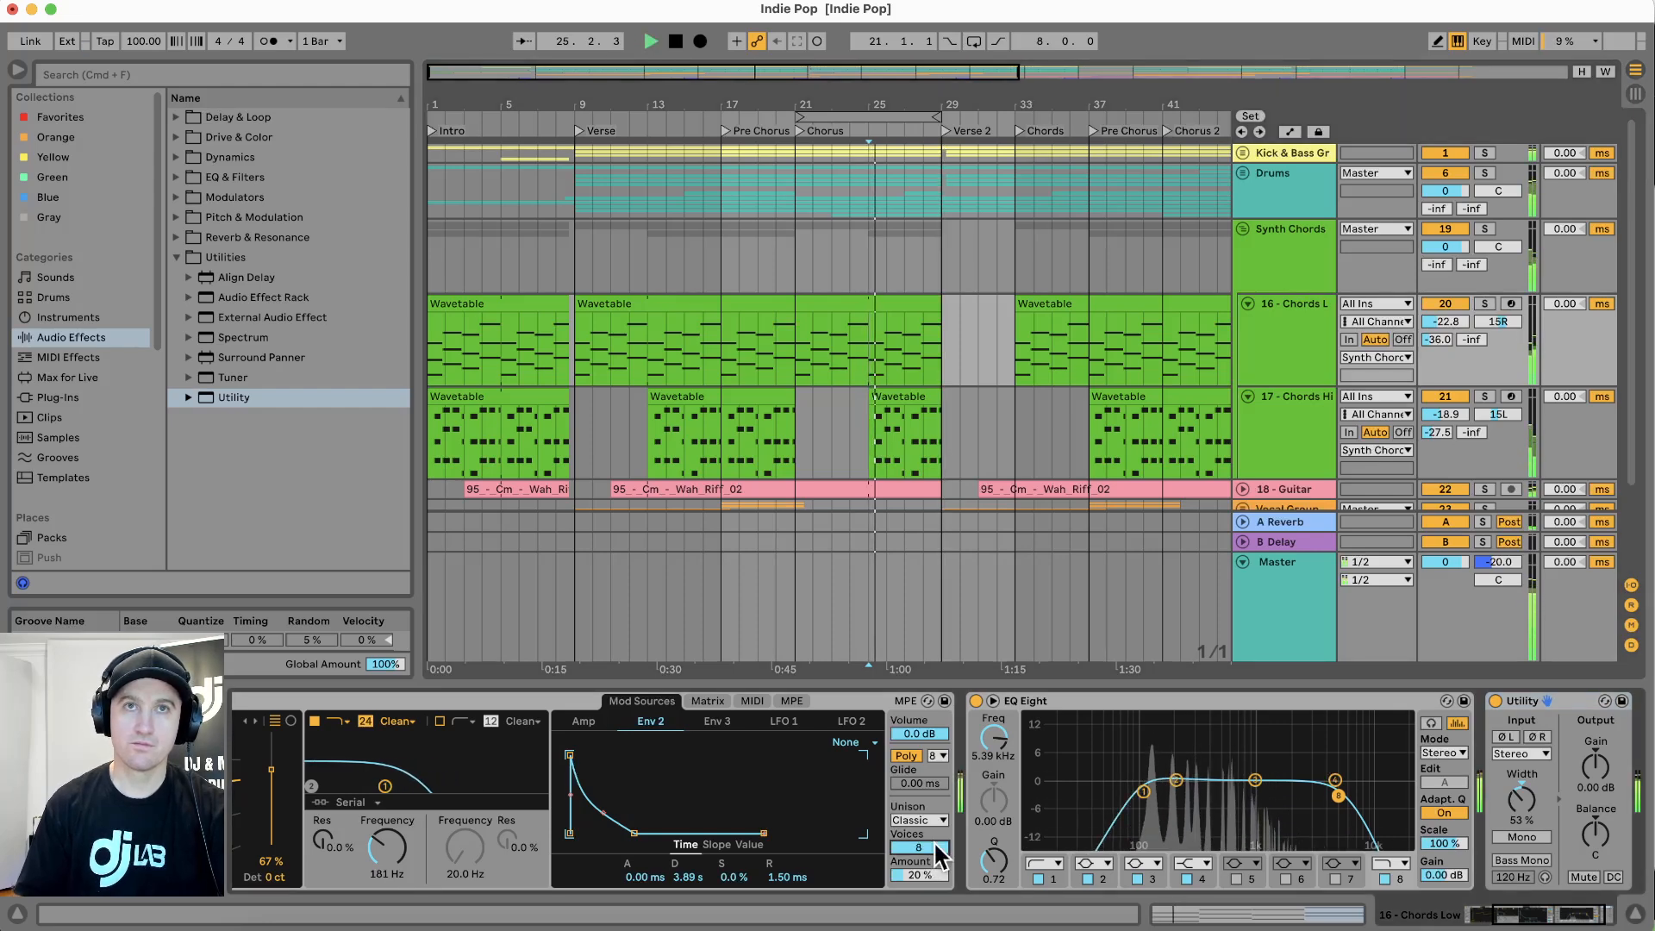
pyautogui.moveTo(1521, 800); pyautogui.dragTo(1522, 819)
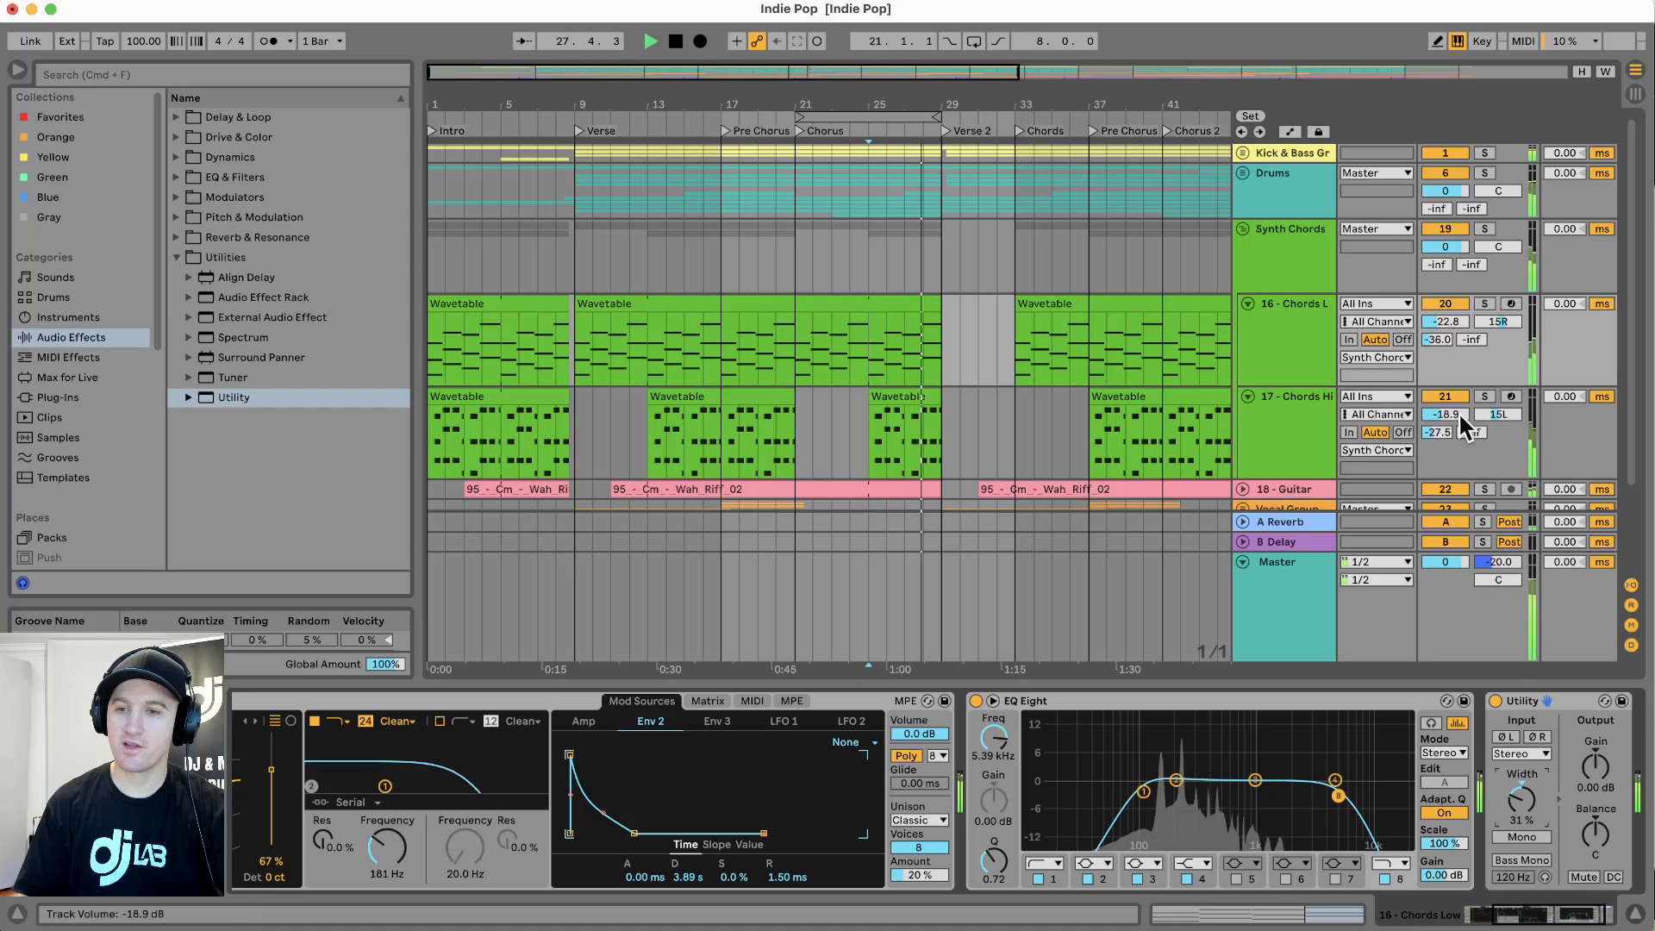
pyautogui.press('space')
# Raise the Chords Low track's volume to -18.8 dB while listening from bar 25
pyautogui.moveTo(1454, 322); pyautogui.dragTo(1454, 317)
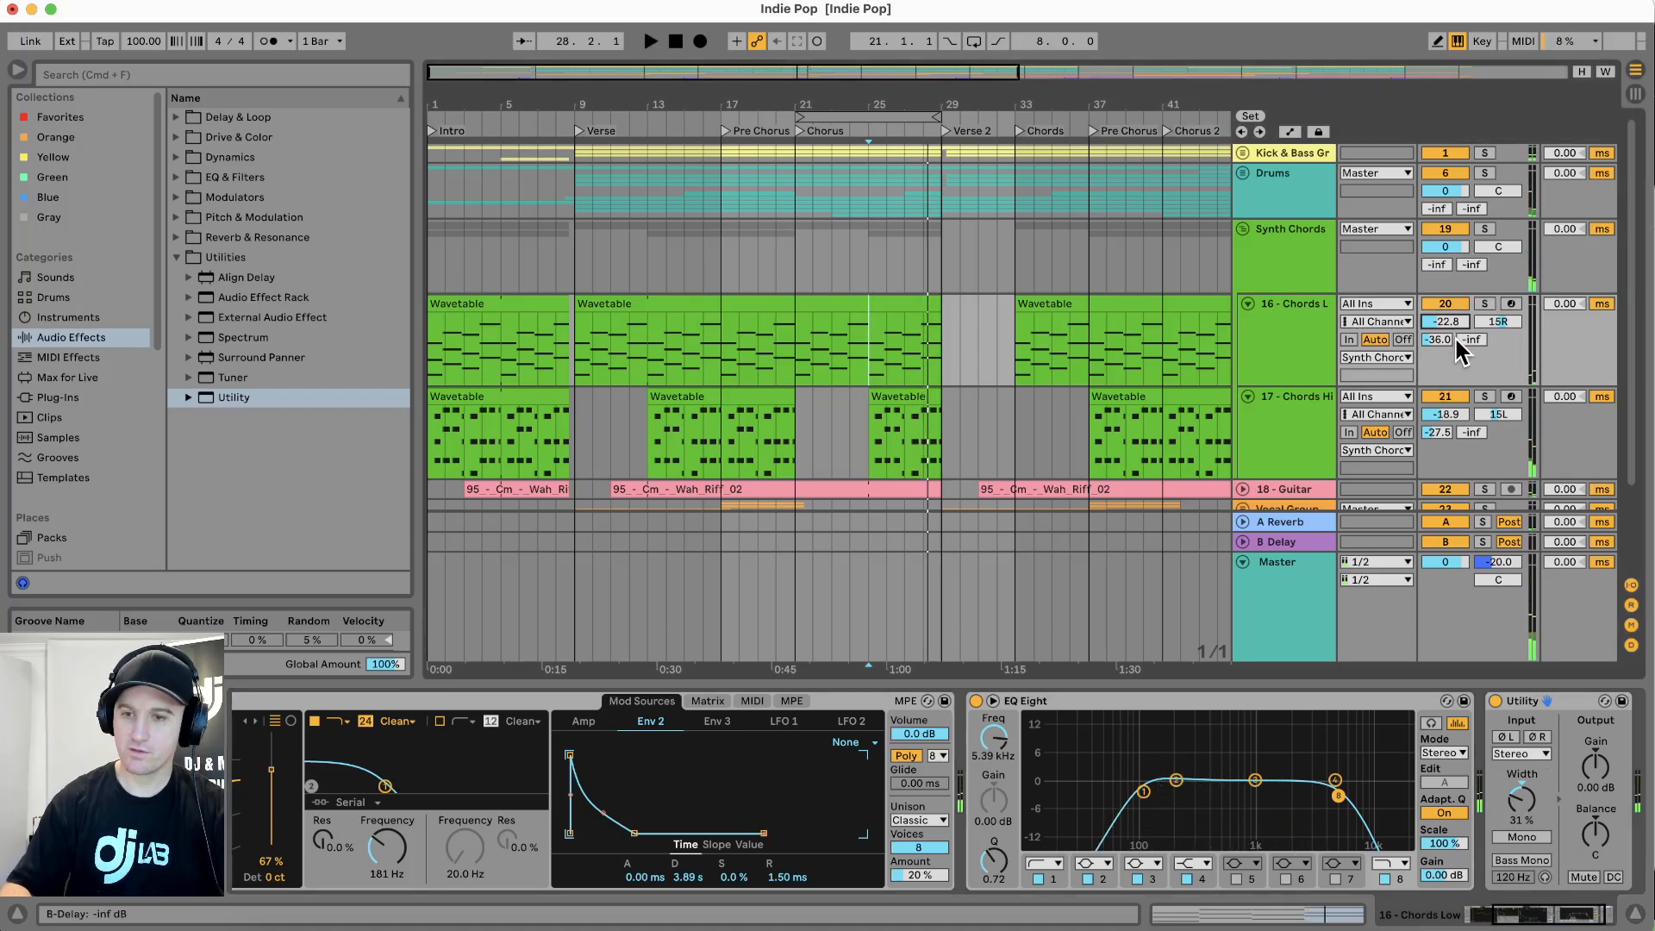
pyautogui.press('space')
pyautogui.press('Up')
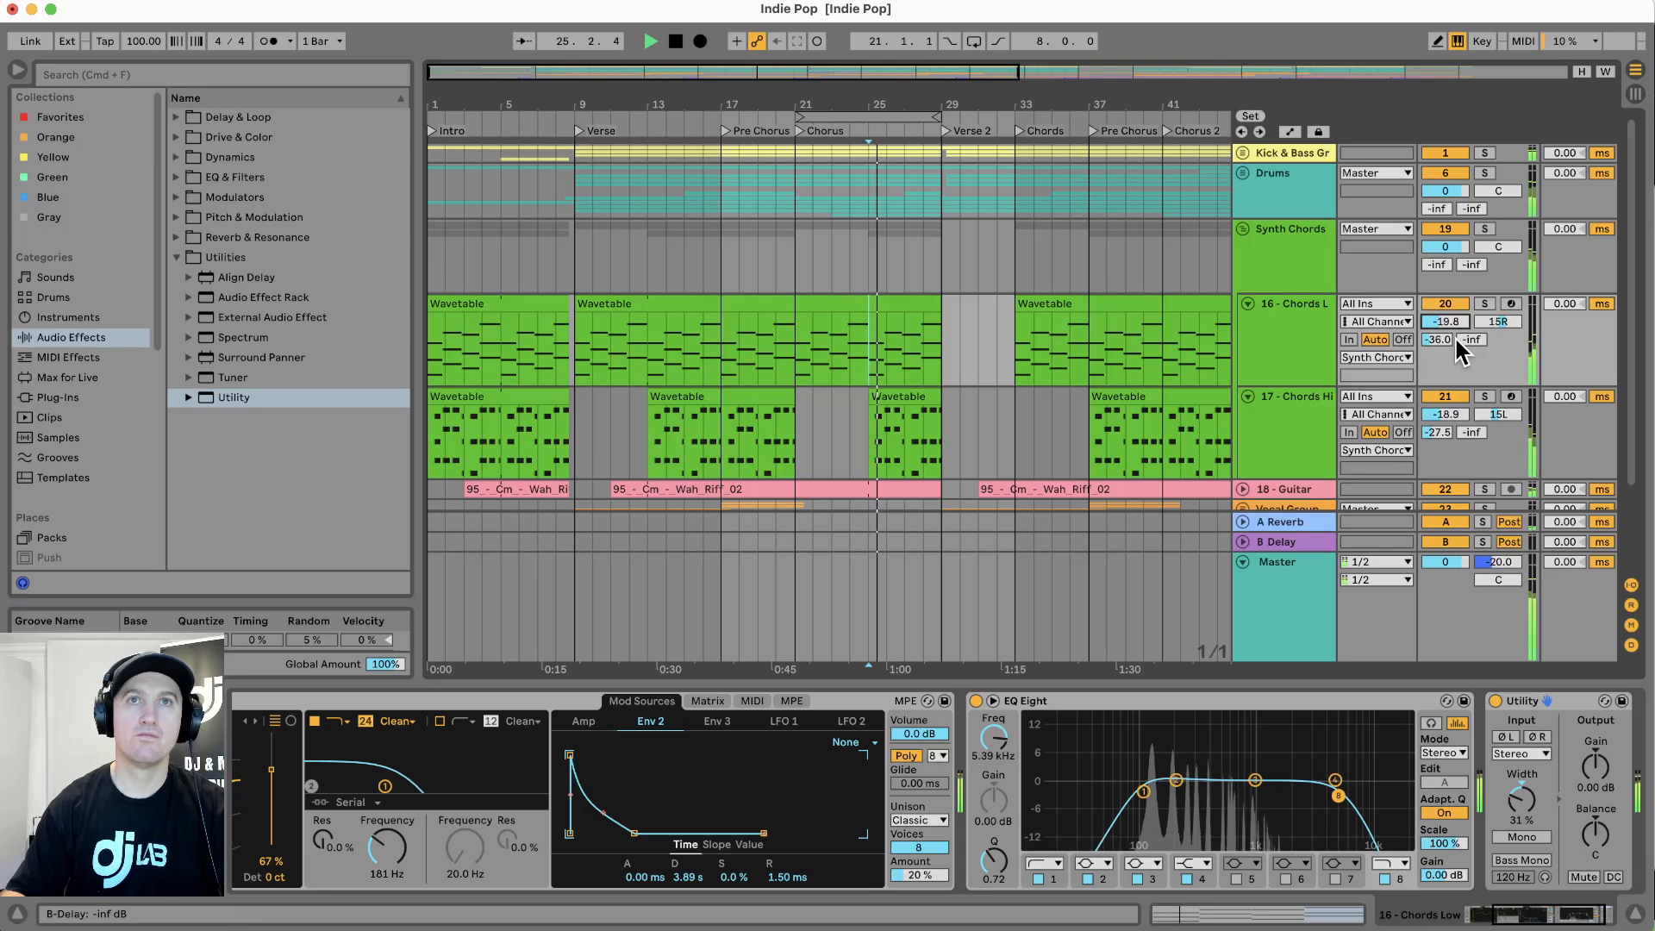
pyautogui.press('space')
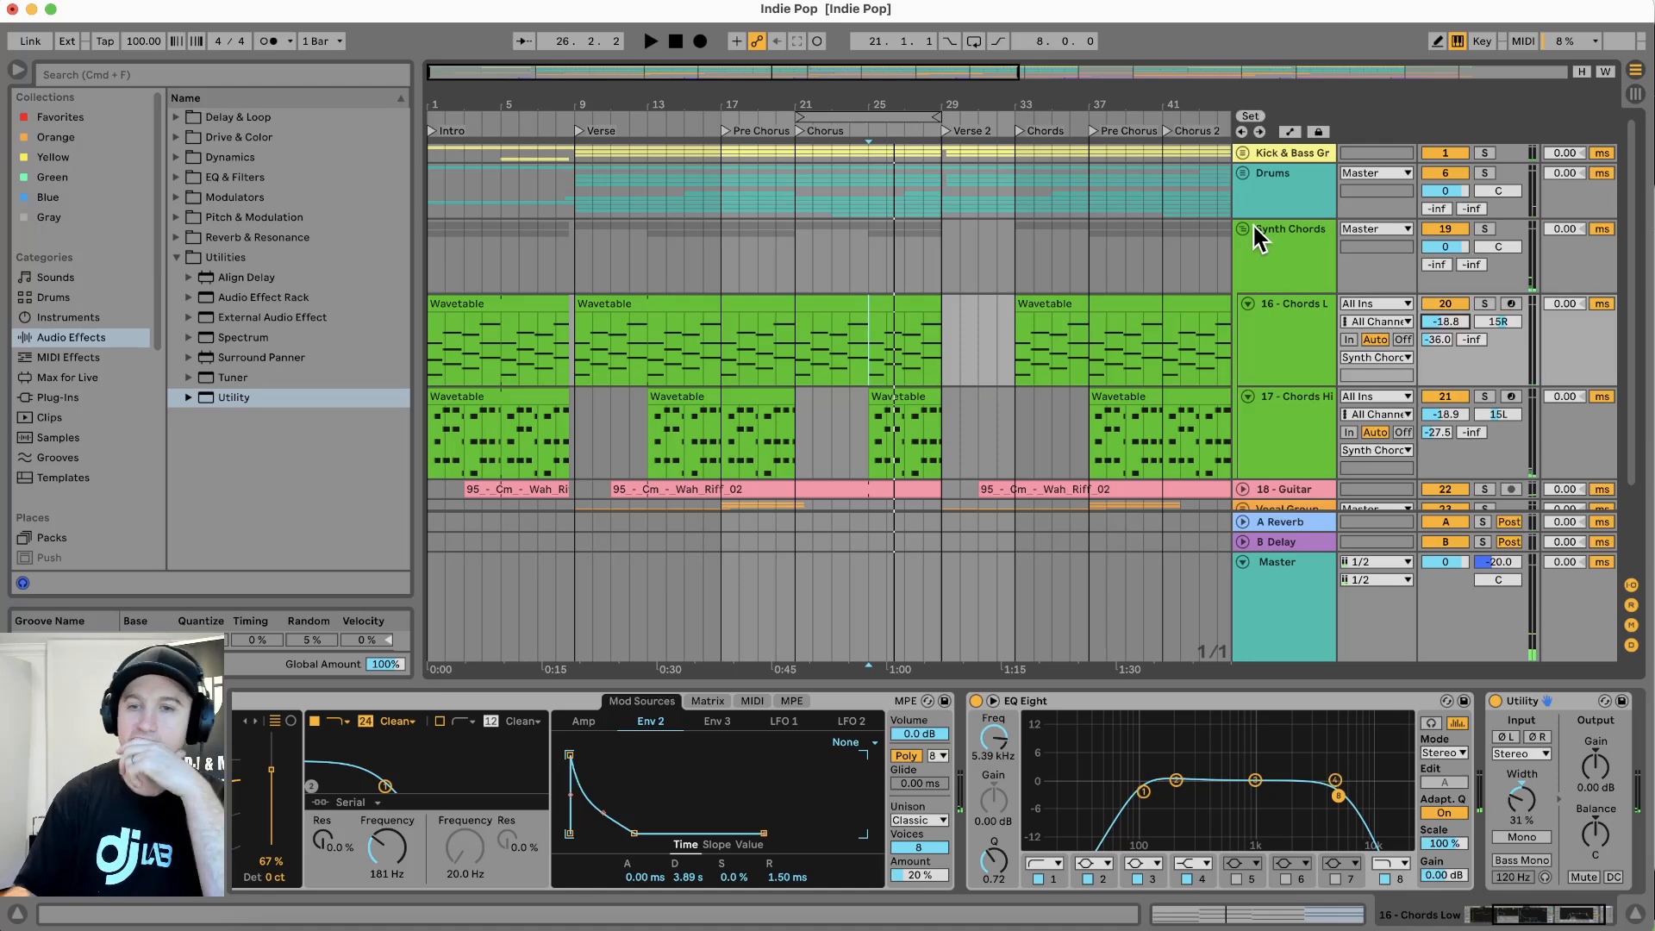
# Fold the Synth Chords group, solo the Drums group, and audition it at several points from bar 25 onward
pyautogui.click(1242, 229)
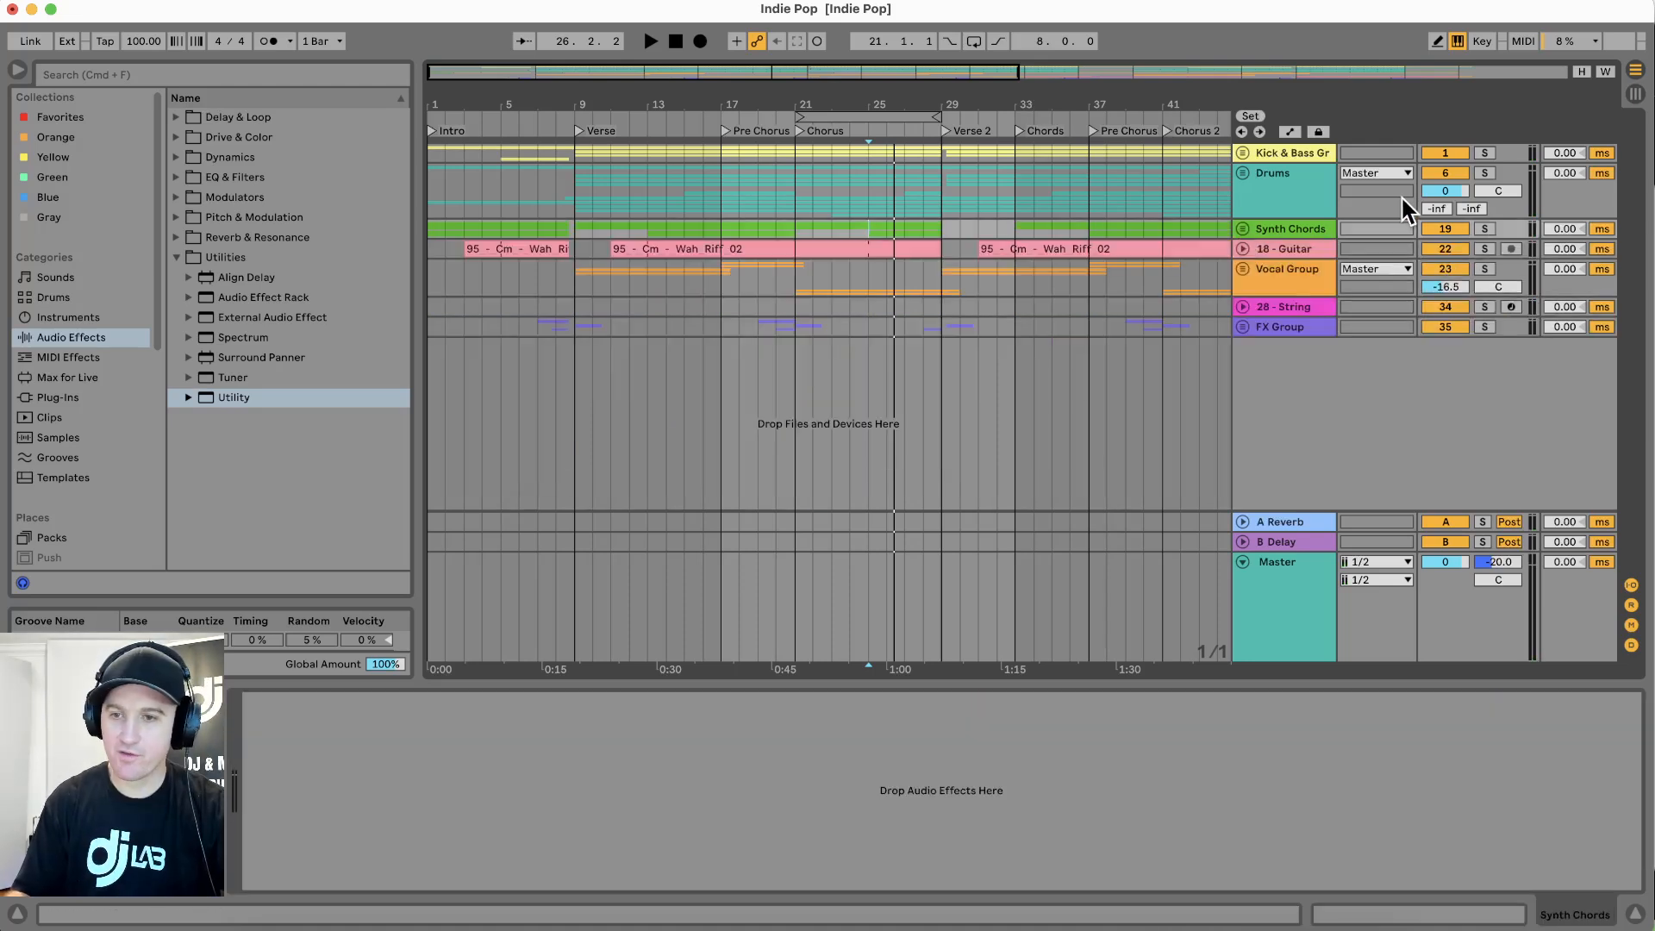
pyautogui.click(1483, 173)
pyautogui.press('space')
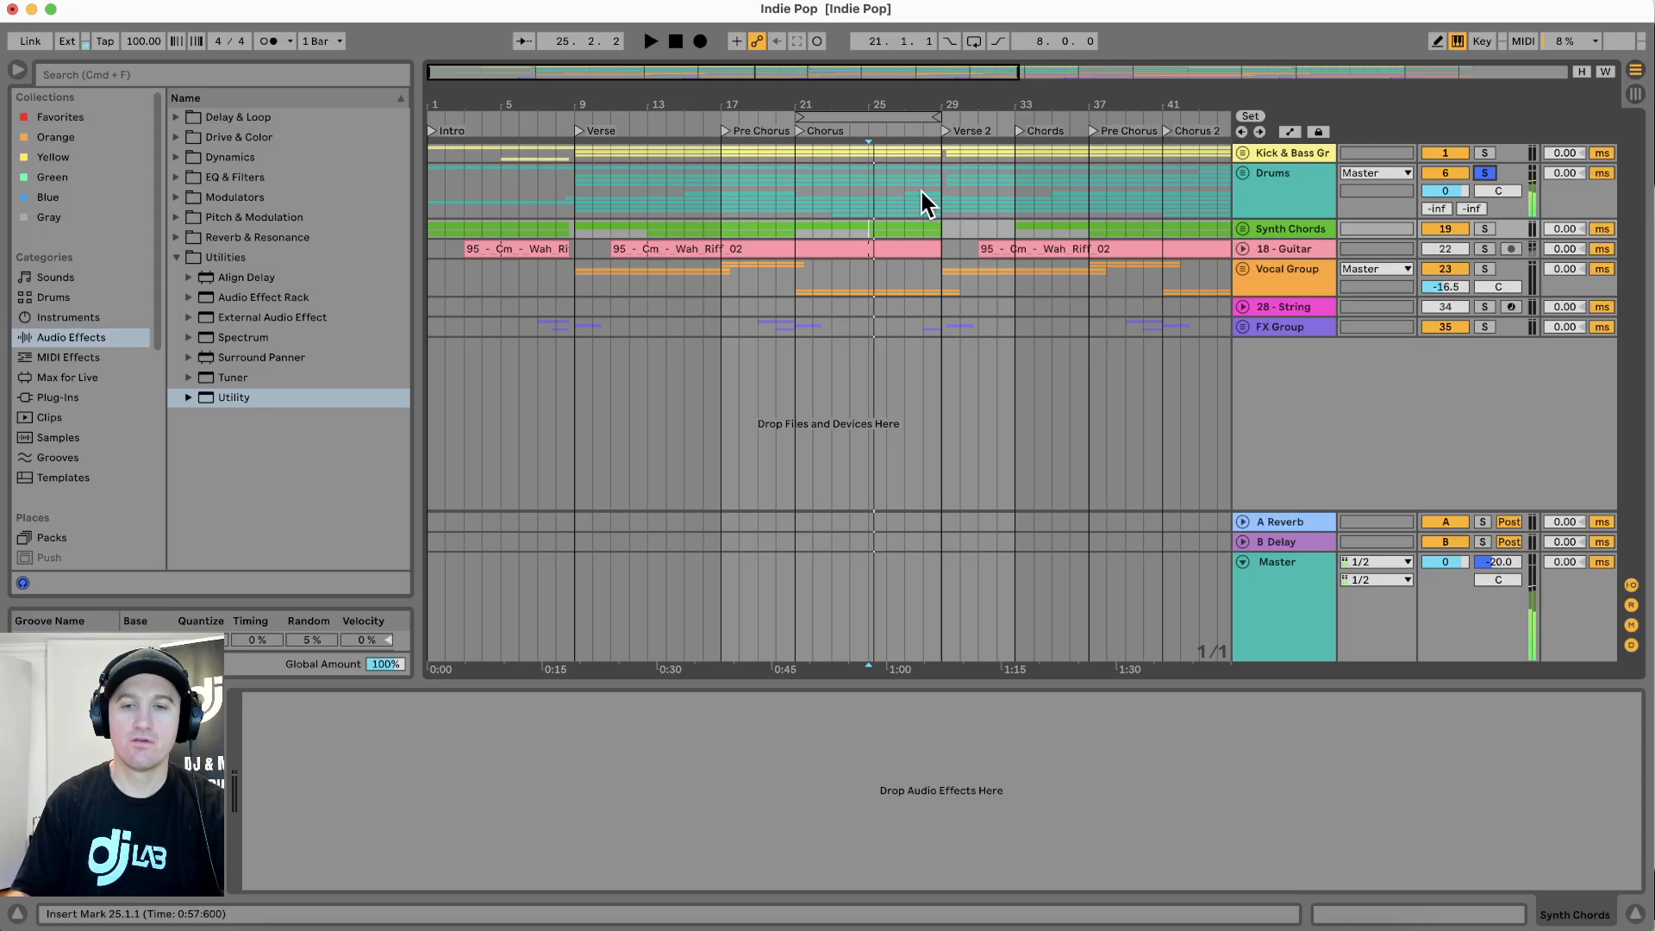
pyautogui.click(1035, 188)
pyautogui.press('space')
pyautogui.press('space')
pyautogui.click(1089, 194)
pyautogui.press('space')
pyautogui.click(1178, 198)
# Audition the Kick & Bass group in solo around bar 42, unsolo it, and stop playback
pyautogui.click(1484, 152)
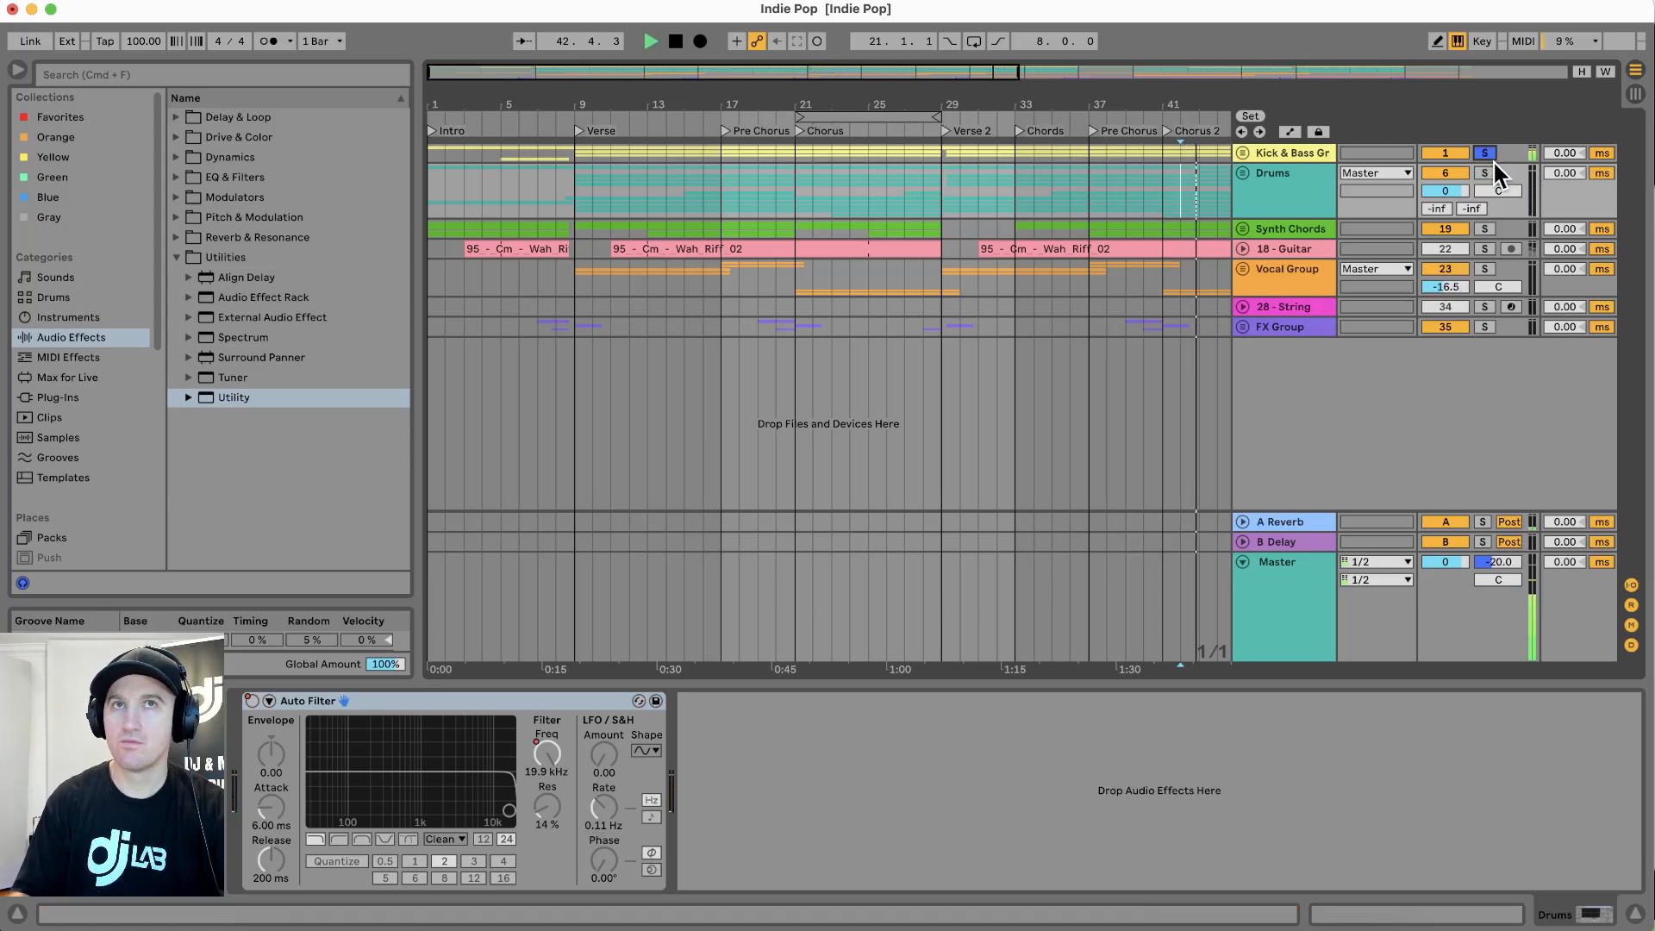
pyautogui.click(1485, 154)
pyautogui.press('space')
# Insert a Utility after the Limiter on the Master track, with Mono enabled and the right channel's phase inverted
pyautogui.click(926, 250)
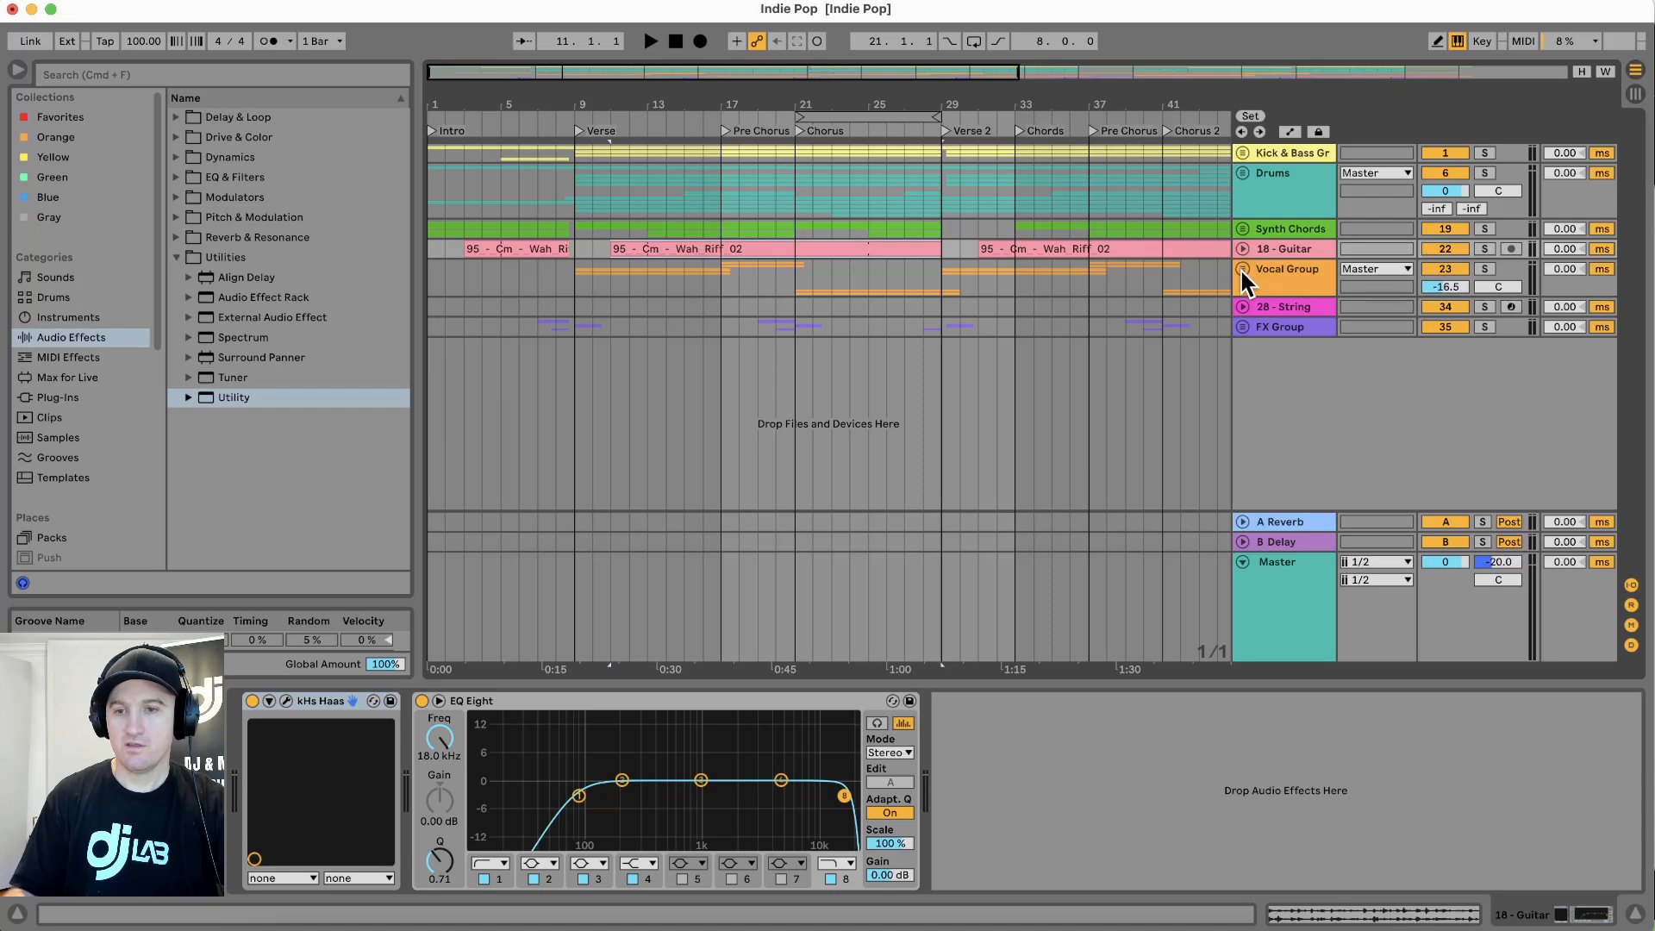
pyautogui.click(1253, 231)
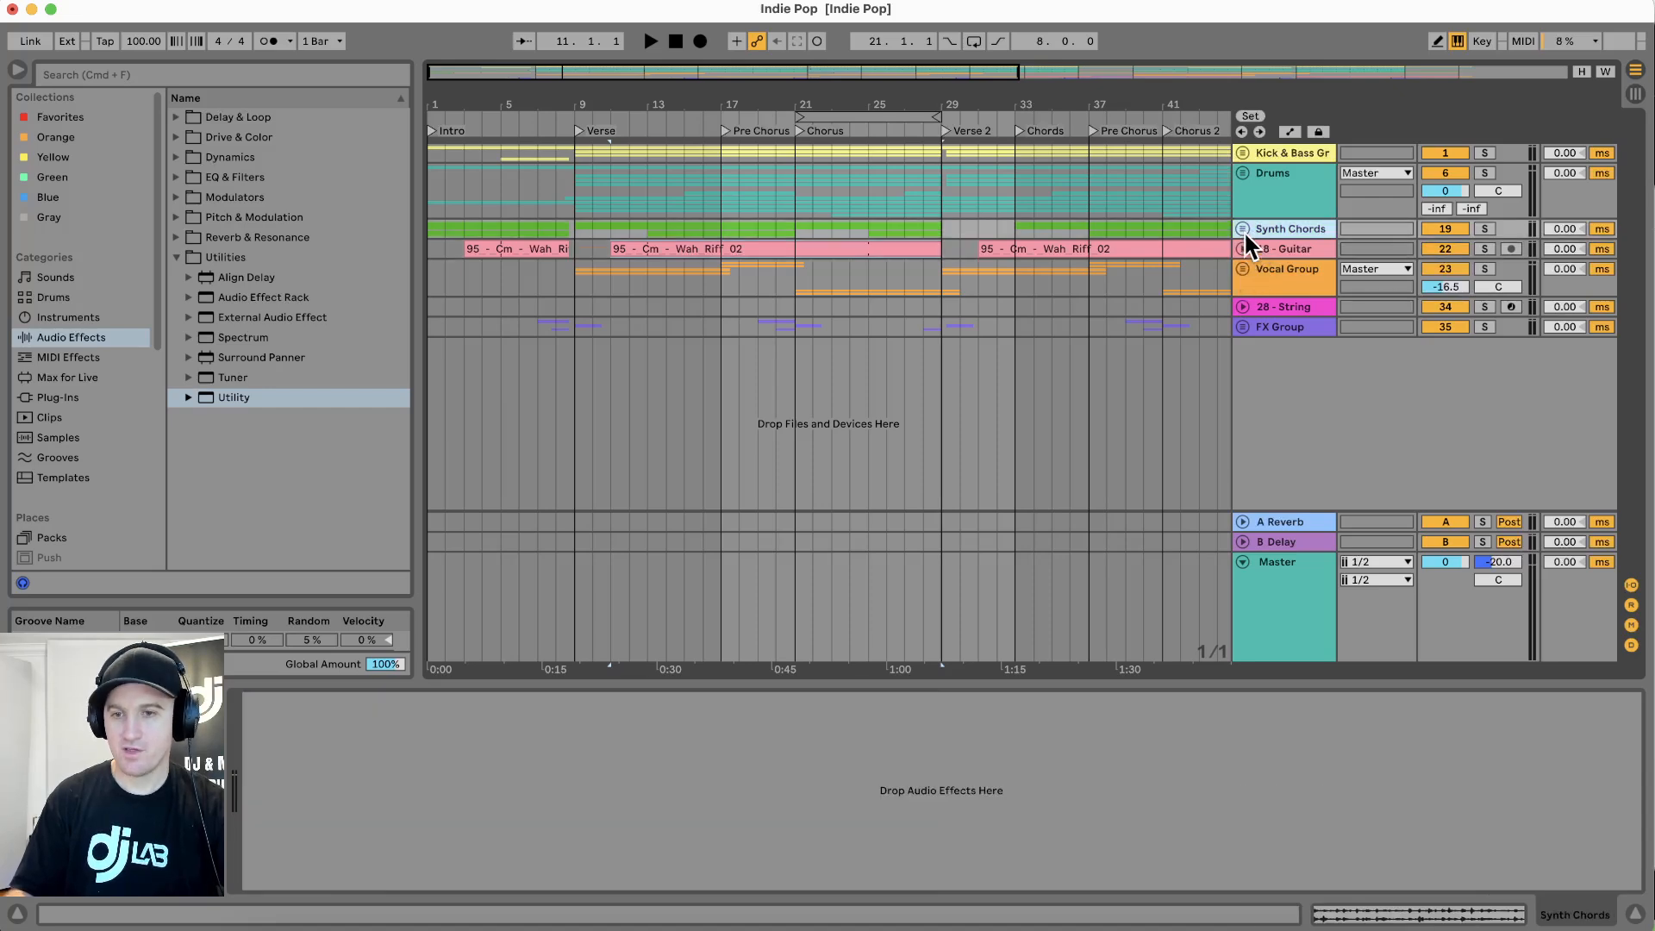
pyautogui.click(1285, 613)
pyautogui.moveTo(190, 397); pyautogui.dragTo(485, 786)
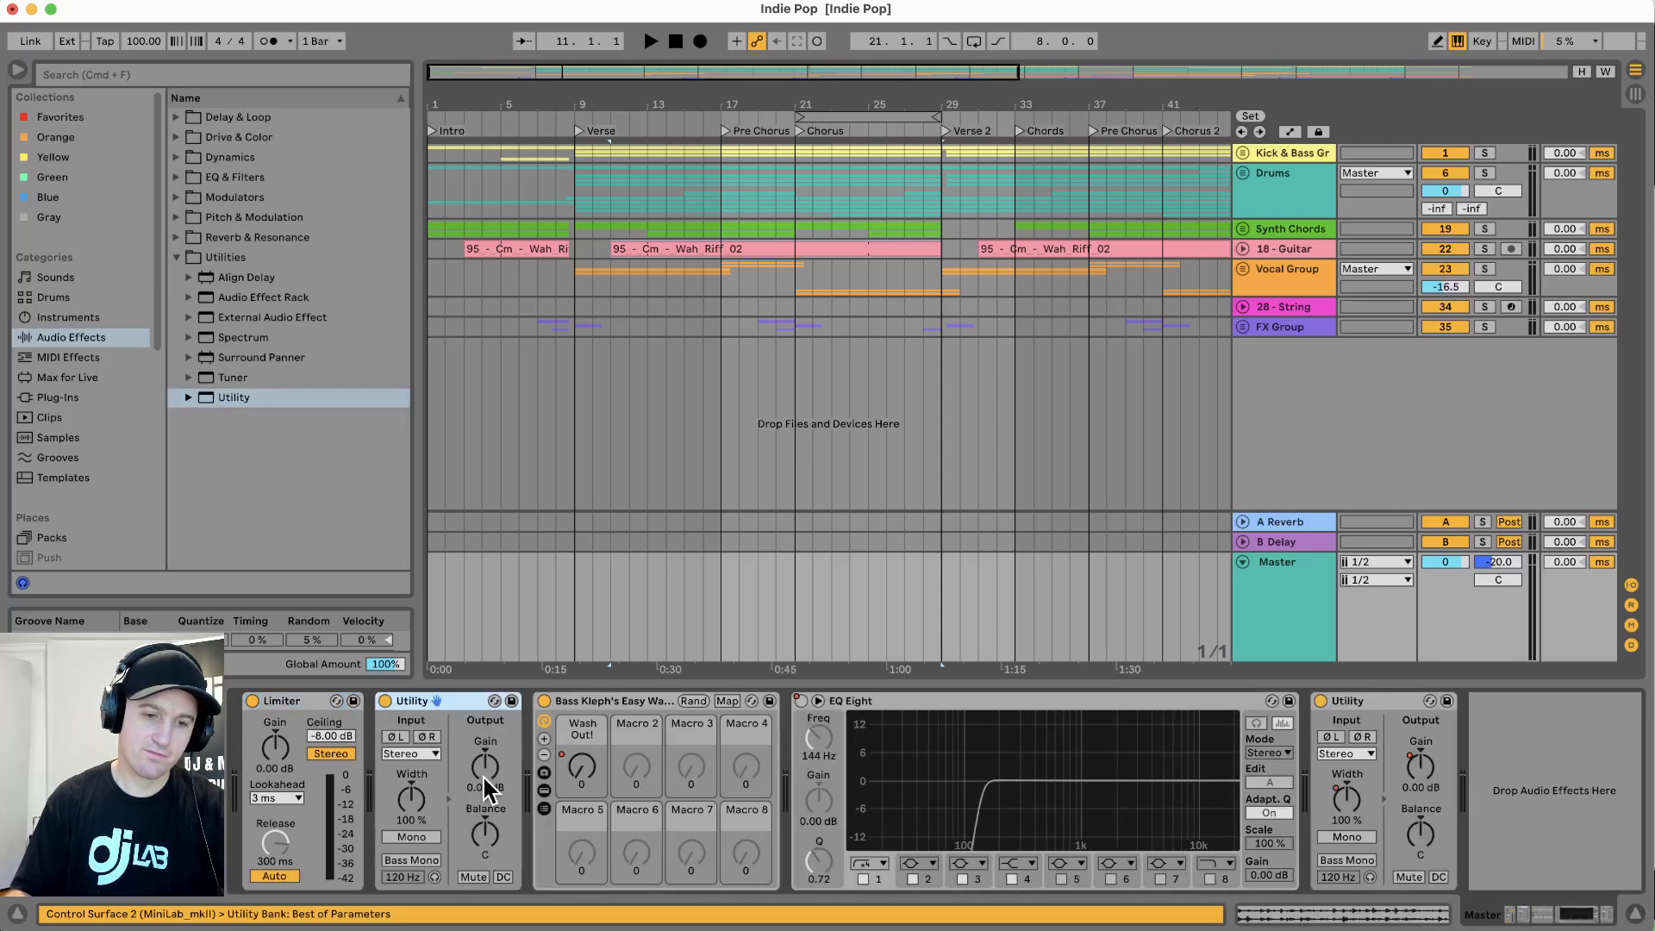
pyautogui.click(416, 836)
pyautogui.click(428, 736)
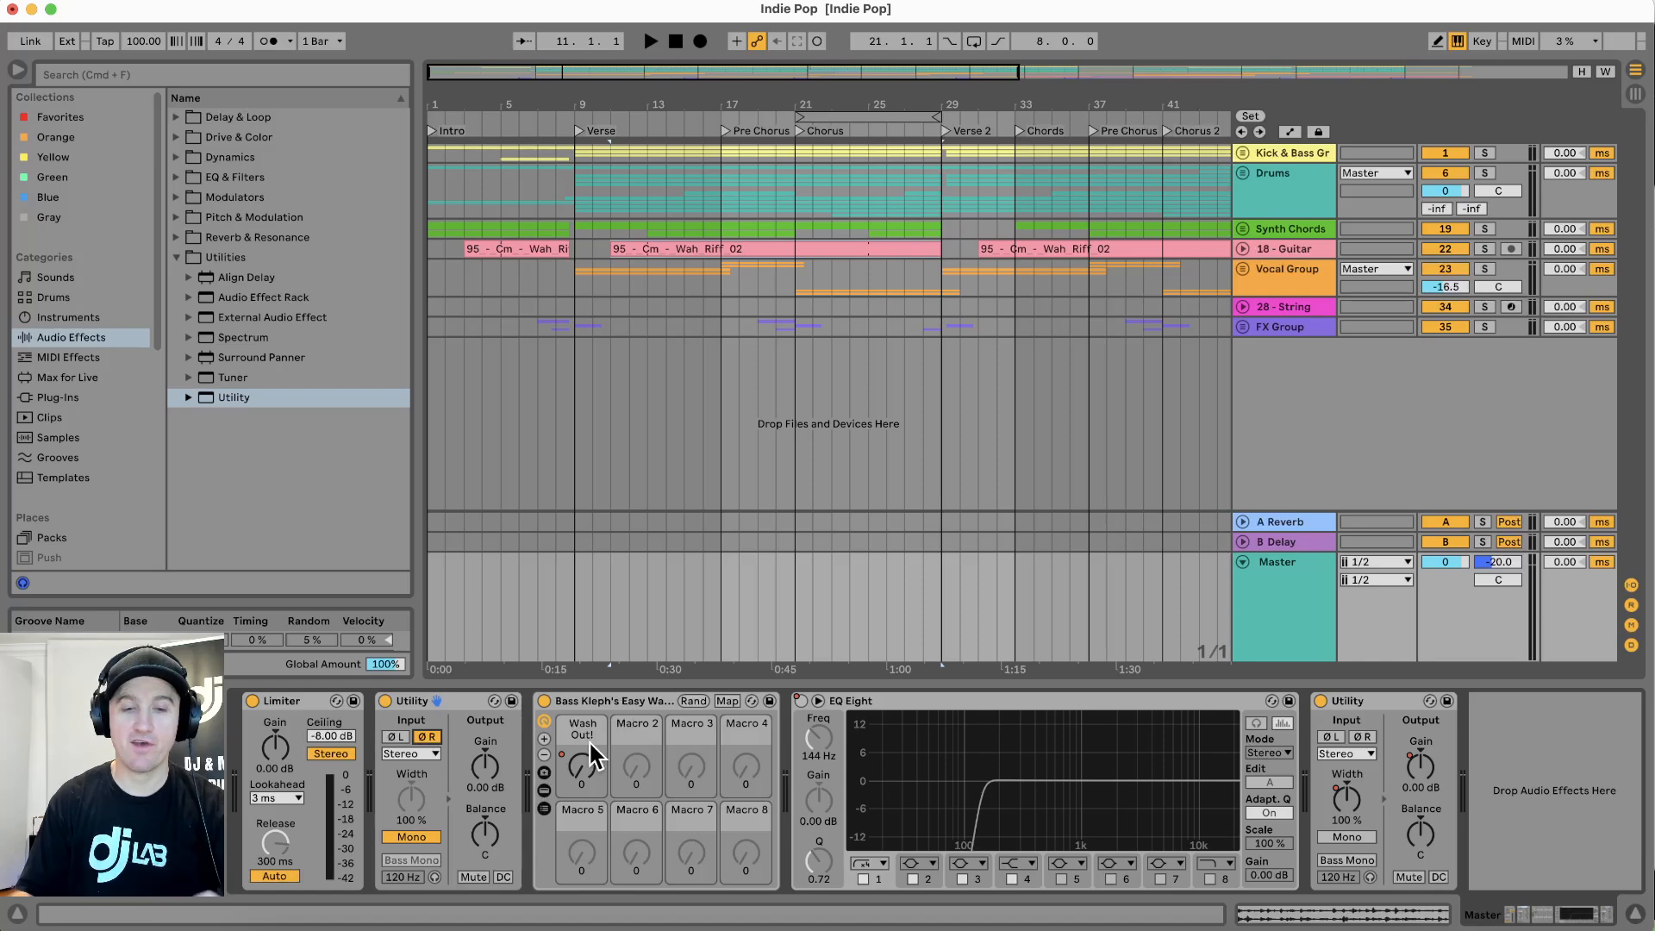
# Play the full mix from the Verse at bar 9 through the Master's Utility and stop
pyautogui.click(578, 276)
pyautogui.press('space')
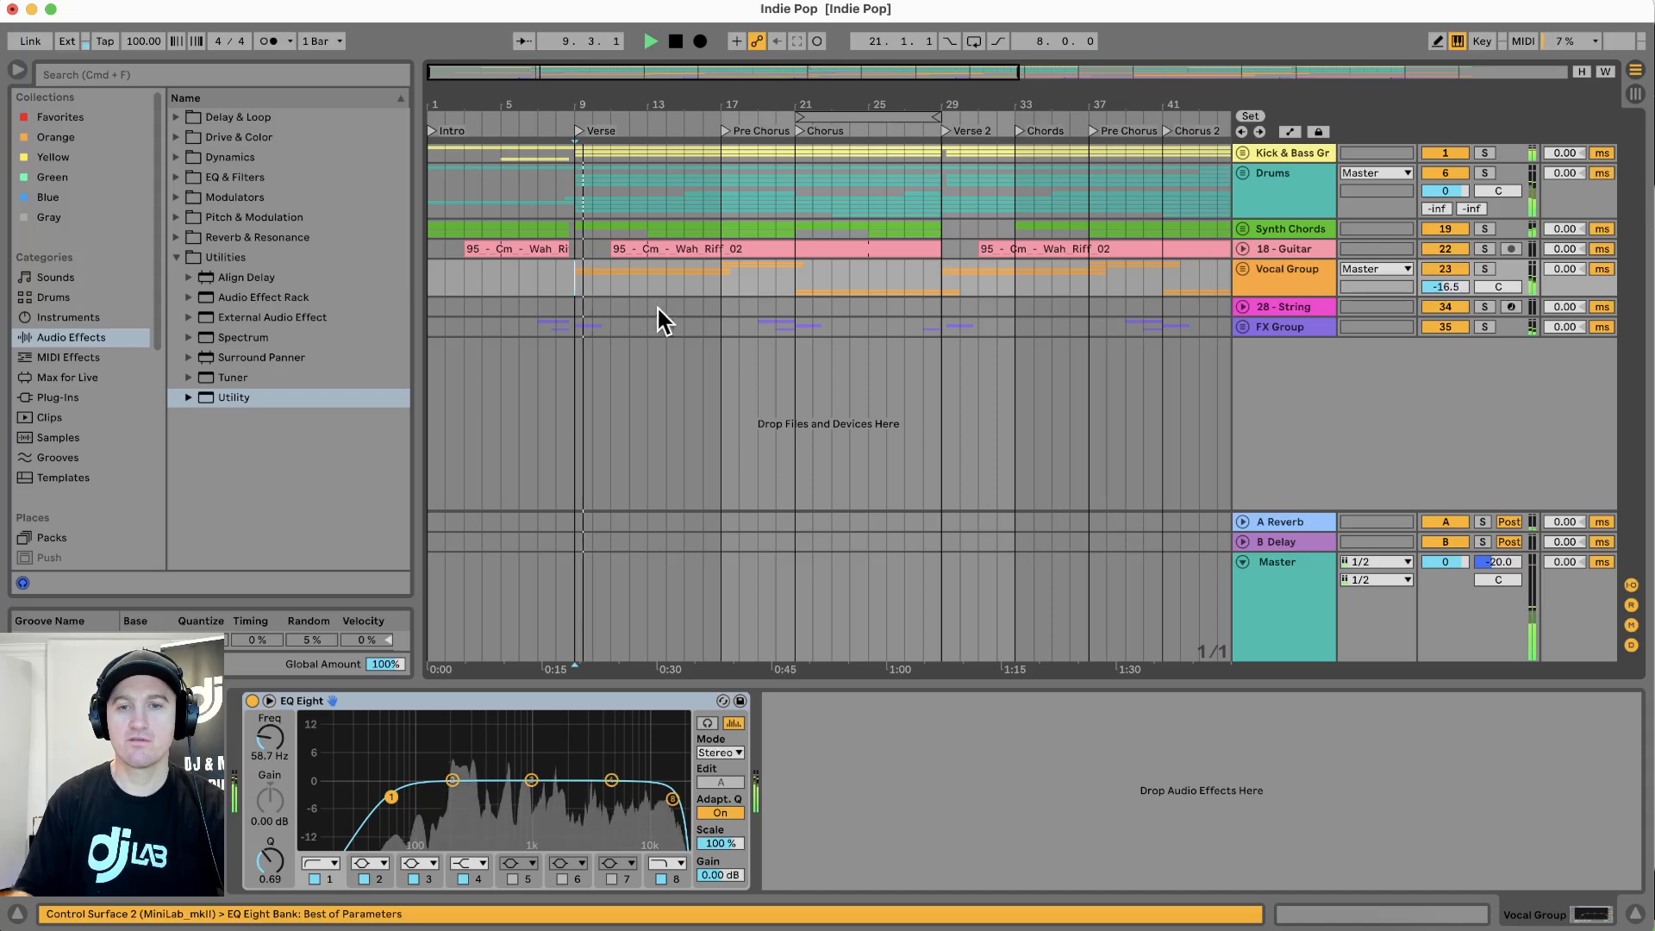
pyautogui.click(1273, 576)
pyautogui.press('space')
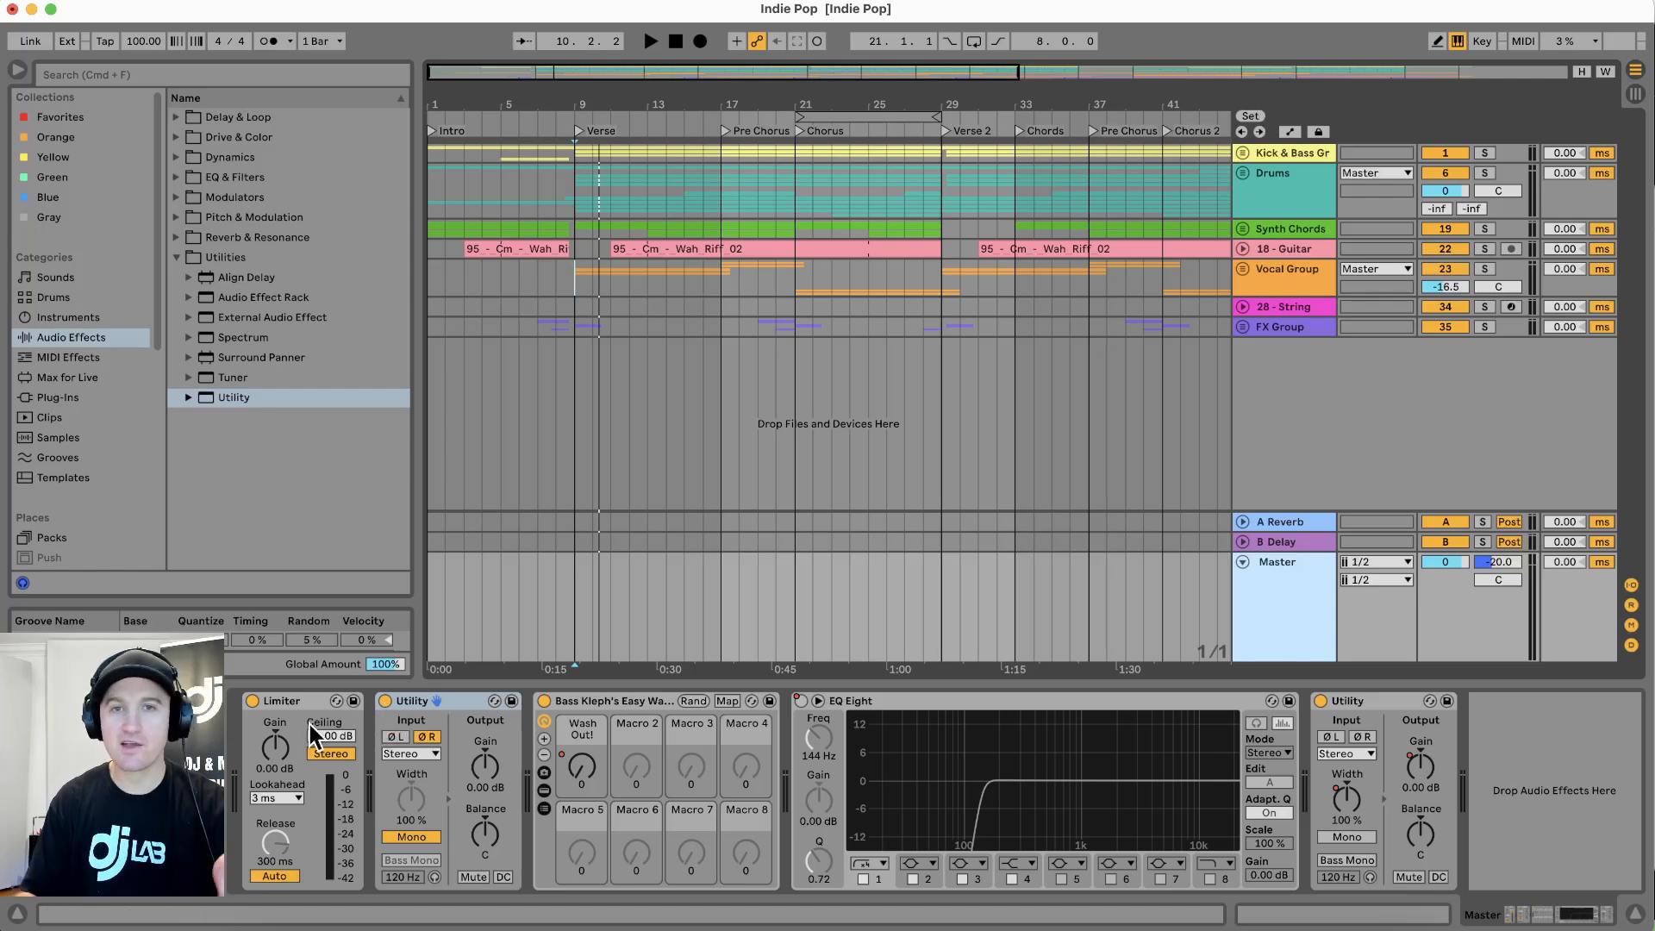
# Compare the mix from bar 9 with the Master's Utility bypassed and active several times
pyautogui.click(385, 702)
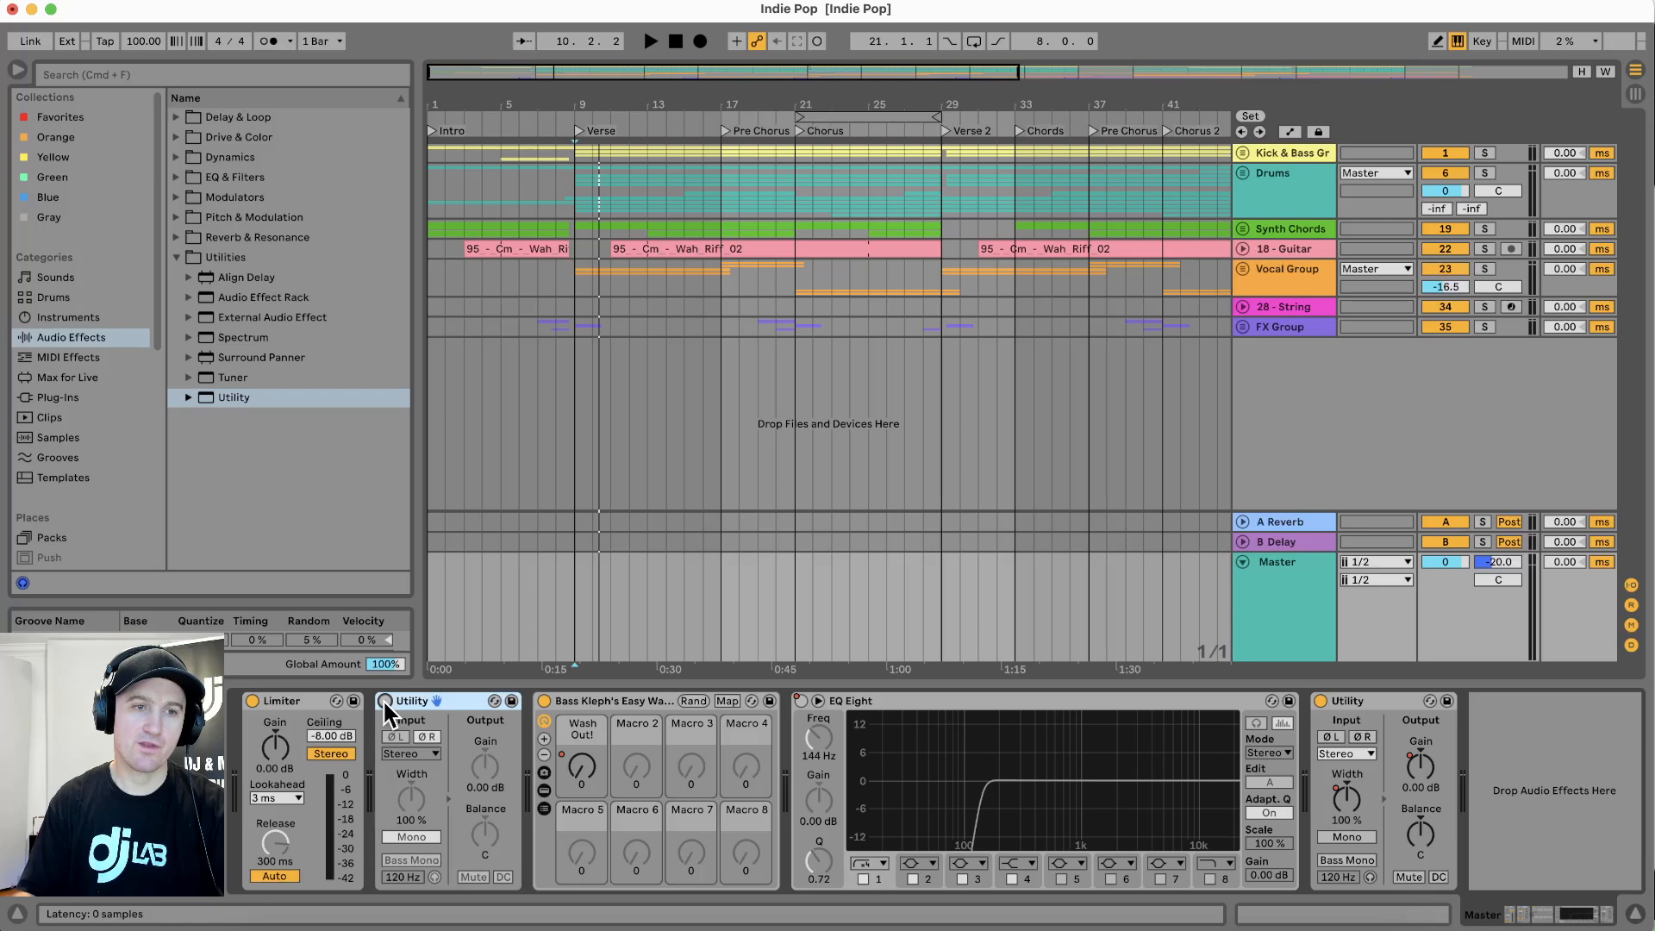
pyautogui.click(384, 701)
pyautogui.press('space')
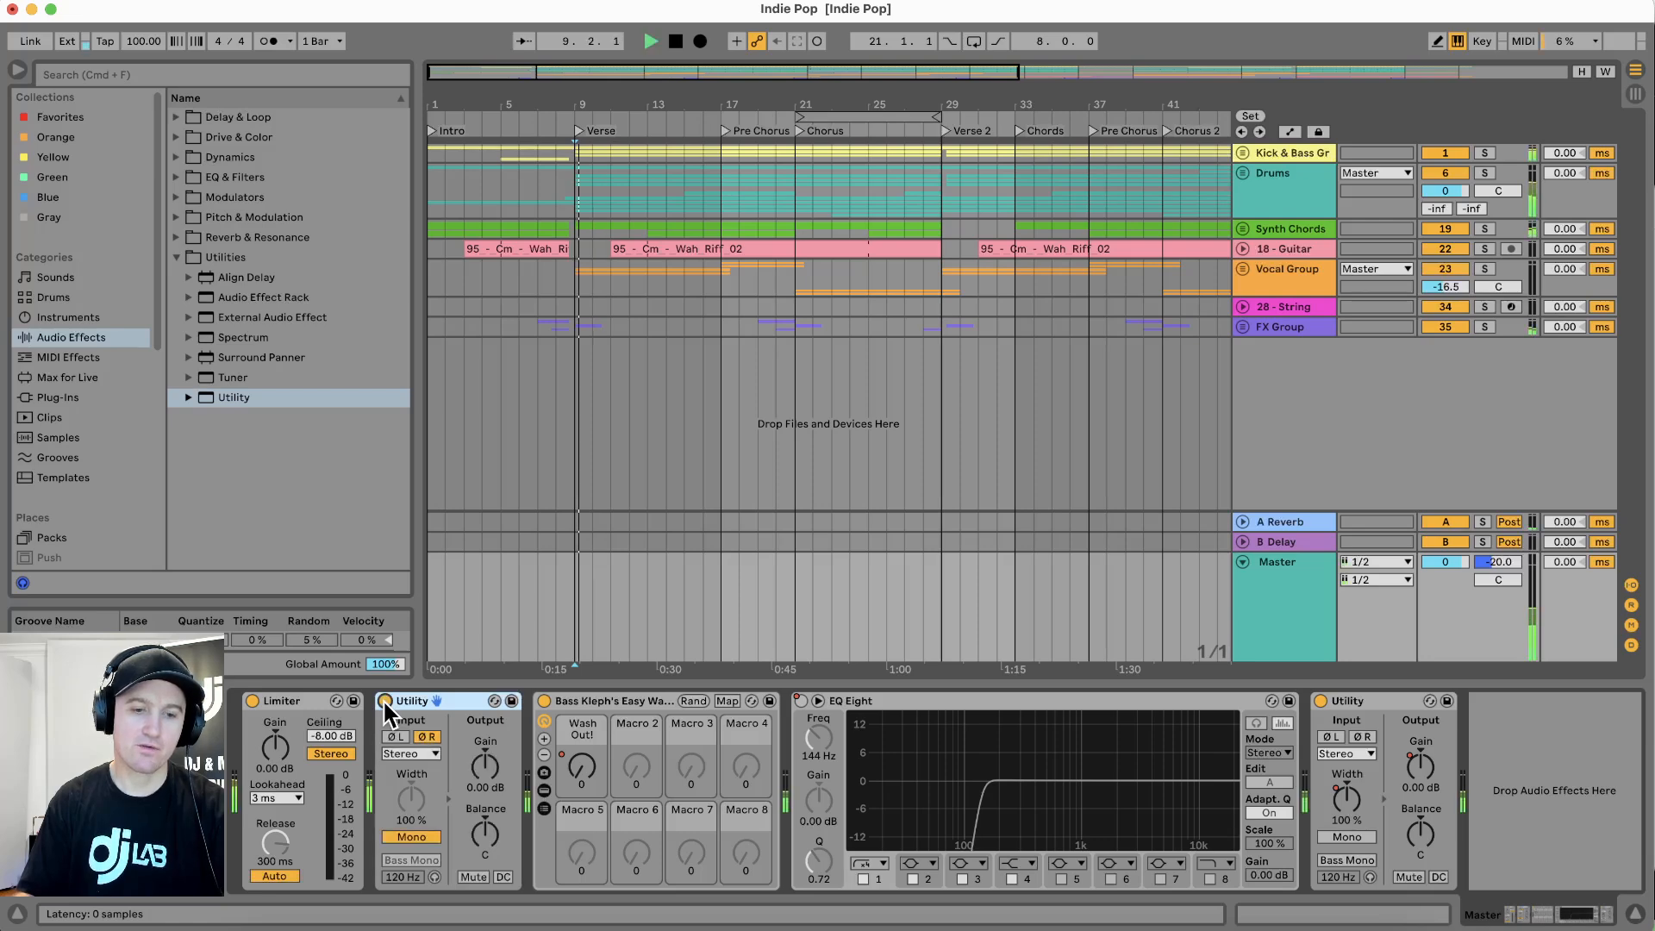
pyautogui.click(384, 701)
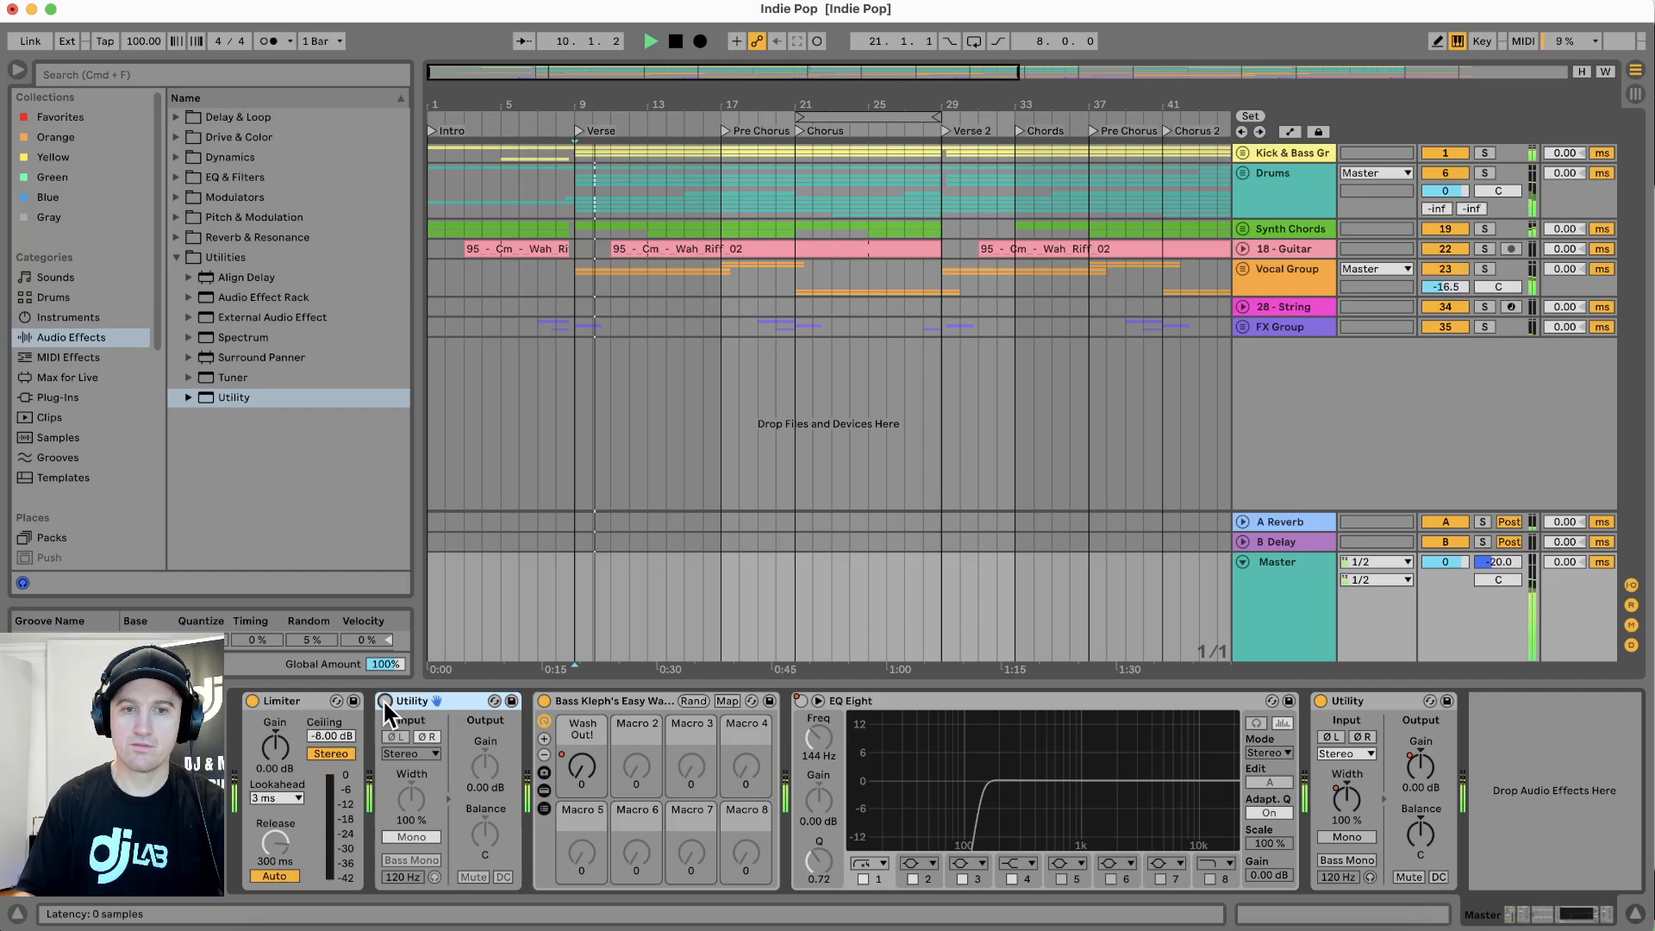
pyautogui.click(384, 701)
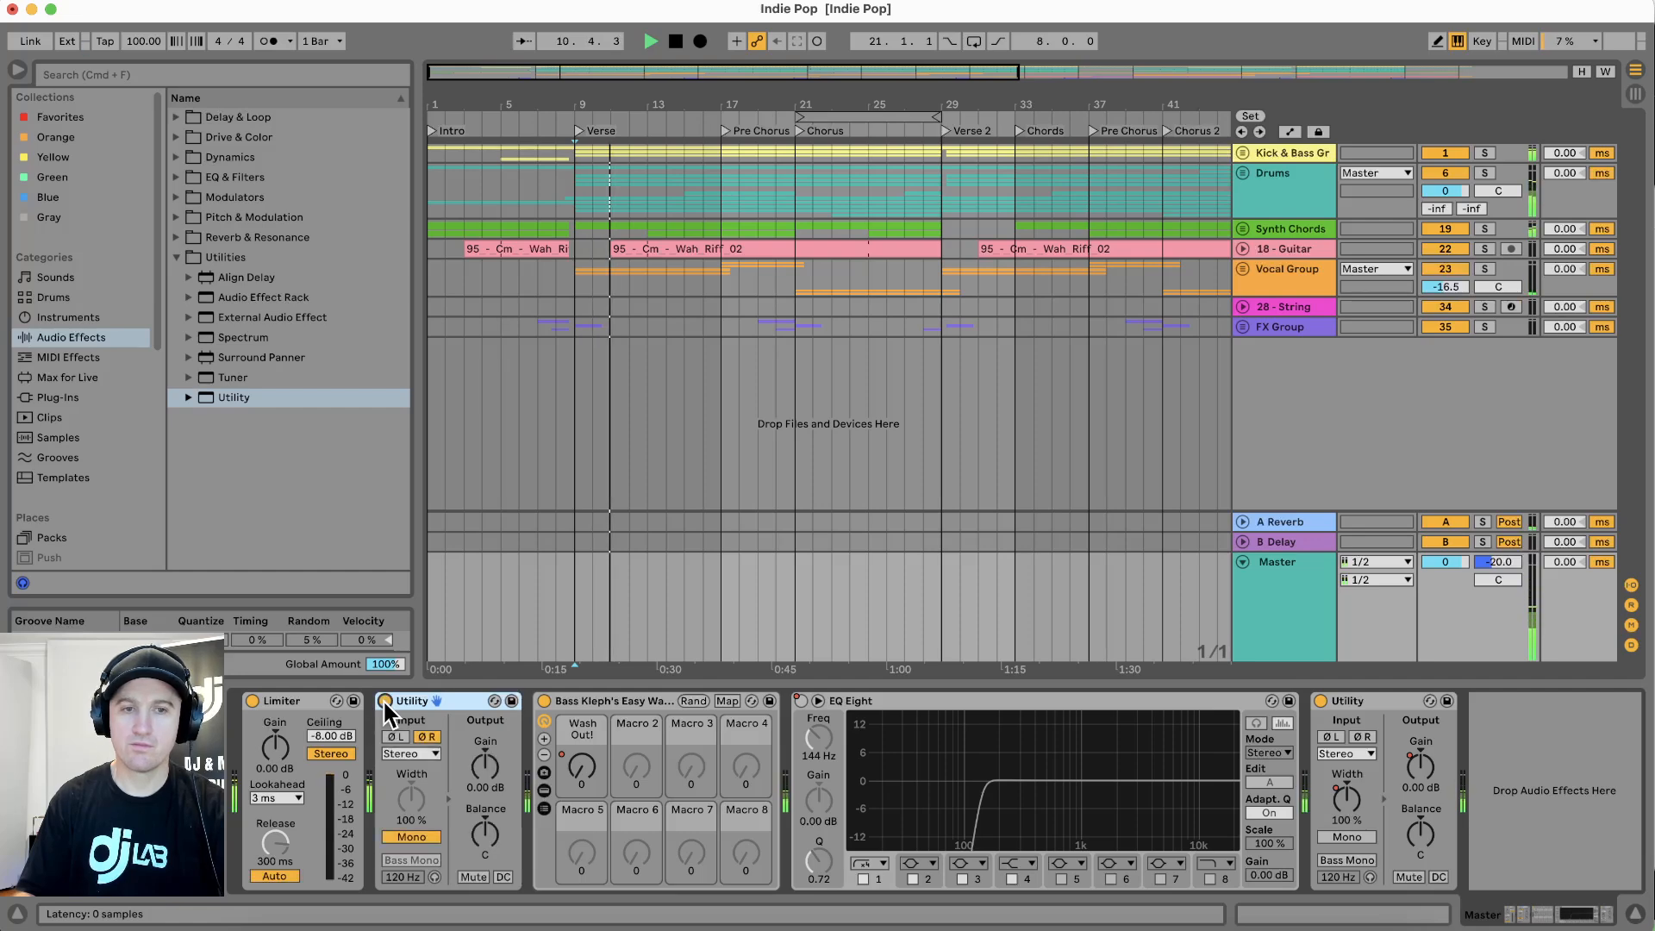
pyautogui.click(385, 701)
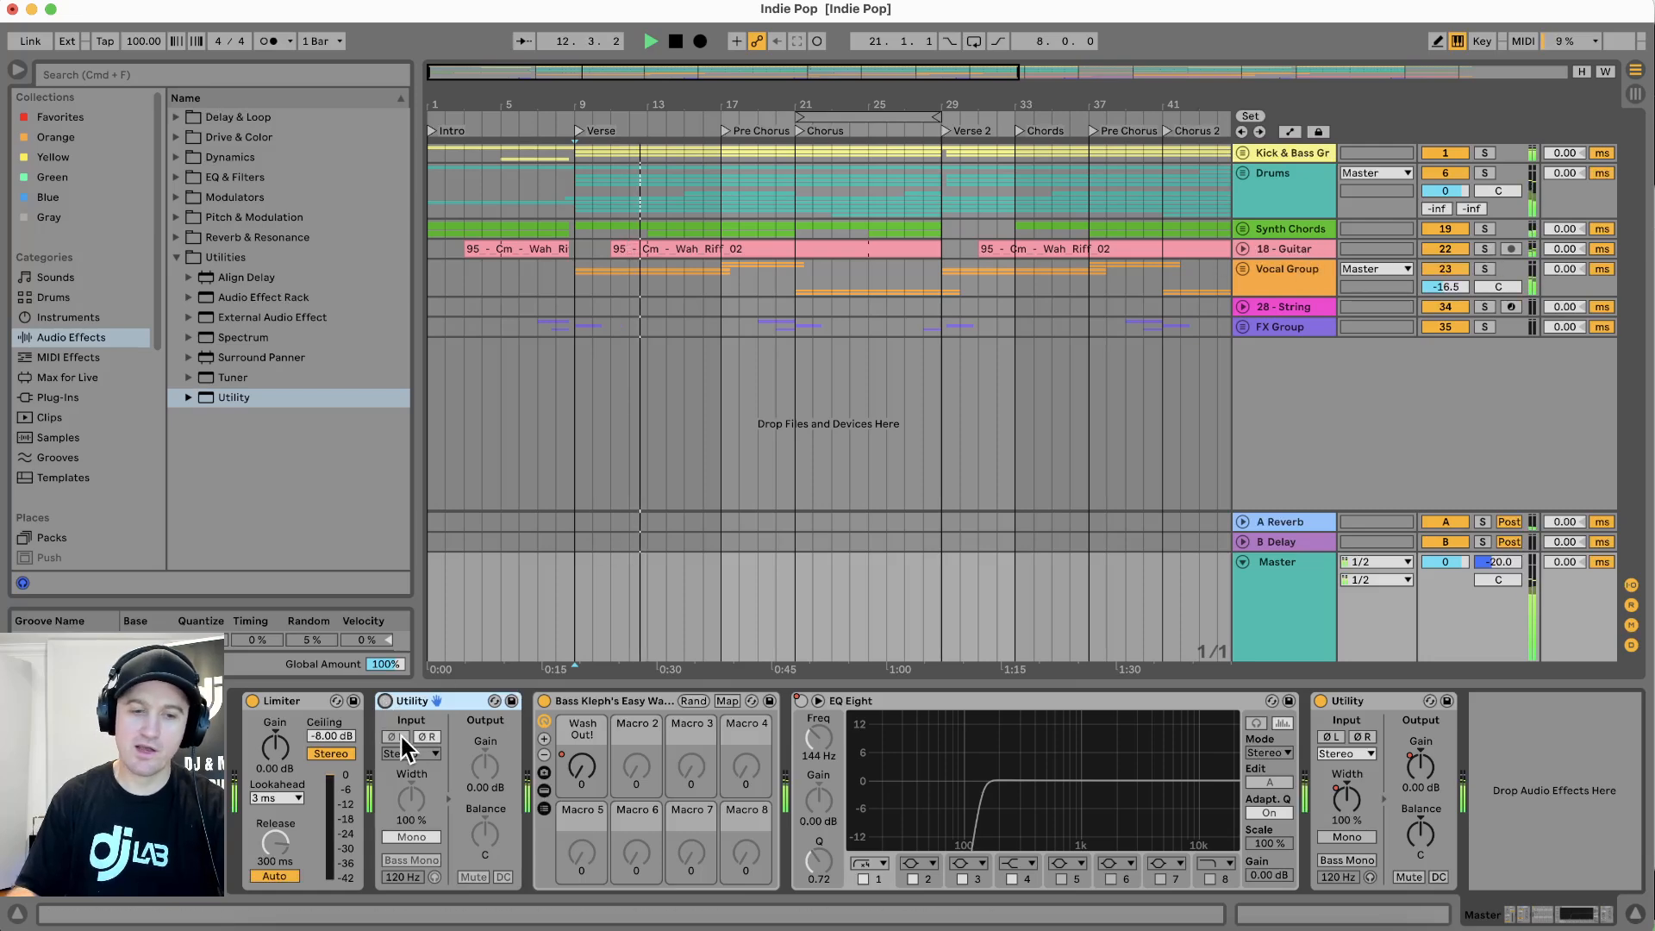
pyautogui.click(386, 698)
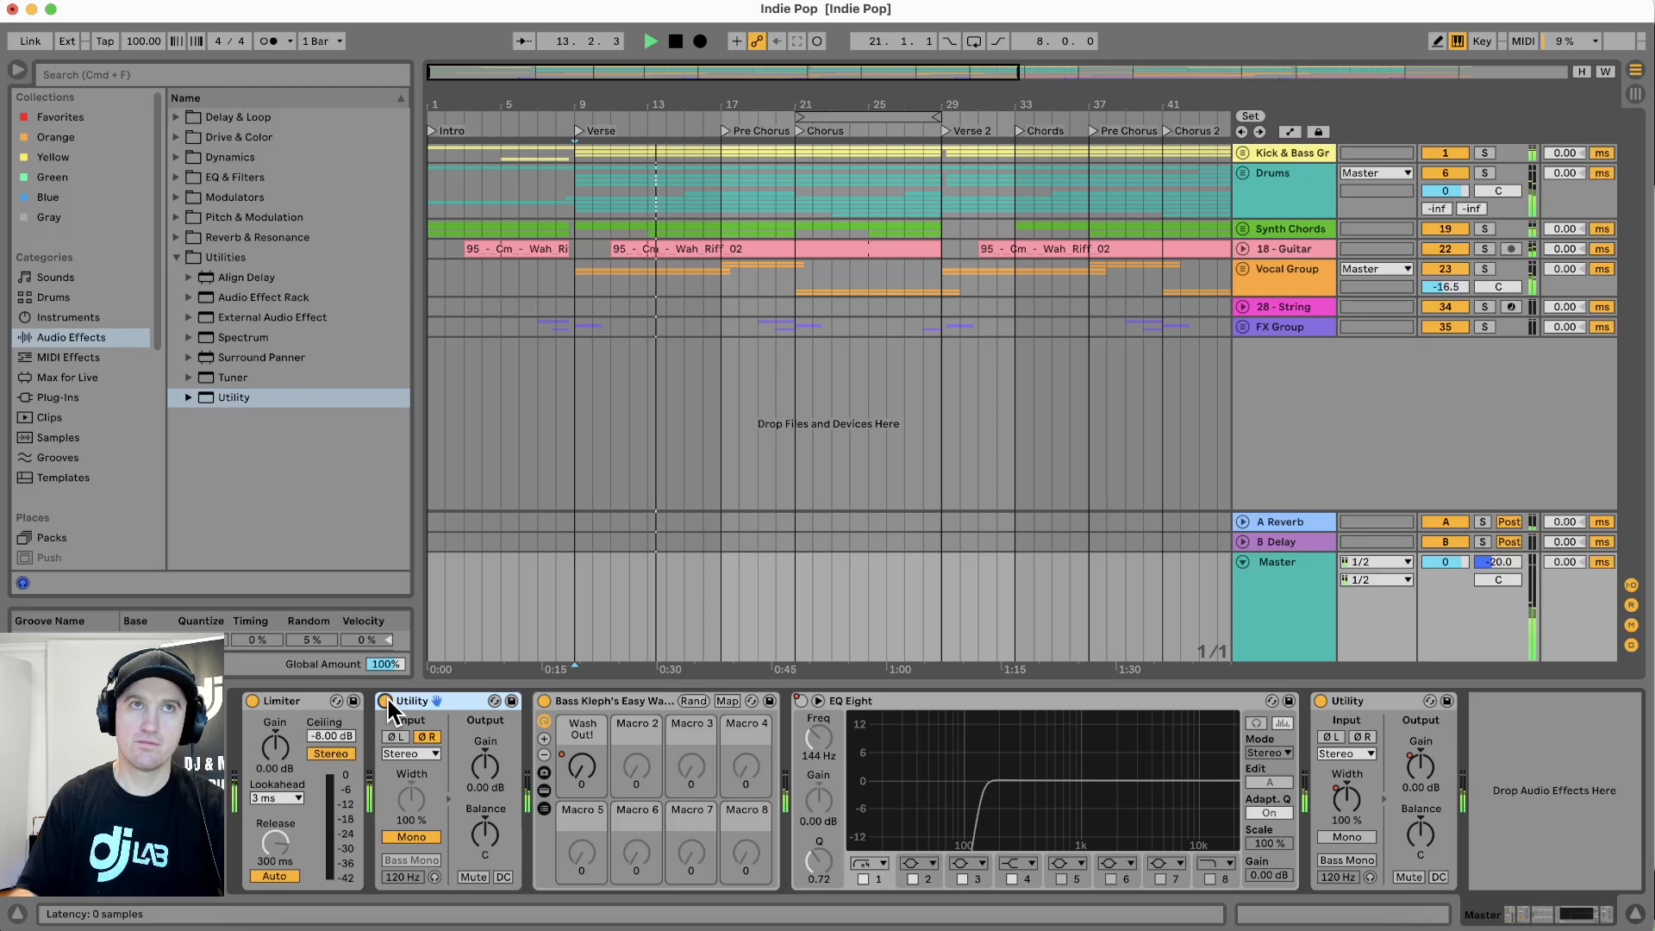
# Solo the Guitar track, bypass the Master's Utility, and stop playback
pyautogui.click(1485, 248)
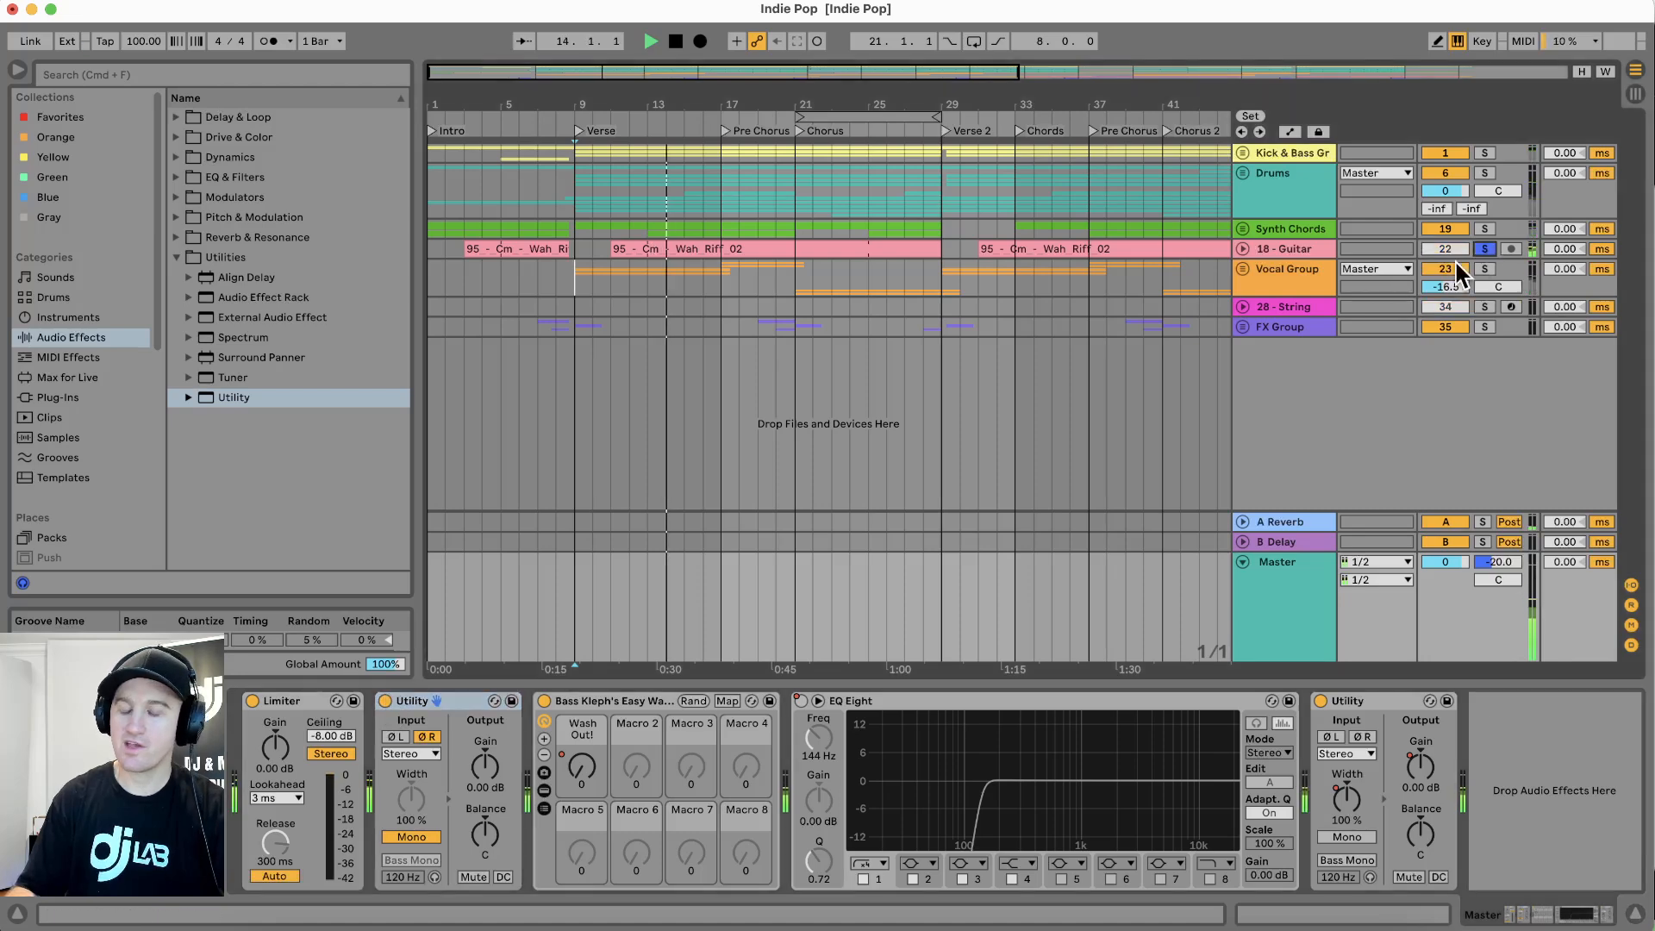
pyautogui.click(385, 701)
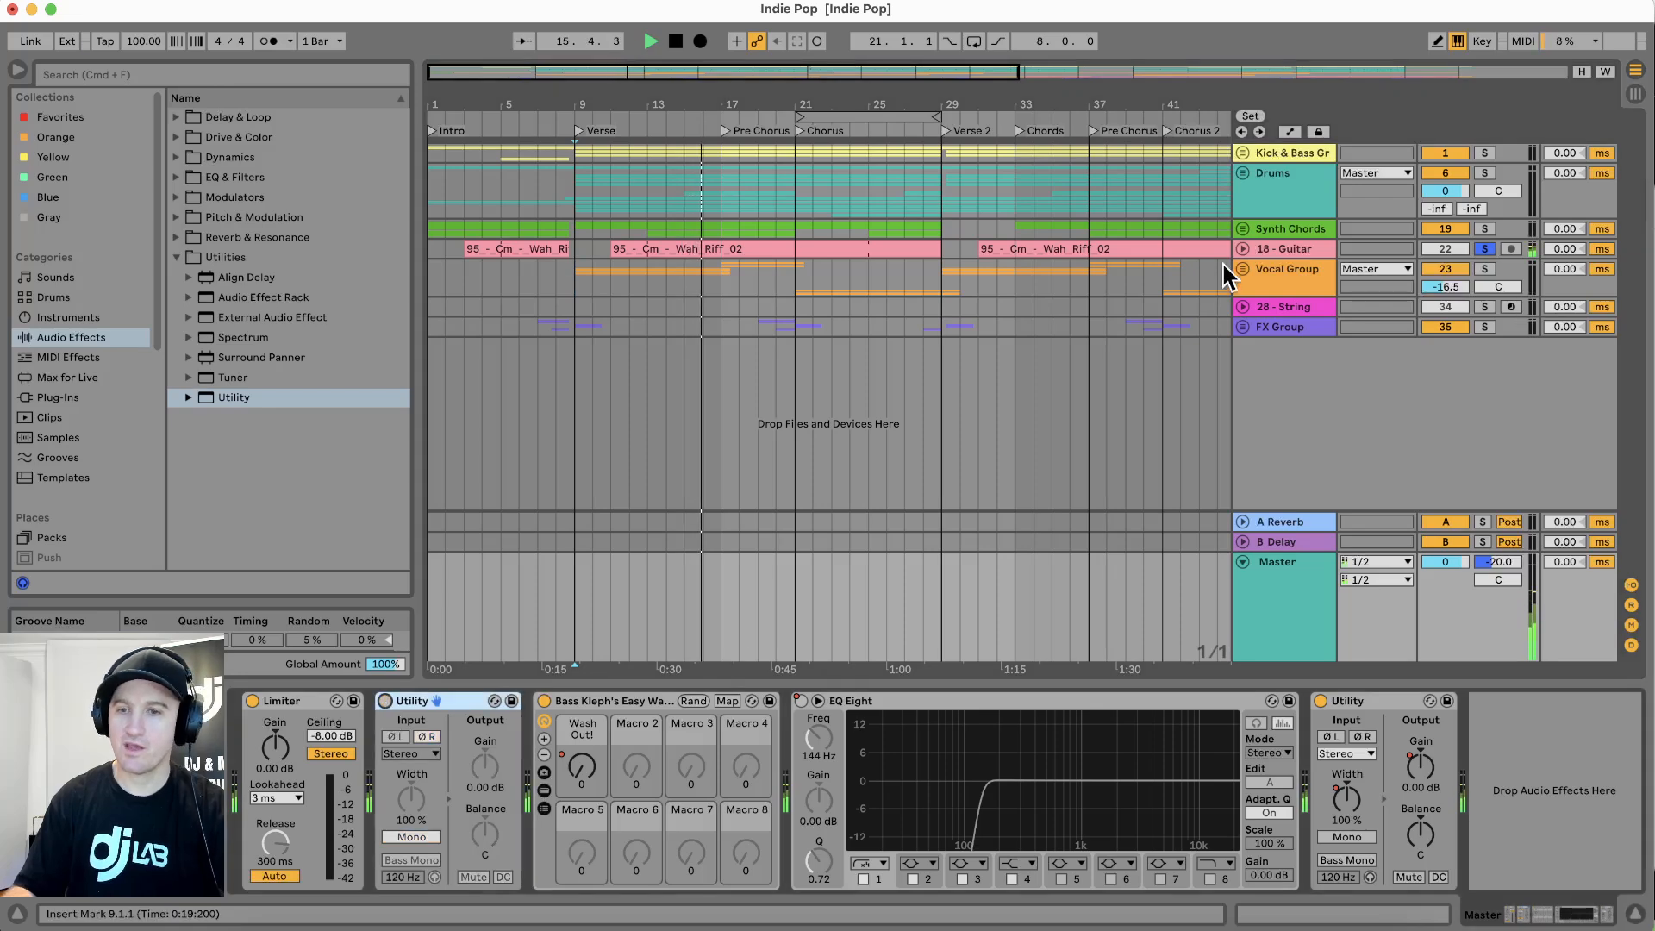
pyautogui.press('space')
# Add a Utility after EQ Eight on the Guitar track, set its width to 73%, and audition the soloed guitar from bar 11
pyautogui.click(1270, 248)
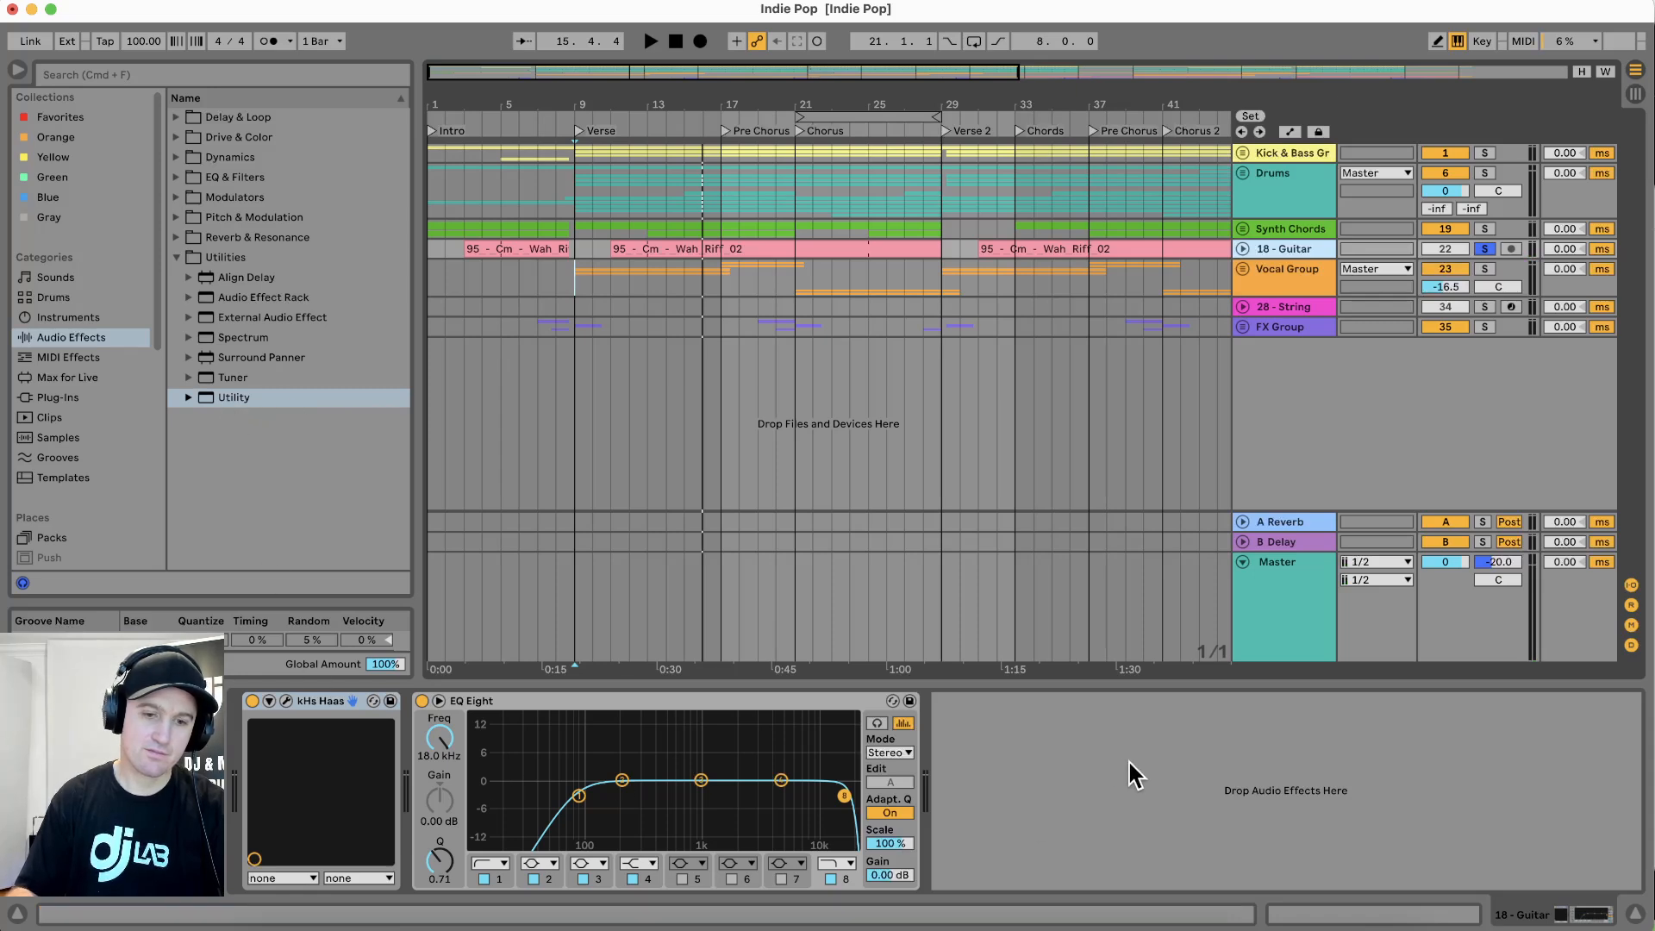
pyautogui.moveTo(235, 400); pyautogui.dragTo(1102, 825)
pyautogui.moveTo(968, 799)
pyautogui.mouseDown()
pyautogui.moveTo(968, 850)
pyautogui.moveTo(968, 795)
pyautogui.mouseUp()
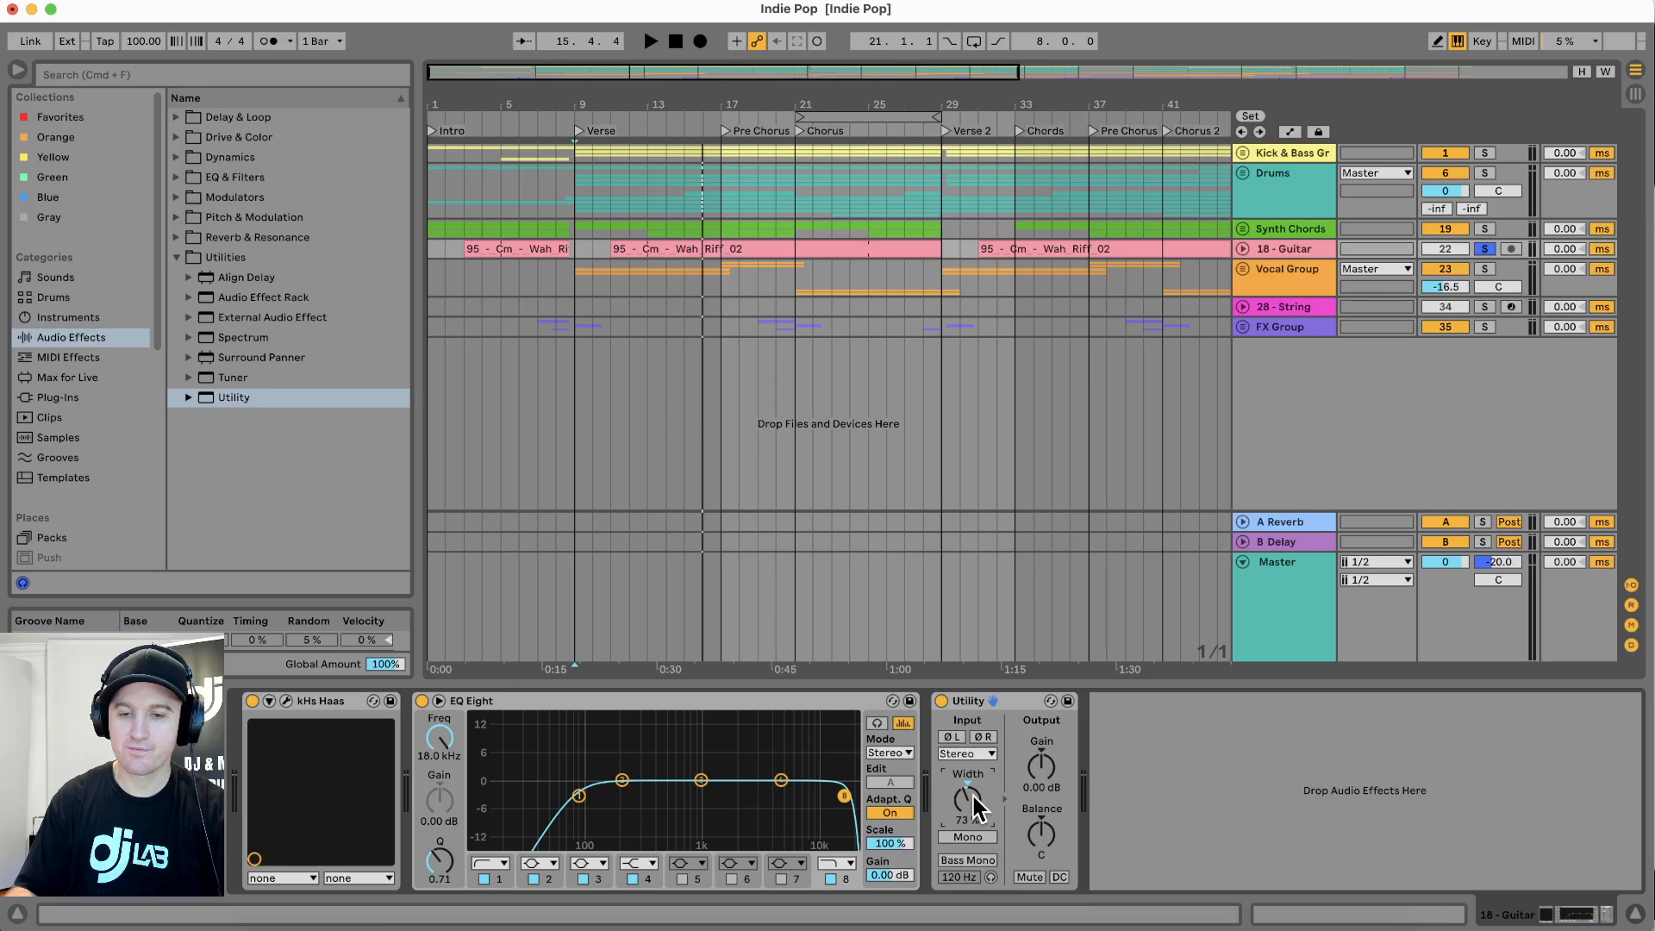
pyautogui.press('space')
pyautogui.press('space')
pyautogui.press('space')
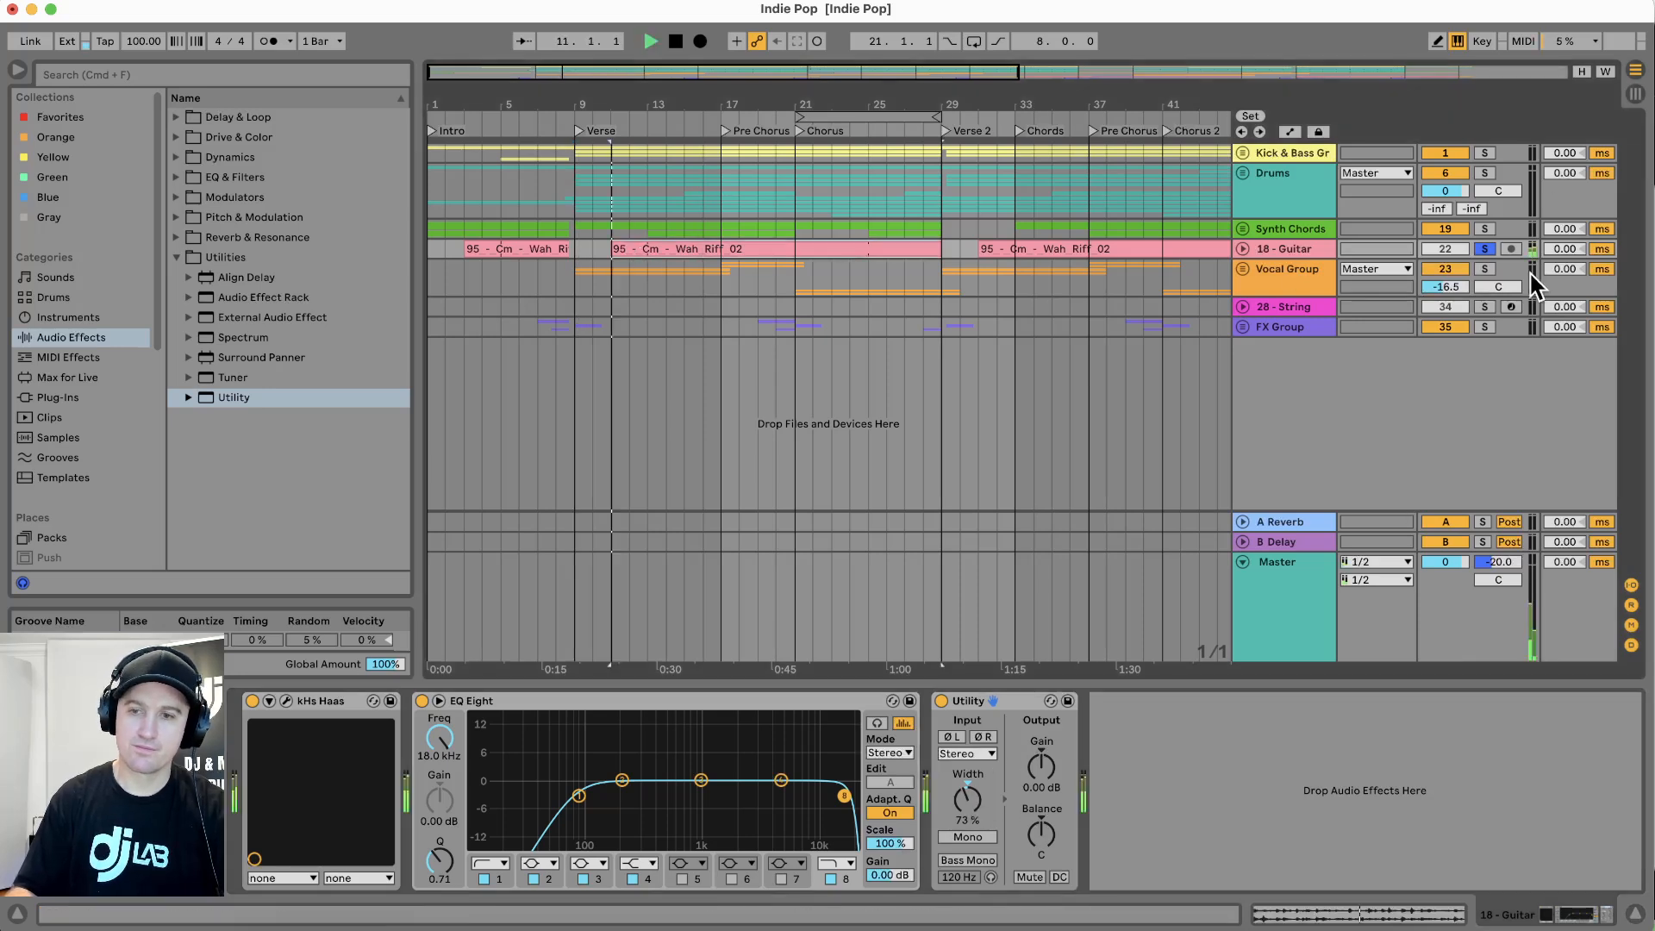
# Unsolo the Guitar track and readjust its Utility's width while the full mix plays
pyautogui.click(1484, 249)
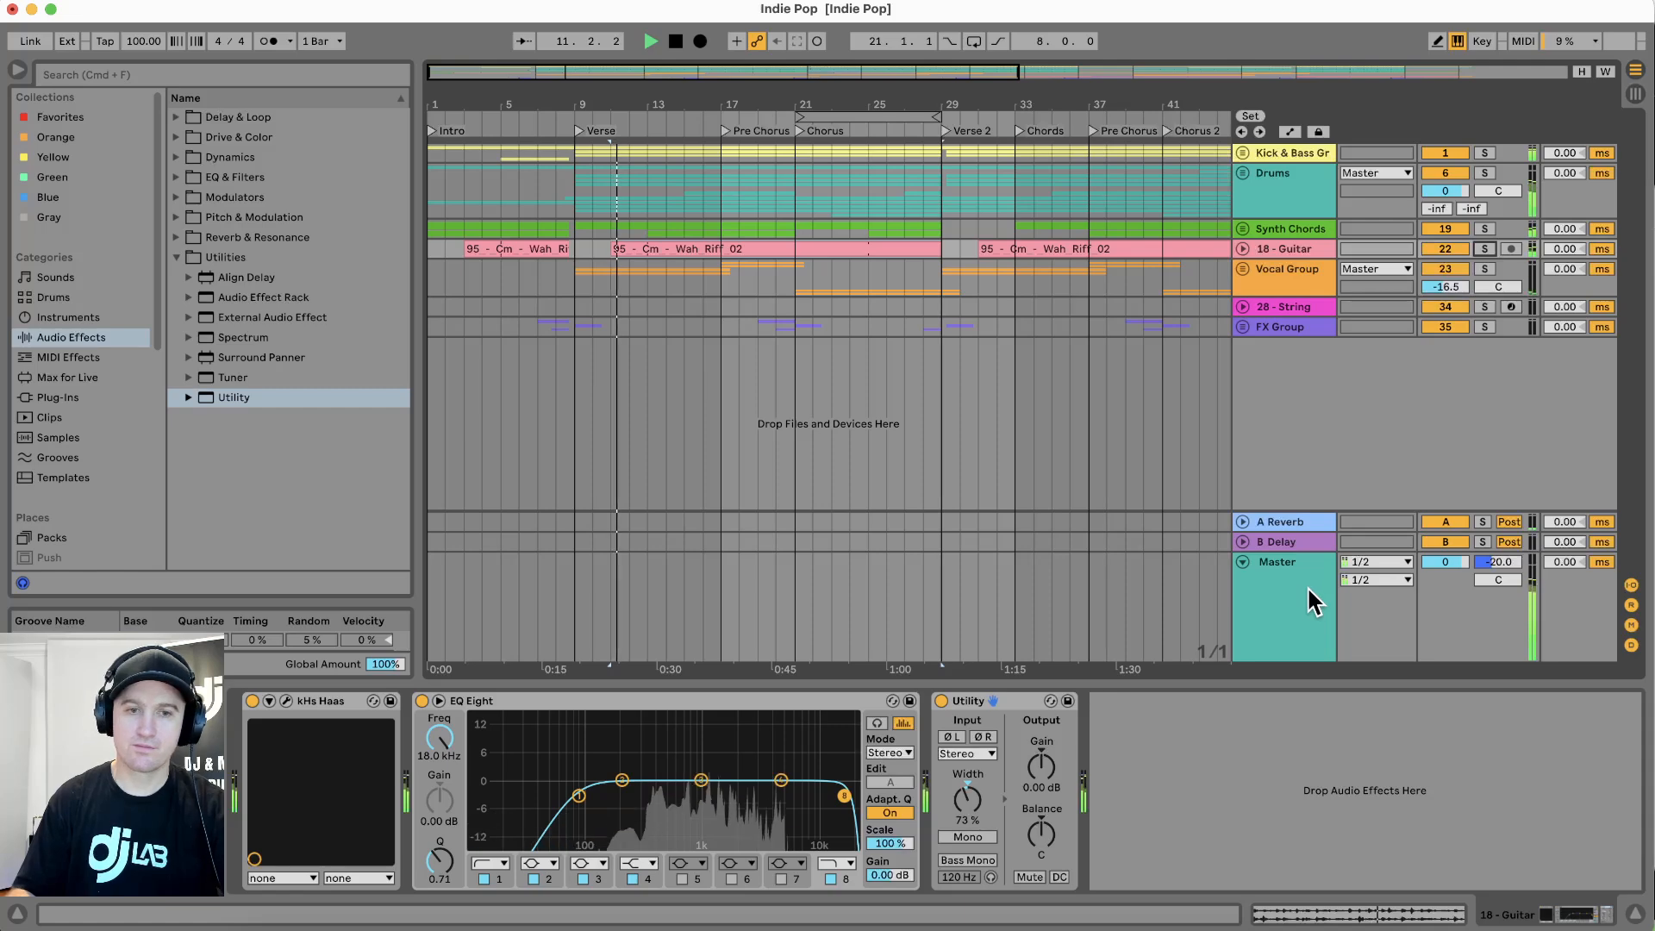
pyautogui.moveTo(967, 798); pyautogui.dragTo(967, 806)
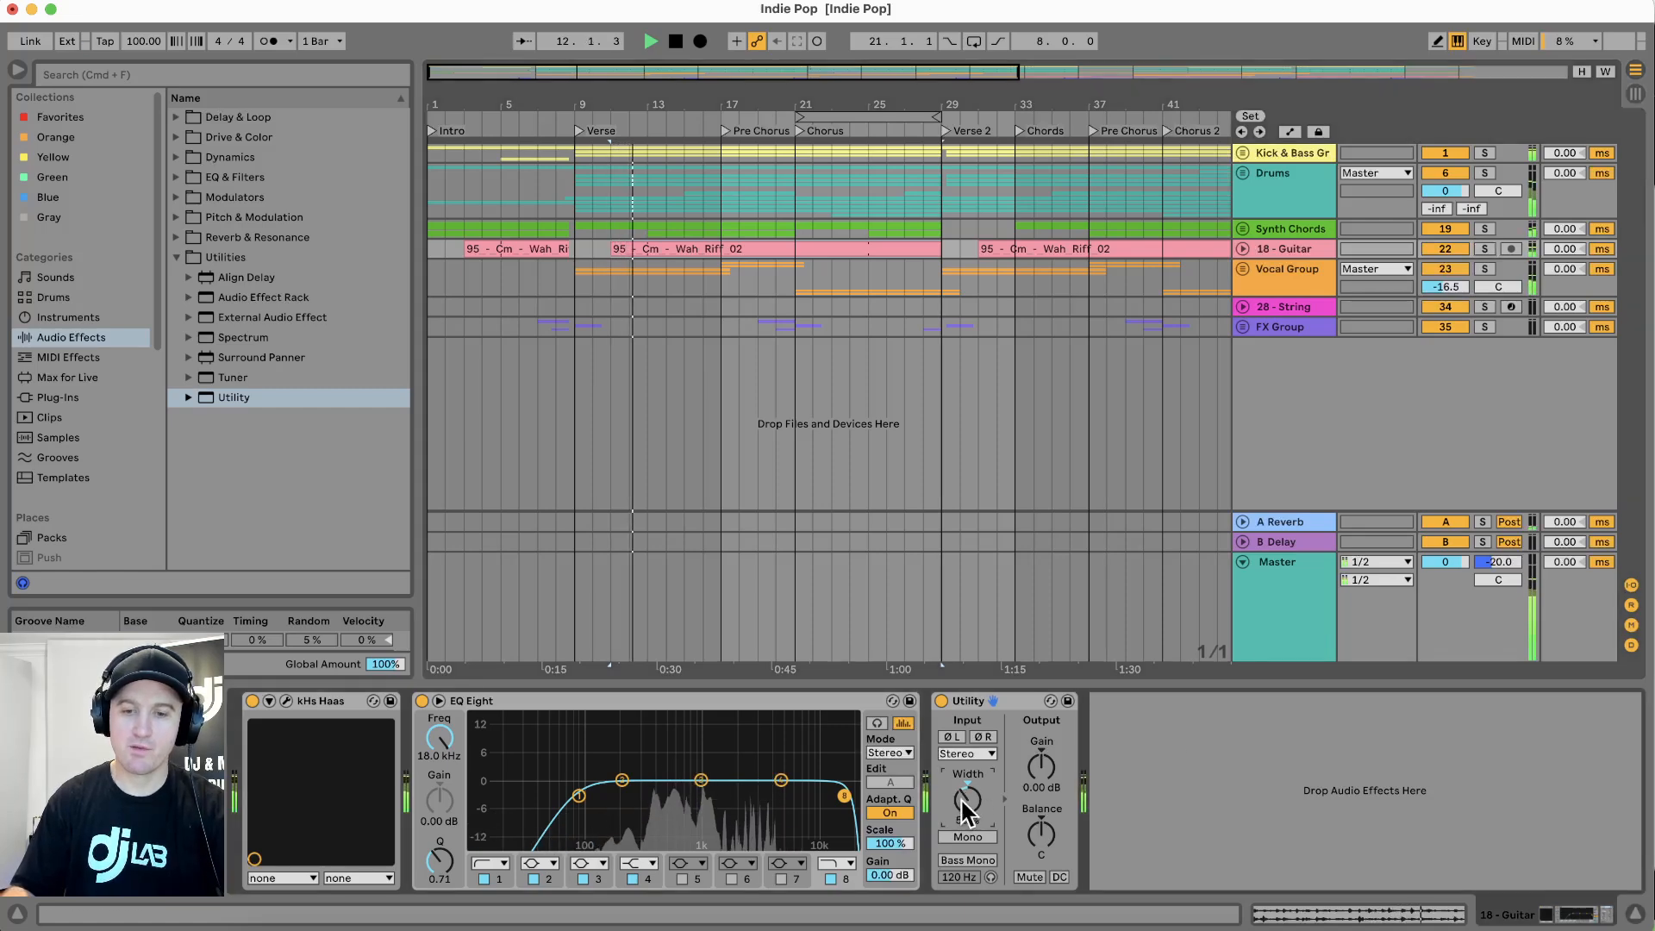
# Reactivate the Master's Utility and check the full mix from bar 11 into the Pre Chorus
pyautogui.click(1296, 608)
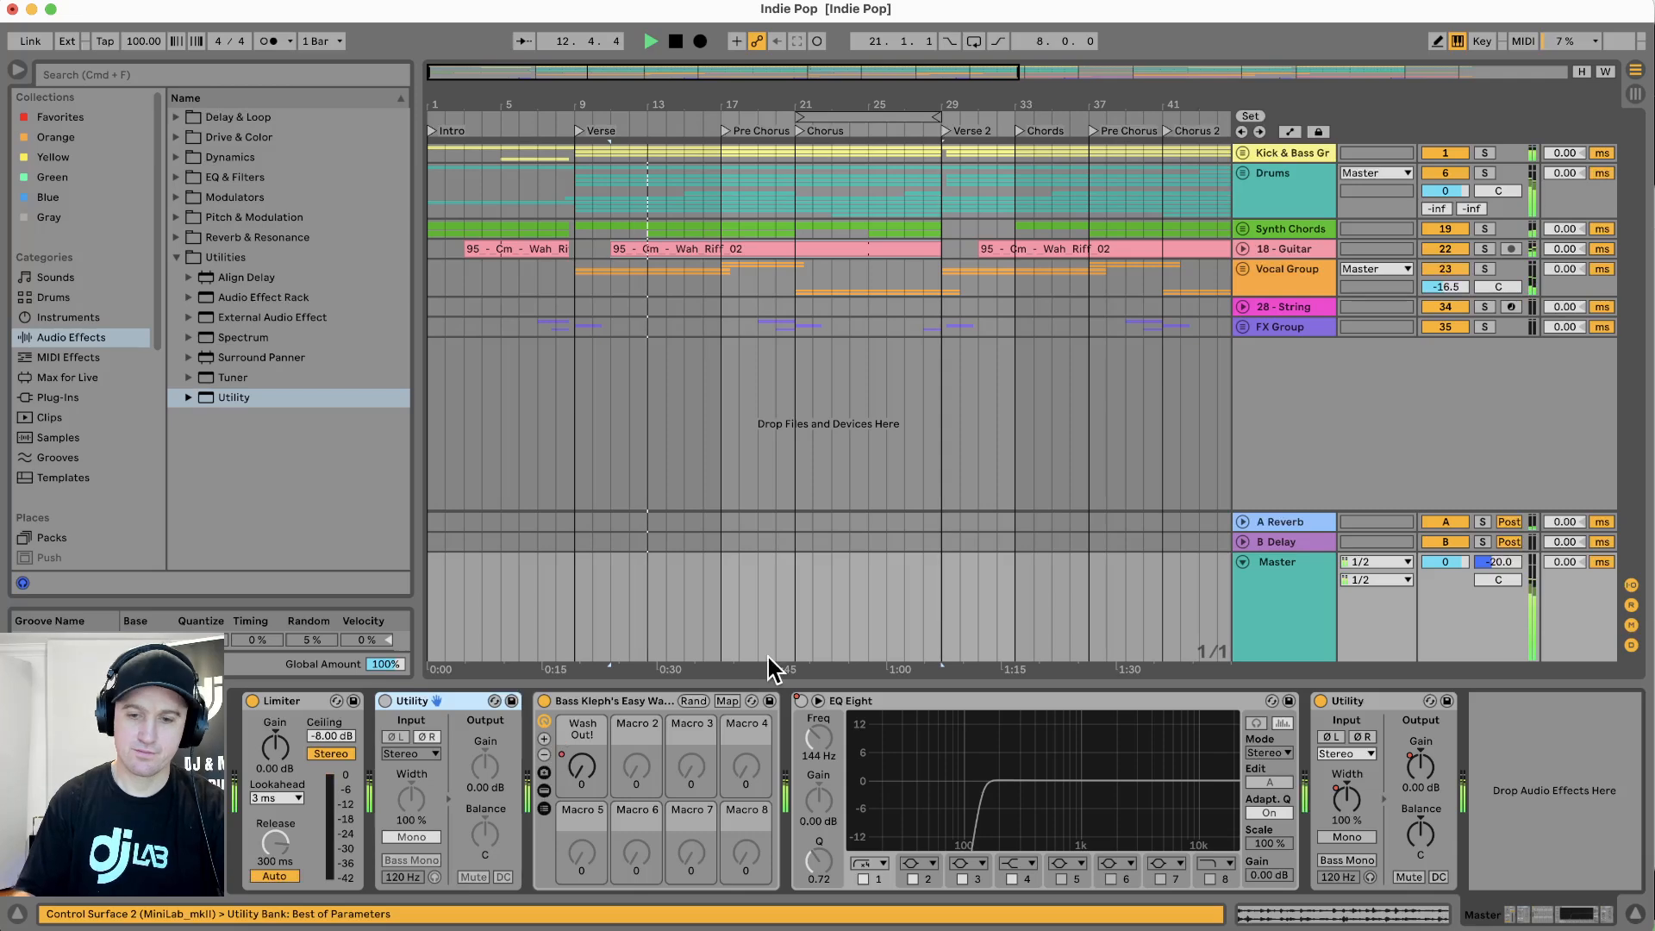
pyautogui.click(383, 700)
pyautogui.click(729, 252)
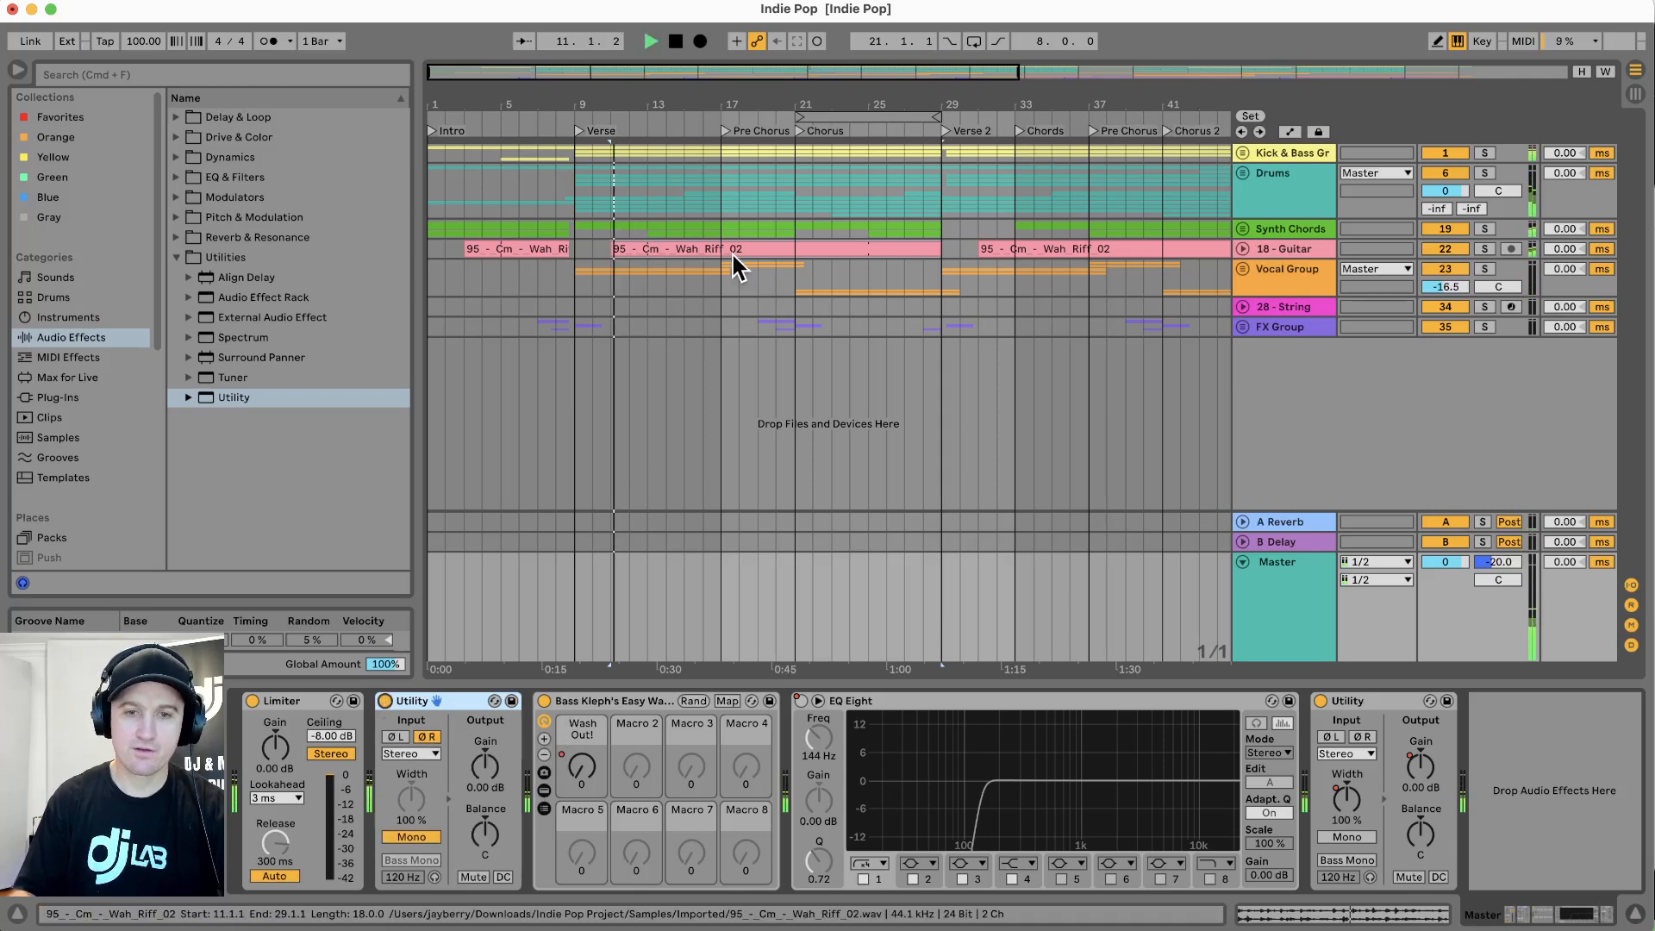
pyautogui.click(703, 120)
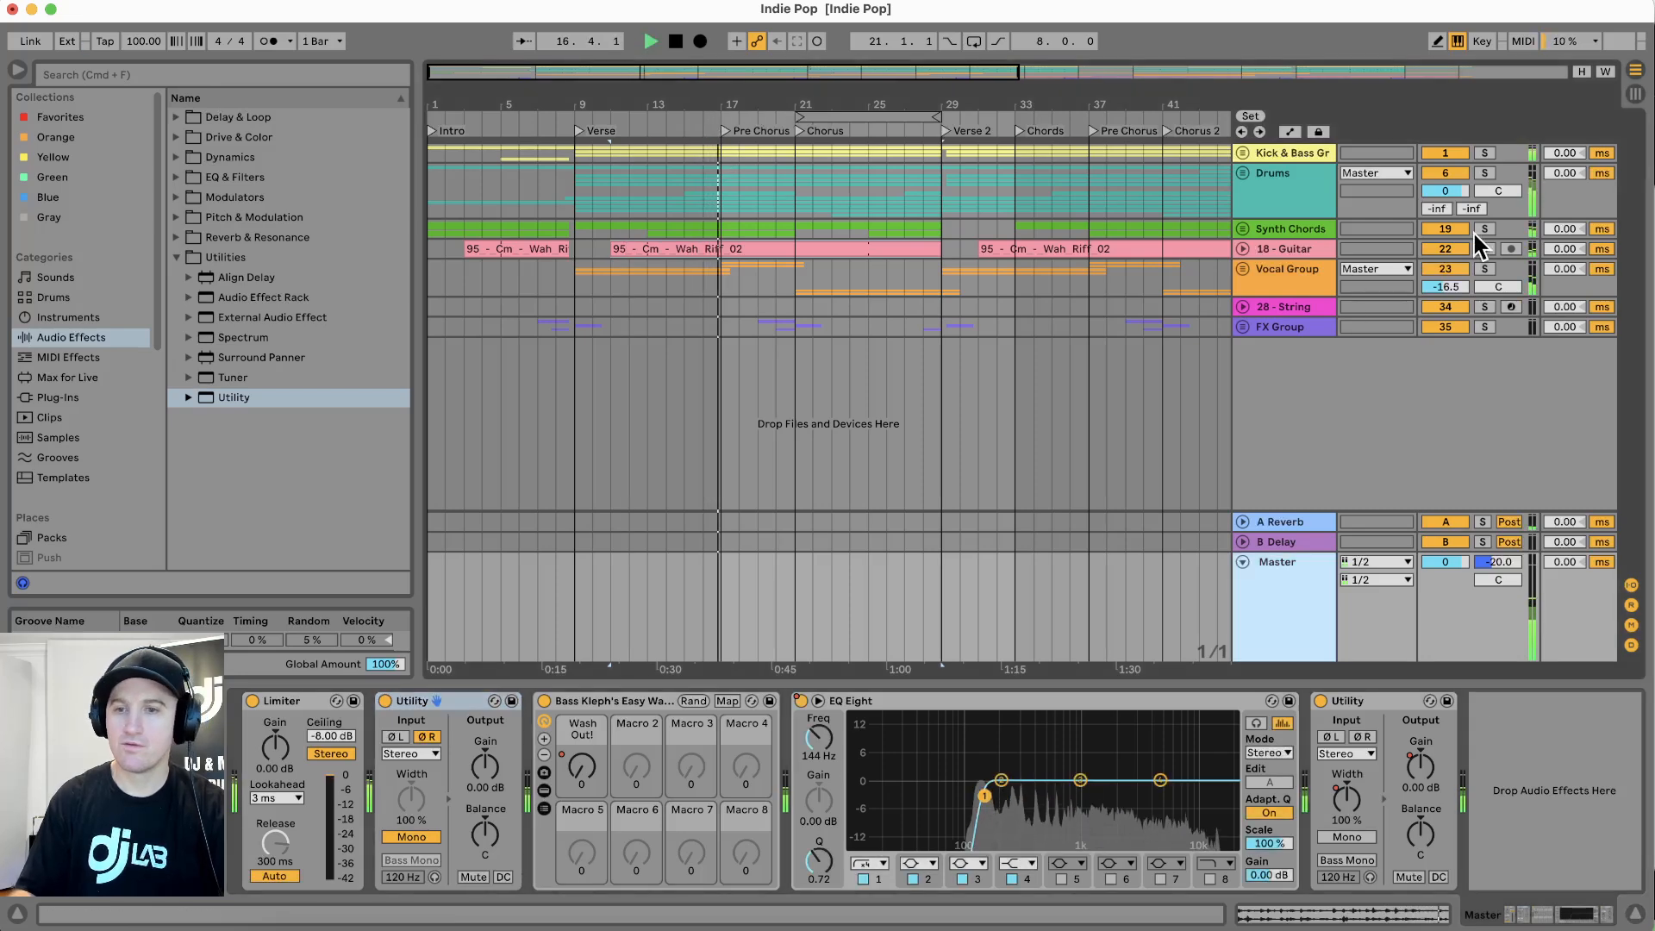
pyautogui.press('space')
# Unfold the Synth Chords group, solo the Chords Hi track, and play it from bar 15
pyautogui.click(1243, 228)
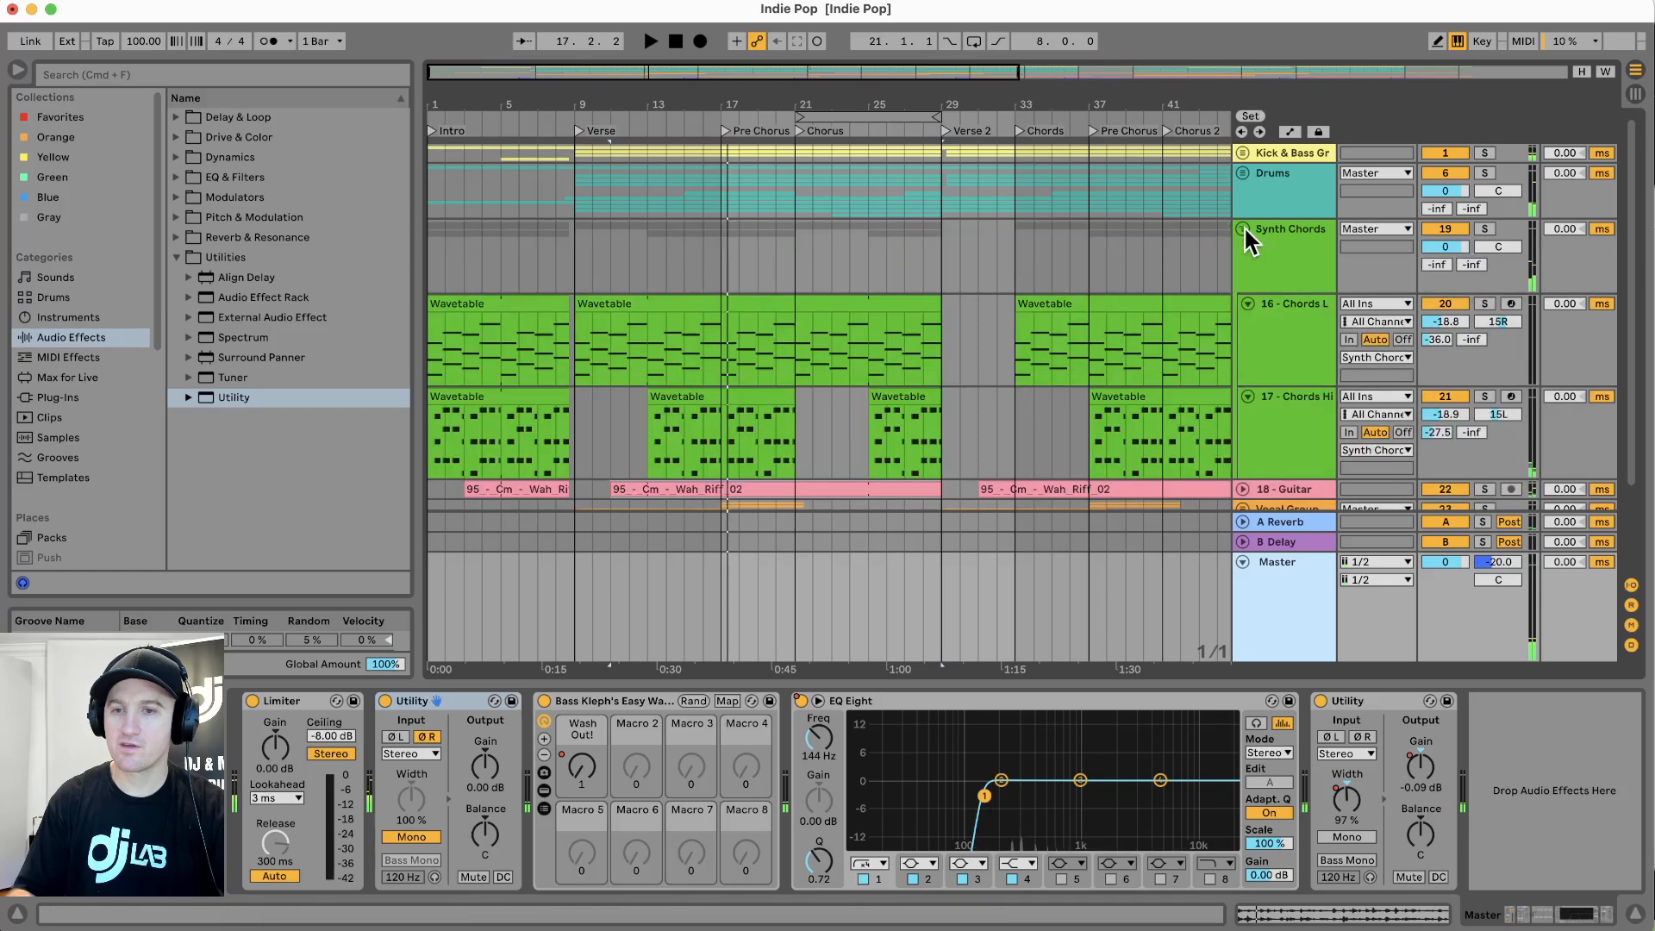
pyautogui.click(1484, 396)
pyautogui.press('space')
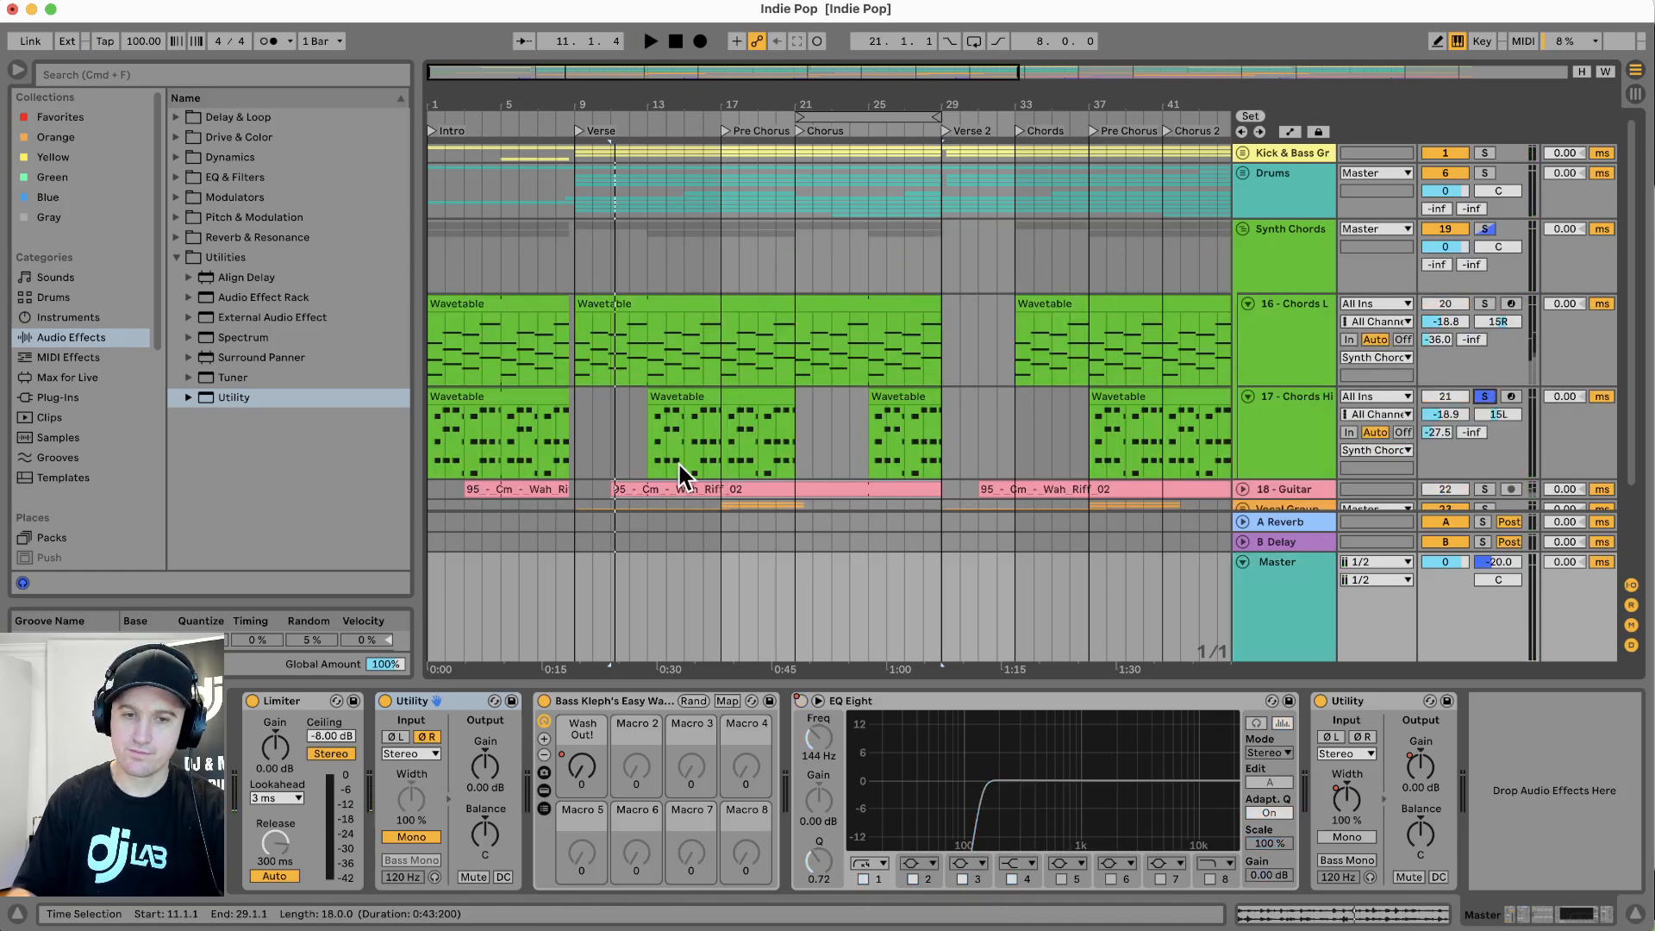
pyautogui.click(1483, 405)
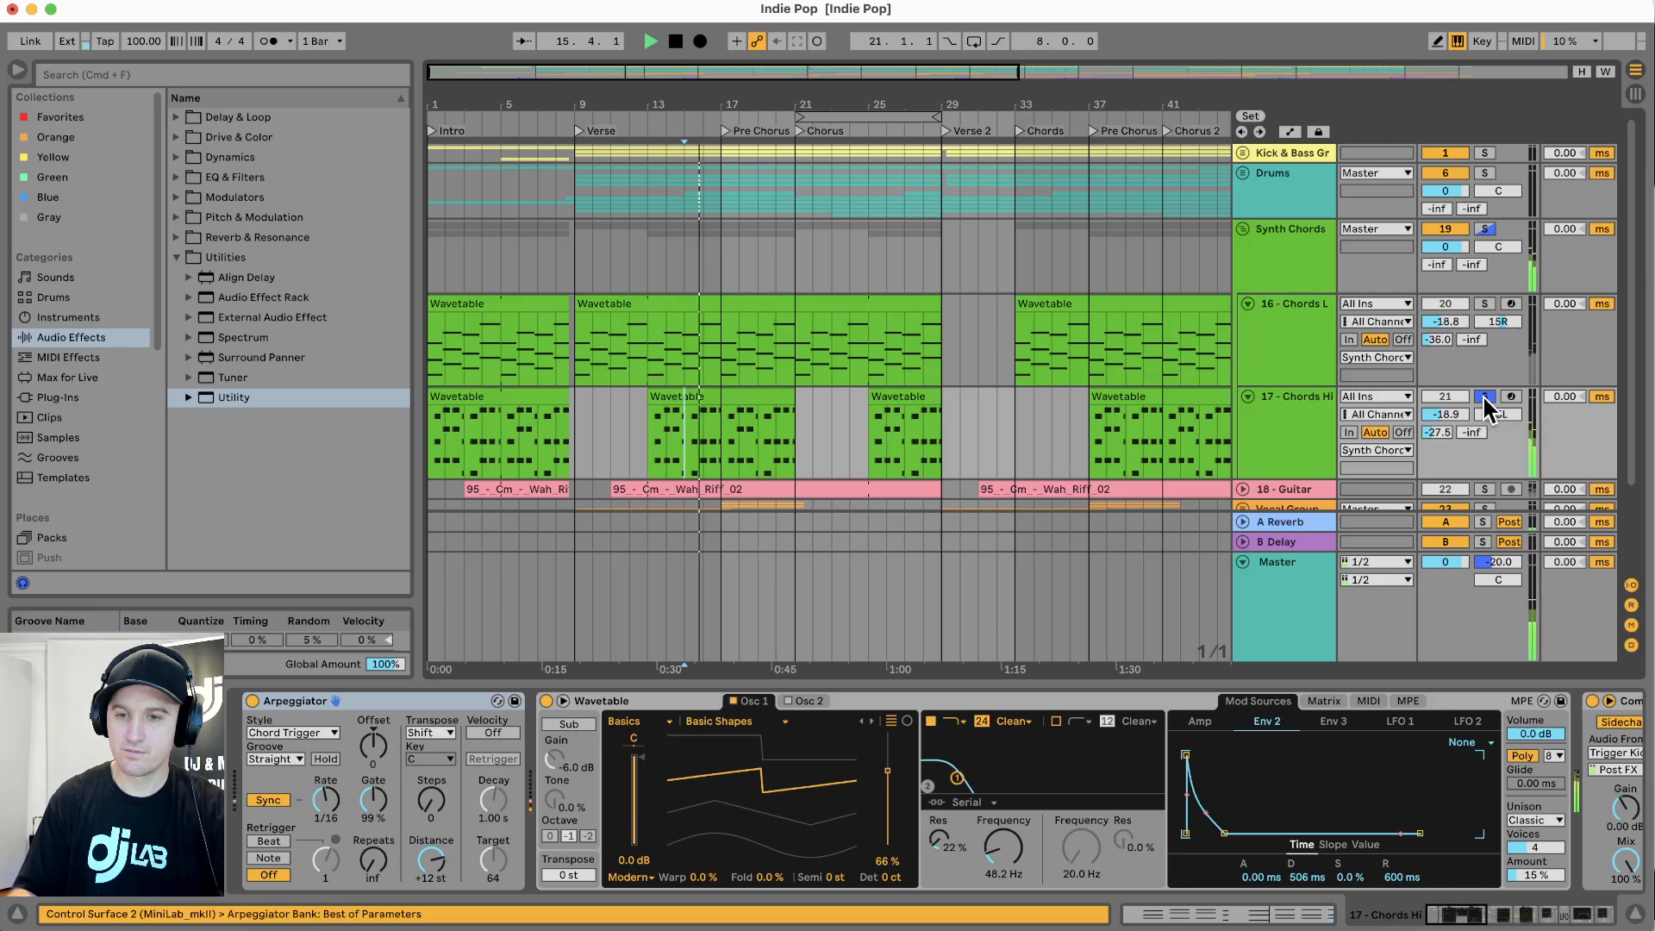
# Add a Utility at the end of the Chords Hi chain, narrow its width to 40%, and unsolo the track
pyautogui.doubleClick(235, 399)
pyautogui.moveTo(1524, 797); pyautogui.dragTo(1524, 838)
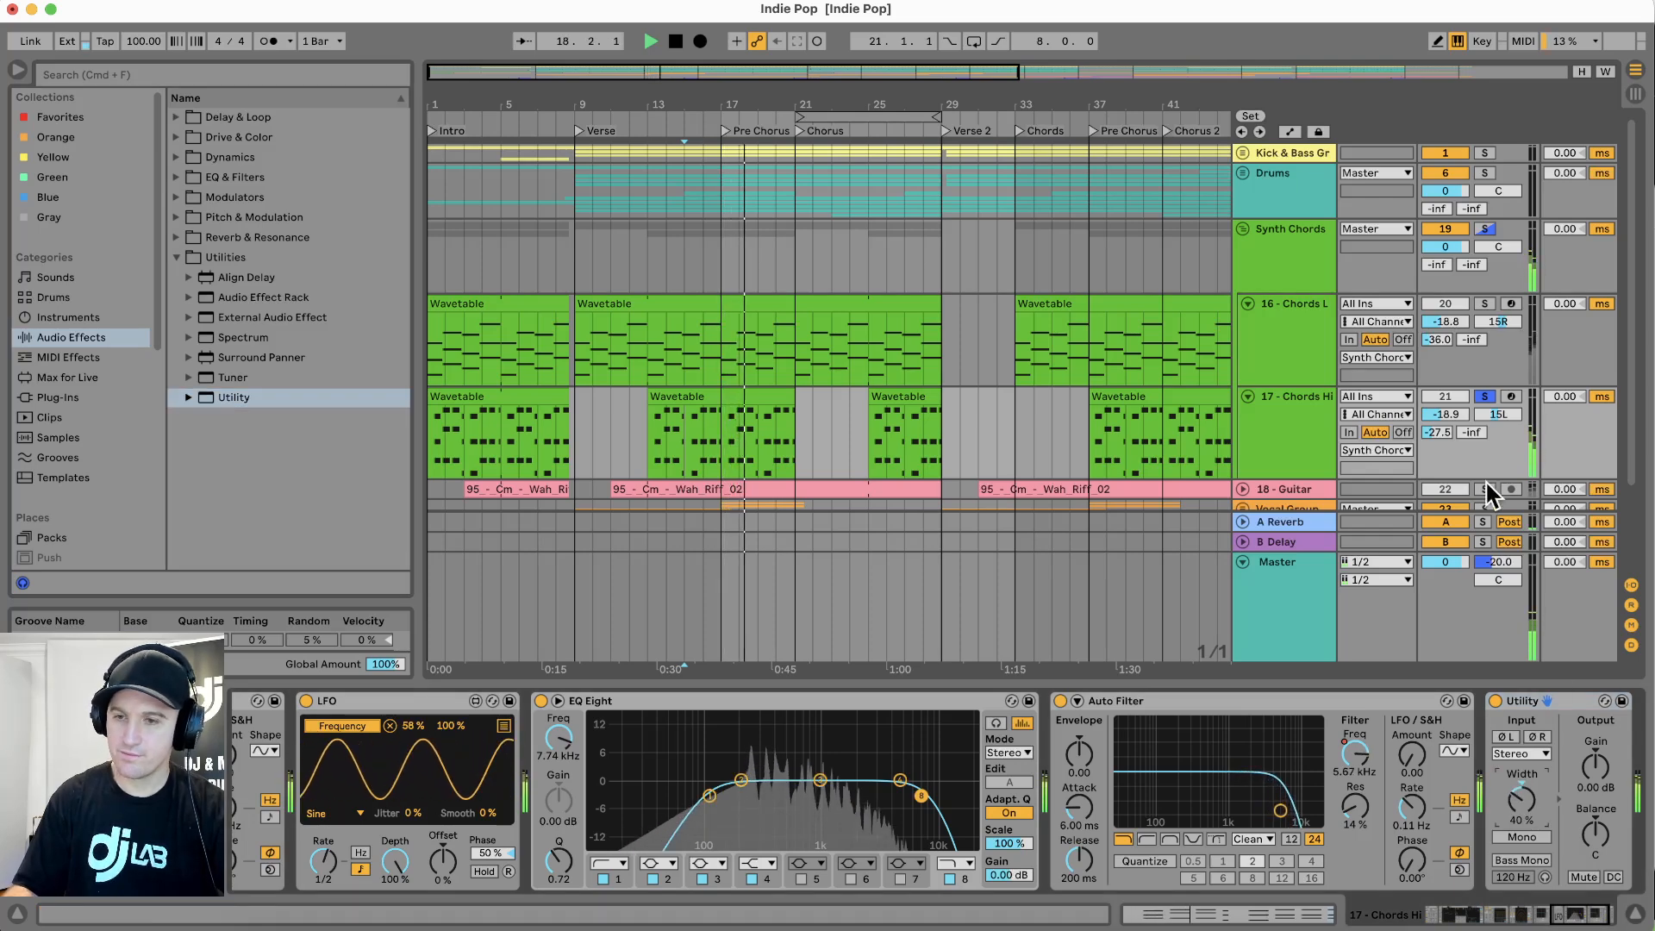
pyautogui.click(1485, 396)
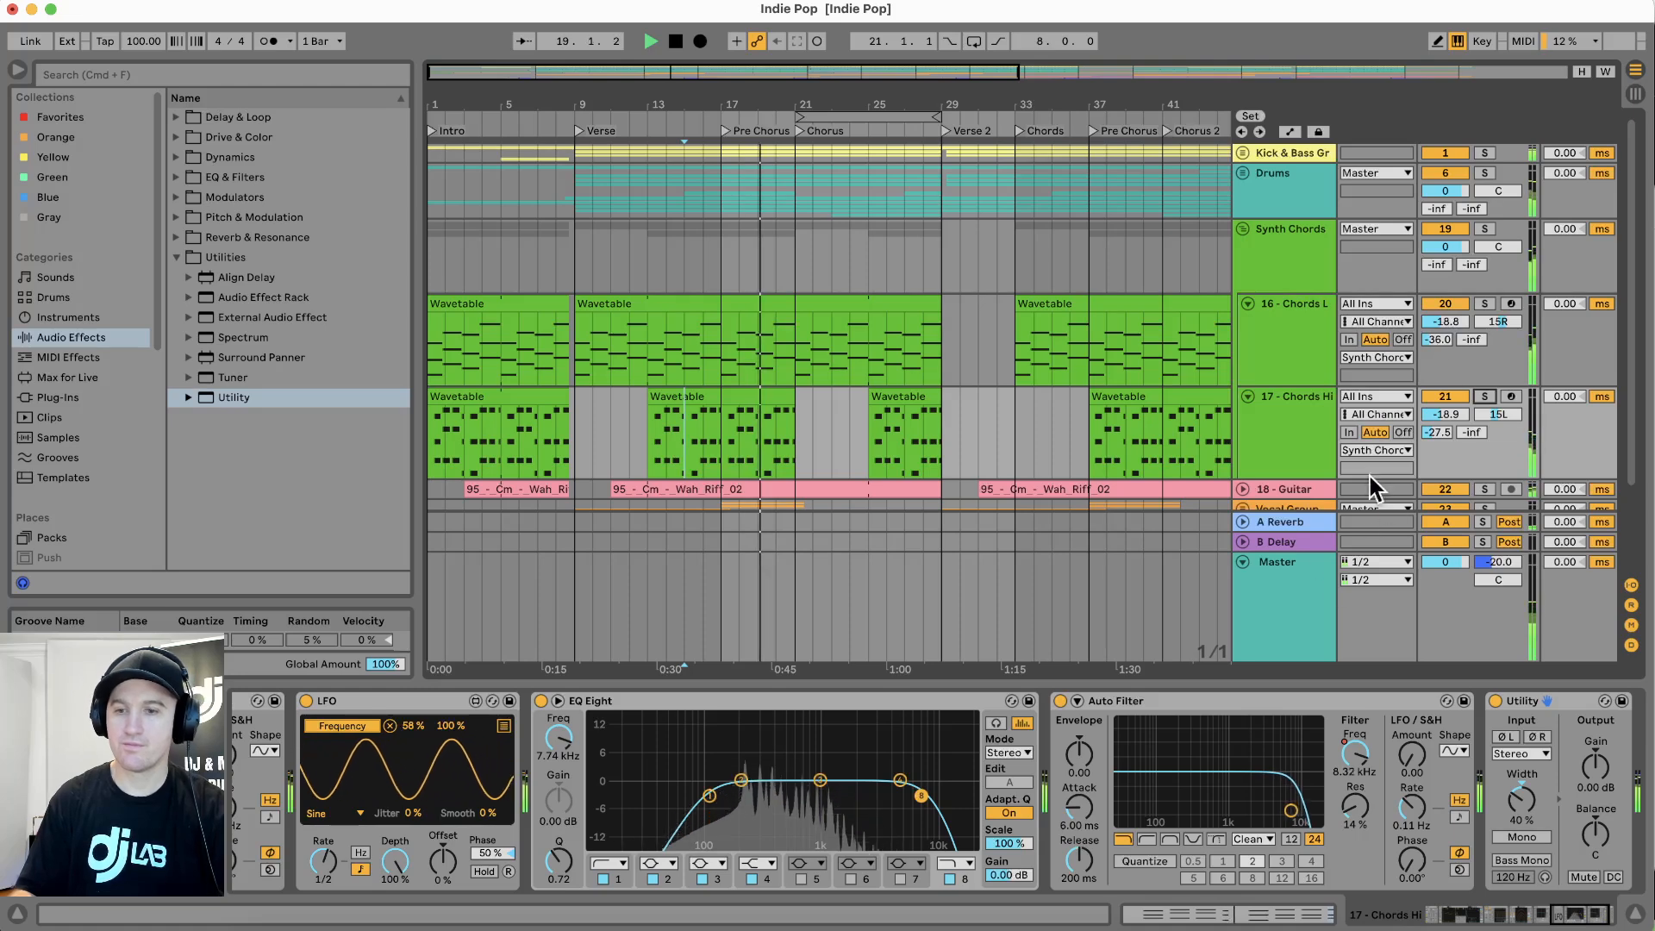
# Audition the full mix at several points from the Chorus through Verse 2 and Pre Chorus to the String section
pyautogui.click(855, 140)
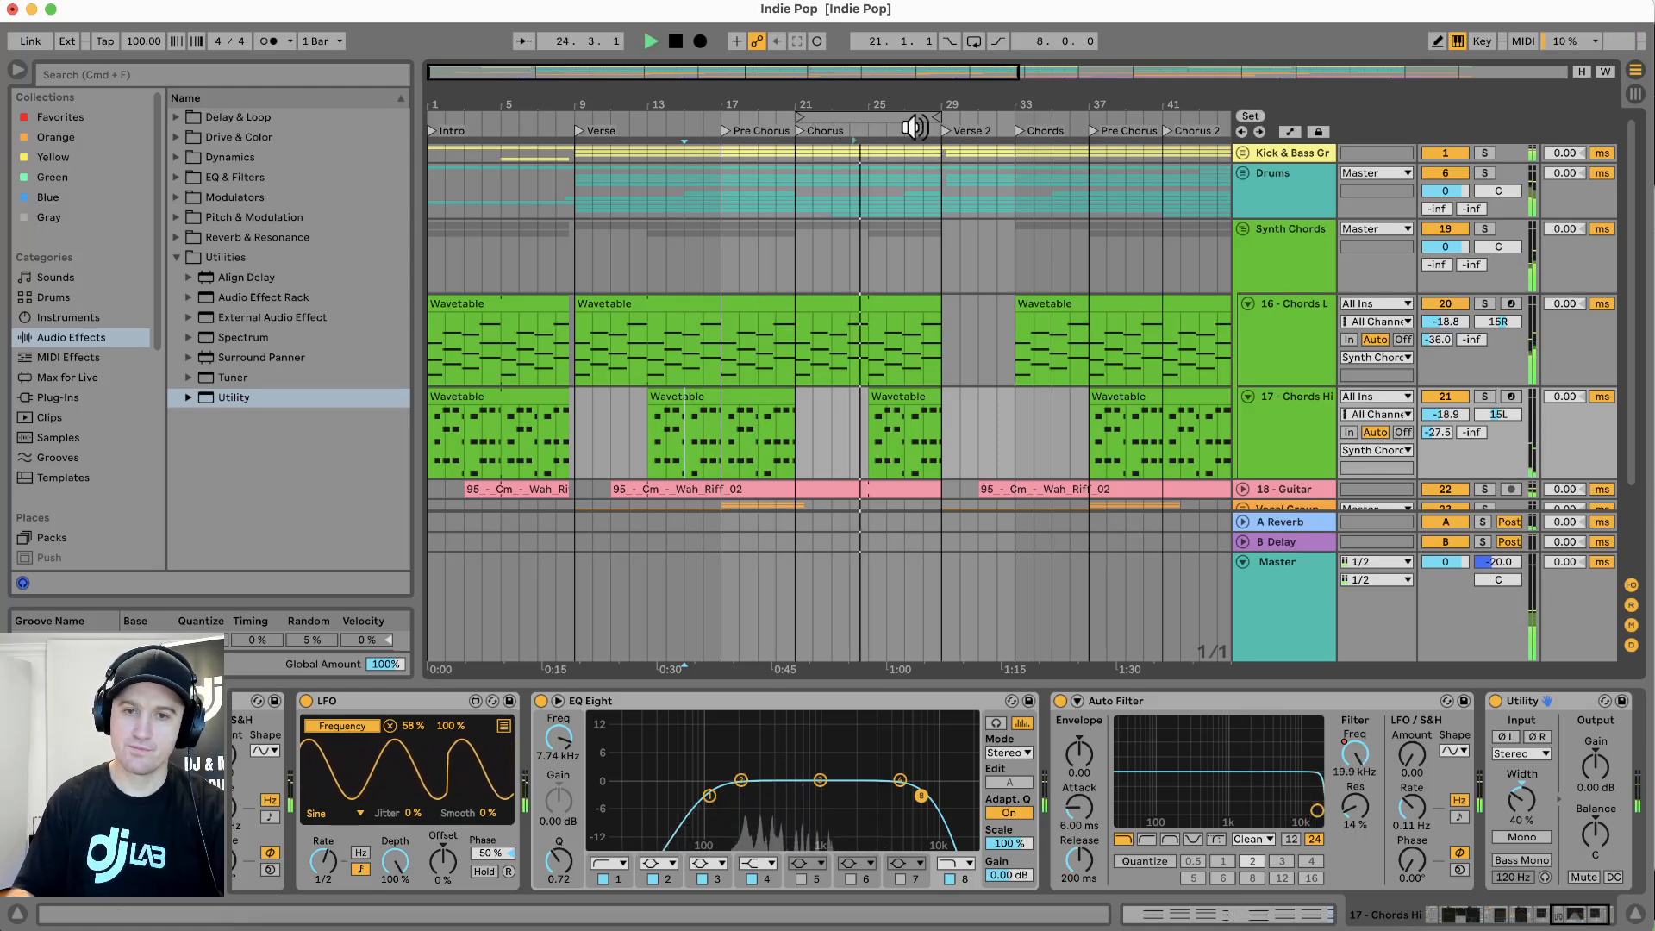
pyautogui.click(915, 130)
pyautogui.click(975, 128)
pyautogui.click(1022, 126)
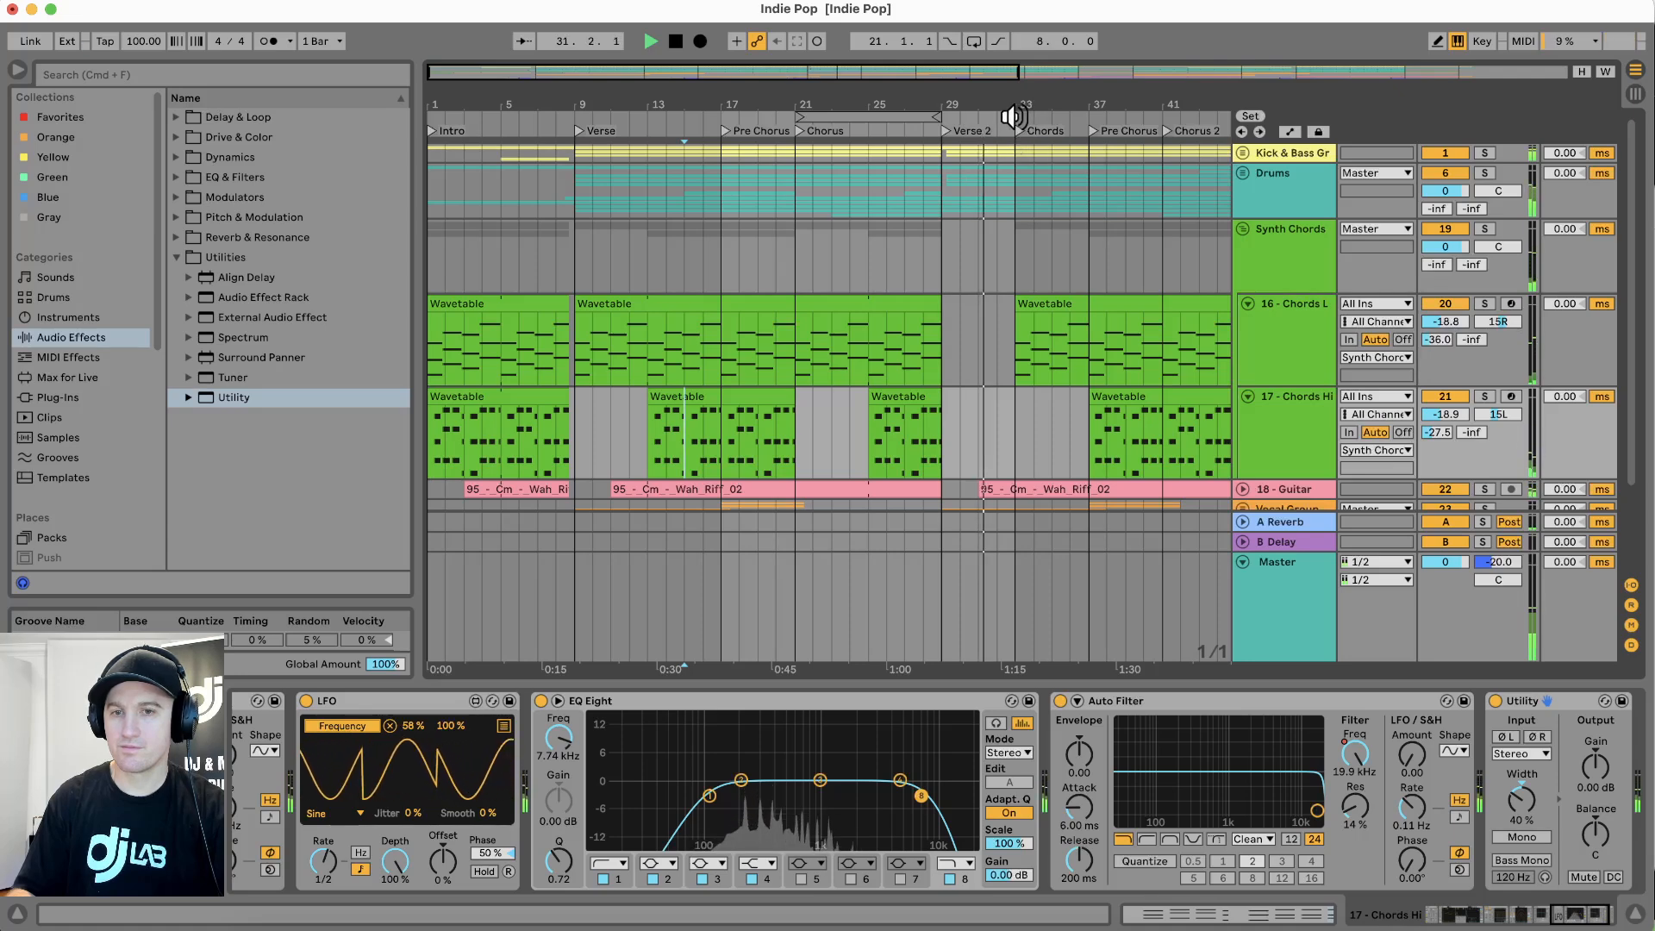
pyautogui.click(1118, 126)
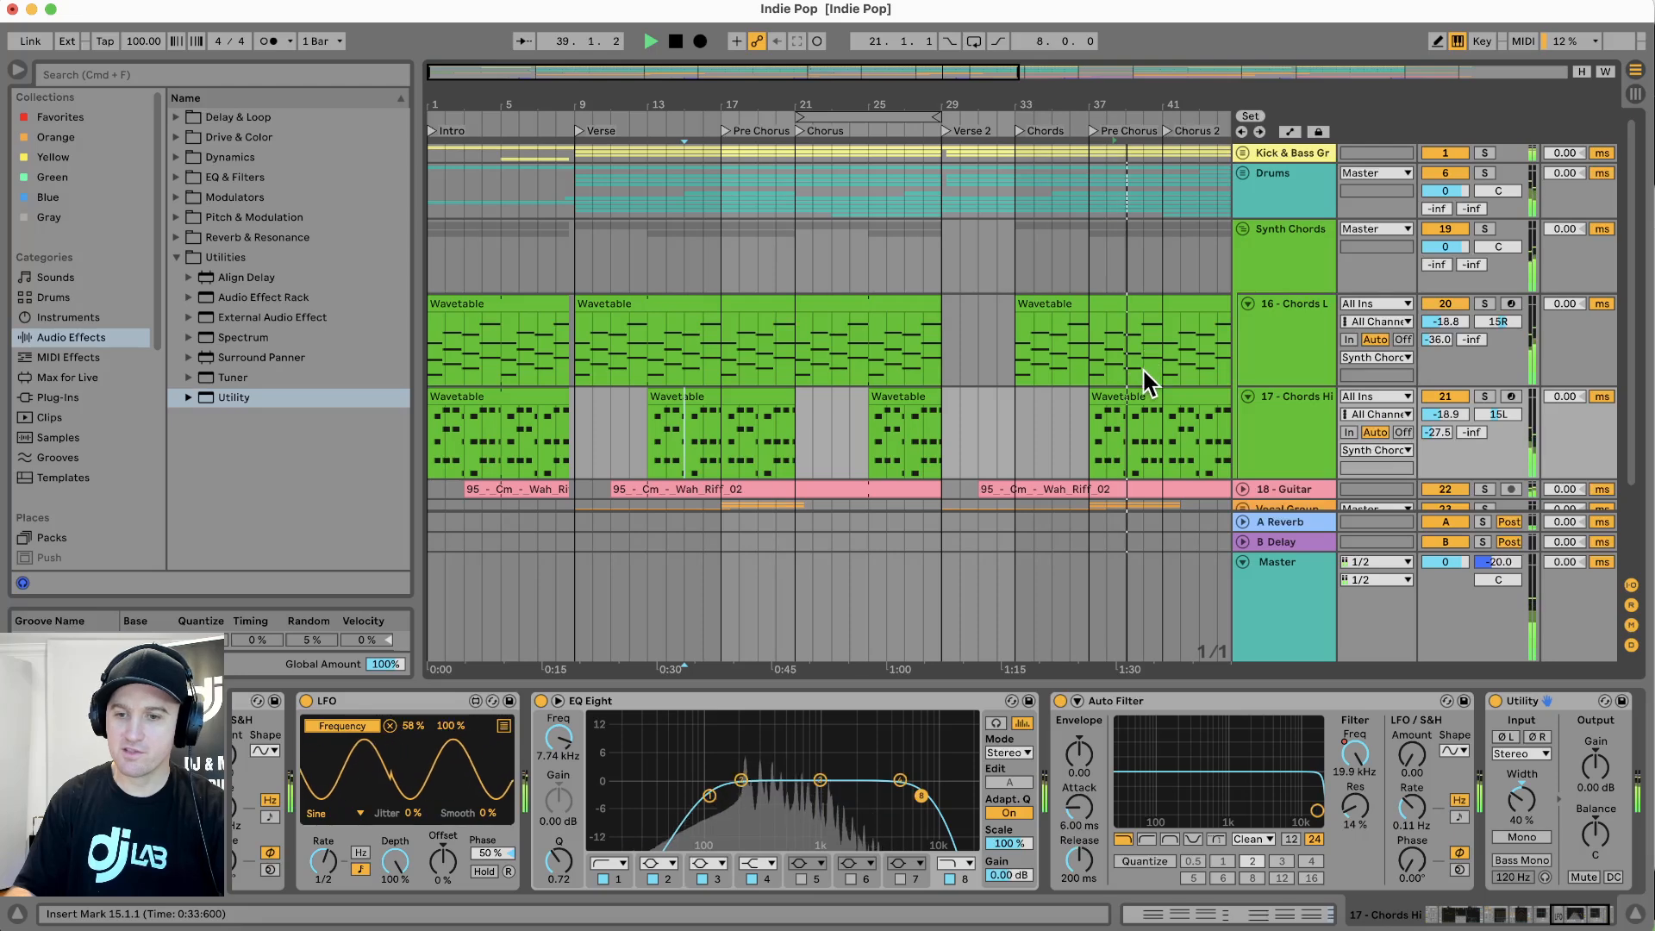
pyautogui.hscroll(8, 1129, 345)
pyautogui.click(707, 127)
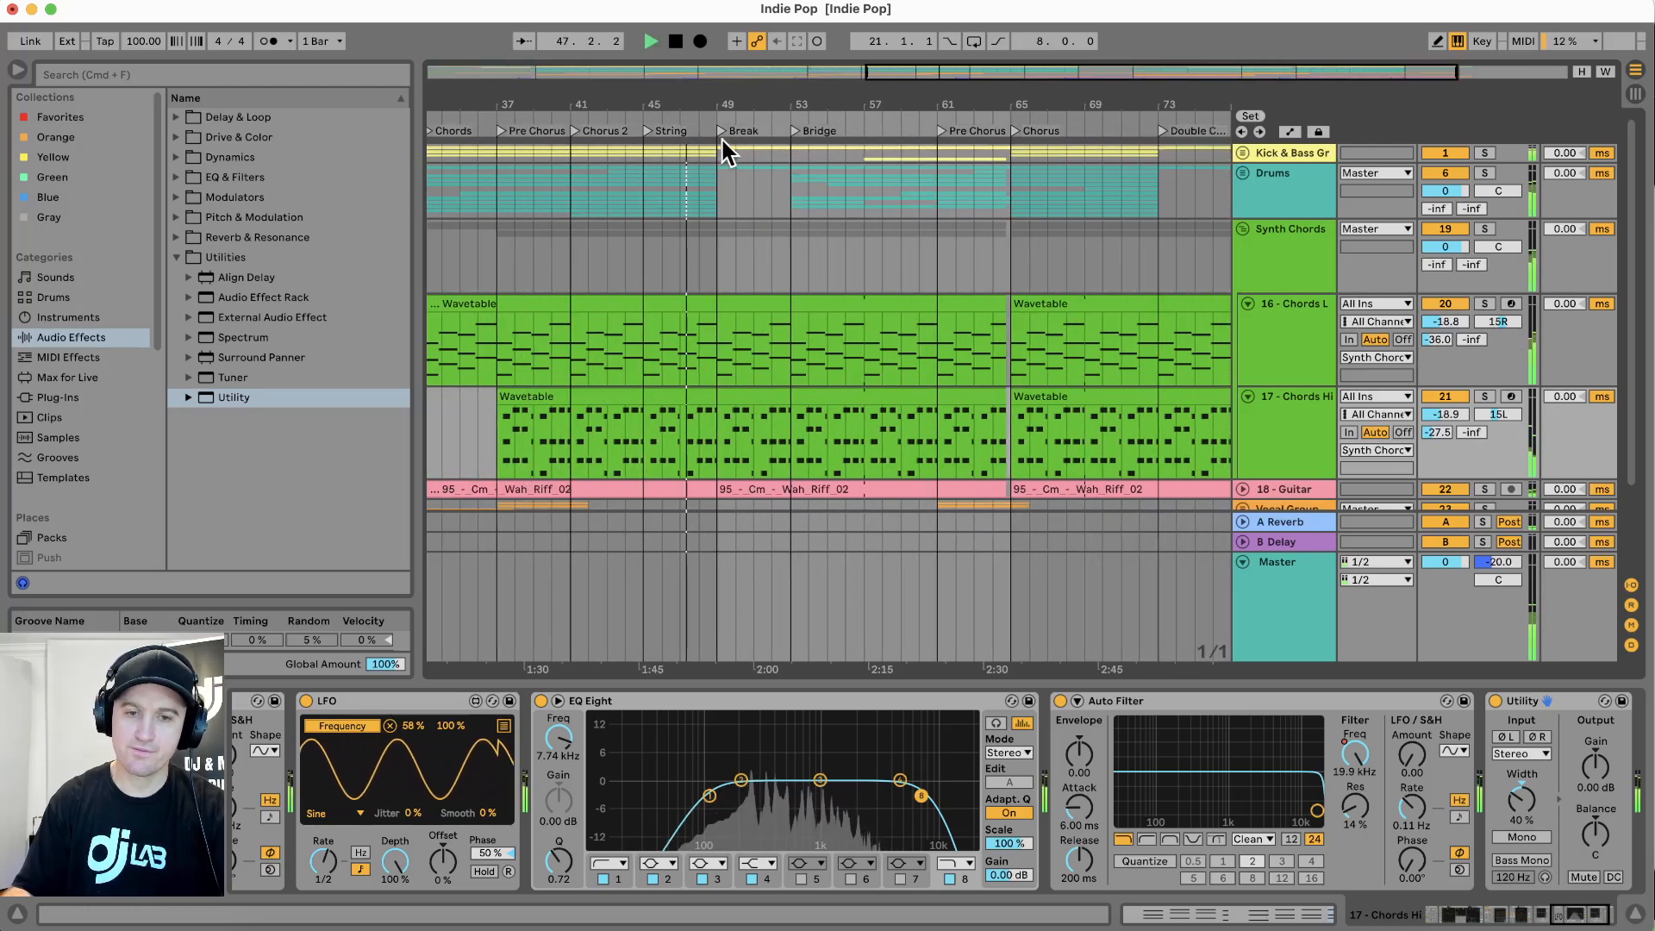
pyautogui.scroll(-3, 912, 319)
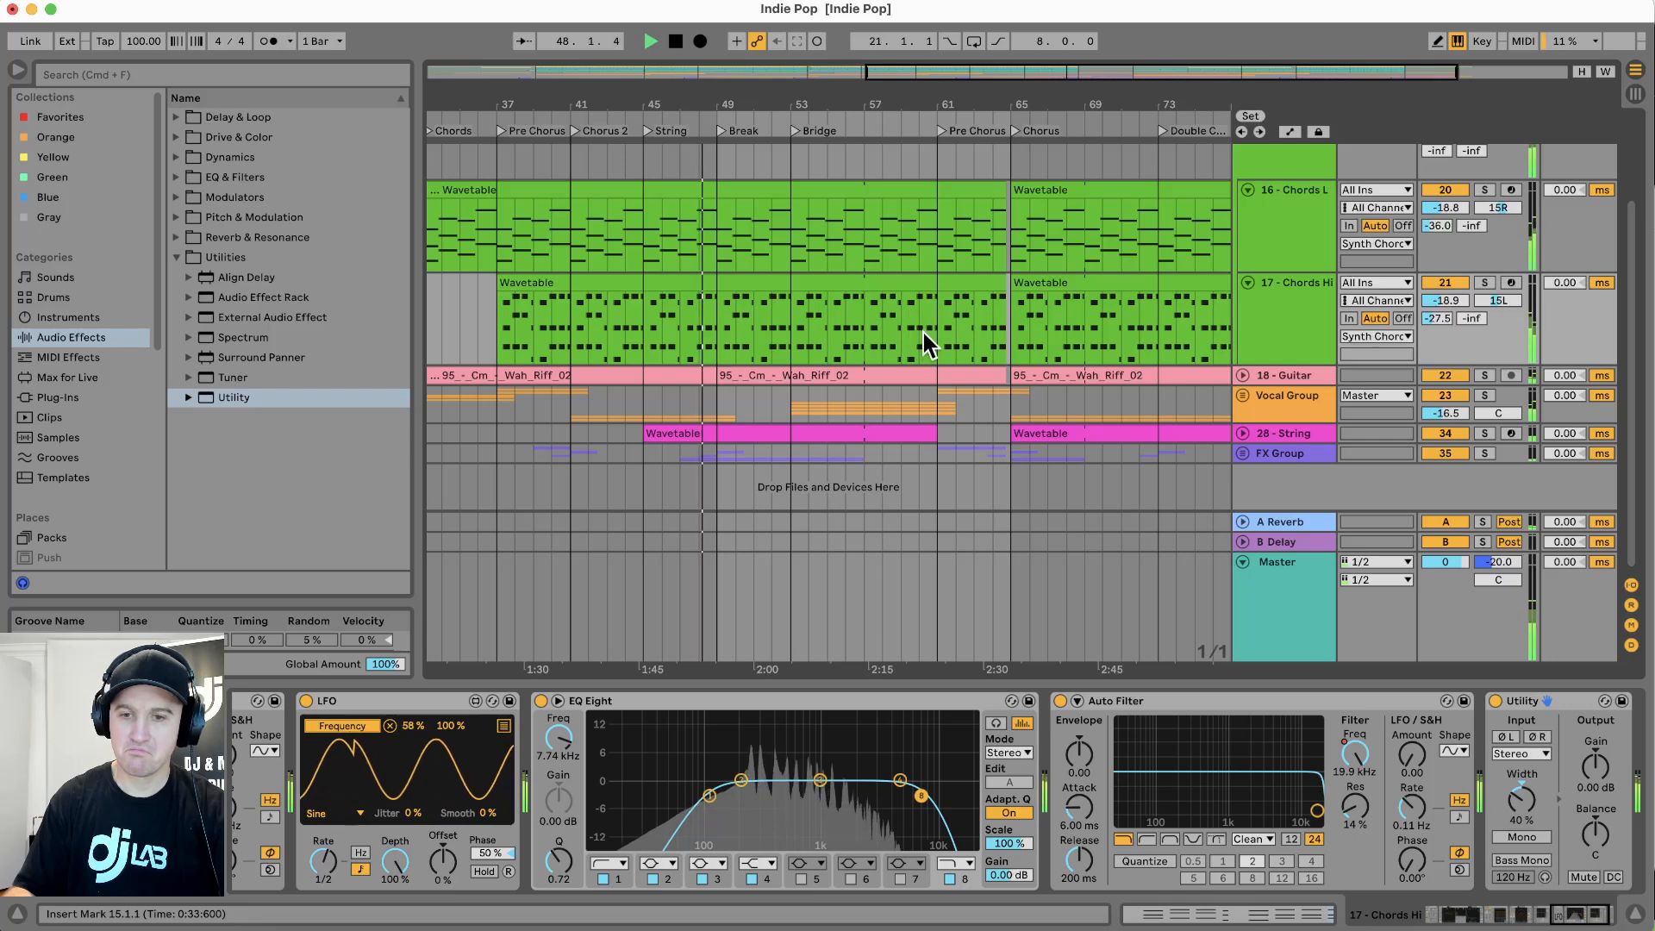
# Audition the full mix in the Bridge and the last Chorus, and stop playback
pyautogui.click(834, 124)
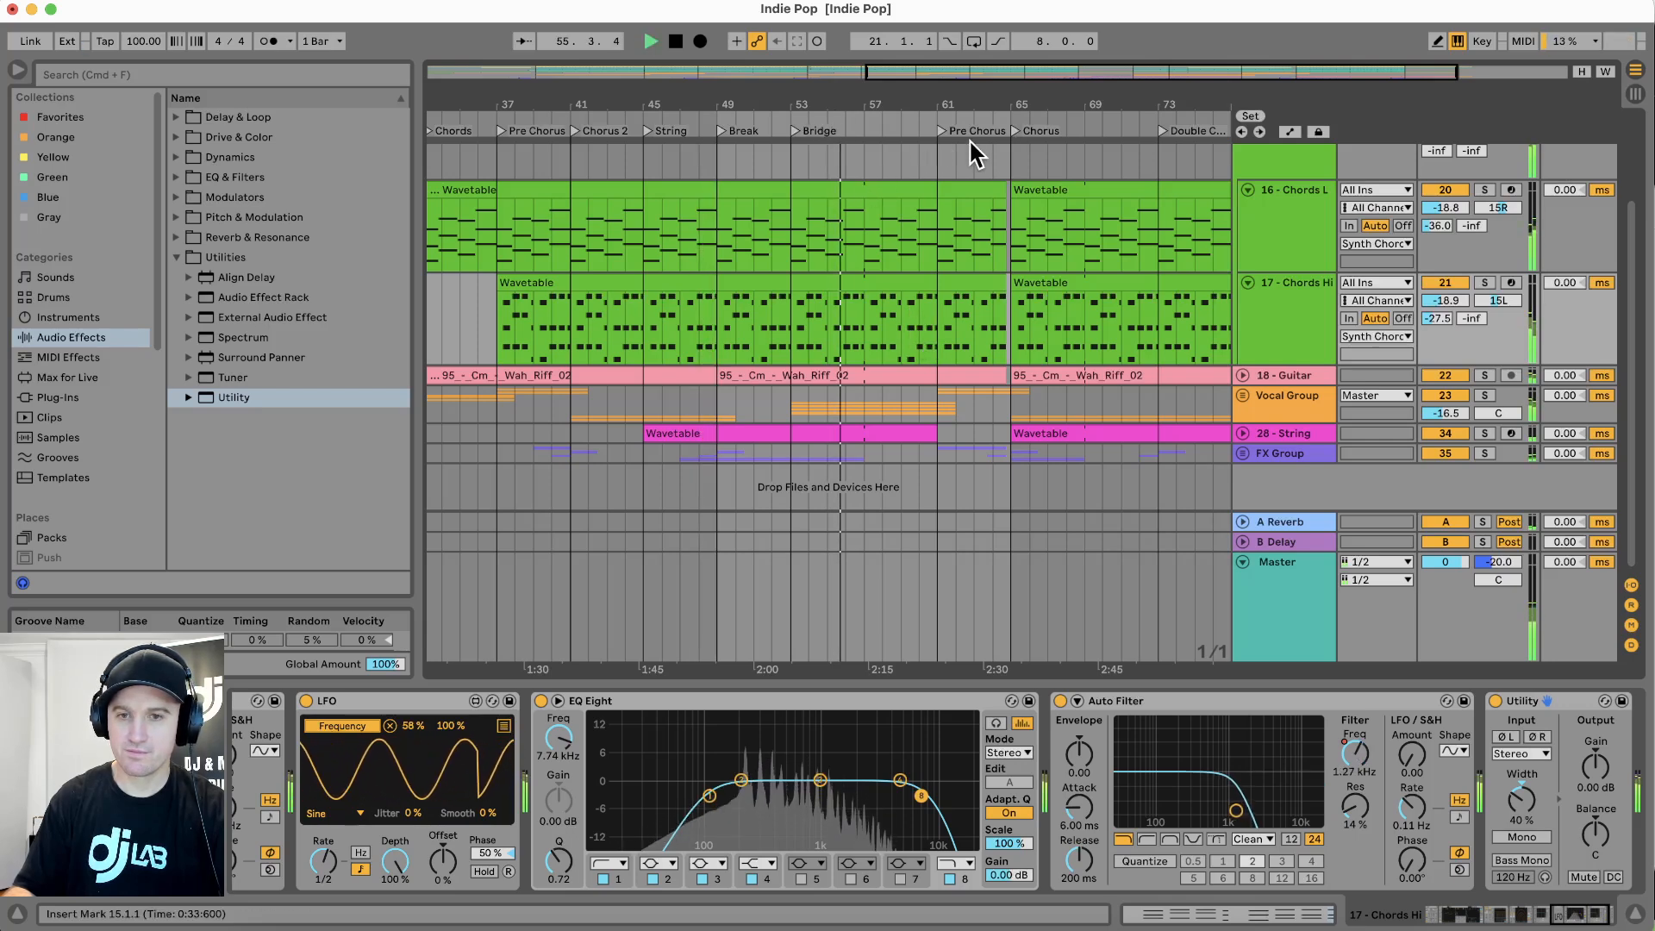
pyautogui.click(1071, 128)
pyautogui.moveTo(1147, 105); pyautogui.dragTo(1048, 108)
pyautogui.press('space')
# Fold the Synth Chords group and delete the mono, phase-inverted Utility after the Limiter on the Master
pyautogui.scroll(1, 1318, 282)
pyautogui.scroll(2, 1317, 282)
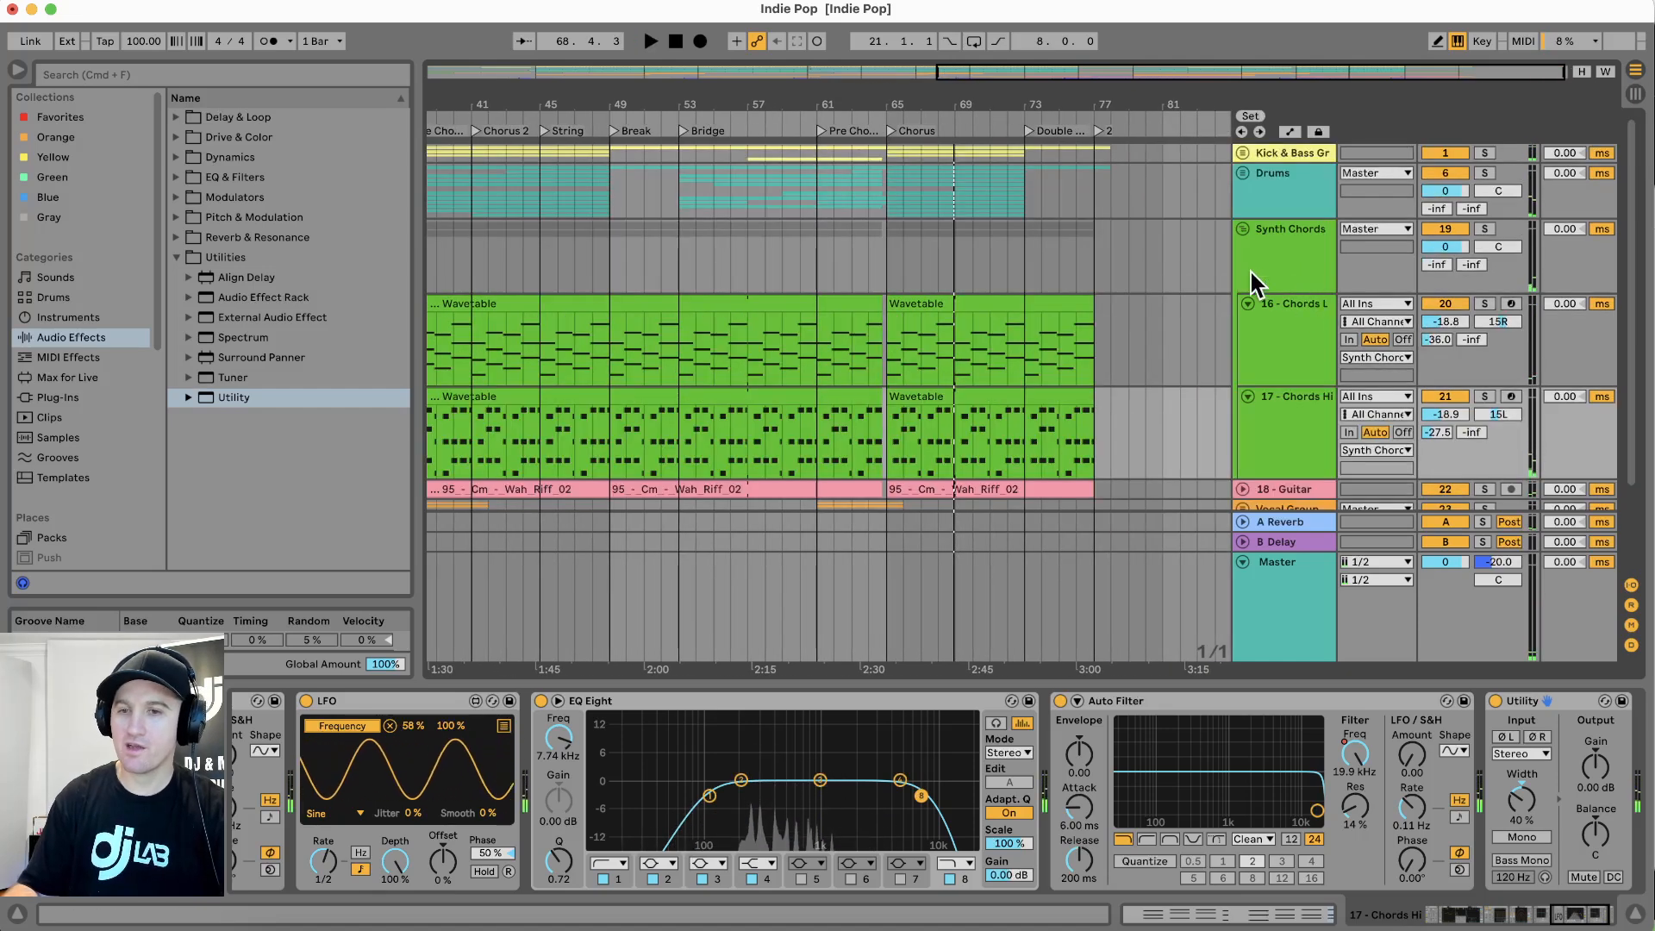
pyautogui.click(1241, 228)
pyautogui.moveTo(535, 104); pyautogui.dragTo(552, 82)
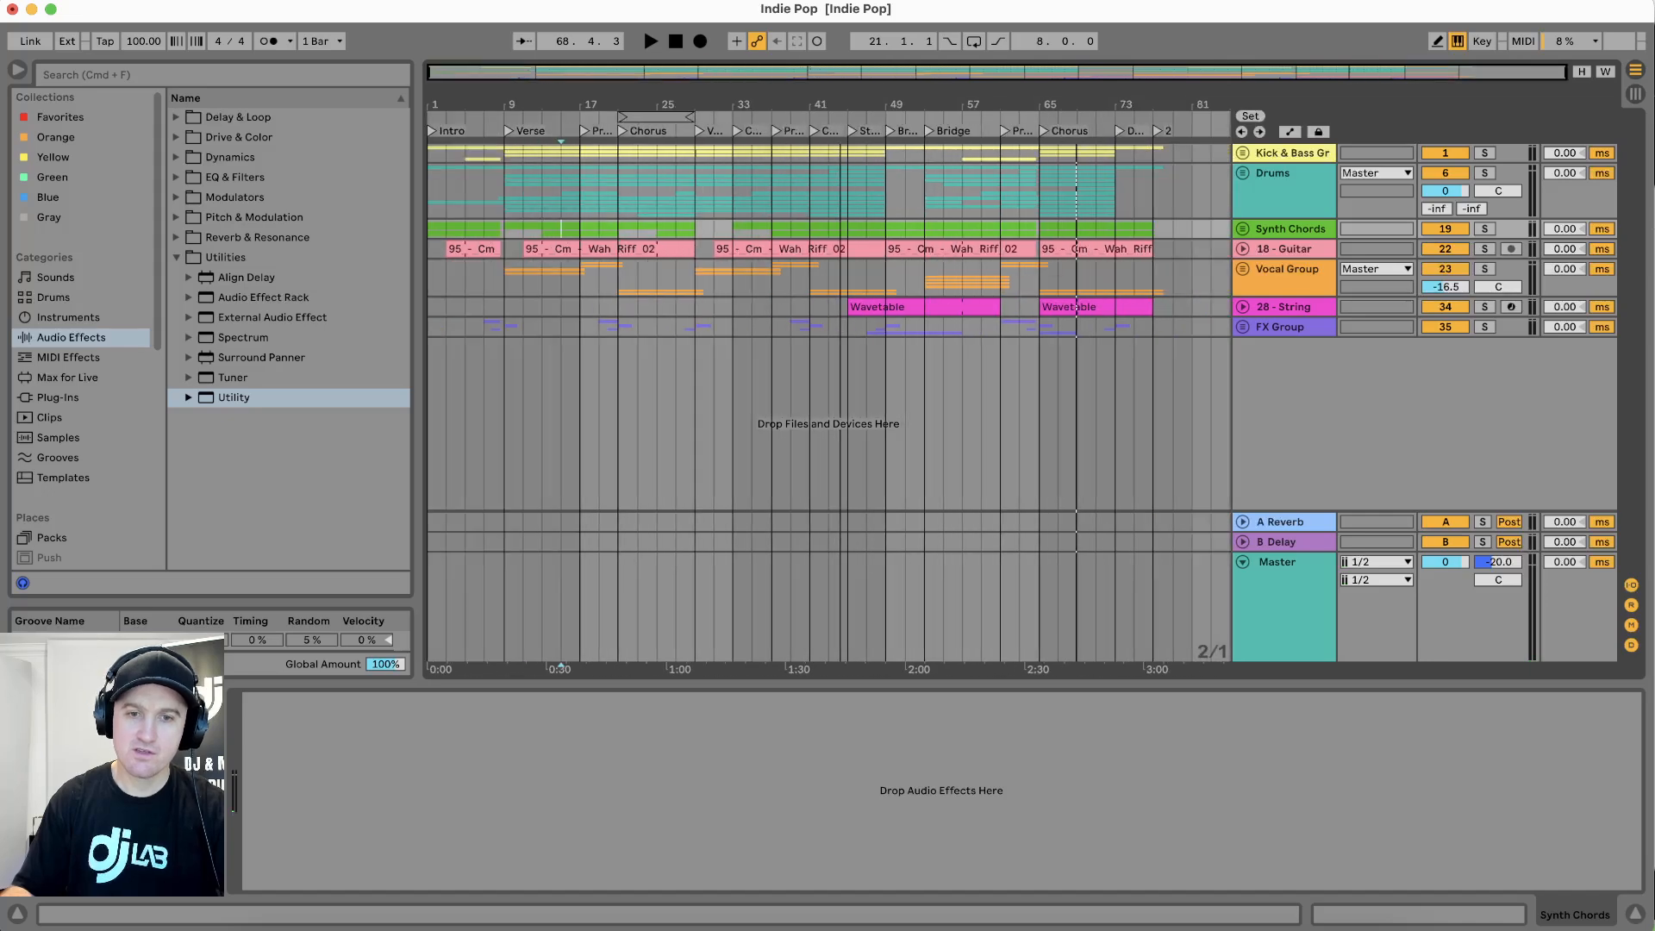
pyautogui.click(1278, 601)
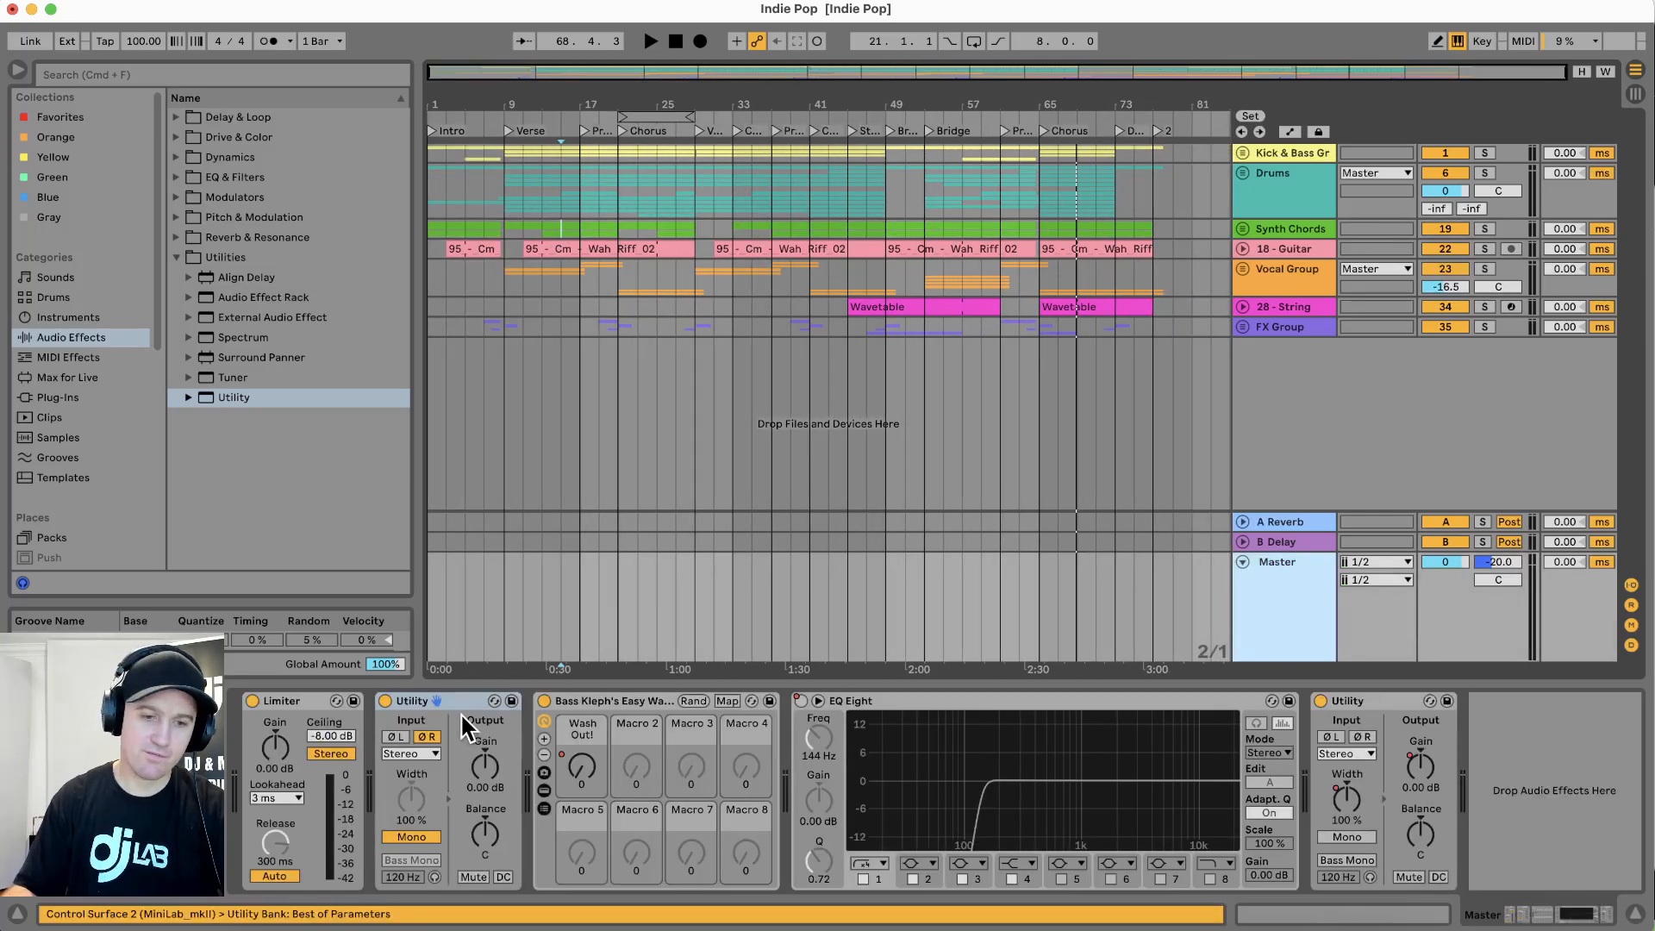
pyautogui.press('Delete')
# With the mix playing from bar 13, boost Chords Low's EQ Eight about 1.9 dB around 1.38 kHz and set its output gain to -1 dB
pyautogui.press('space')
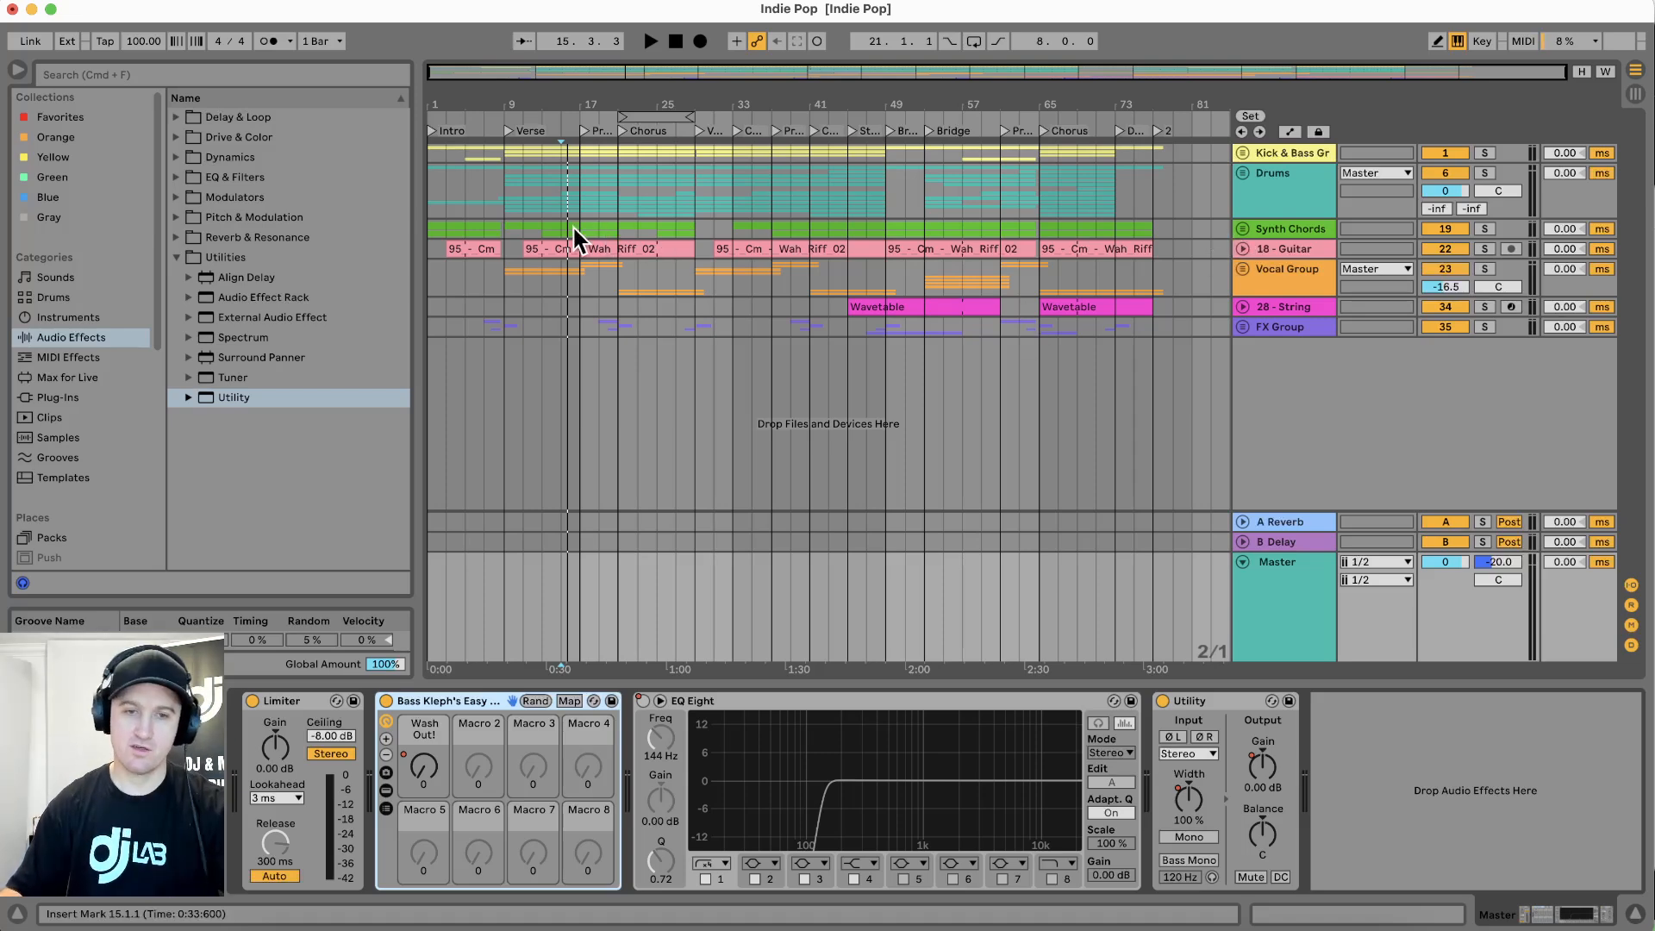
pyautogui.click(540, 230)
pyautogui.press('space')
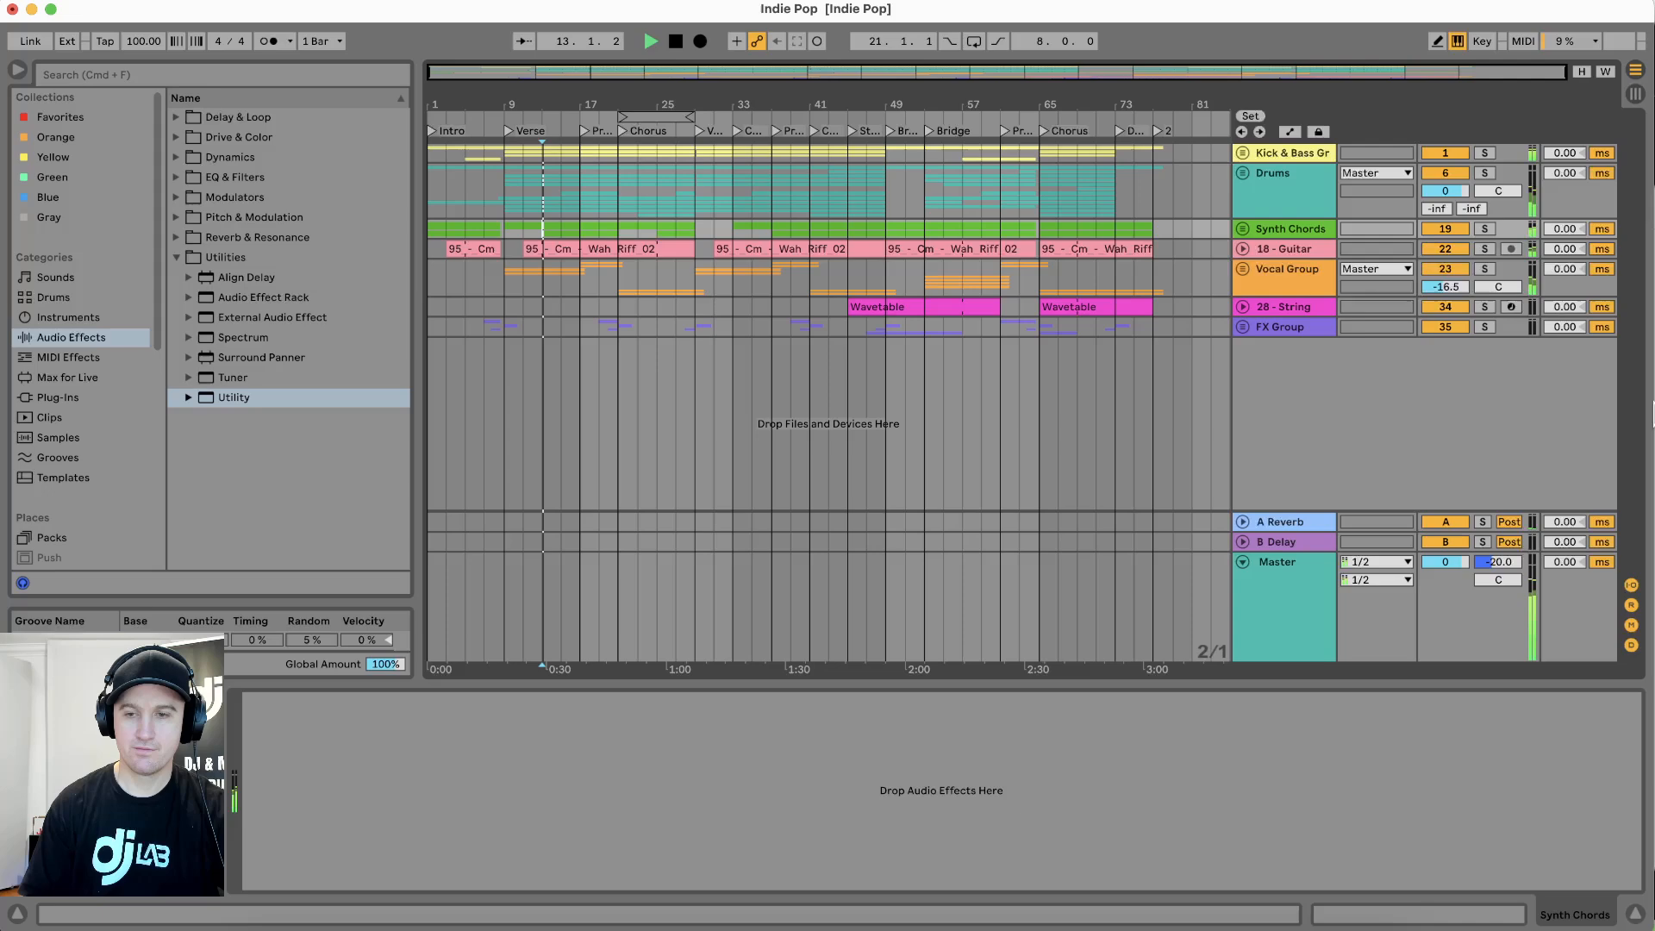
pyautogui.click(1244, 228)
pyautogui.click(1271, 338)
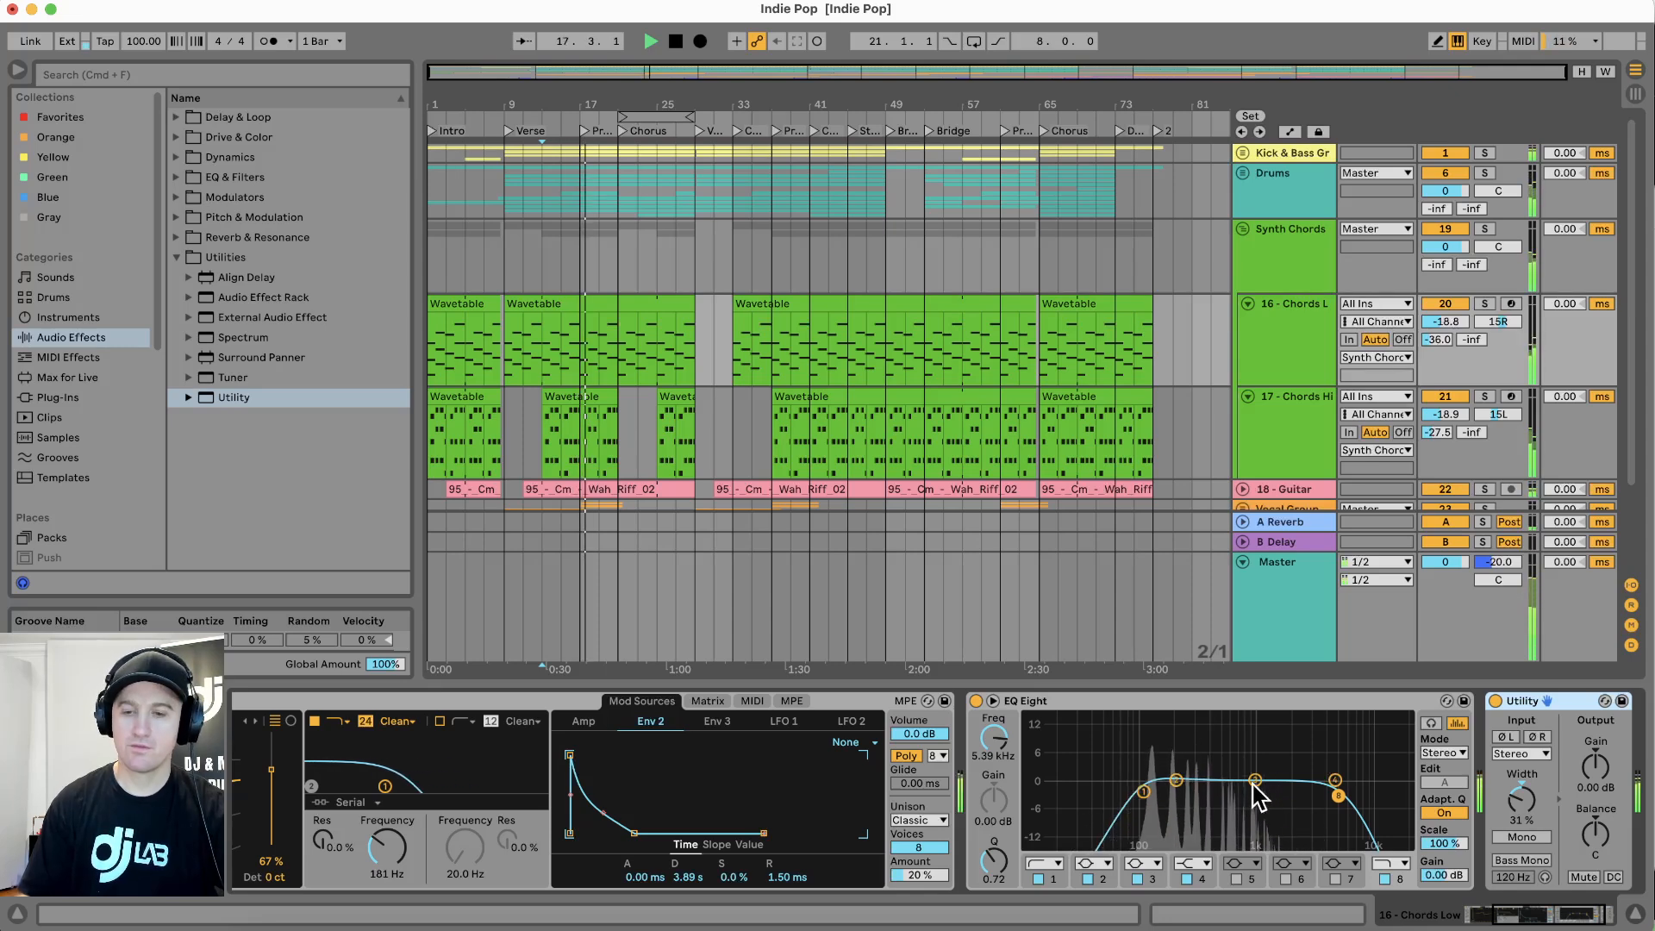
pyautogui.moveTo(1255, 780); pyautogui.dragTo(1273, 770)
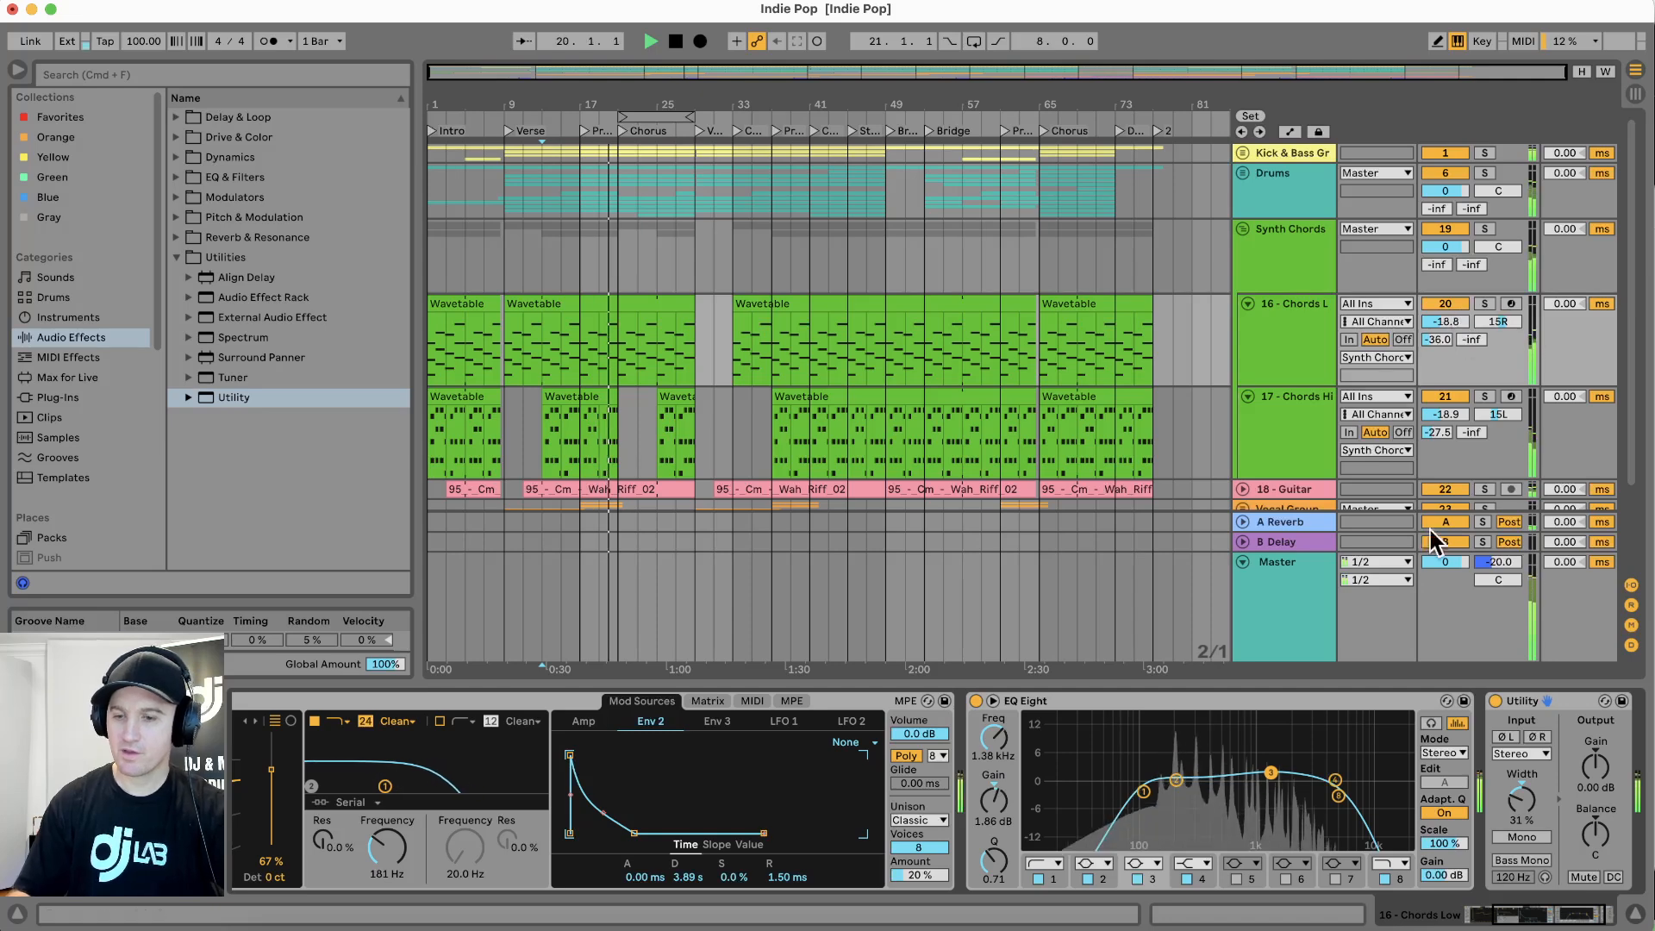
pyautogui.press('Down')
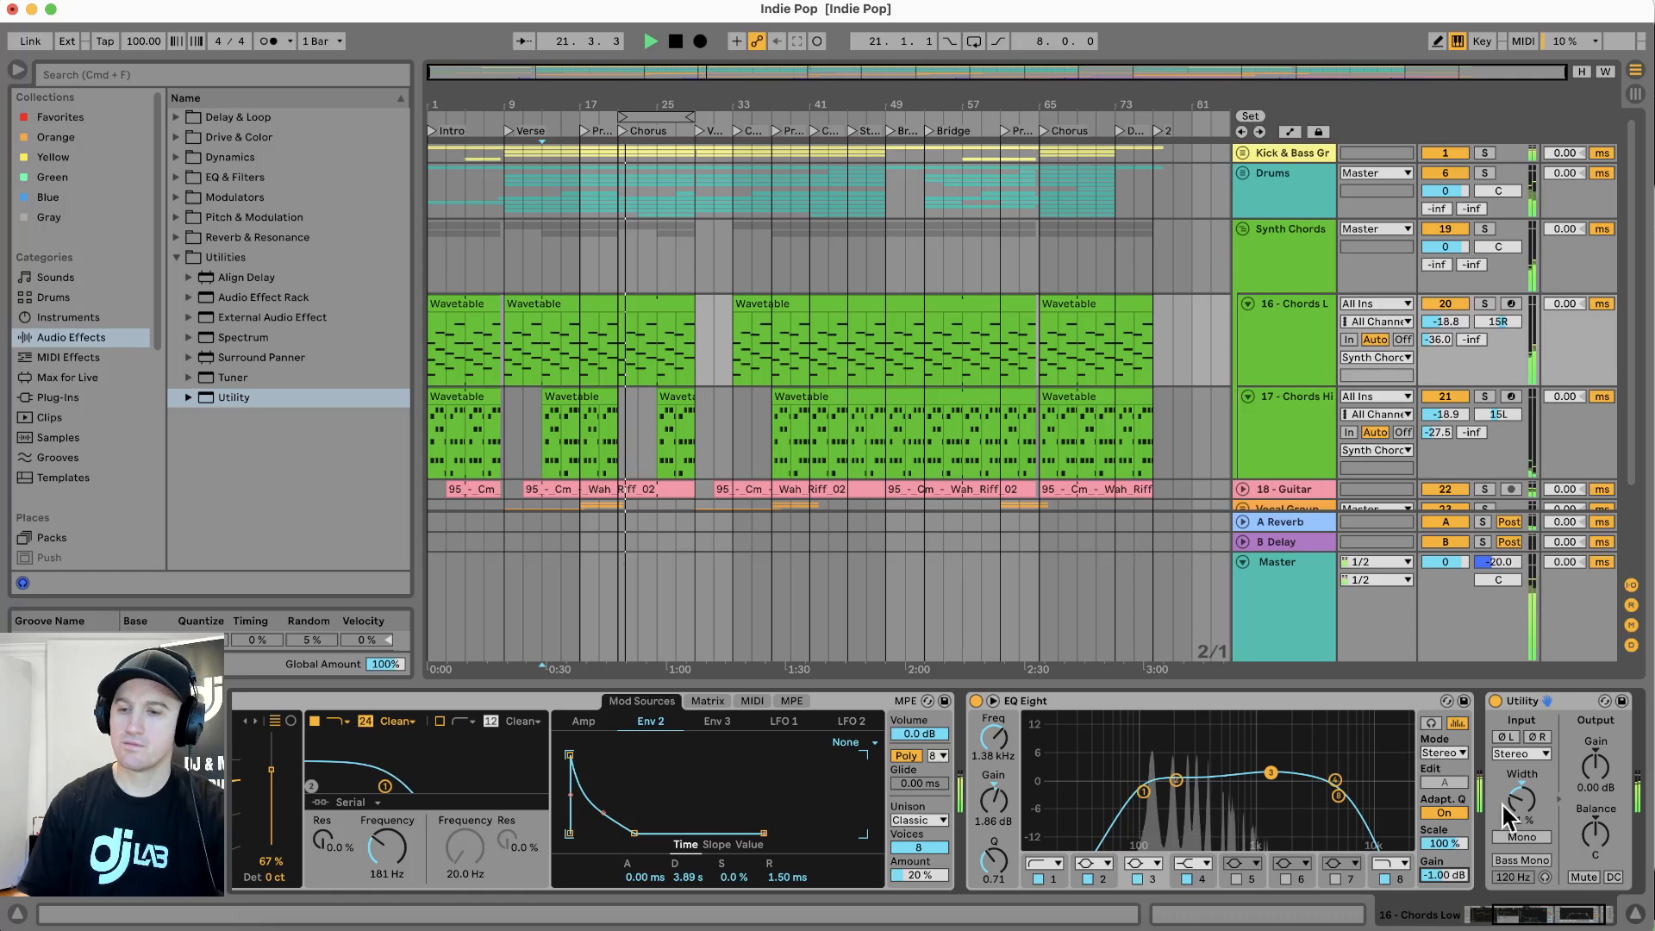
# Center the panning of Chords Low and Chords Hi, and set the width of Chords Hi's Utility to 63%
pyautogui.click(1505, 321)
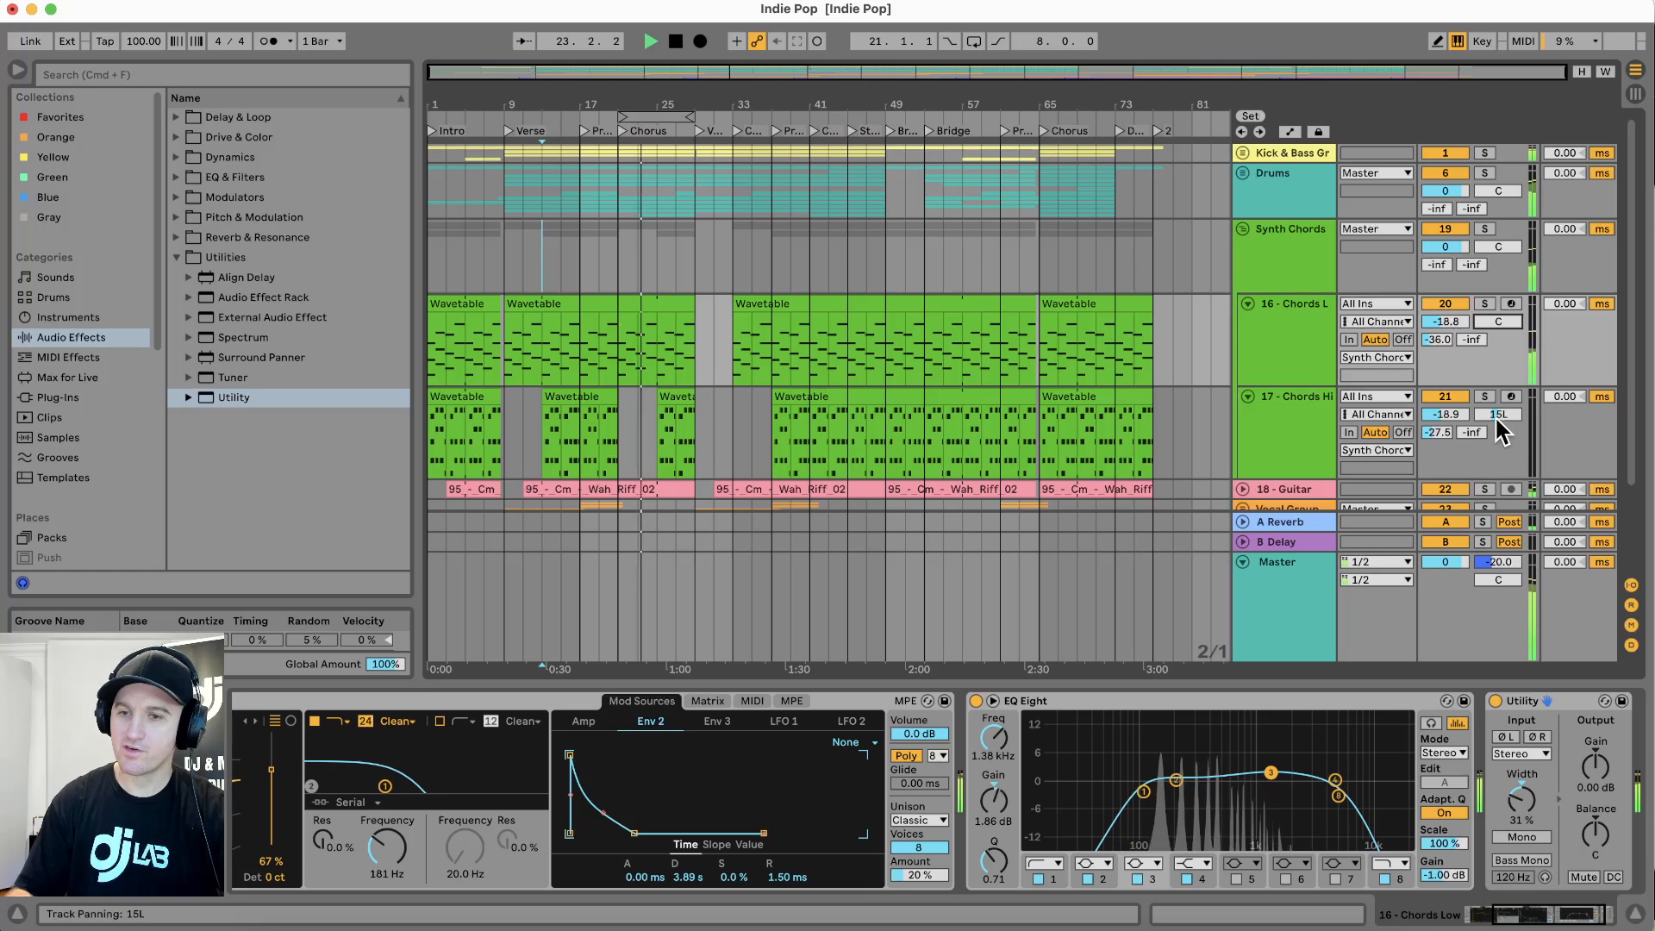
pyautogui.click(571, 415)
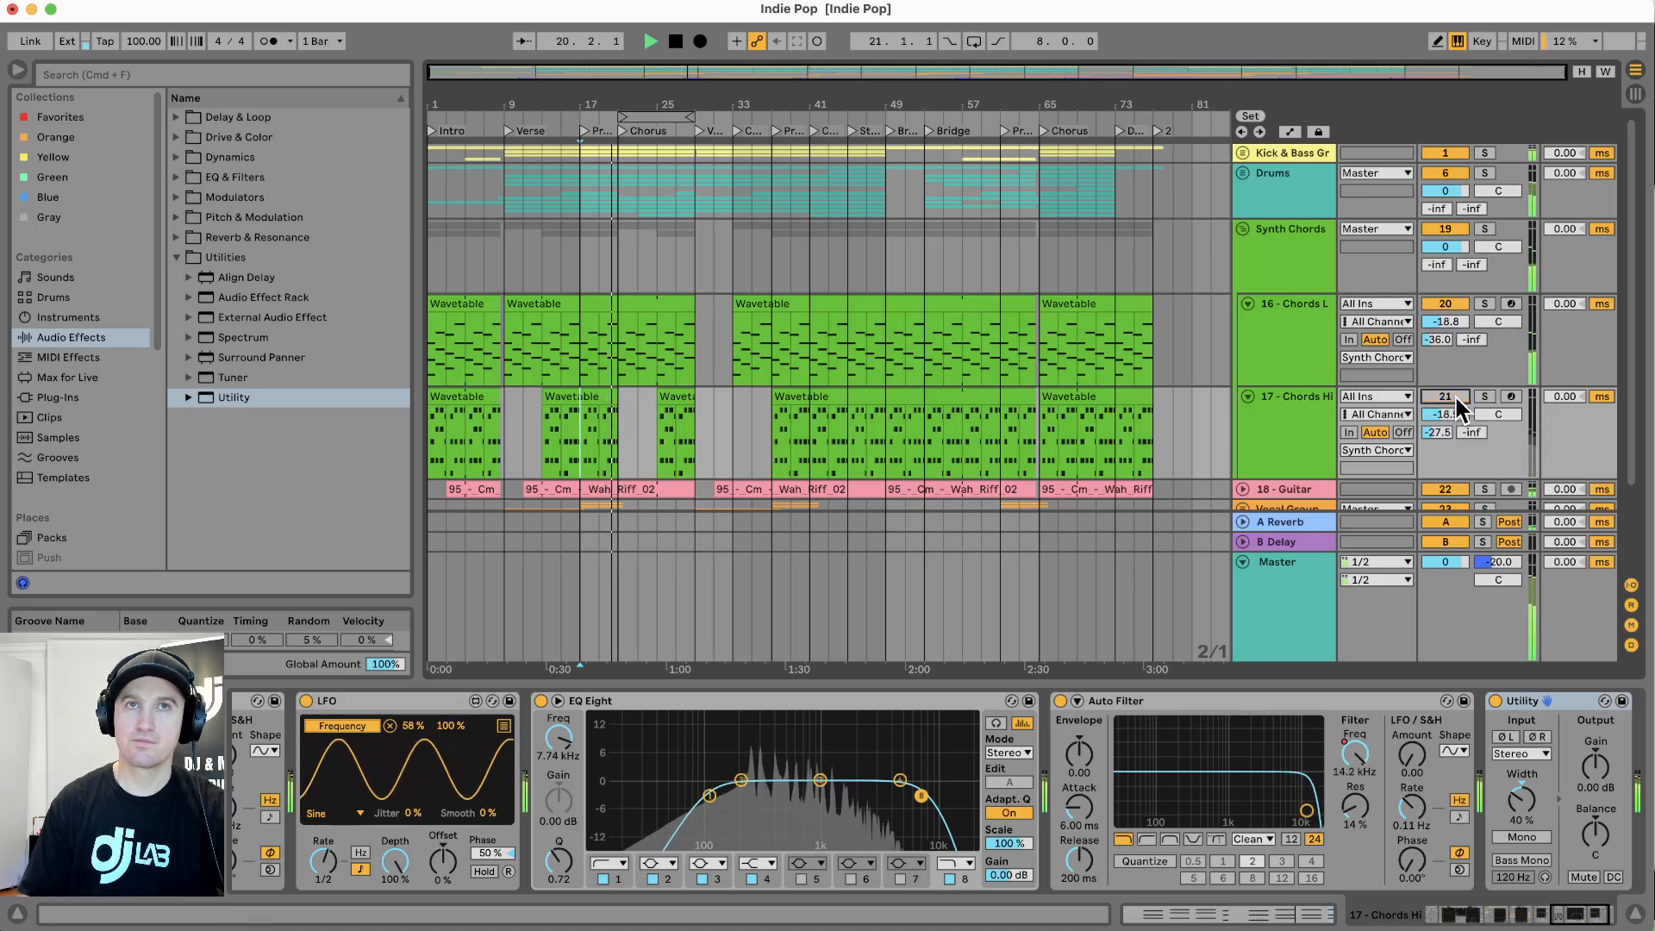
pyautogui.click(1311, 427)
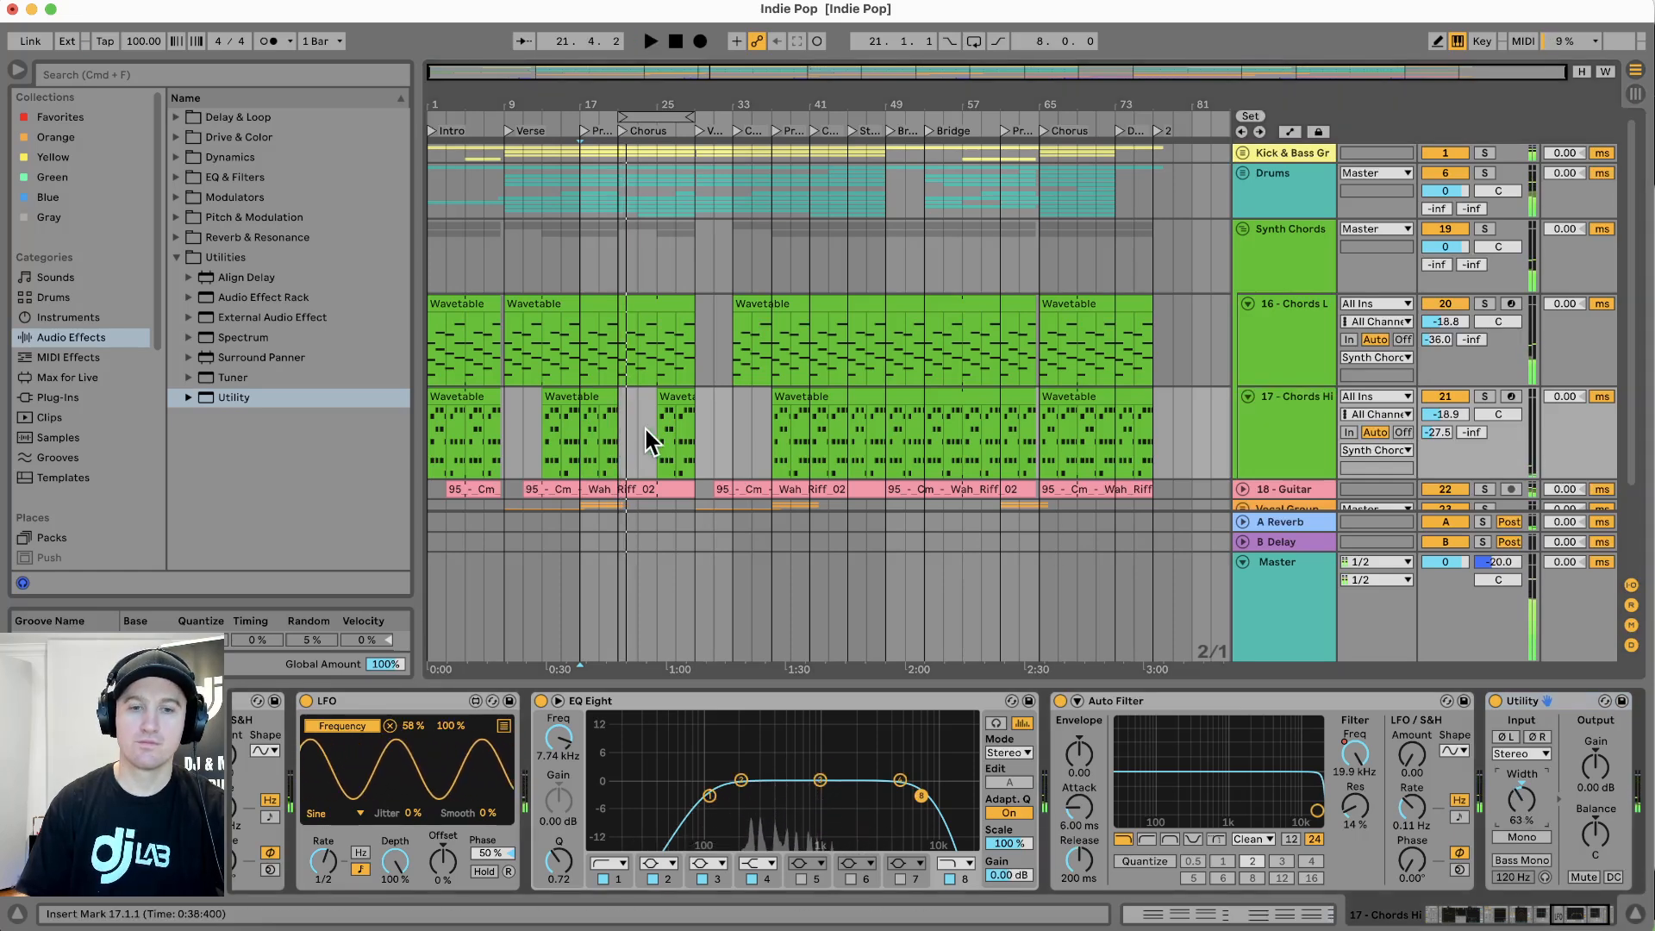
# Play the chords from bar 17 with the Synth Chords group soloed, check both tracks' devices, and compare them unsoloed in the full mix
pyautogui.press('space')
pyautogui.click(1485, 228)
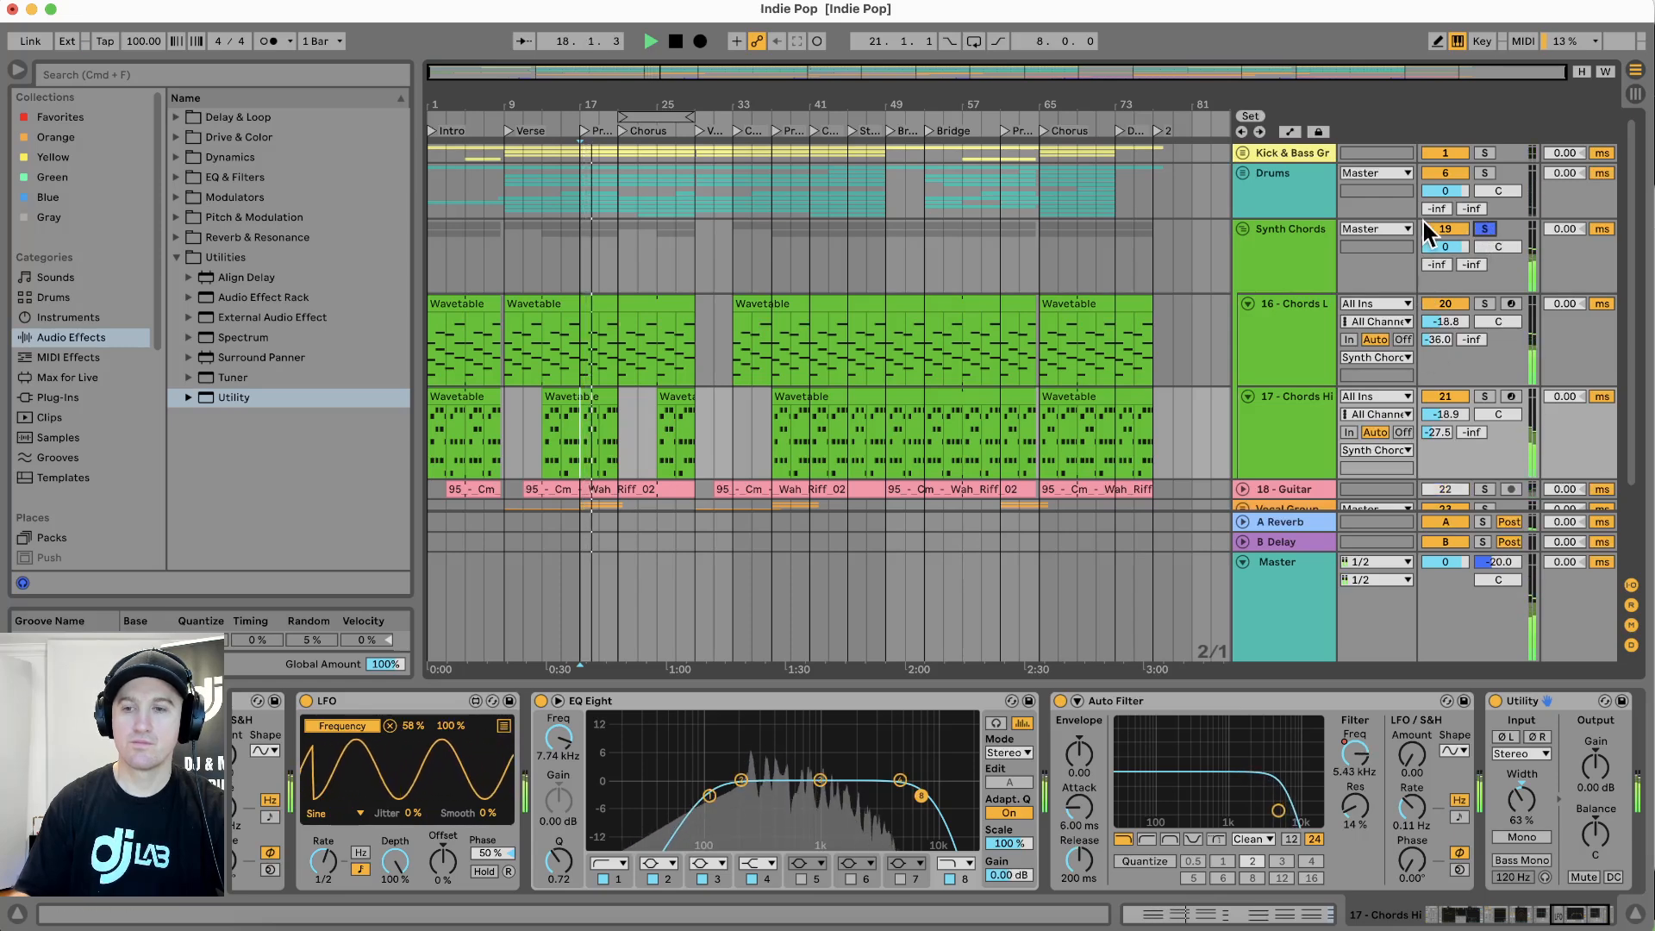
pyautogui.click(1313, 321)
pyautogui.click(1316, 428)
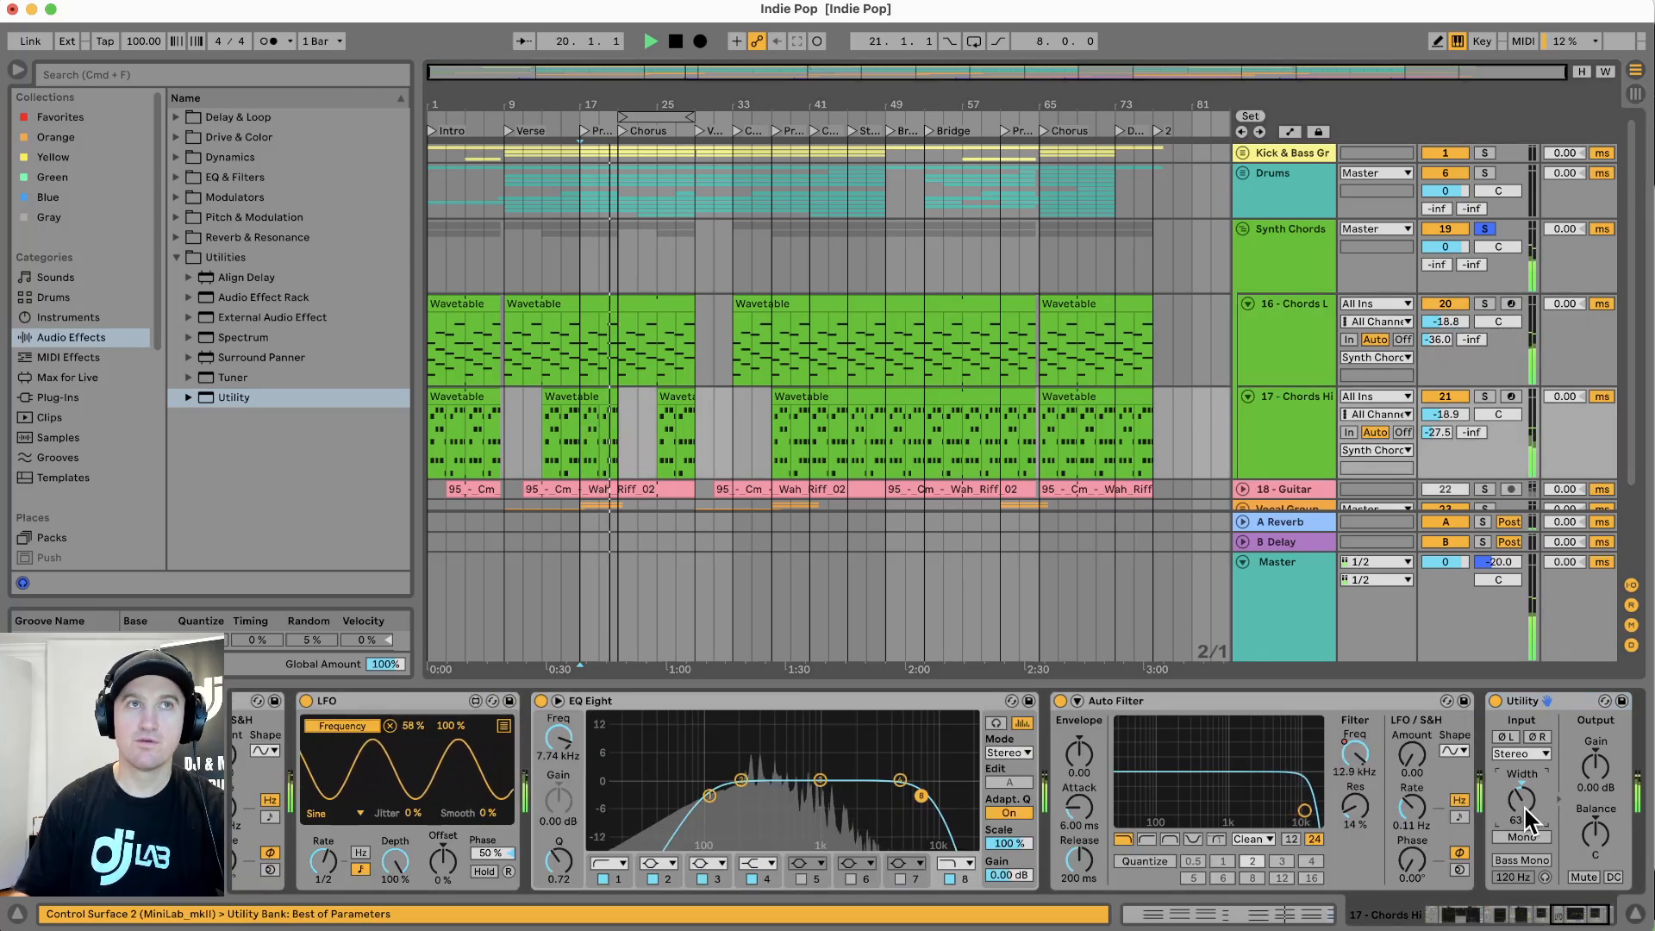
pyautogui.click(1483, 229)
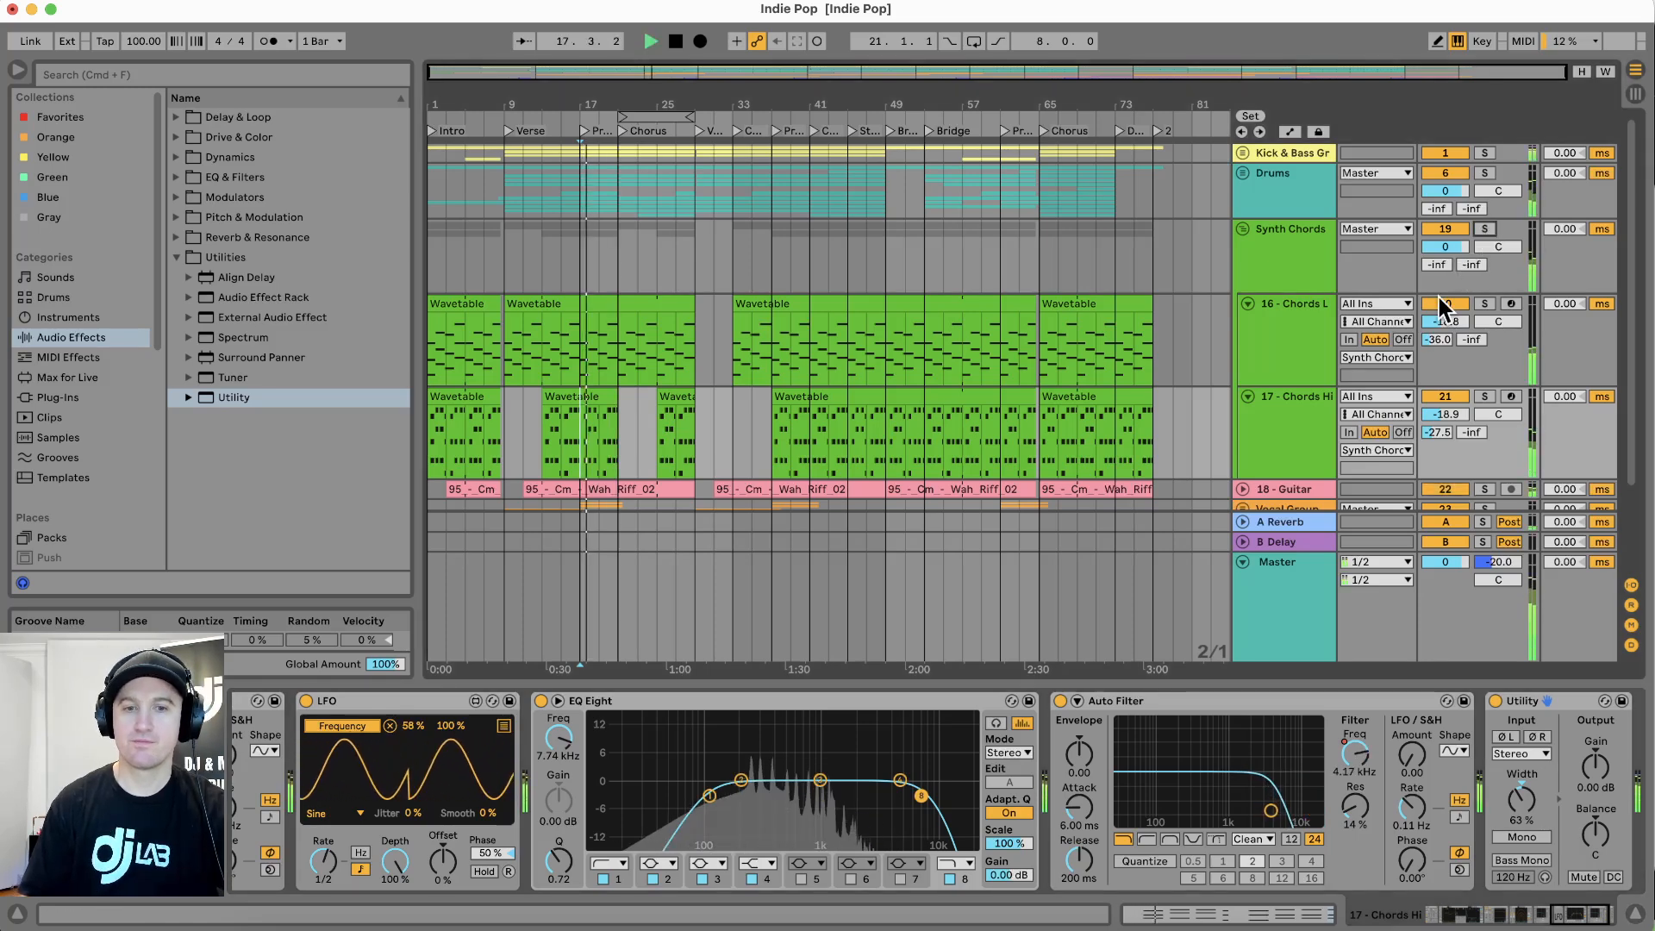
pyautogui.press('space')
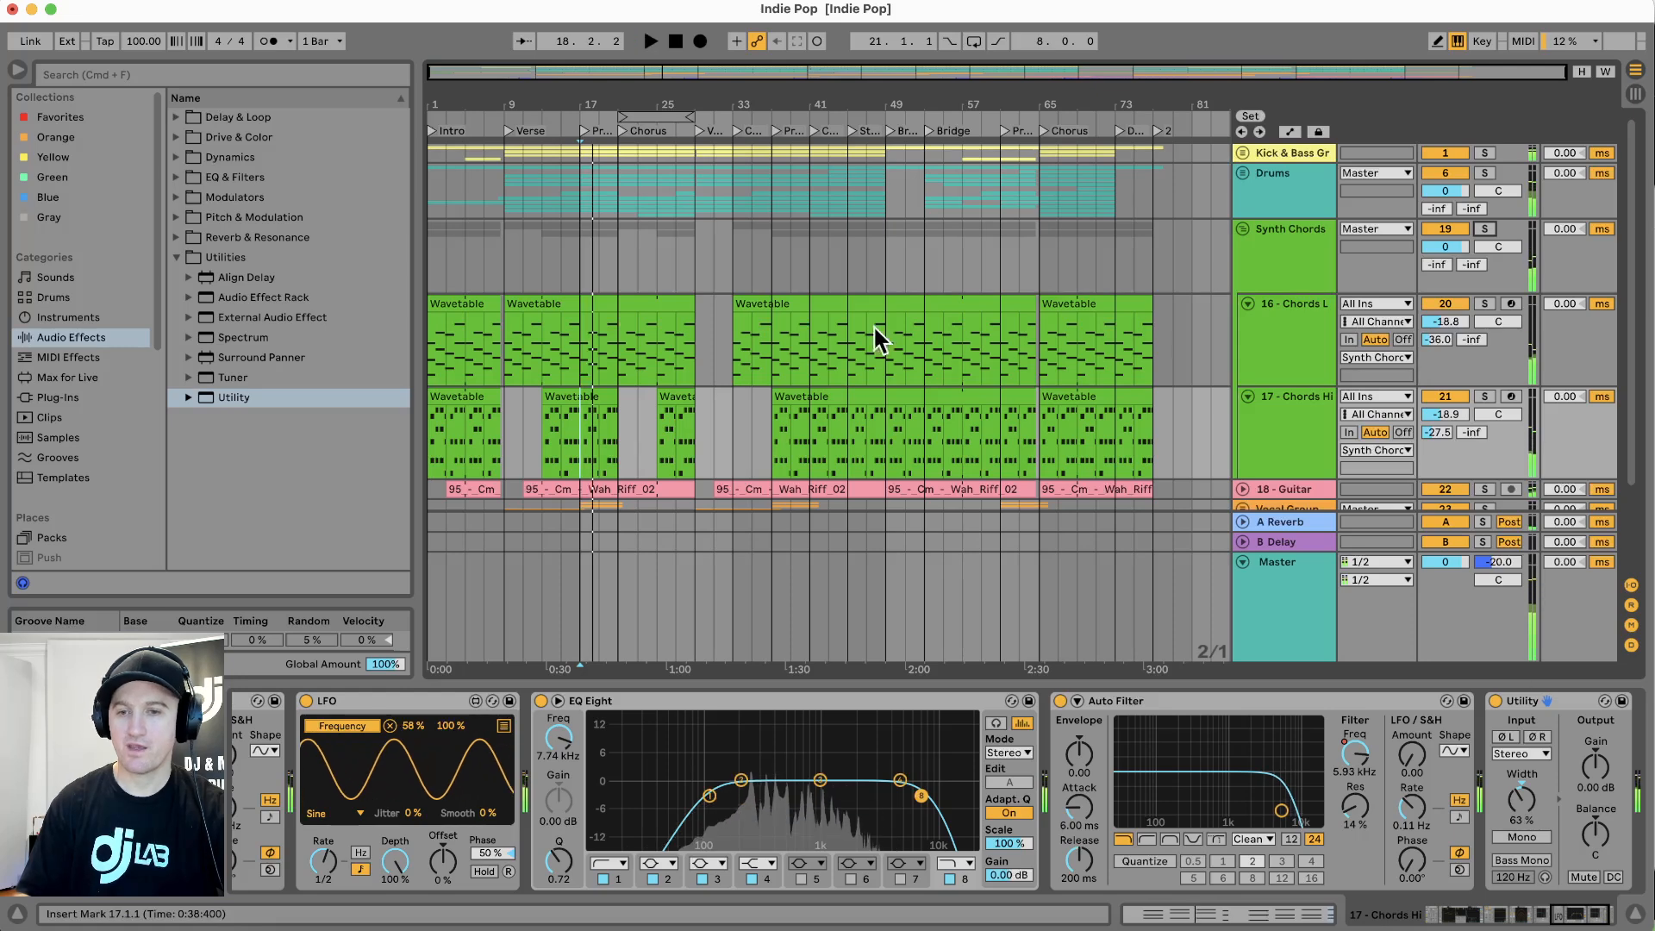
pyautogui.press('space')
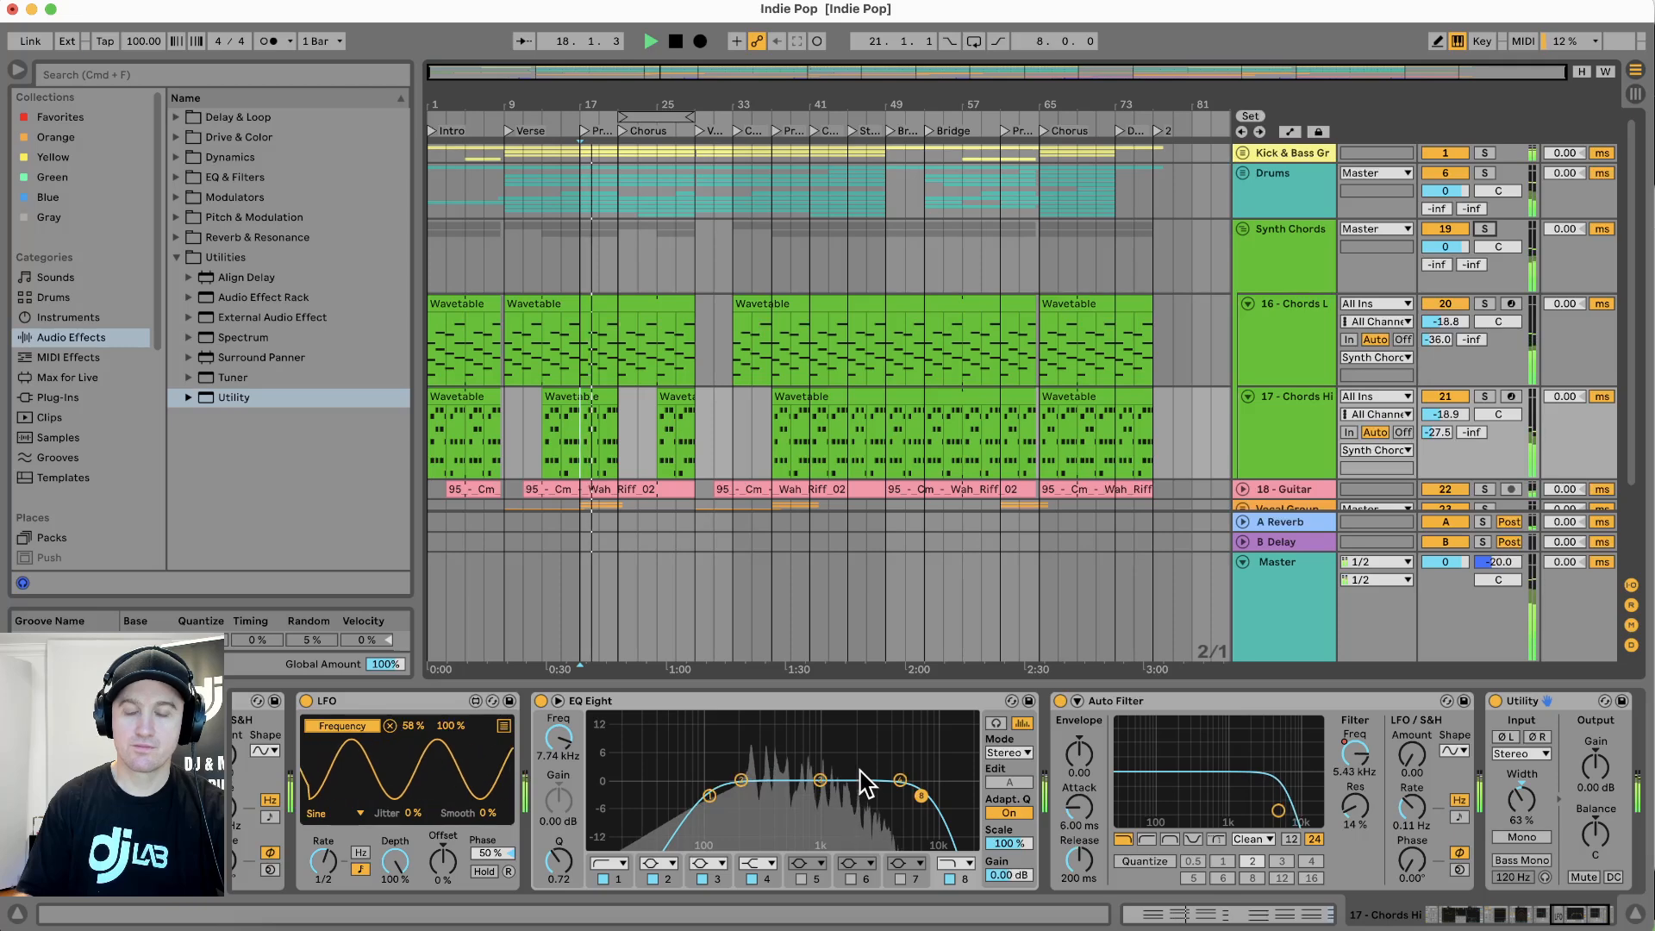
pyautogui.press('space')
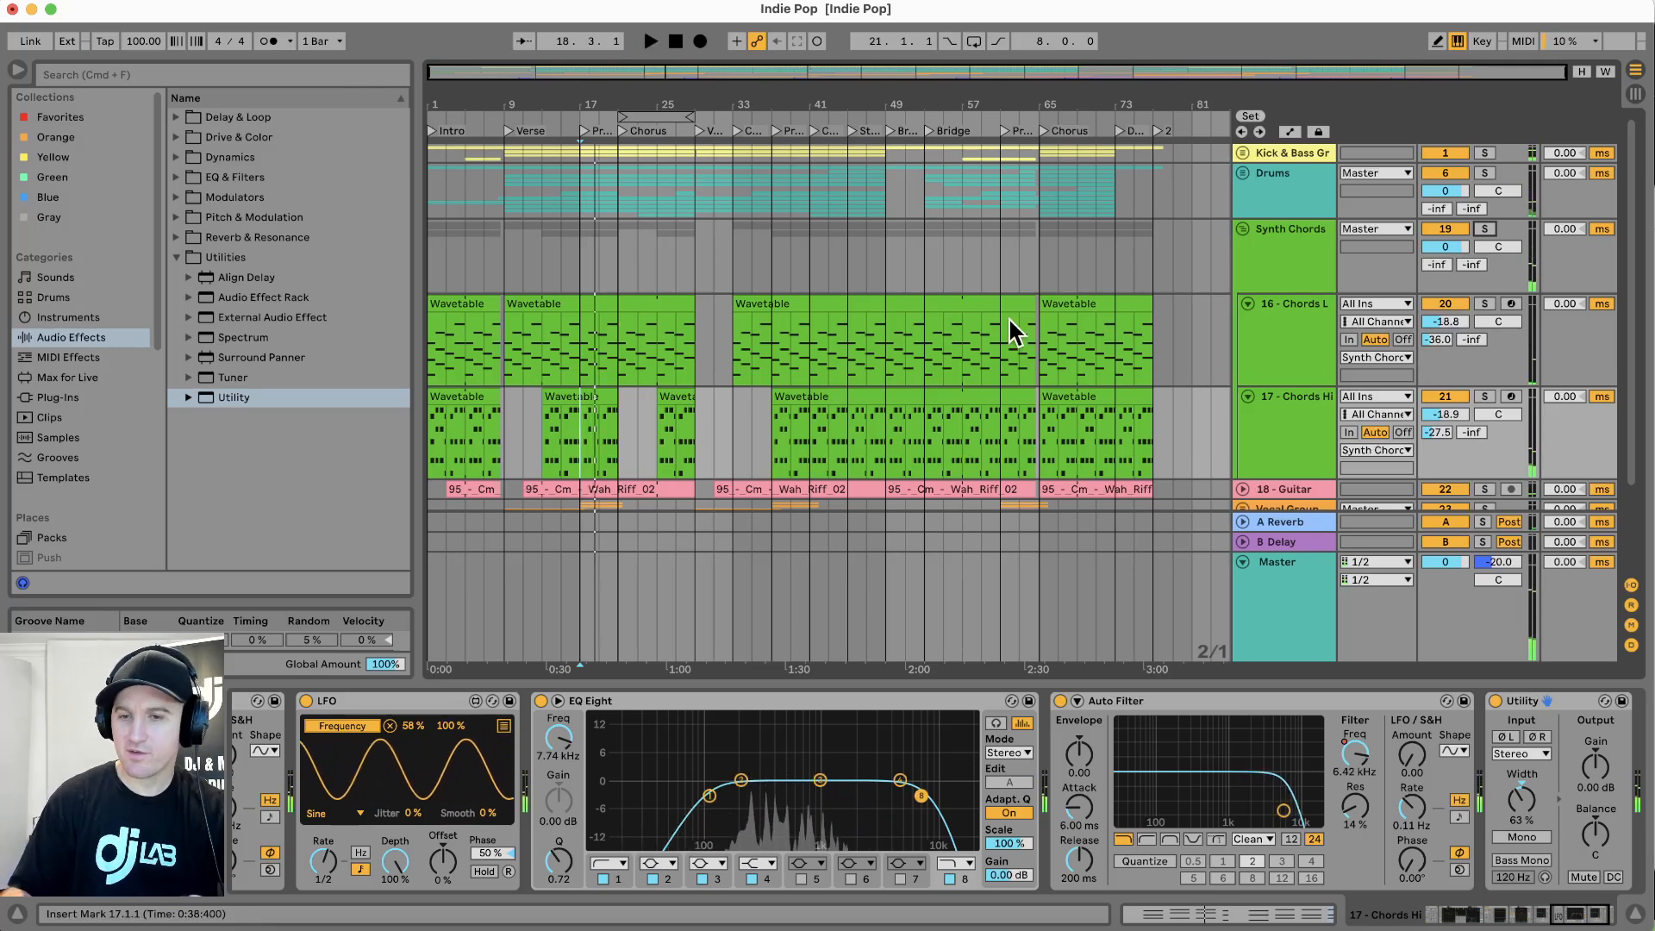
# Fold the Synth Chords group, play the Guitar track soloed from bar 17 to check its devices, and unsolo it
pyautogui.click(1242, 227)
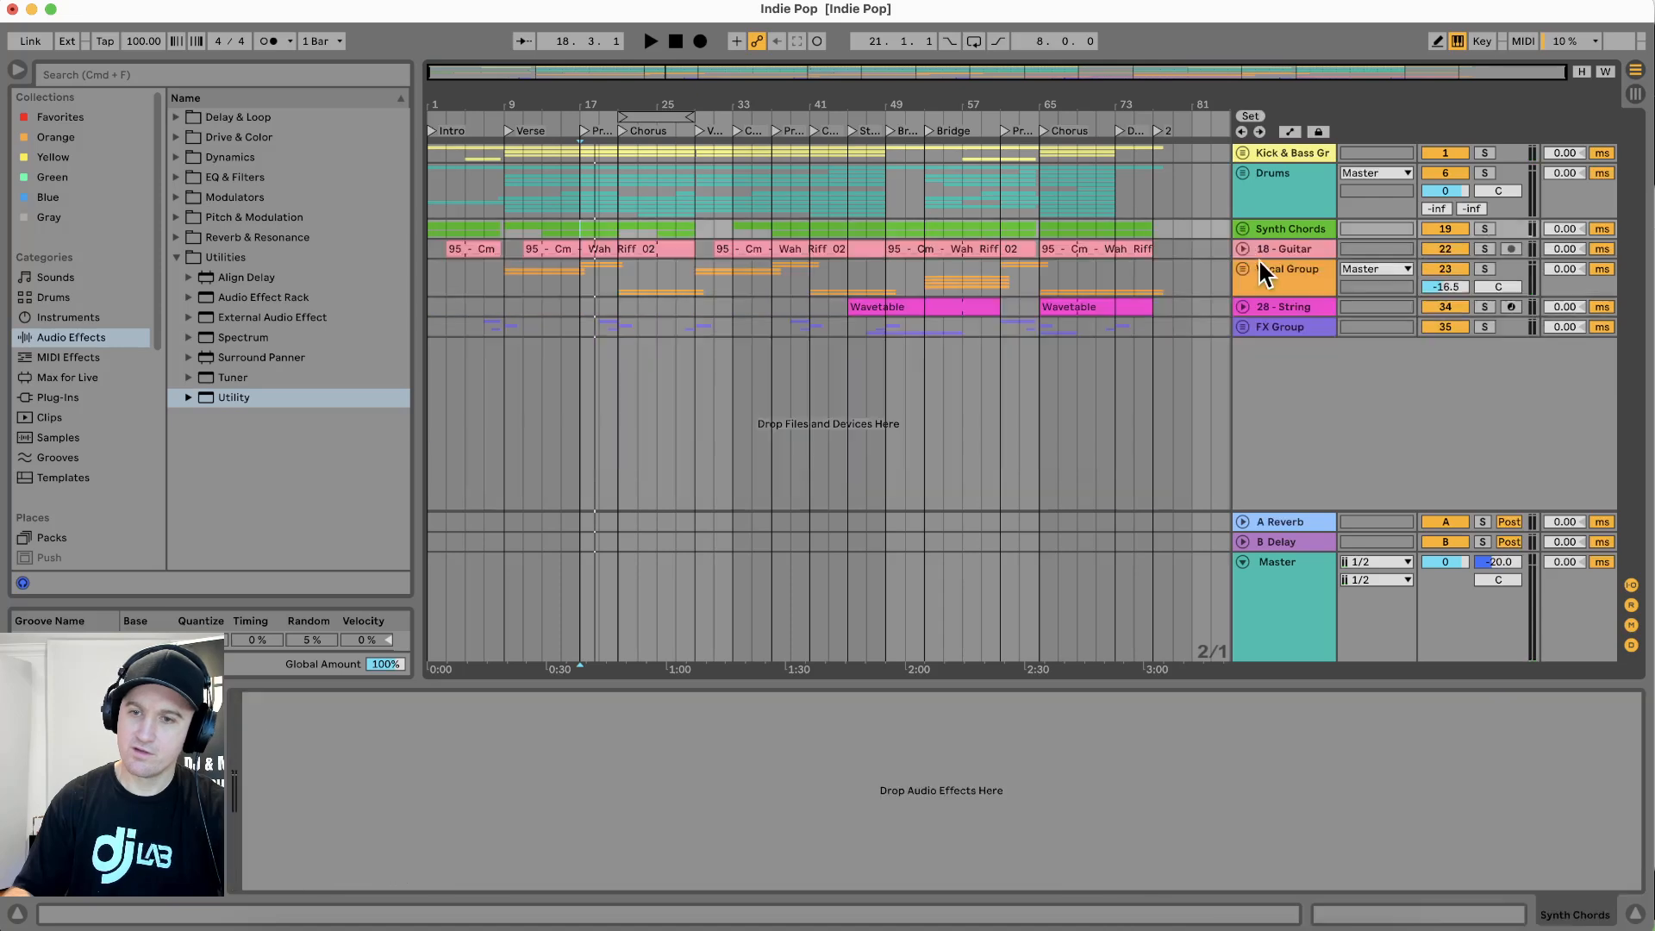
pyautogui.click(1287, 250)
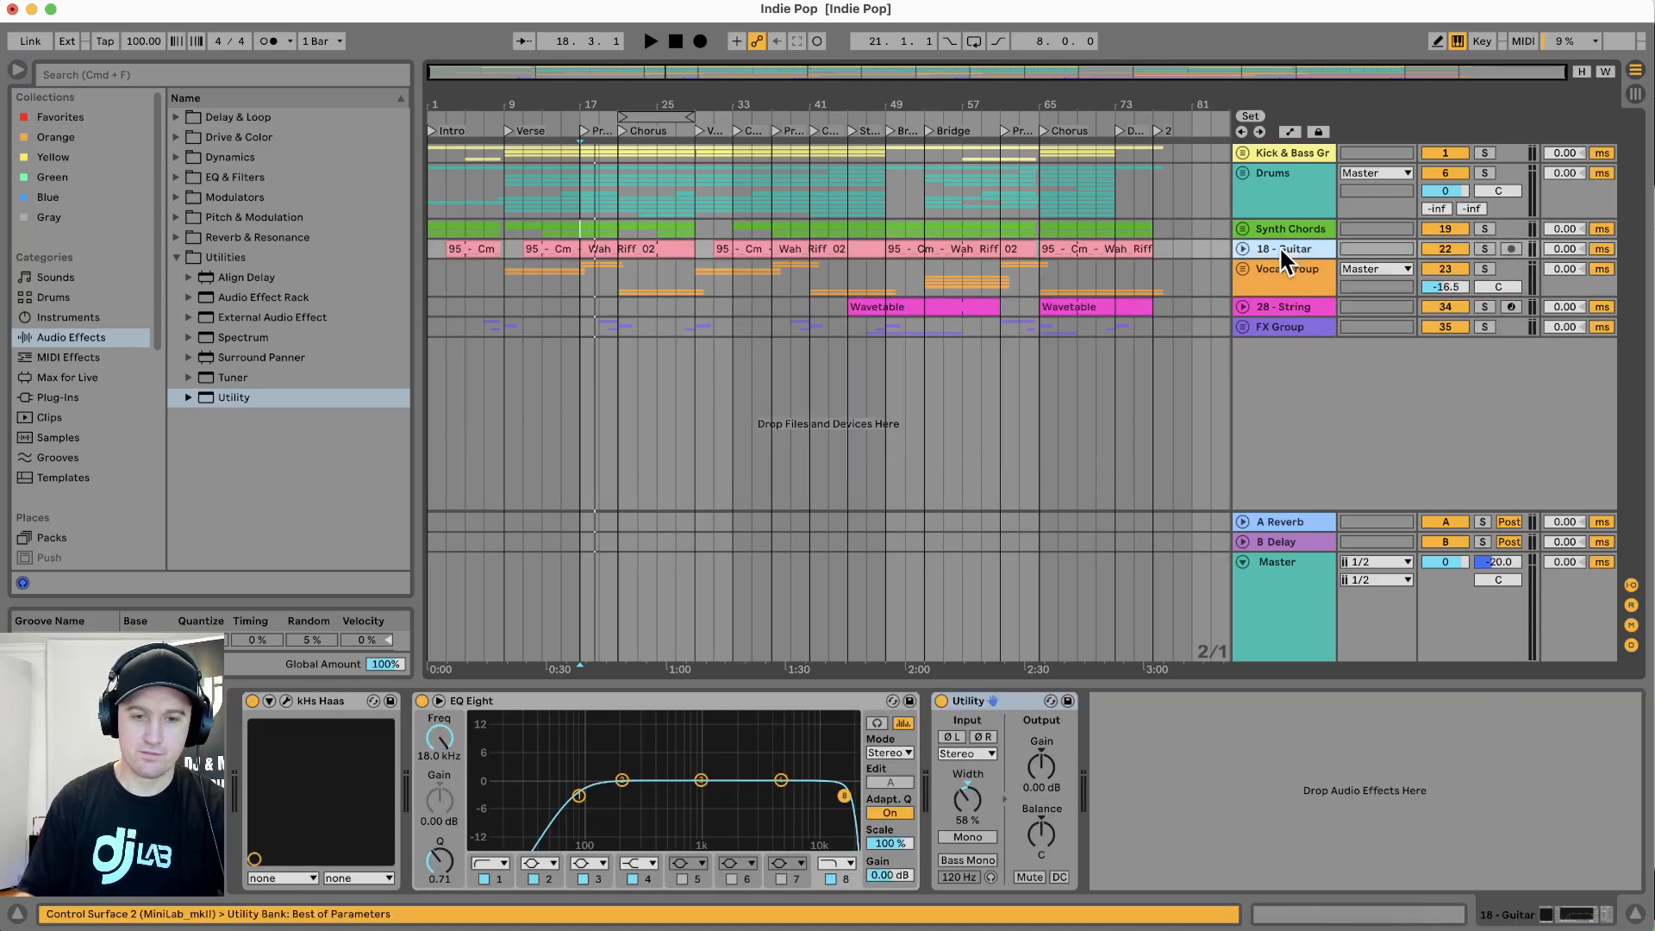
pyautogui.click(1485, 248)
pyautogui.press('space')
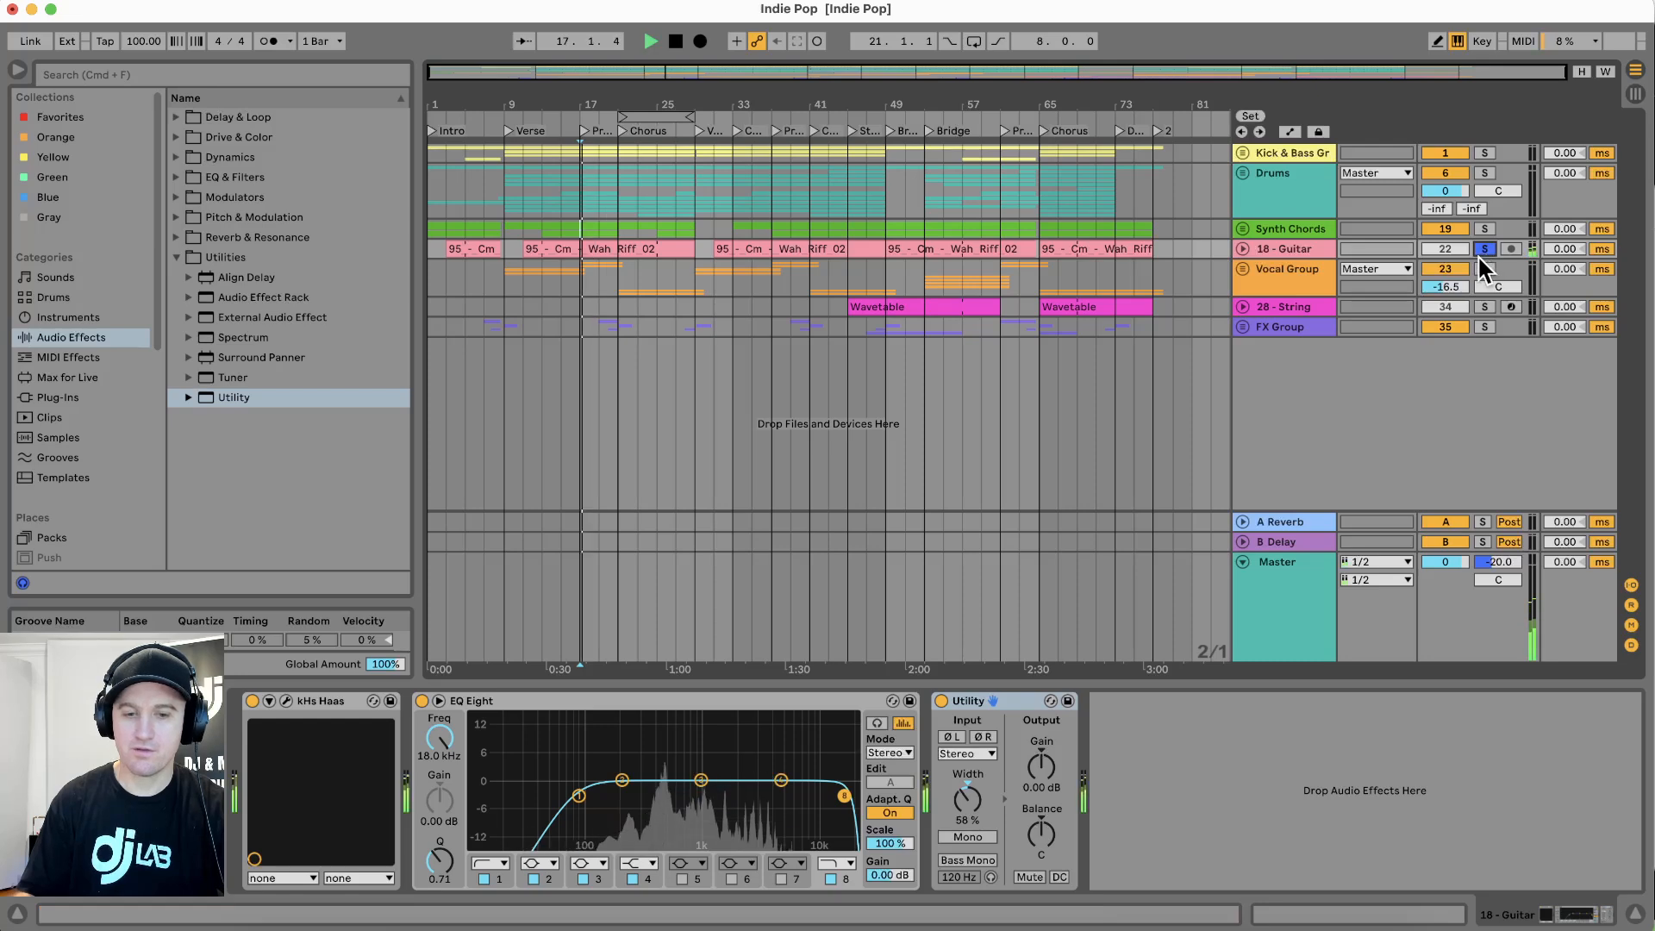
pyautogui.click(1485, 250)
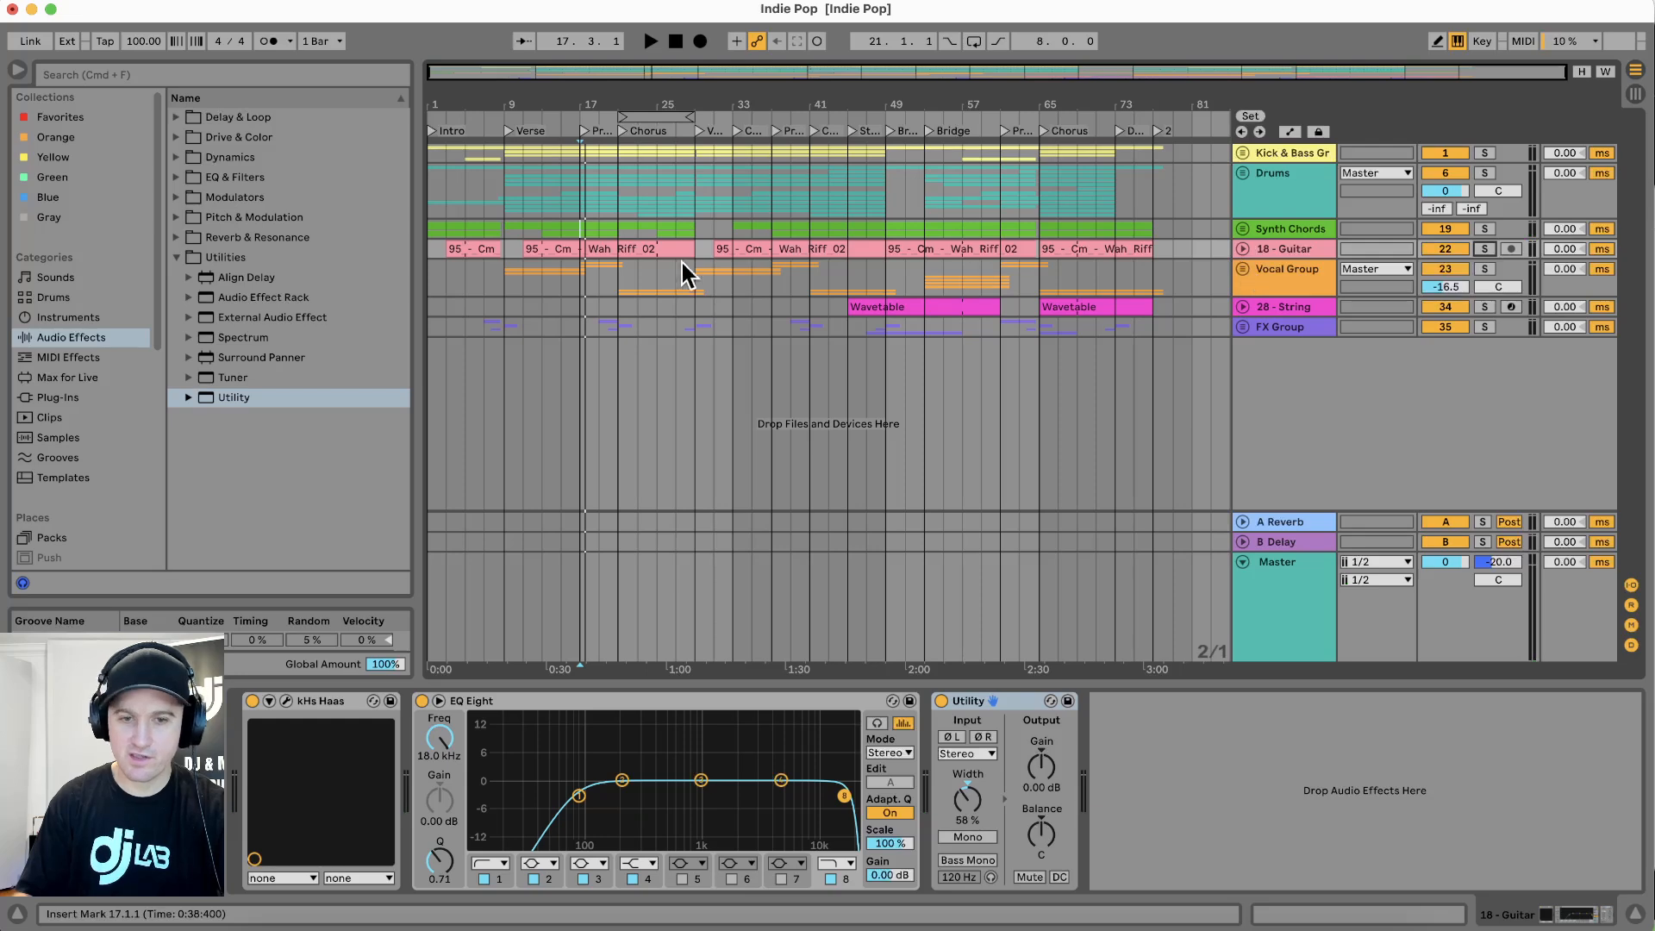
# Play the Chorus from bar 21 and solo the Vocal Group to check its EQ Eight
pyautogui.click(626, 287)
pyautogui.press('space')
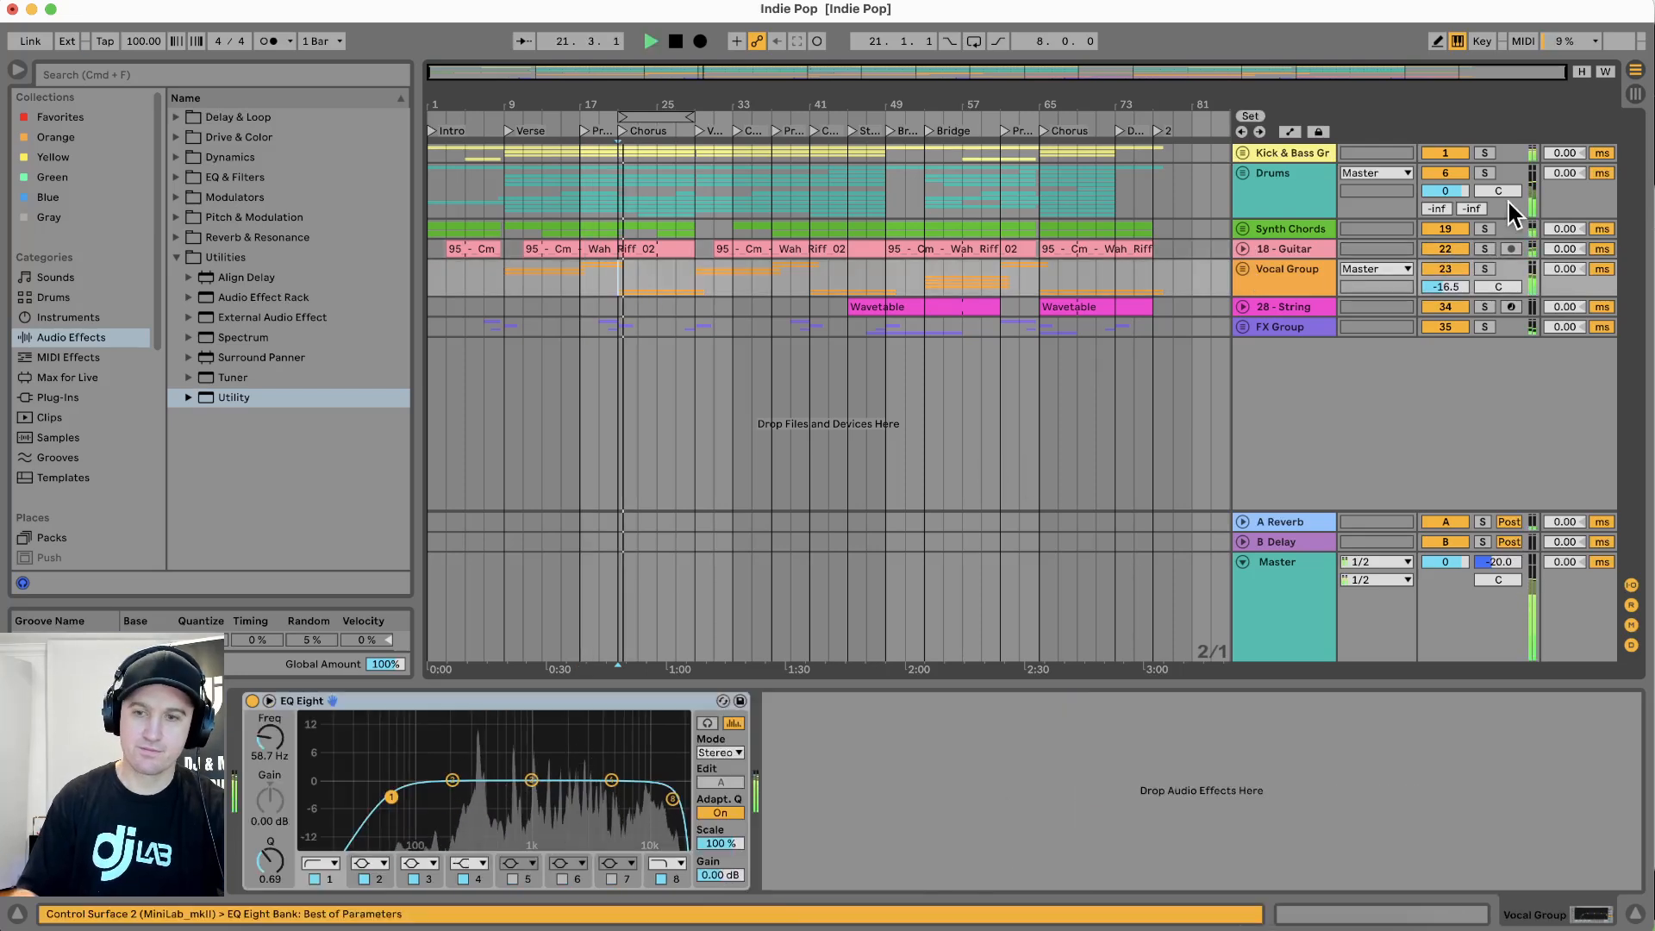
pyautogui.click(1484, 269)
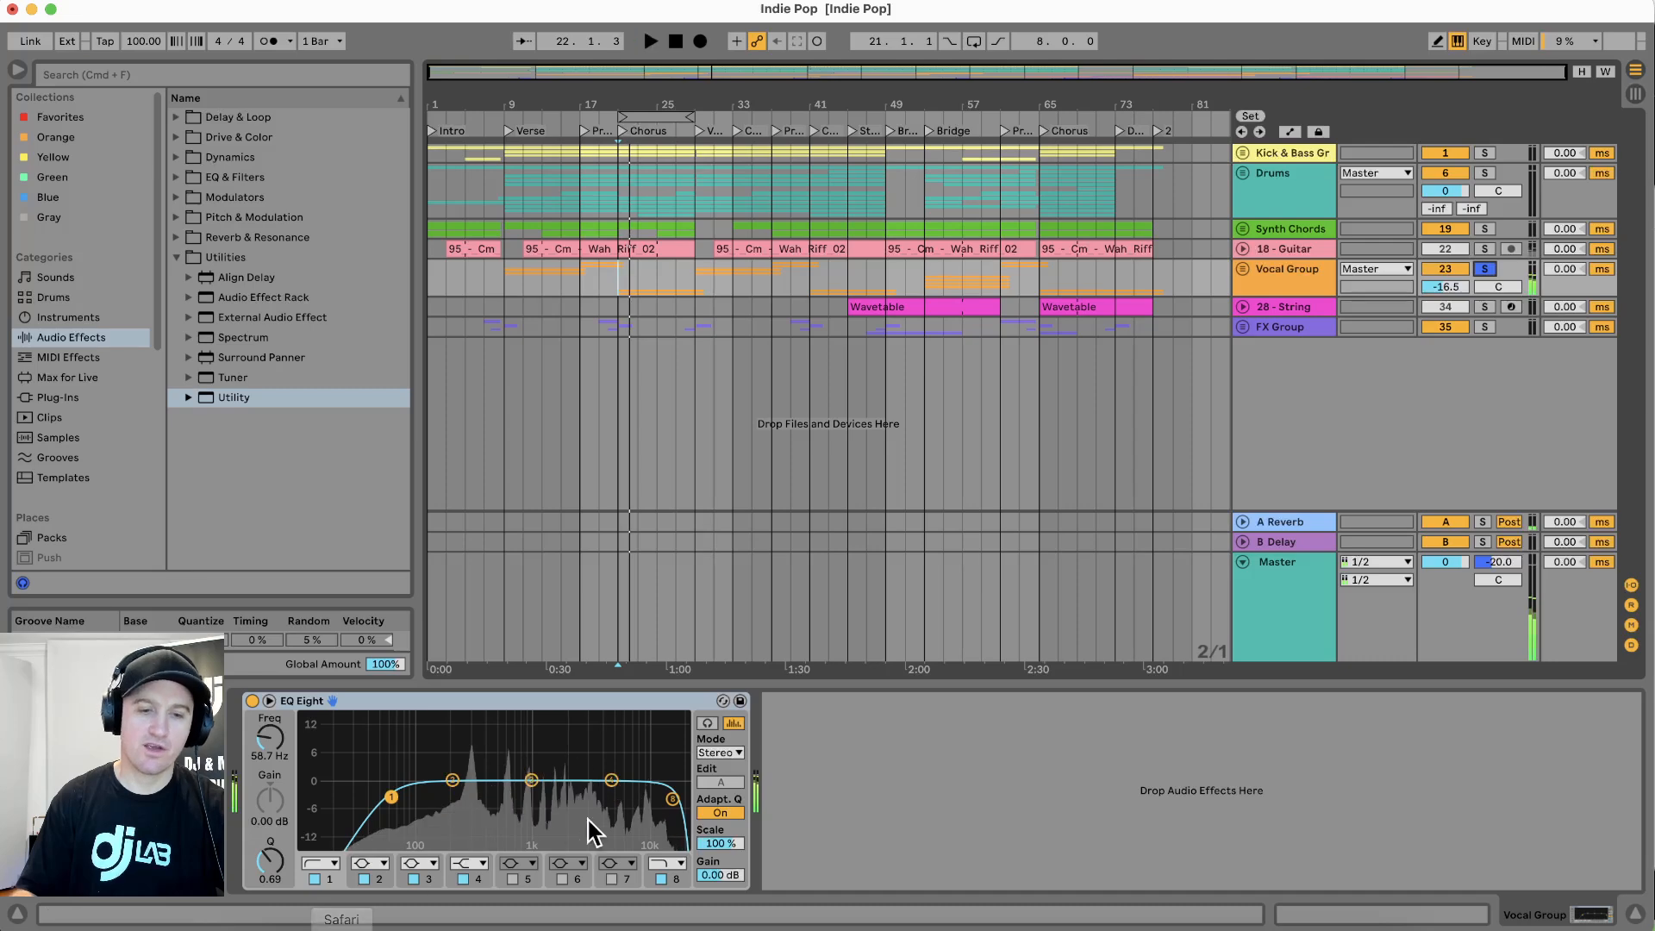
# Try a wide boost of about 4 dB around 5.39 kHz on the Vocal Group's EQ Eight, and switch that band off
pyautogui.moveTo(532, 780); pyautogui.dragTo(533, 779)
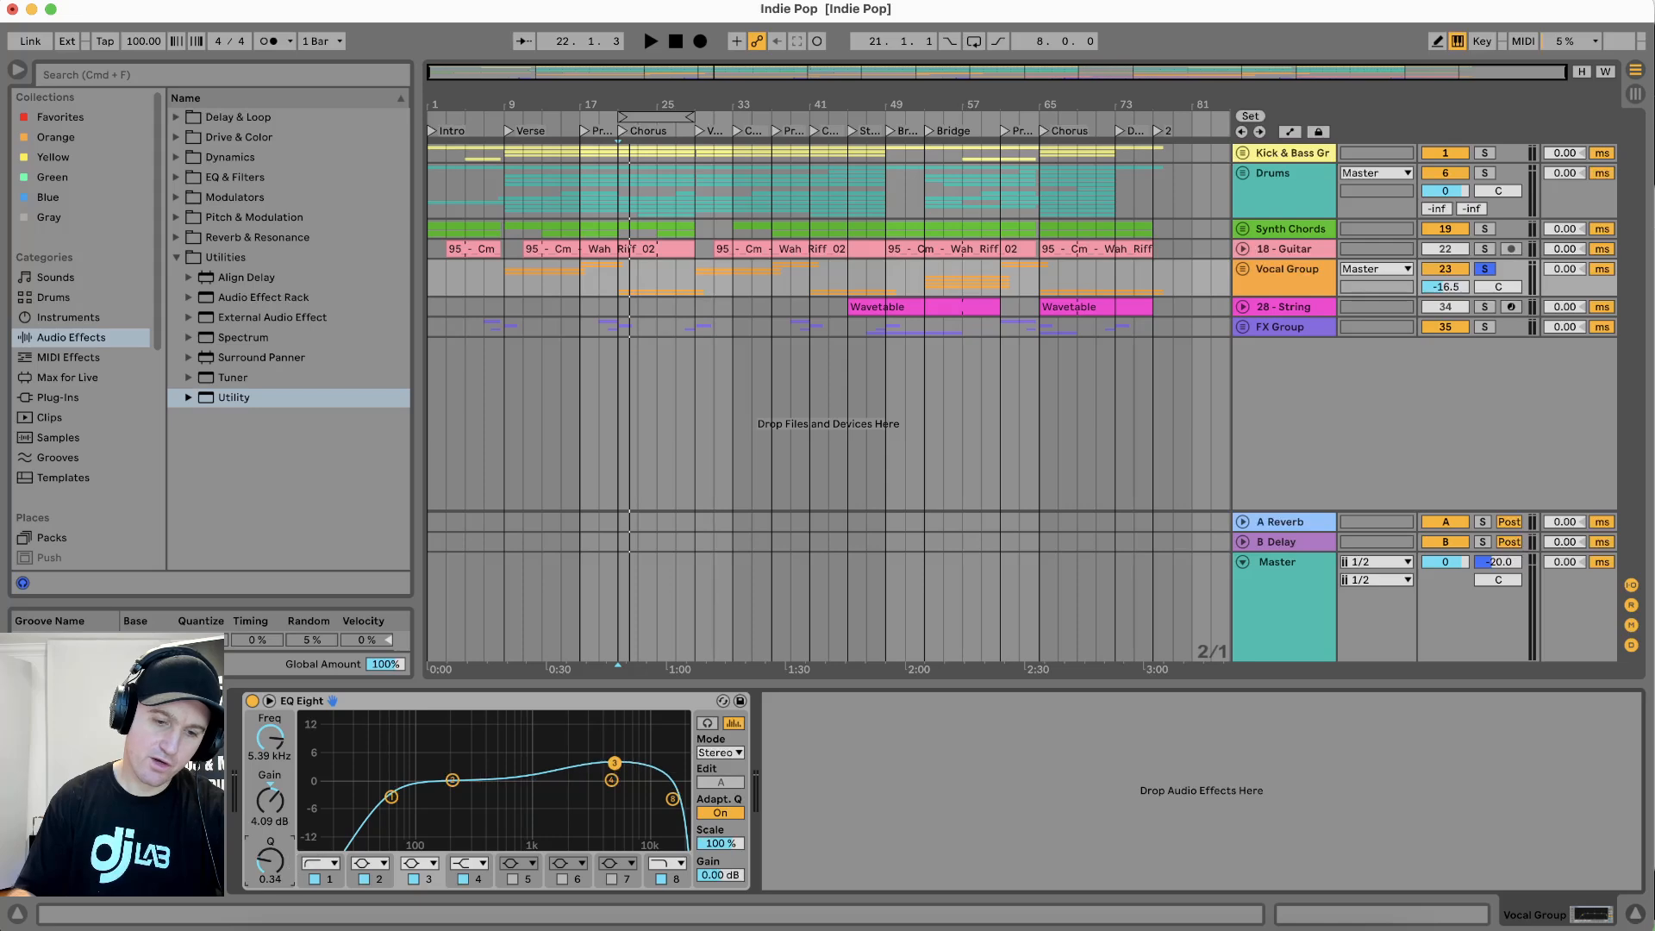
pyautogui.press('space')
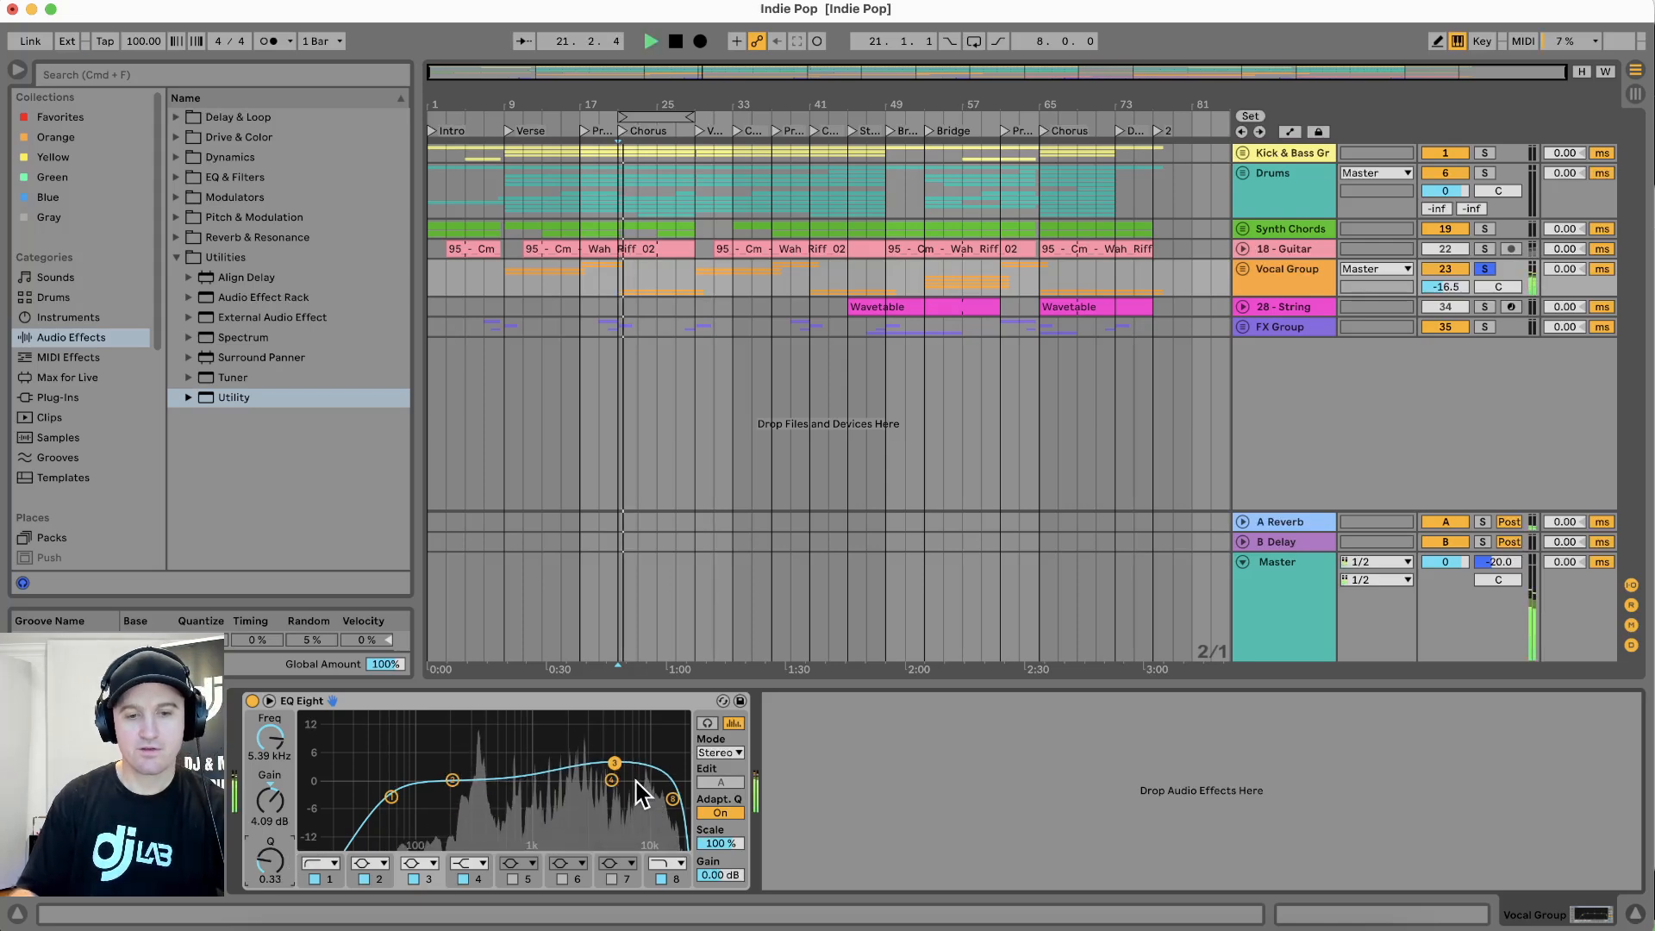
pyautogui.click(414, 880)
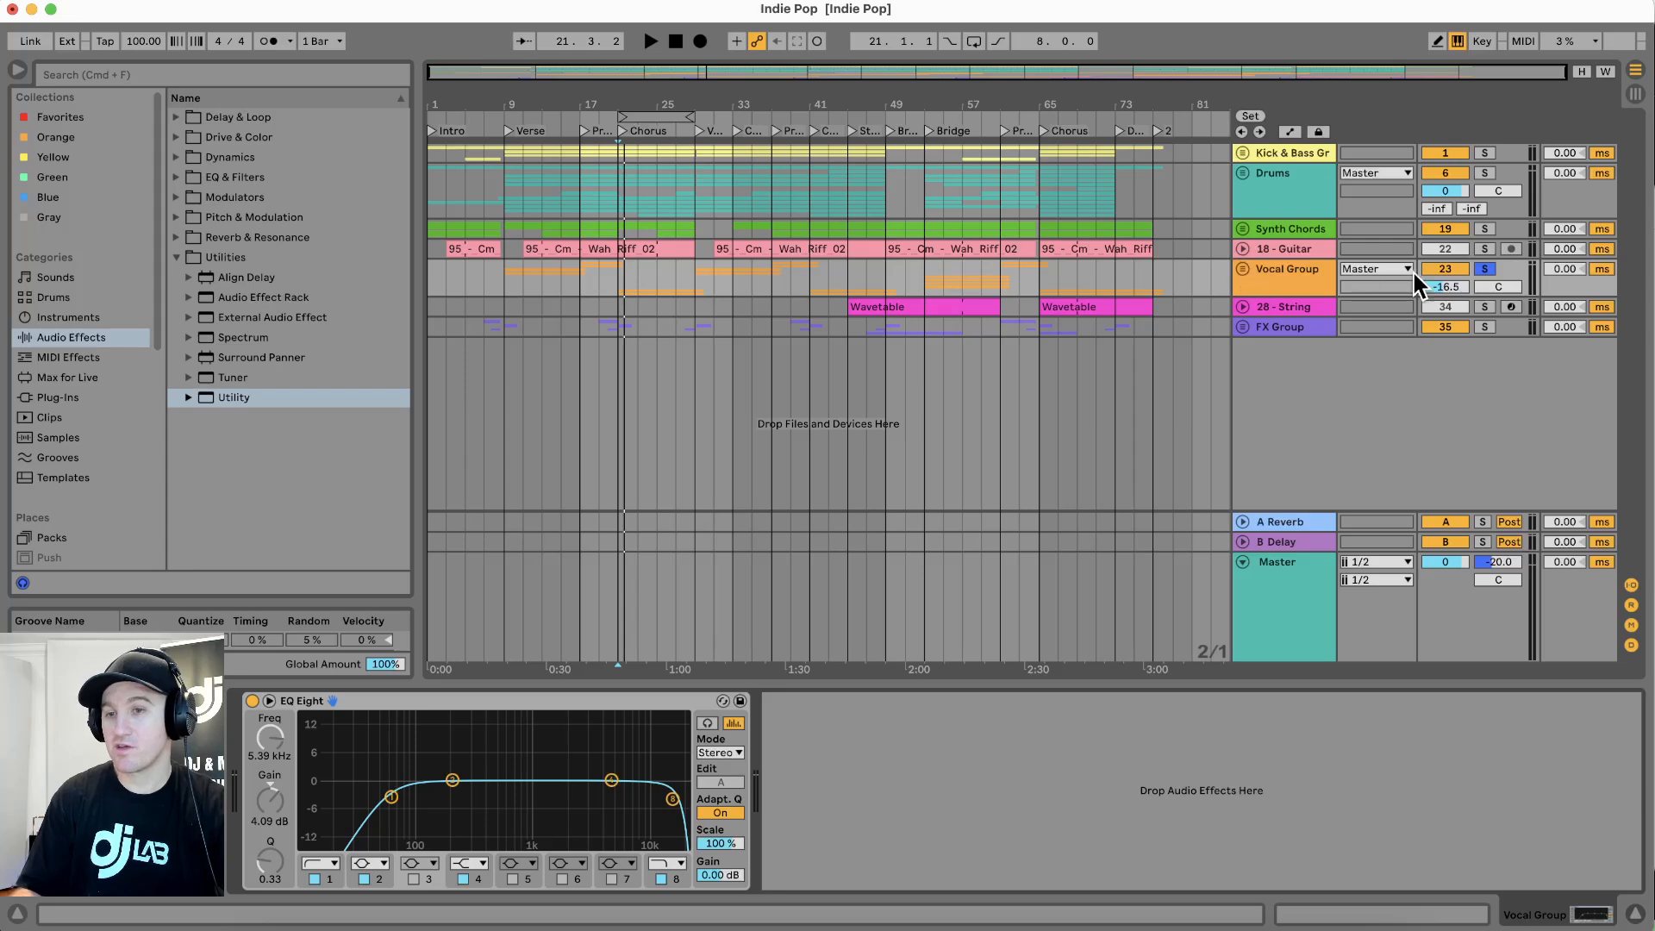
# Audition the String track soloed from bar 45 and the Bridge, unfolding it, and unsolo it to hear it in the full mix
pyautogui.click(858, 309)
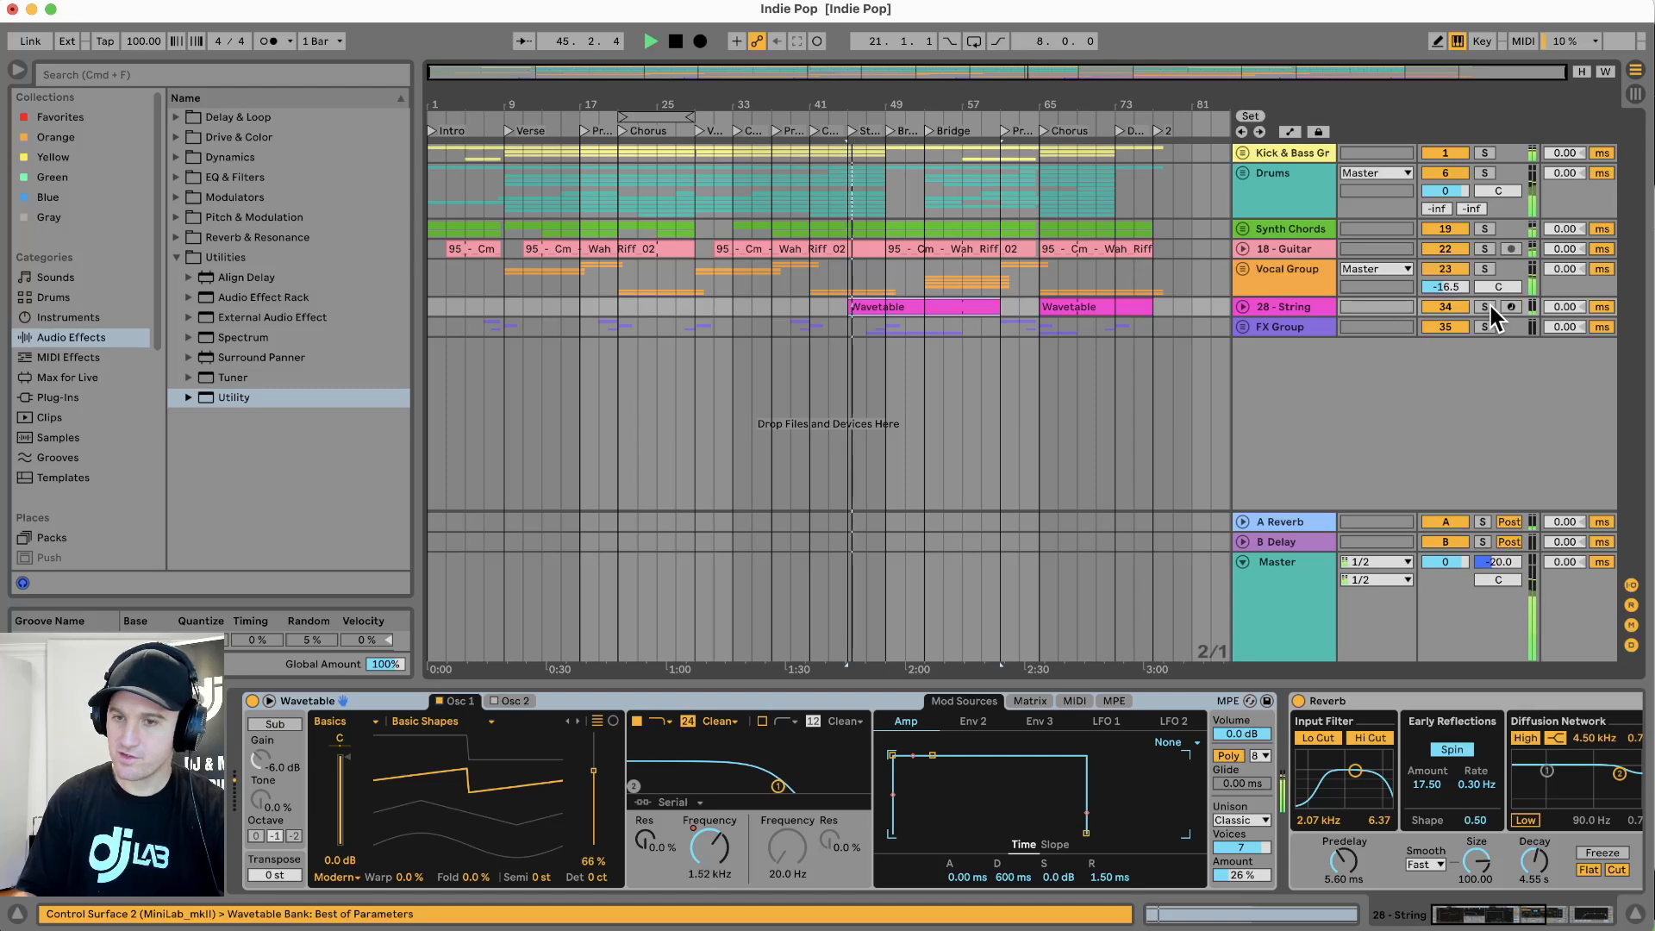
pyautogui.click(1484, 308)
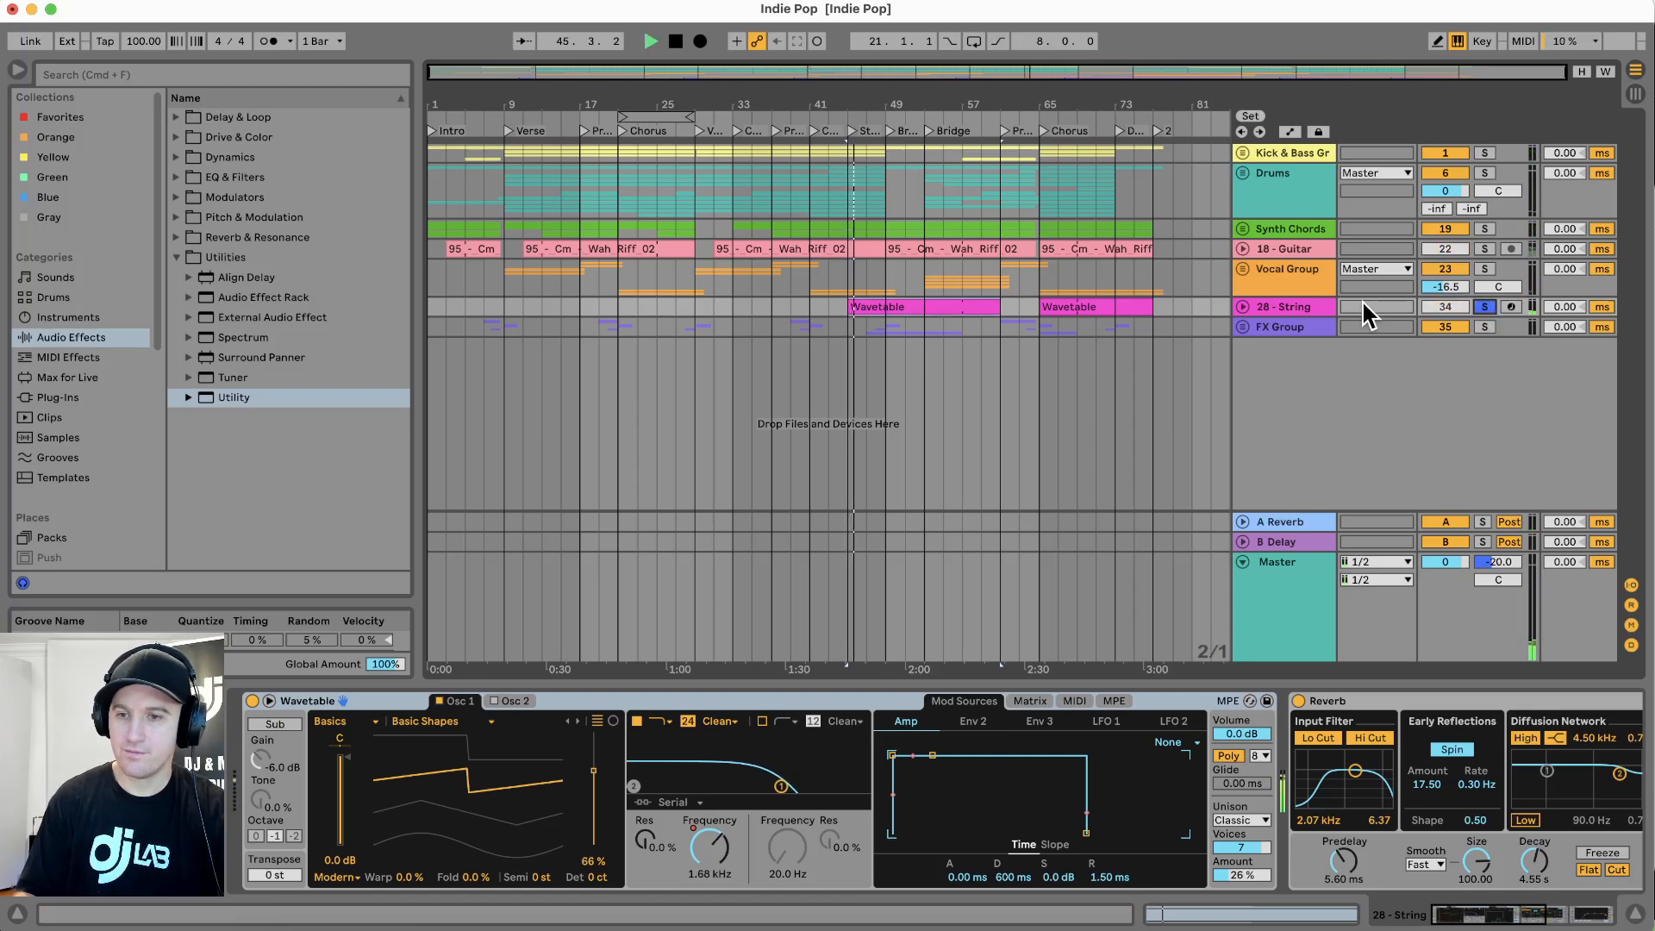
pyautogui.click(1242, 307)
pyautogui.click(905, 350)
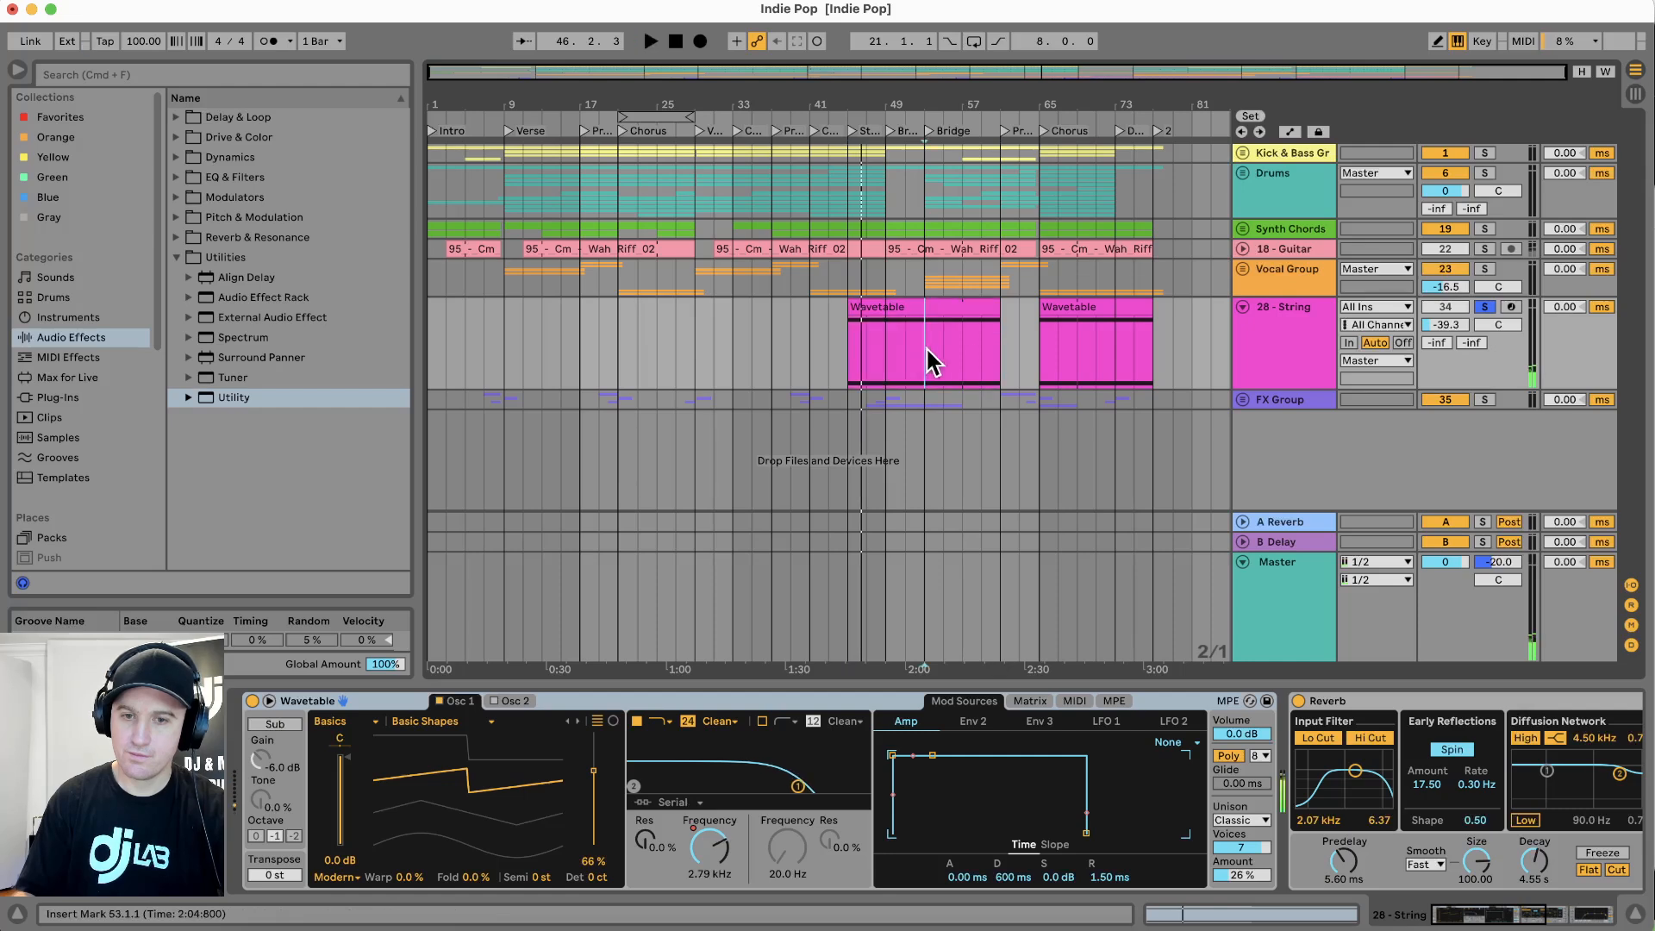
pyautogui.click(1485, 308)
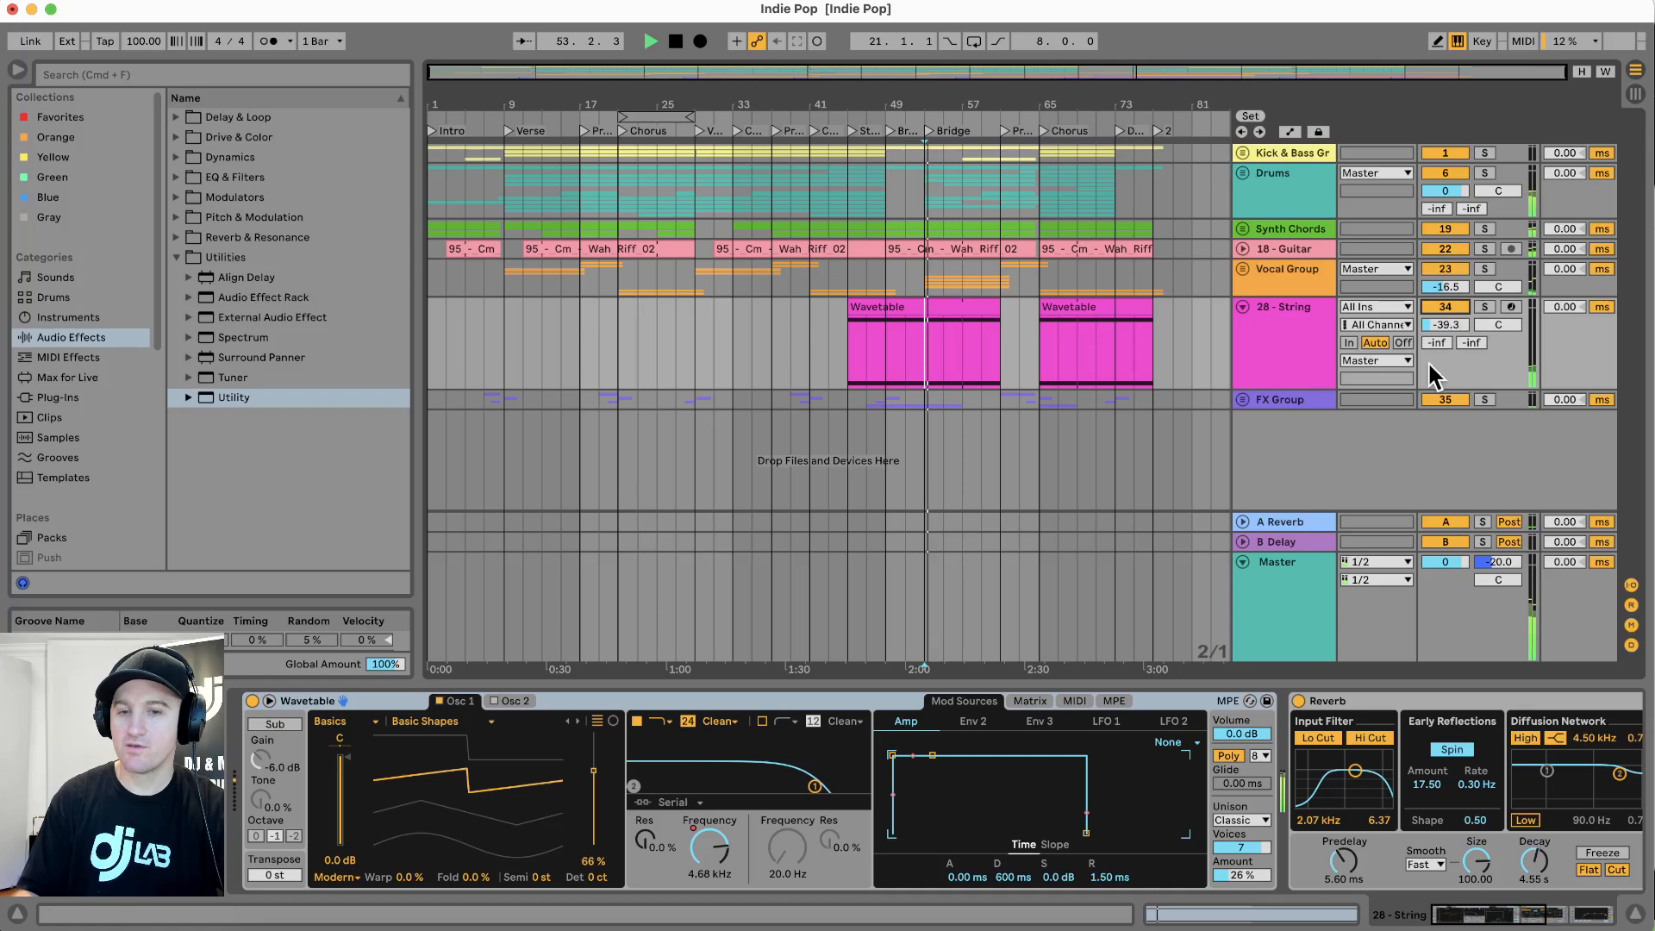
pyautogui.press('space')
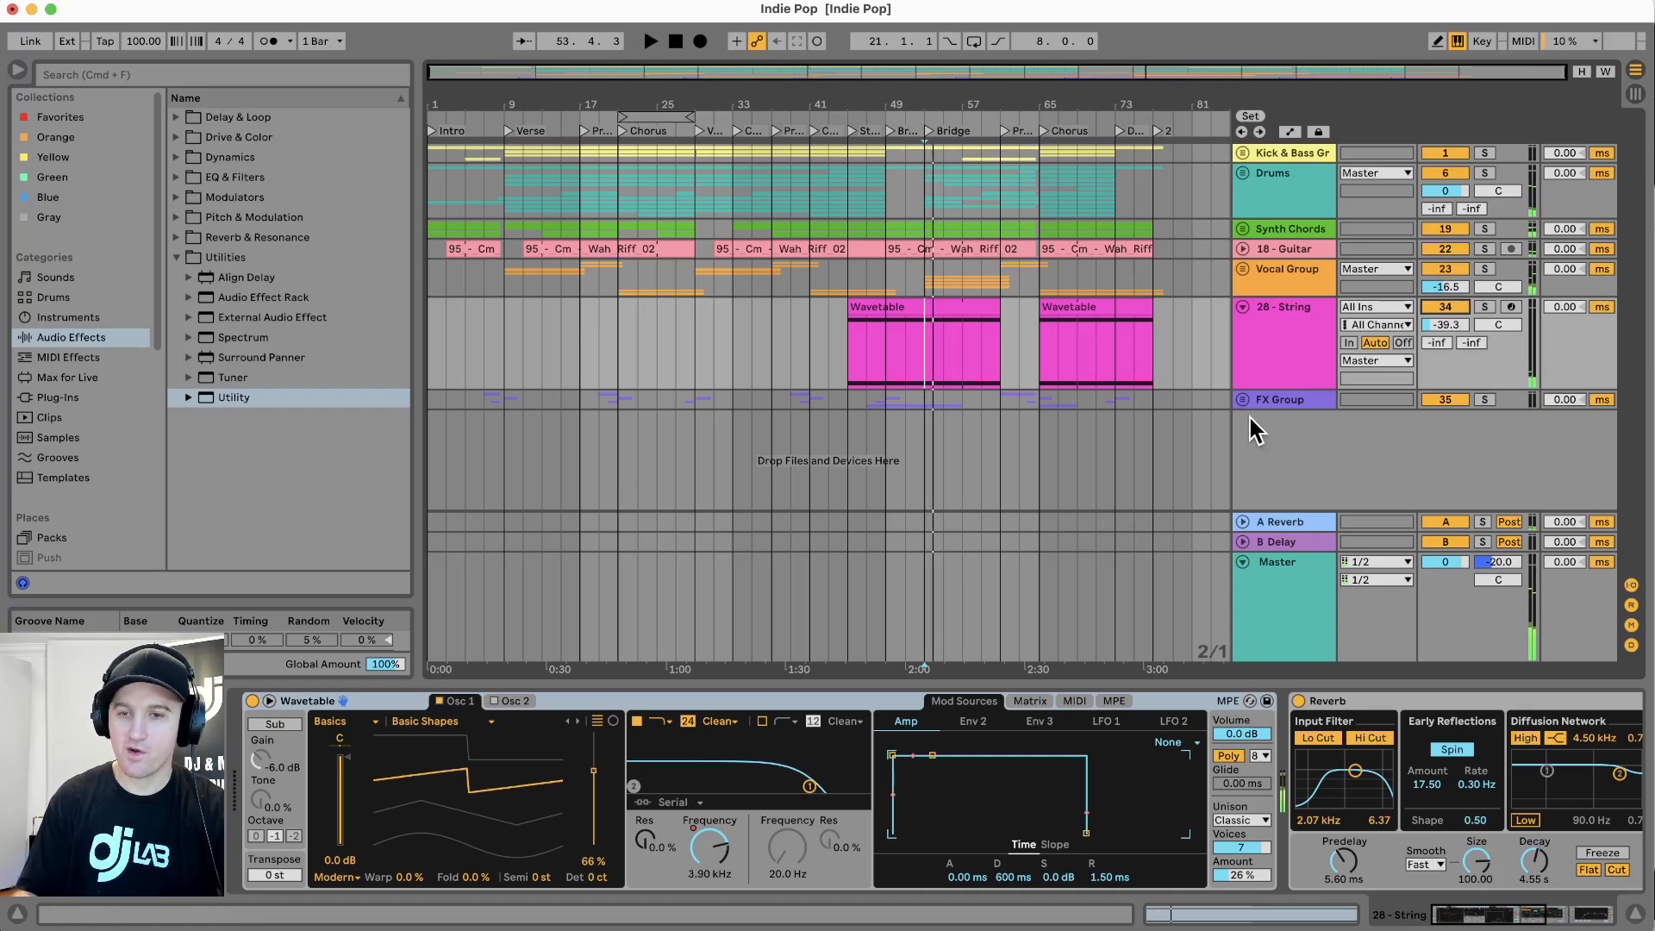
# Unfold the FX Group and add an EQ Eight to it
pyautogui.click(1241, 399)
pyautogui.click(1295, 451)
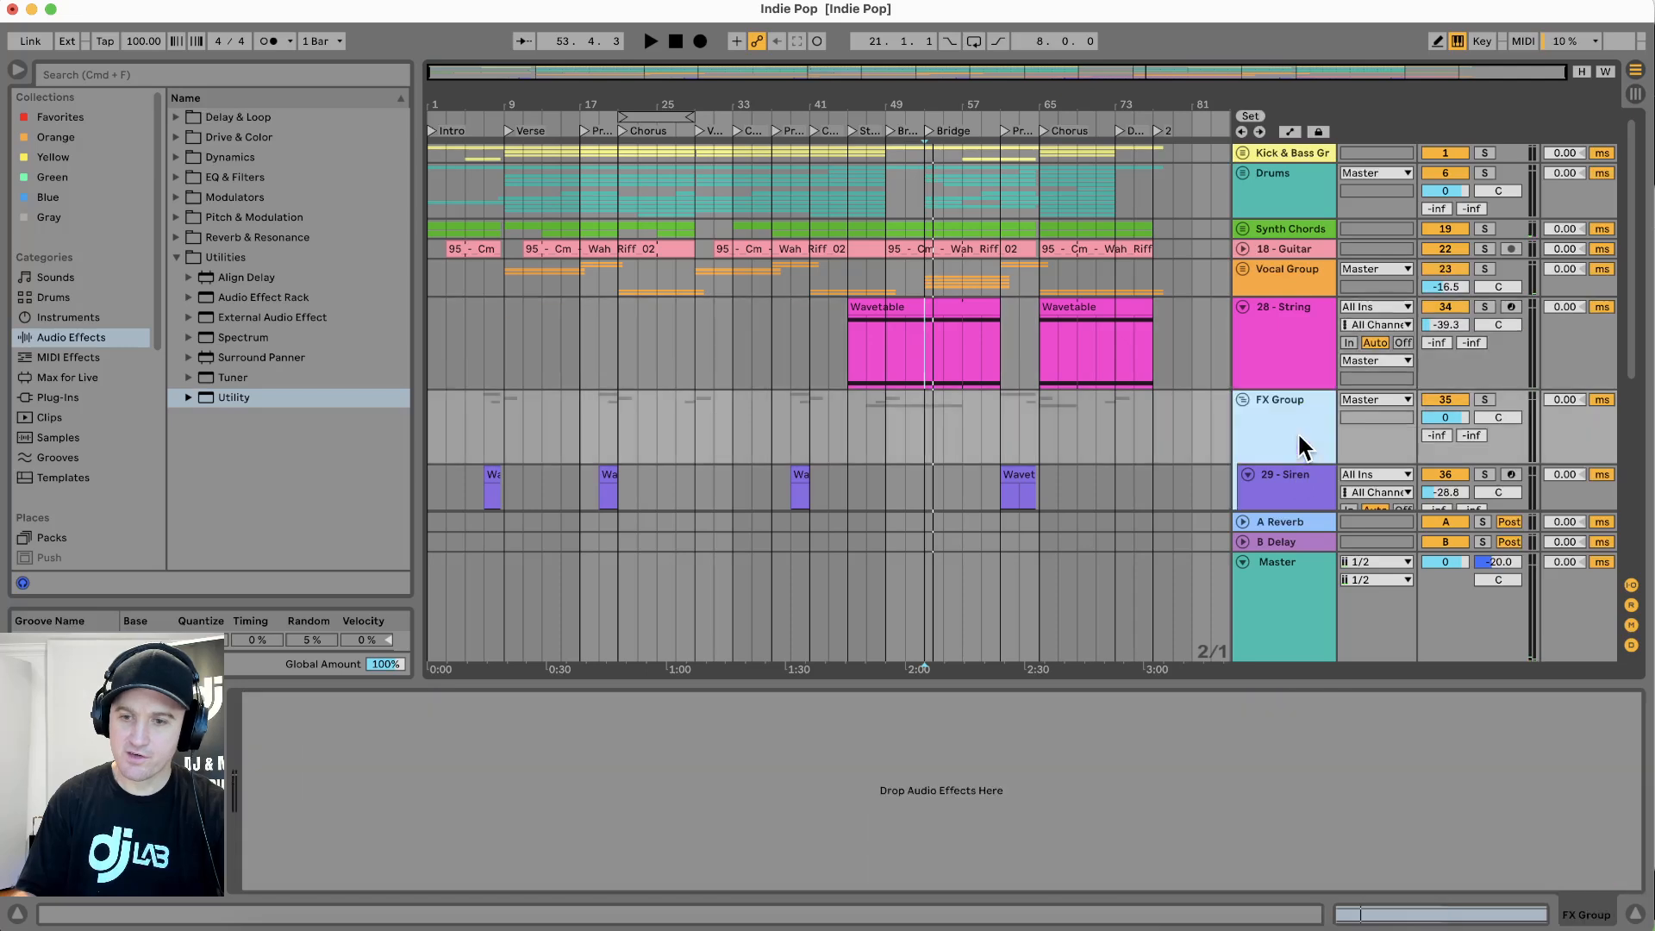
pyautogui.click(177, 179)
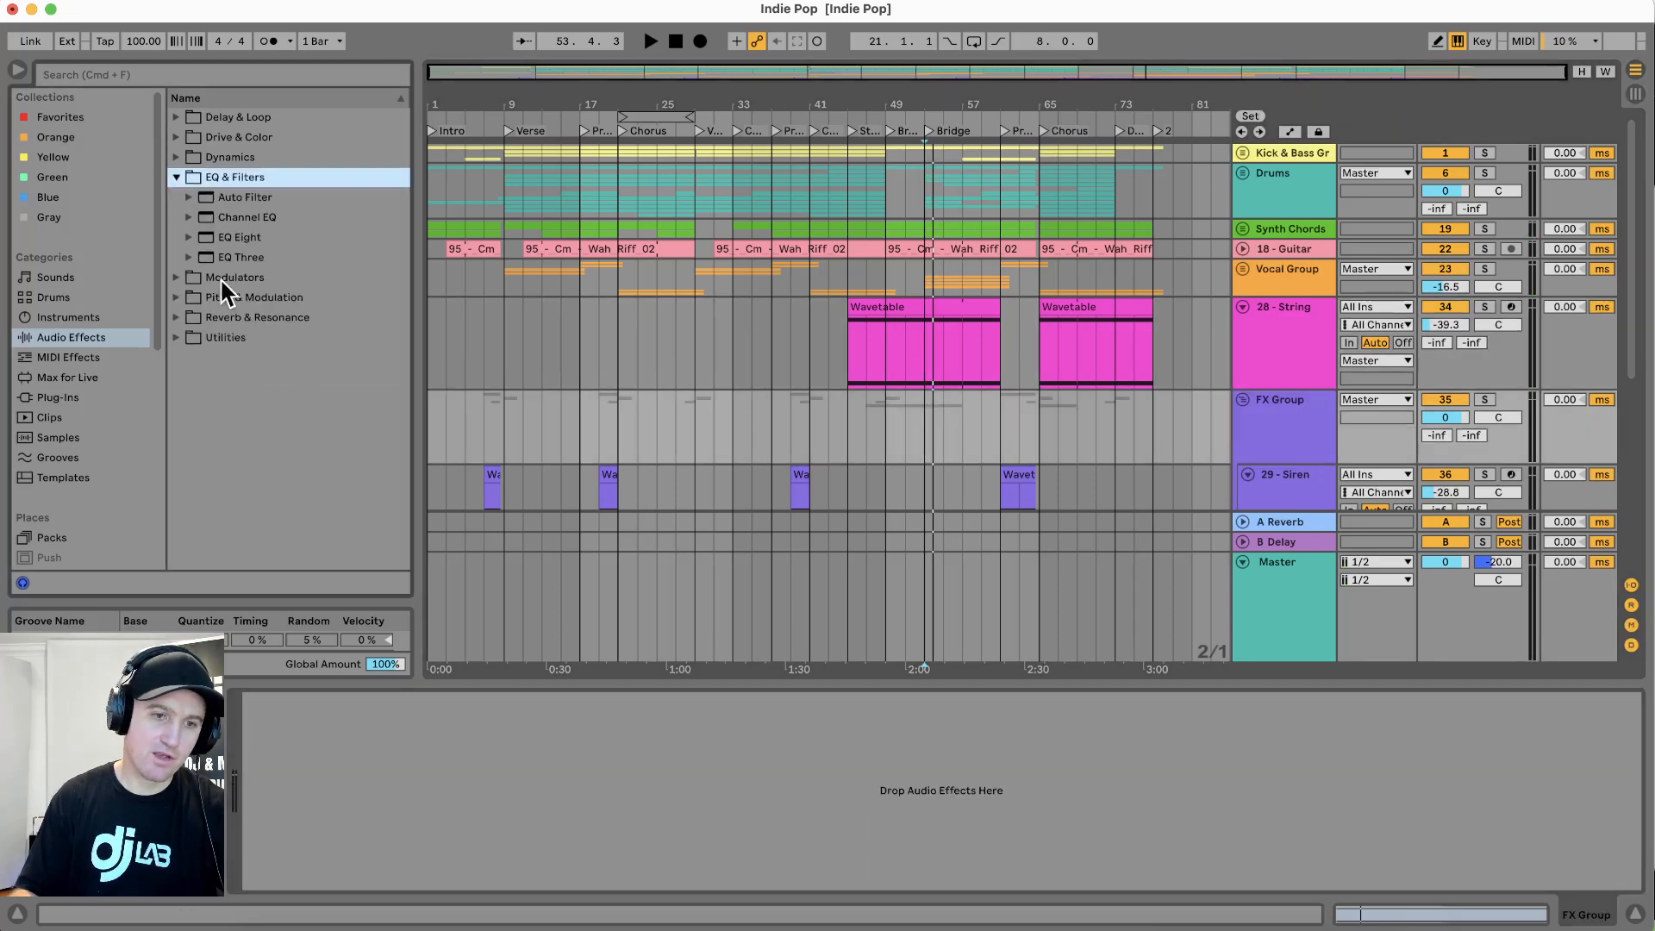
pyautogui.moveTo(231, 245); pyautogui.dragTo(1287, 437)
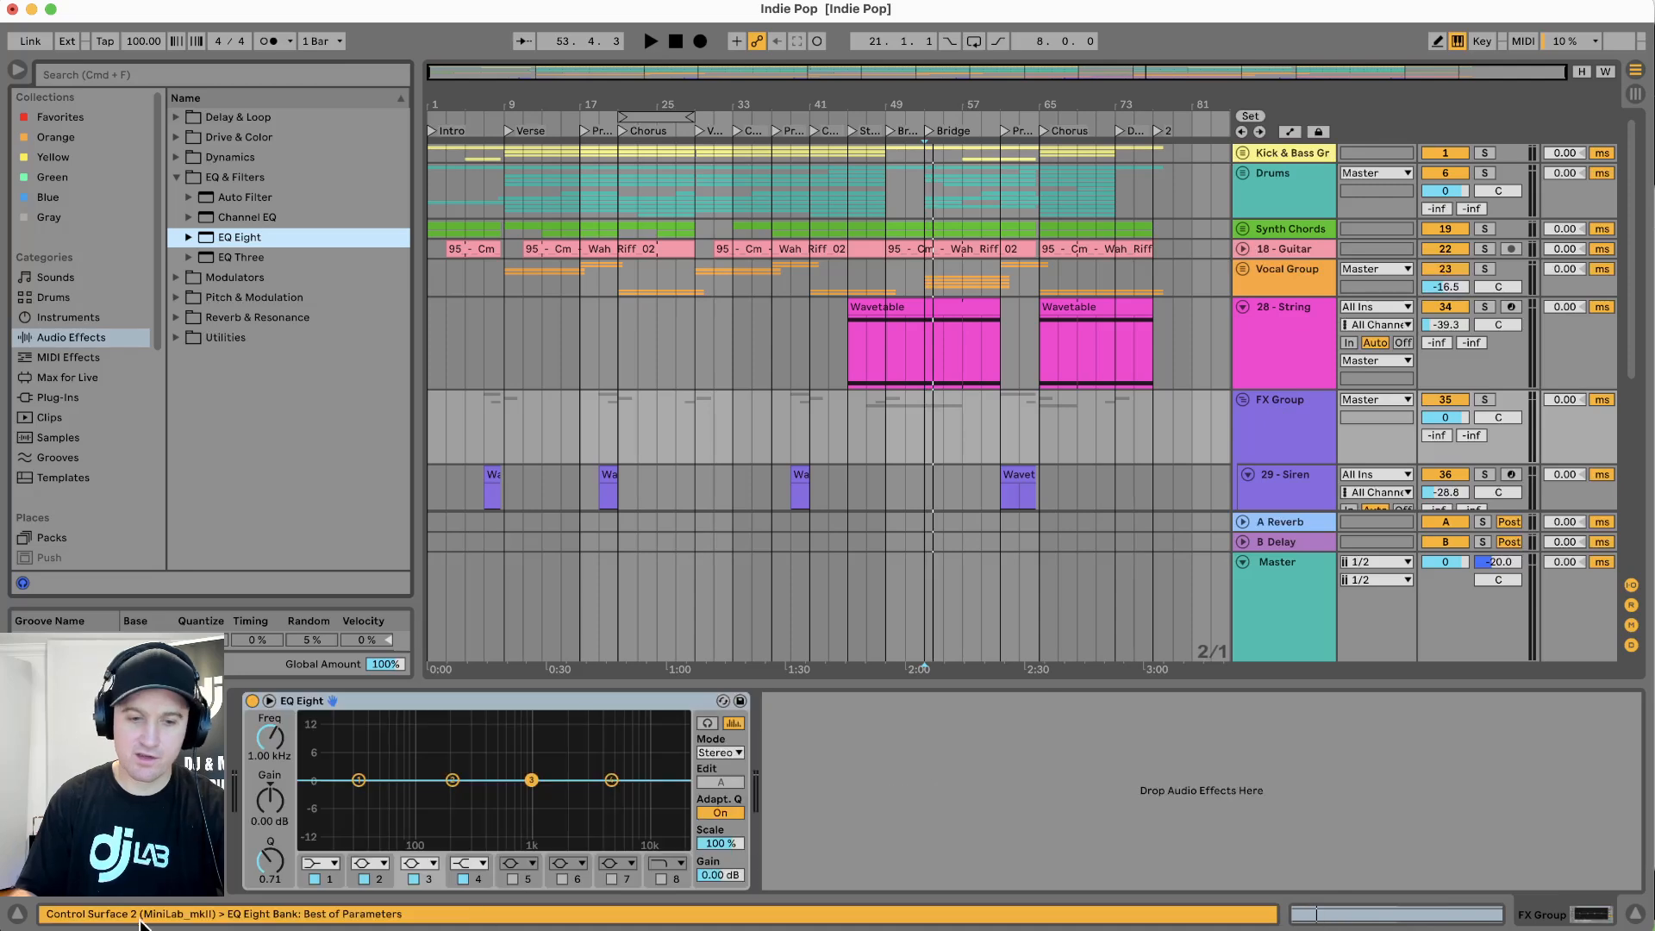
# Turn band 1 of the FX Group's EQ Eight into a low cut at 166 Hz
pyautogui.click(333, 865)
pyautogui.click(333, 852)
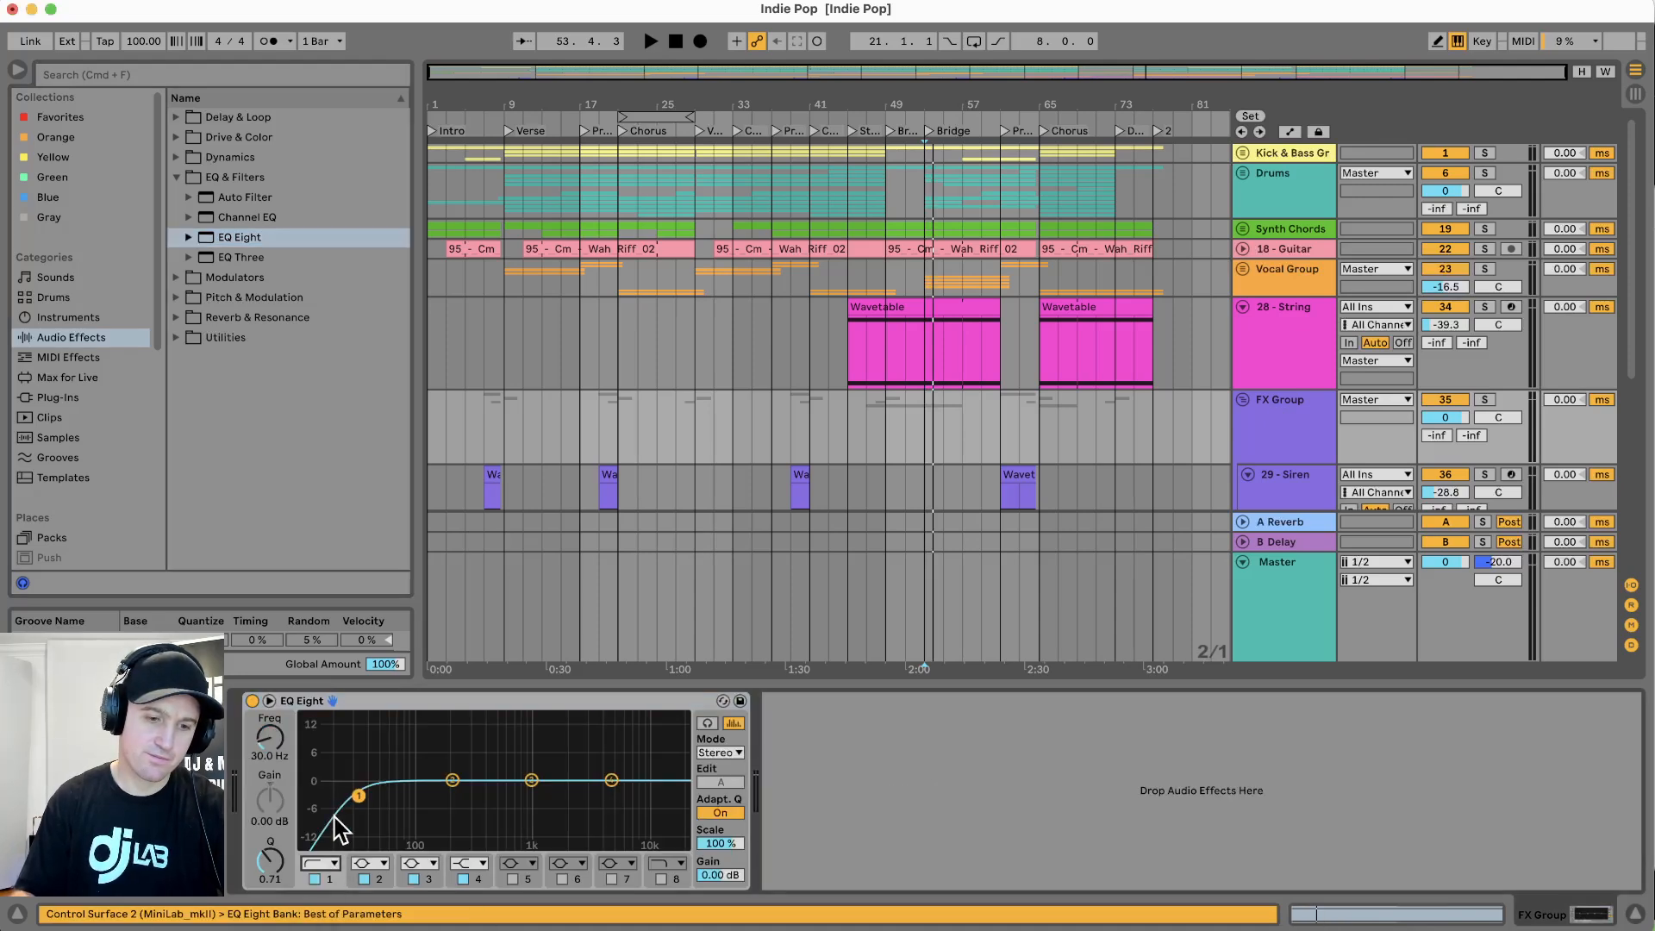
pyautogui.moveTo(275, 737)
pyautogui.mouseDown()
pyautogui.moveTo(274, 711)
pyautogui.moveTo(273, 727)
pyautogui.mouseUp()
pyautogui.press('space')
pyautogui.press('space')
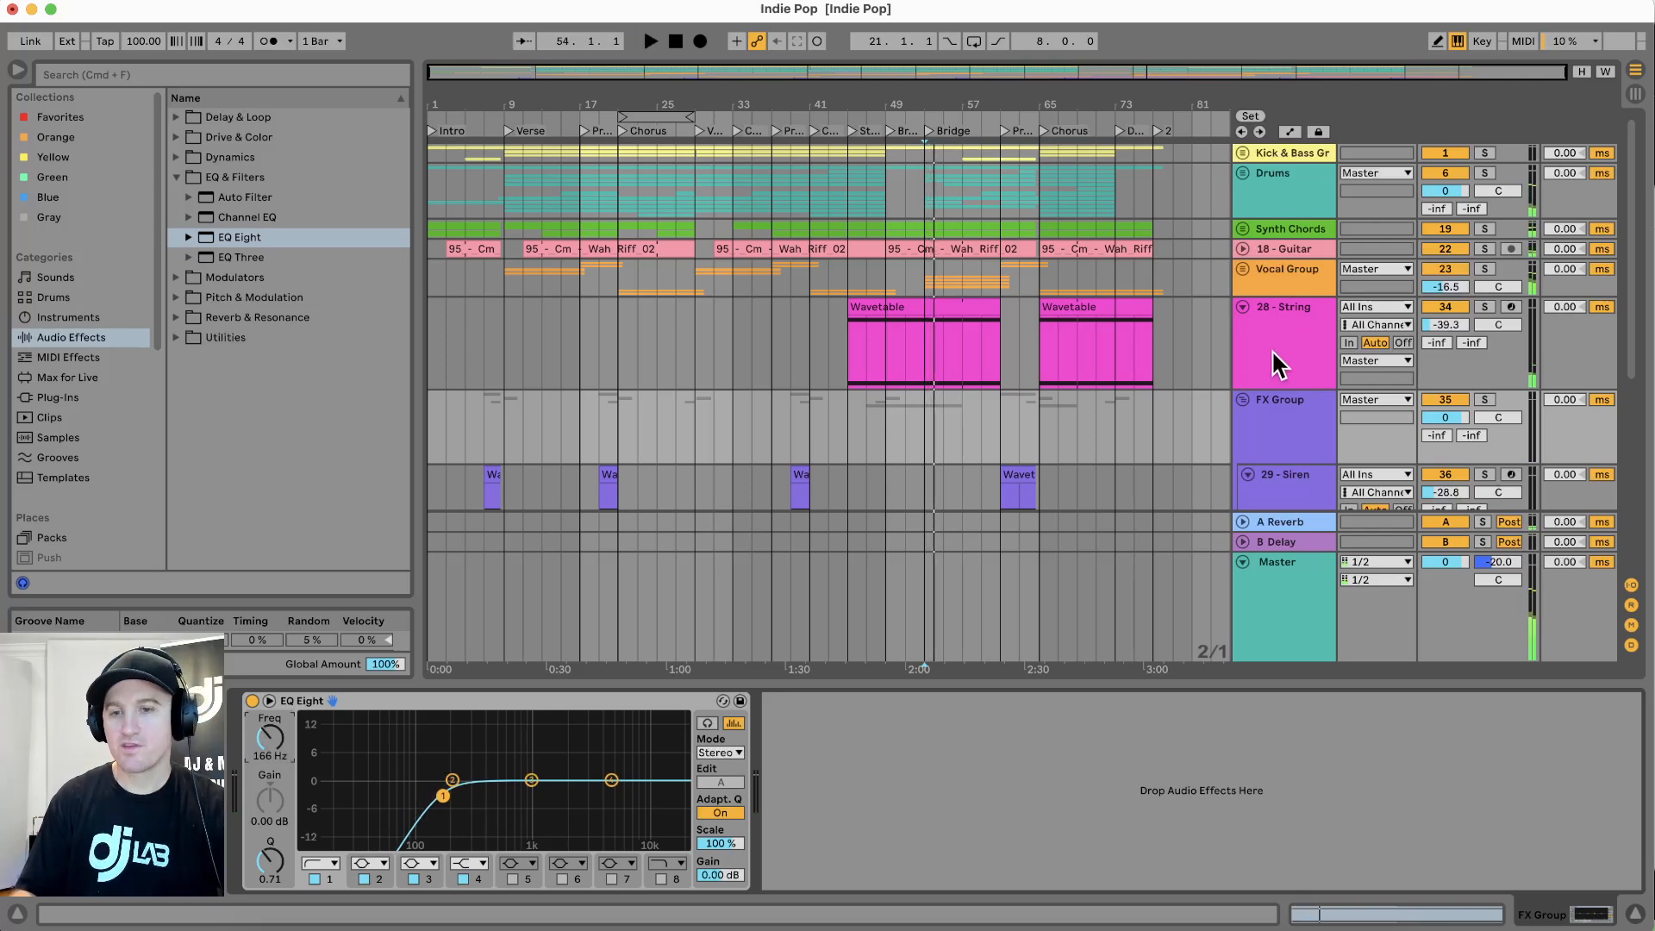
# Play from the last Siren clip into the Chorus and compare the FX Group with its EQ Eight off and on
pyautogui.scroll(-5, 860, 420)
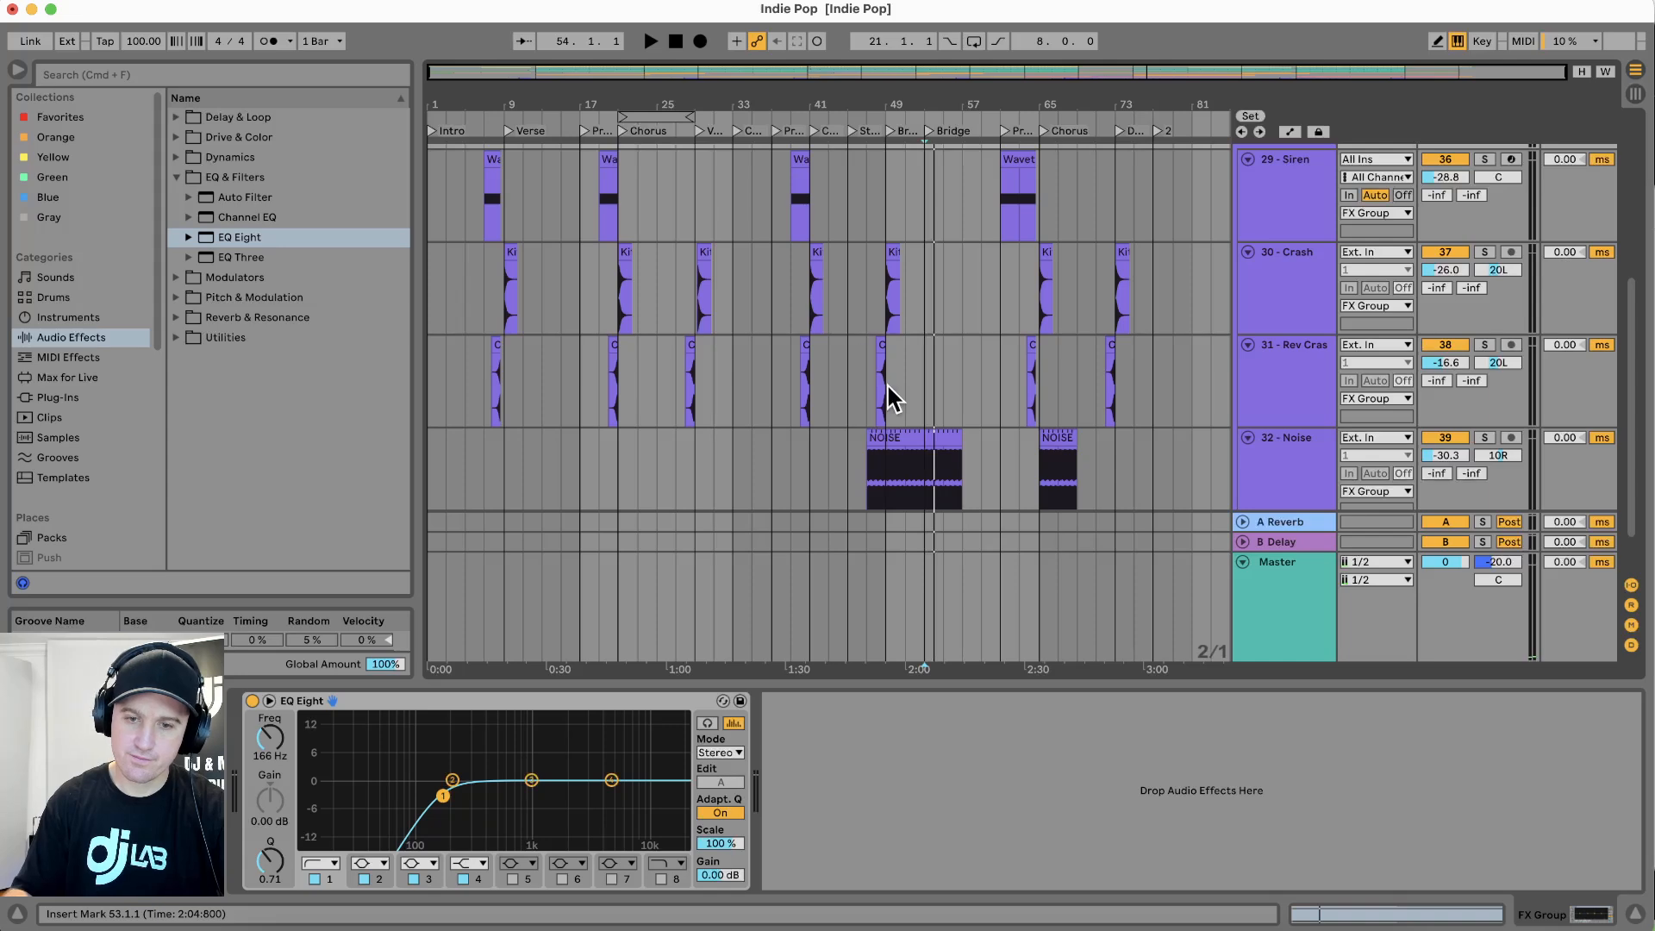
pyautogui.click(1027, 171)
pyautogui.press('space')
pyautogui.click(1296, 572)
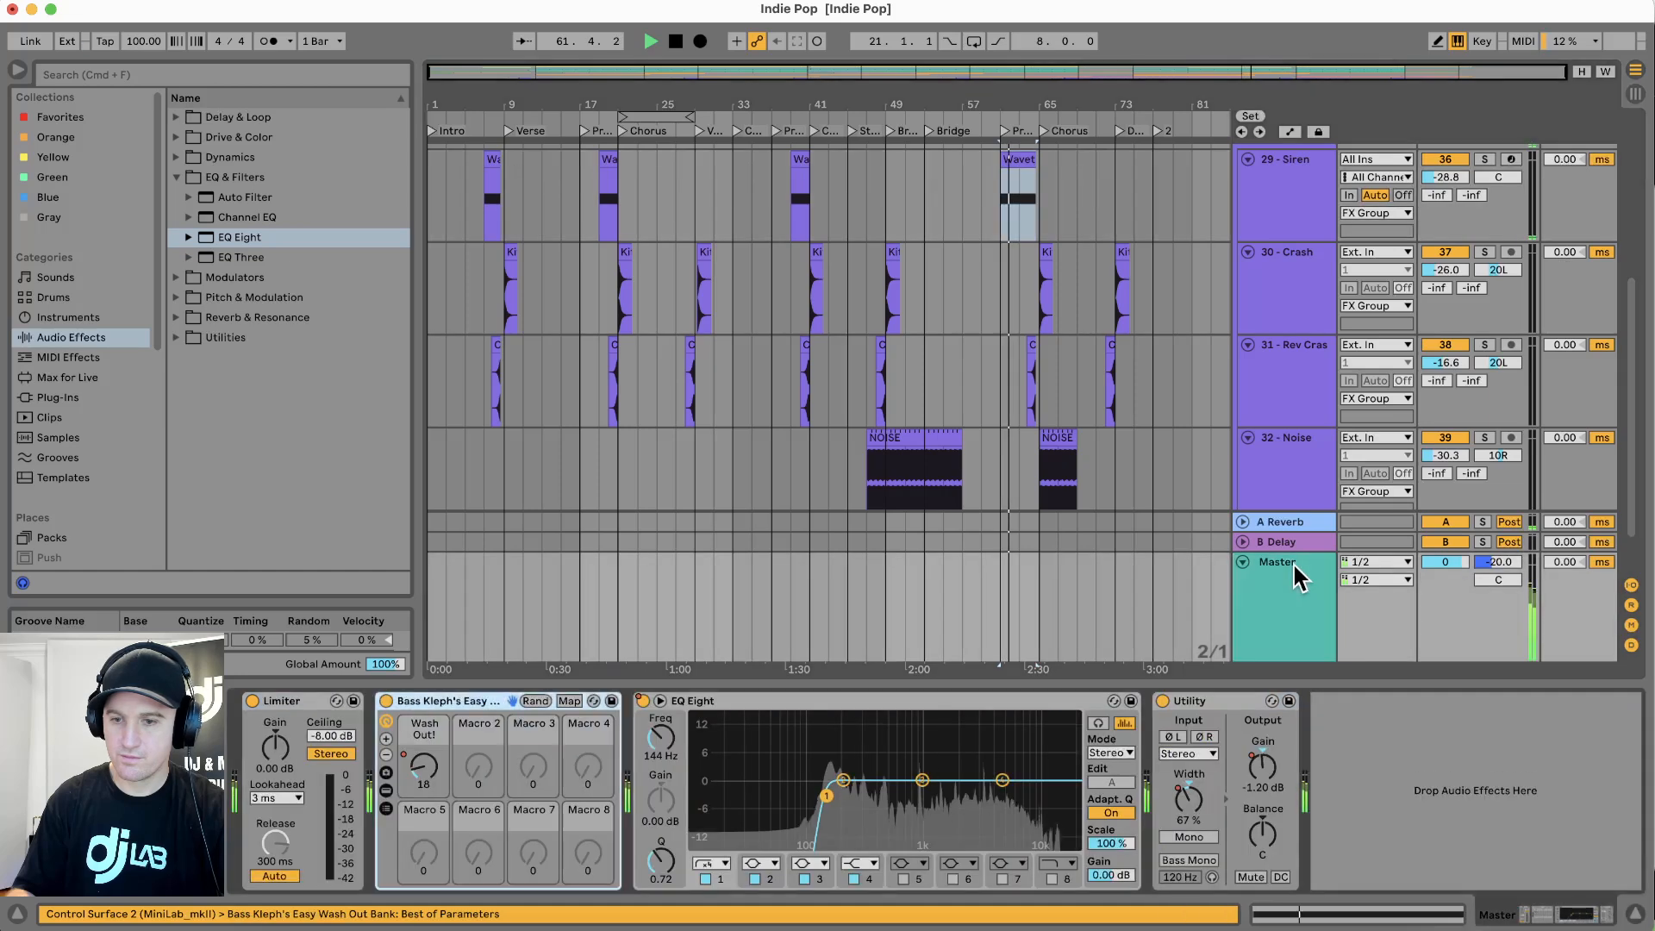
pyautogui.scroll(-1, 1289, 181)
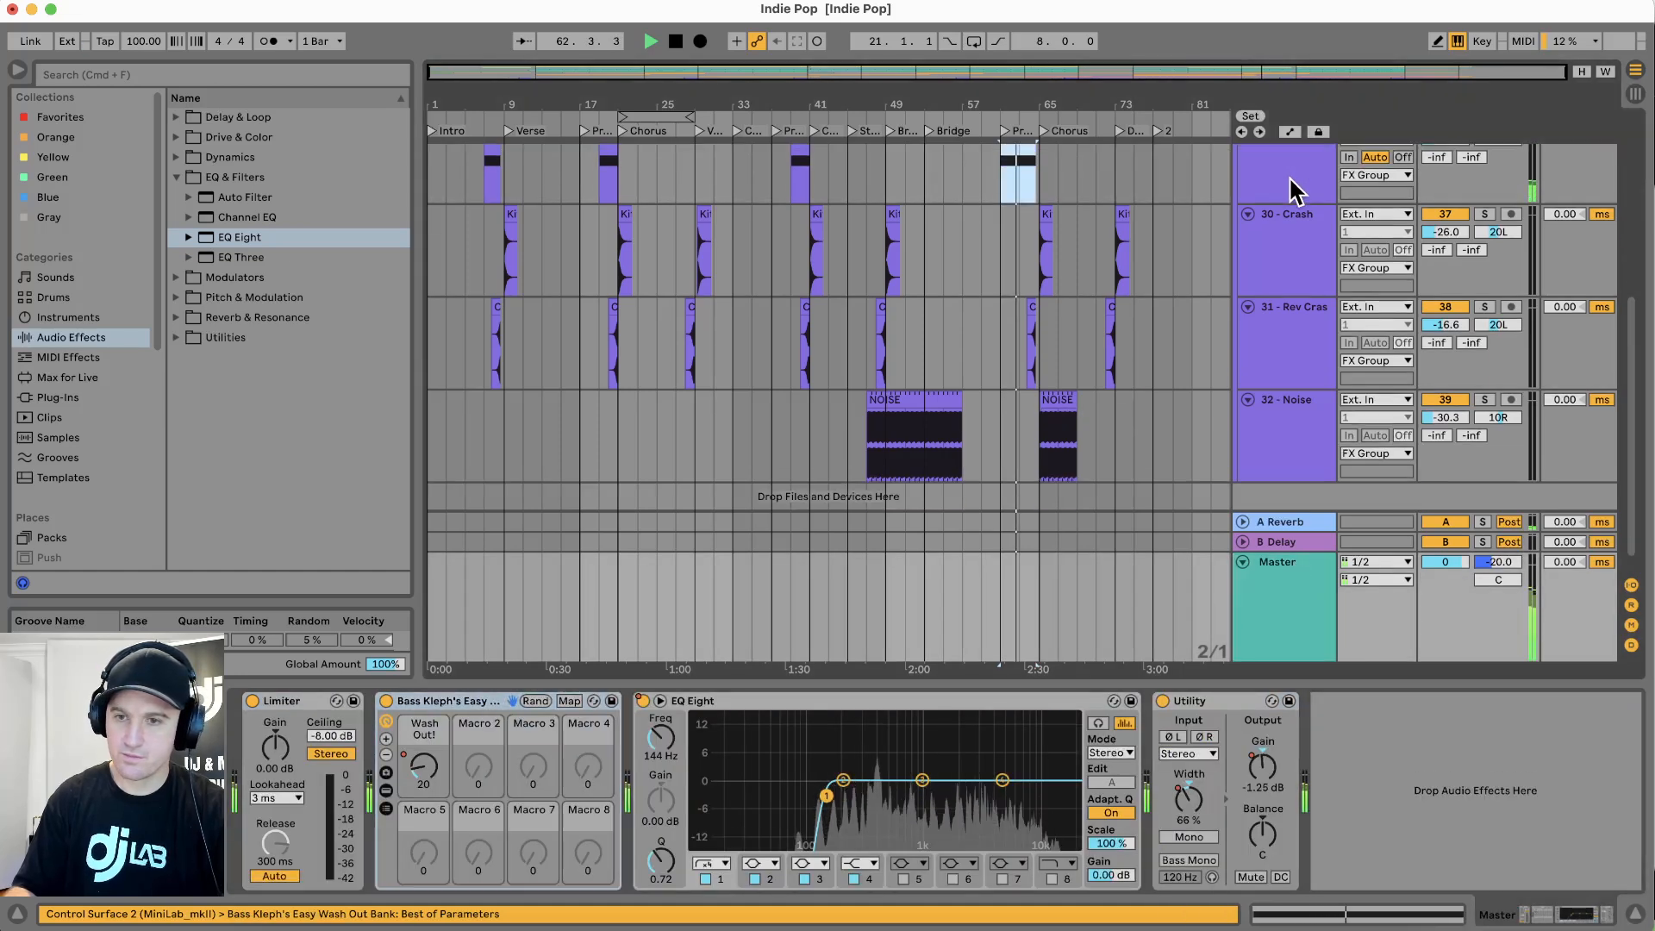
pyautogui.scroll(4, 1296, 190)
pyautogui.click(1271, 220)
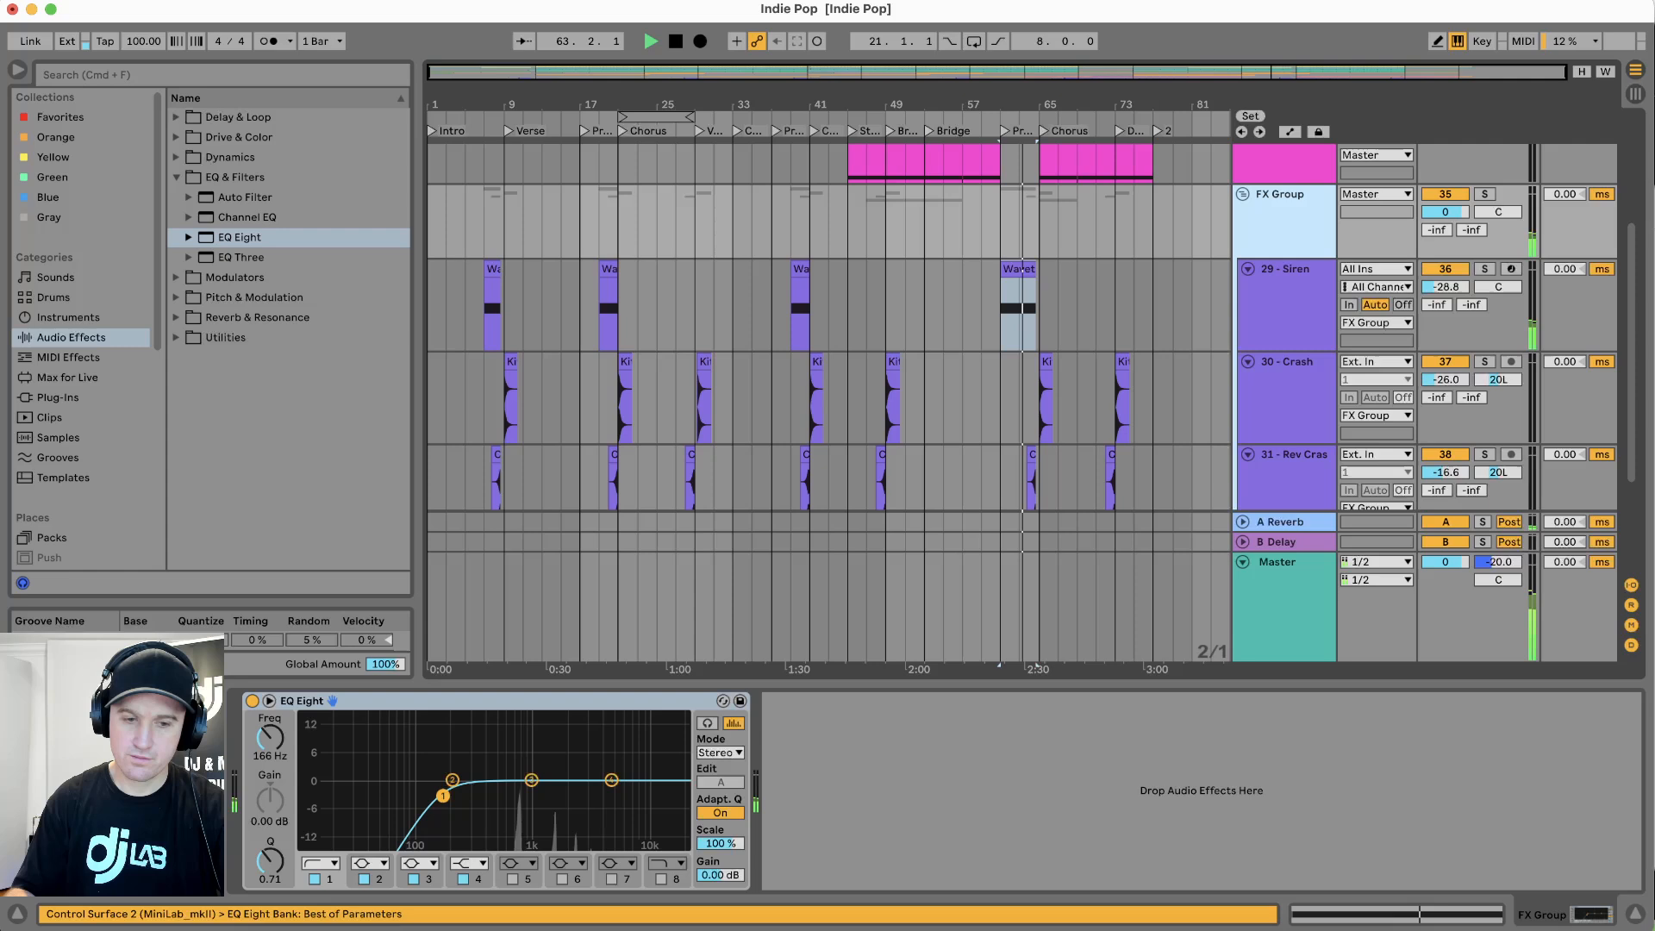
pyautogui.click(253, 702)
pyautogui.click(253, 702)
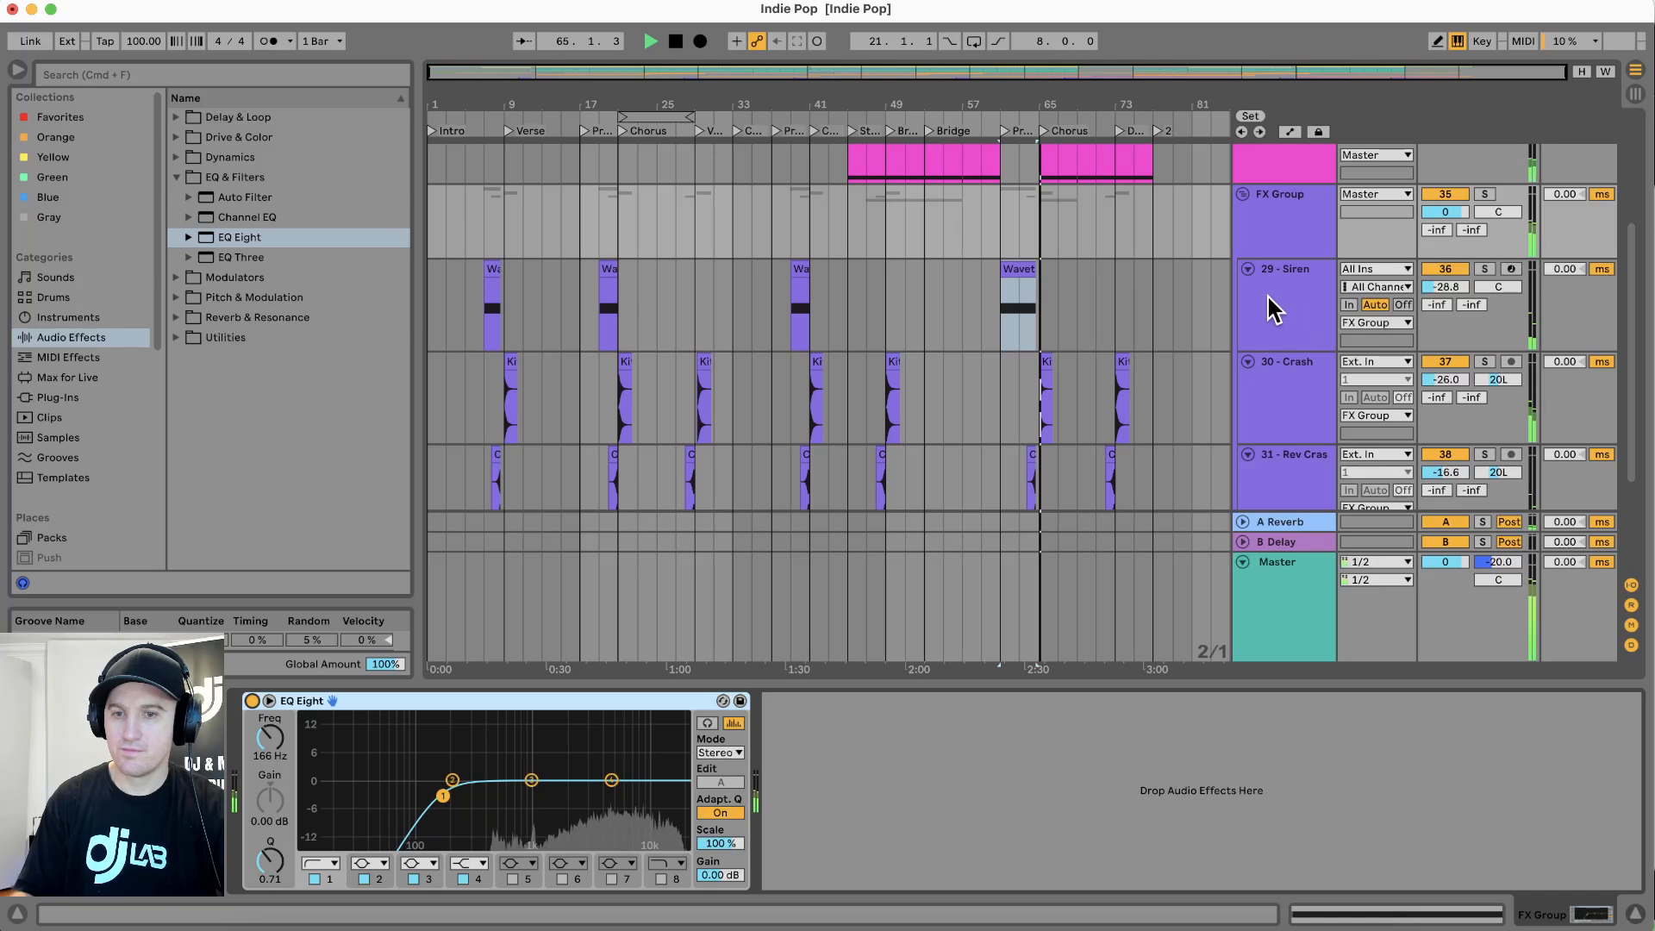
pyautogui.press('space')
# Fold the FX Group and the String track, and check the effects on the Drums group and the Master
pyautogui.click(1242, 195)
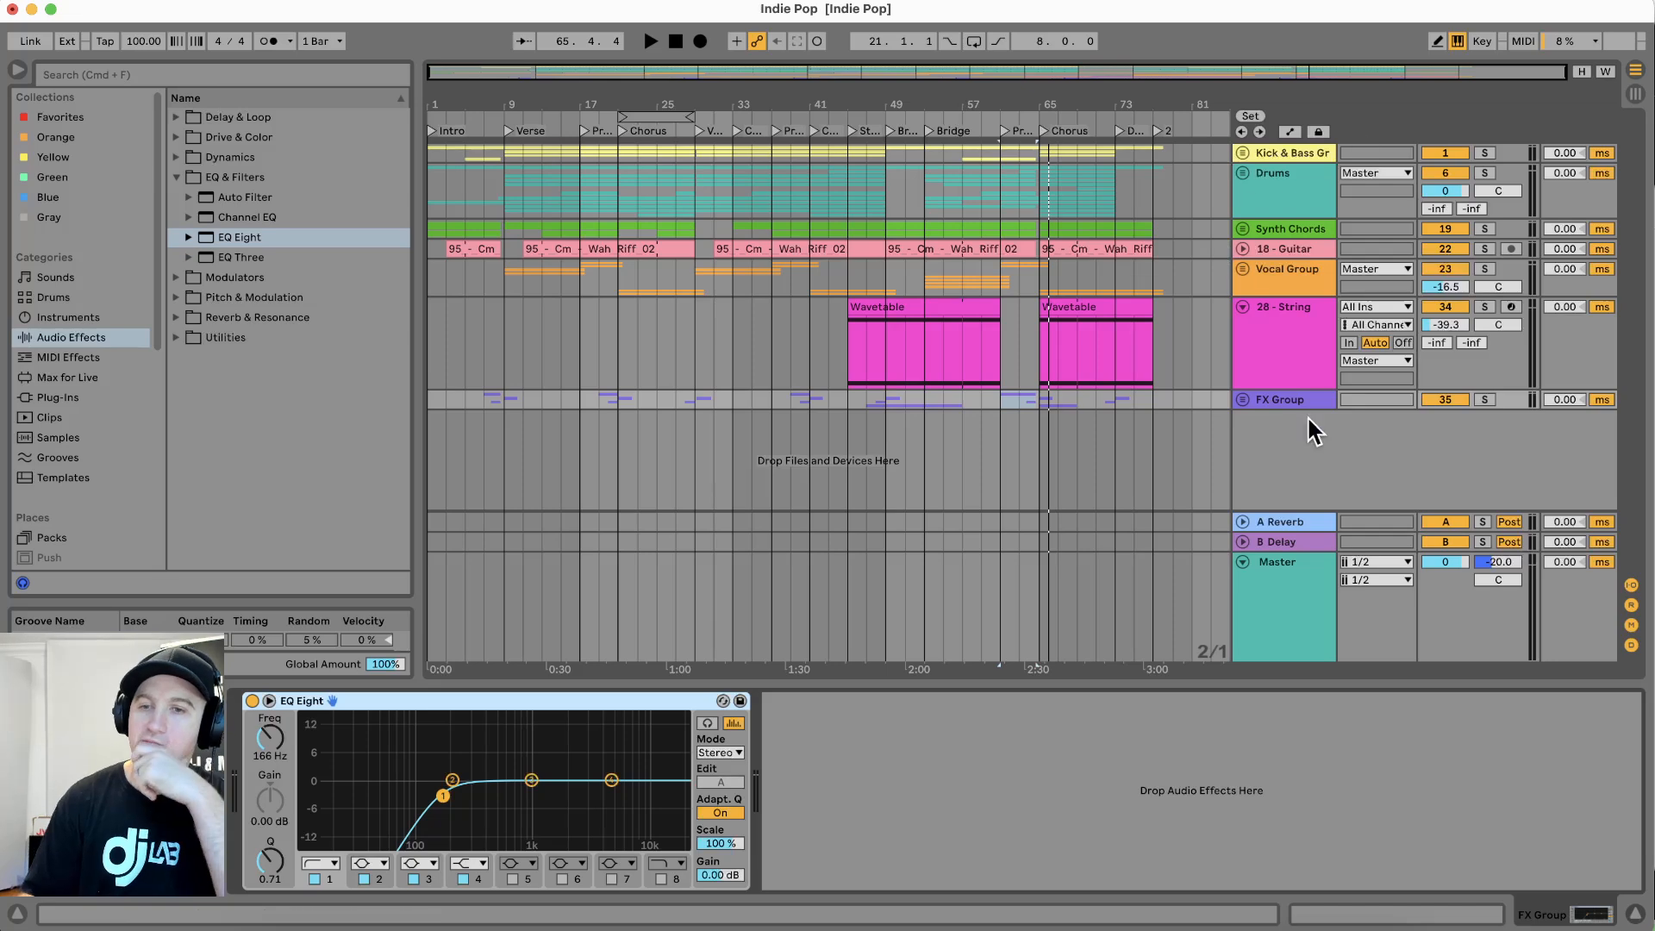
pyautogui.click(1241, 307)
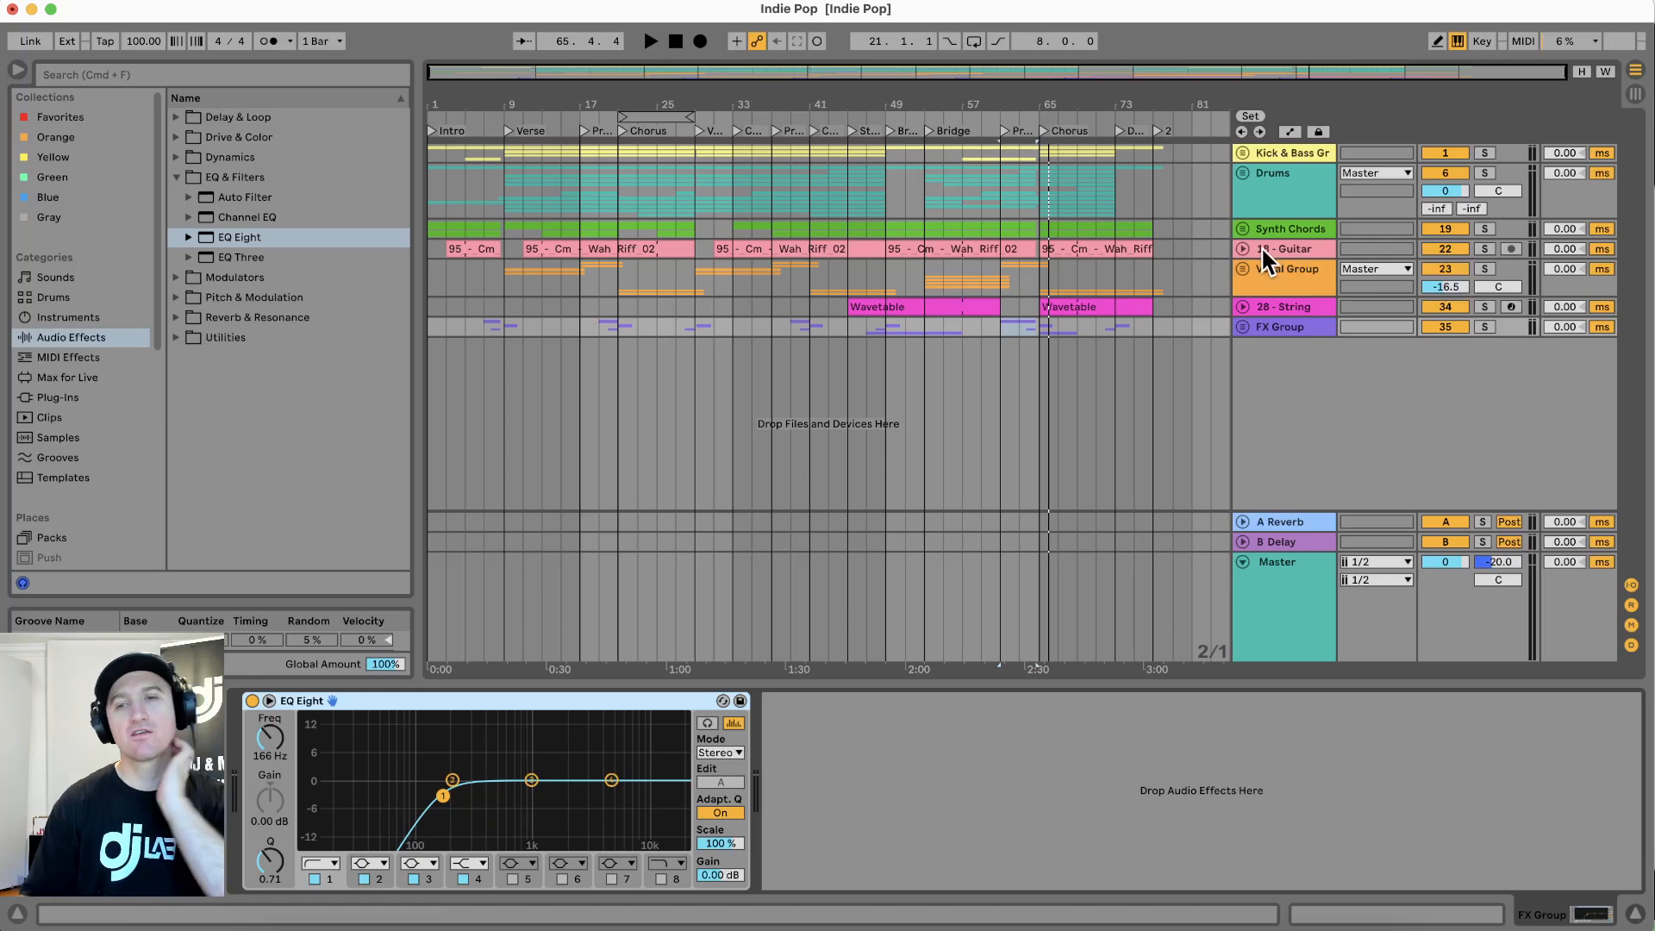
pyautogui.click(1298, 195)
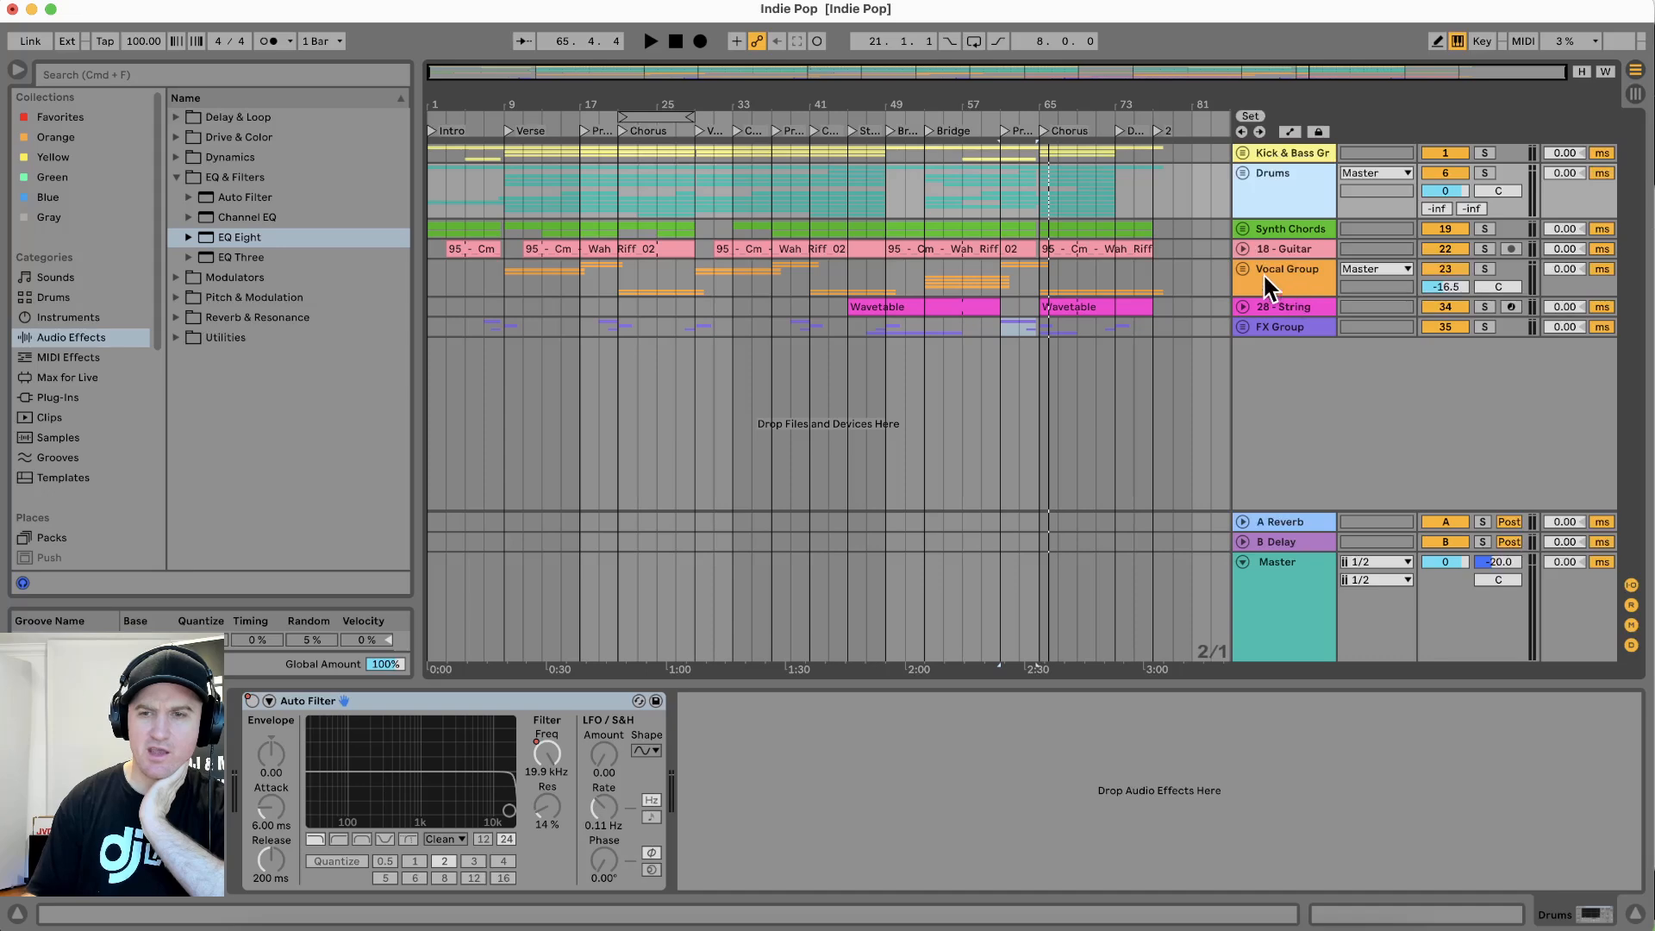
pyautogui.click(1291, 600)
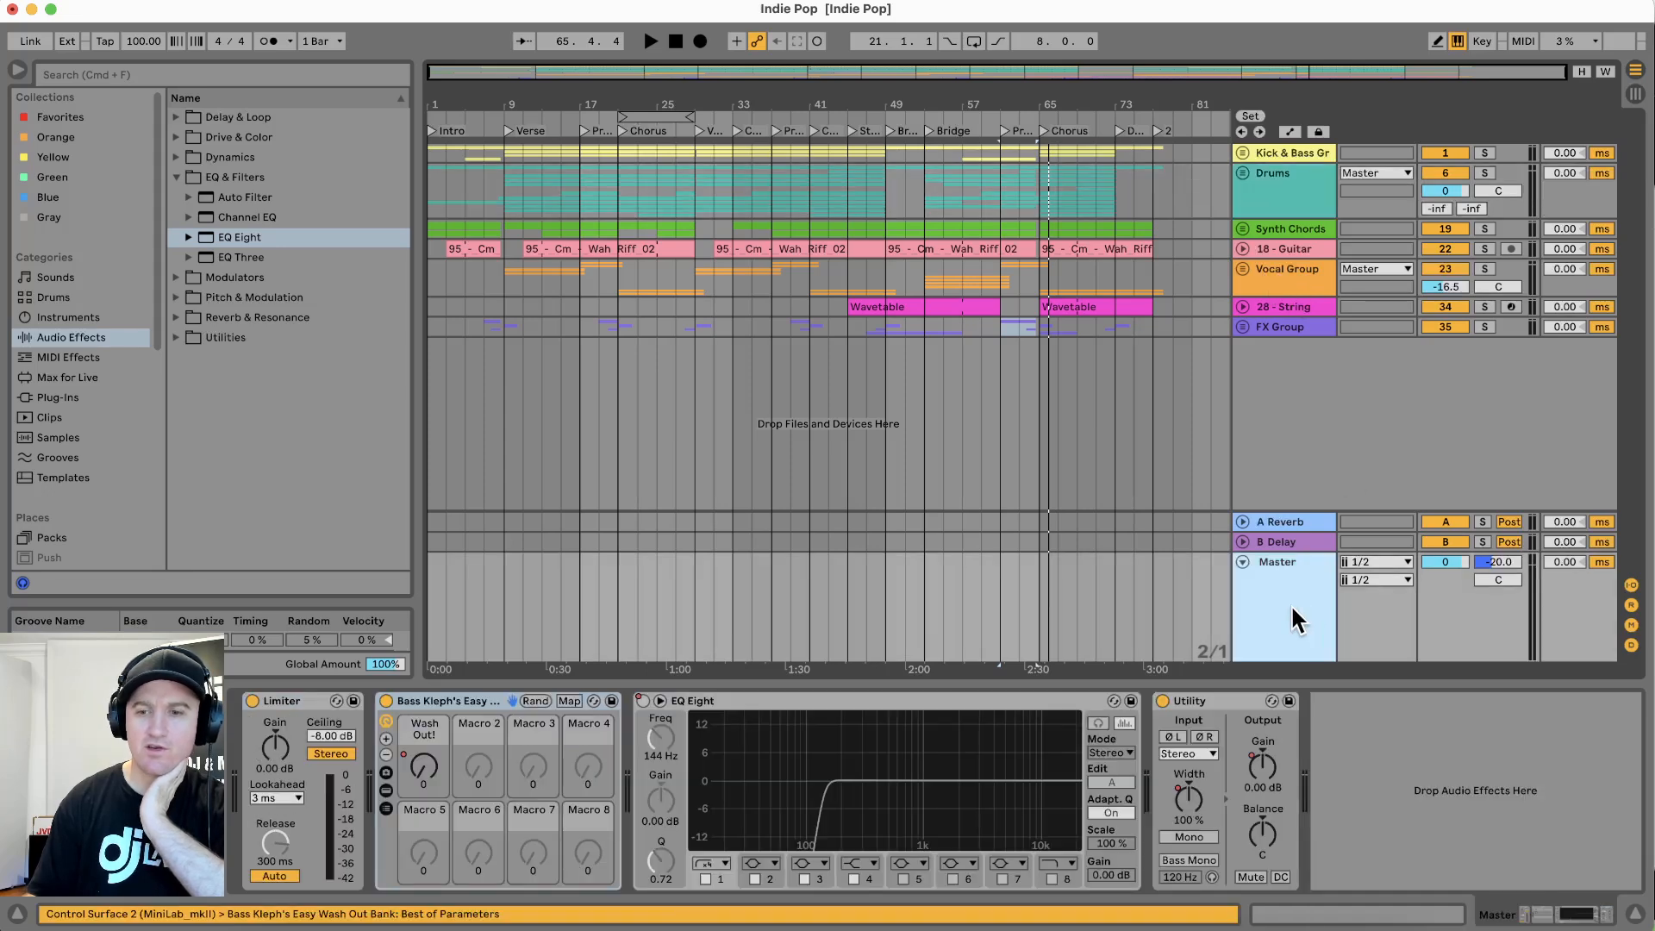
pyautogui.click(1290, 197)
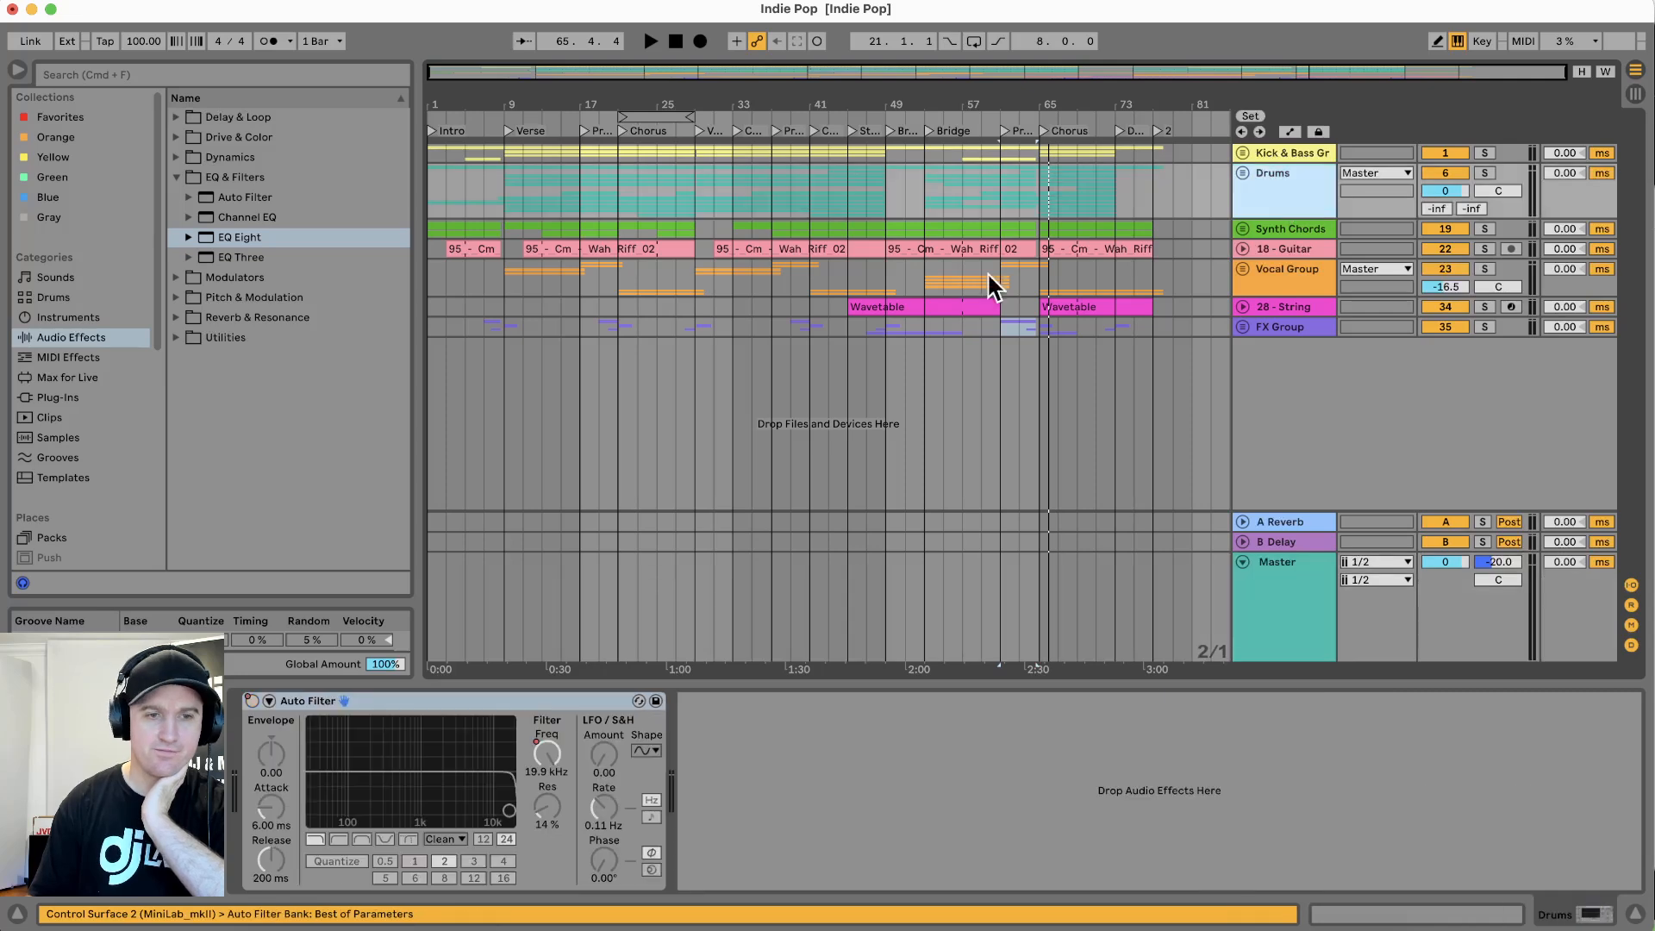
# Unfold the Kick & Bass Group and play the Bass soloed from bar 65 to check its sidechain Compressor
pyautogui.click(1245, 153)
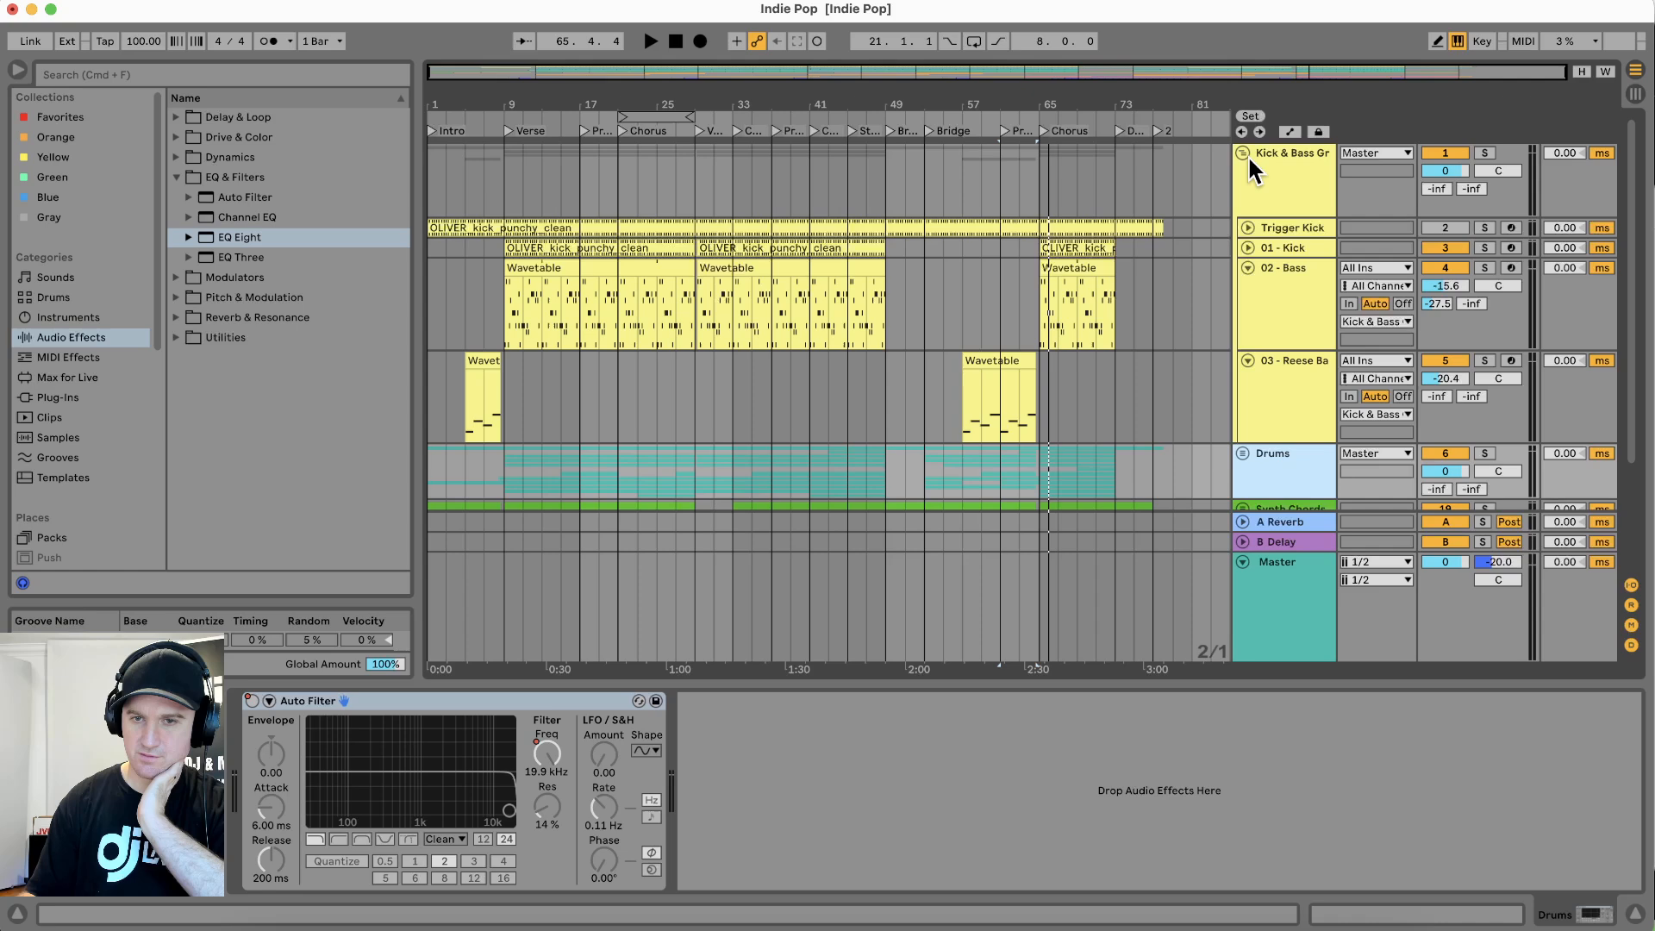
pyautogui.click(1064, 264)
pyautogui.click(1484, 267)
pyautogui.press('space')
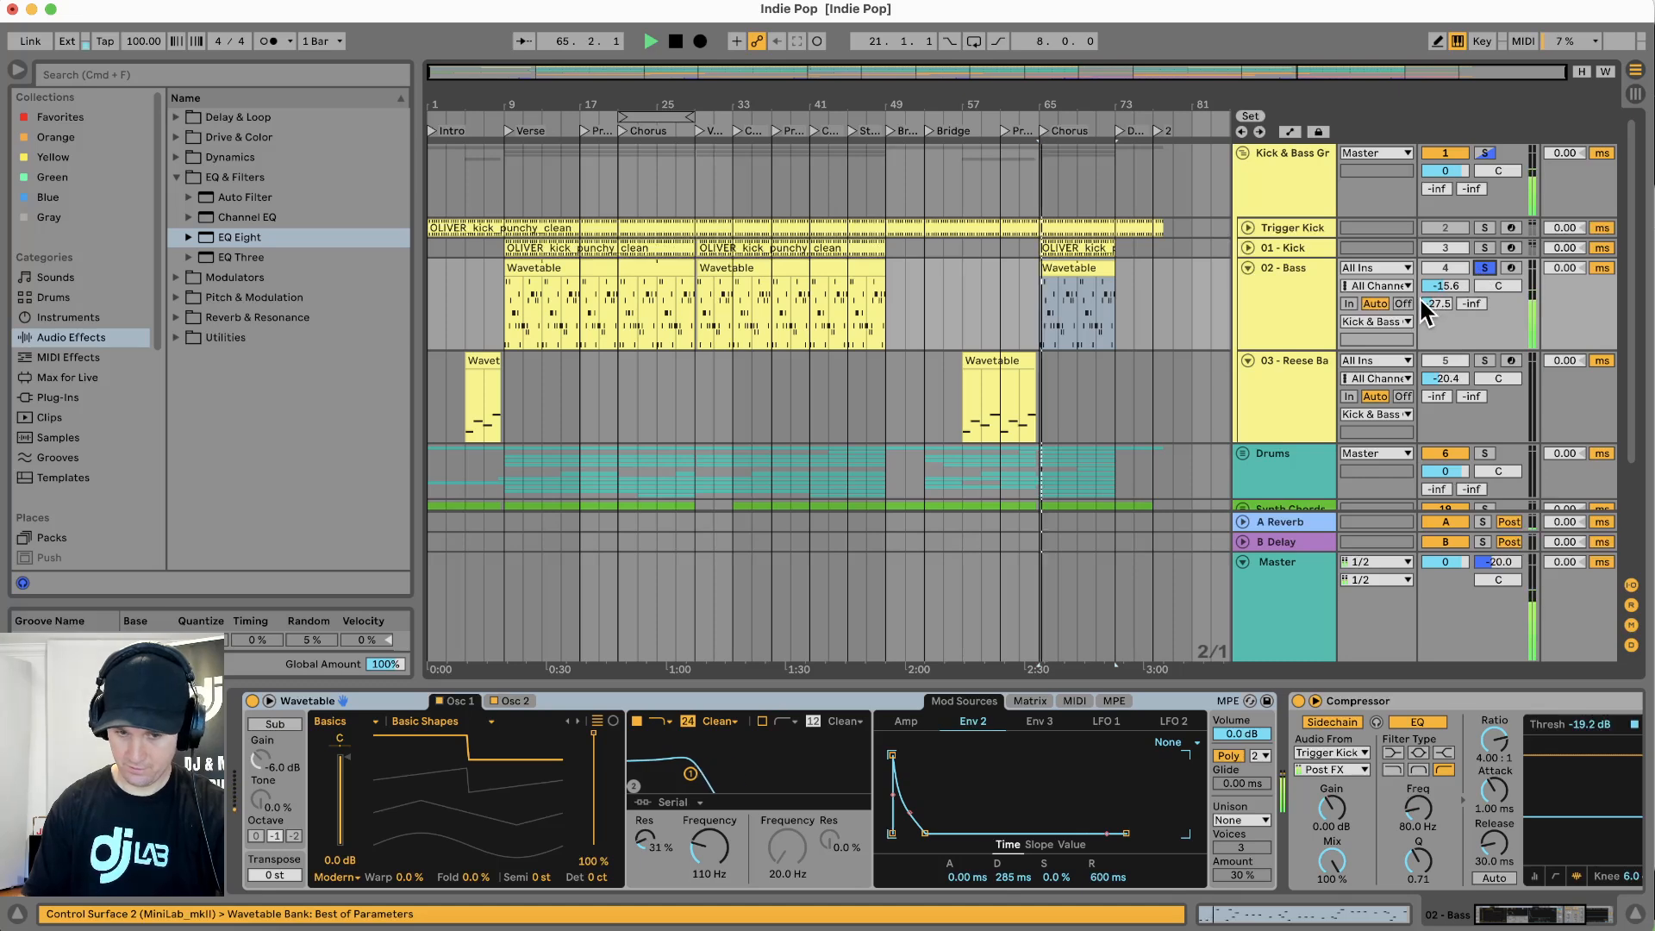
pyautogui.hscroll(5, 1354, 771)
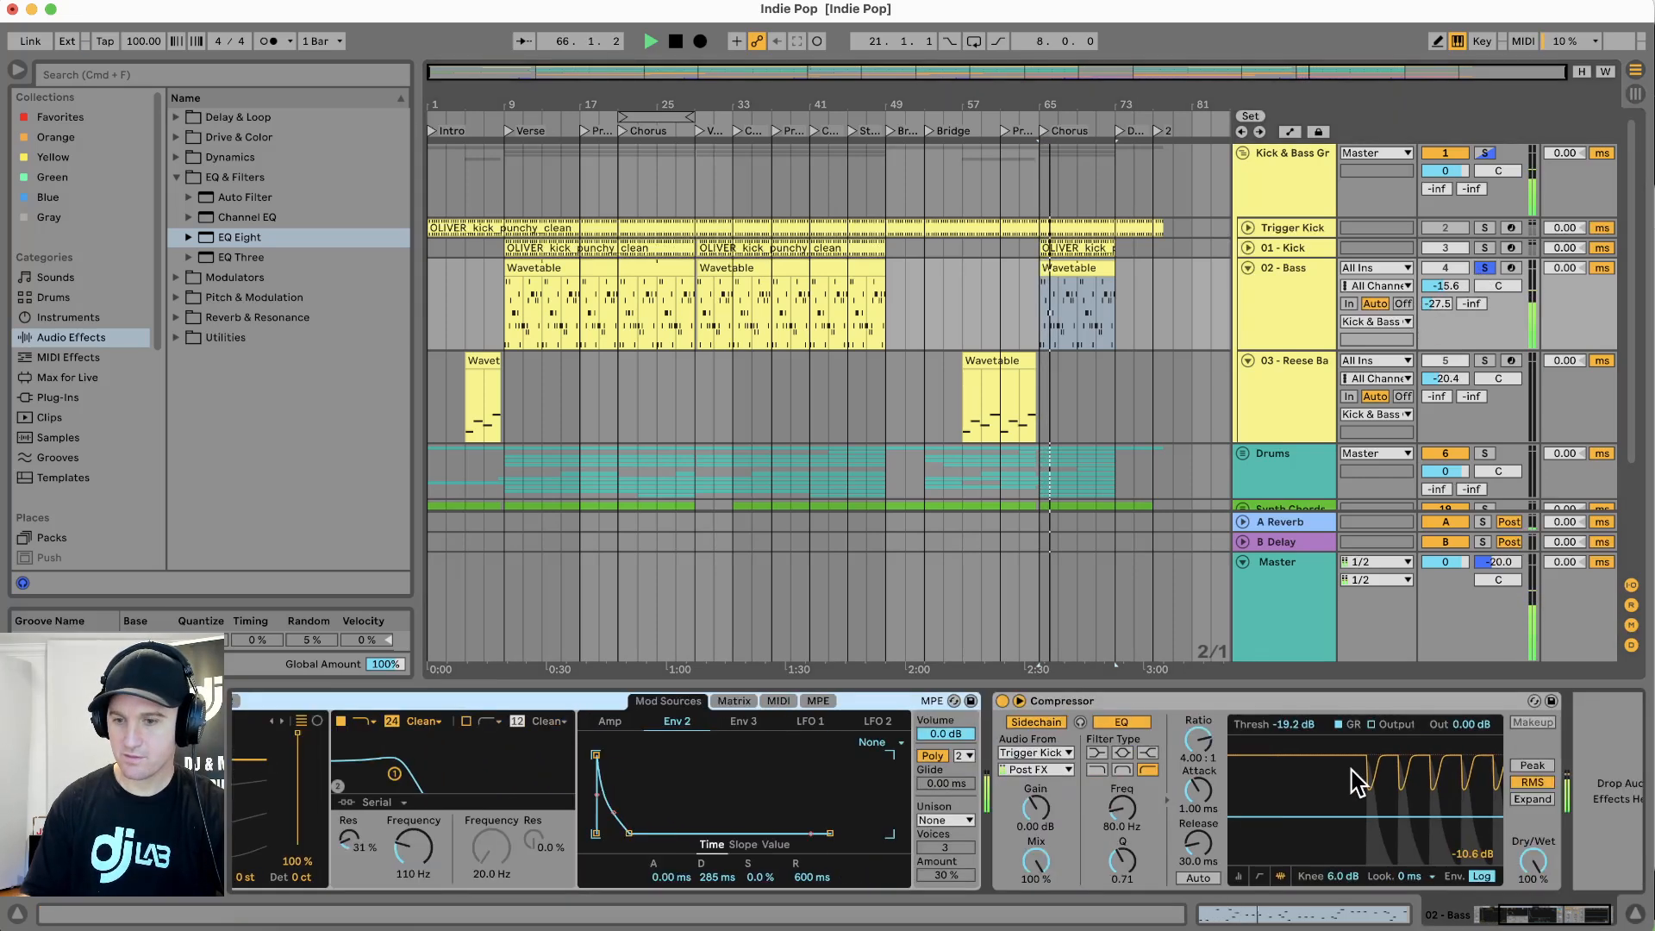
pyautogui.press('space')
pyautogui.click(1097, 699)
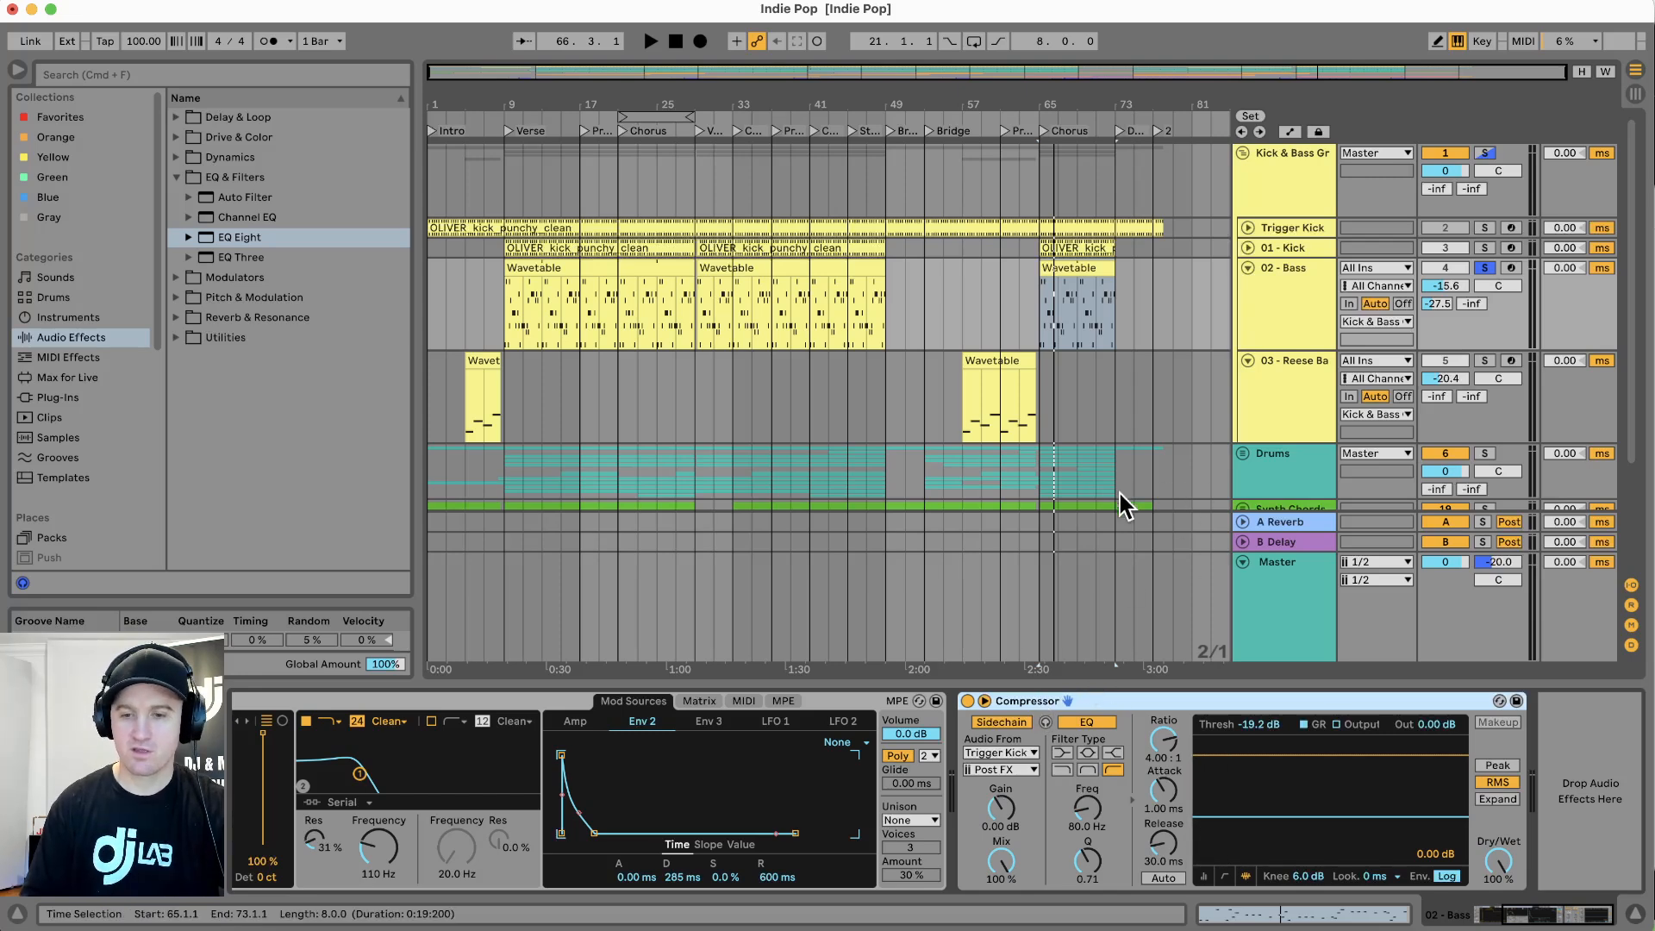
# Unsolo the Bass track and fold the Kick & Bass Group
pyautogui.click(1296, 200)
pyautogui.click(169, 74)
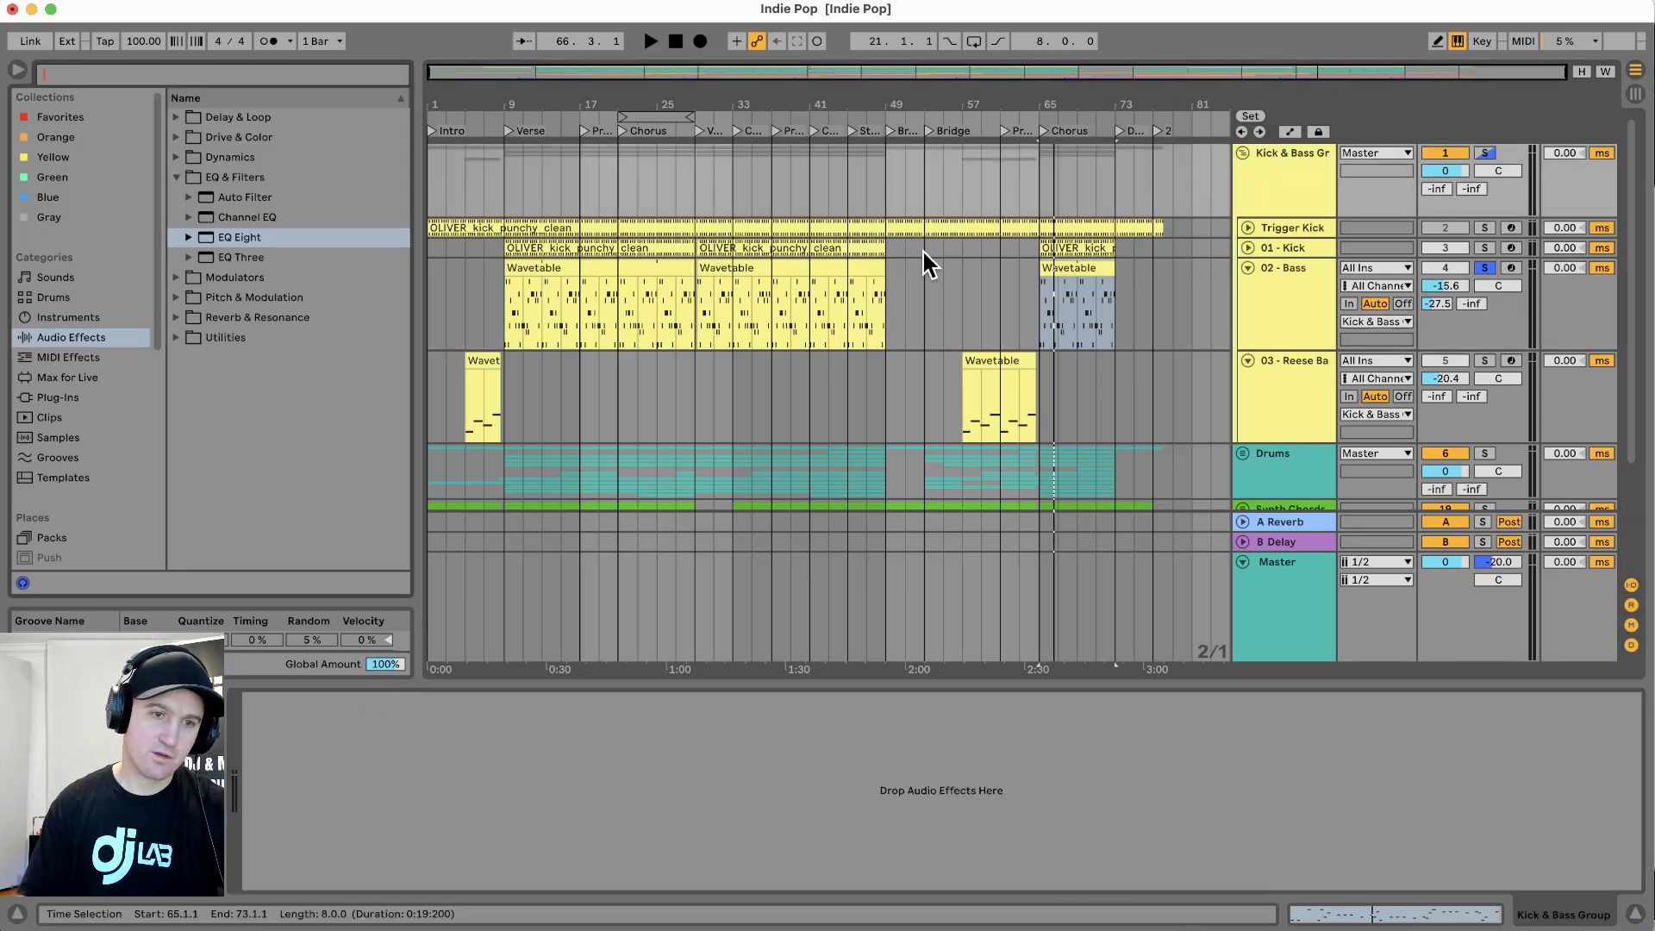
pyautogui.click(1483, 267)
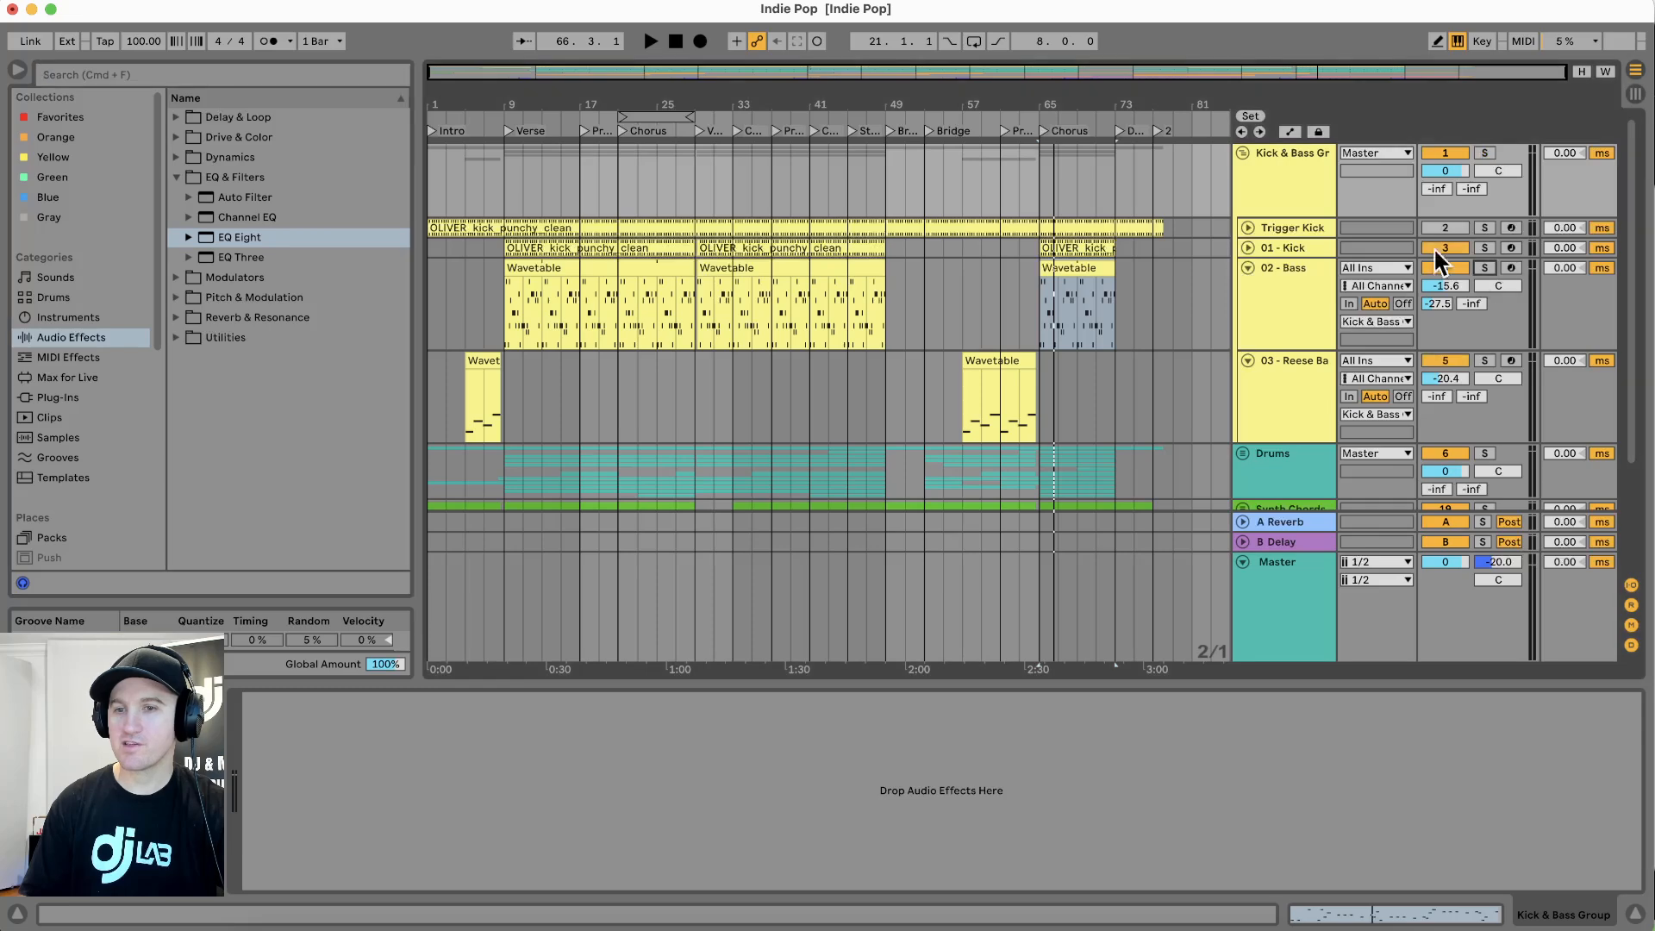
pyautogui.click(1243, 153)
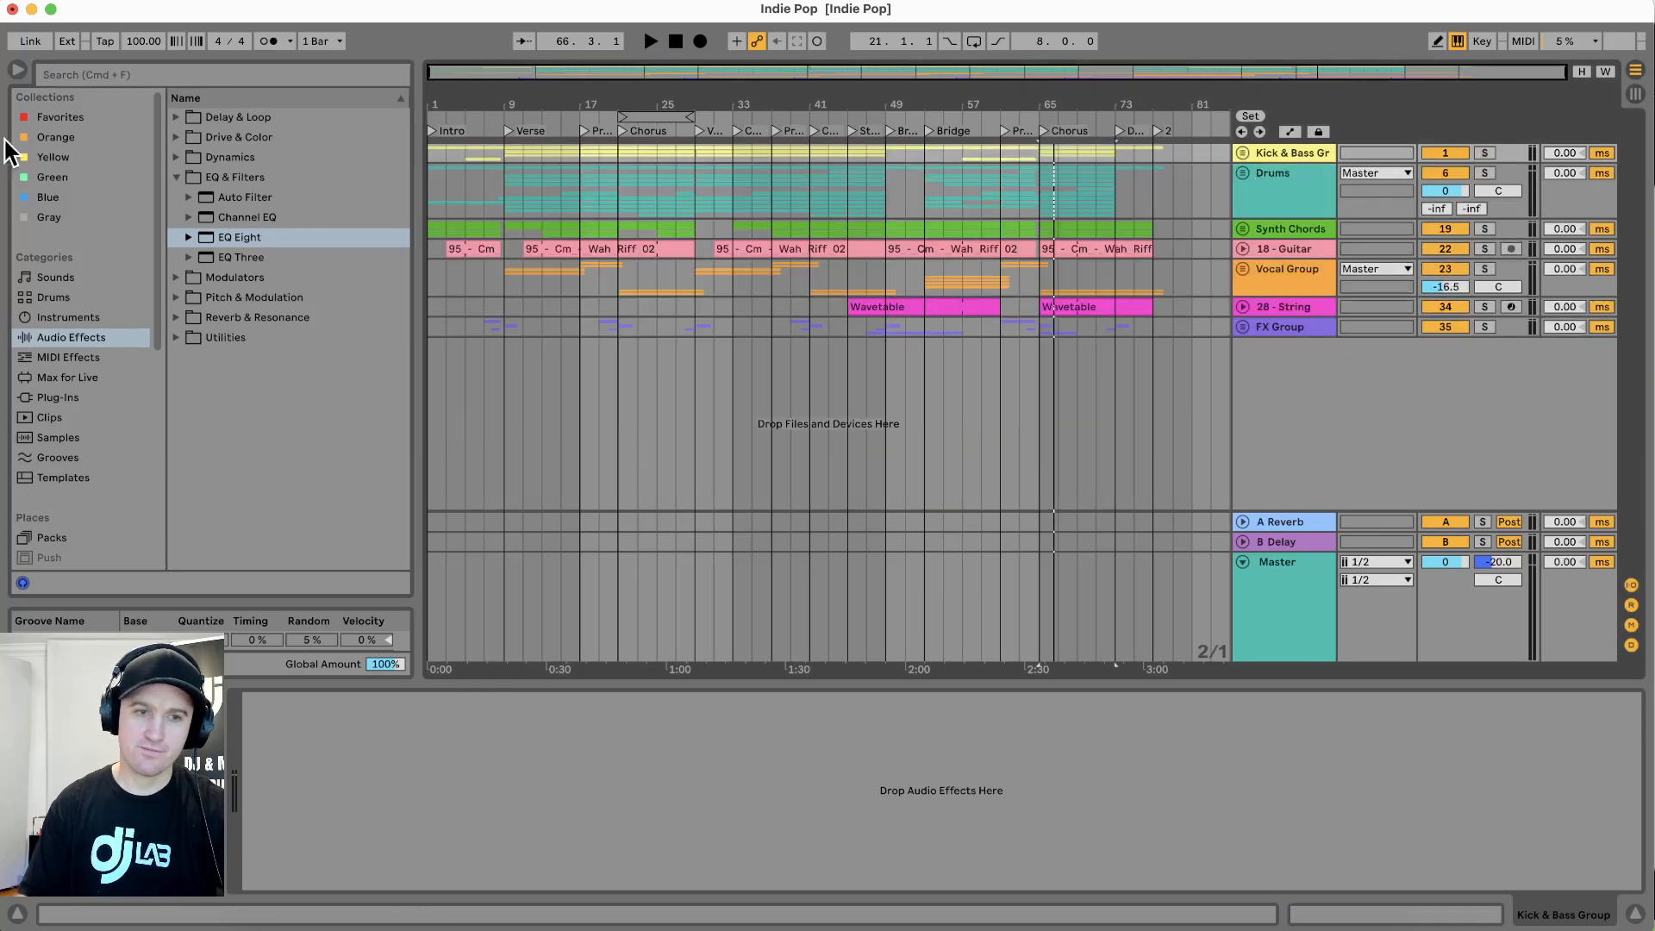
# Search the audio effects for "drum" and add Drum Buss to the Kick & Bass Group
pyautogui.click(177, 72)
pyautogui.write('drum')
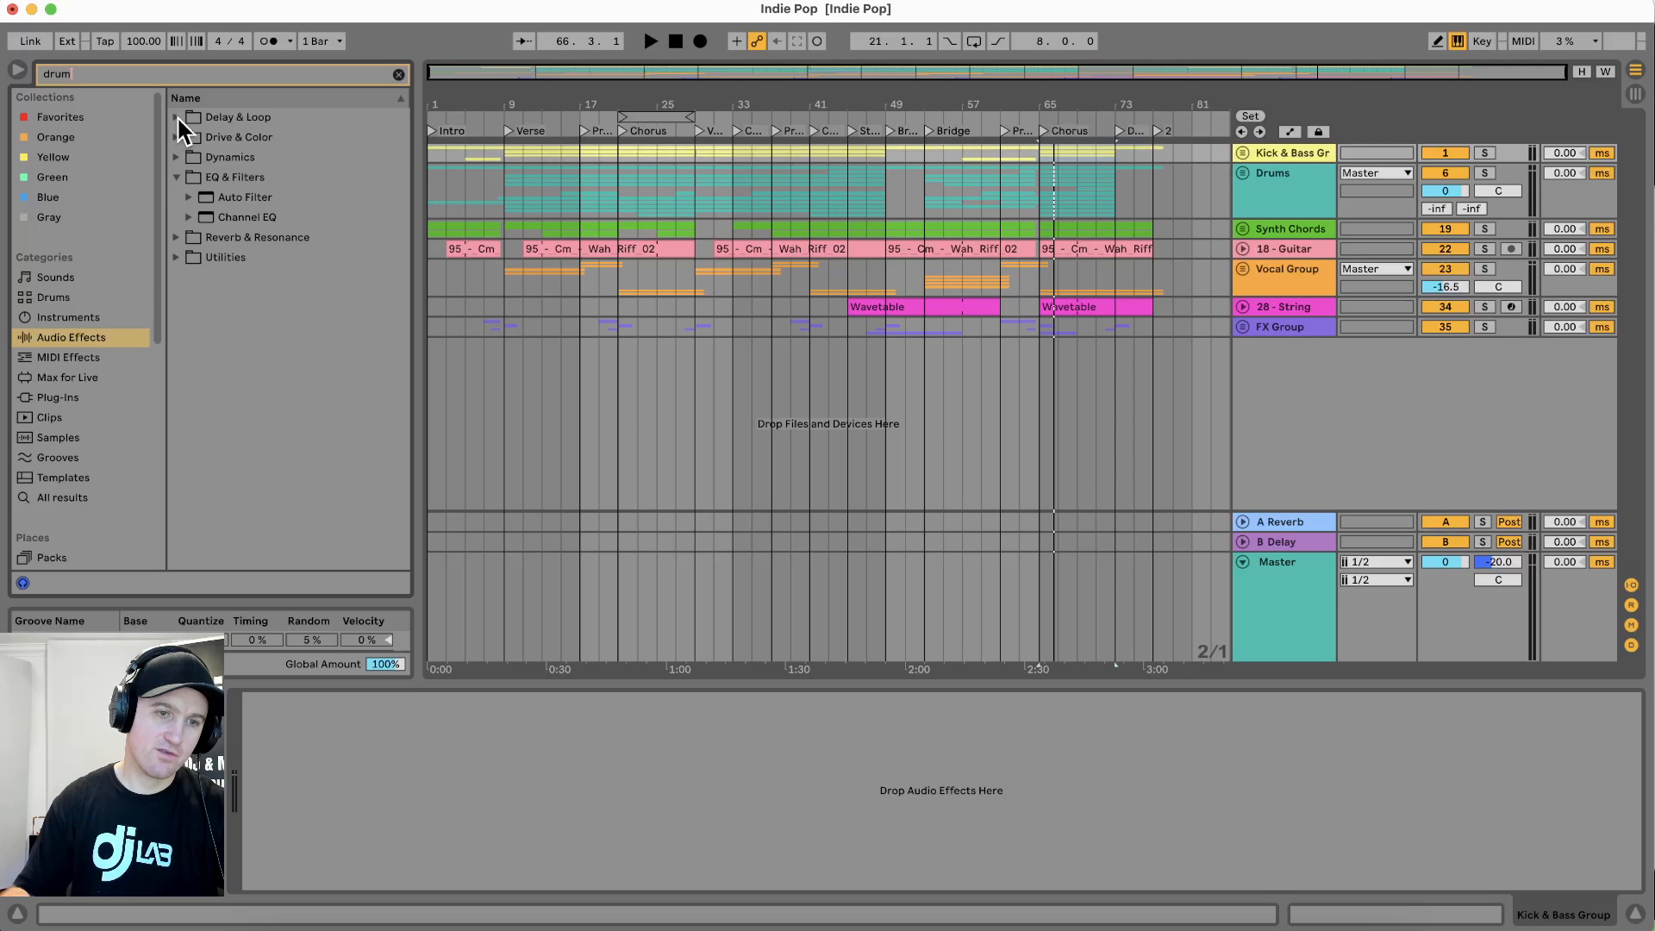
pyautogui.click(177, 157)
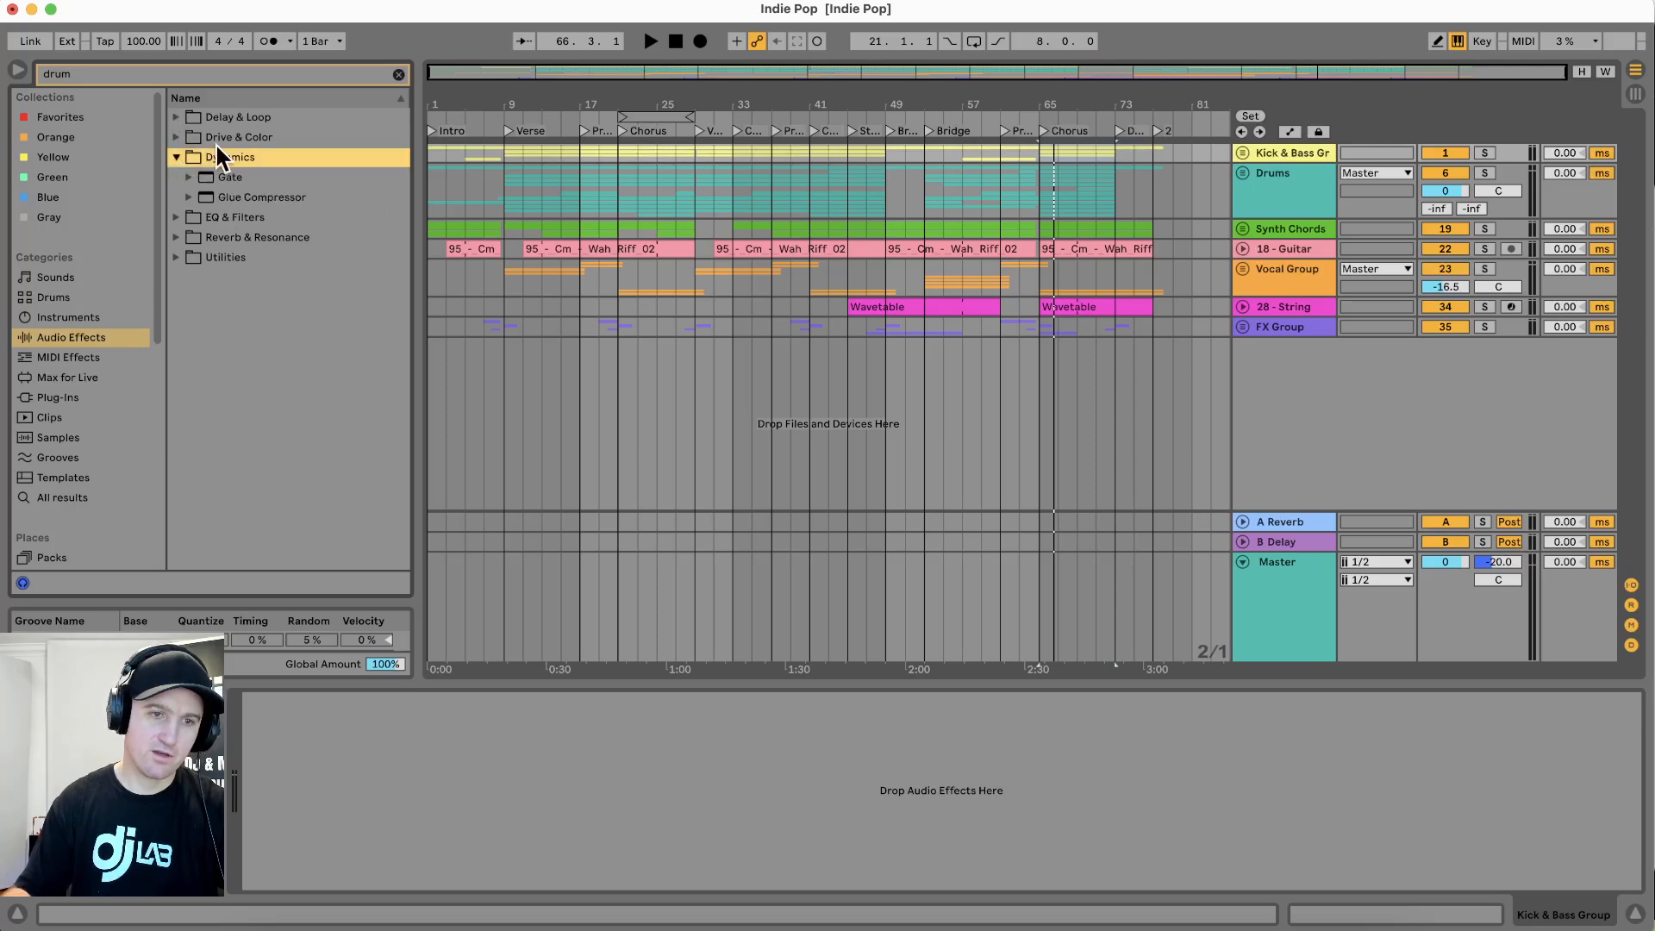
pyautogui.click(177, 137)
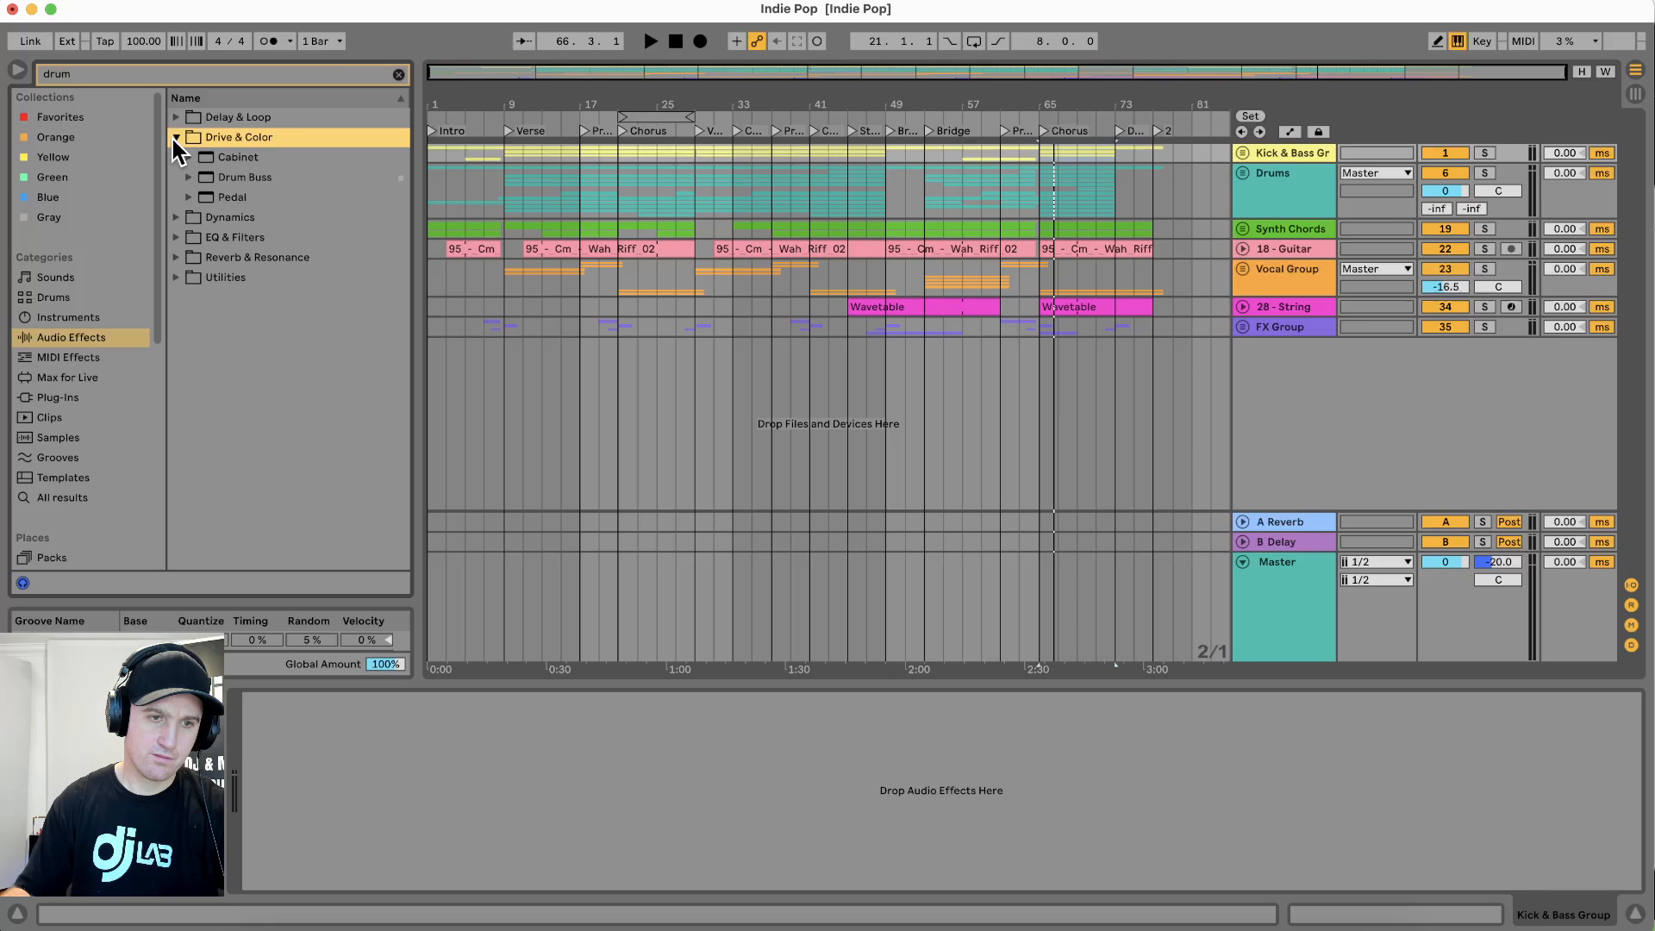
pyautogui.click(226, 179)
pyautogui.moveTo(1157, 231); pyautogui.dragTo(1288, 150)
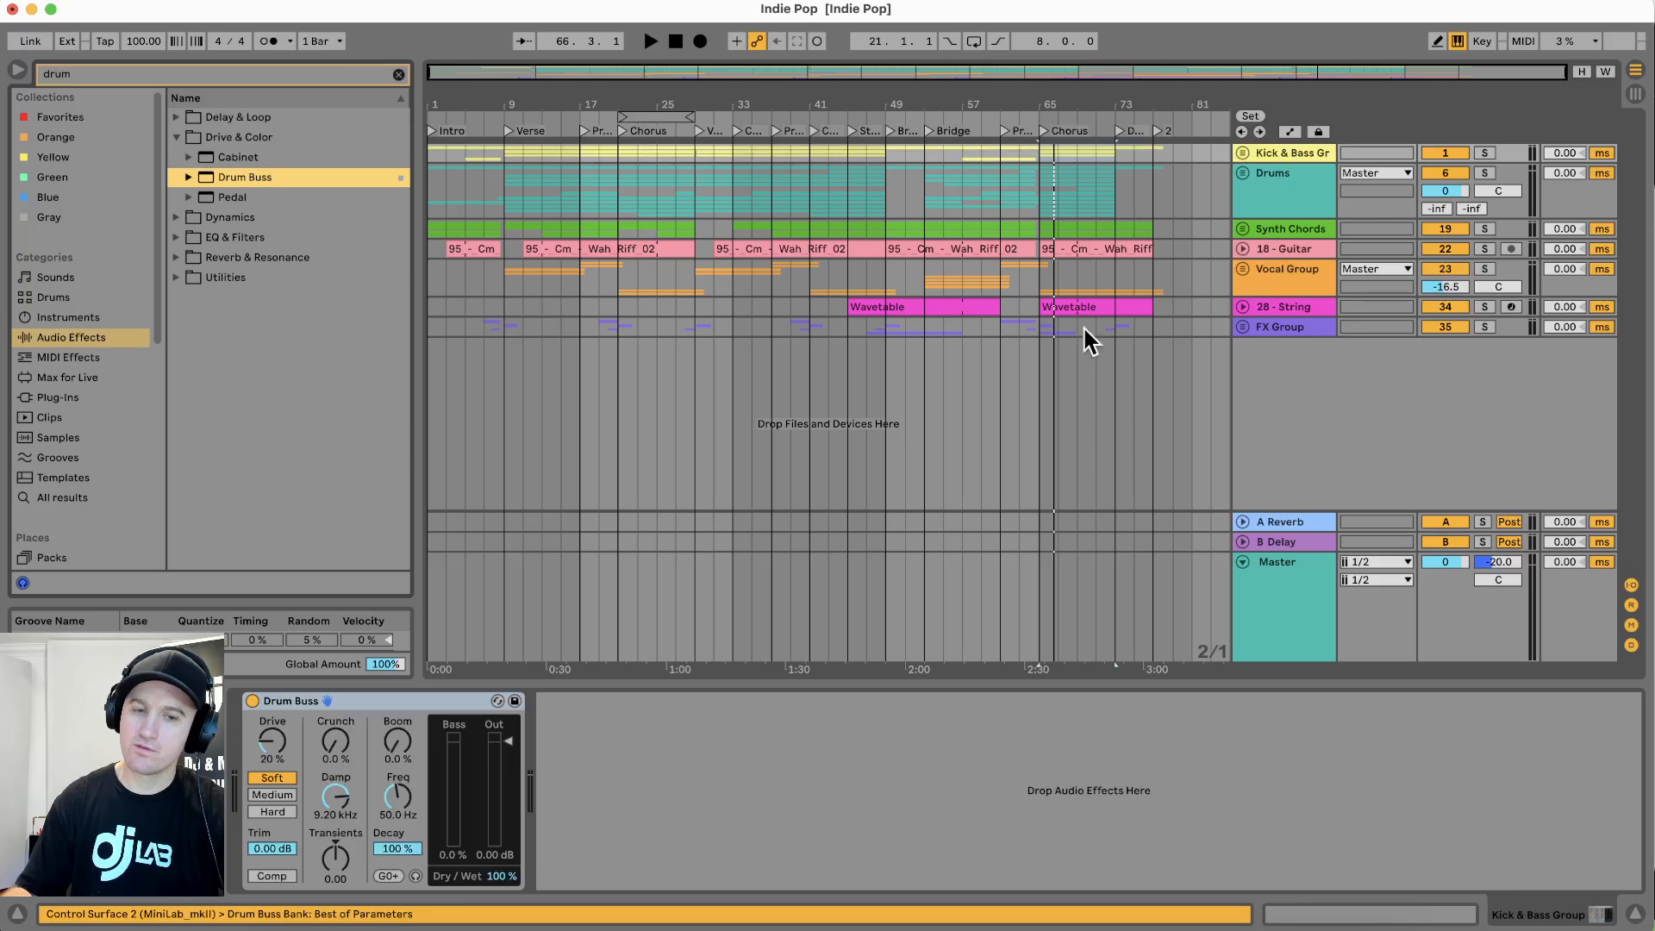
# Solo the Kick & Bass Group during playback and enable the compressor in its Drum Buss
pyautogui.press('space')
pyautogui.click(1485, 154)
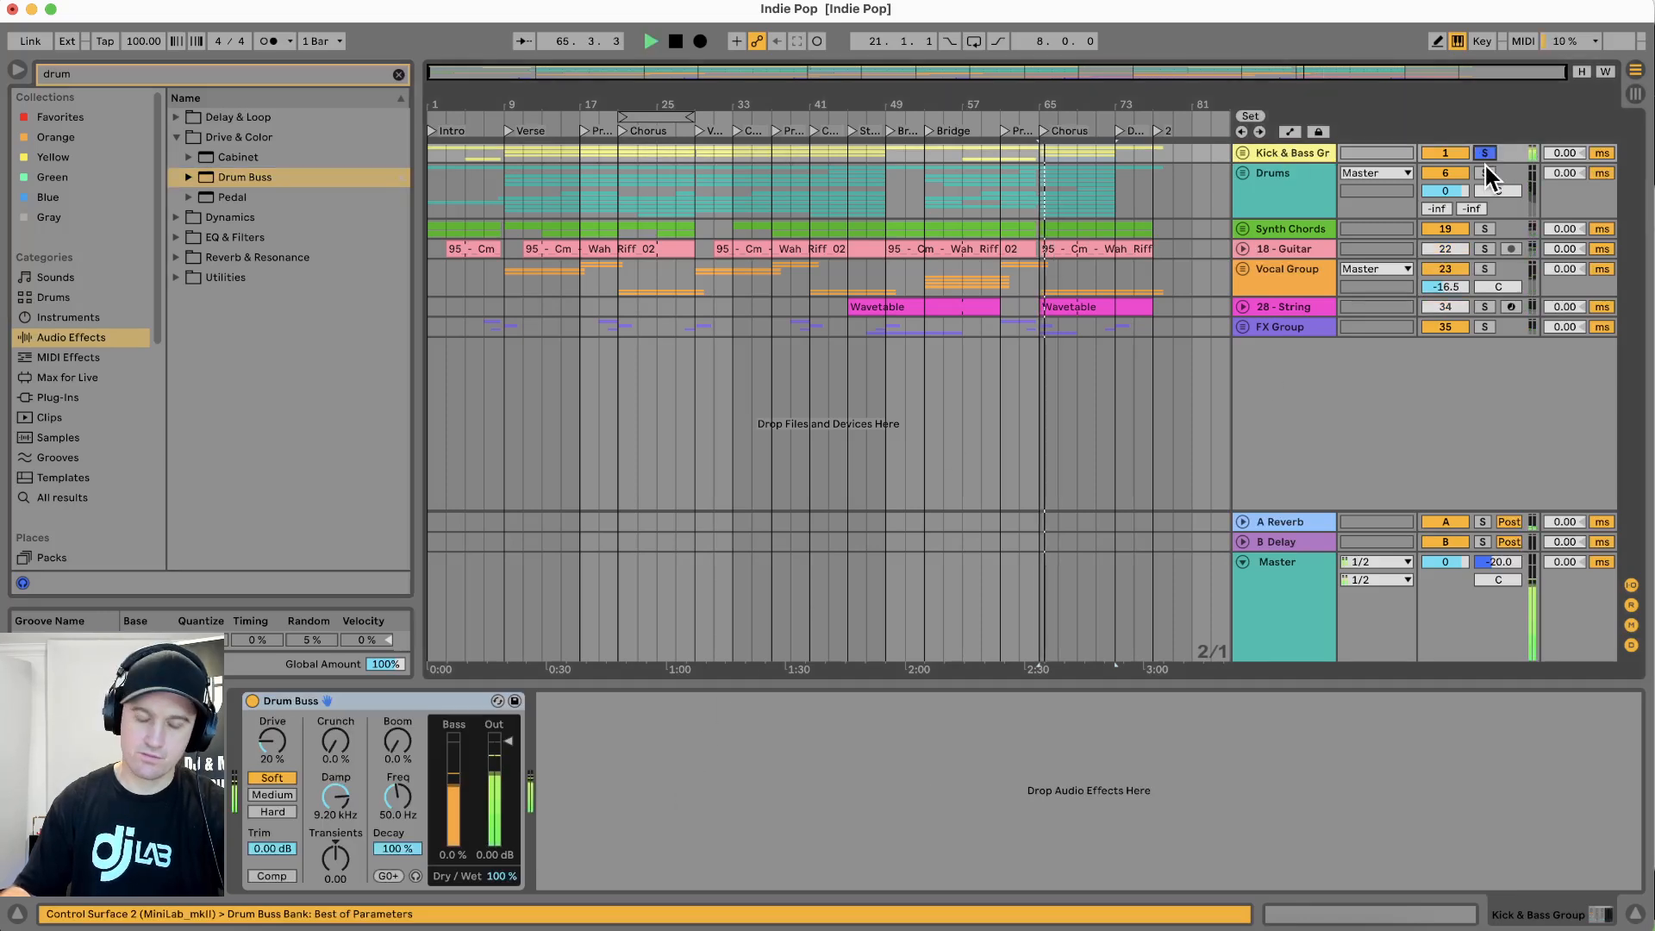
pyautogui.click(274, 877)
pyautogui.press('space')
pyautogui.press('space')
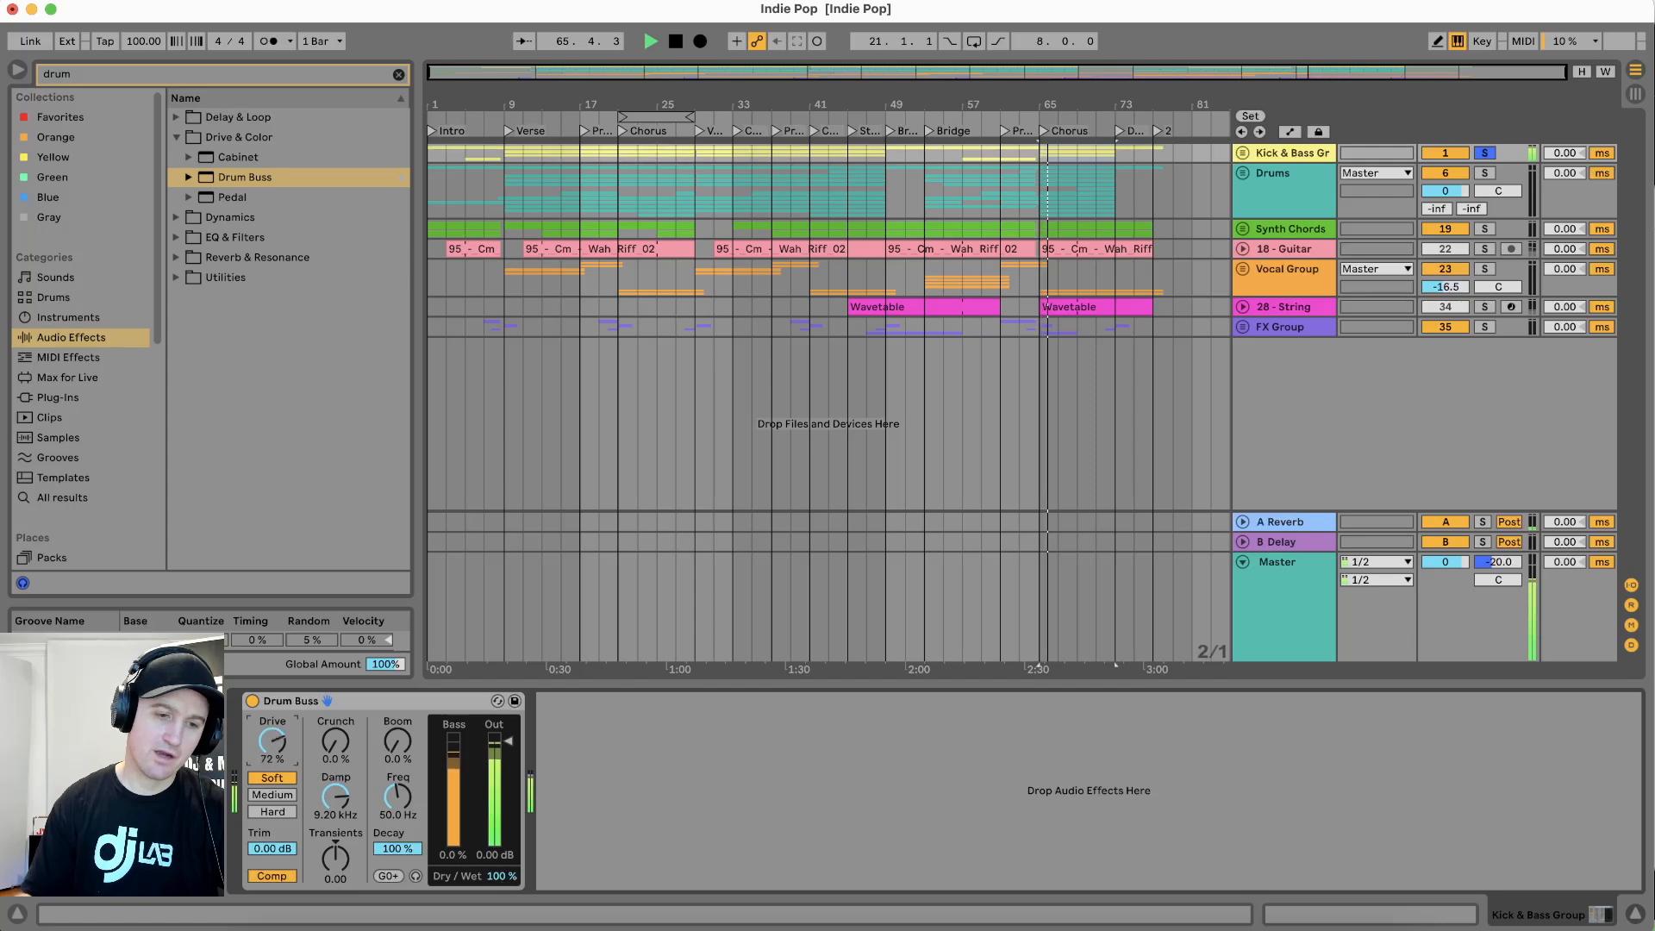
# Push Drum Buss's Drive up to 100 % to compare against bypass, and settle it at 28 %
pyautogui.moveTo(271, 743); pyautogui.dragTo(272, 707)
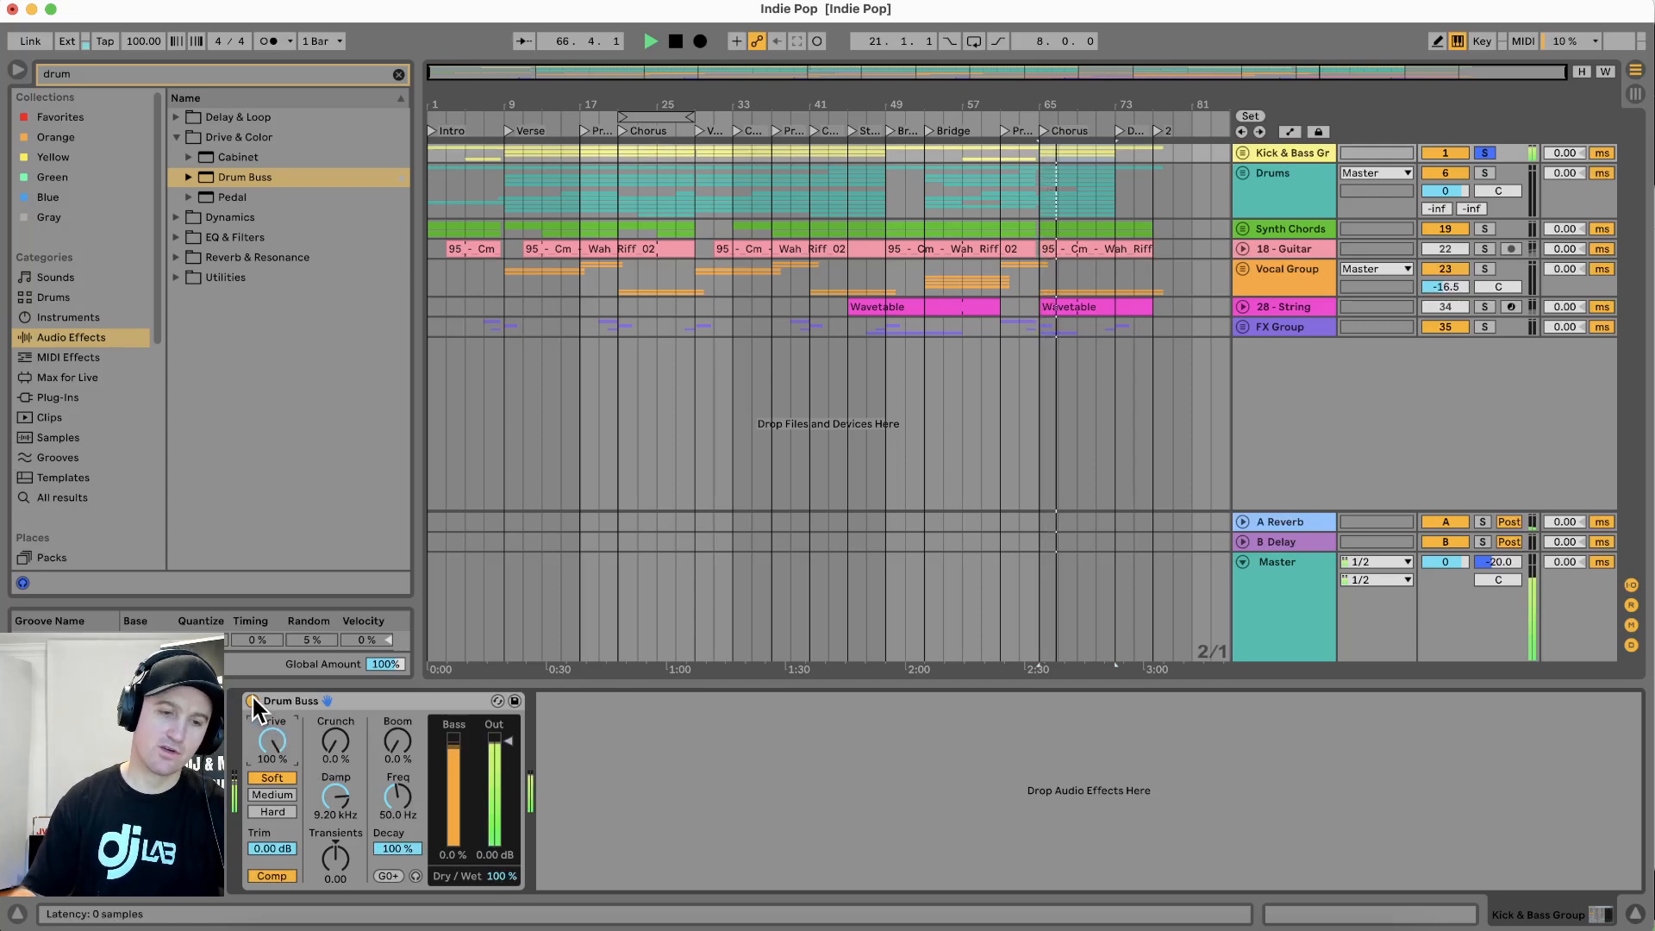
pyautogui.click(251, 702)
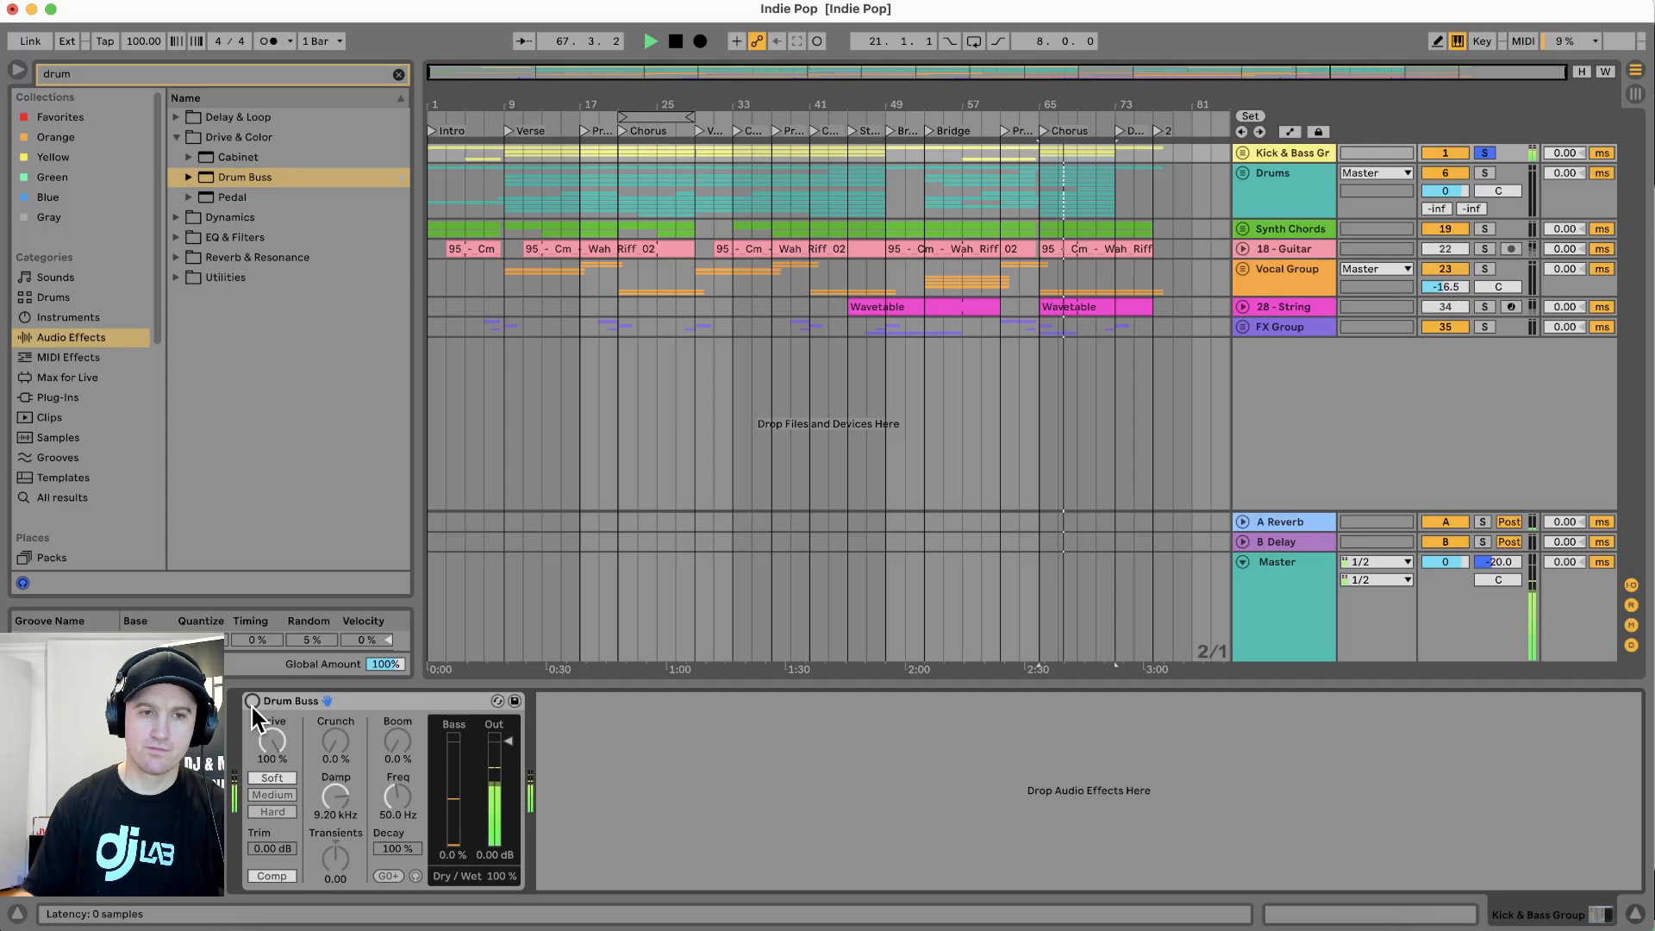
pyautogui.click(253, 701)
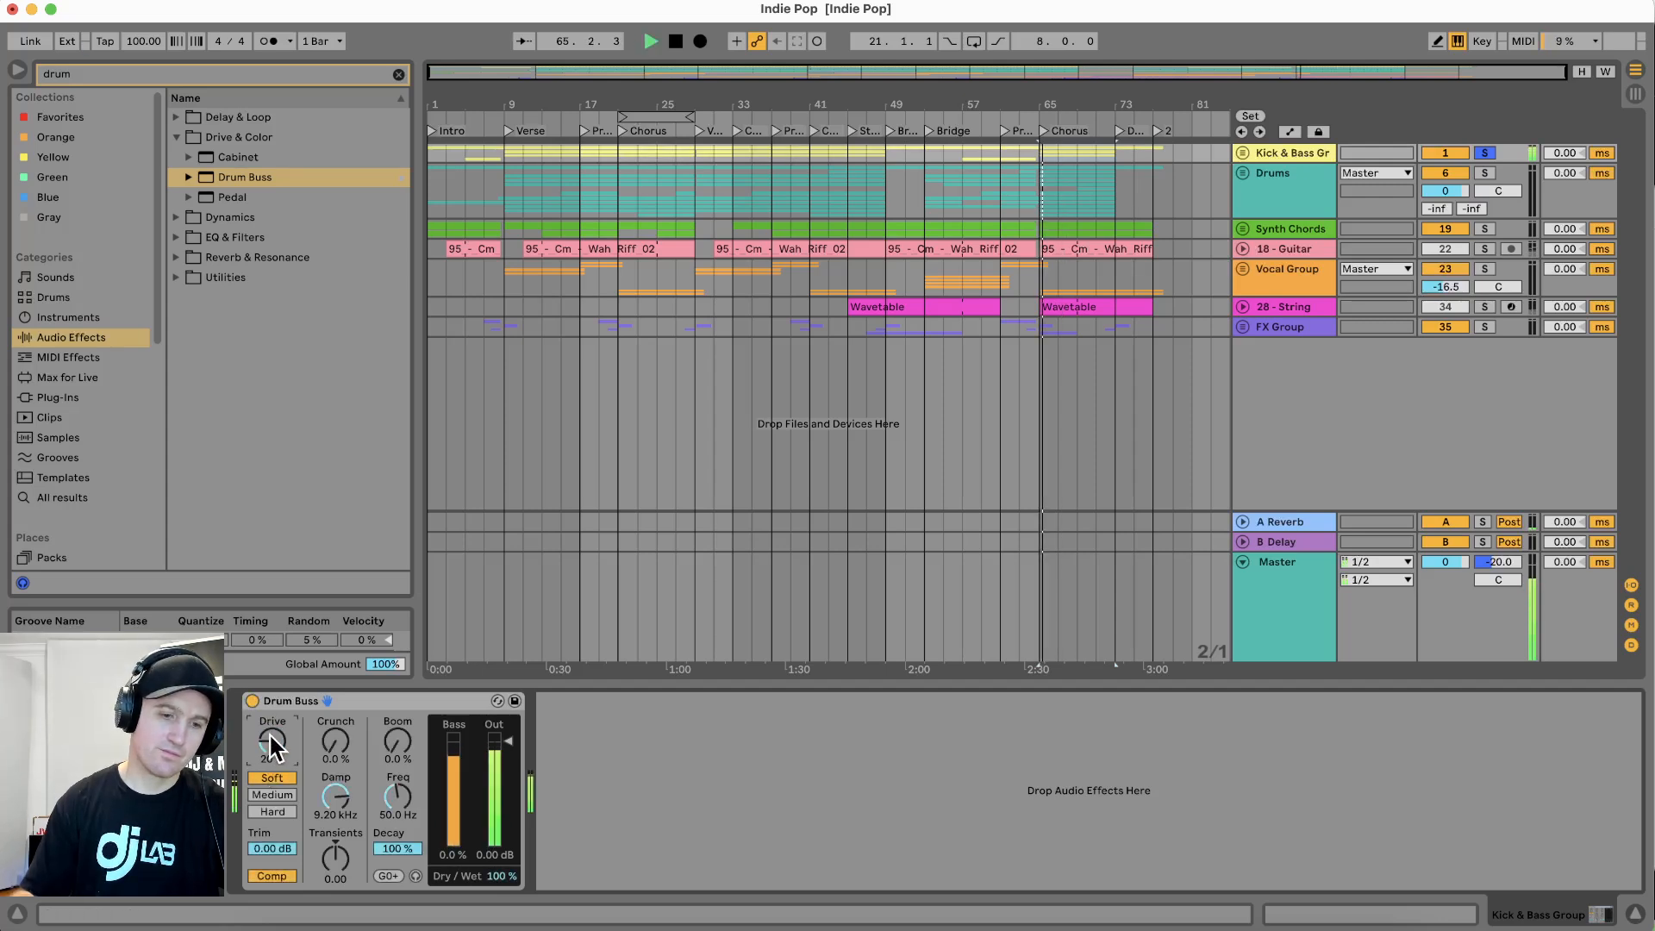
pyautogui.press('space')
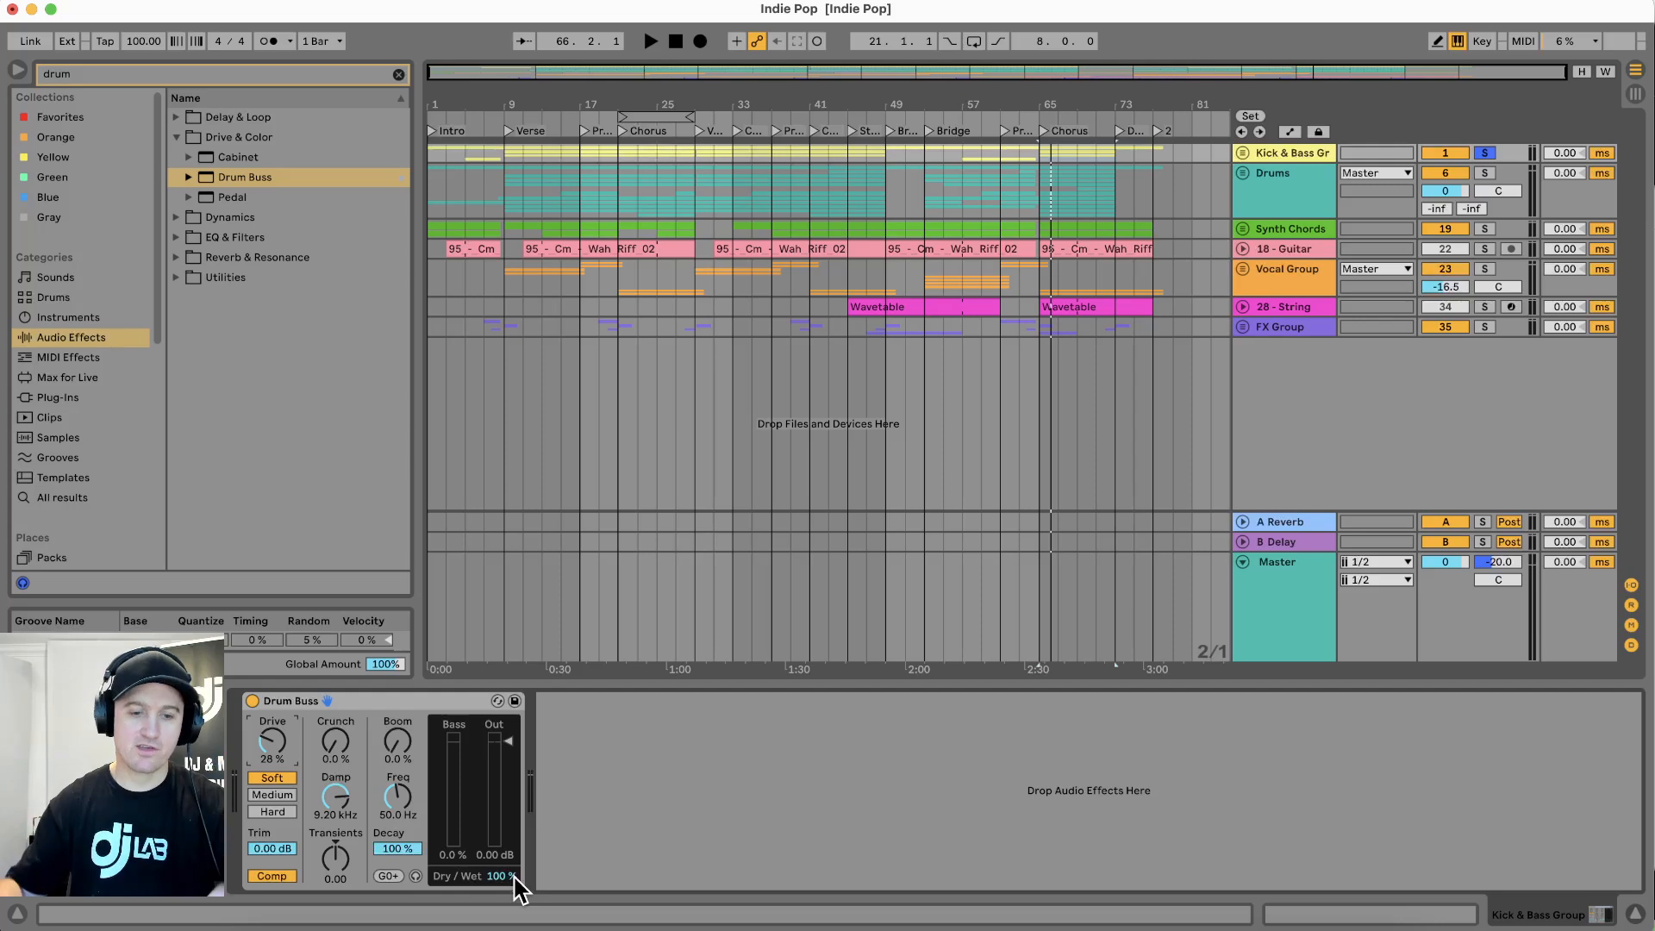
# Lower Drum Buss's Dry/Wet to 5.0 % during playback and compare the sound with the device off and on
pyautogui.press('space')
pyautogui.moveTo(494, 876); pyautogui.dragTo(494, 929)
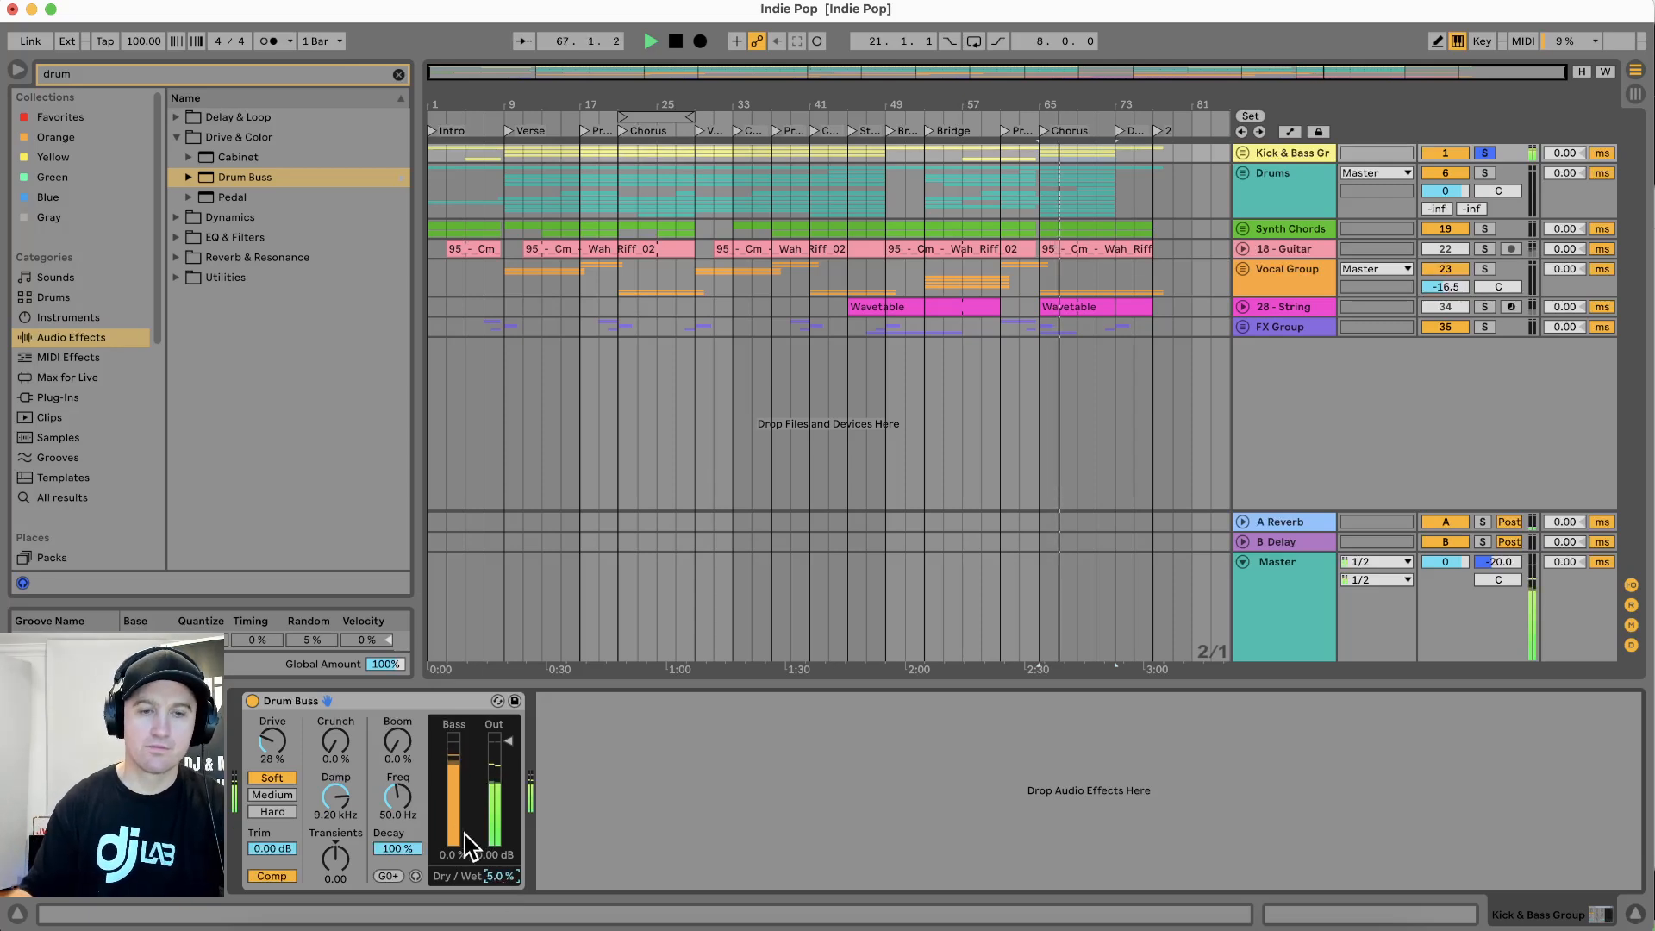
pyautogui.click(252, 701)
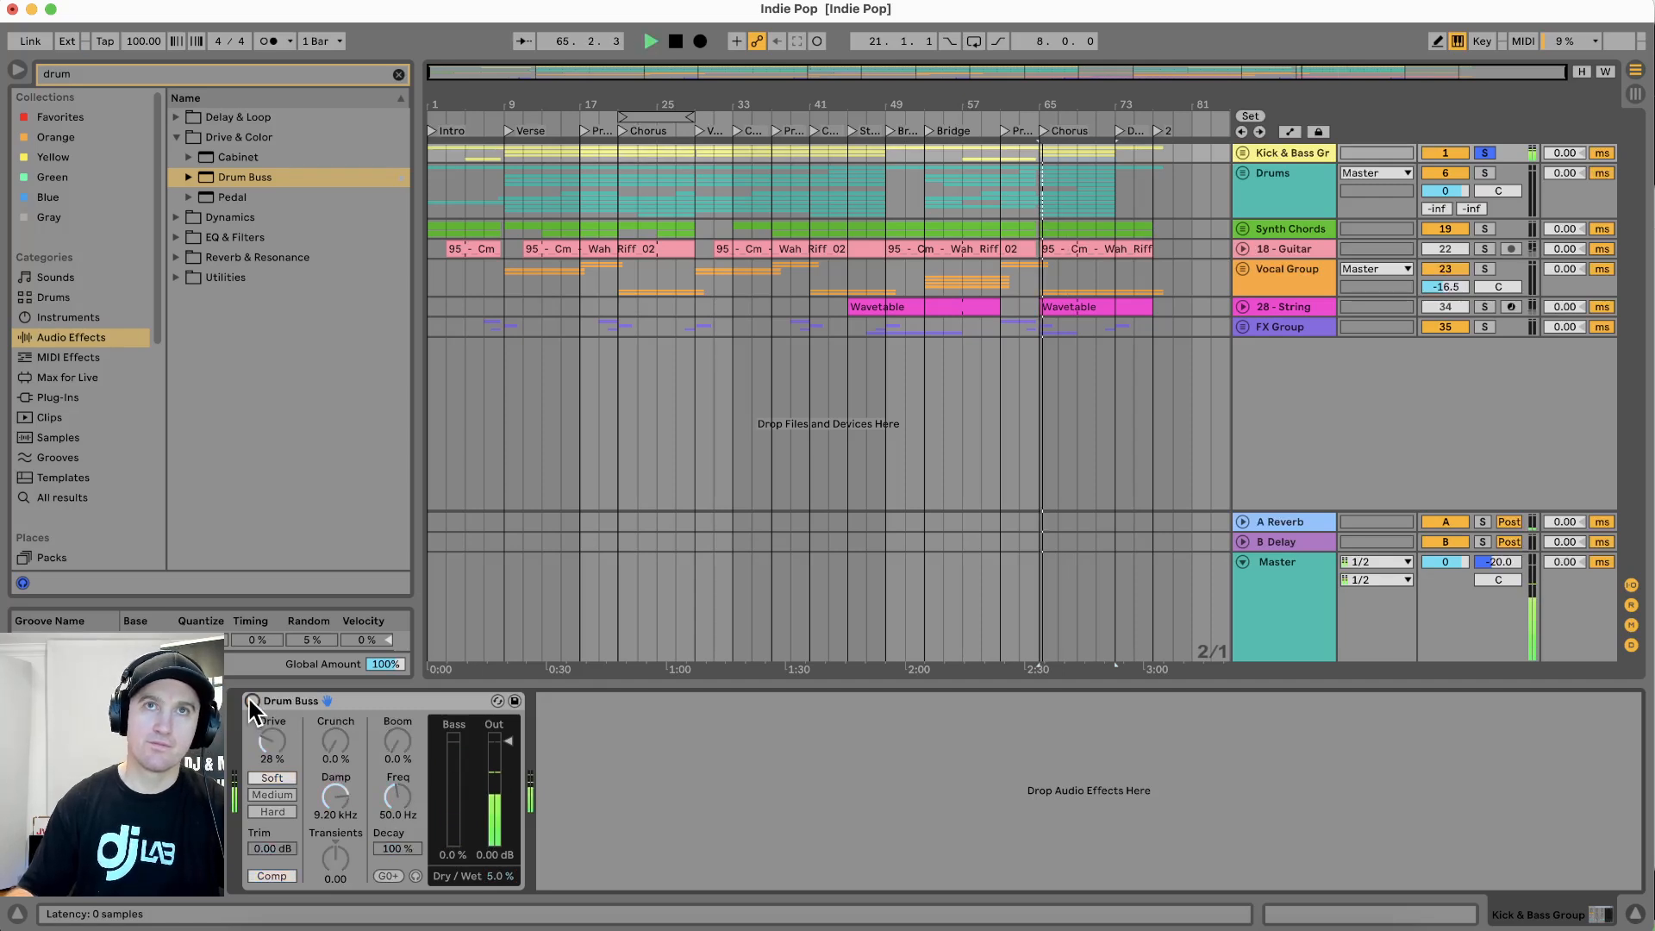
pyautogui.click(253, 701)
pyautogui.press('space')
# Switch to the Session View mixer and compare the Kick & Bass Group's peak level with Drum Buss on and off
pyautogui.press('Tab')
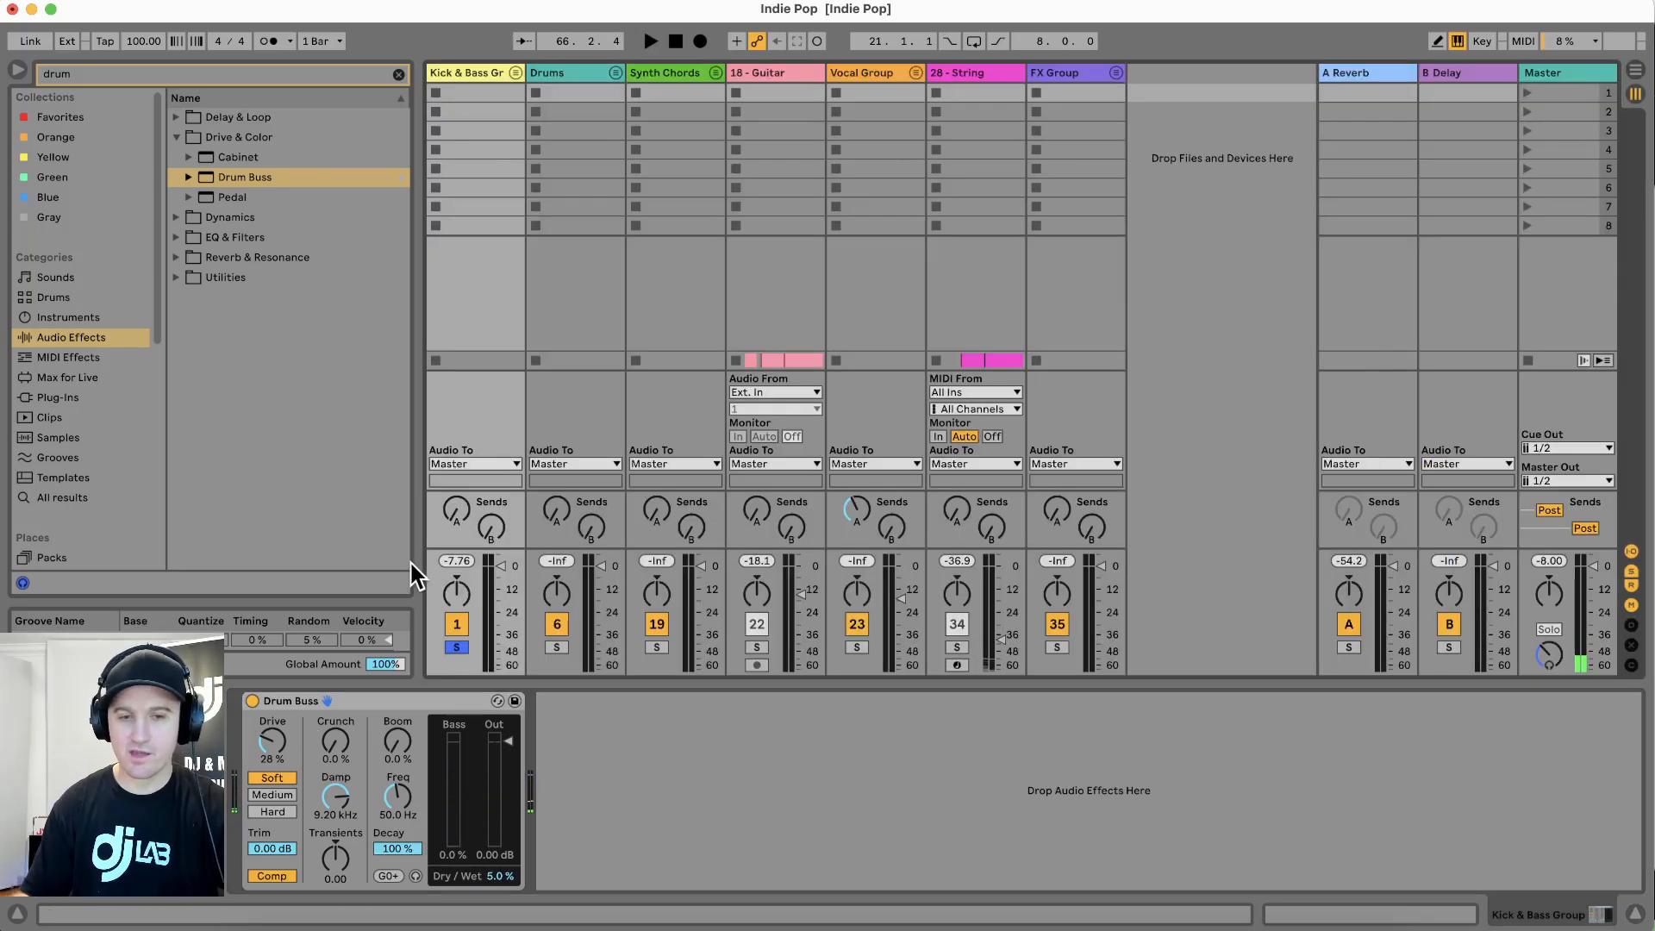
pyautogui.press('space')
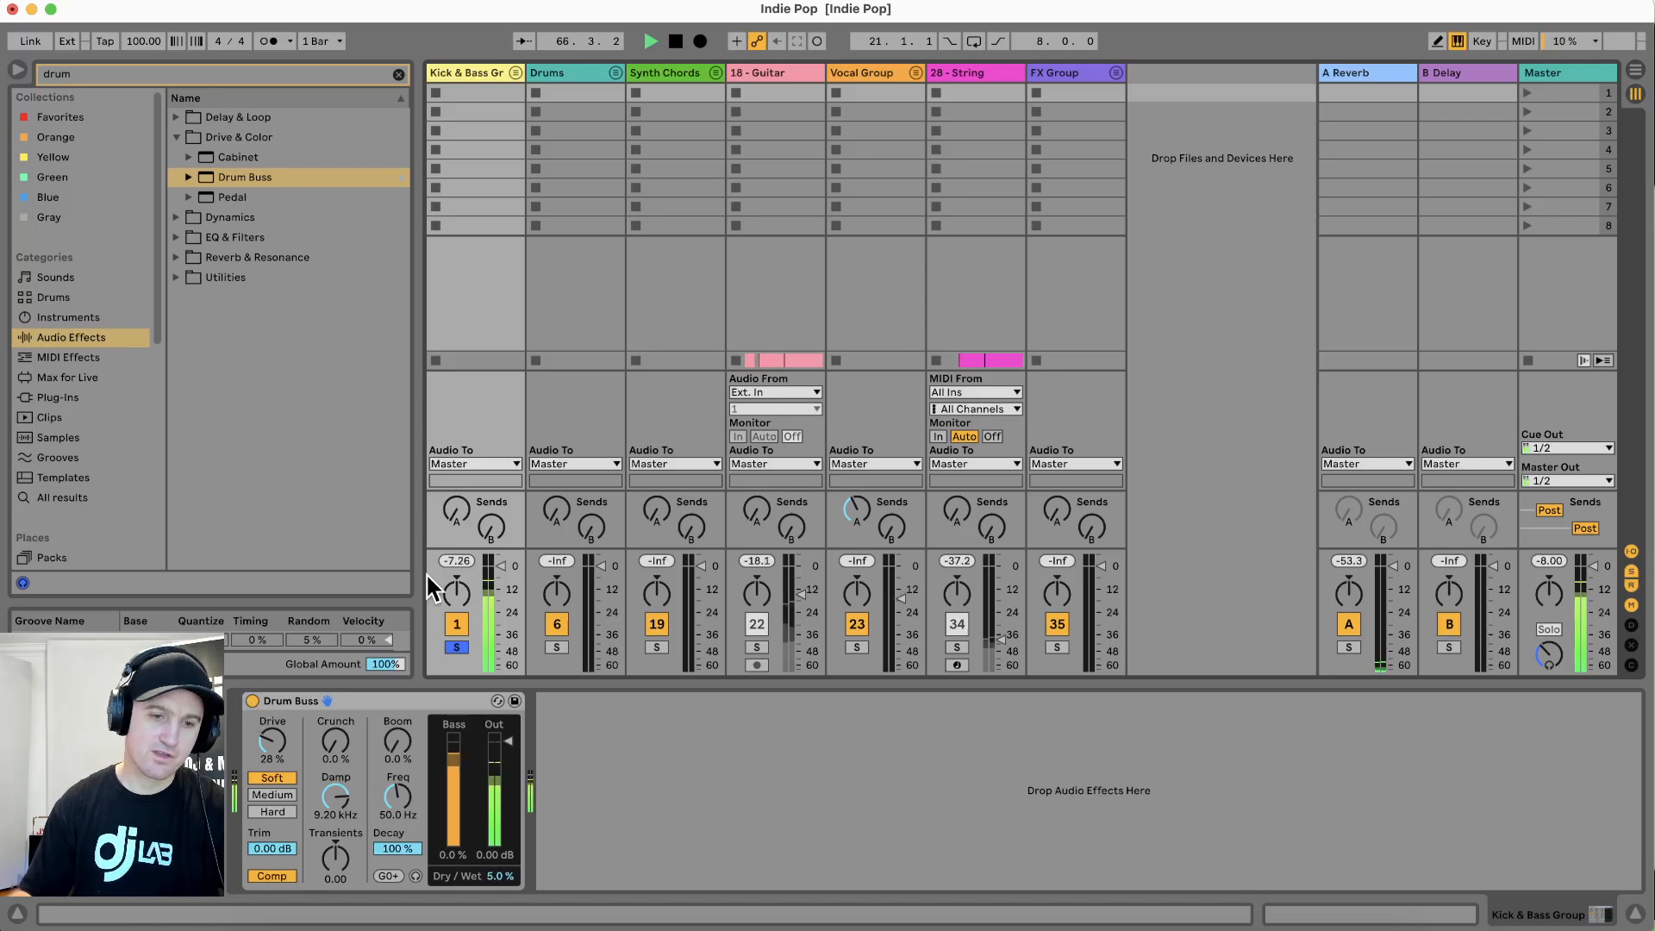
pyautogui.click(253, 701)
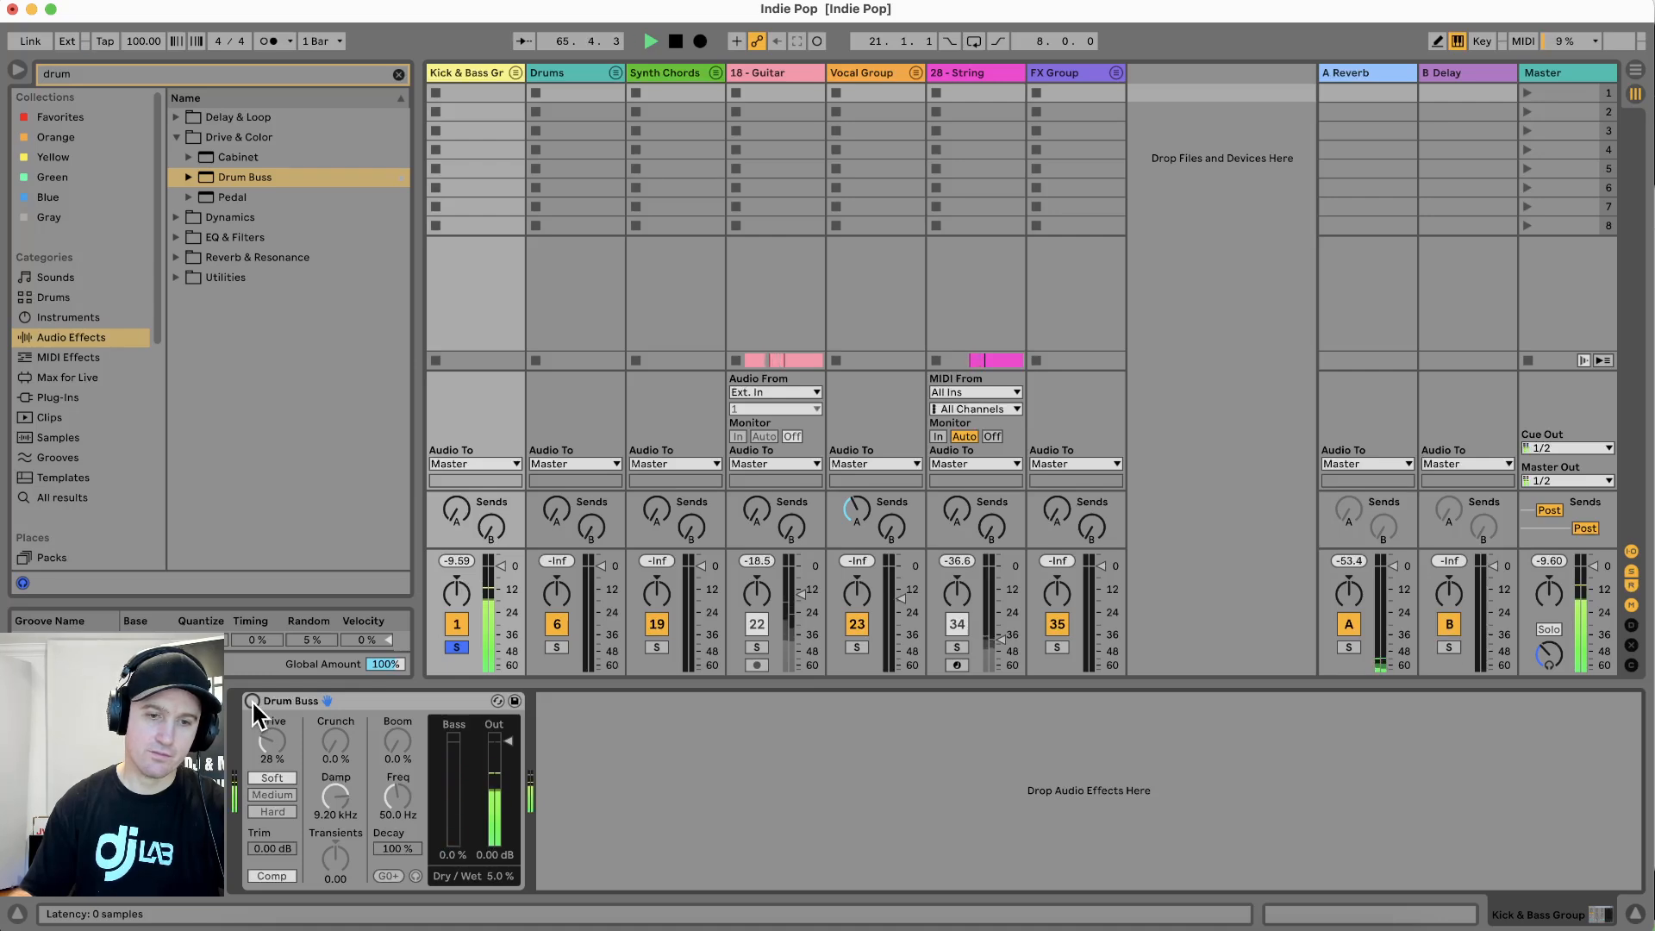
pyautogui.click(253, 701)
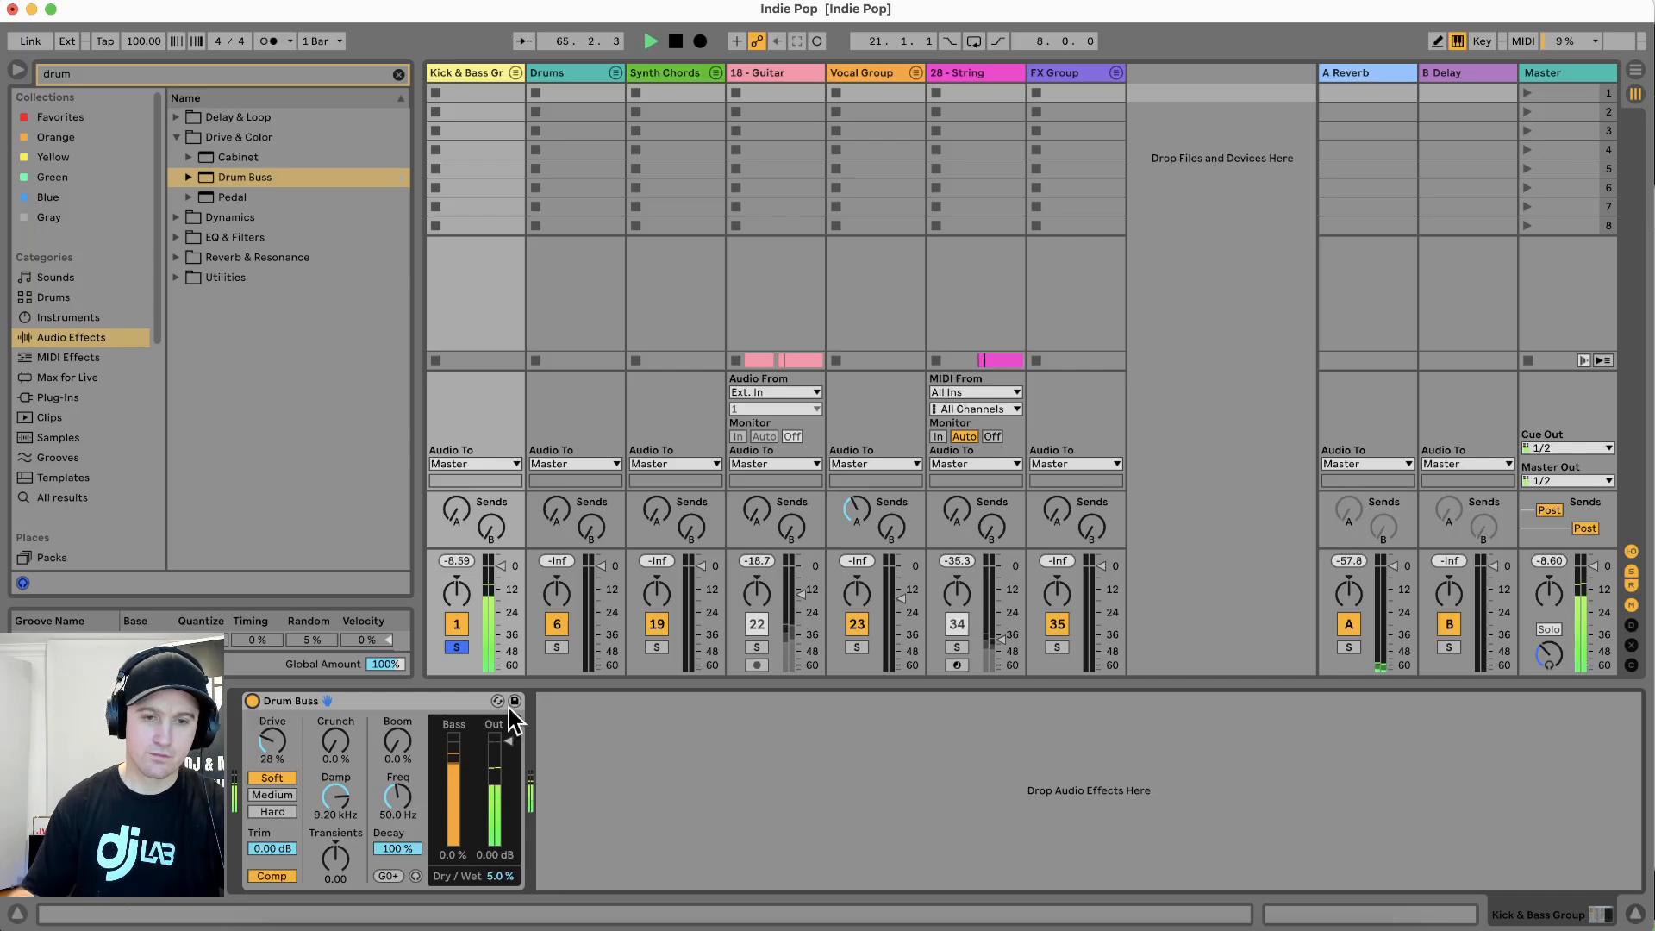
# Lower the output gain of the Kick & Bass Group's Drum Buss to -11.1 dB during playback, comparing the level against bypass
pyautogui.press('space')
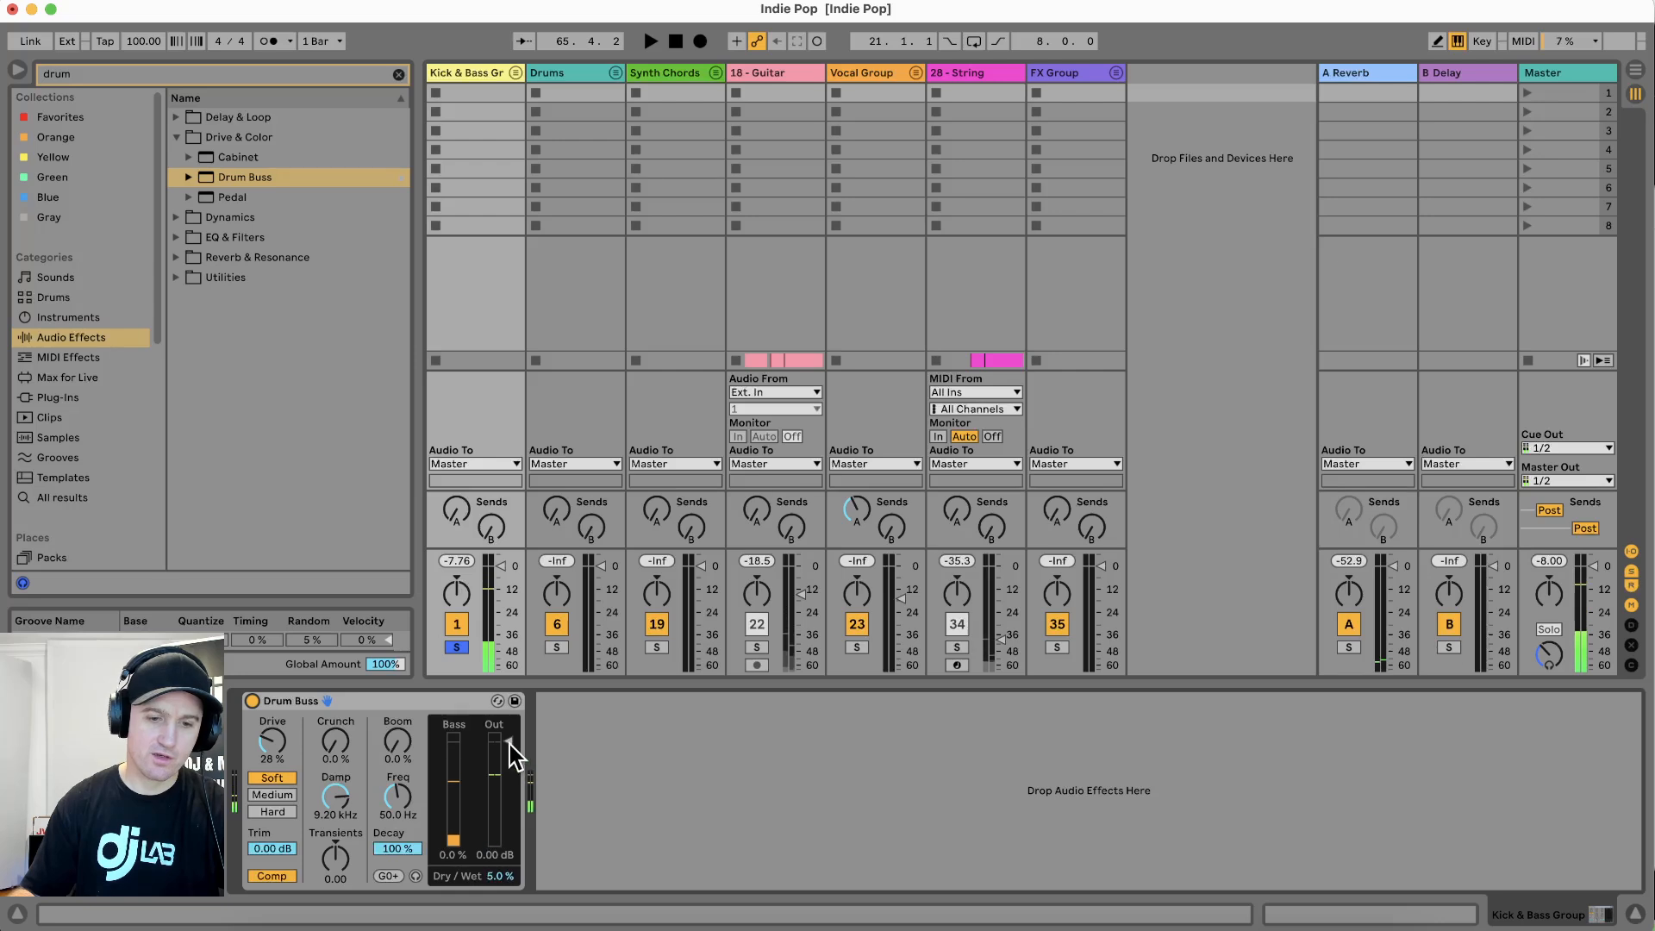
pyautogui.press('space')
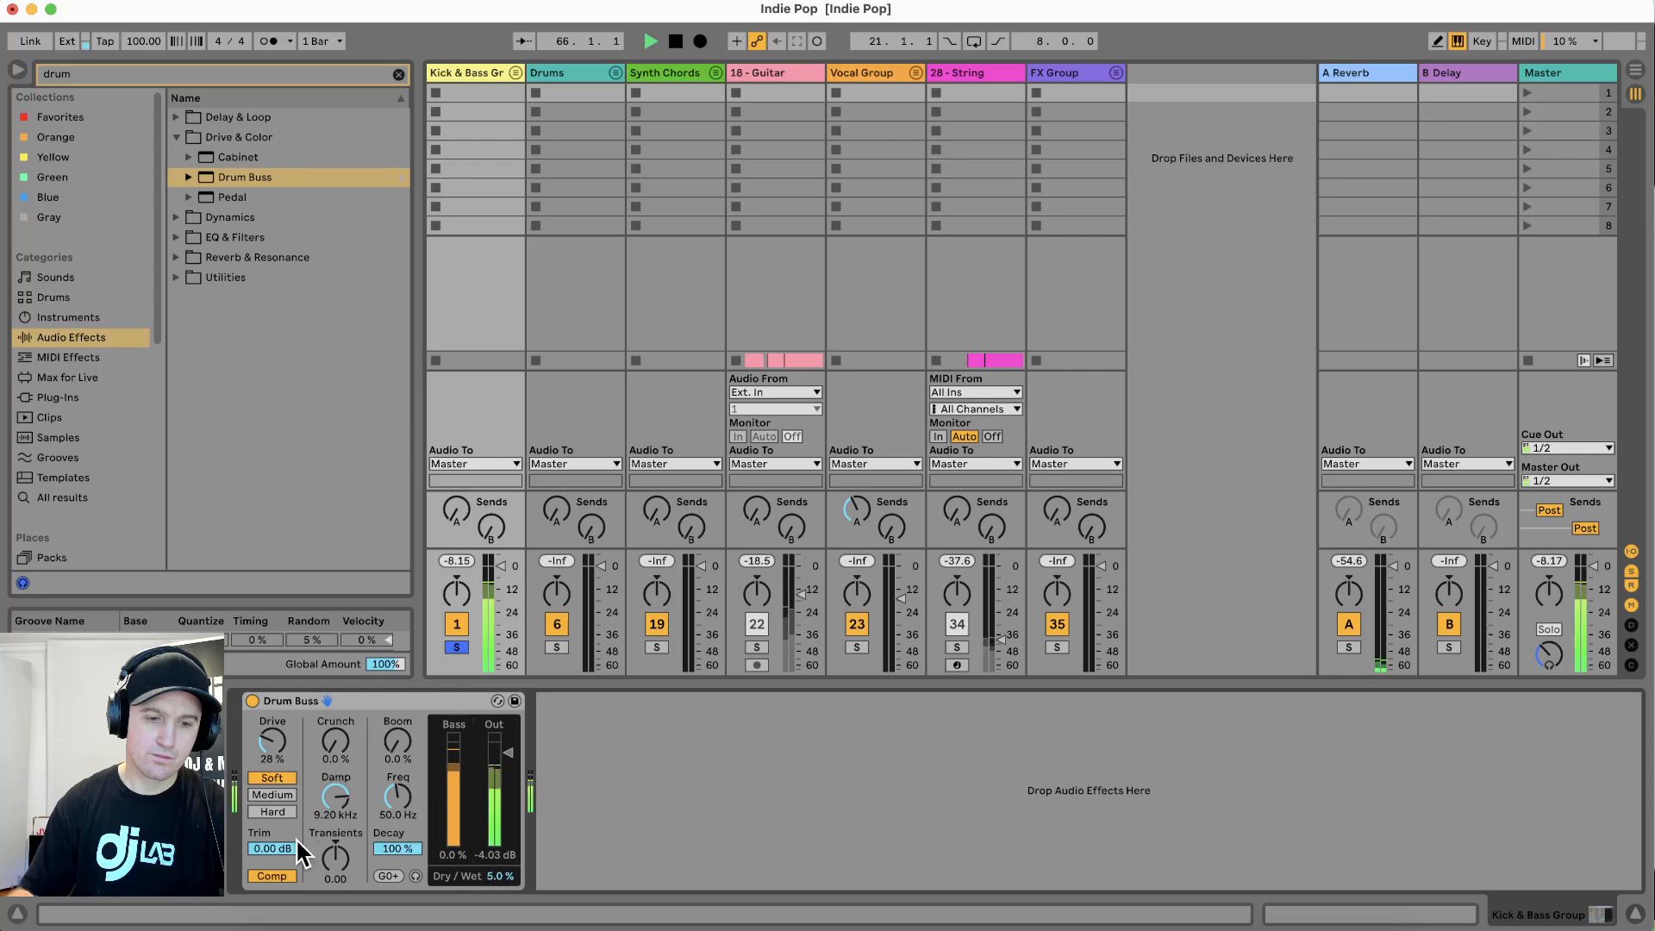
pyautogui.click(252, 700)
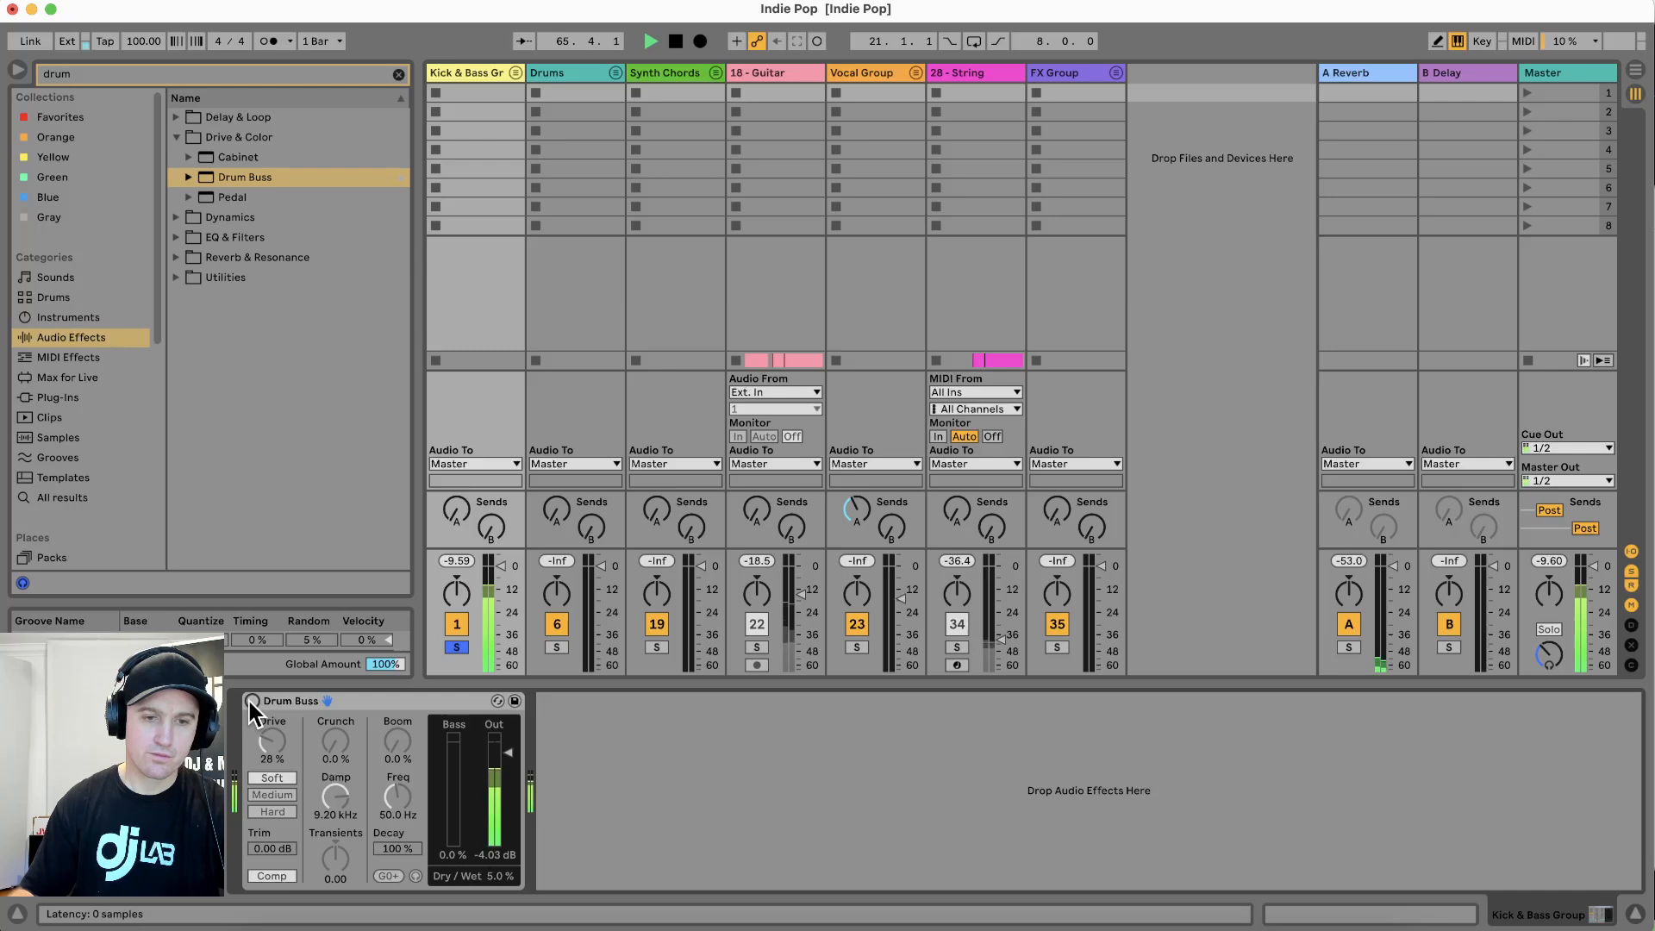
pyautogui.click(252, 701)
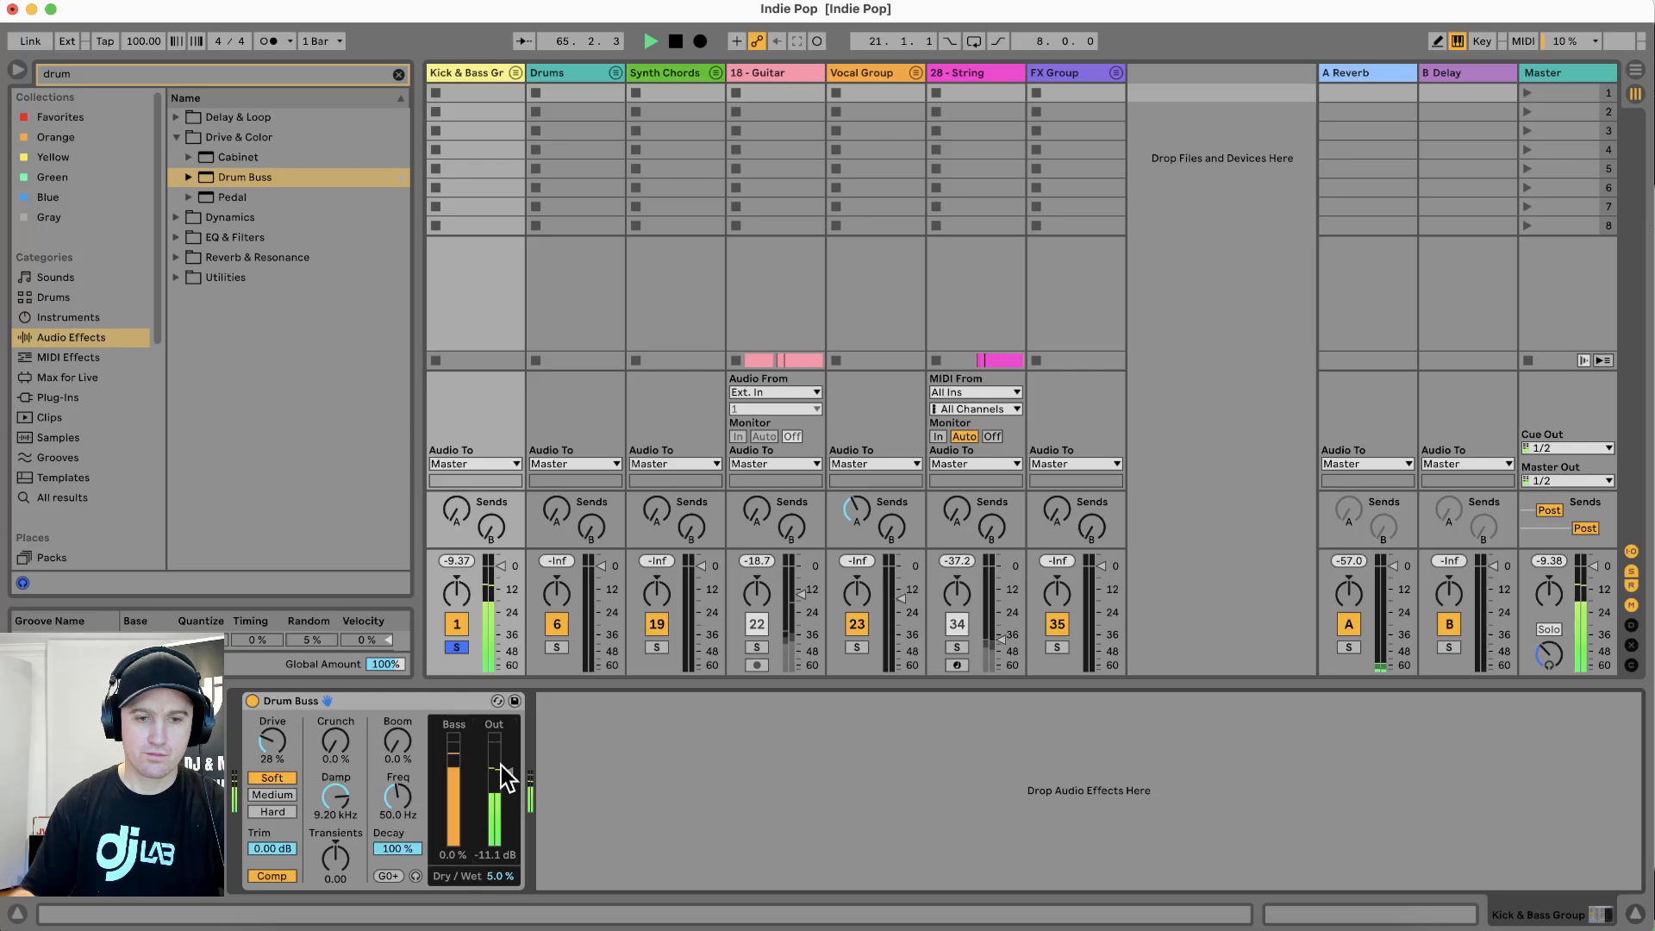
# Raise Drum Buss's Dry/Wet to 7.0 % and compare the Kick & Bass Group's sound with the device off and on
pyautogui.moveTo(499, 879); pyautogui.dragTo(509, 873)
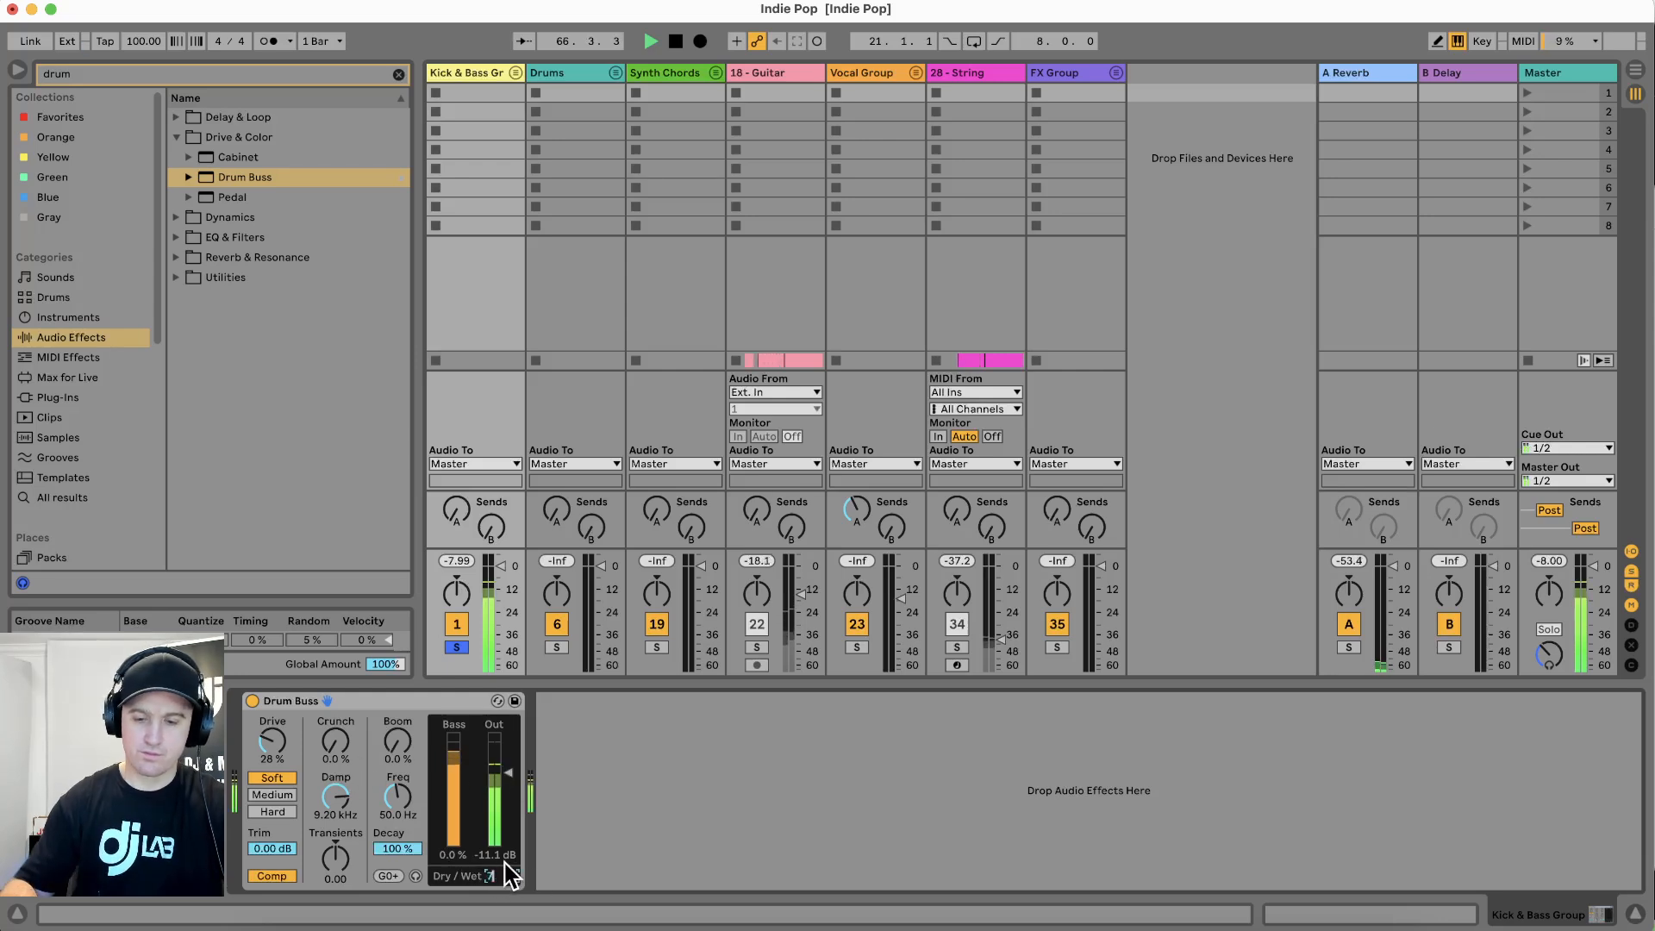
pyautogui.click(252, 701)
pyautogui.click(252, 701)
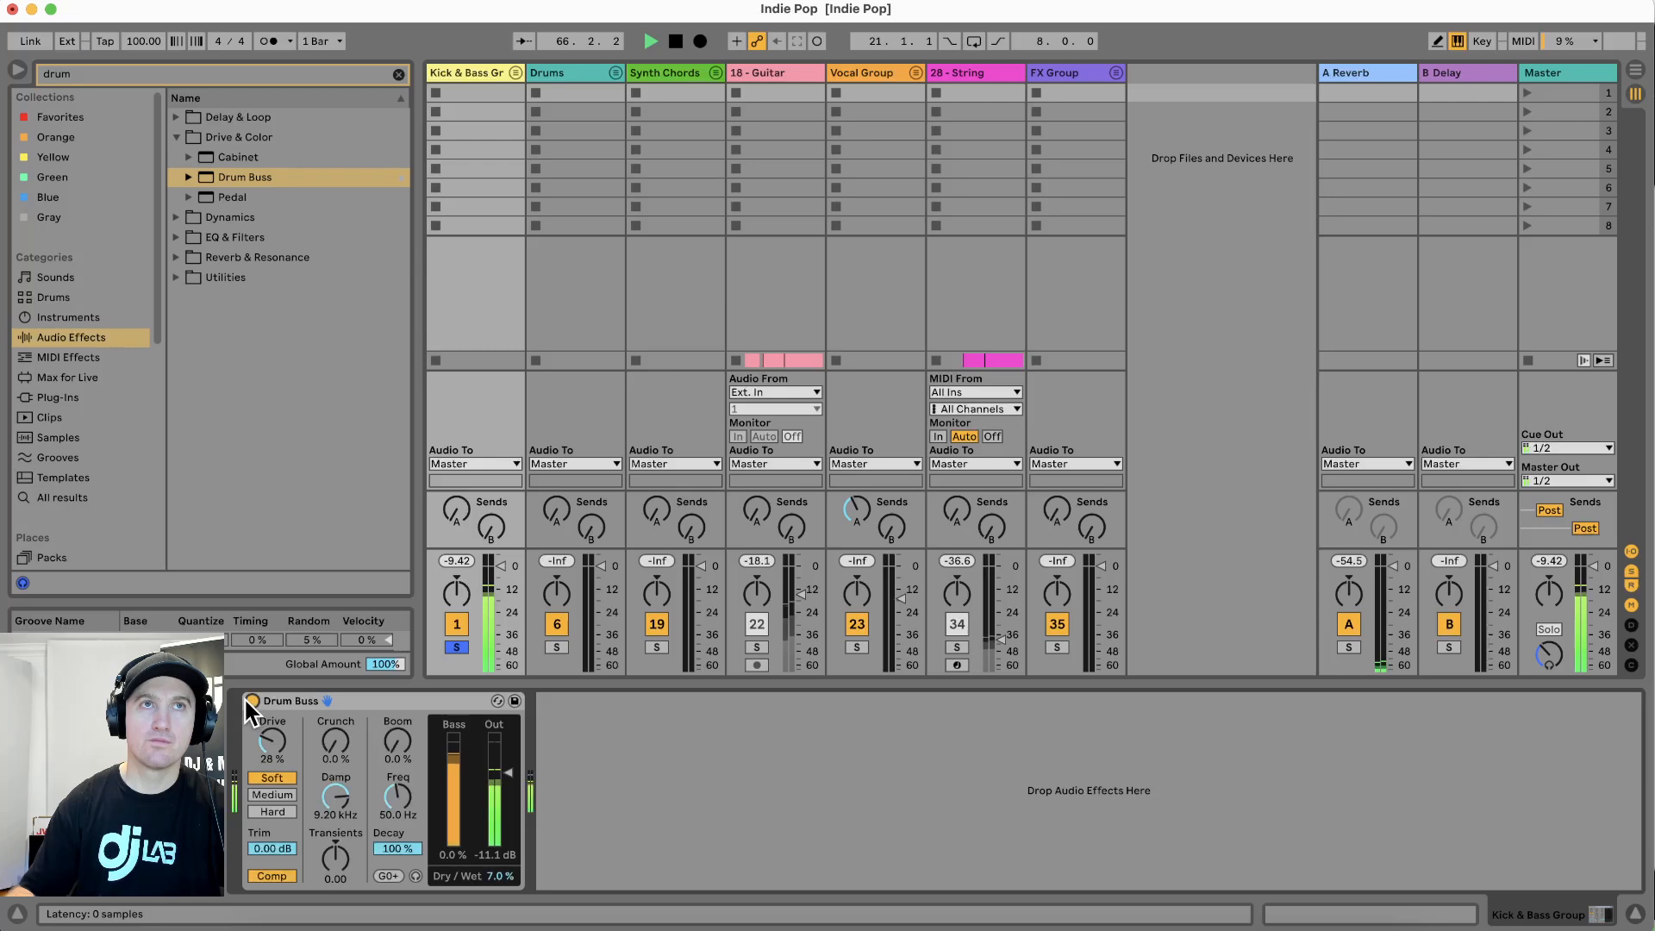
pyautogui.press('space')
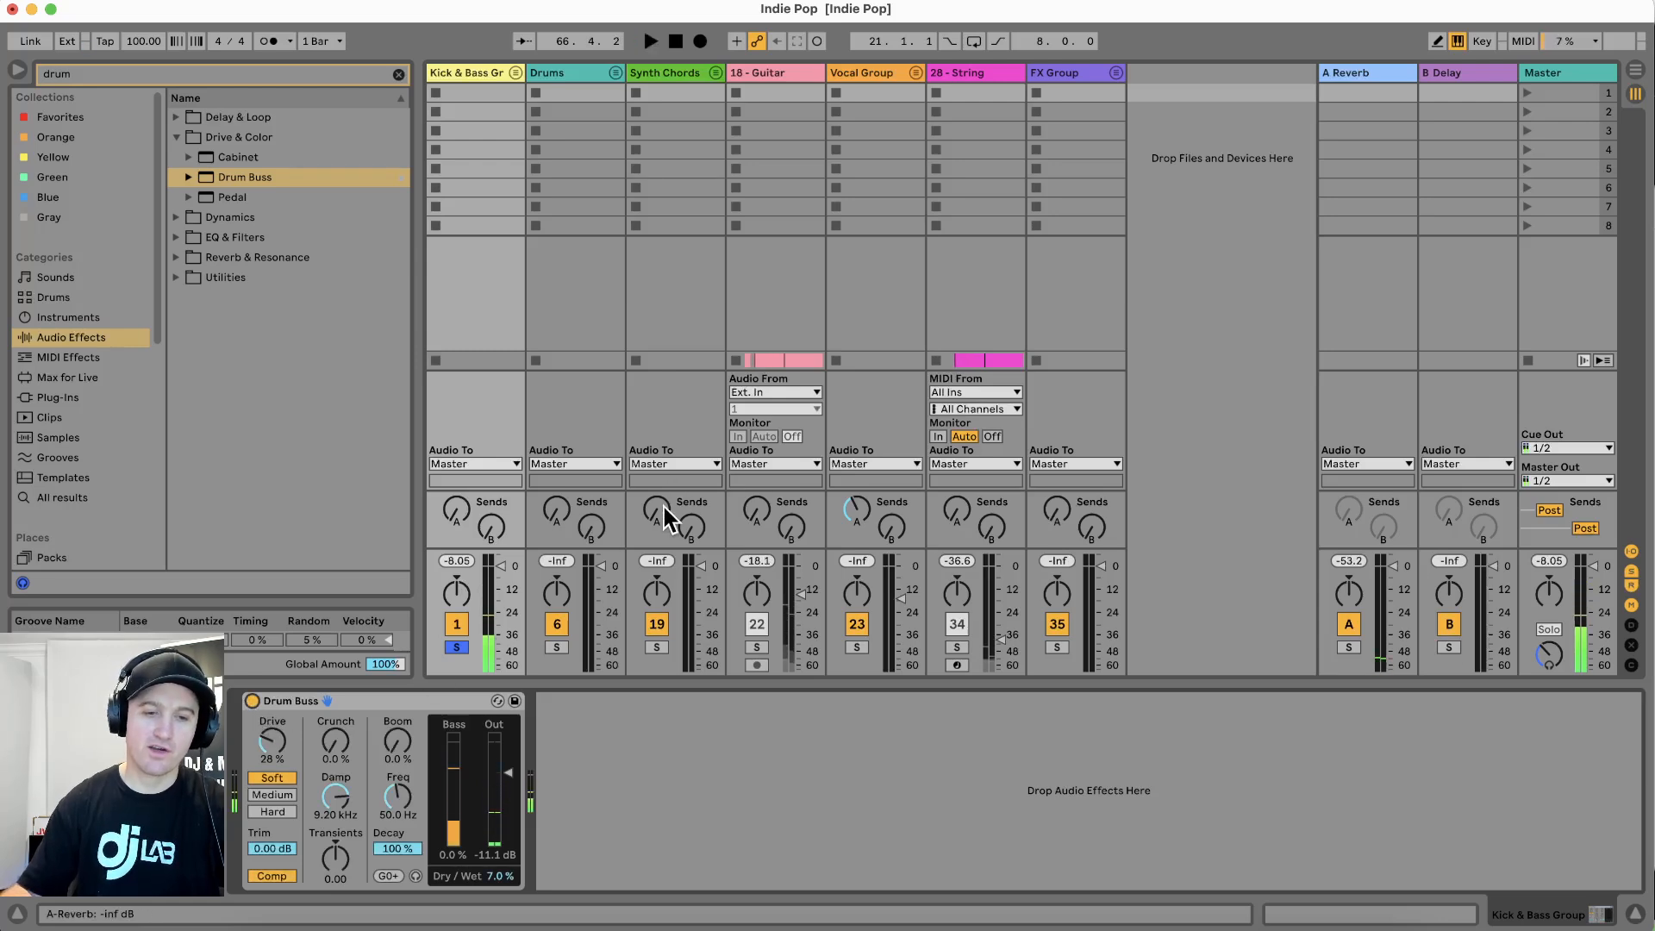
# Set Crunch to 30 % and Dry/Wet to 10 % on the Kick & Bass Group's Drum Buss, listening to the result
pyautogui.click(333, 745)
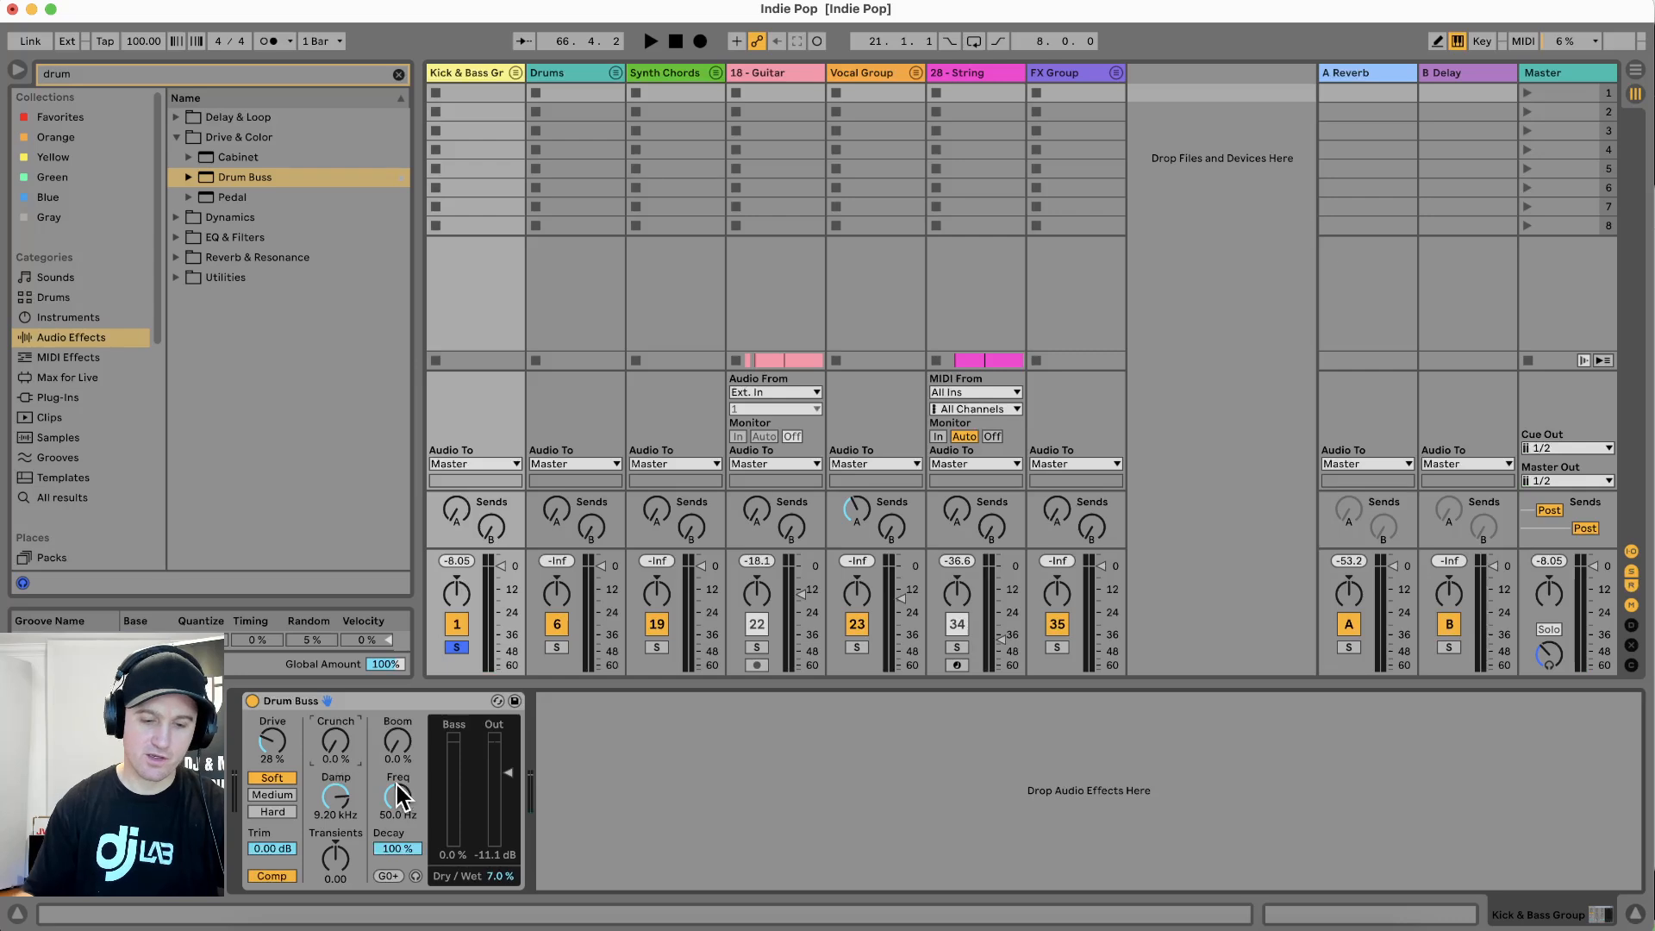
pyautogui.write('30')
pyautogui.press('Return')
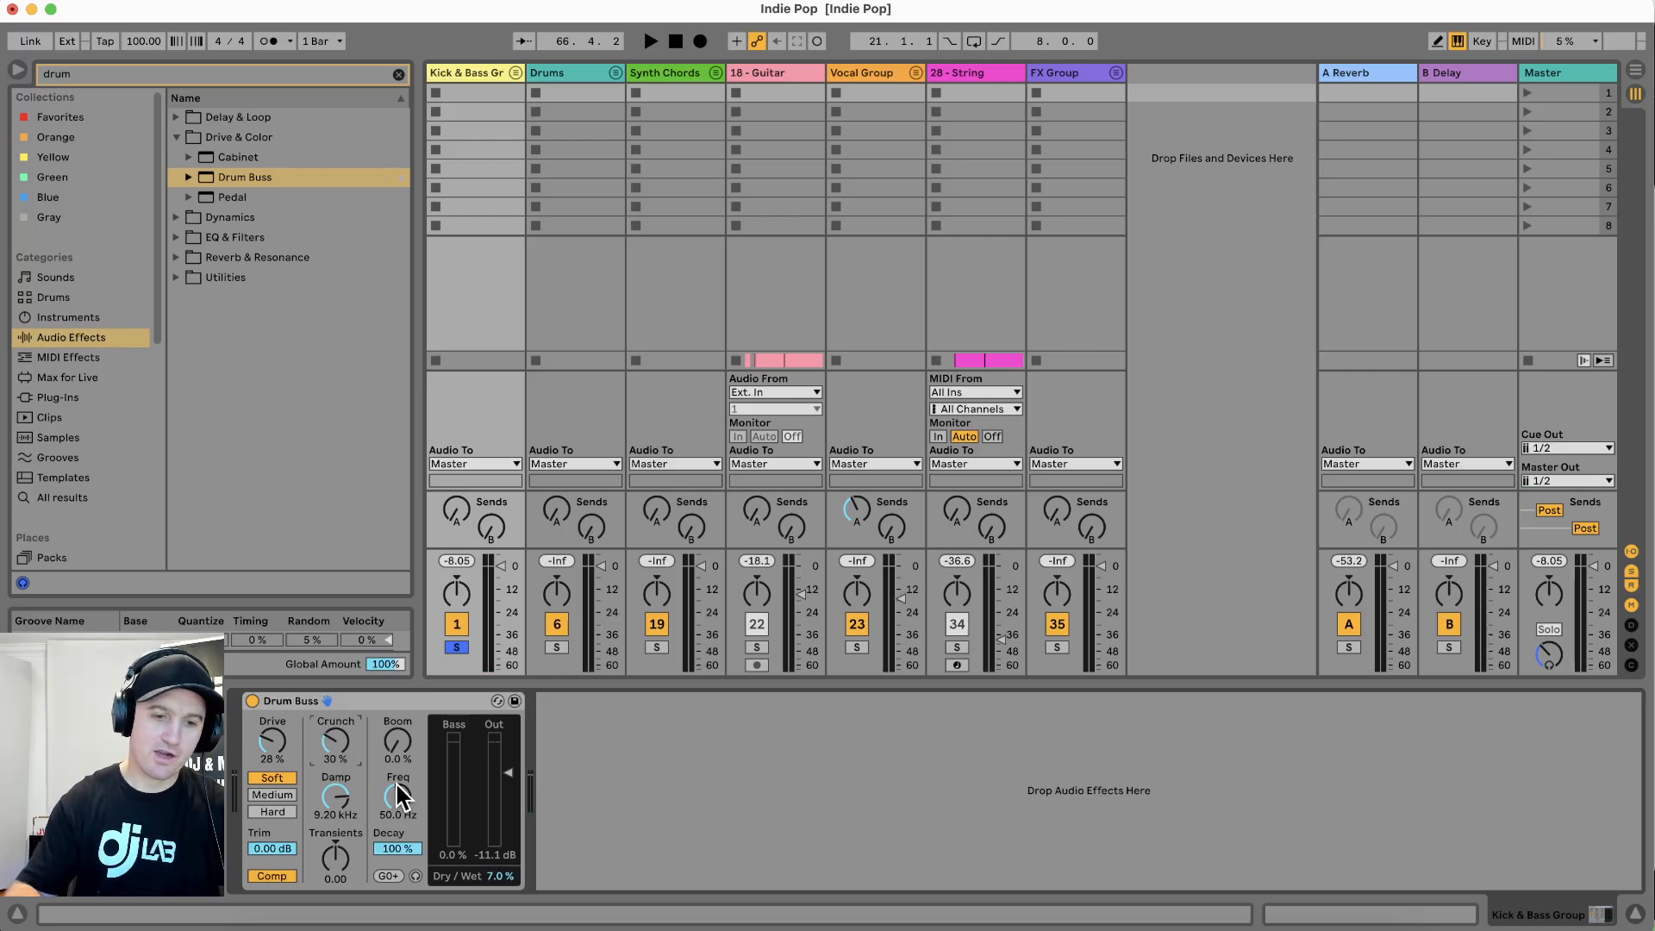
pyautogui.press('space')
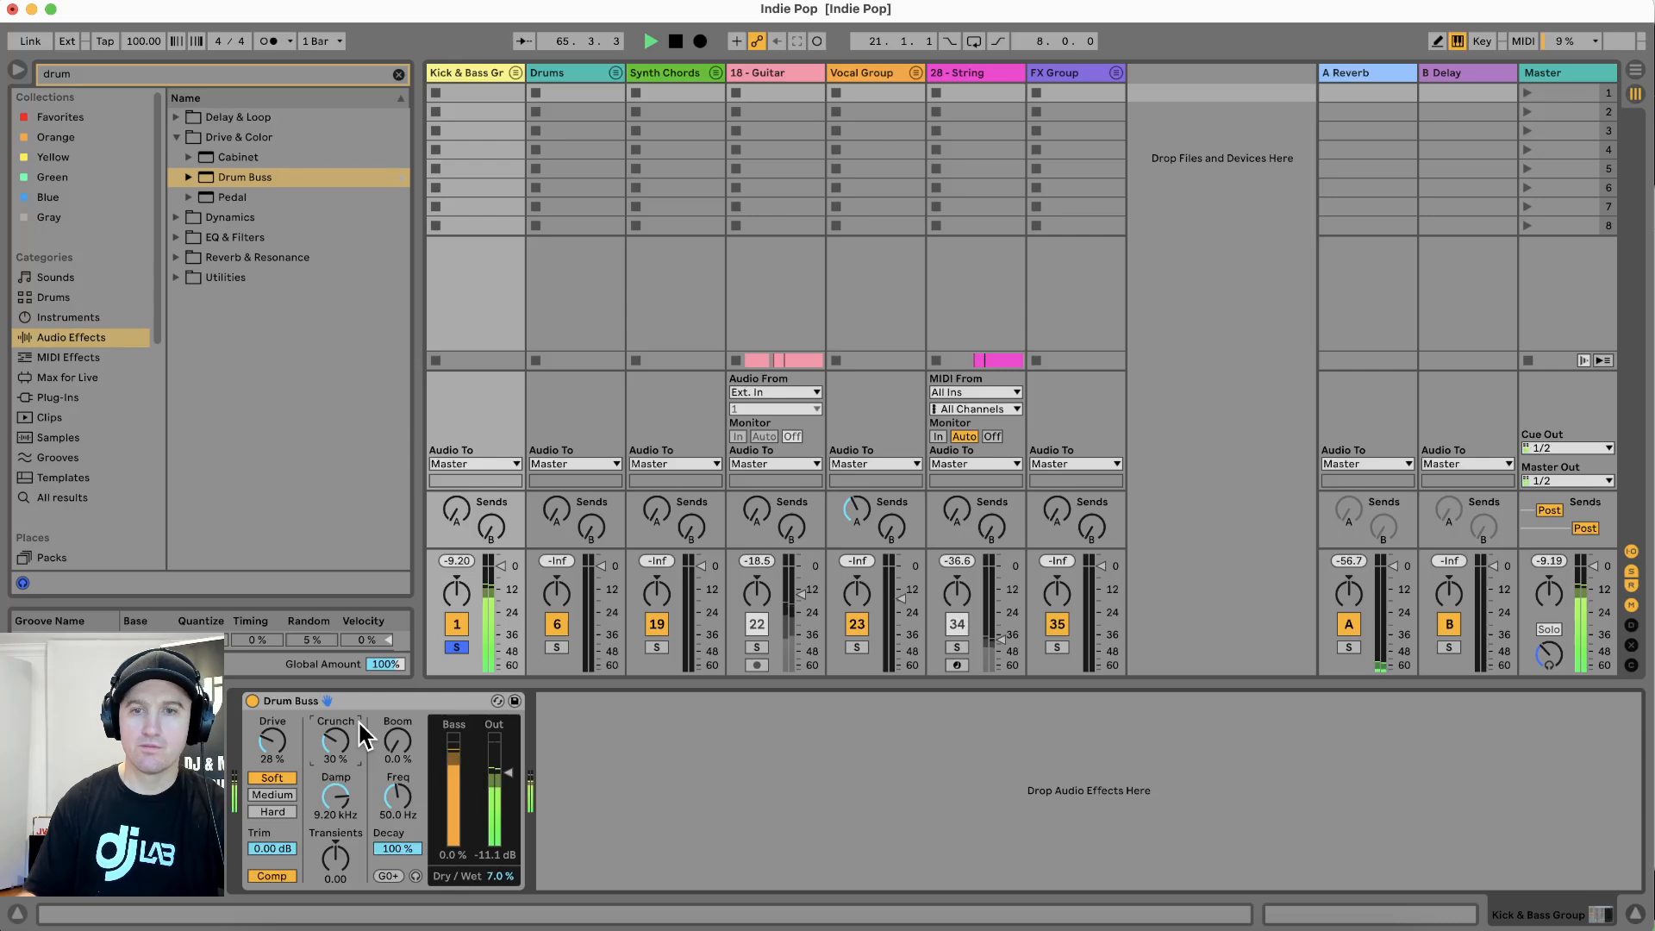
pyautogui.click(499, 876)
pyautogui.write('10')
pyautogui.press('Return')
pyautogui.press('space')
# Add a Drum Buss to the Drums group, solo the group and compare the effect against bypass during playback
pyautogui.moveTo(240, 171); pyautogui.dragTo(577, 169)
pyautogui.press('space')
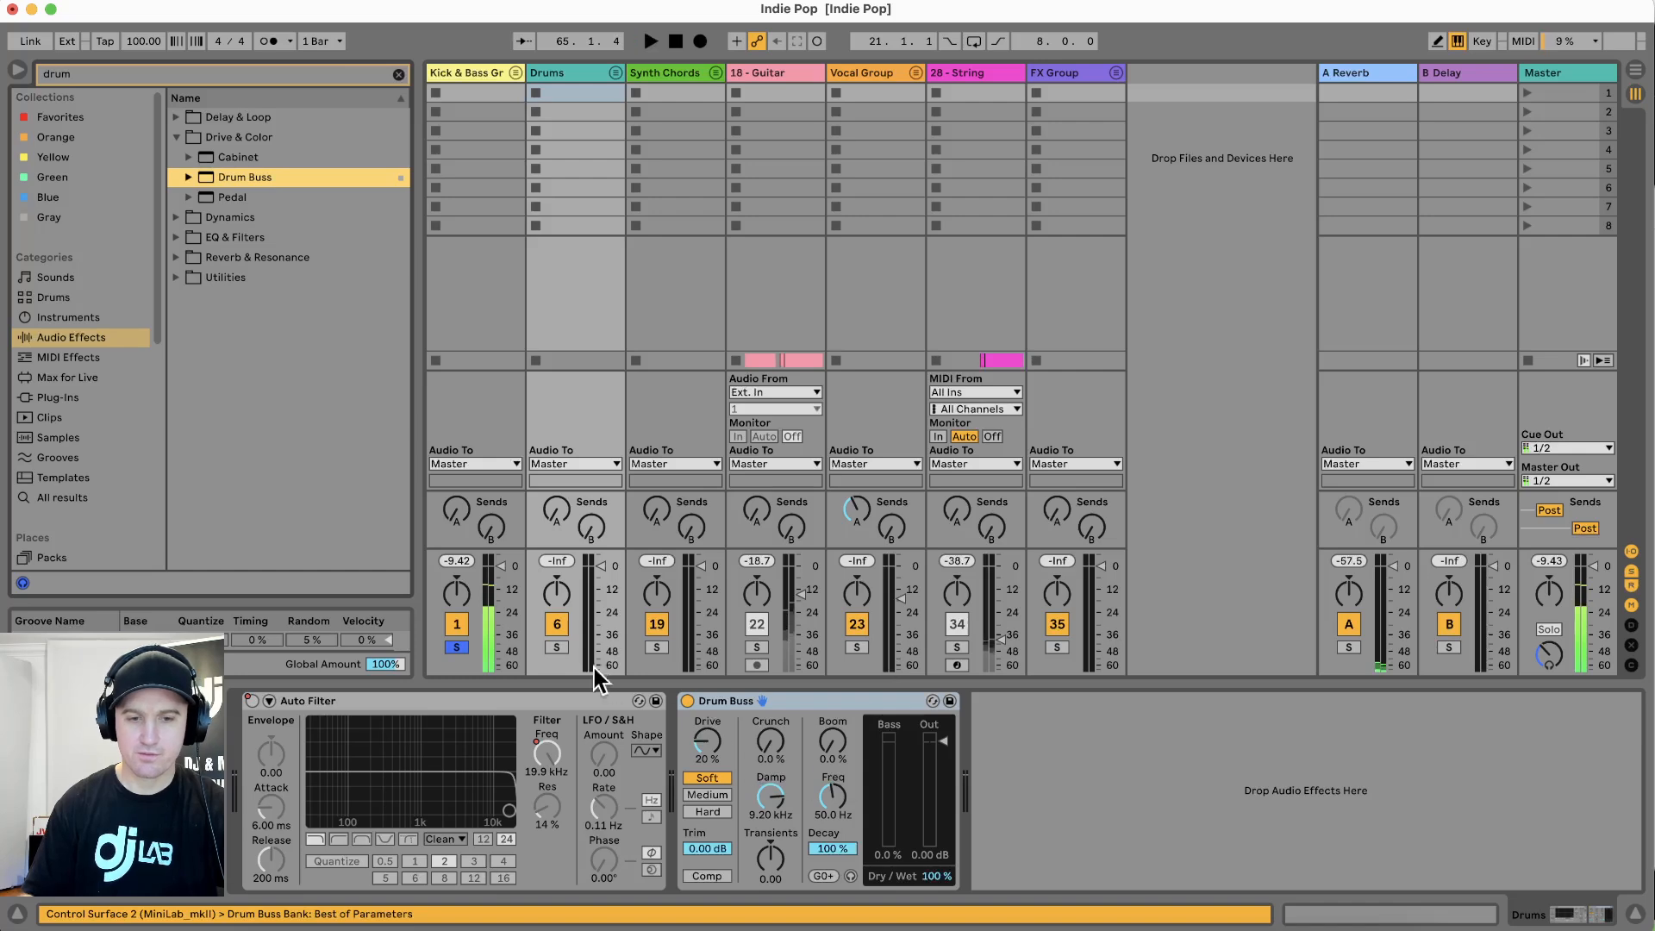
pyautogui.click(557, 647)
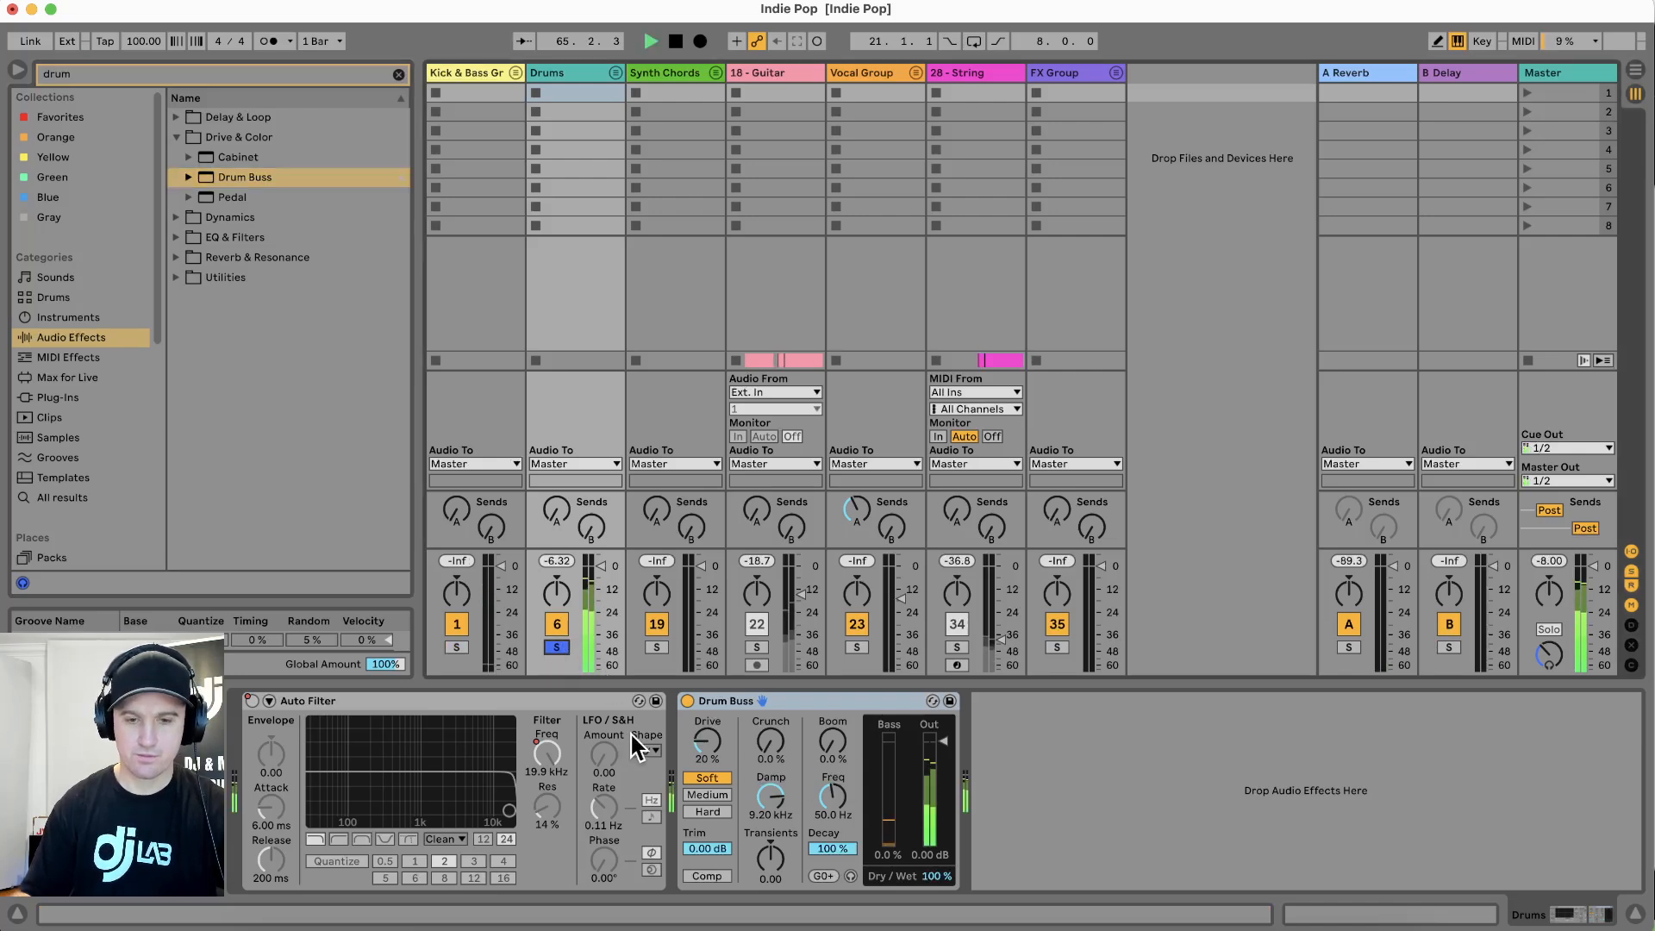
pyautogui.click(688, 701)
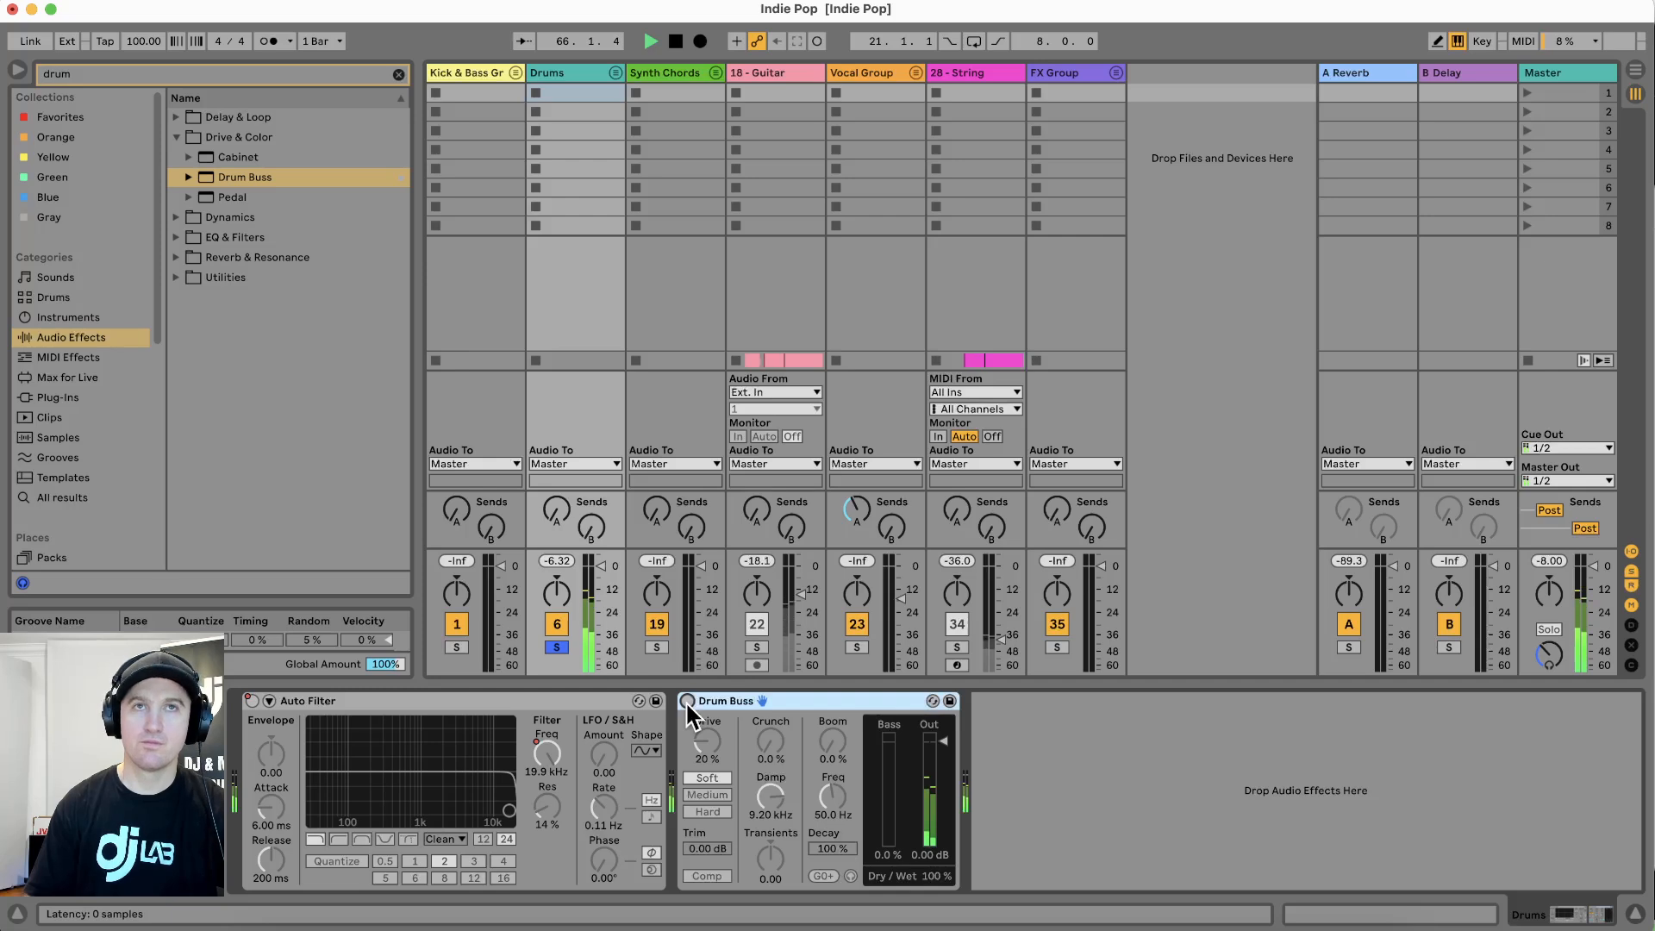
pyautogui.click(689, 702)
pyautogui.press('space')
# On the Drums group's Drum Buss, set Damp to 20.0 kHz, enable the compressor and set Dry/Wet to 10 %
pyautogui.moveTo(771, 800); pyautogui.dragTo(770, 772)
pyautogui.press('space')
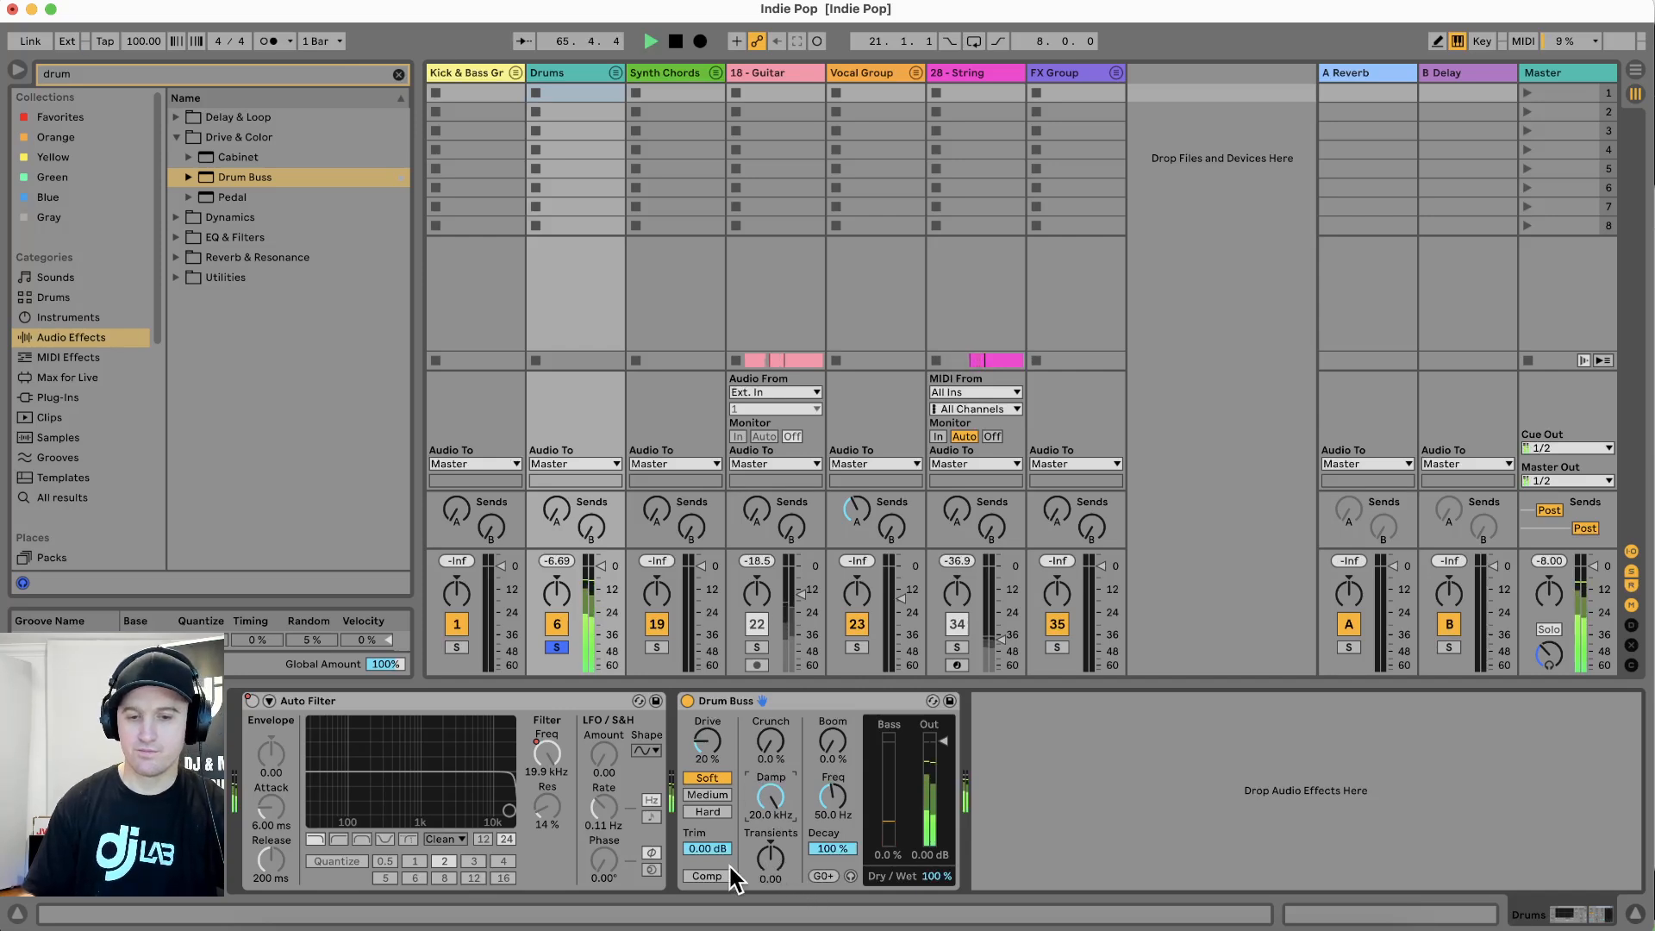
pyautogui.click(944, 877)
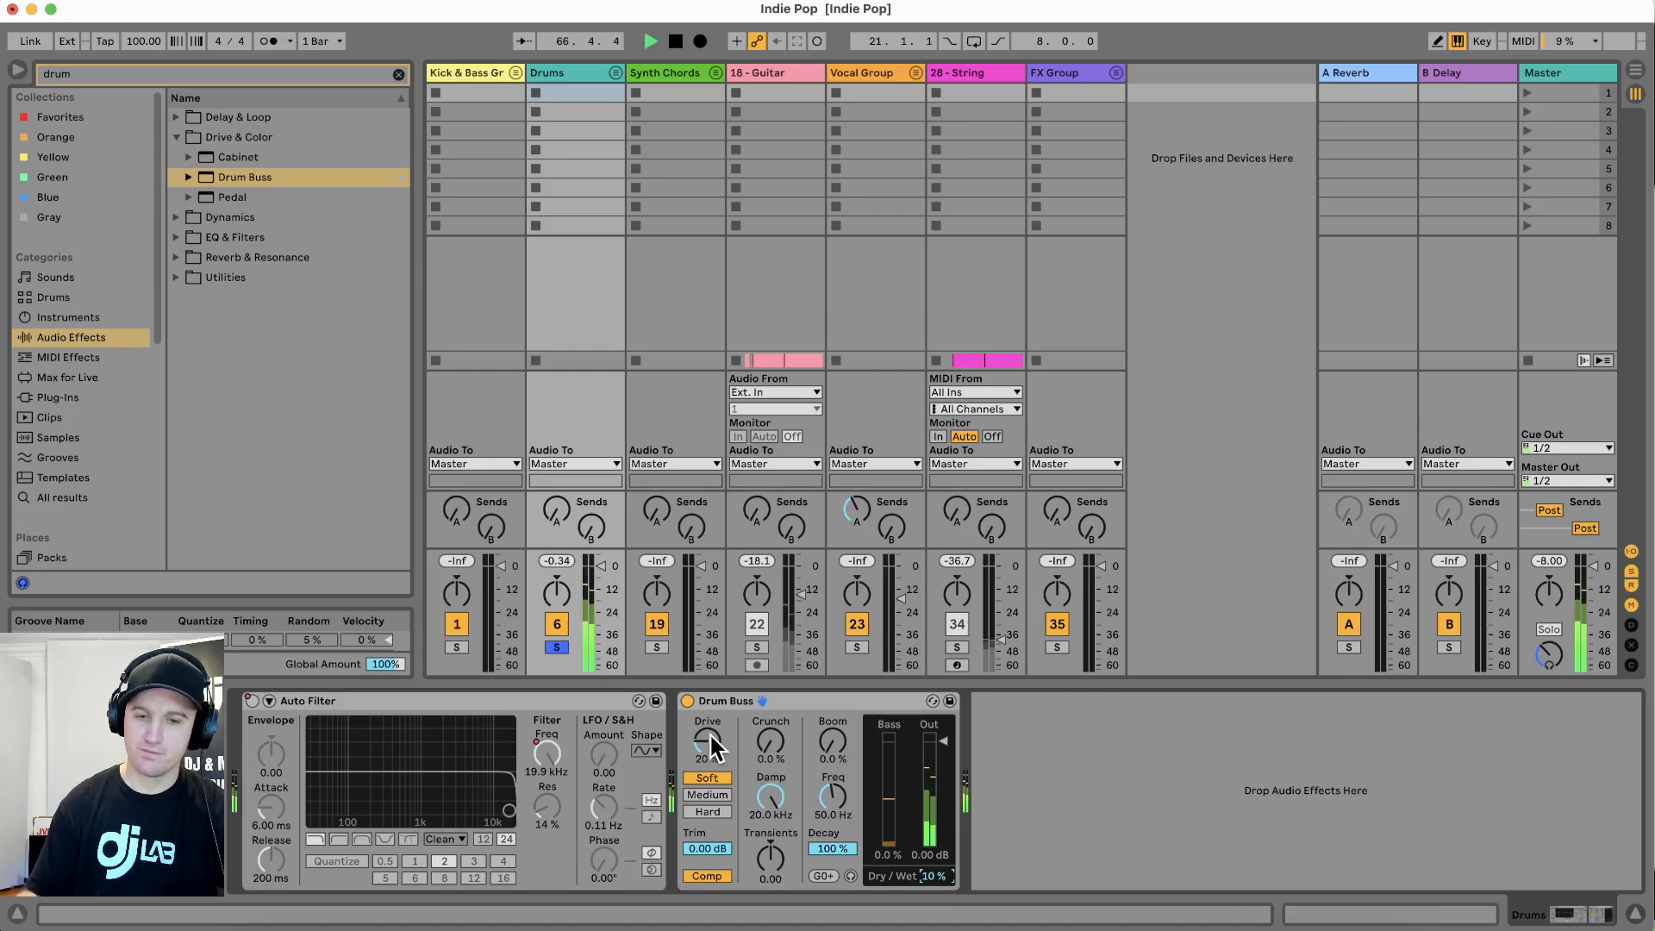
# Try a lower output gain on the Drums group's Drum Buss against bypass, and return it to 0.00 dB
pyautogui.click(687, 701)
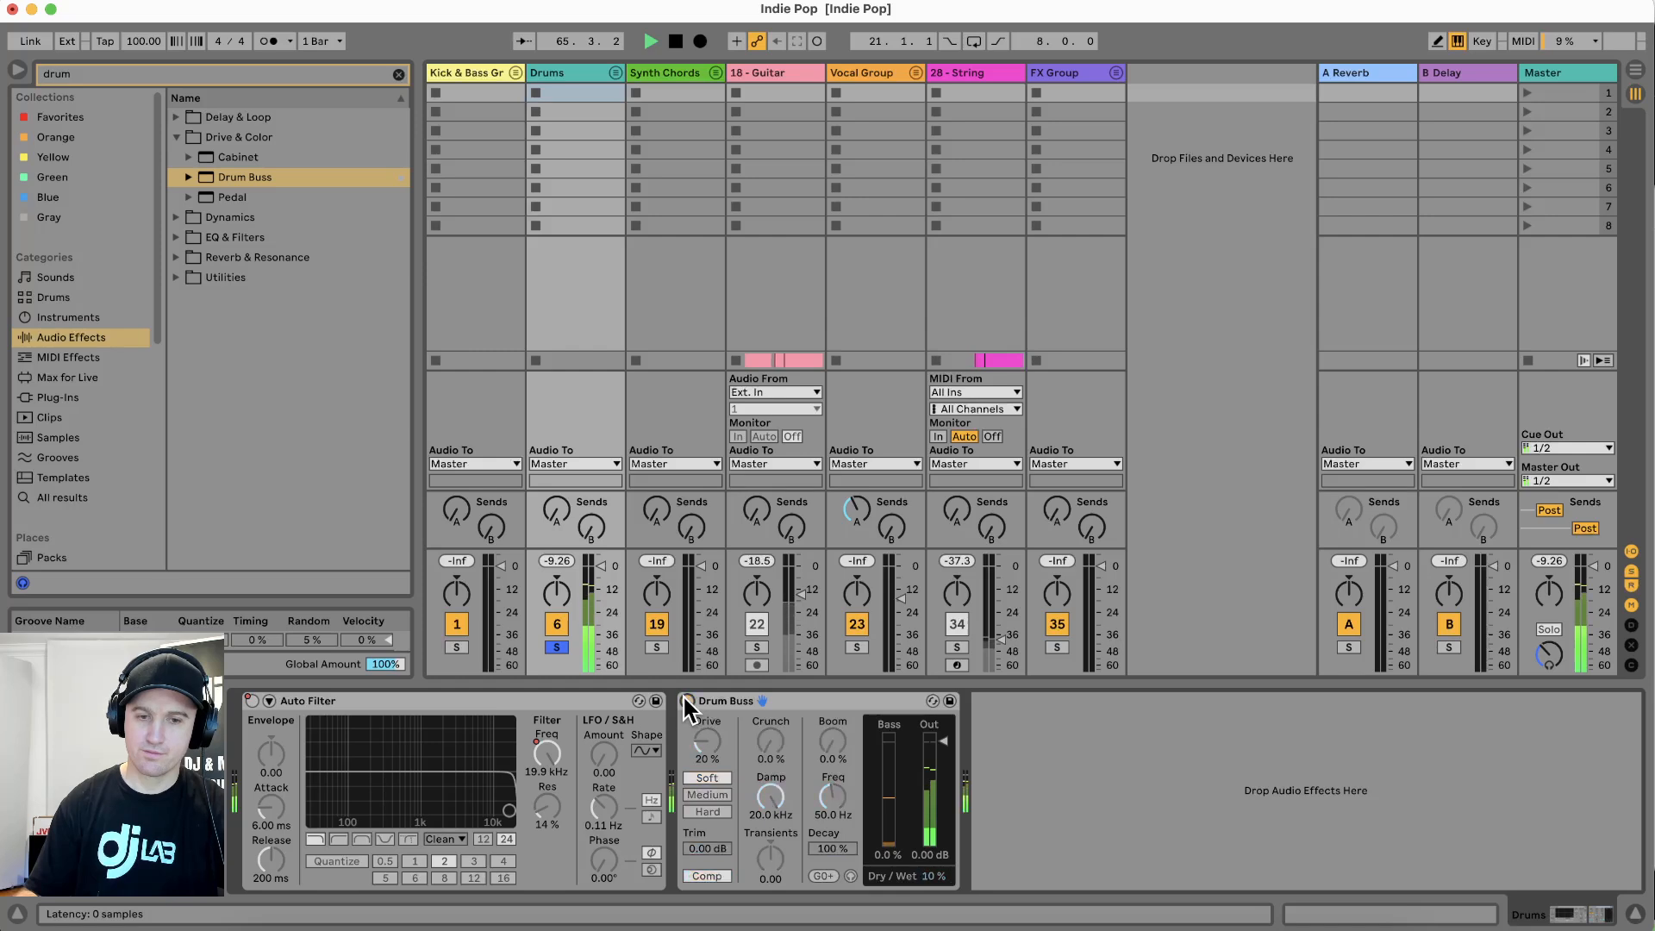
pyautogui.click(687, 701)
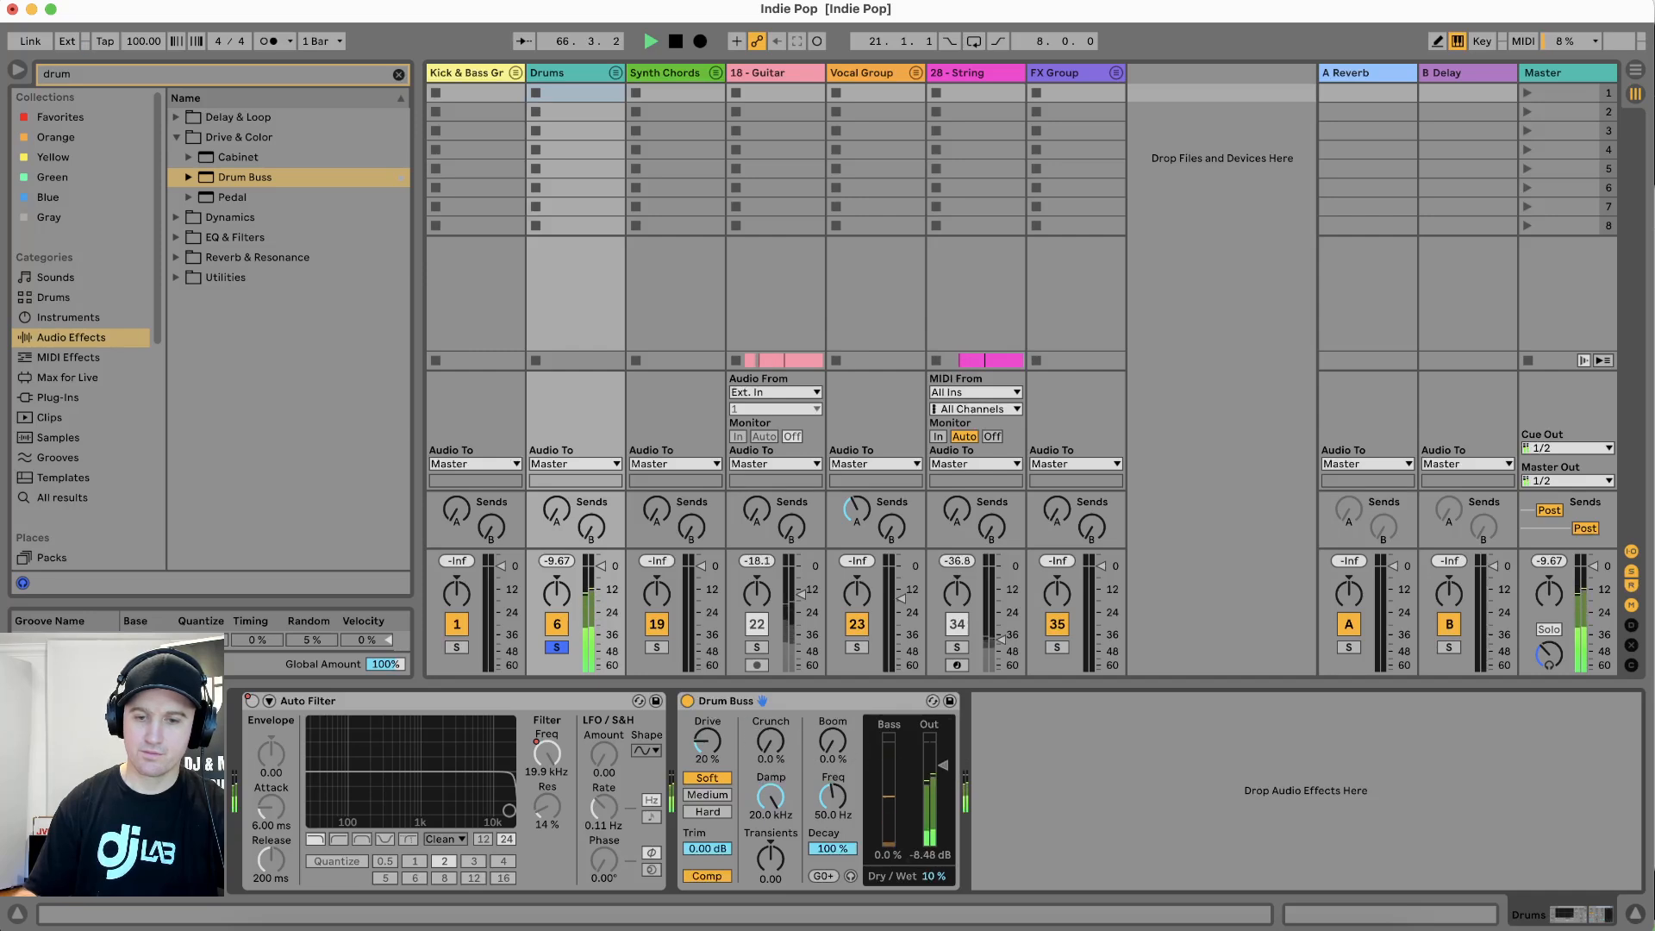
pyautogui.click(687, 702)
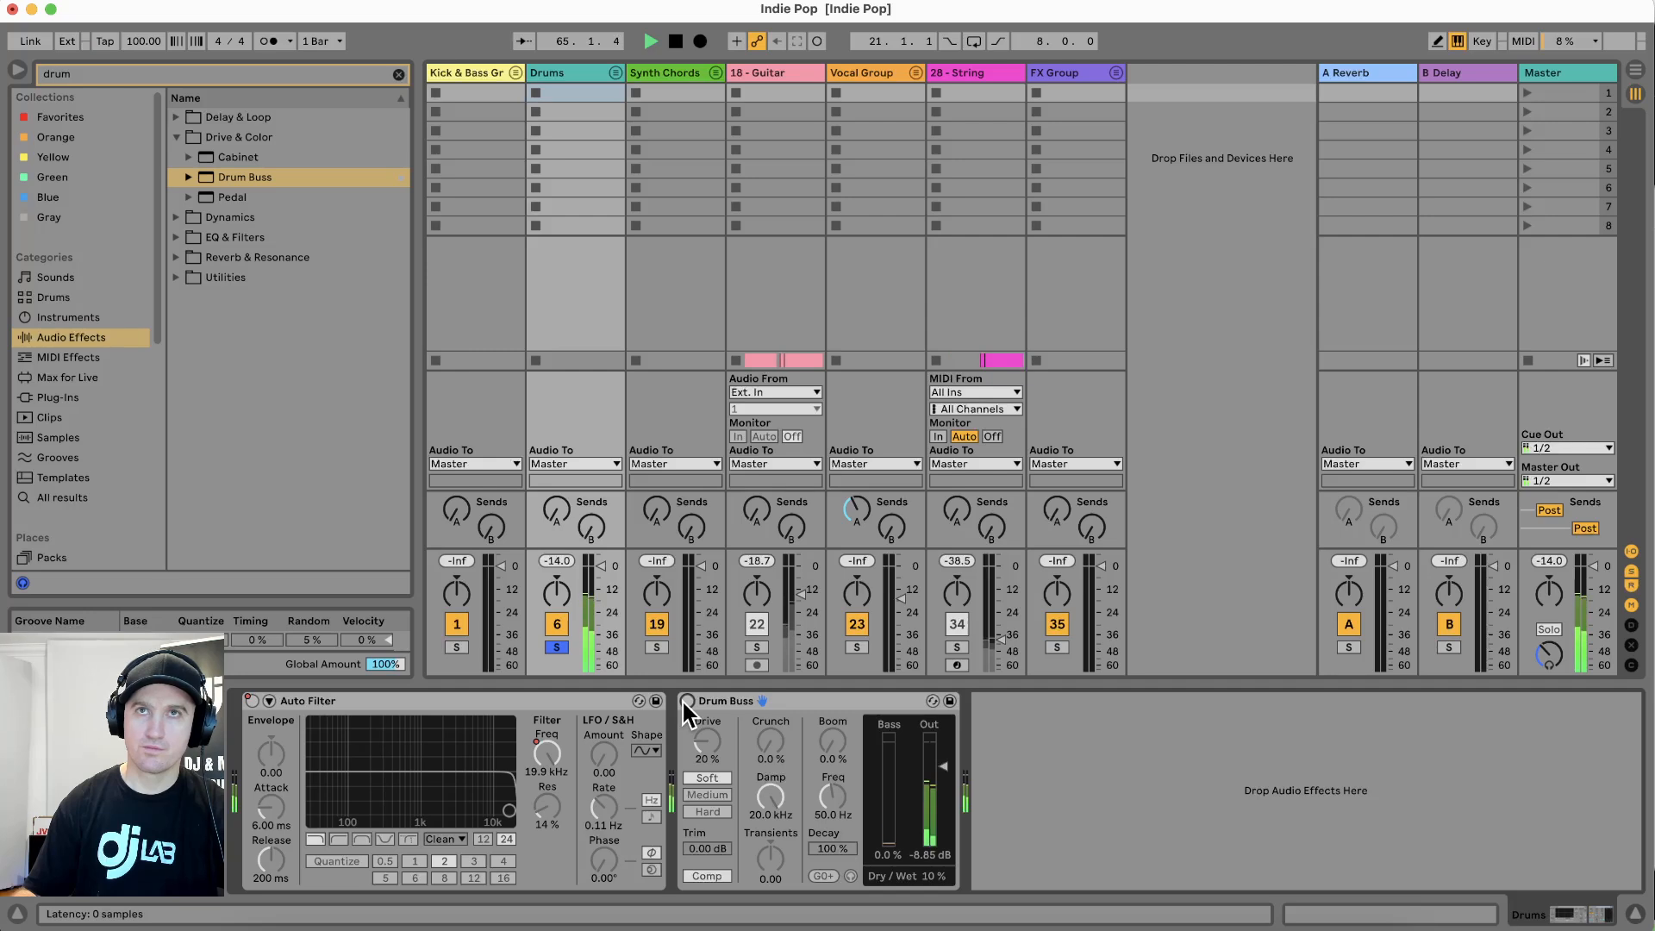
pyautogui.click(686, 702)
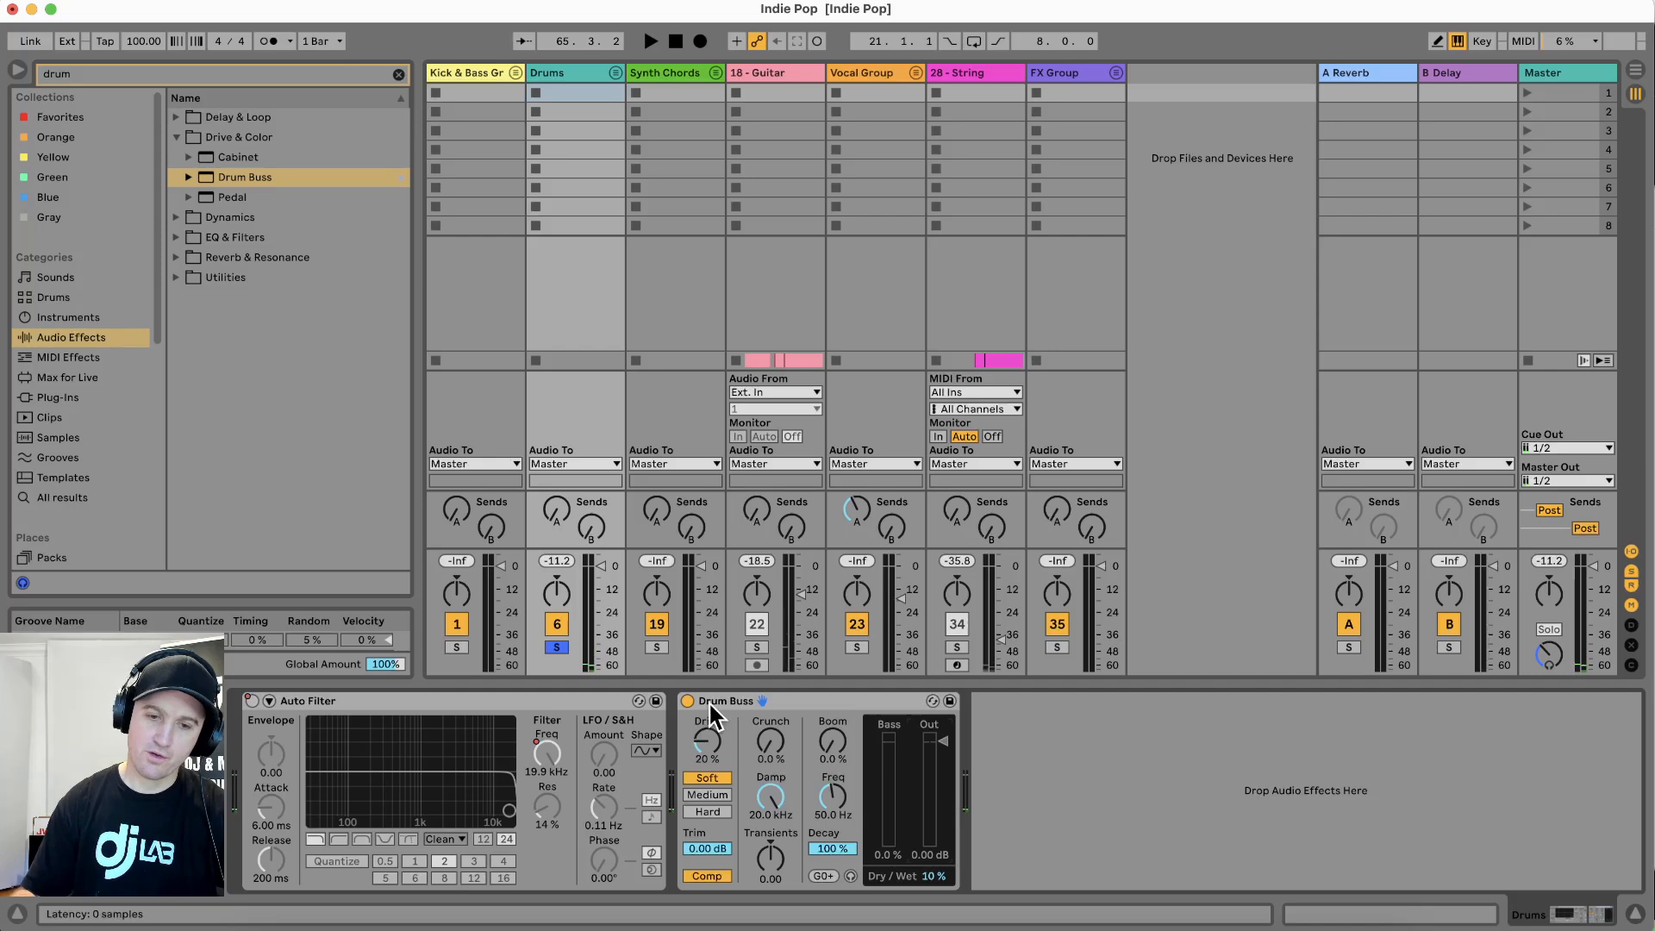
# Group the Drums group's Drum Buss into an Audio Effect Rack, show its chain list and set the chain volume to -2.4 dB
pyautogui.click(825, 709)
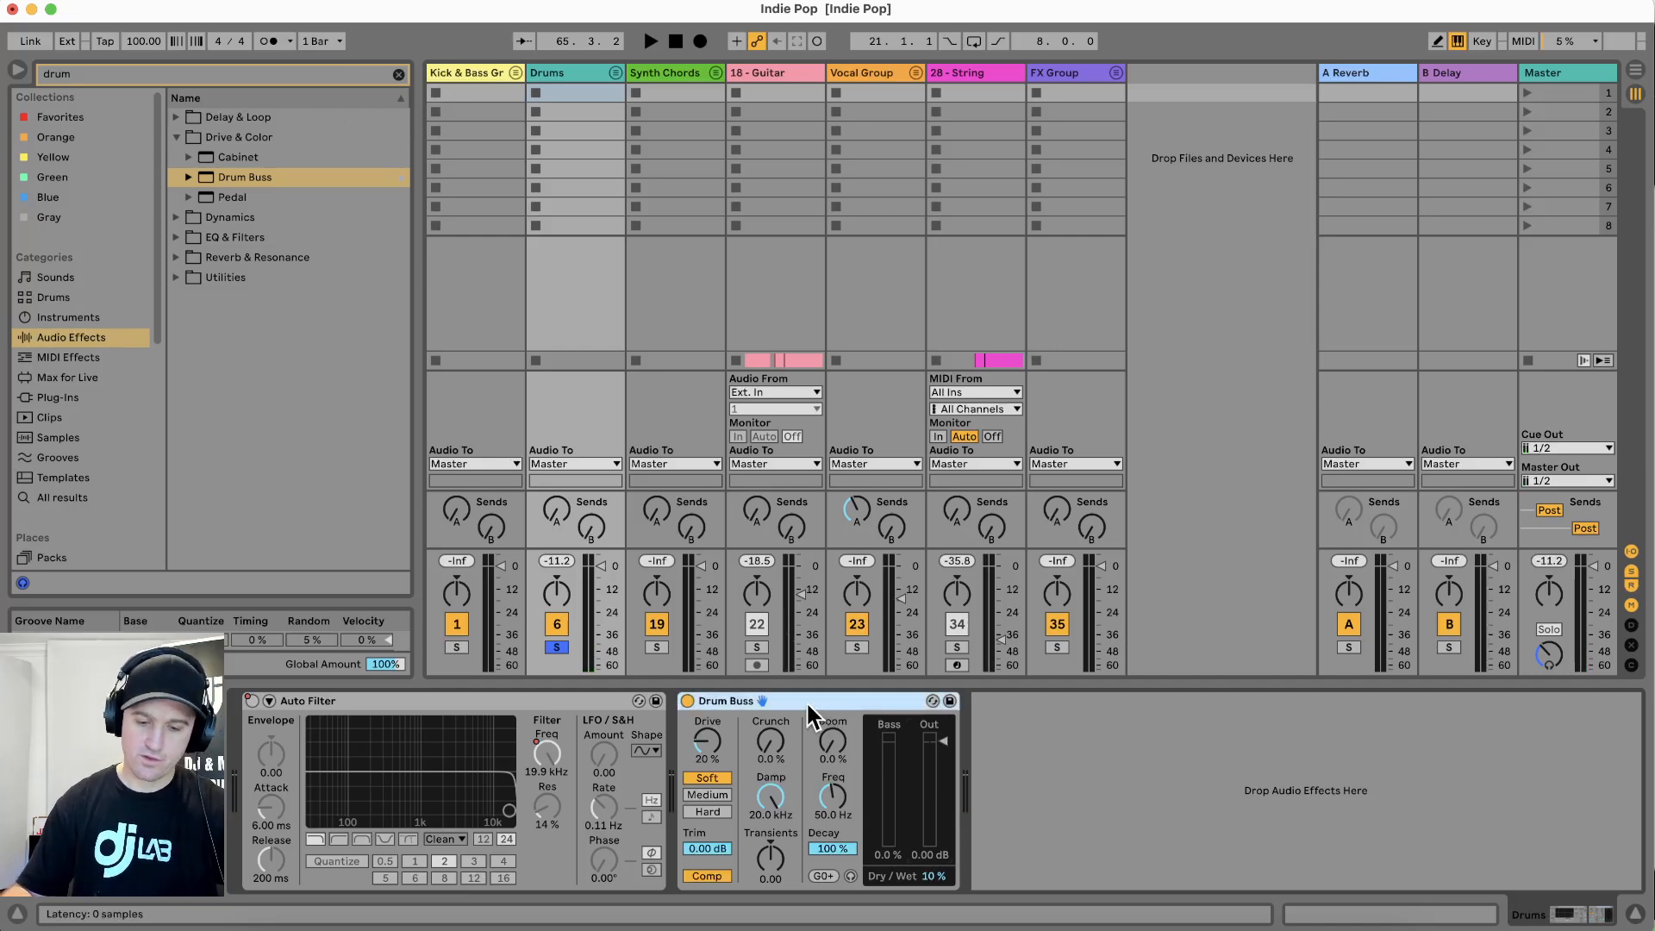
pyautogui.press('super+g')
pyautogui.click(688, 774)
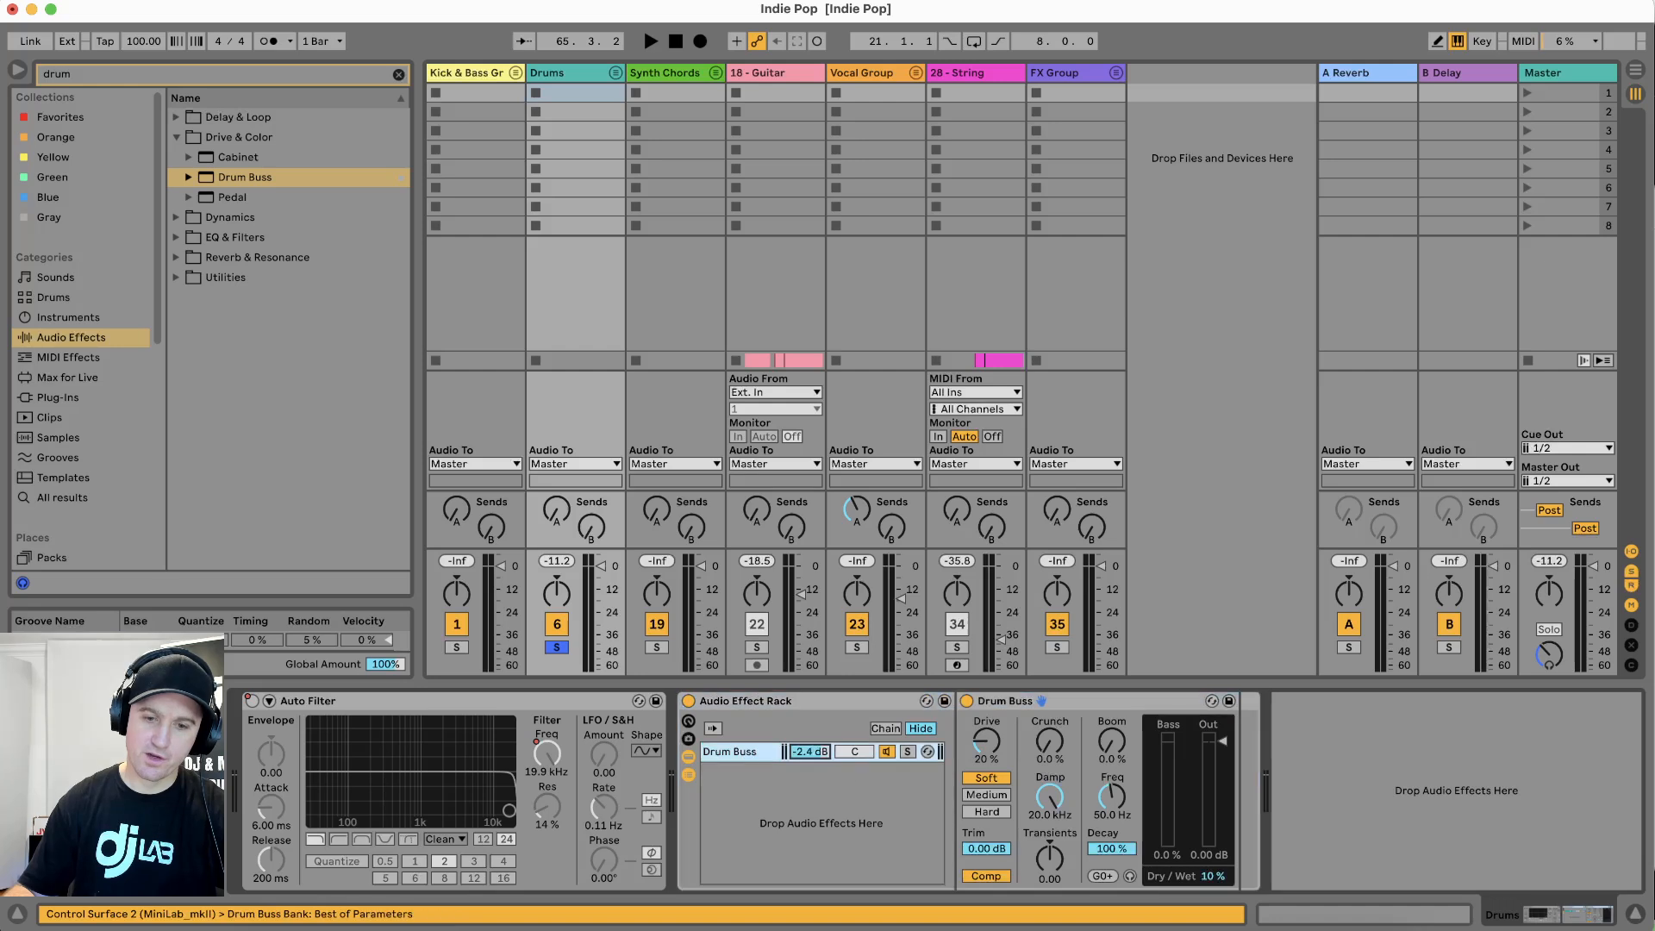
# Try a chain volume of -1.4 dB in the Drums group's rack and compare the level with the rack bypassed
pyautogui.press('space')
pyautogui.moveTo(830, 752); pyautogui.dragTo(831, 744)
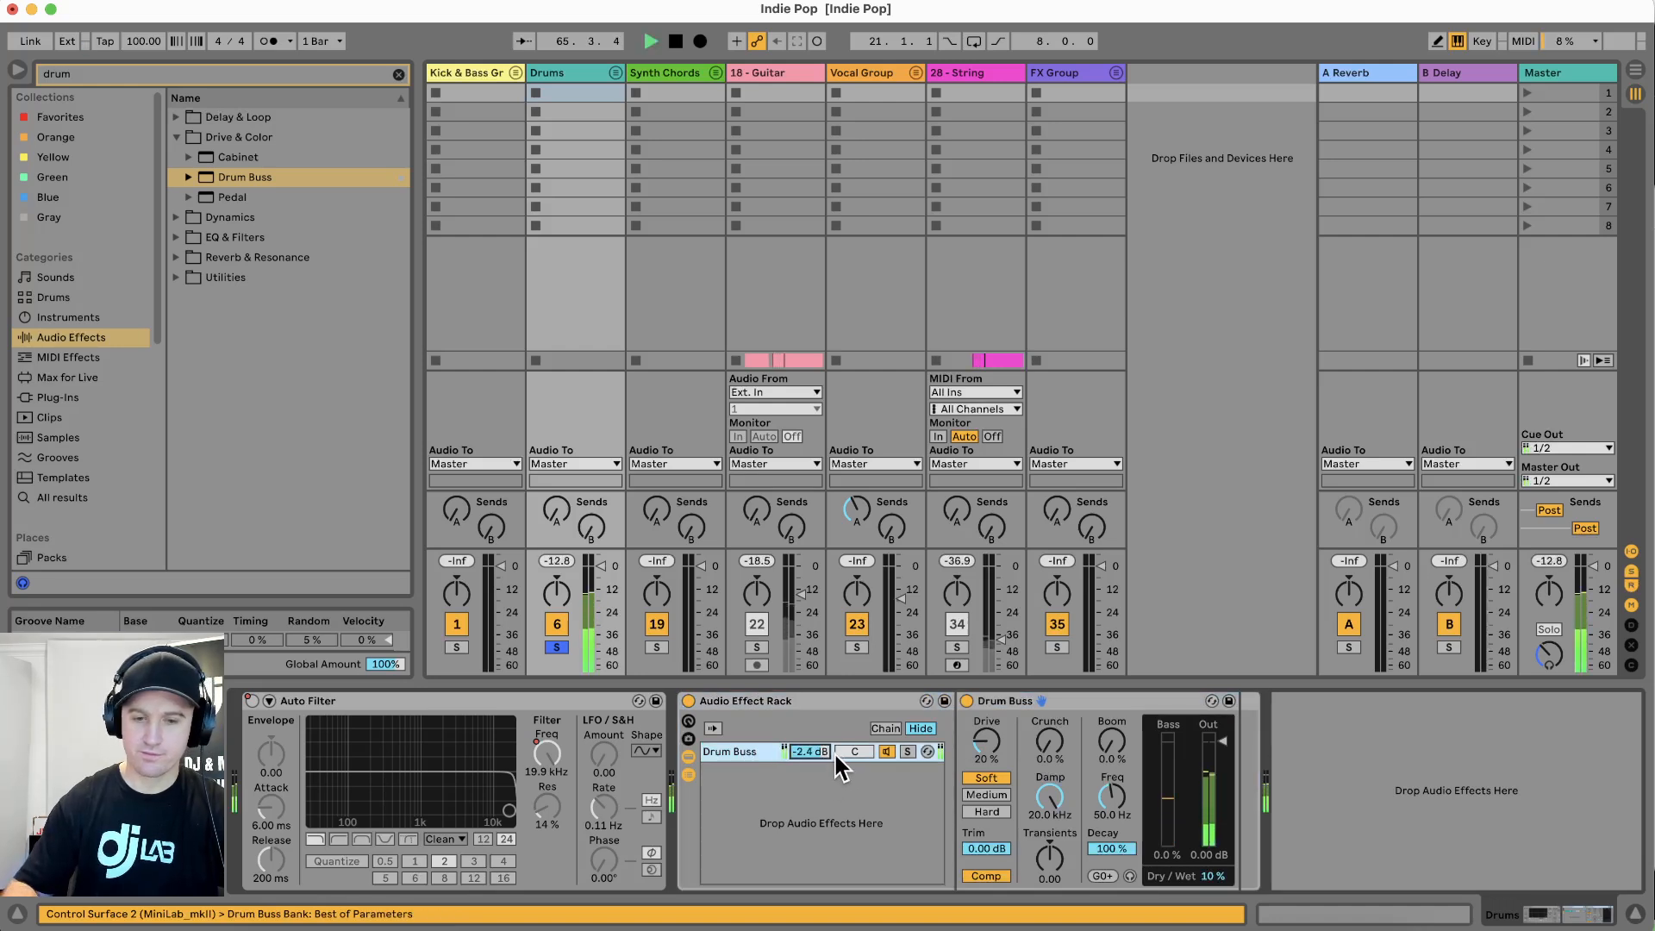
pyautogui.click(690, 702)
pyautogui.press('space')
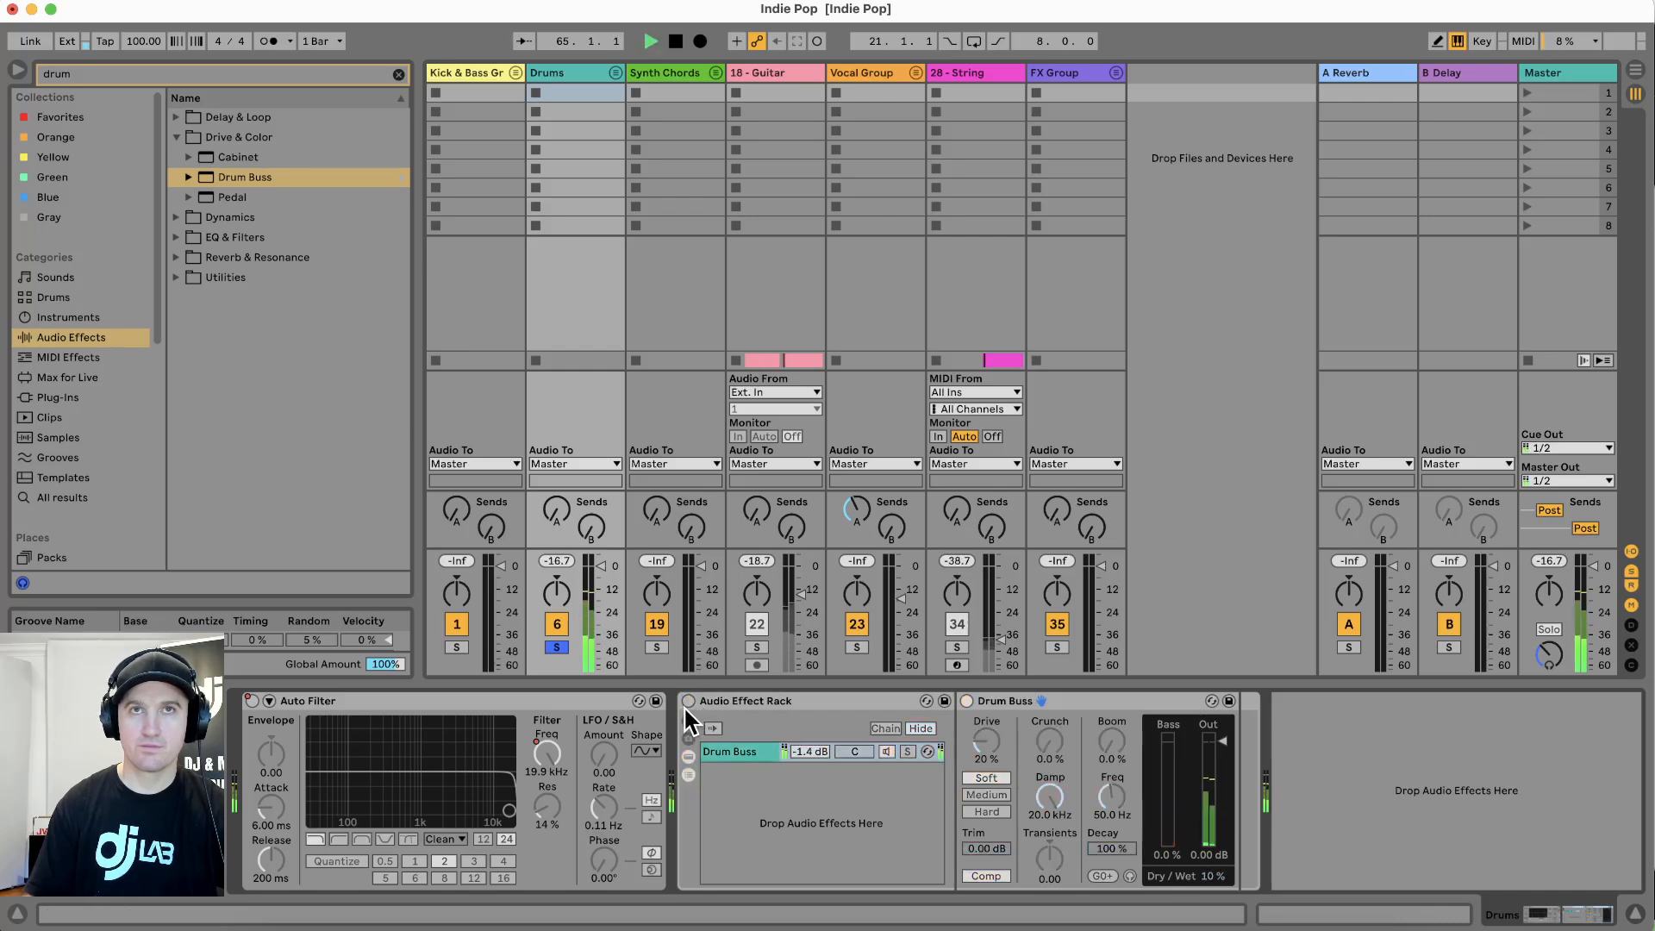
pyautogui.click(690, 702)
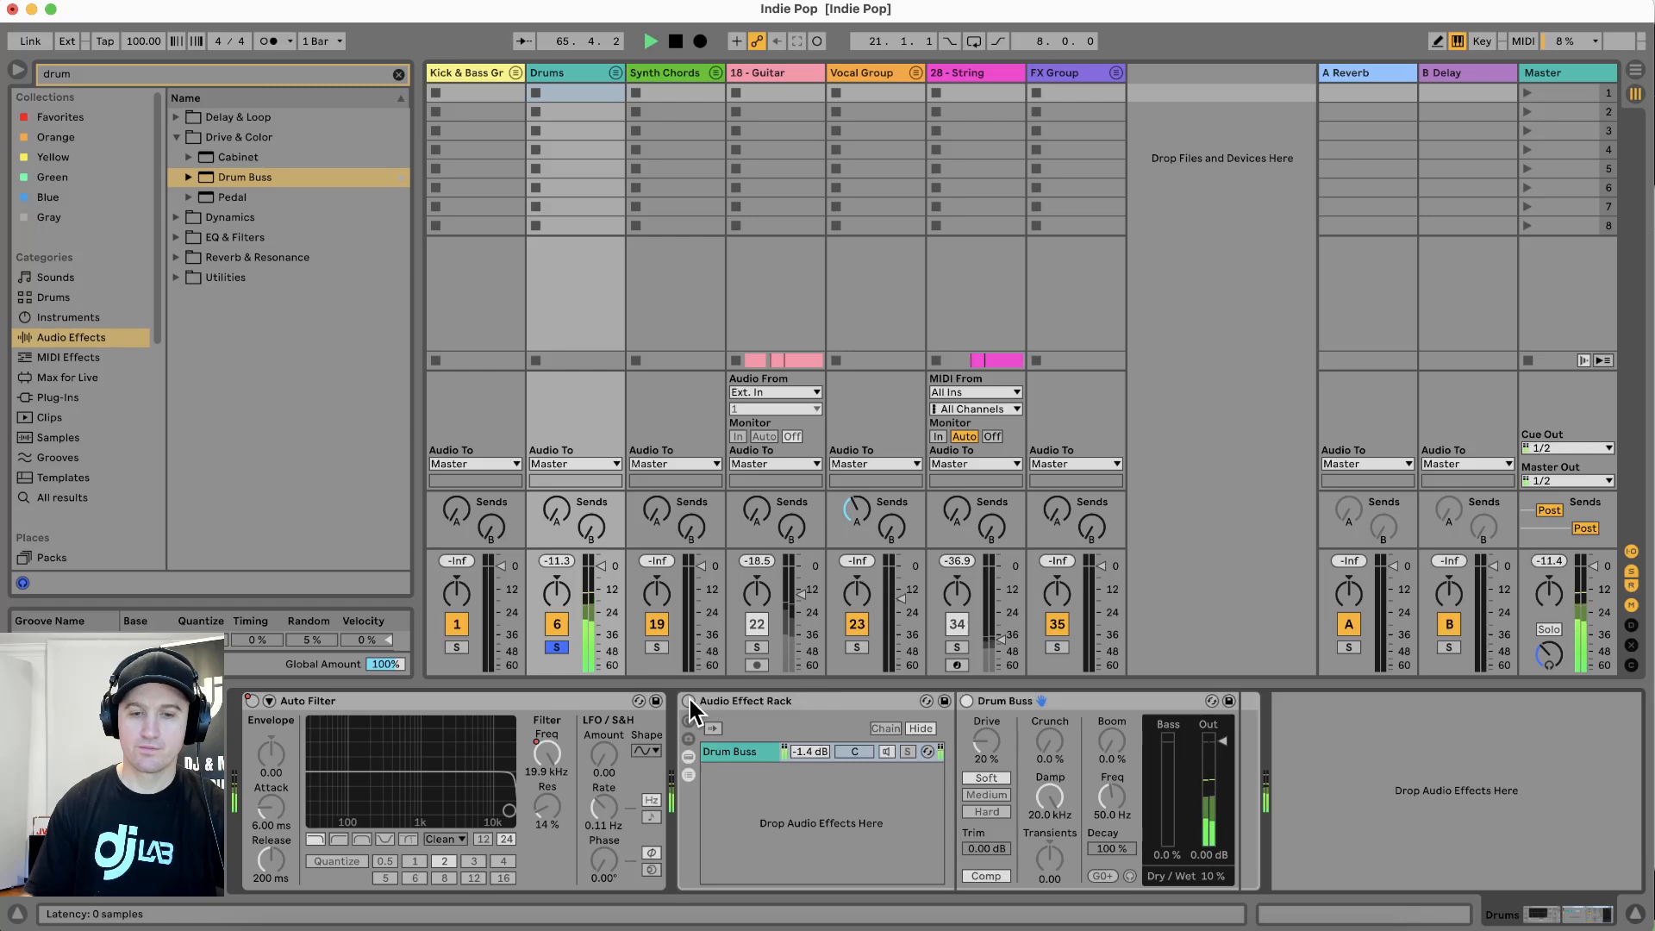
# Settle the Drum Buss chain volume at -2.4 dB and unsolo the Drums group to play back the full mix
pyautogui.moveTo(812, 753); pyautogui.dragTo(812, 761)
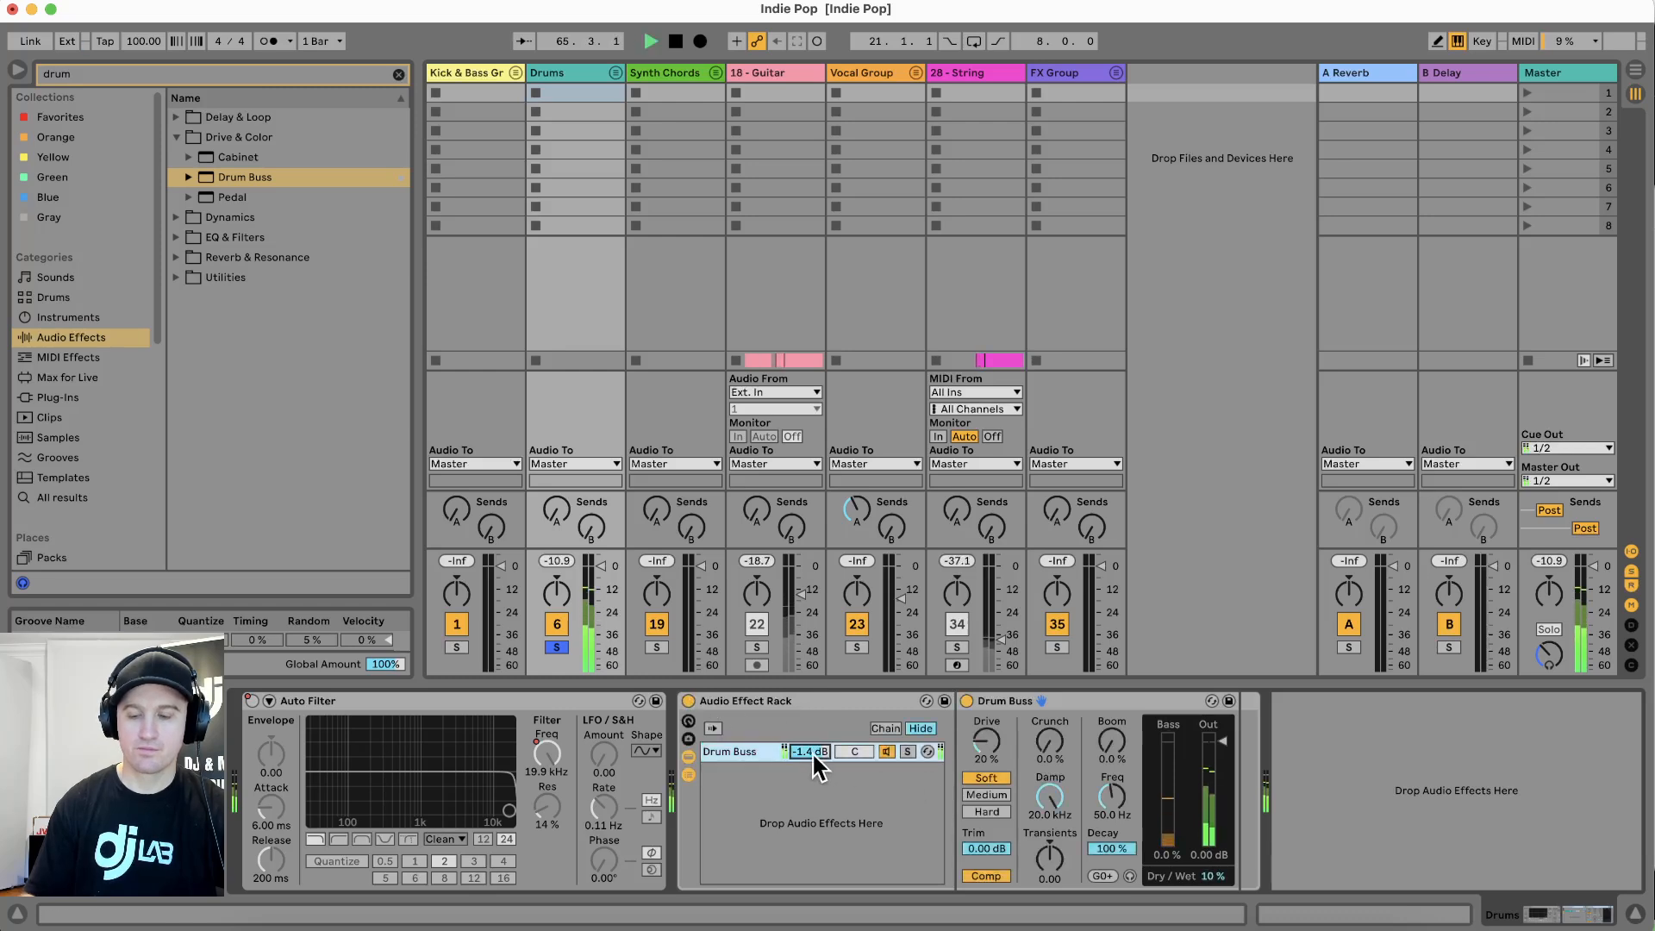
pyautogui.press('space')
pyautogui.click(557, 648)
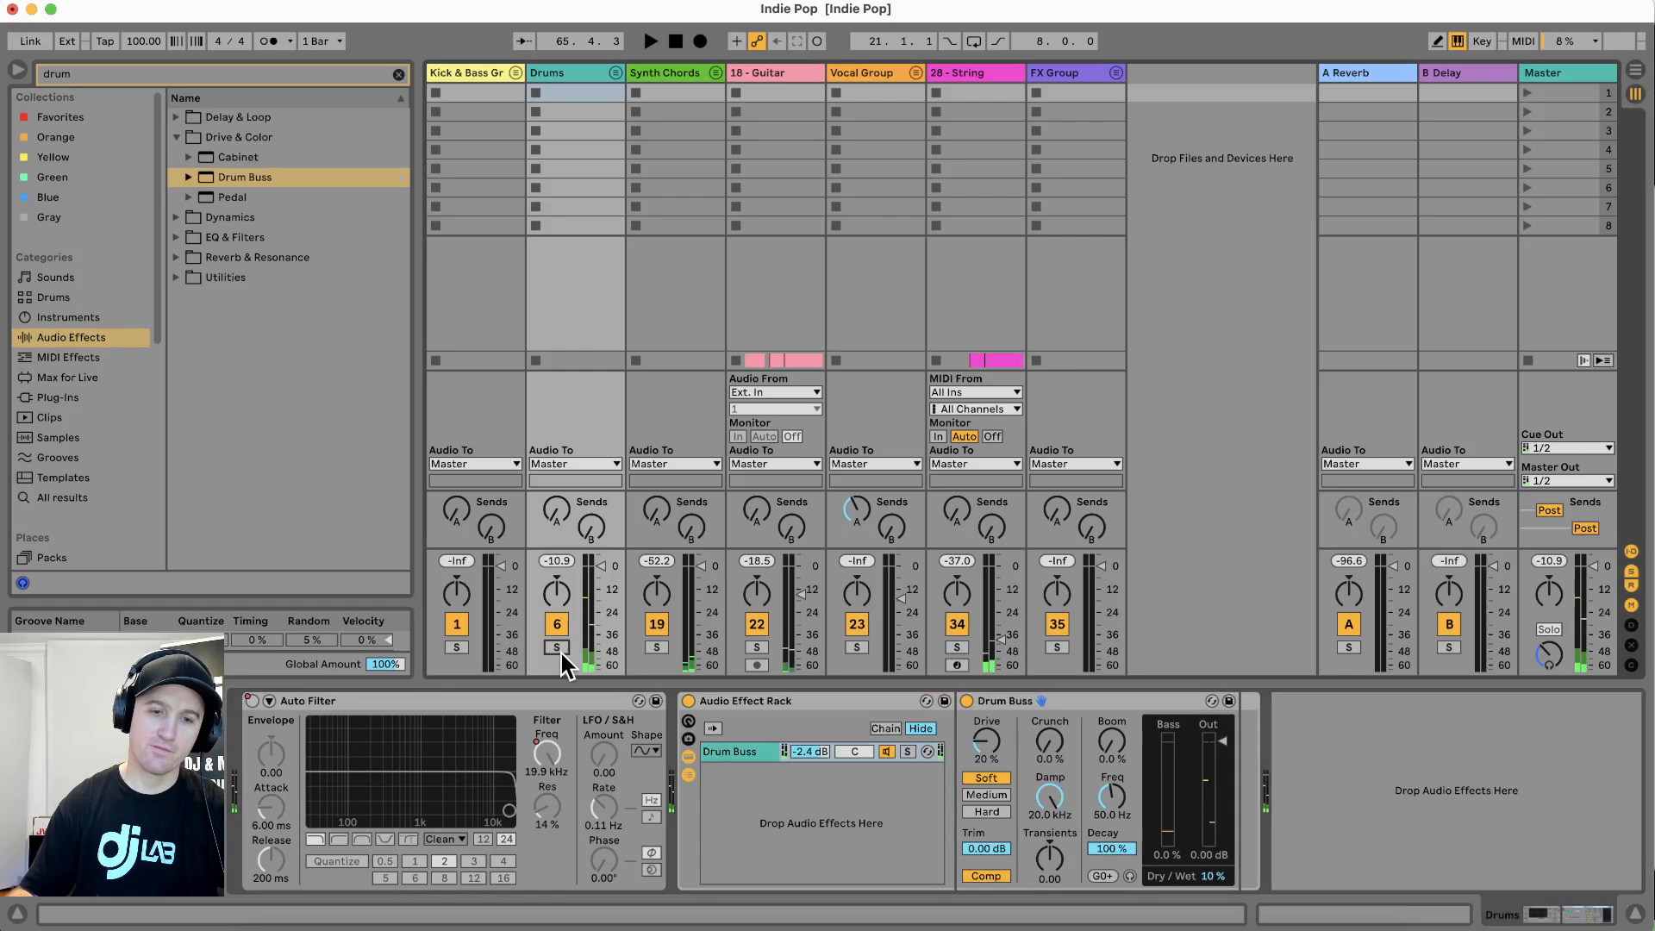
pyautogui.press('space')
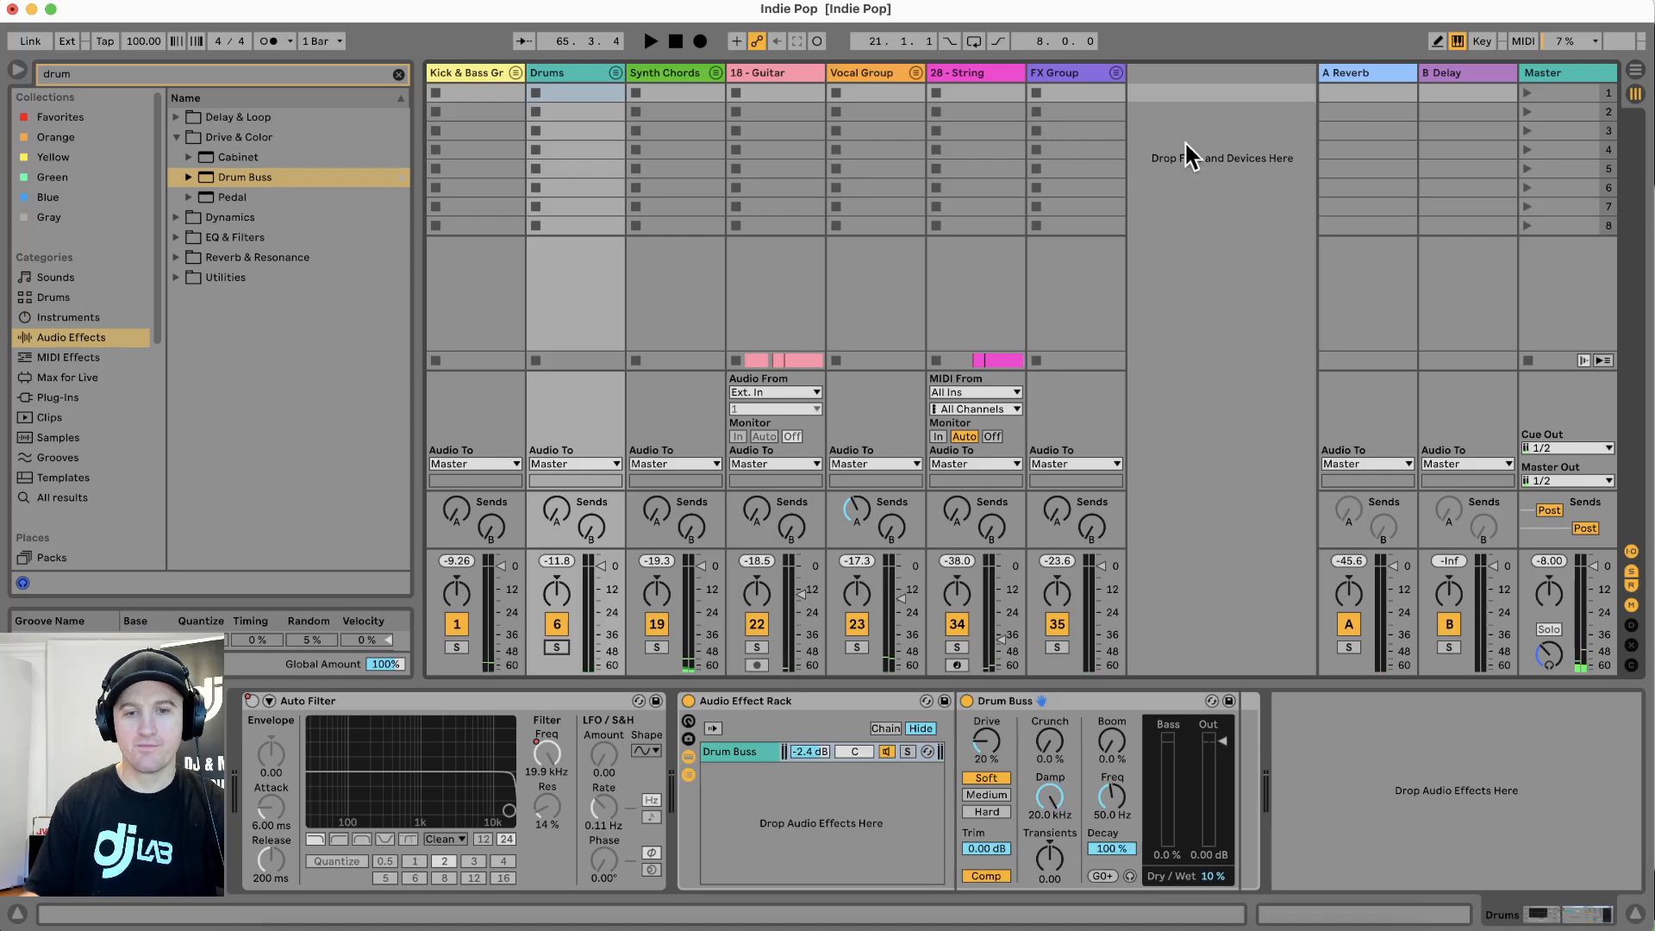
# Search the audio effects for "comp" and add a Compressor after EQ Eight on the Vocal Group
pyautogui.click(882, 71)
pyautogui.click(178, 75)
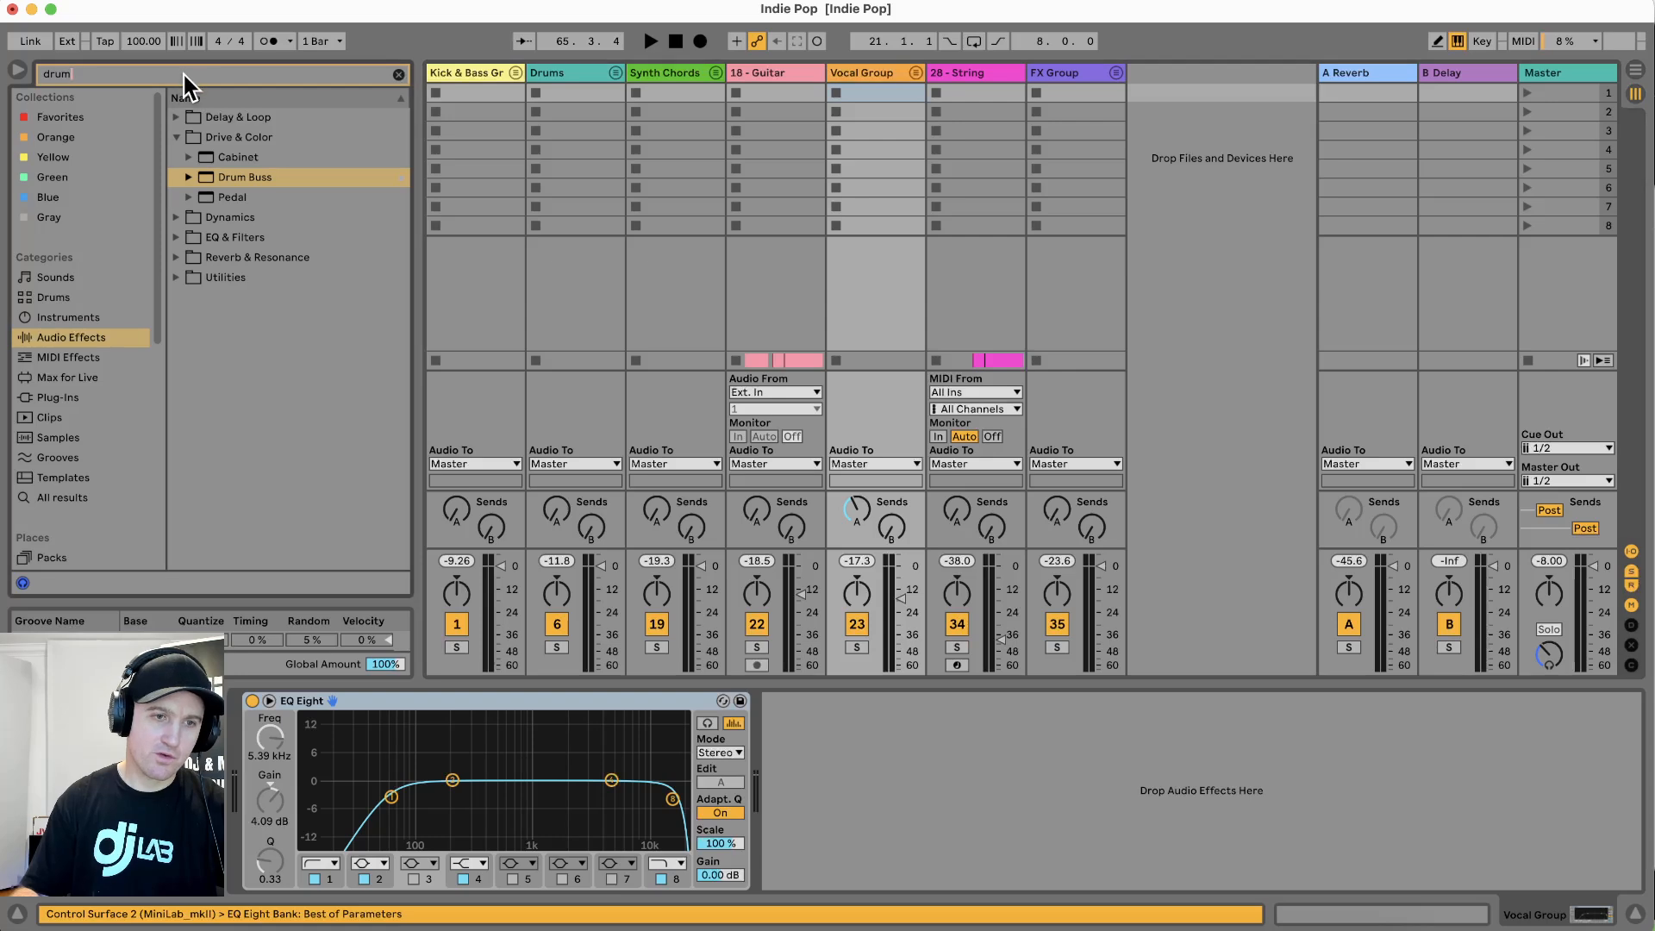
pyautogui.write('comp')
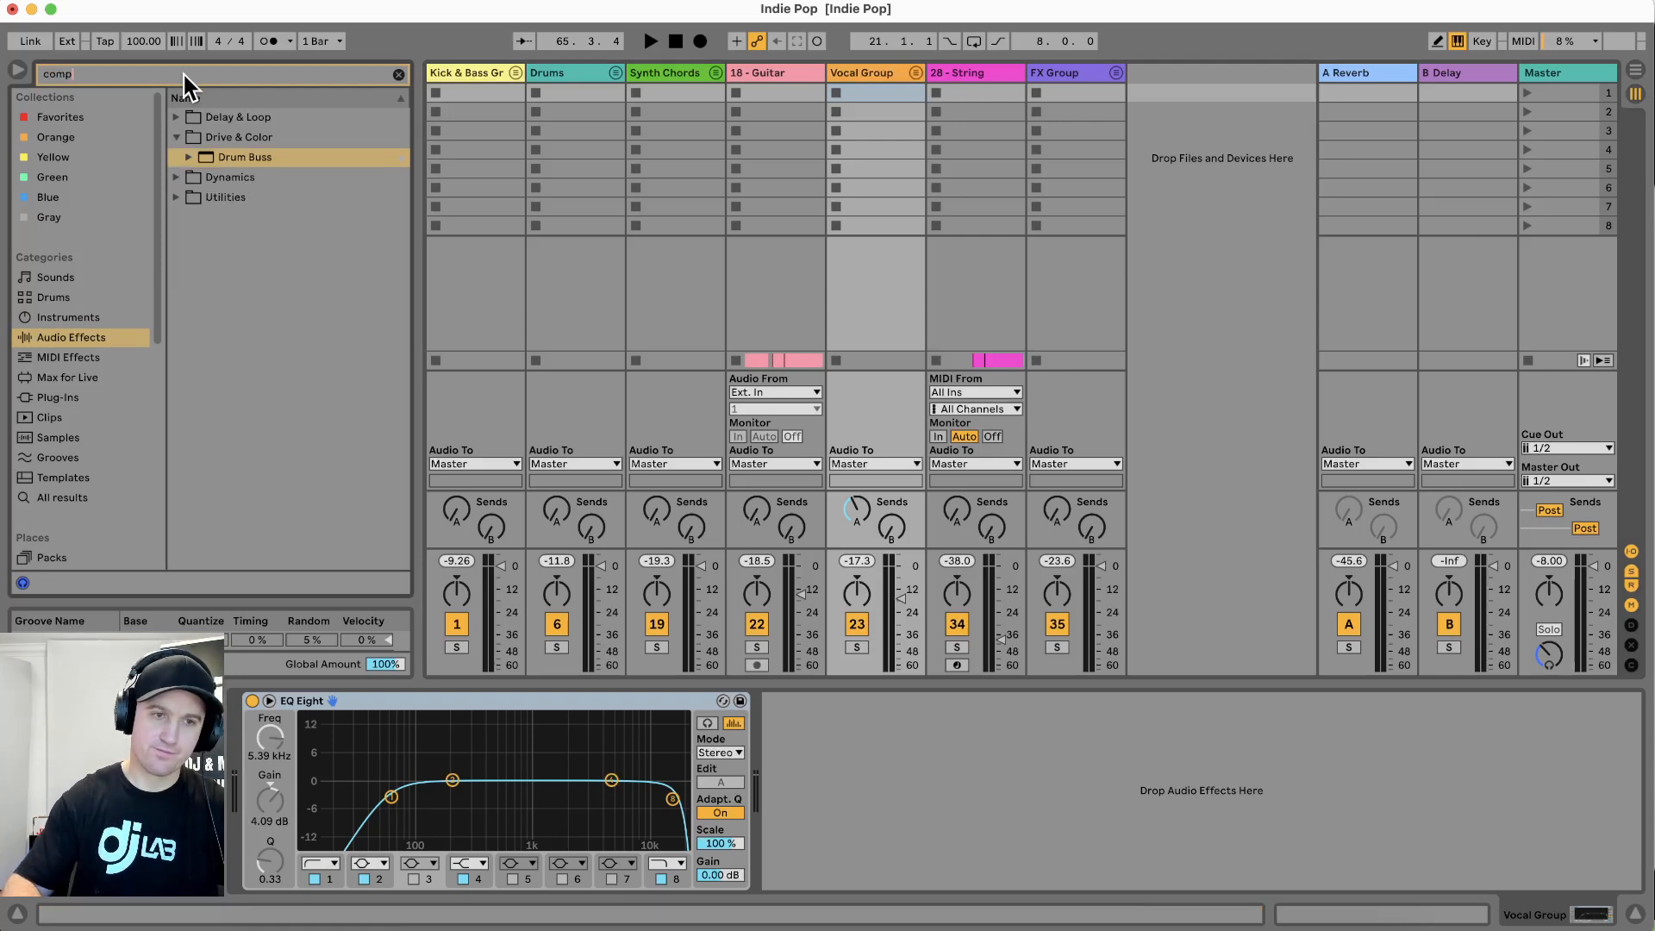
pyautogui.click(181, 178)
pyautogui.moveTo(238, 175); pyautogui.dragTo(1018, 896)
# Lower the Vocal Group Compressor's threshold to -10.6 dB during playback
pyautogui.press('space')
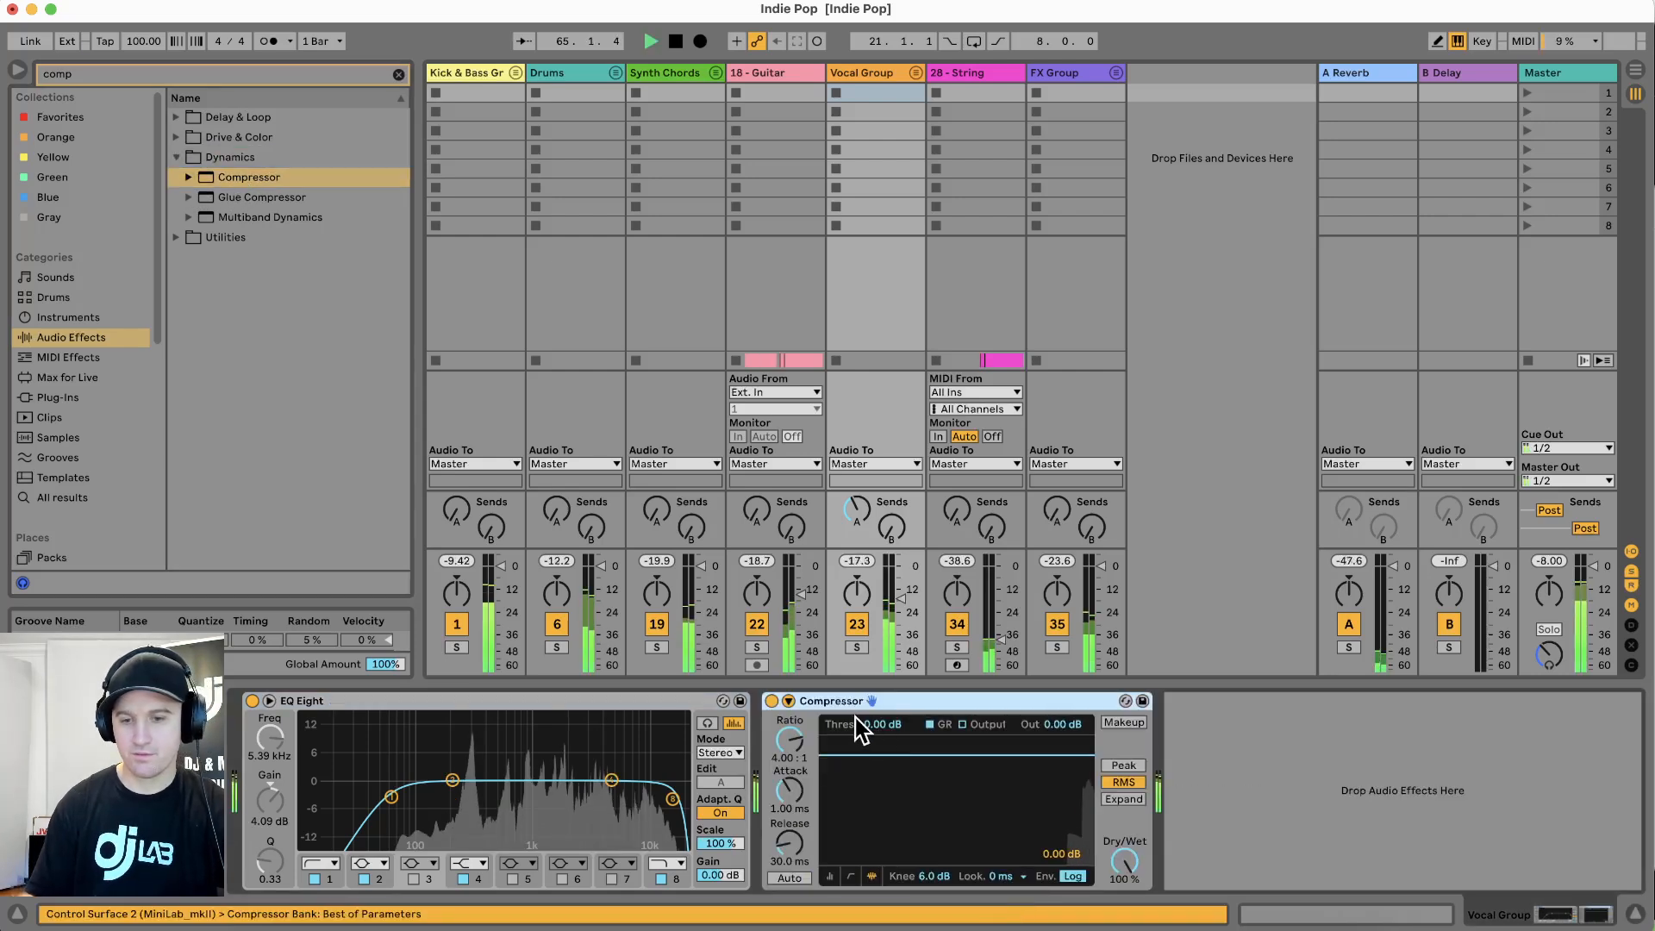
pyautogui.moveTo(888, 724); pyautogui.dragTo(888, 770)
pyautogui.press('space')
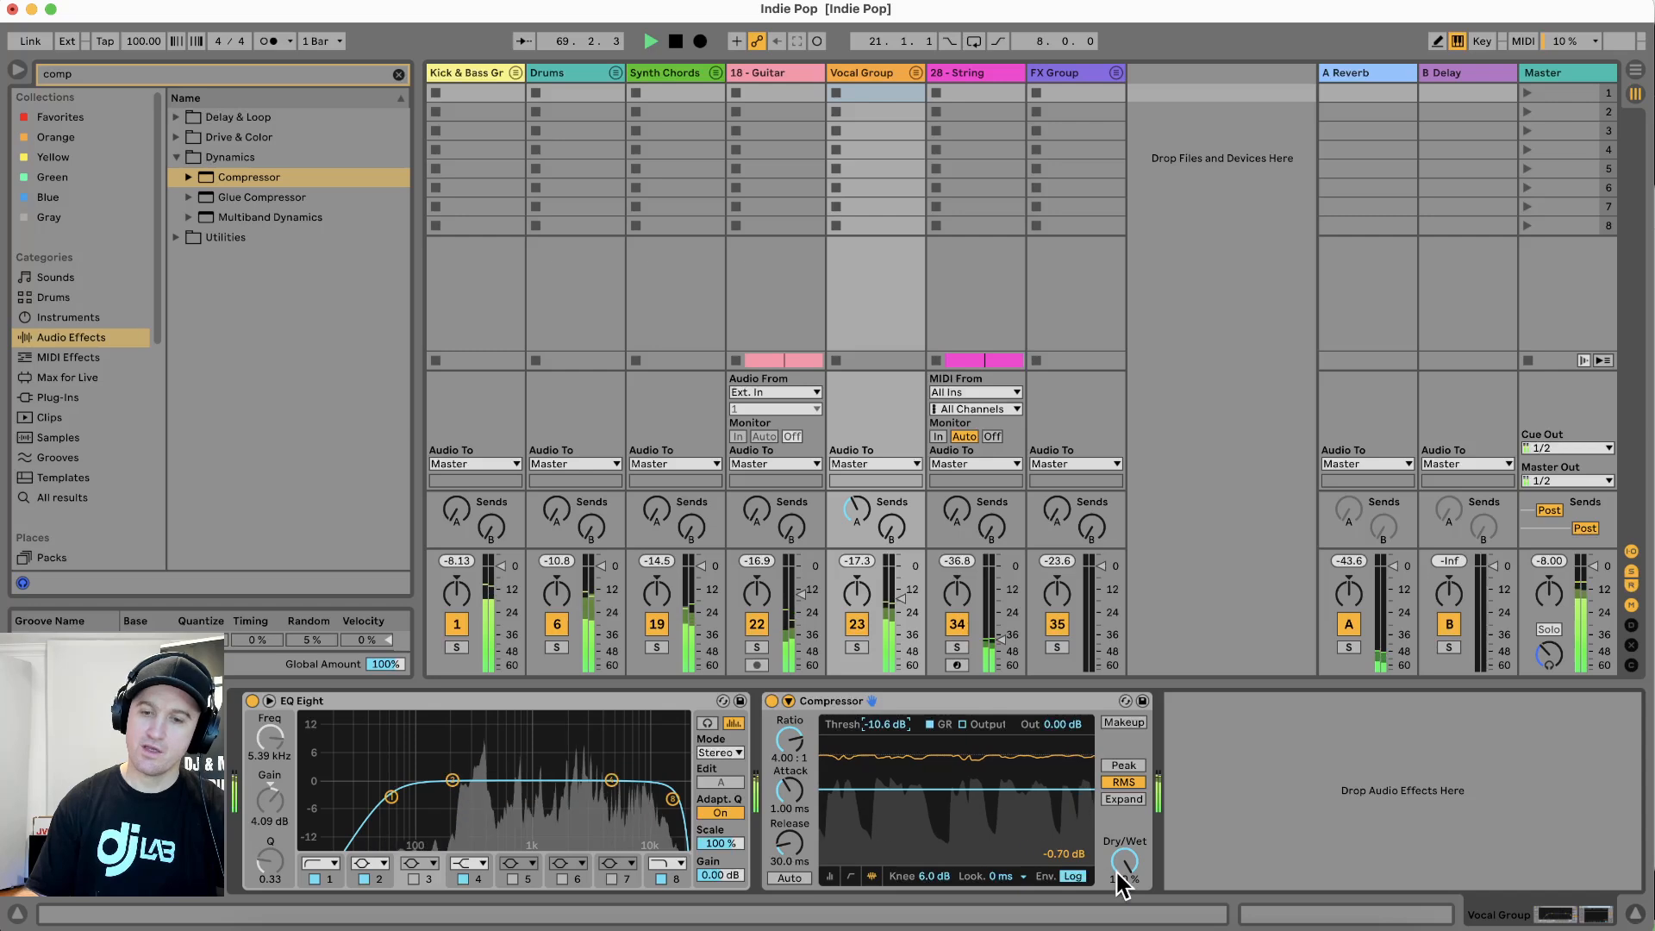
# Solo the Vocal Group to compare the Compressor's Dry/Wet at 0.0 % and 100 %, and unsolo it to hear the full mix
pyautogui.click(854, 646)
pyautogui.press('space')
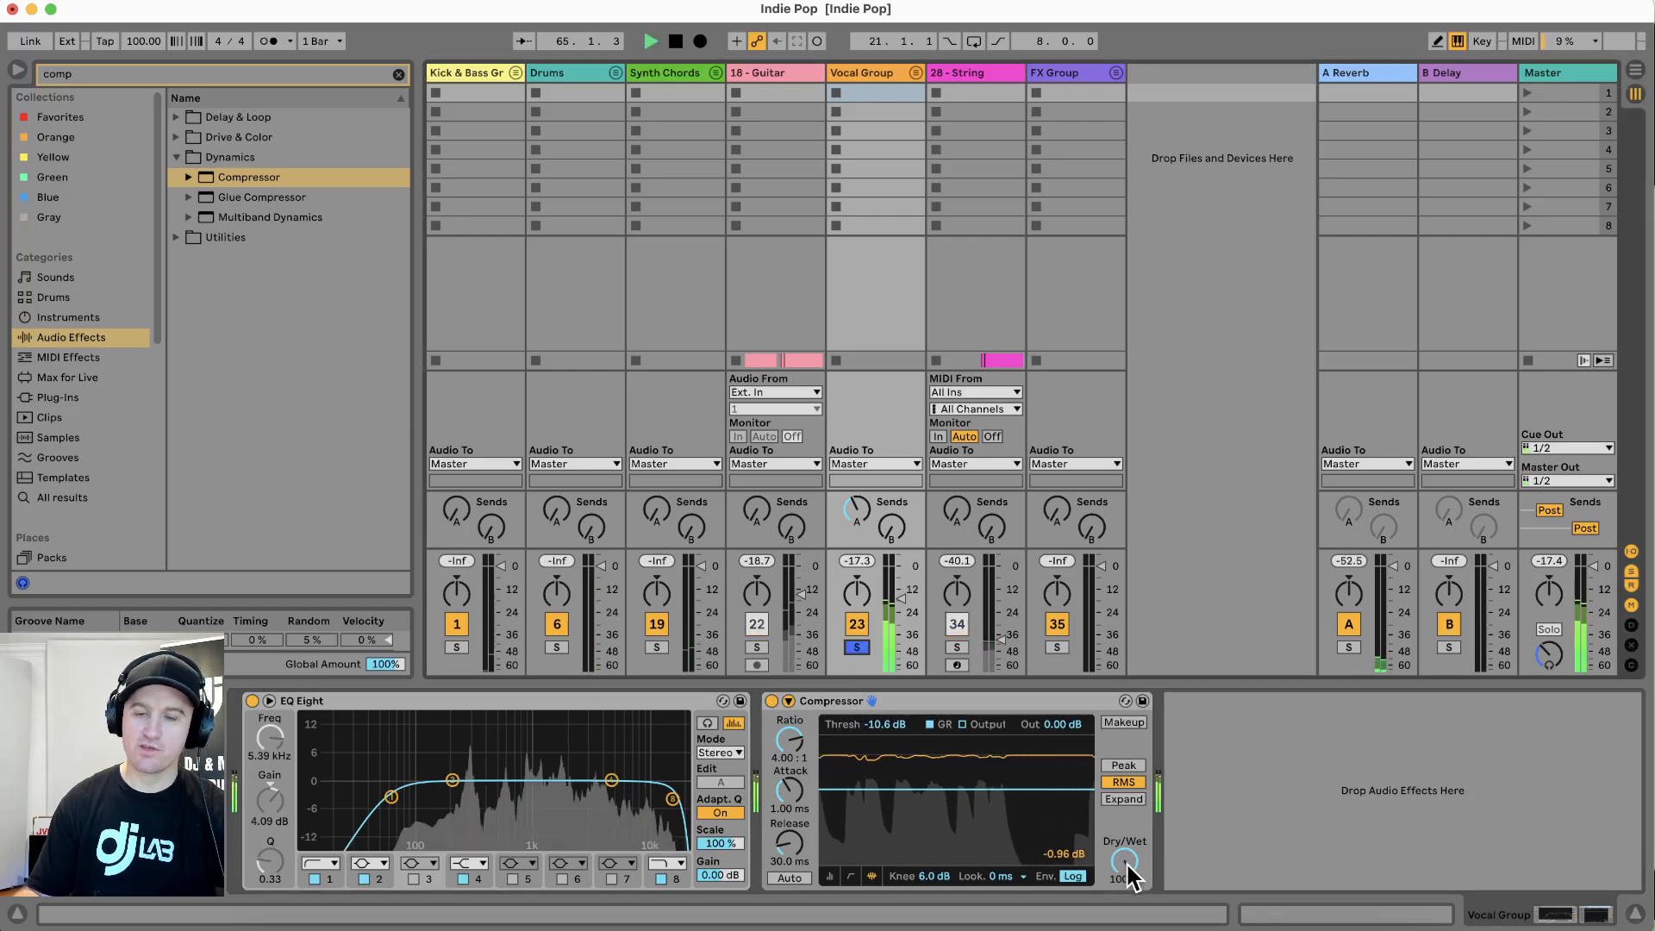
pyautogui.click(1123, 864)
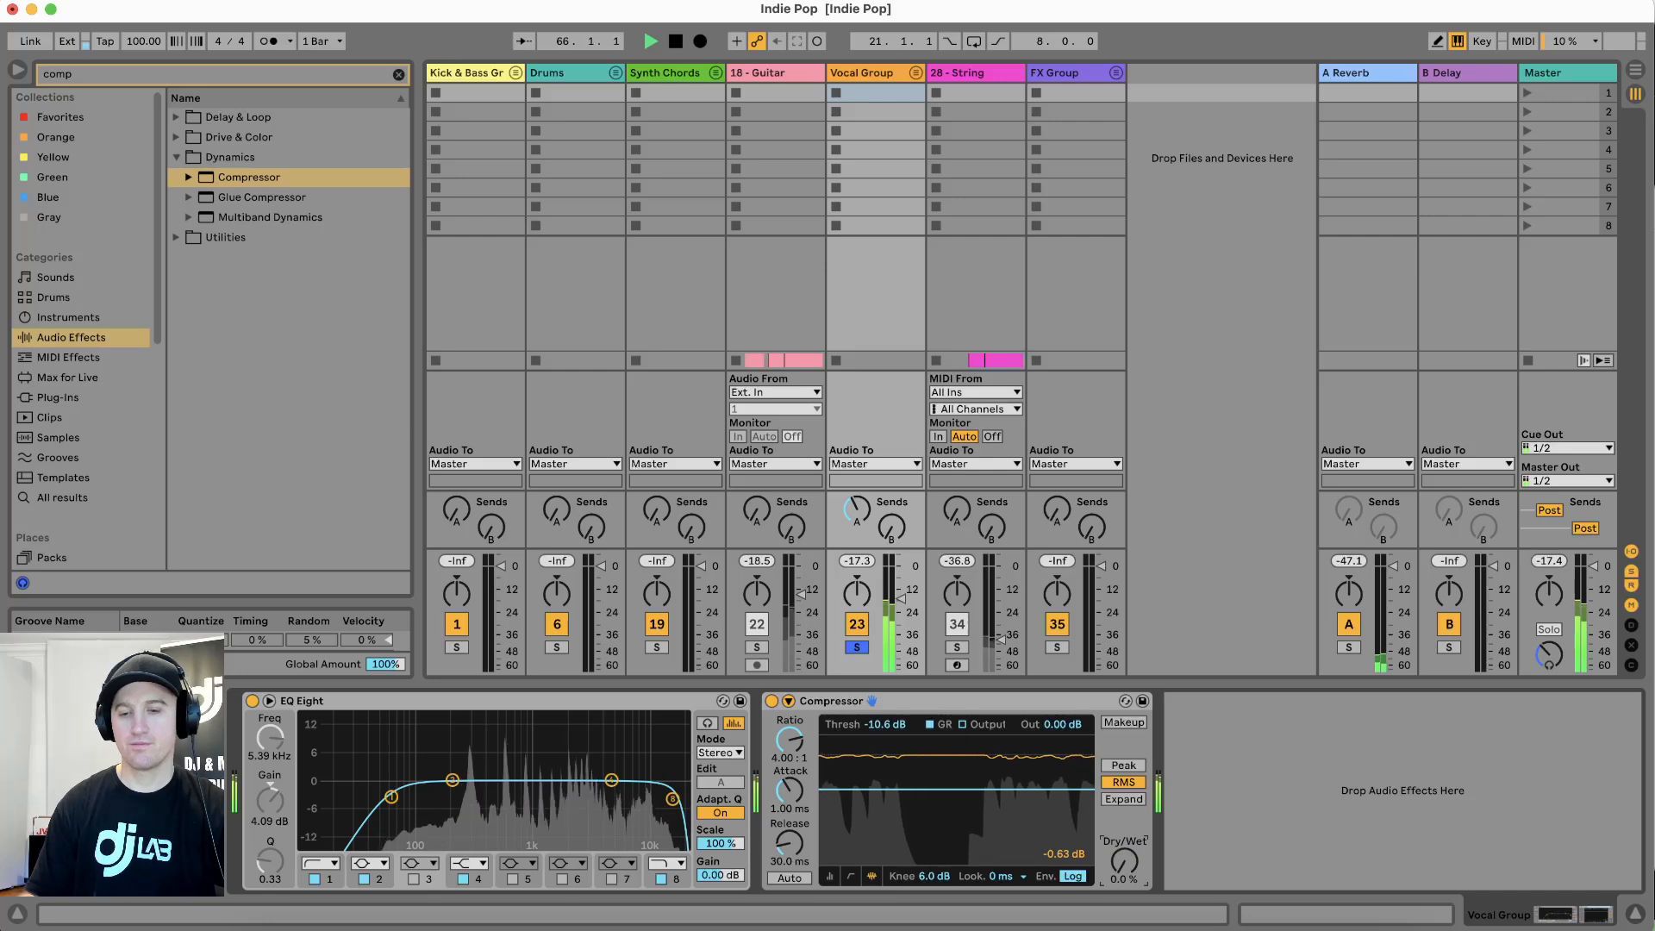
pyautogui.press('space')
pyautogui.click(857, 648)
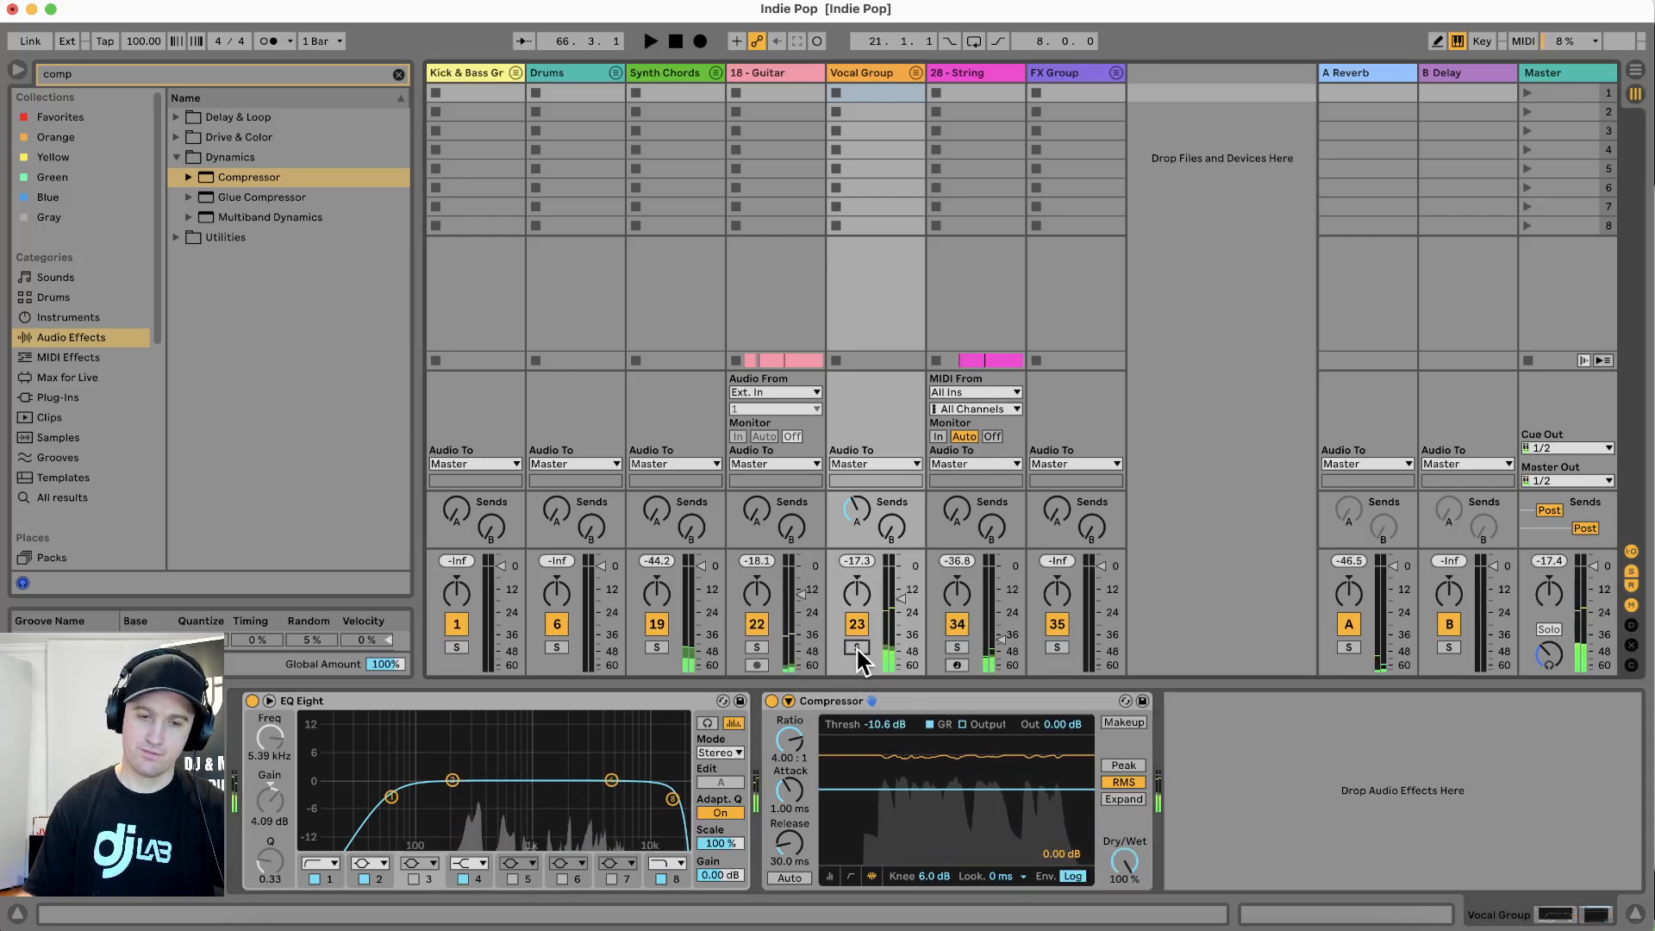
pyautogui.press('space')
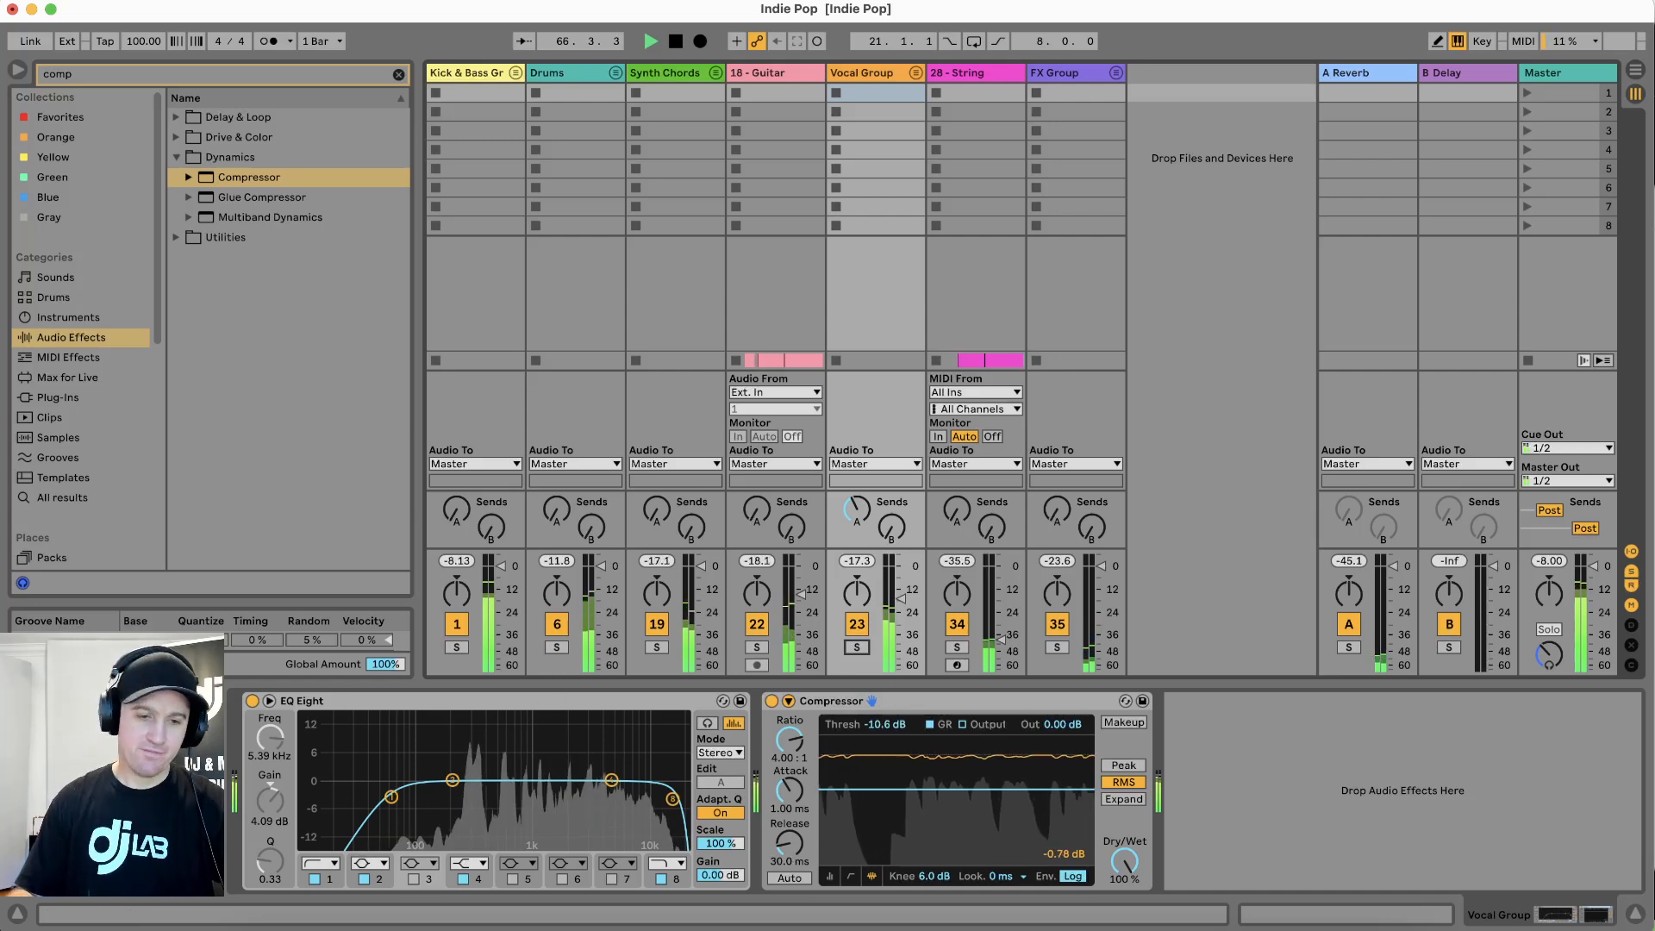
# Stop playback and show the Drums group's tracks unfolded in the Arrangement View, keeping the Kick & Bass group folded
pyautogui.press('space')
pyautogui.click(943, 74)
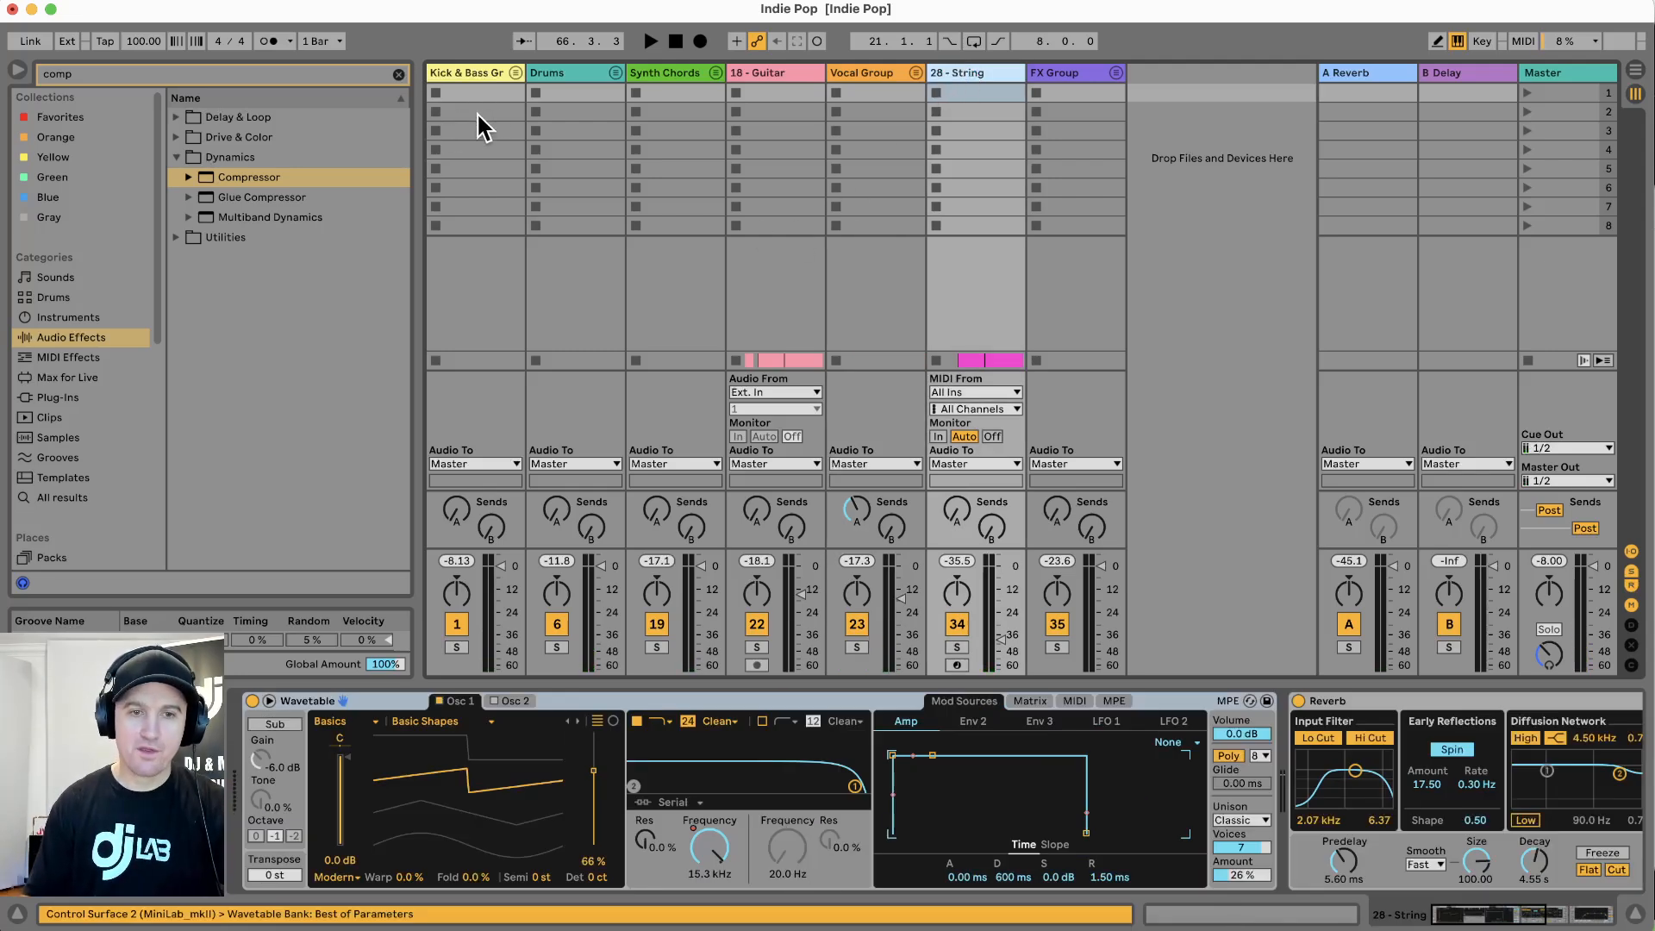
pyautogui.click(612, 72)
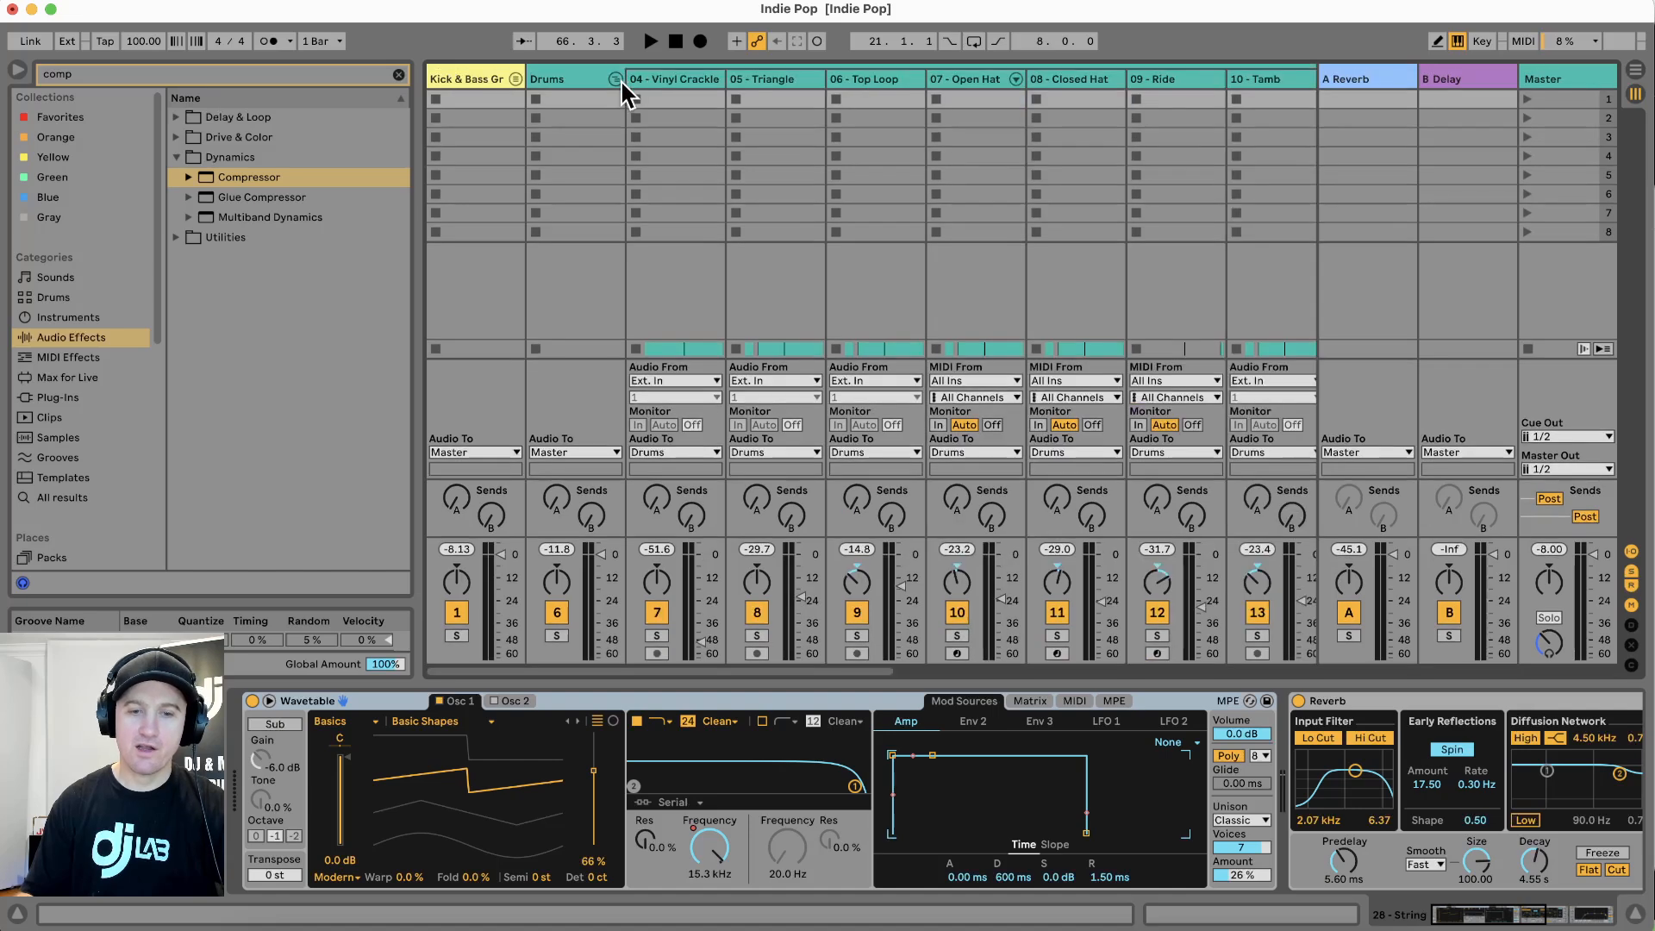
pyautogui.press('Tab')
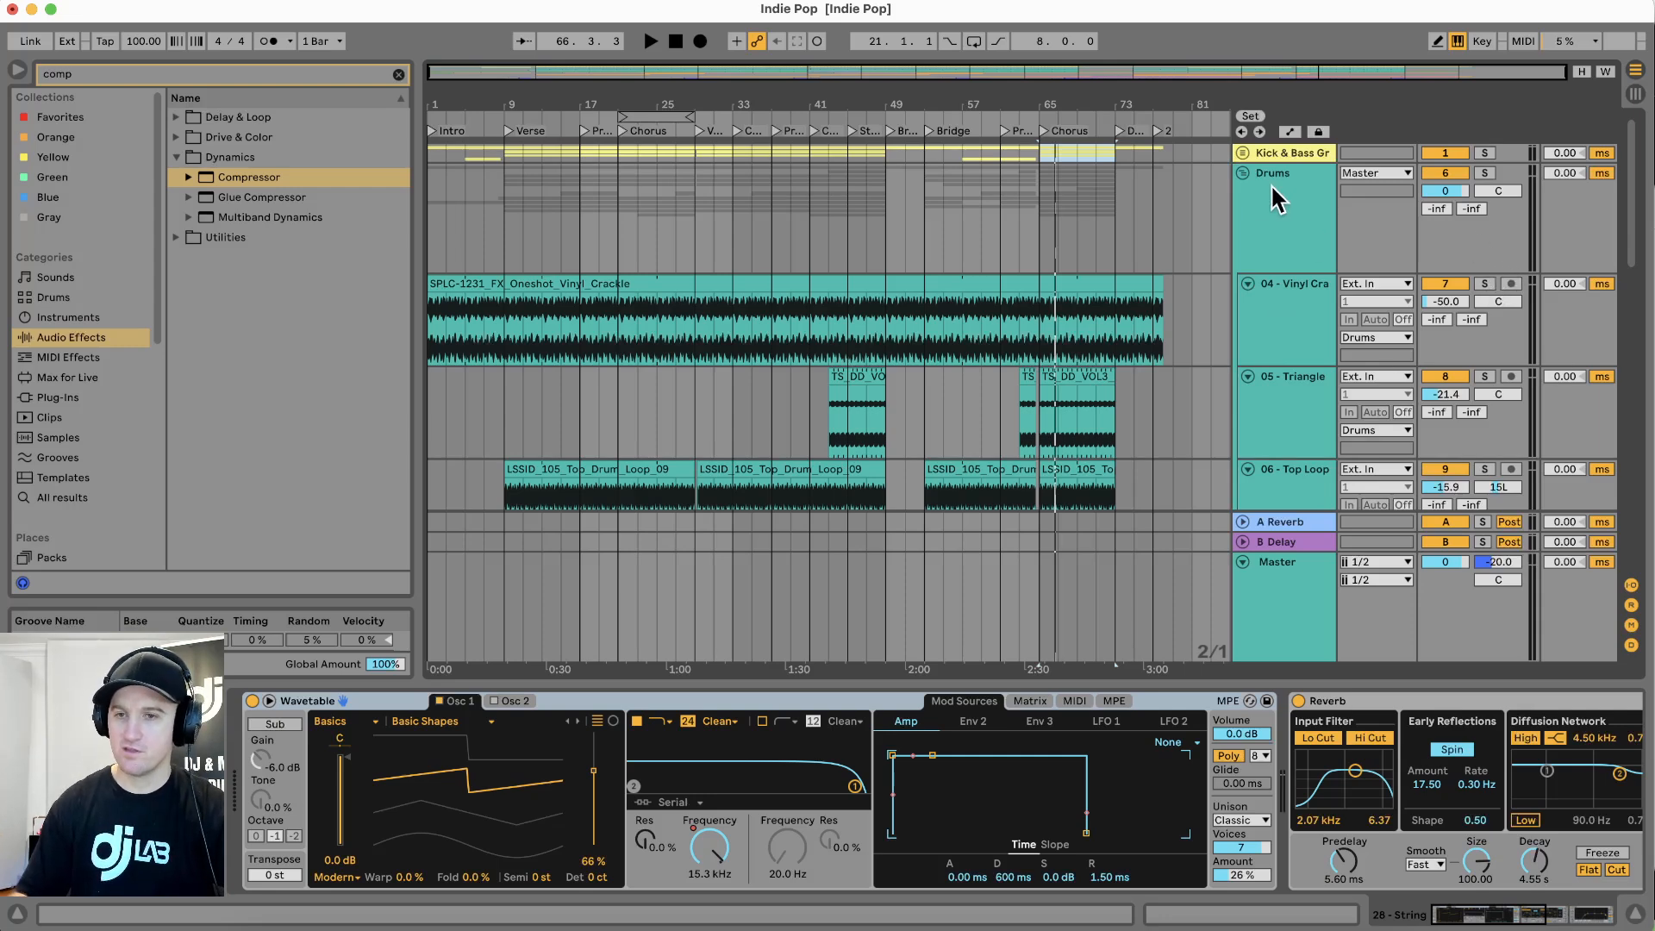
pyautogui.click(1243, 172)
pyautogui.click(1243, 153)
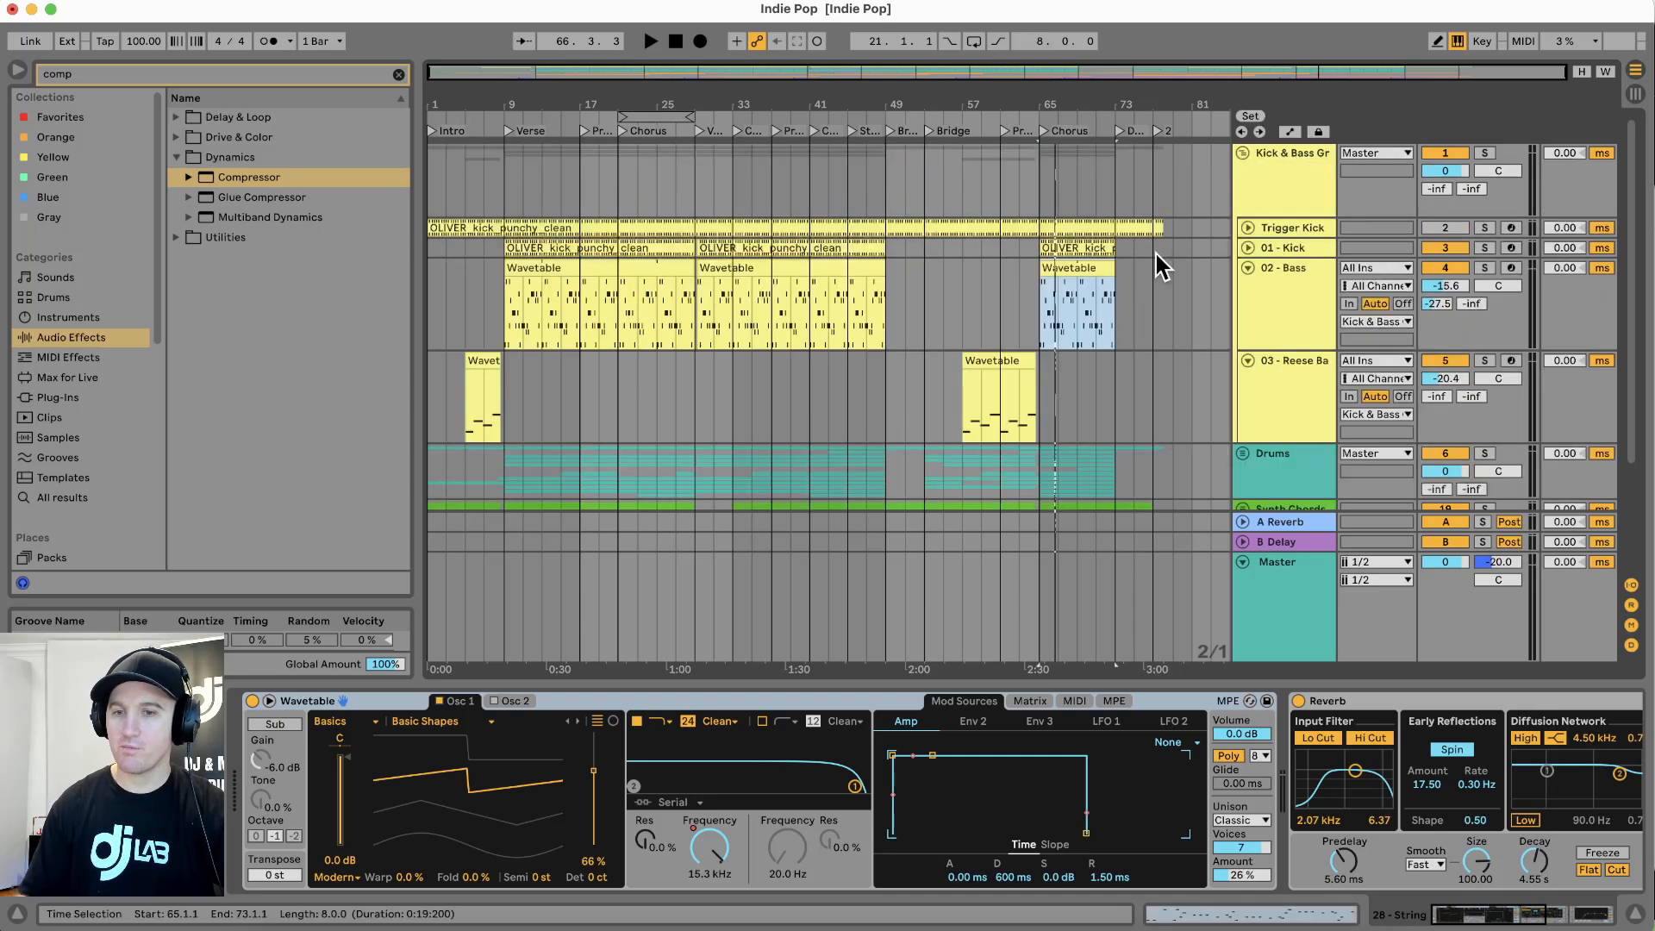
pyautogui.click(1242, 152)
pyautogui.click(1243, 174)
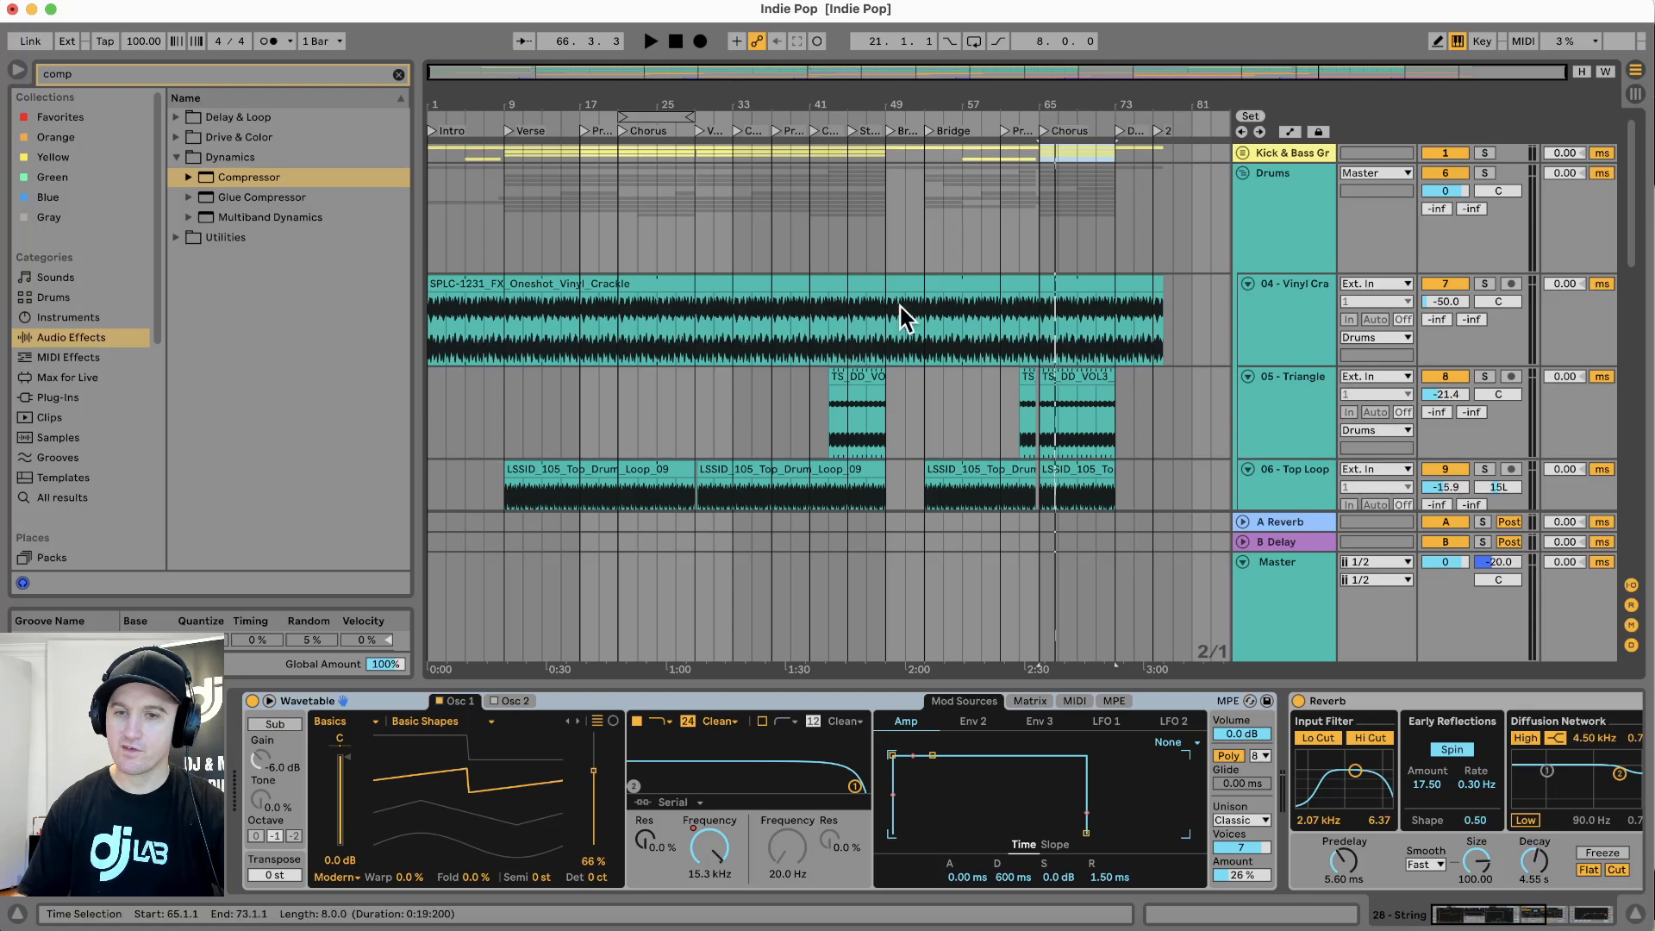
# Solo and play the Vinyl Crackle track from the start, followed by the Triangle track from bar 43
pyautogui.click(784, 285)
pyautogui.click(1486, 284)
pyautogui.press('space')
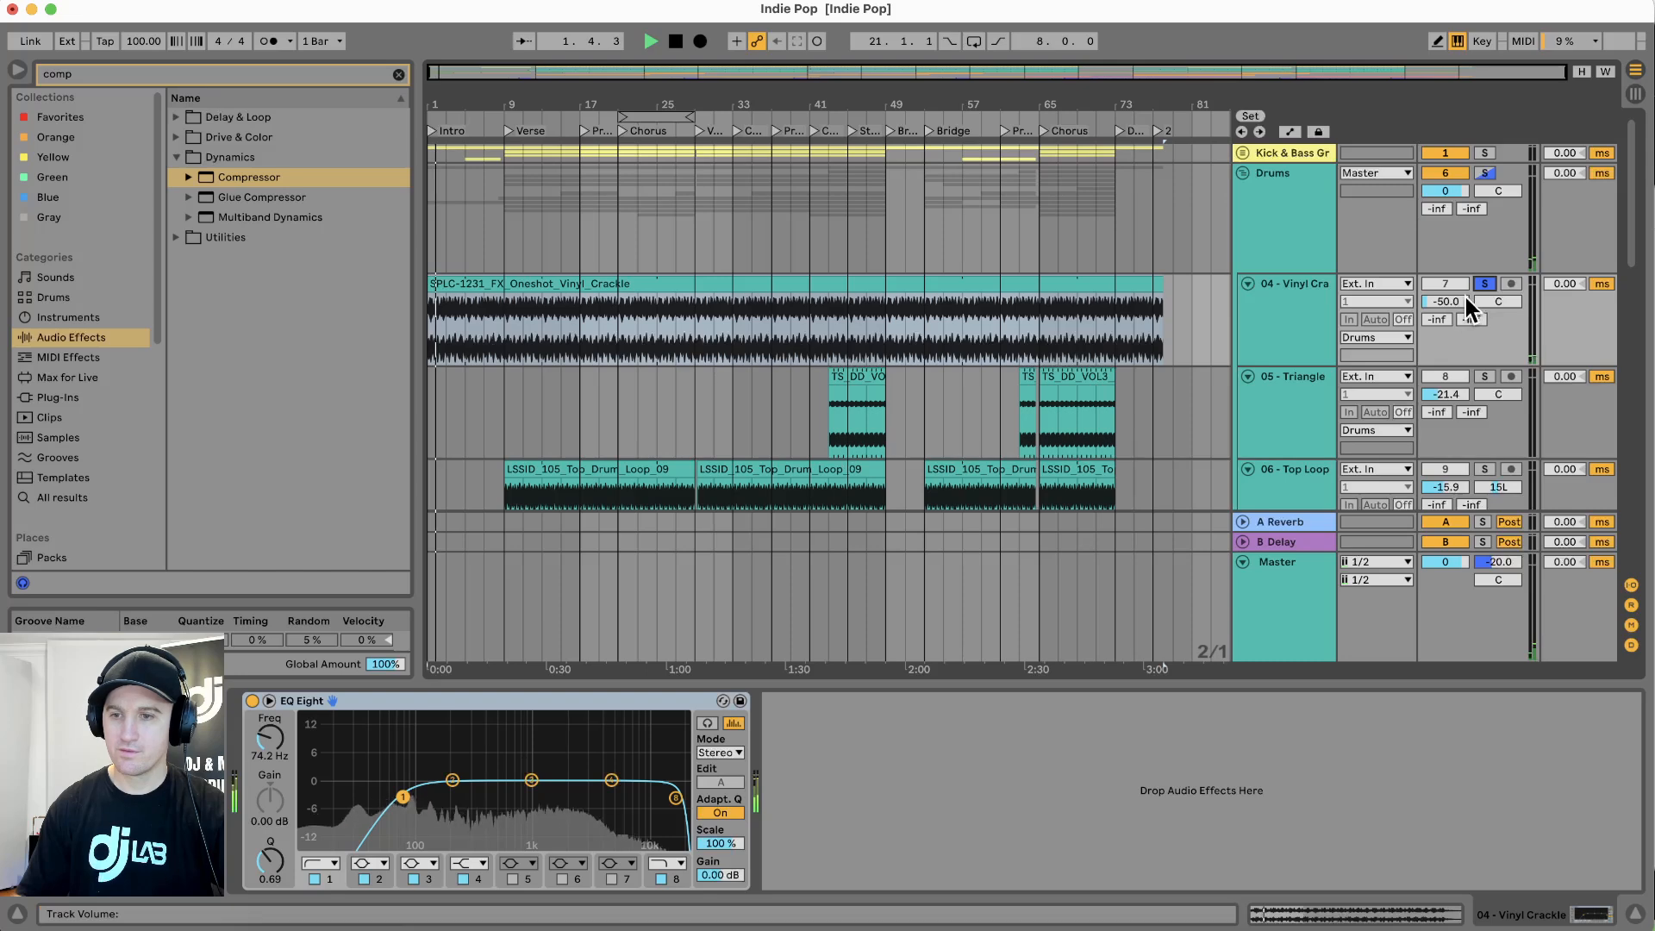
pyautogui.press('space')
pyautogui.click(1481, 377)
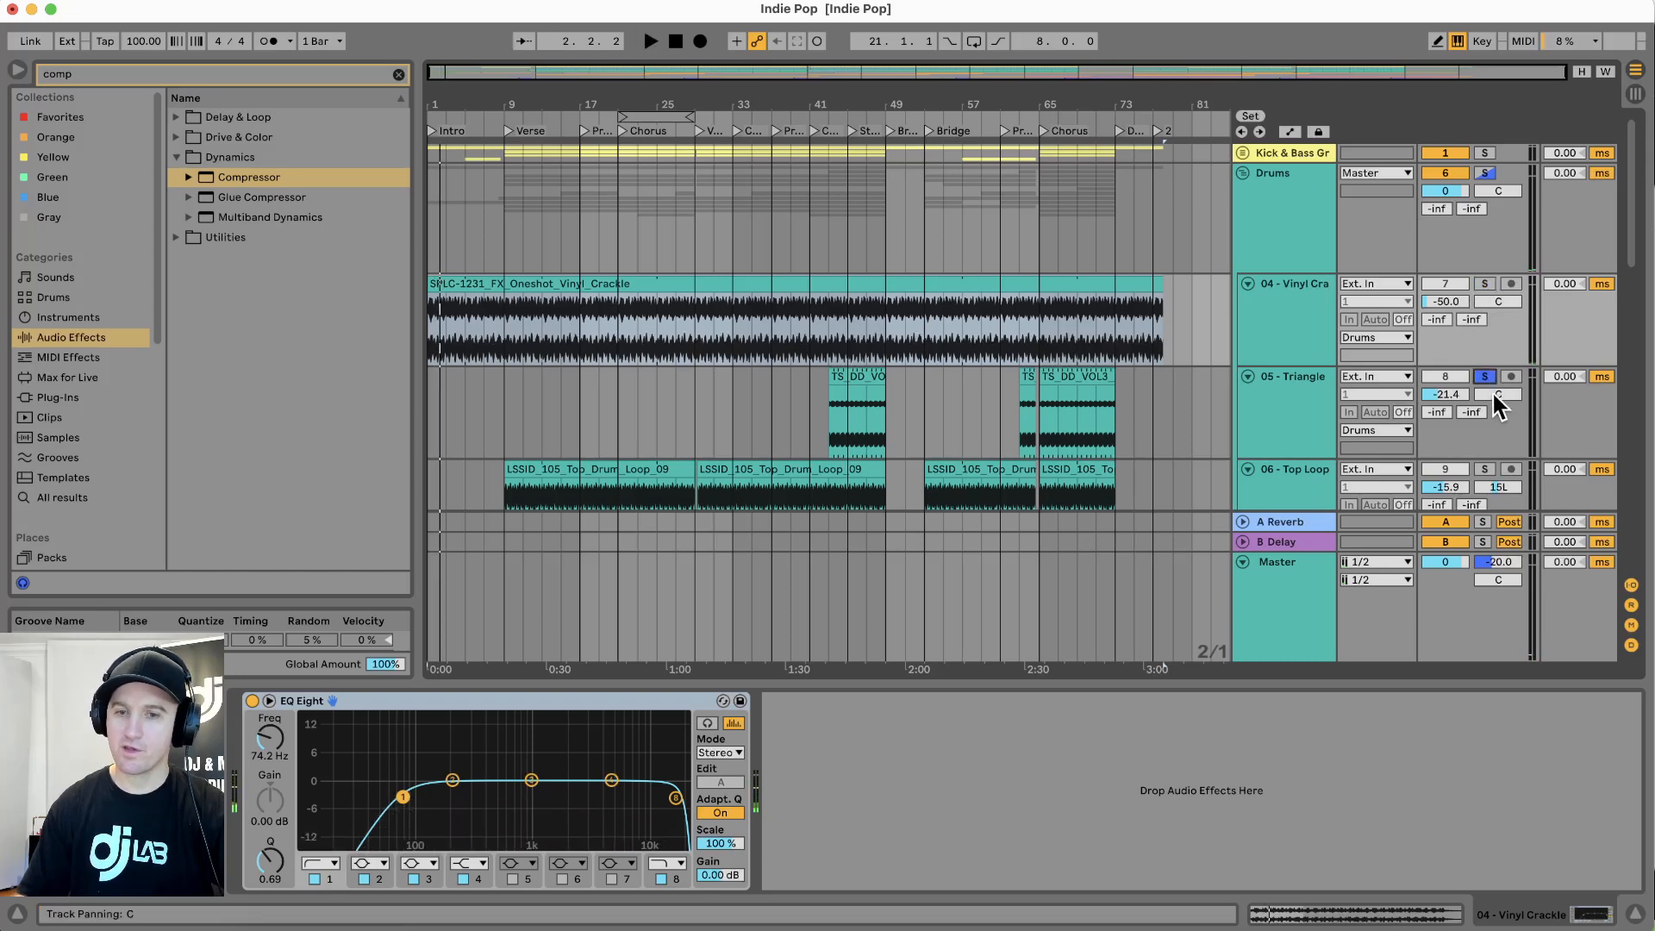
pyautogui.click(841, 380)
pyautogui.press('space')
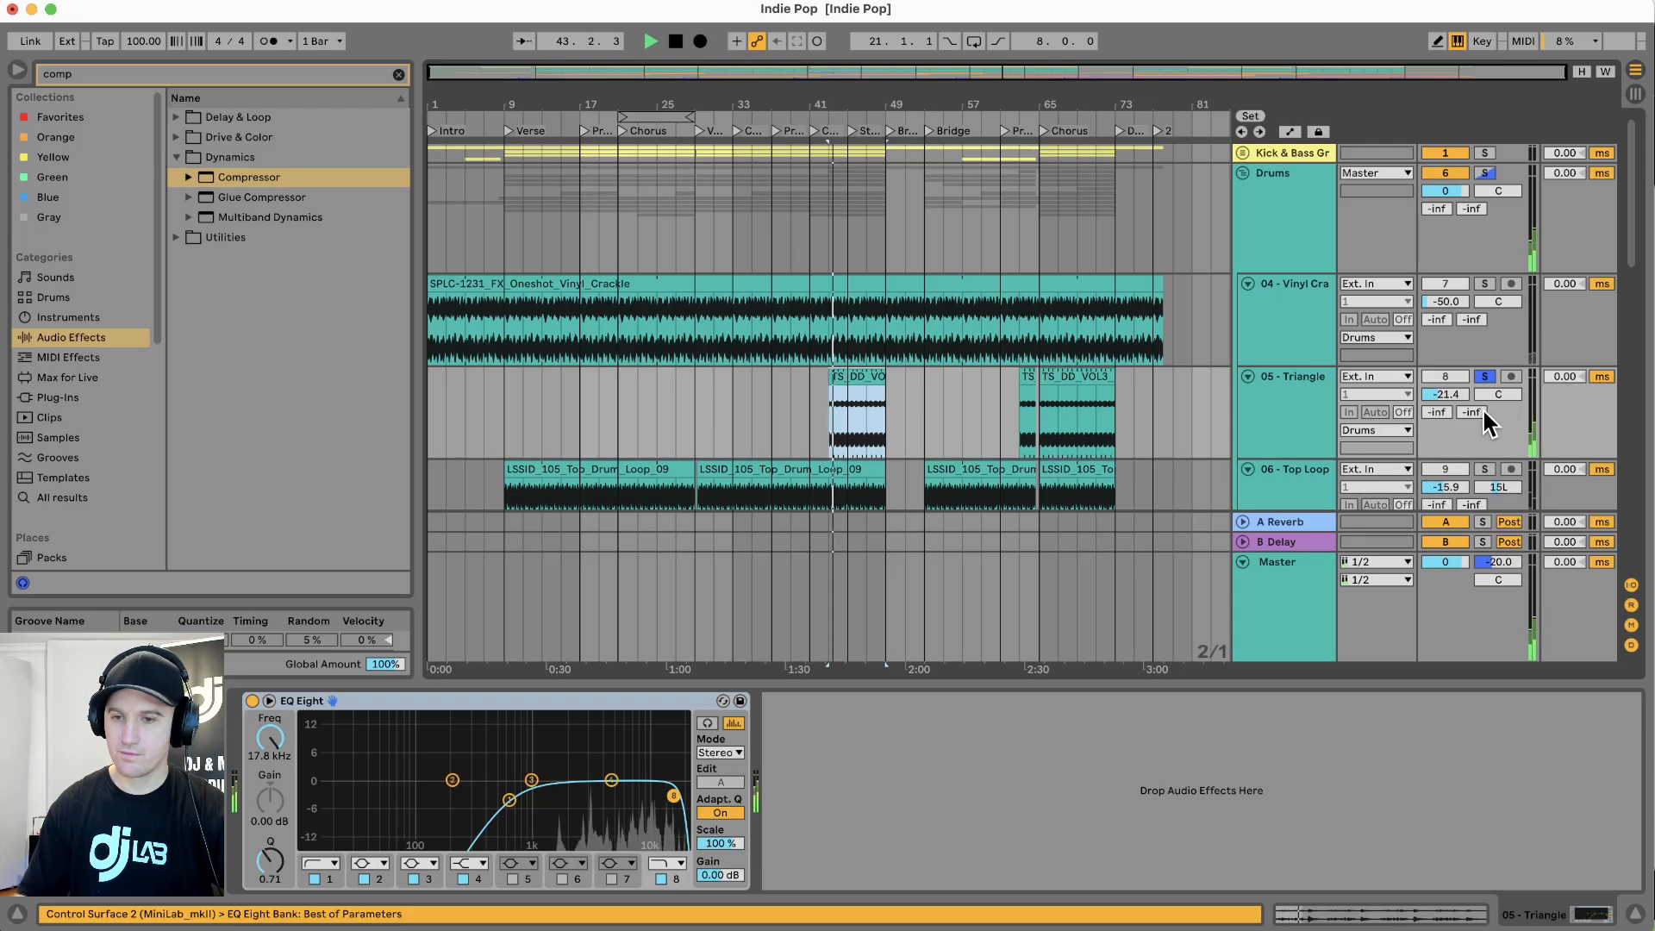
# Solo the Top Loop track and reset the panning of Top Loop, Open Hat and Closed Hat to centre
pyautogui.scroll(-2, 1482, 407)
pyautogui.click(1484, 390)
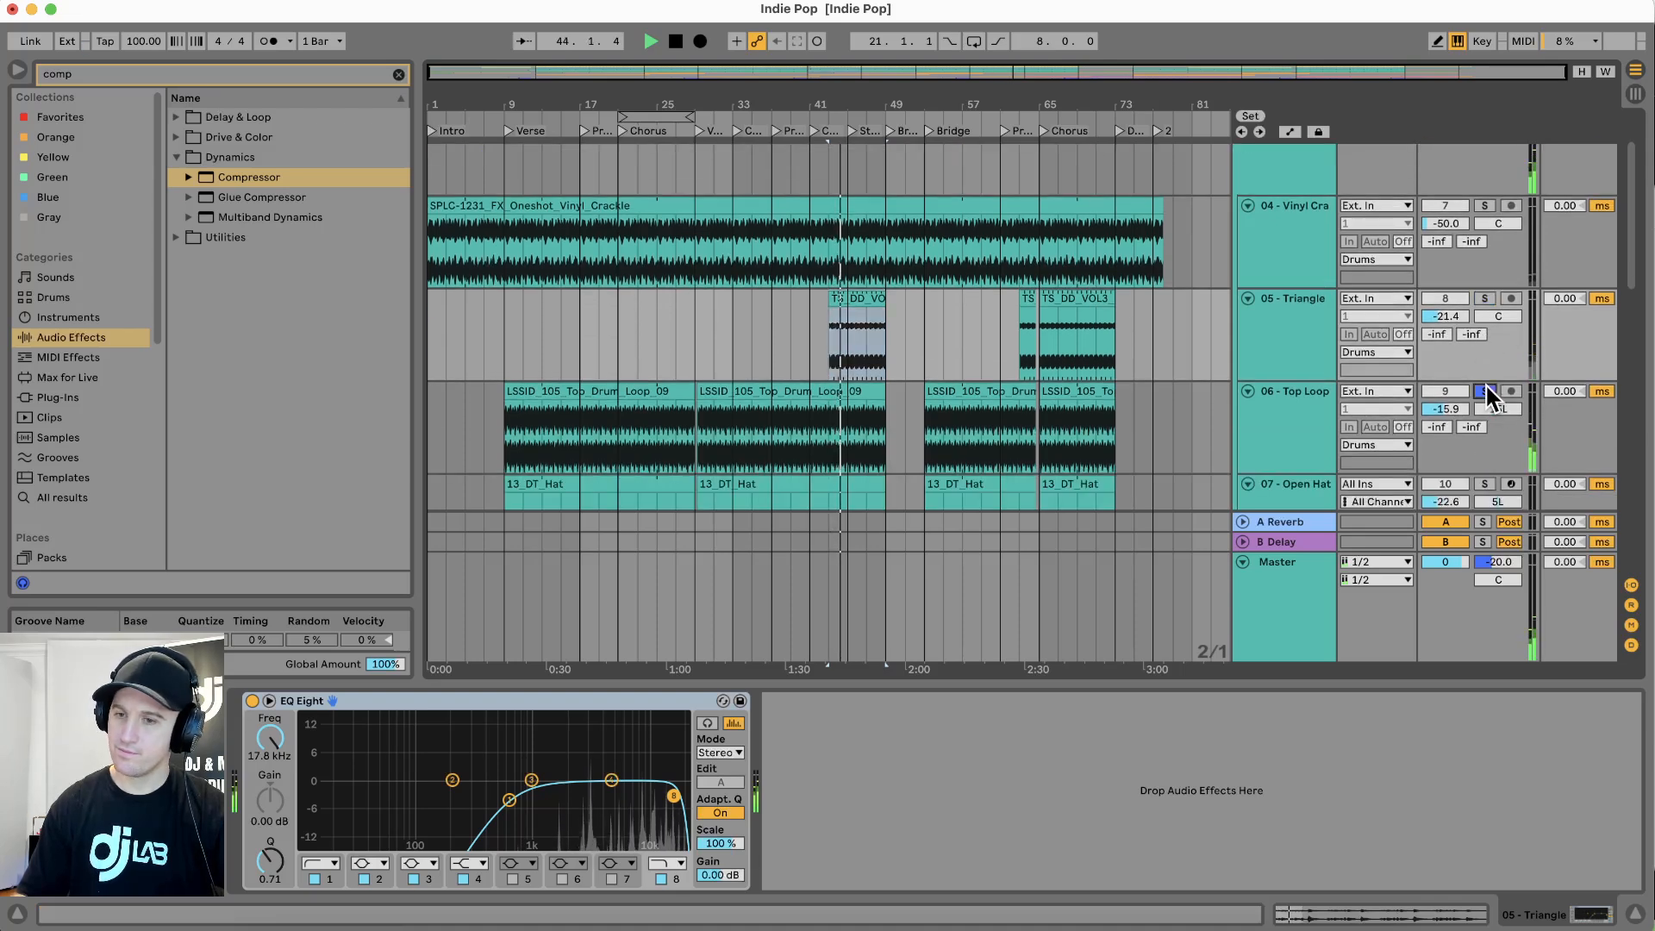
pyautogui.scroll(-2, 1493, 423)
pyautogui.click(1495, 403)
pyautogui.press('Delete')
pyautogui.scroll(-3, 1494, 402)
pyautogui.doubleClick(1493, 400)
pyautogui.scroll(-1, 1493, 410)
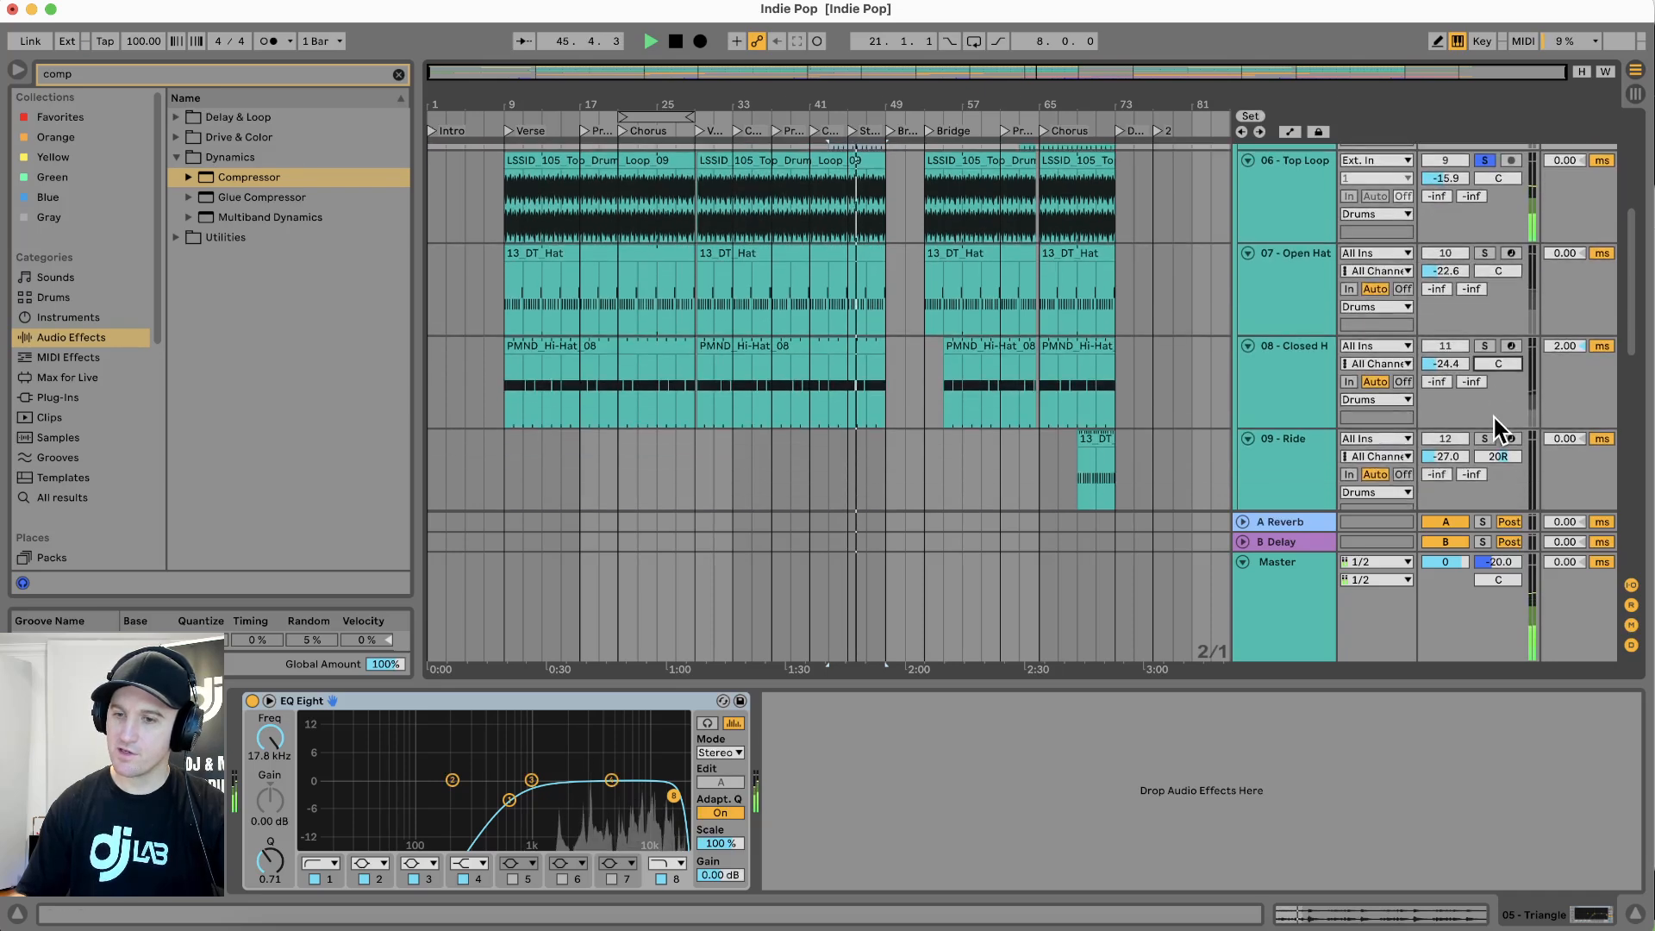
# Reset the panning of the Ride, Clap and Tom Fill tracks to centre
pyautogui.doubleClick(1502, 453)
pyautogui.scroll(-6, 1501, 457)
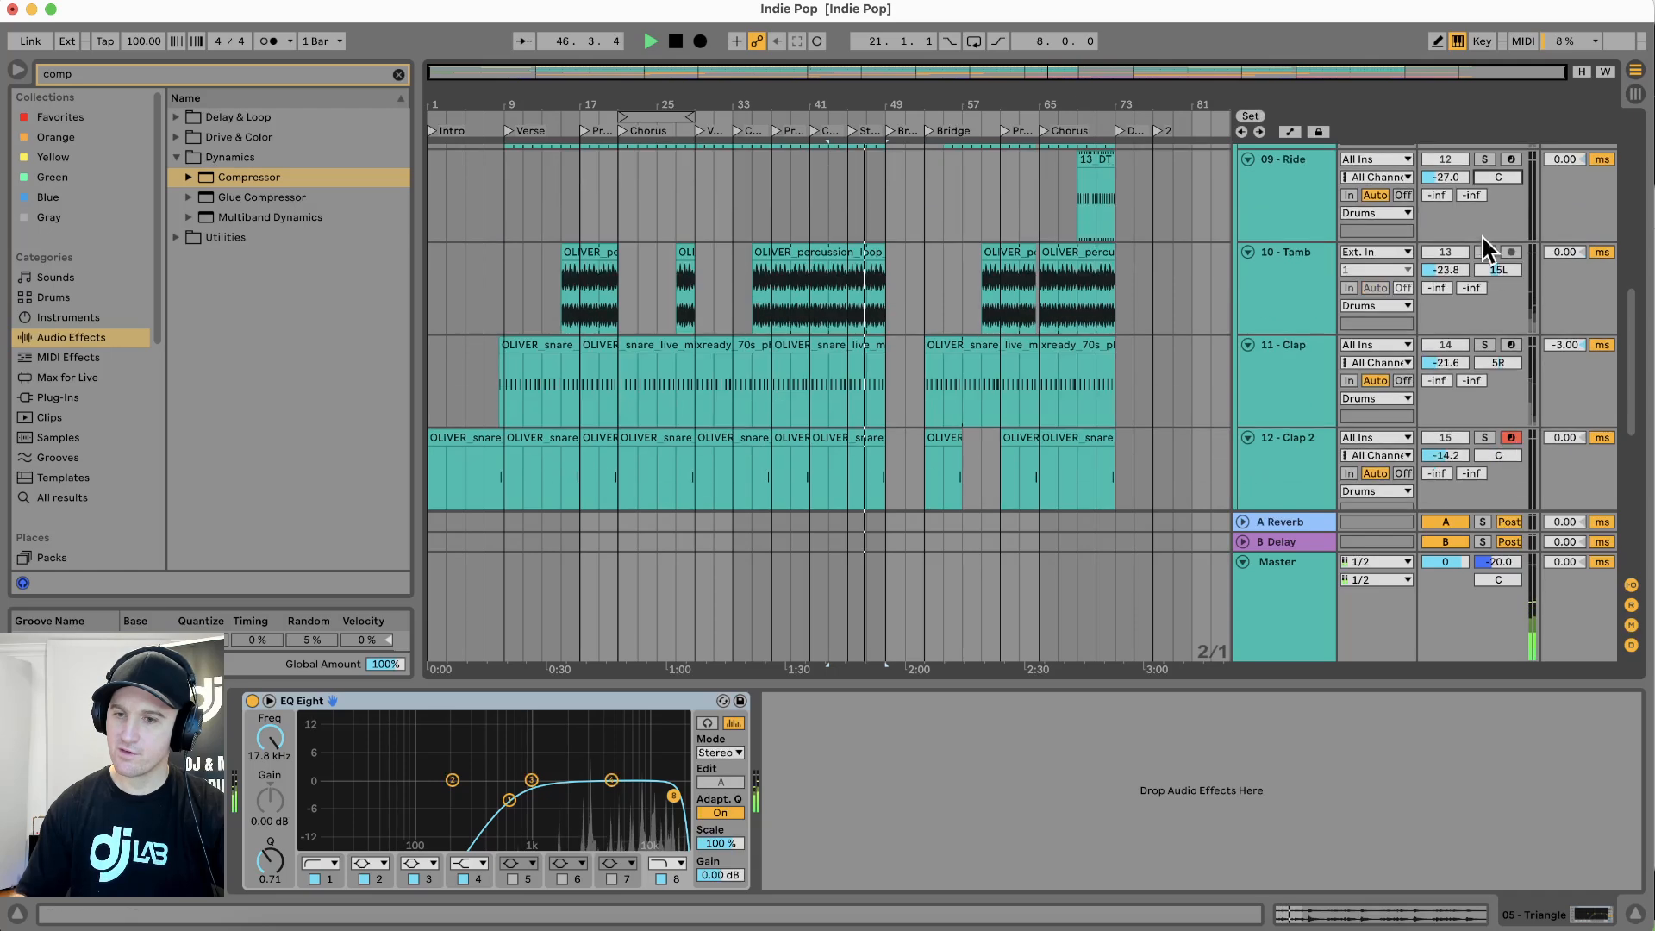
pyautogui.doubleClick(1498, 362)
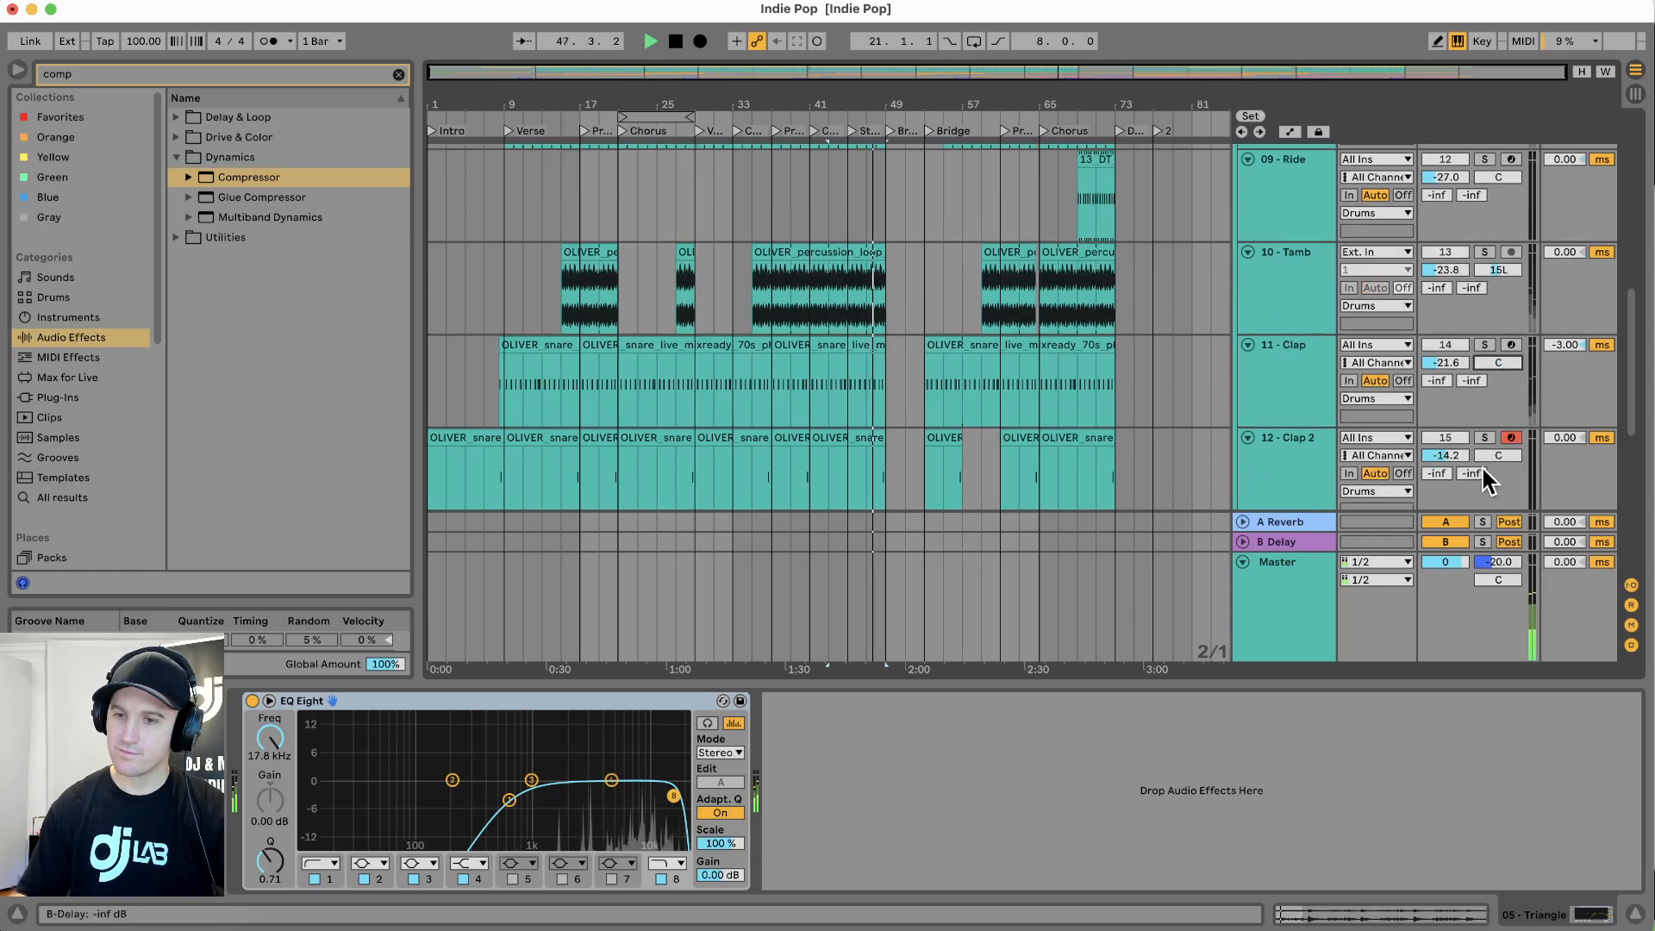
pyautogui.scroll(-8, 1487, 453)
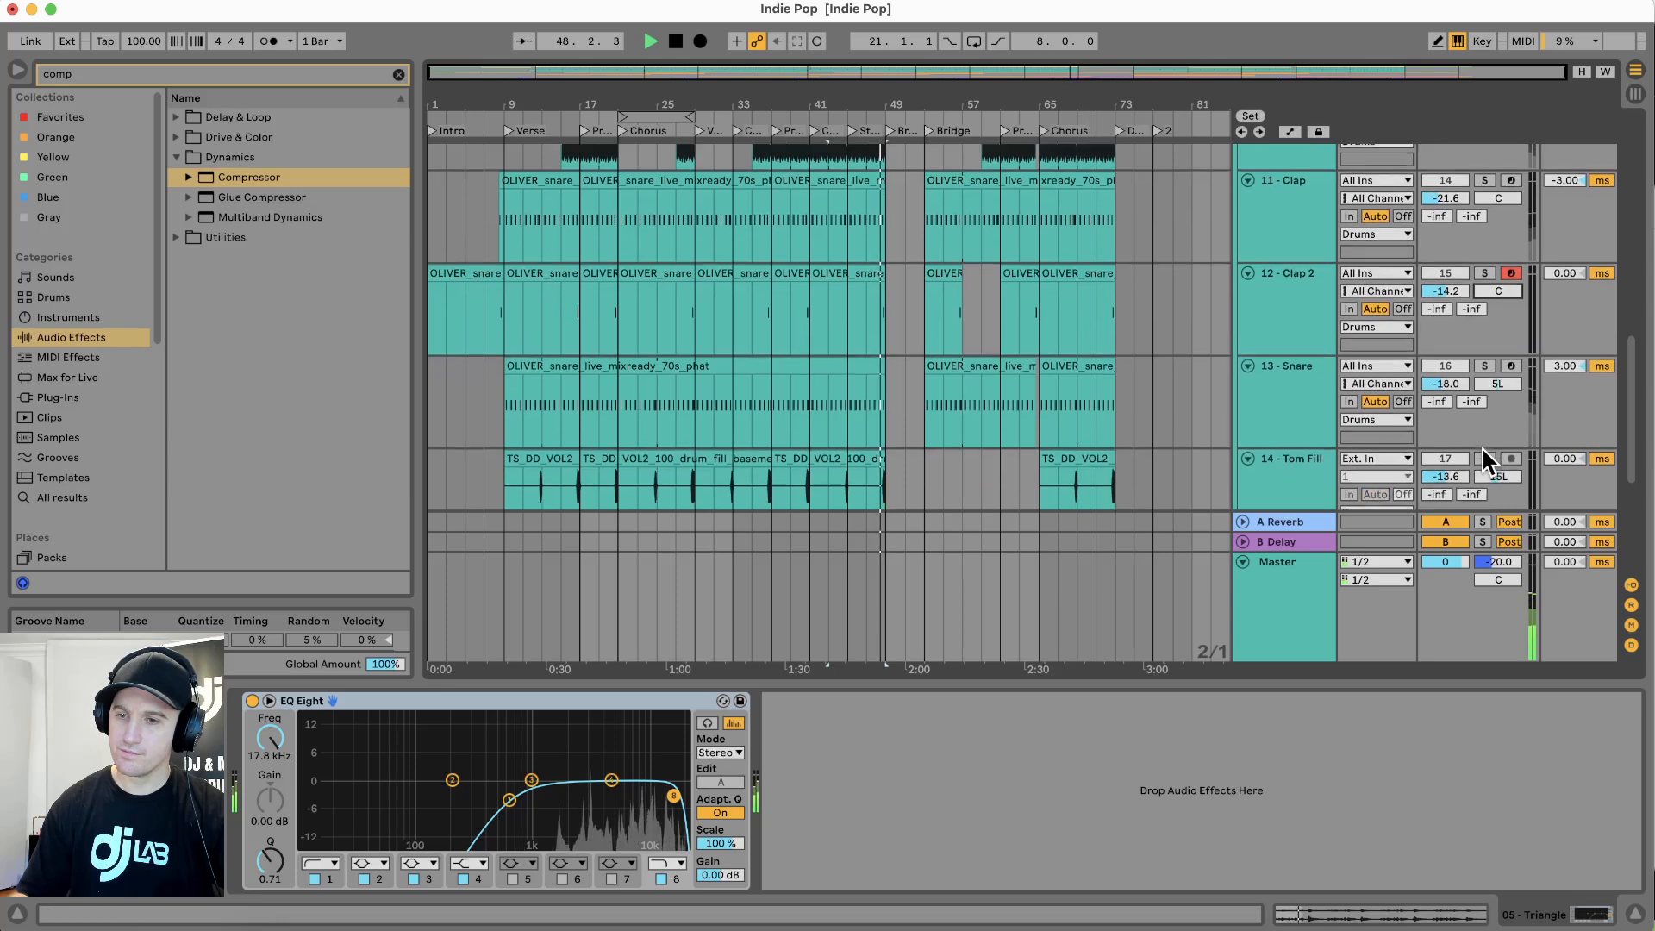
pyautogui.doubleClick(1499, 262)
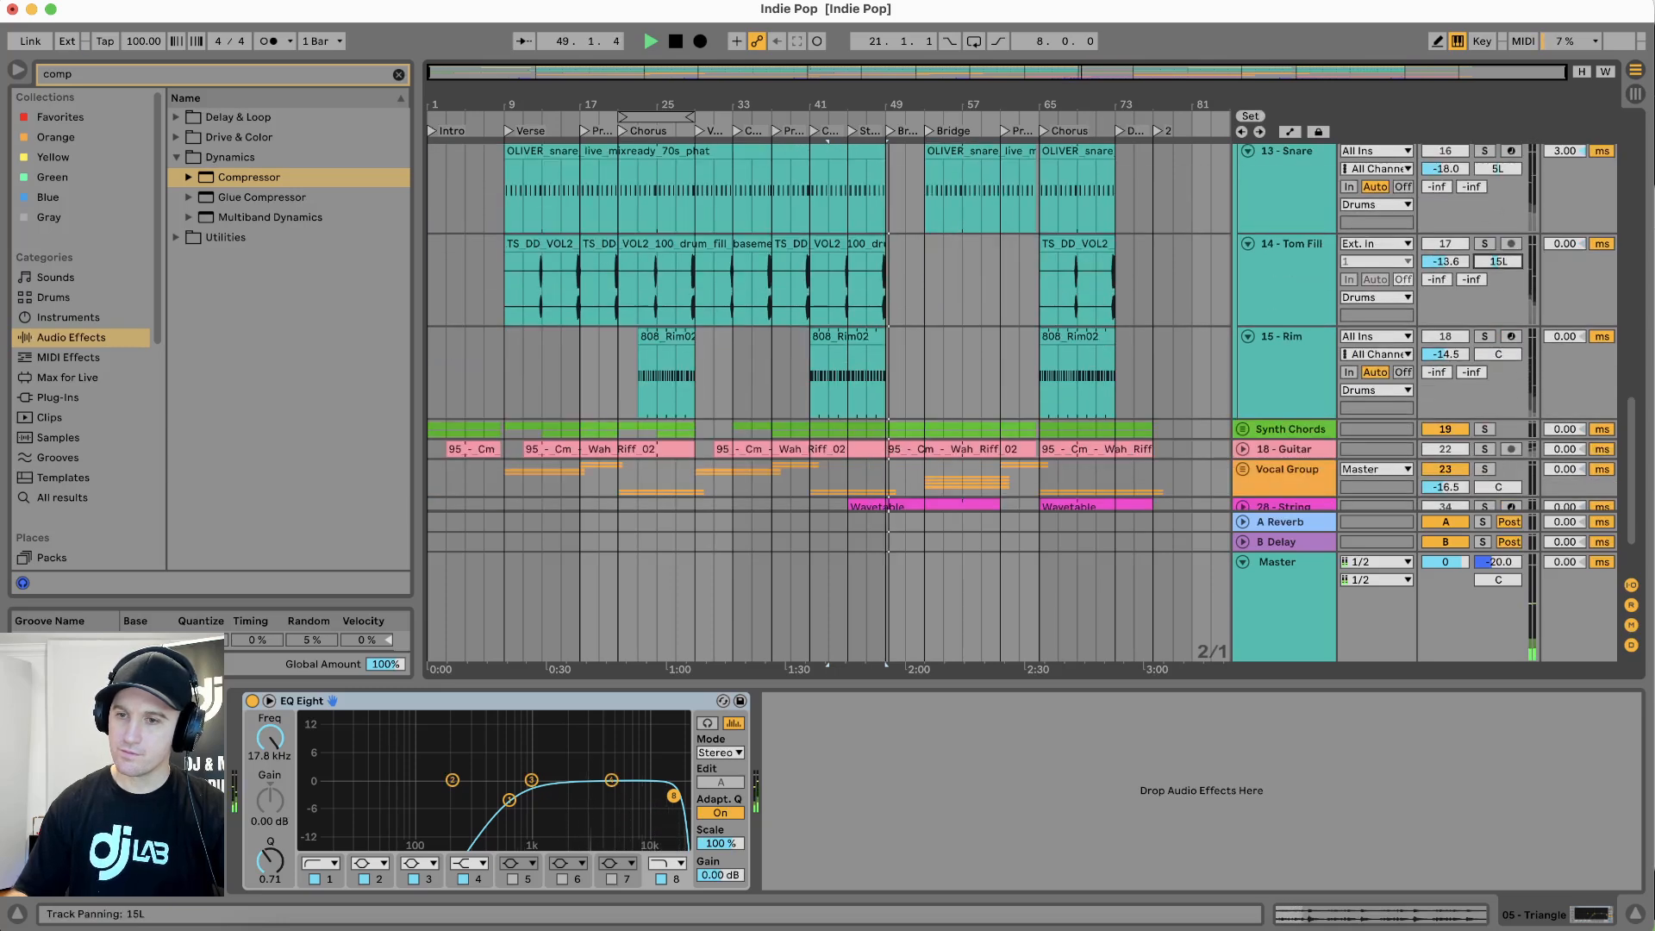
# Reduce the height of all Drums tracks together and hide the device area to fit more tracks in the arrangement
pyautogui.scroll(12, 1462, 366)
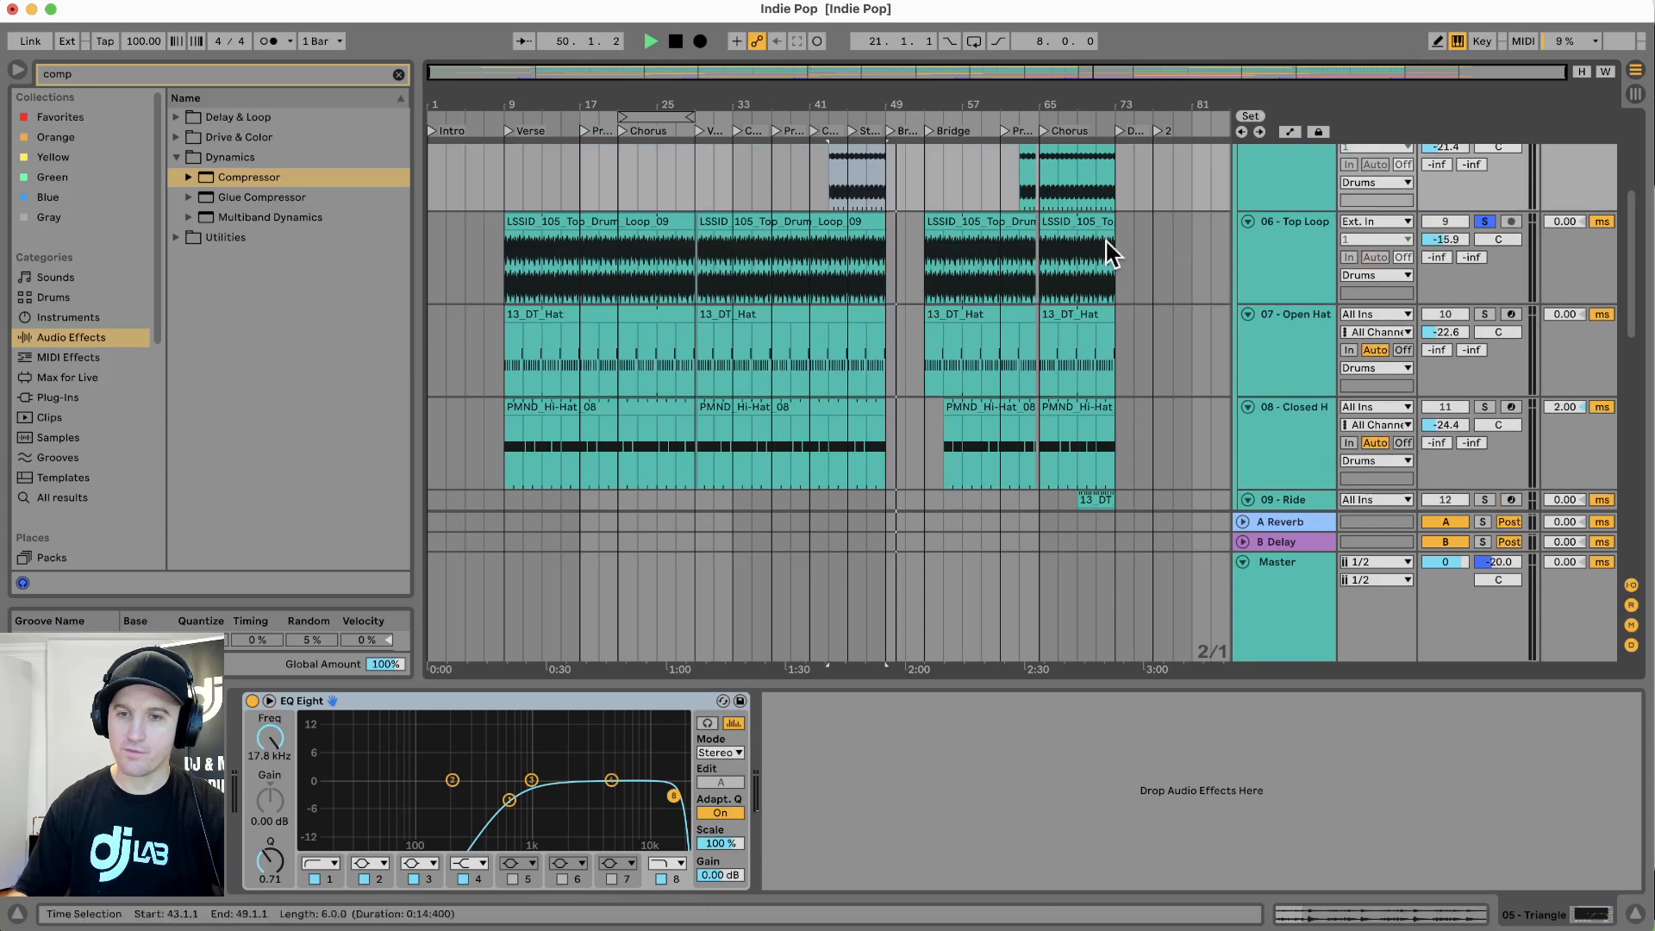
pyautogui.click(1283, 269)
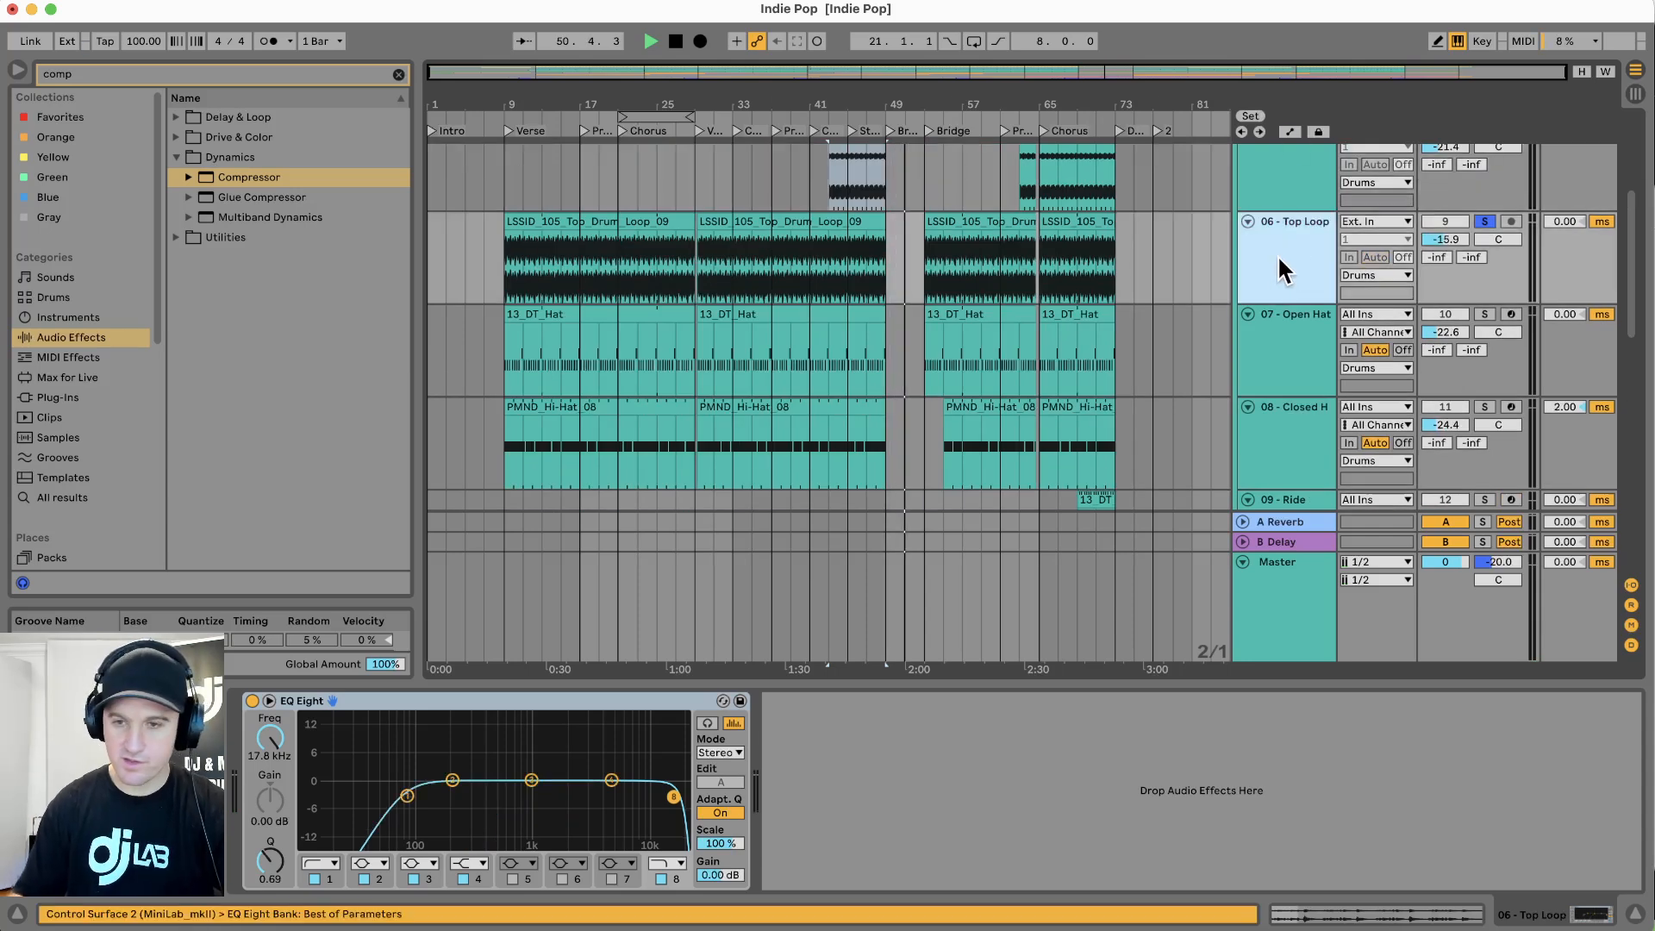
pyautogui.press('super+a')
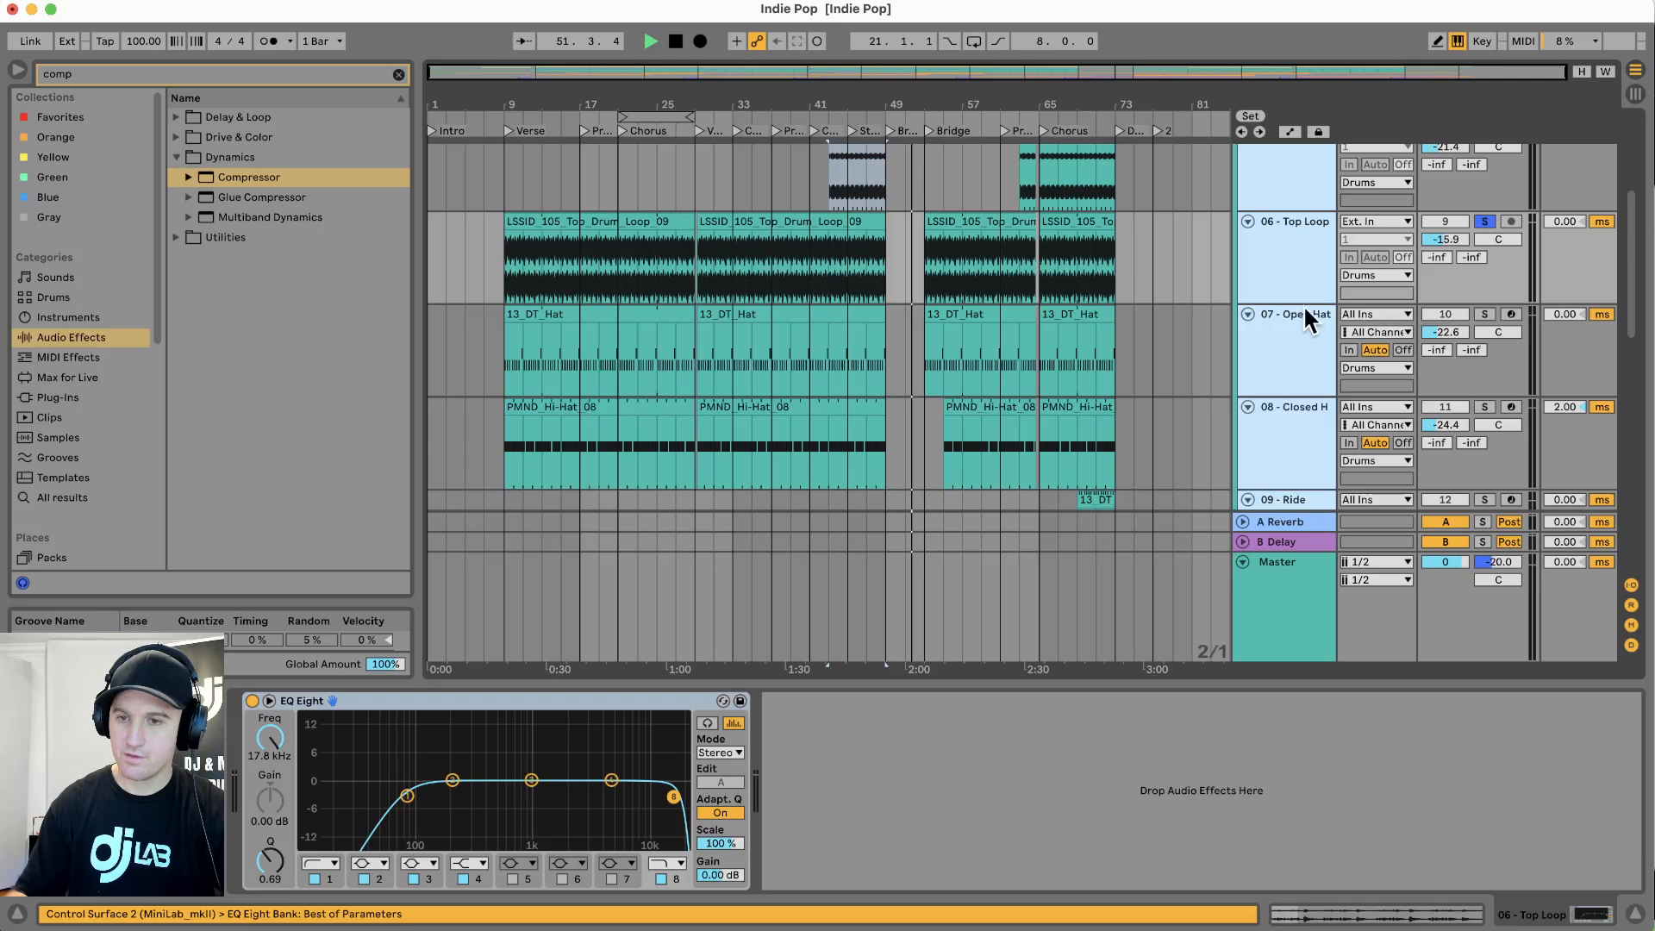
pyautogui.moveTo(1271, 302); pyautogui.dragTo(1271, 267)
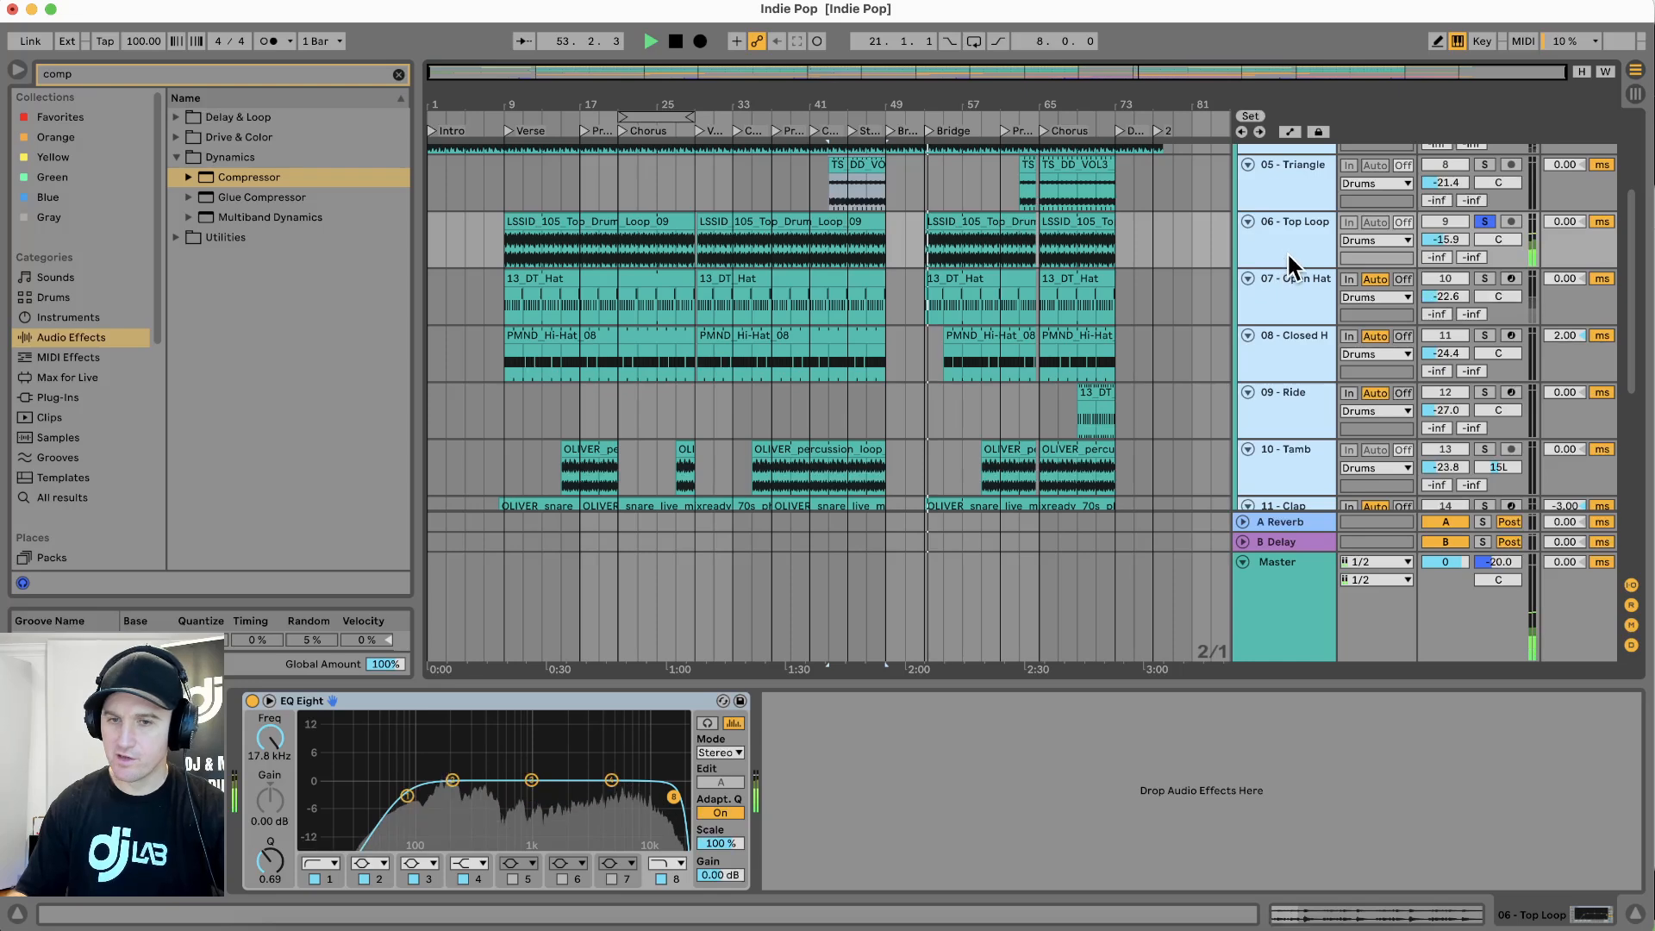
pyautogui.moveTo(998, 688); pyautogui.dragTo(1009, 816)
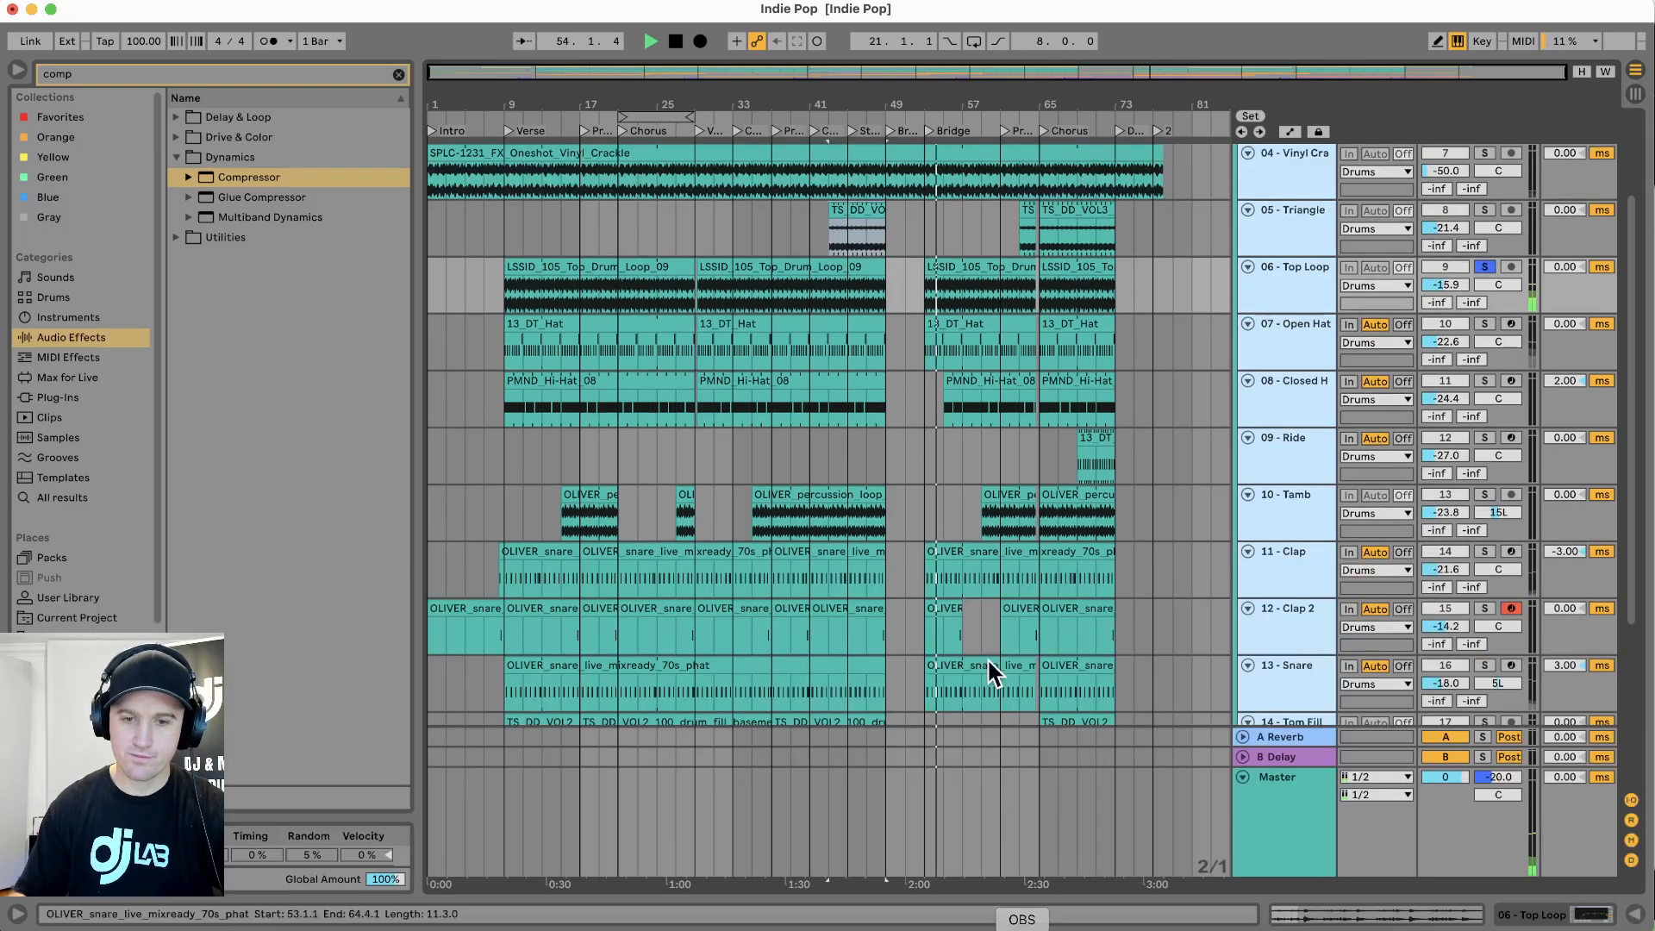
pyautogui.scroll(2, 823, 306)
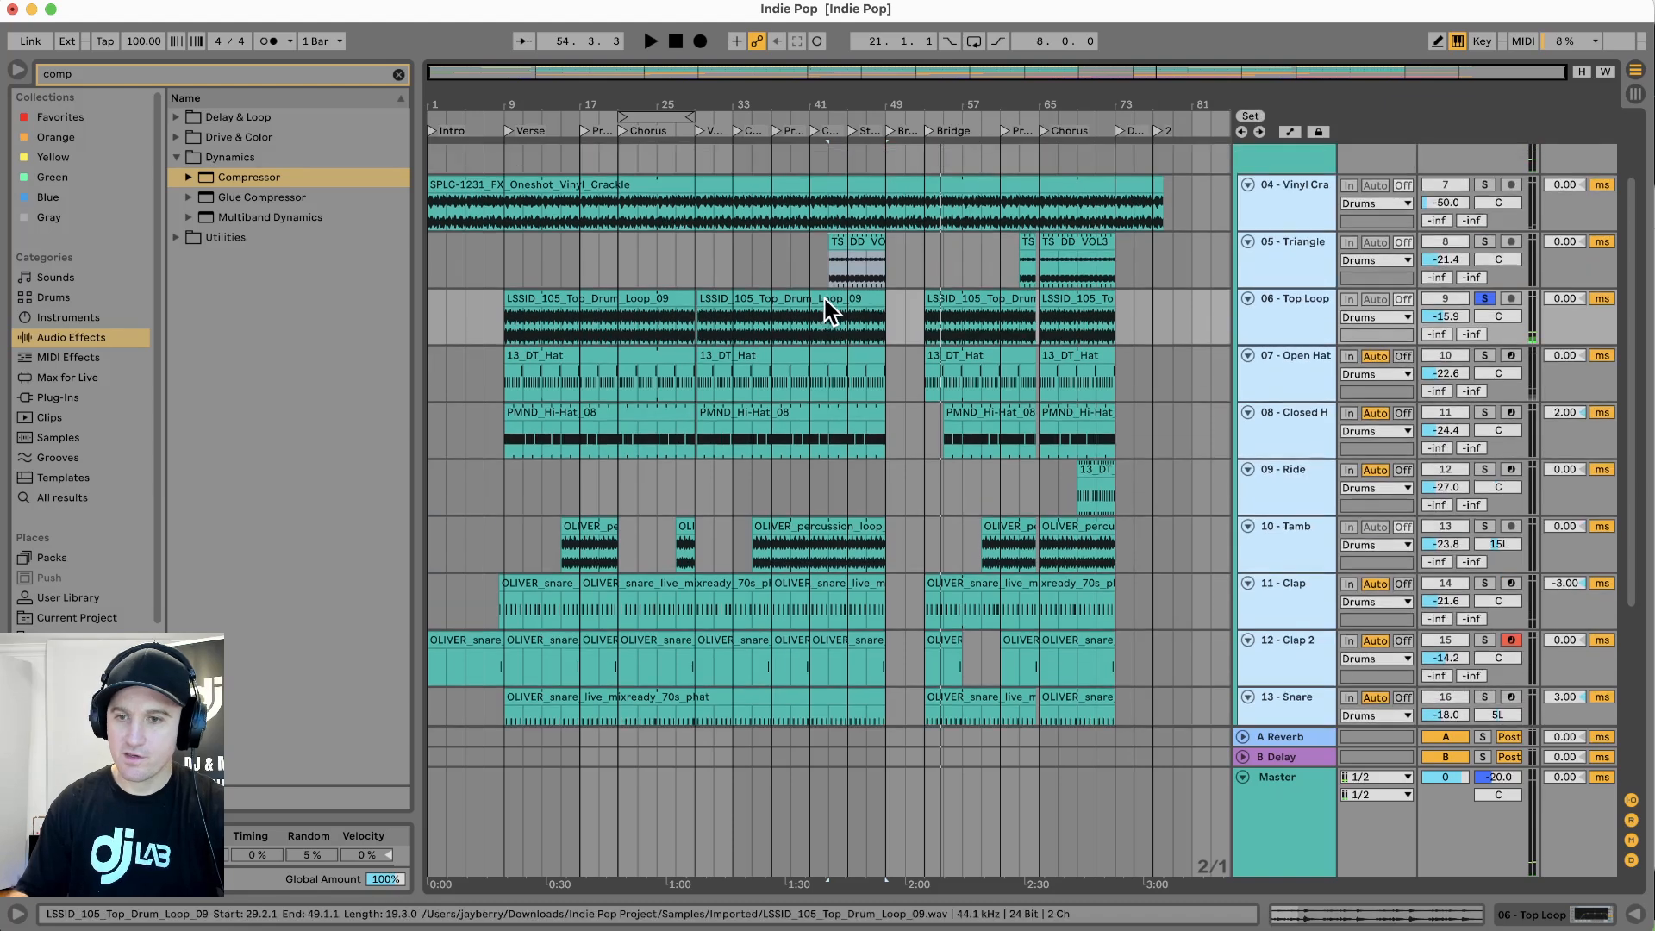
# Play the soloed Triangle track from bar 43, switch the solo to Tamb, and pan Tamb to 6L
pyautogui.click(850, 233)
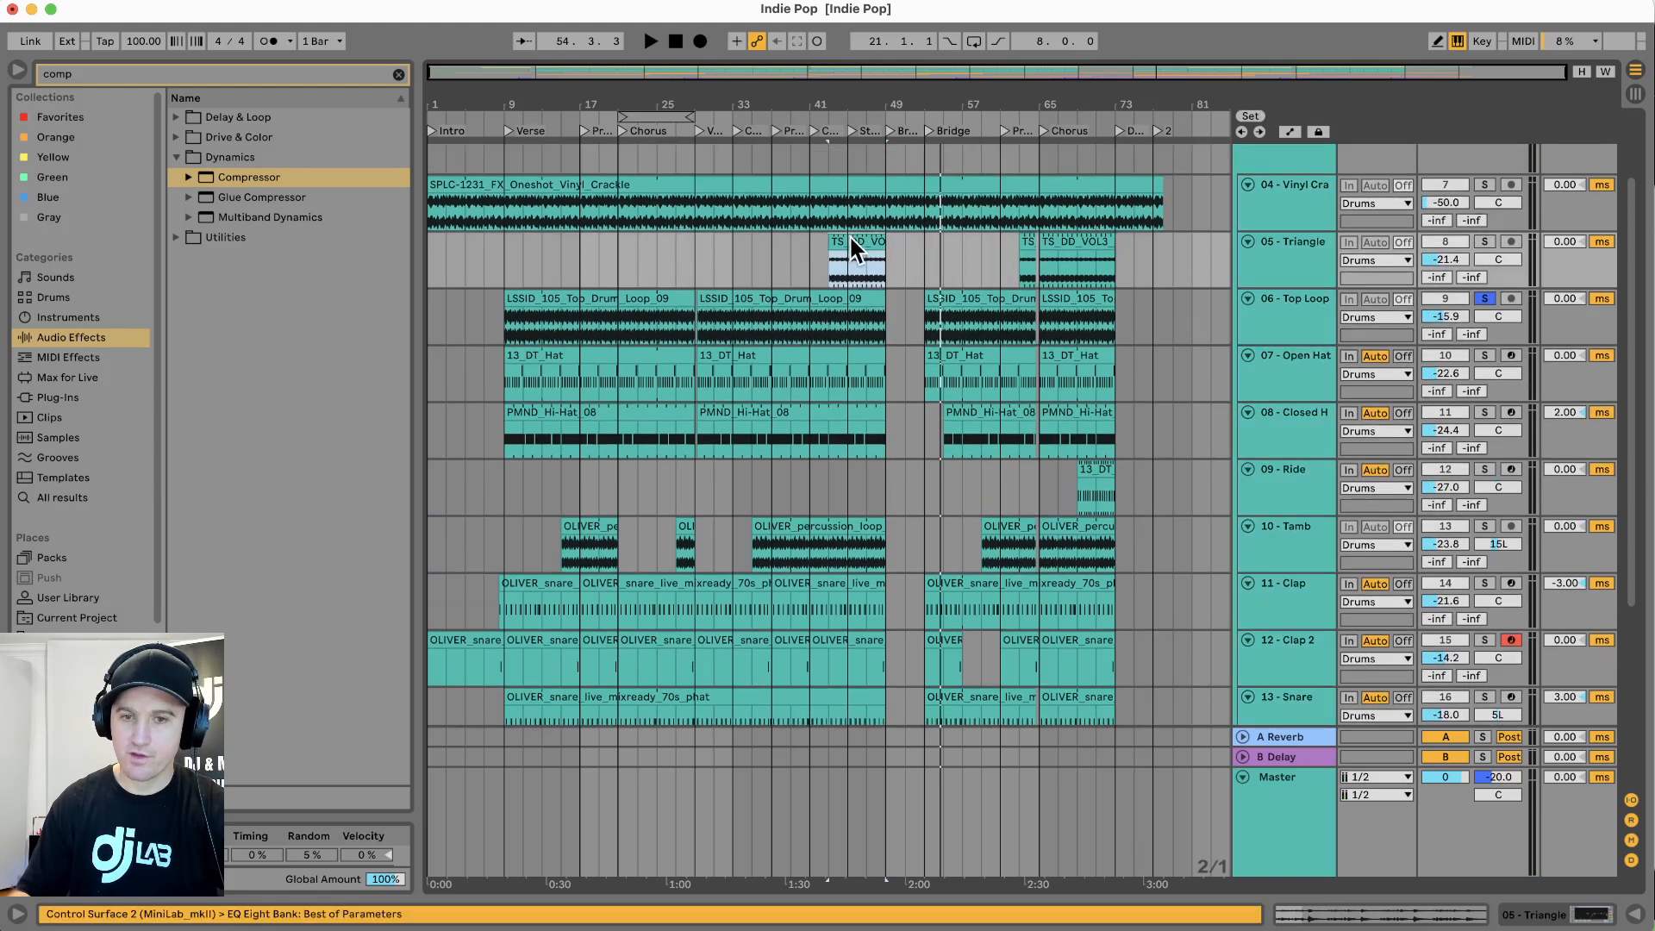
pyautogui.click(1483, 240)
pyautogui.press('space')
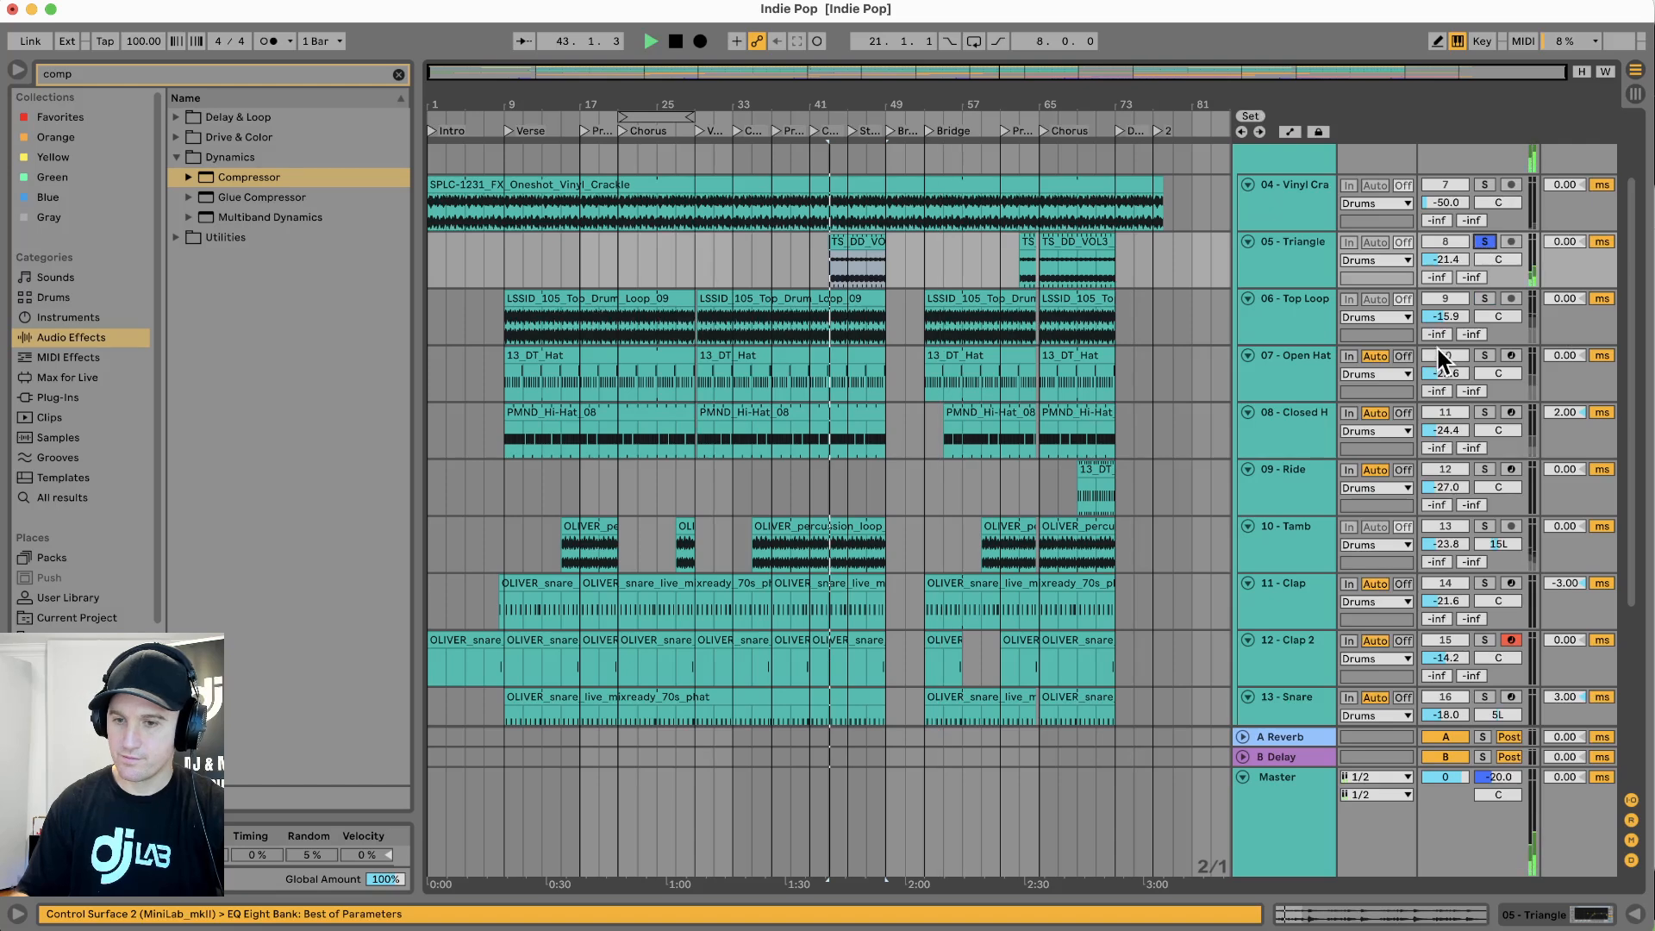
pyautogui.click(1485, 526)
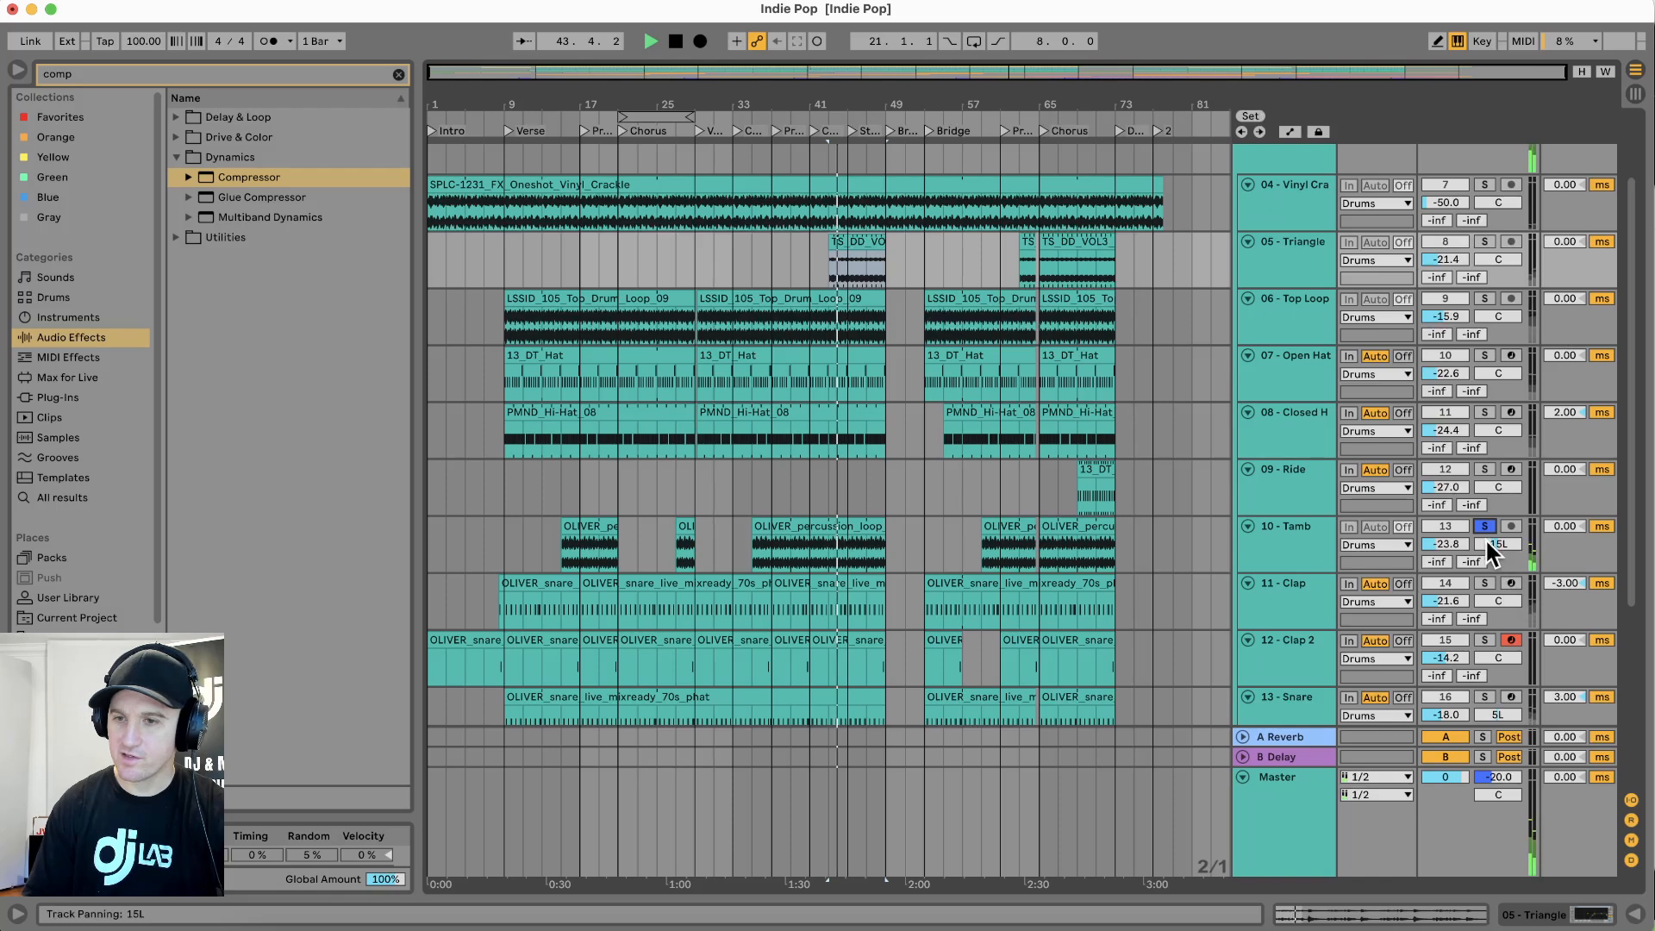
pyautogui.moveTo(1502, 544); pyautogui.dragTo(1502, 559)
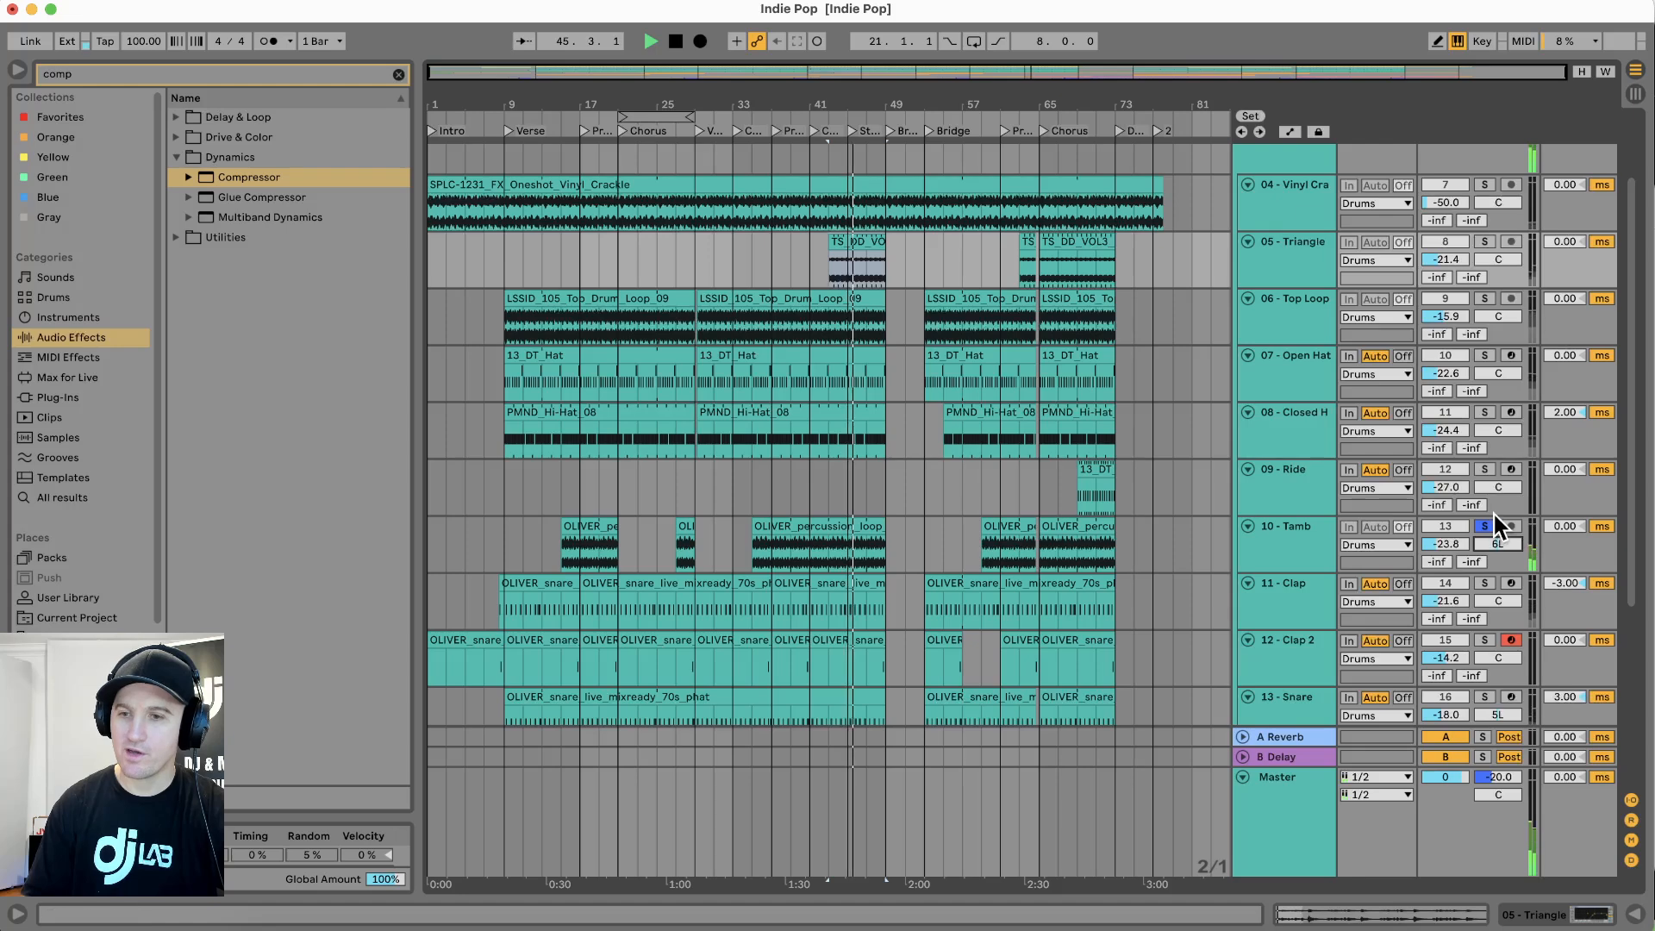
# Solo Triangle together with Tamb and pan Triangle to 4R
pyautogui.moveTo(1488, 255); pyautogui.dragTo(1489, 245)
pyautogui.click(1486, 240)
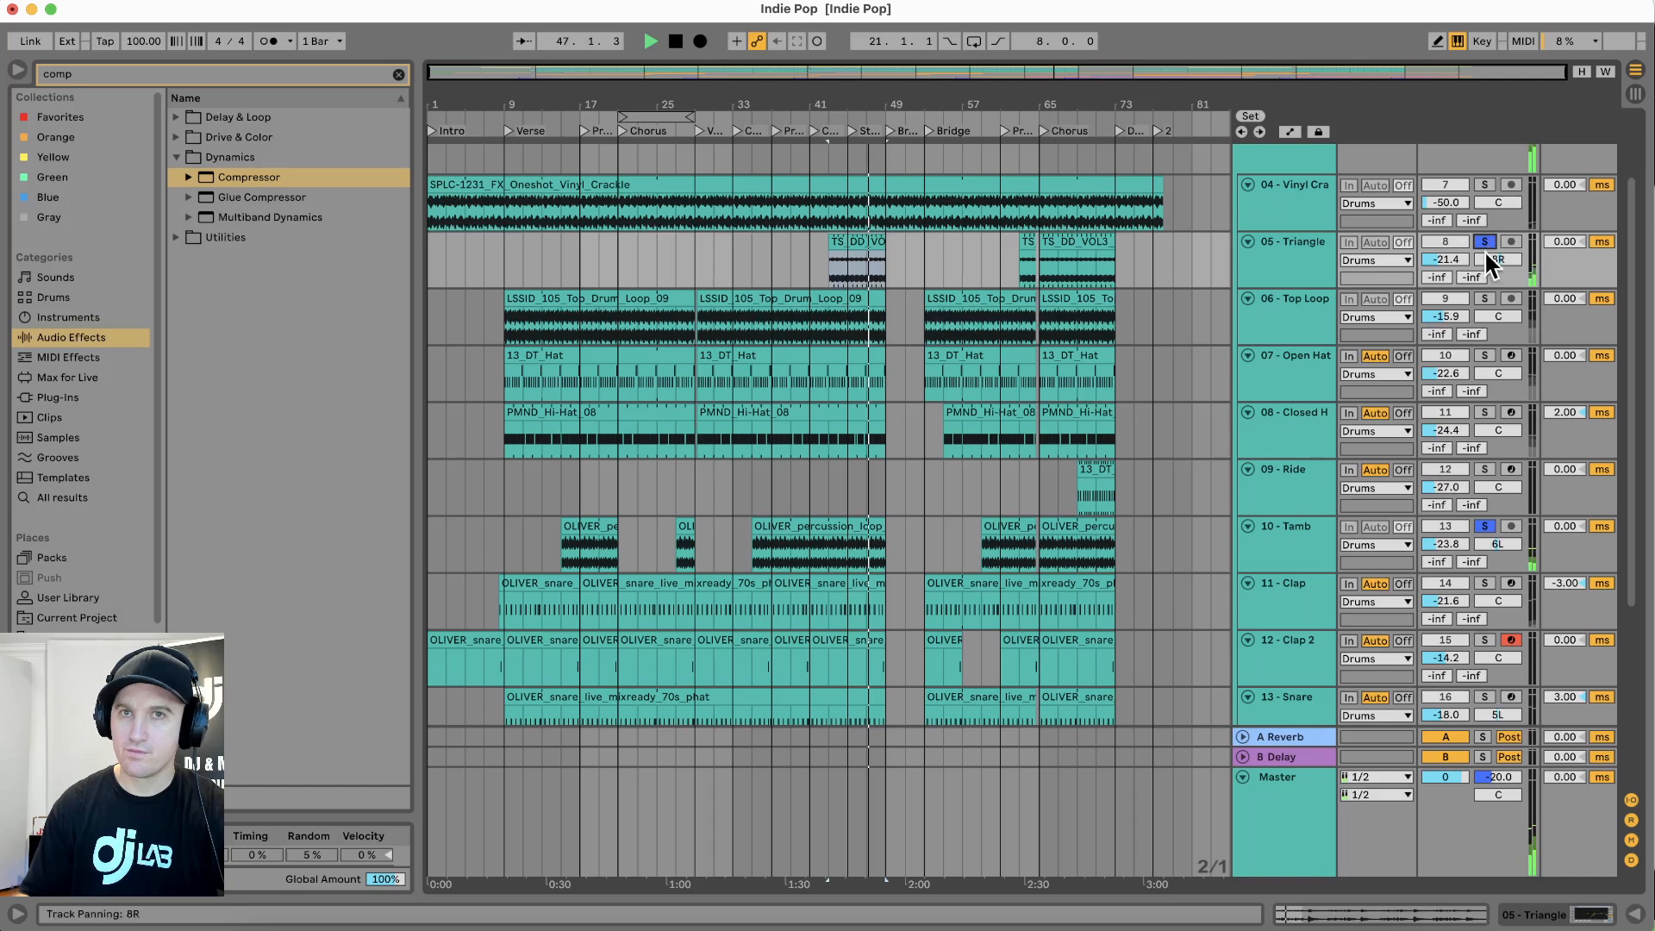
pyautogui.moveTo(1498, 268); pyautogui.dragTo(1498, 272)
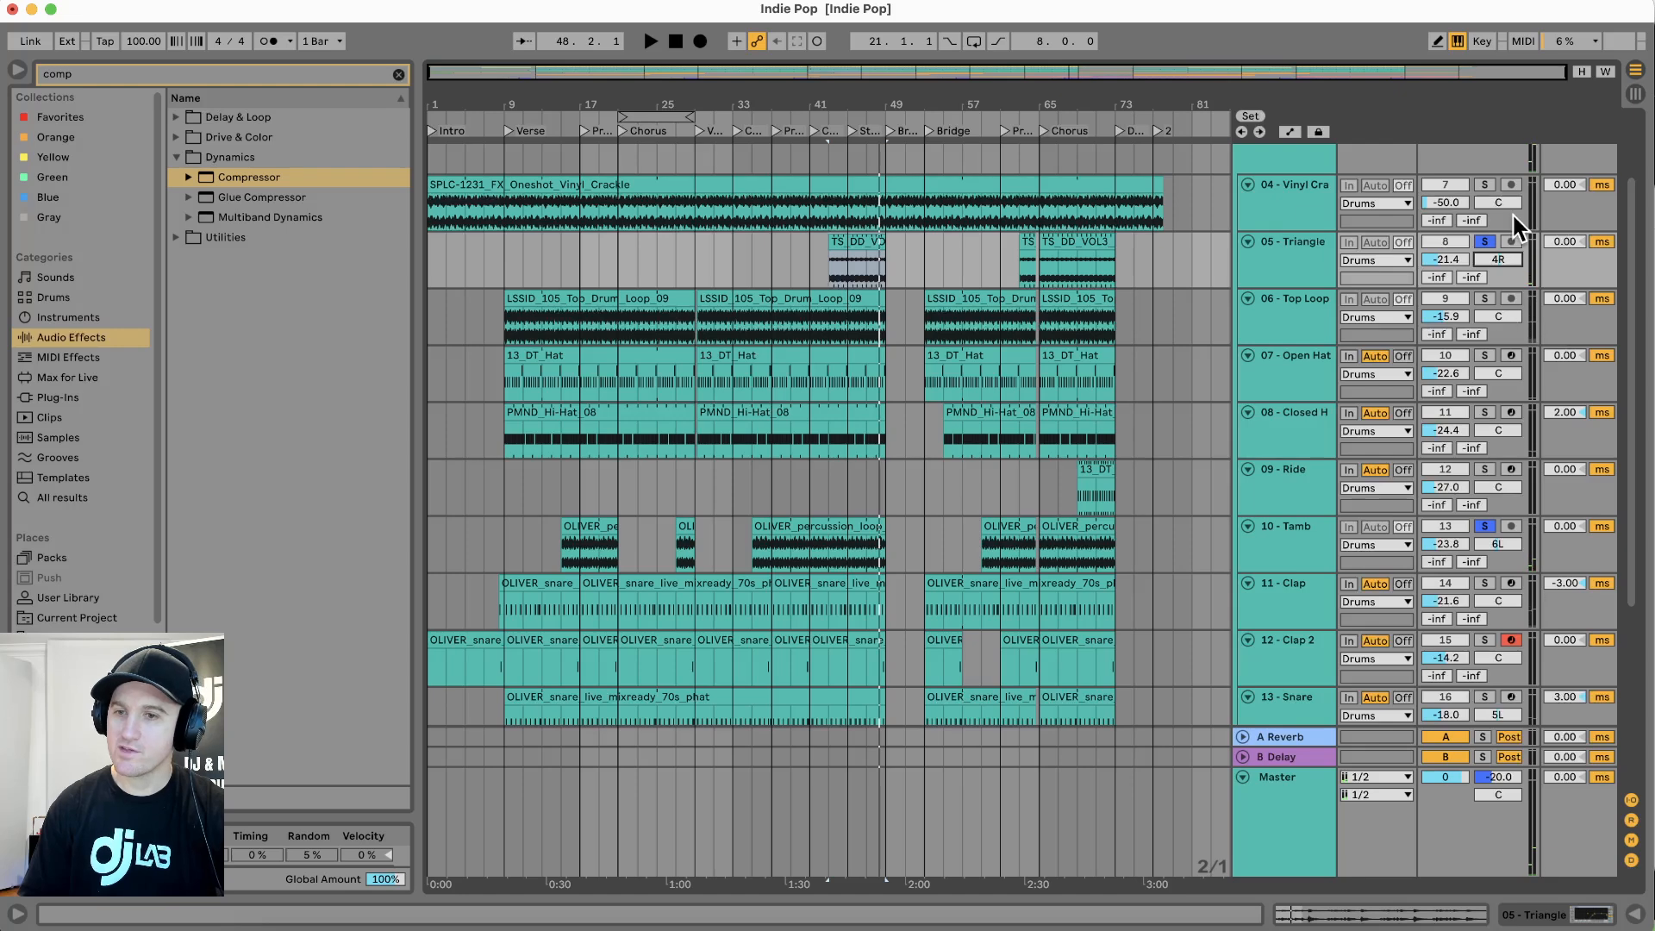
# Audition the Top Loop track soloed from bar 43, switch the solo to Open Hat, and pan Open Hat to 5R
pyautogui.click(1486, 298)
pyautogui.press('space')
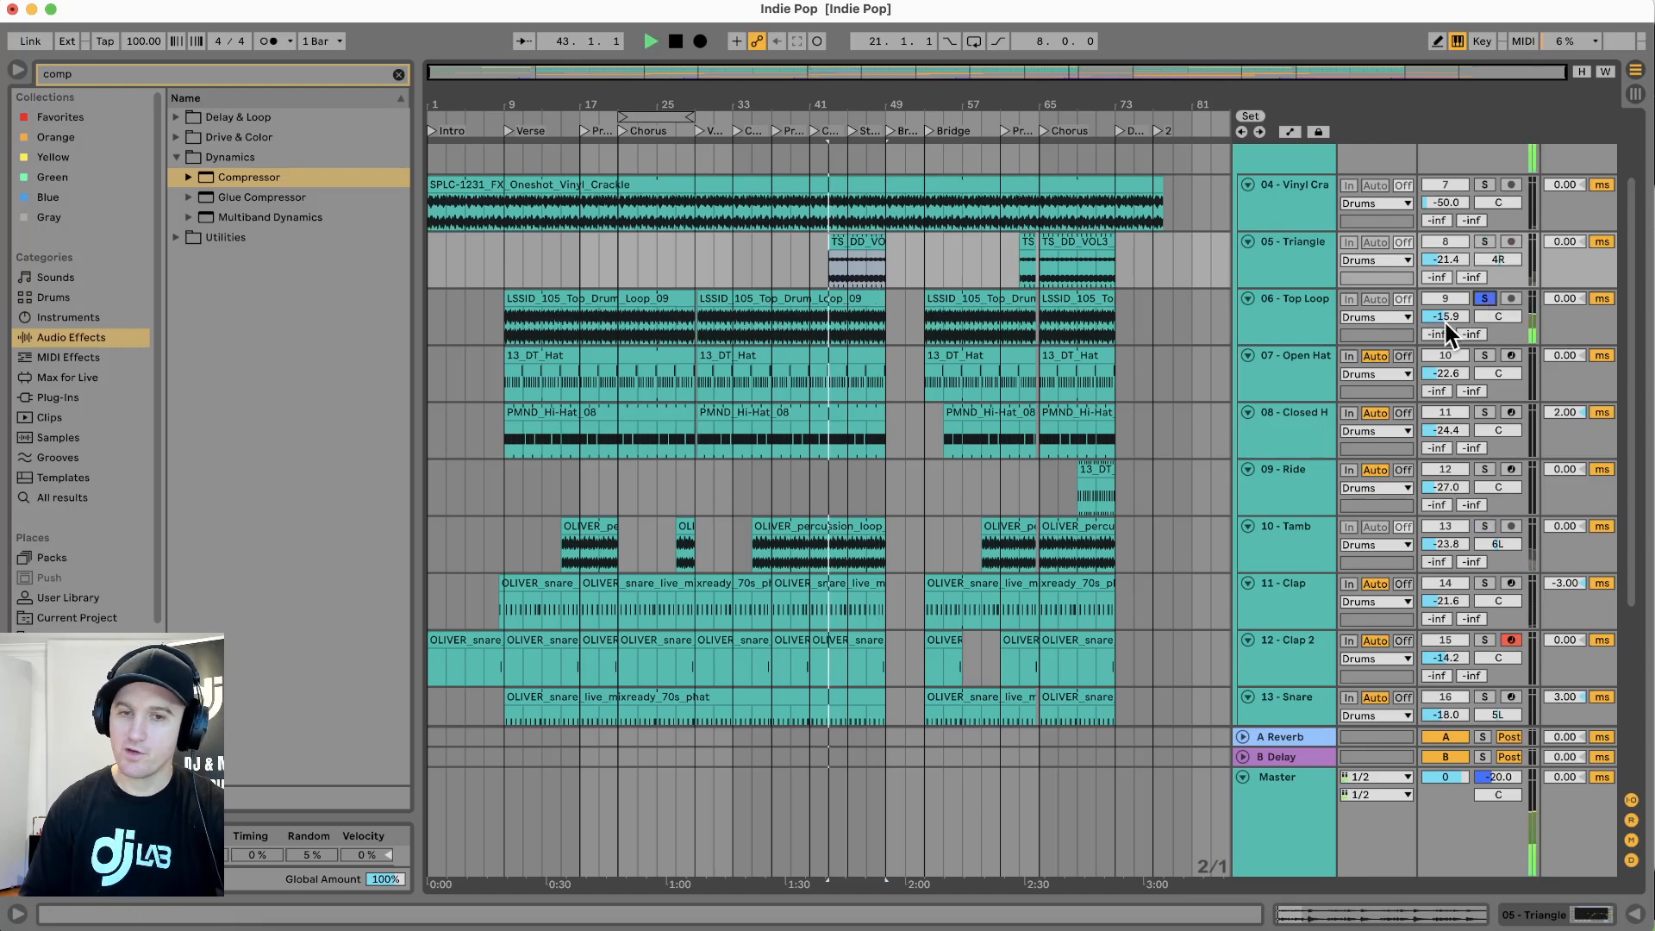
pyautogui.click(1484, 355)
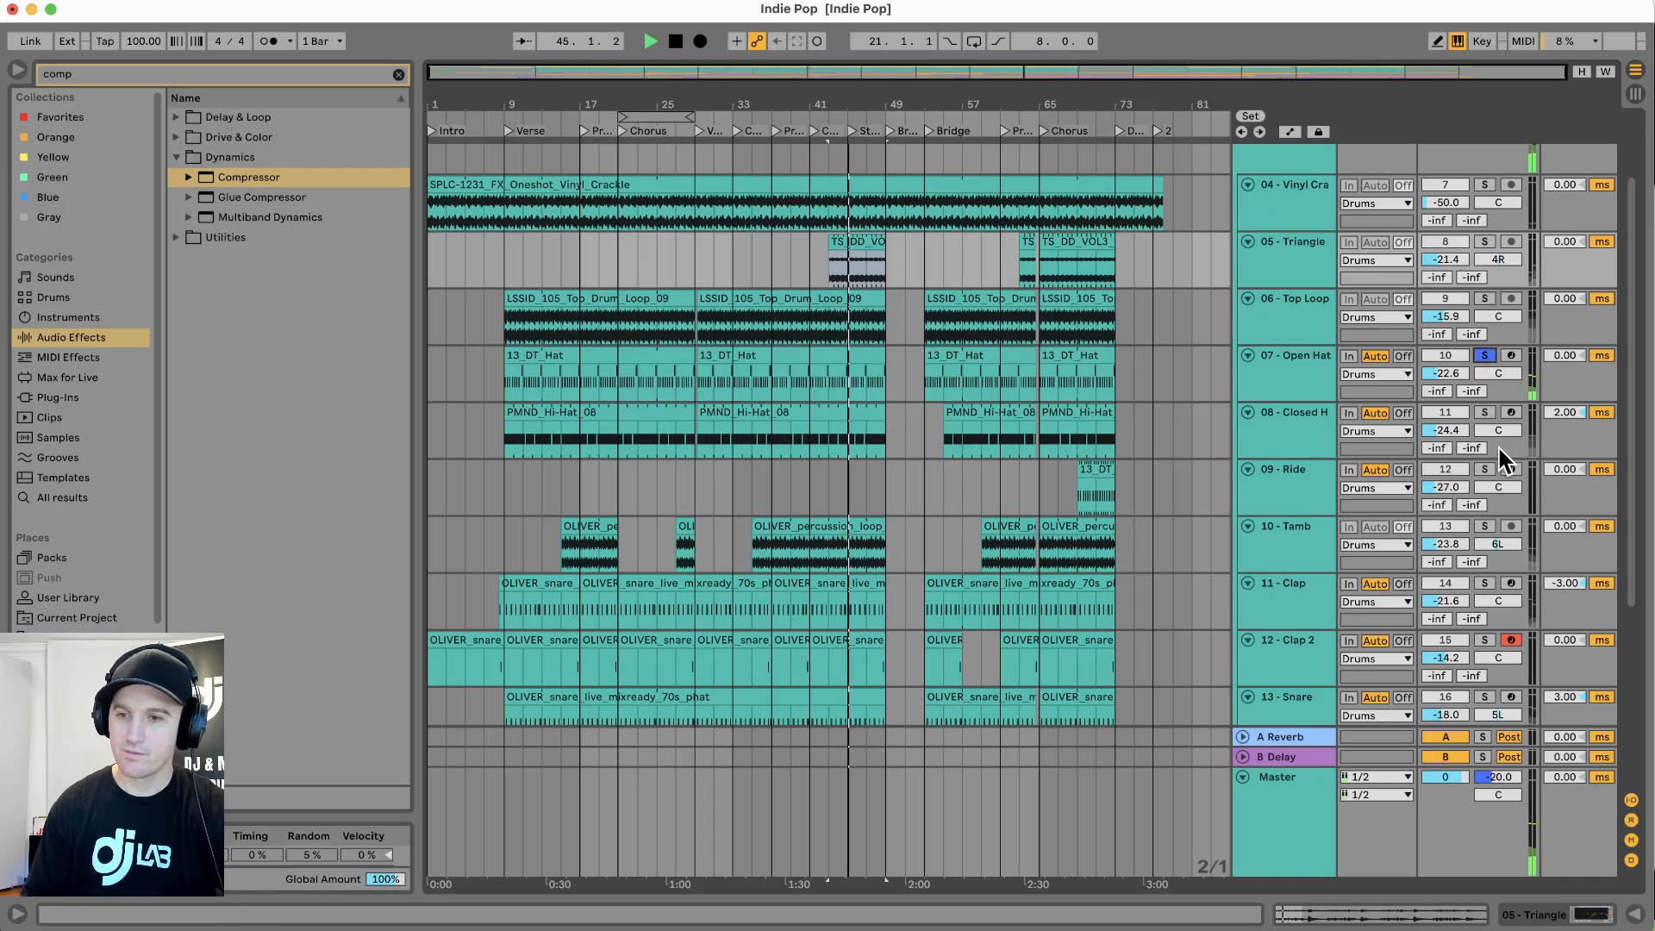
pyautogui.moveTo(1497, 375); pyautogui.dragTo(1498, 369)
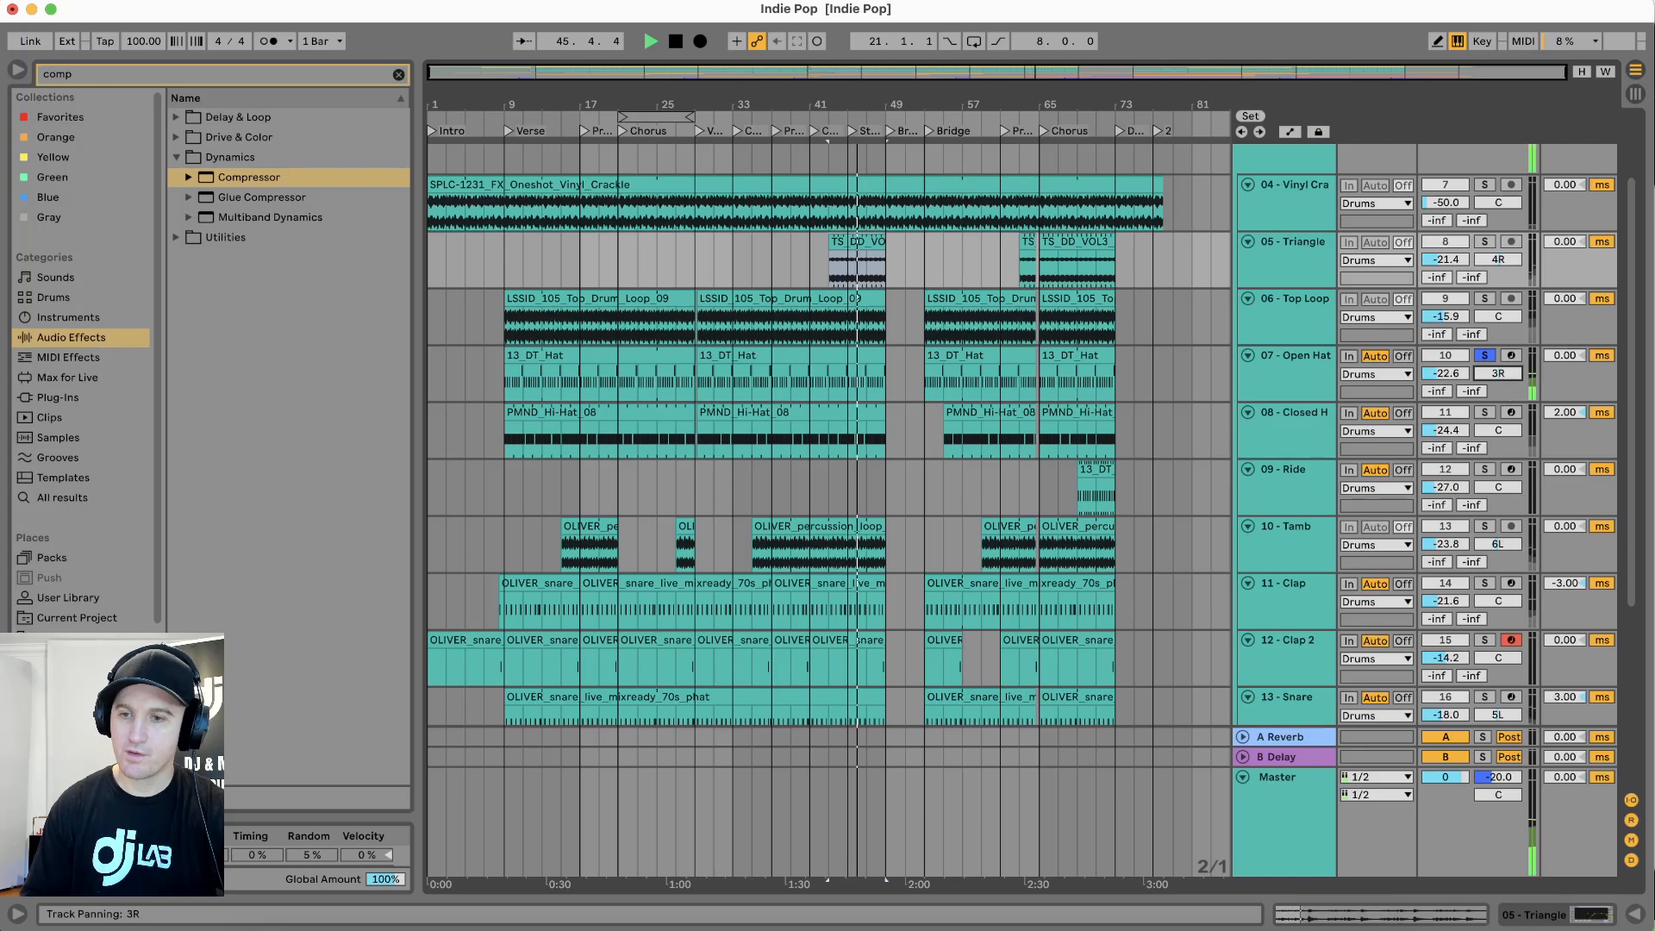
# Solo the Closed Hat track and pan it to 9L
pyautogui.click(1483, 412)
pyautogui.click(1497, 429)
pyautogui.moveTo(1495, 428); pyautogui.dragTo(1497, 447)
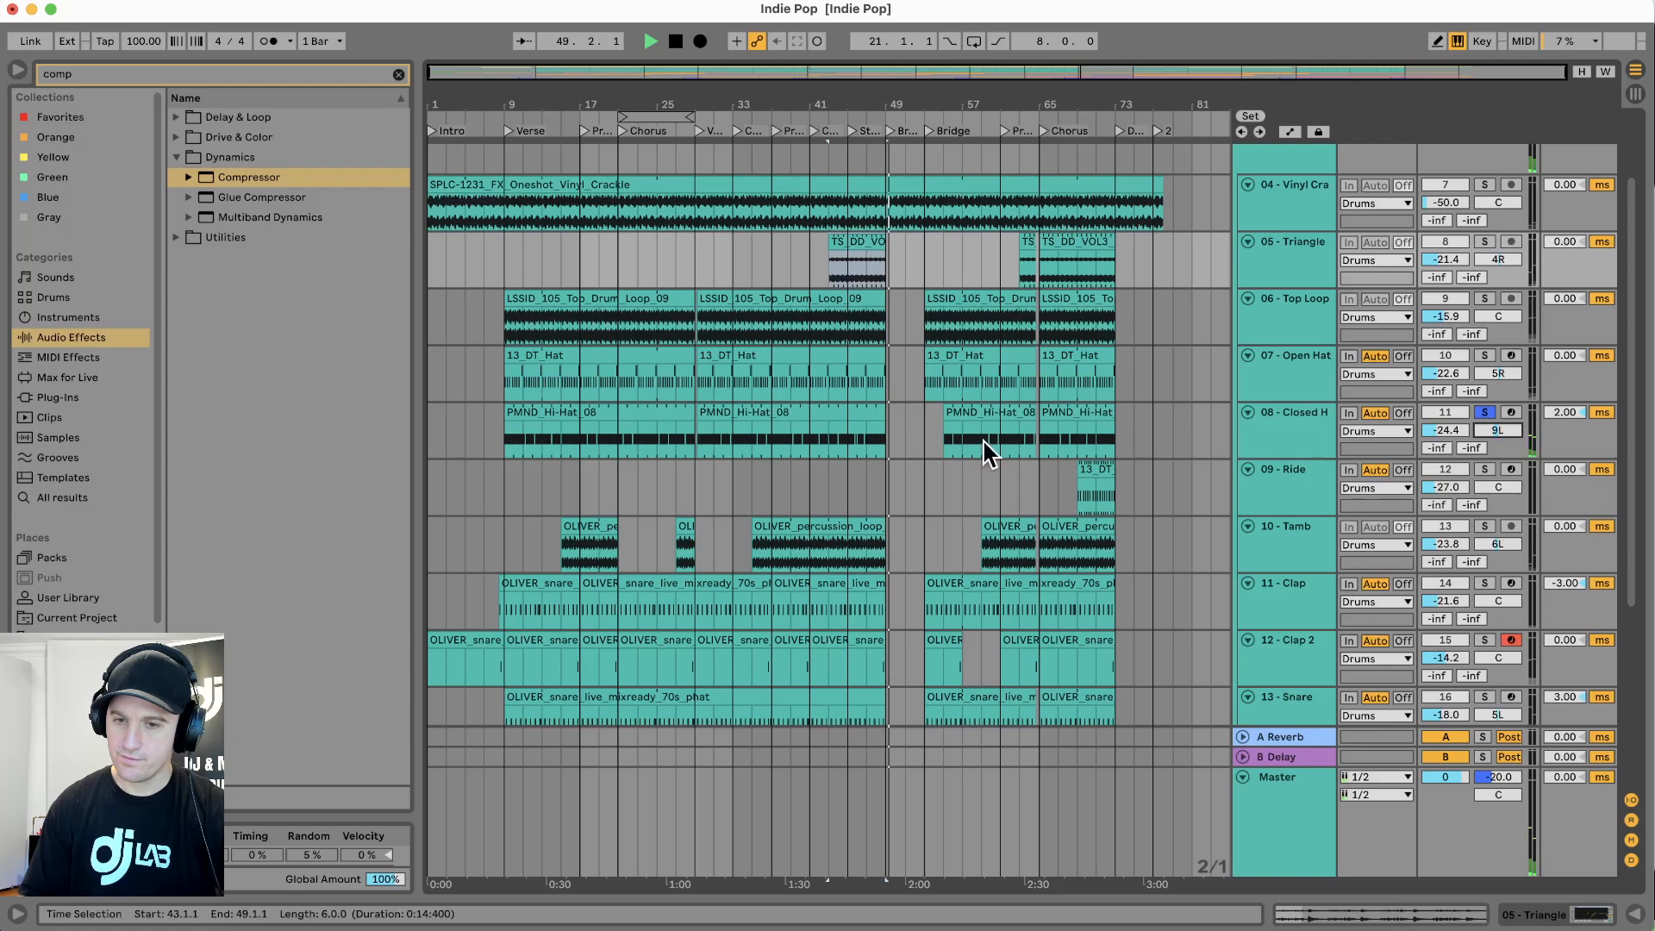
# Solo and play the Clap track from bar 41, and switch the solo to Clap 2 to compare them
pyautogui.click(820, 545)
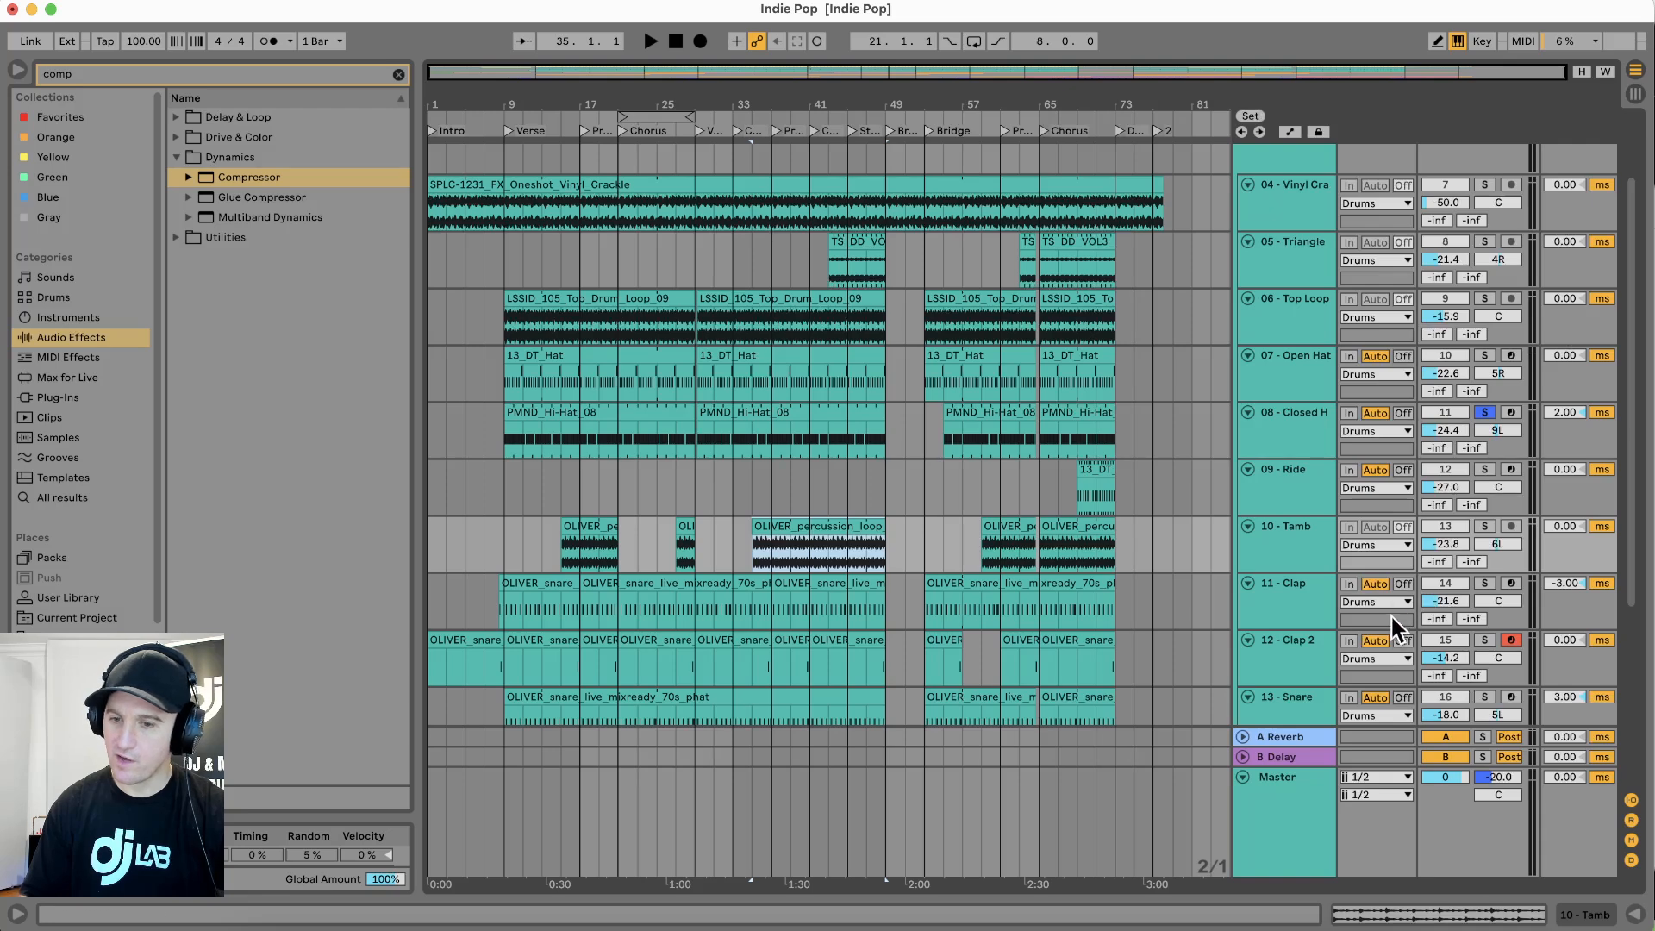
pyautogui.scroll(-3, 1391, 607)
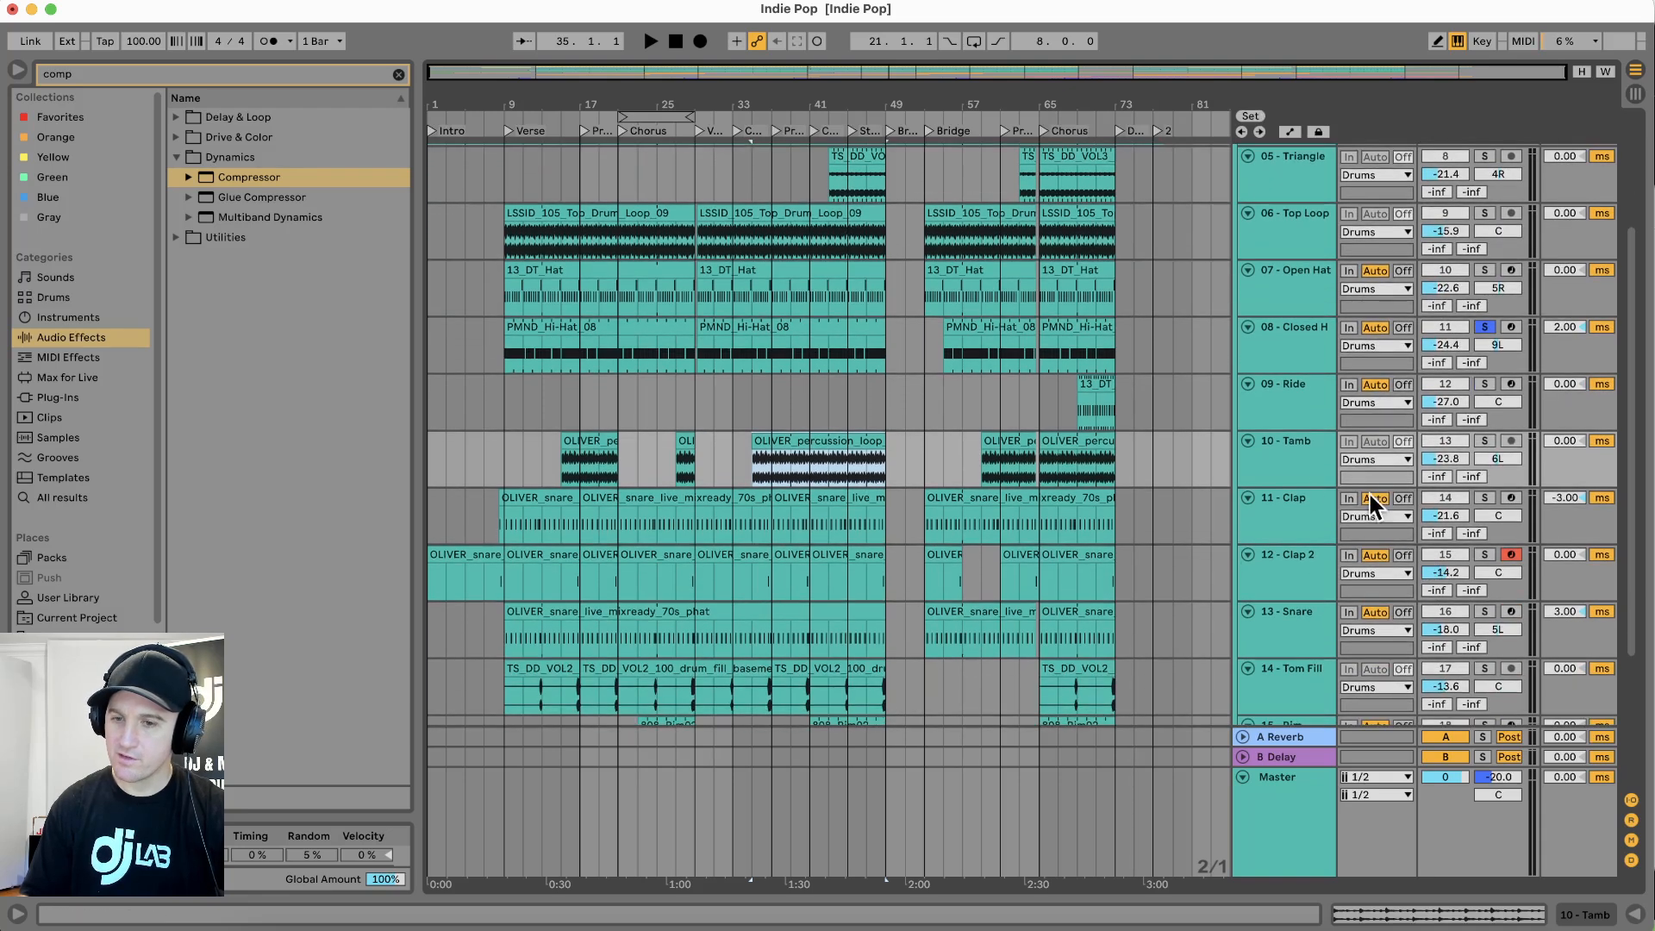
pyautogui.click(1302, 520)
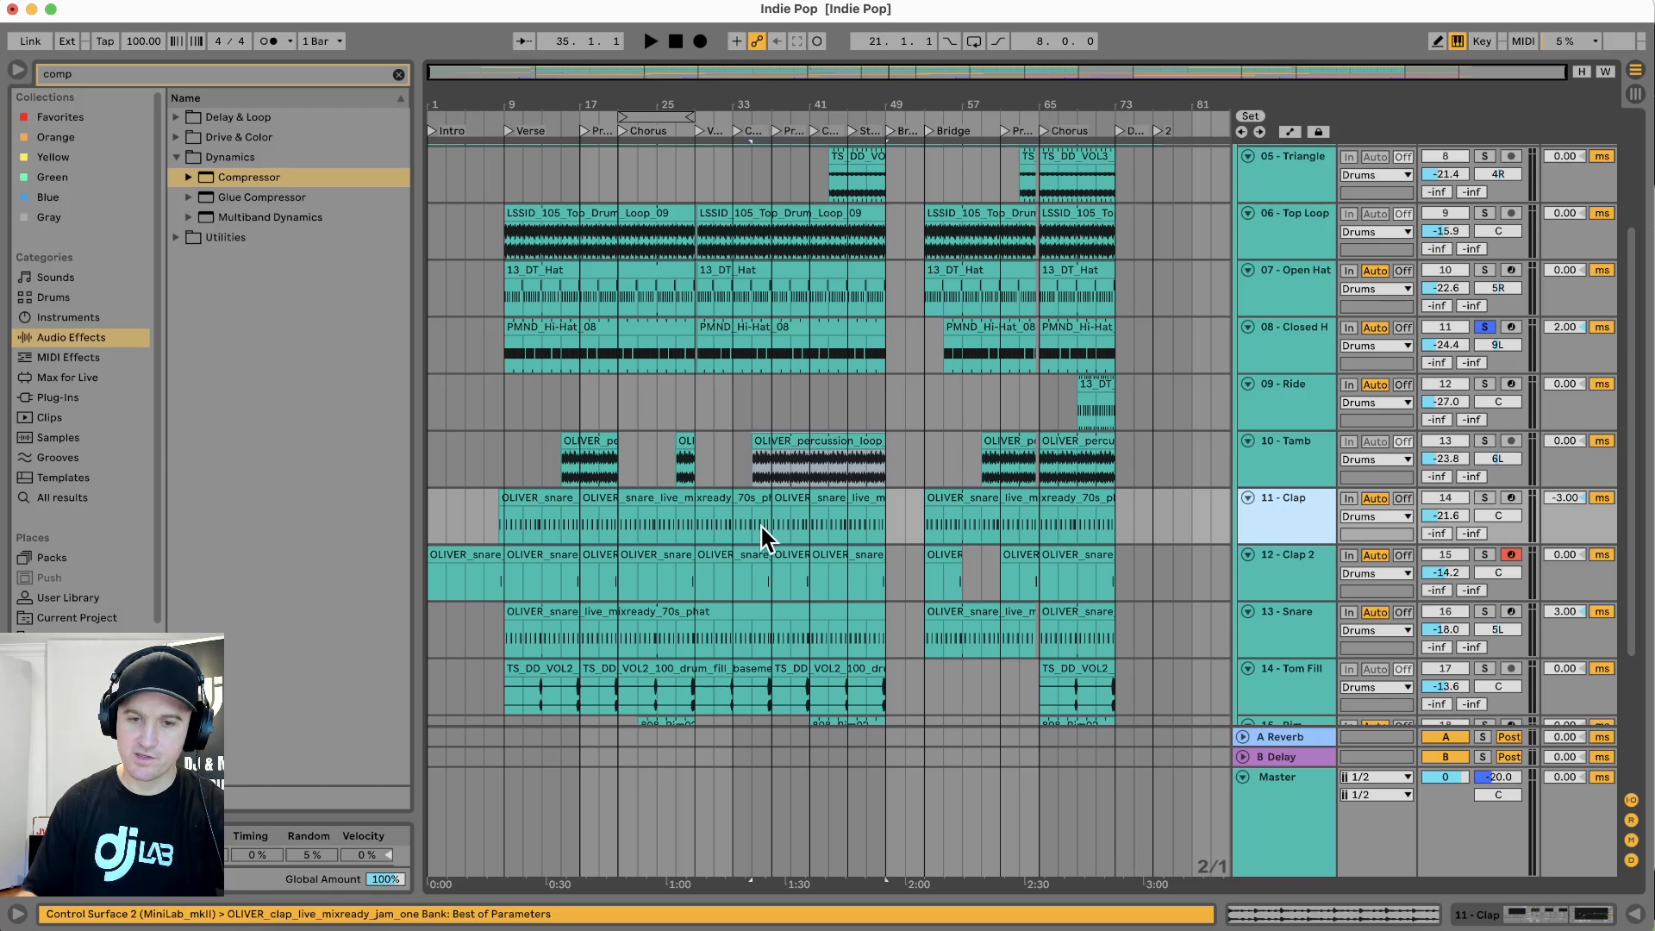
pyautogui.click(804, 534)
pyautogui.click(1484, 497)
pyautogui.press('space')
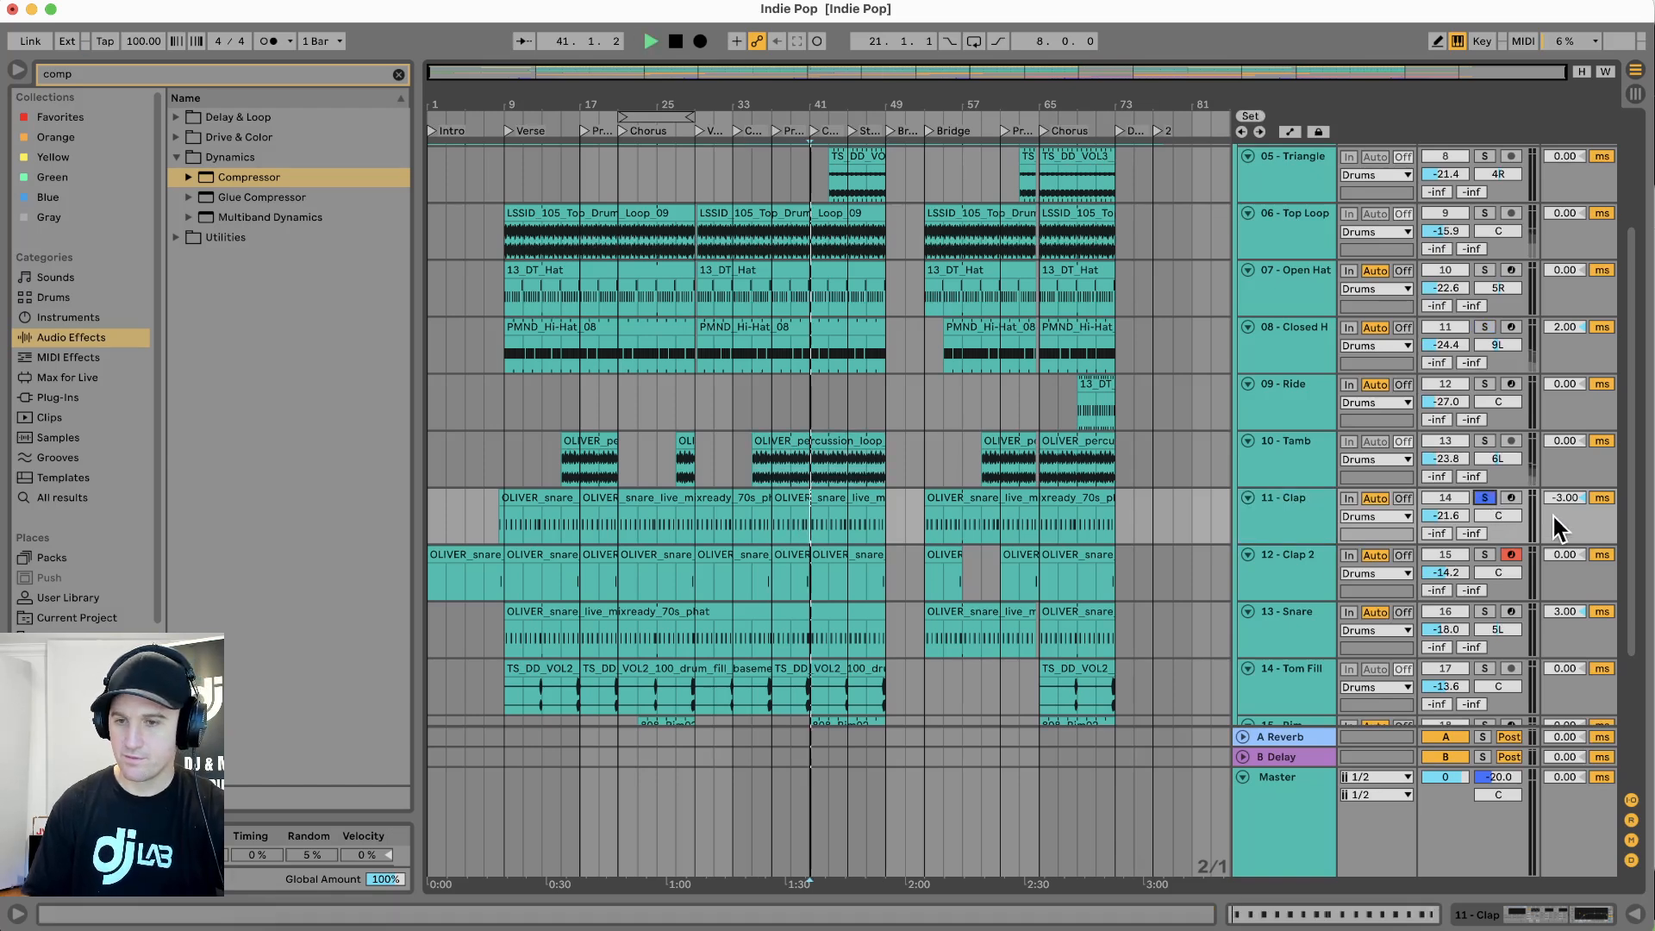
pyautogui.click(1483, 554)
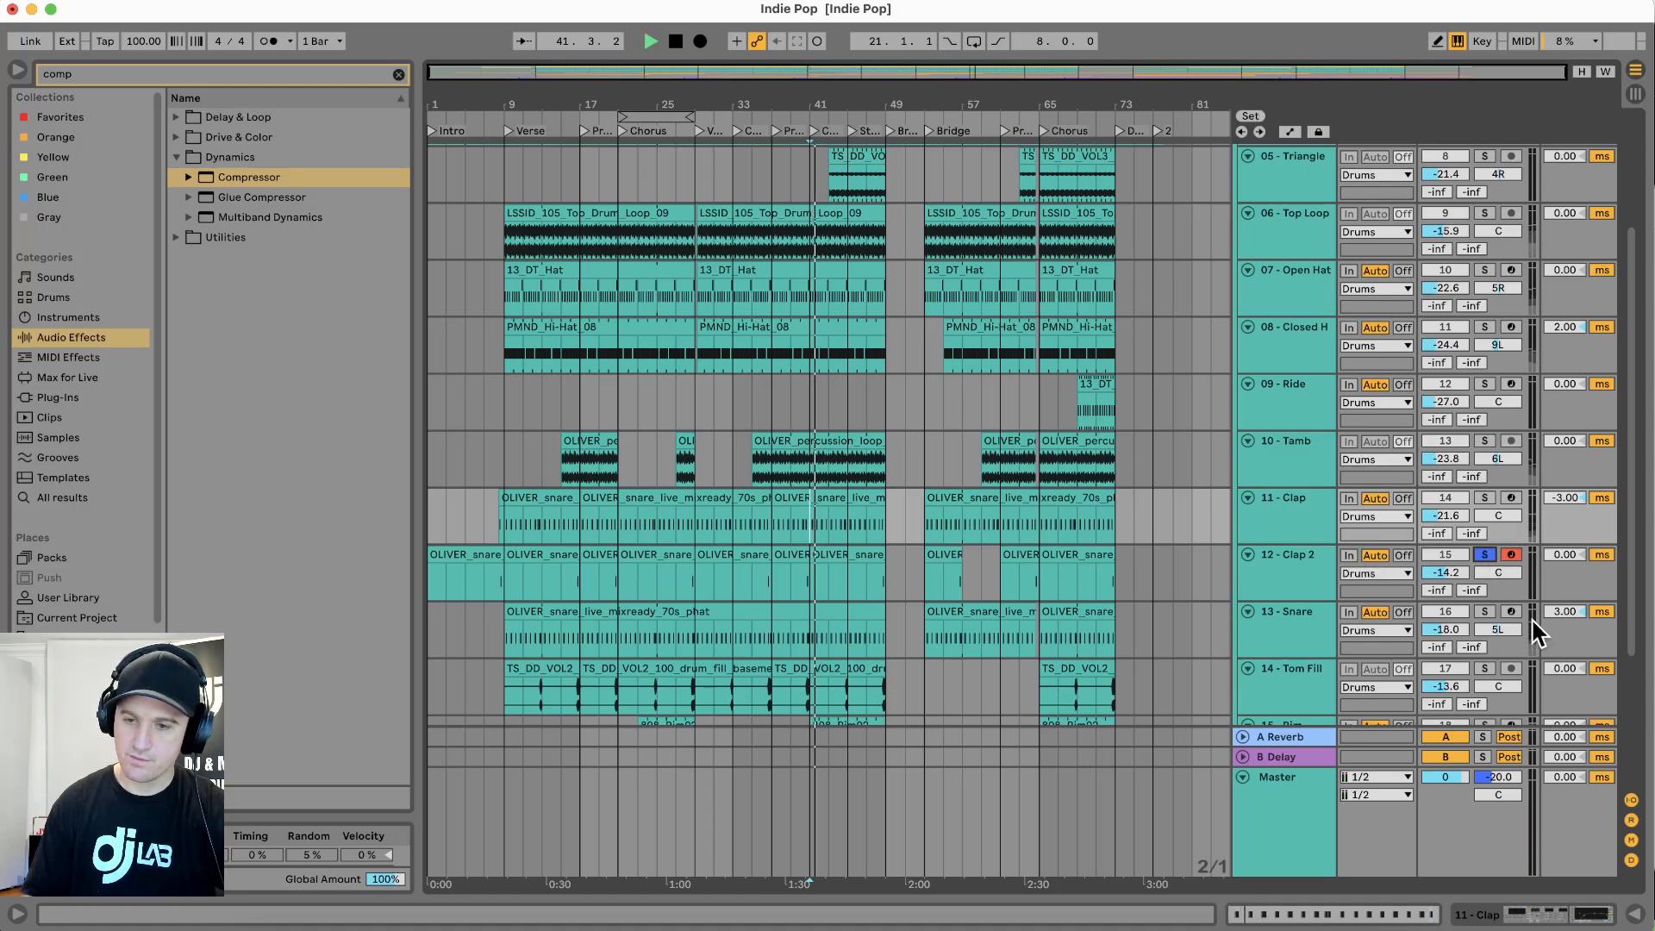
# Pan Snare to 7L and Clap to 8R, audition the two soloed together, and clear the solos
pyautogui.click(1485, 612)
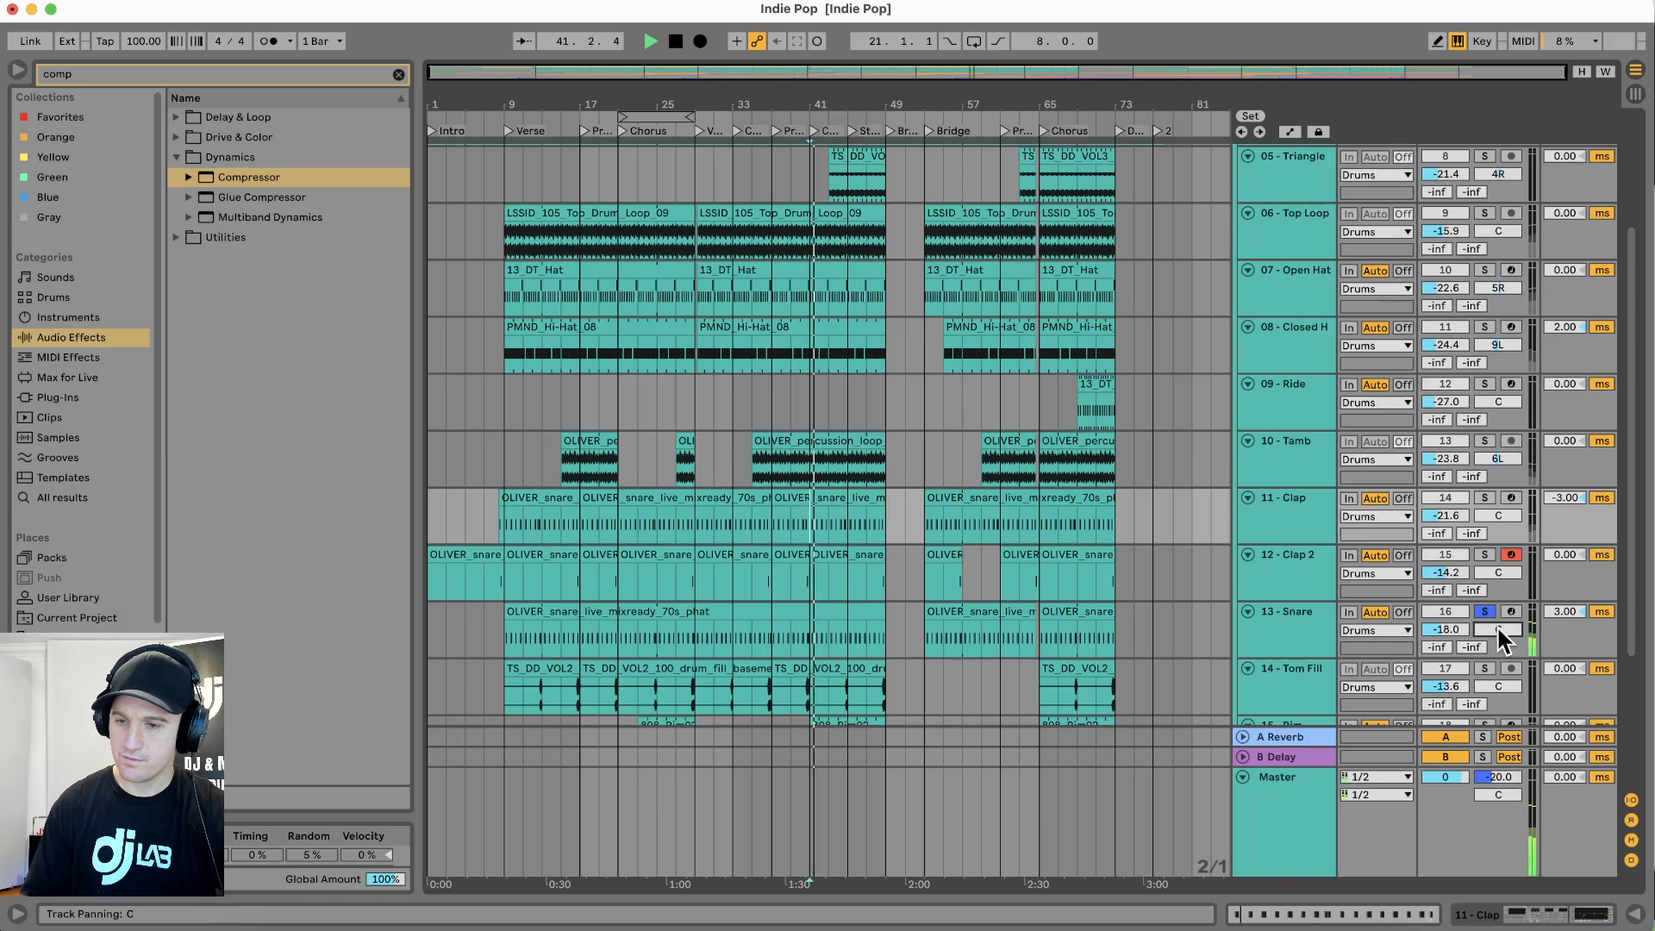
pyautogui.press('space')
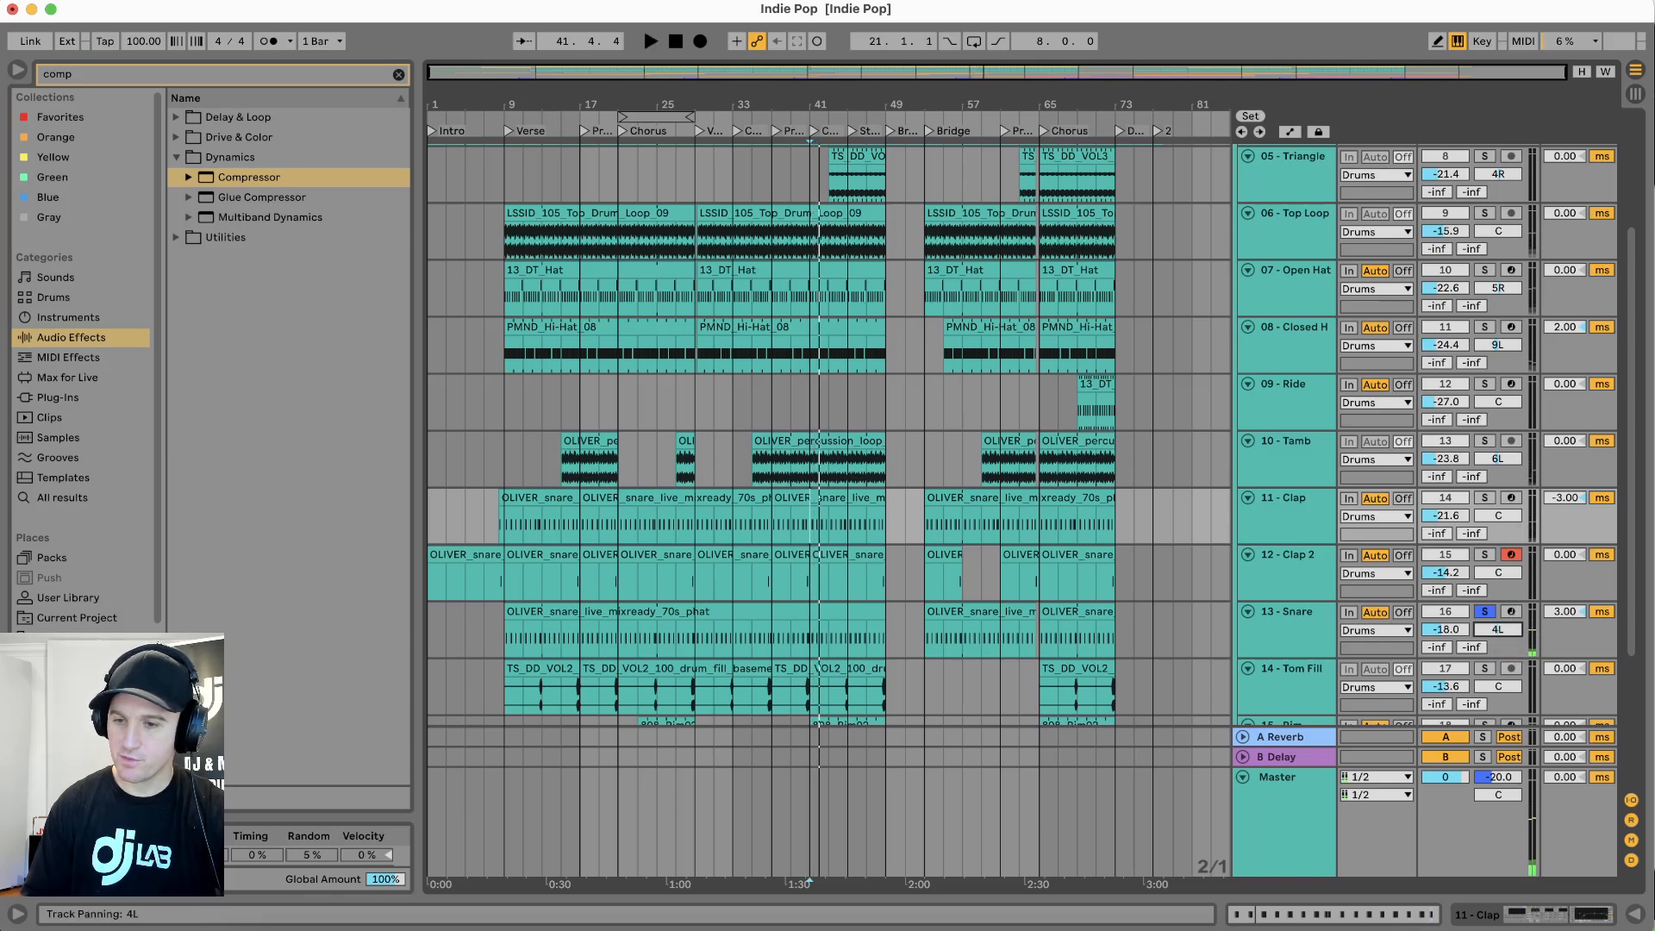
pyautogui.moveTo(1506, 516); pyautogui.dragTo(1506, 507)
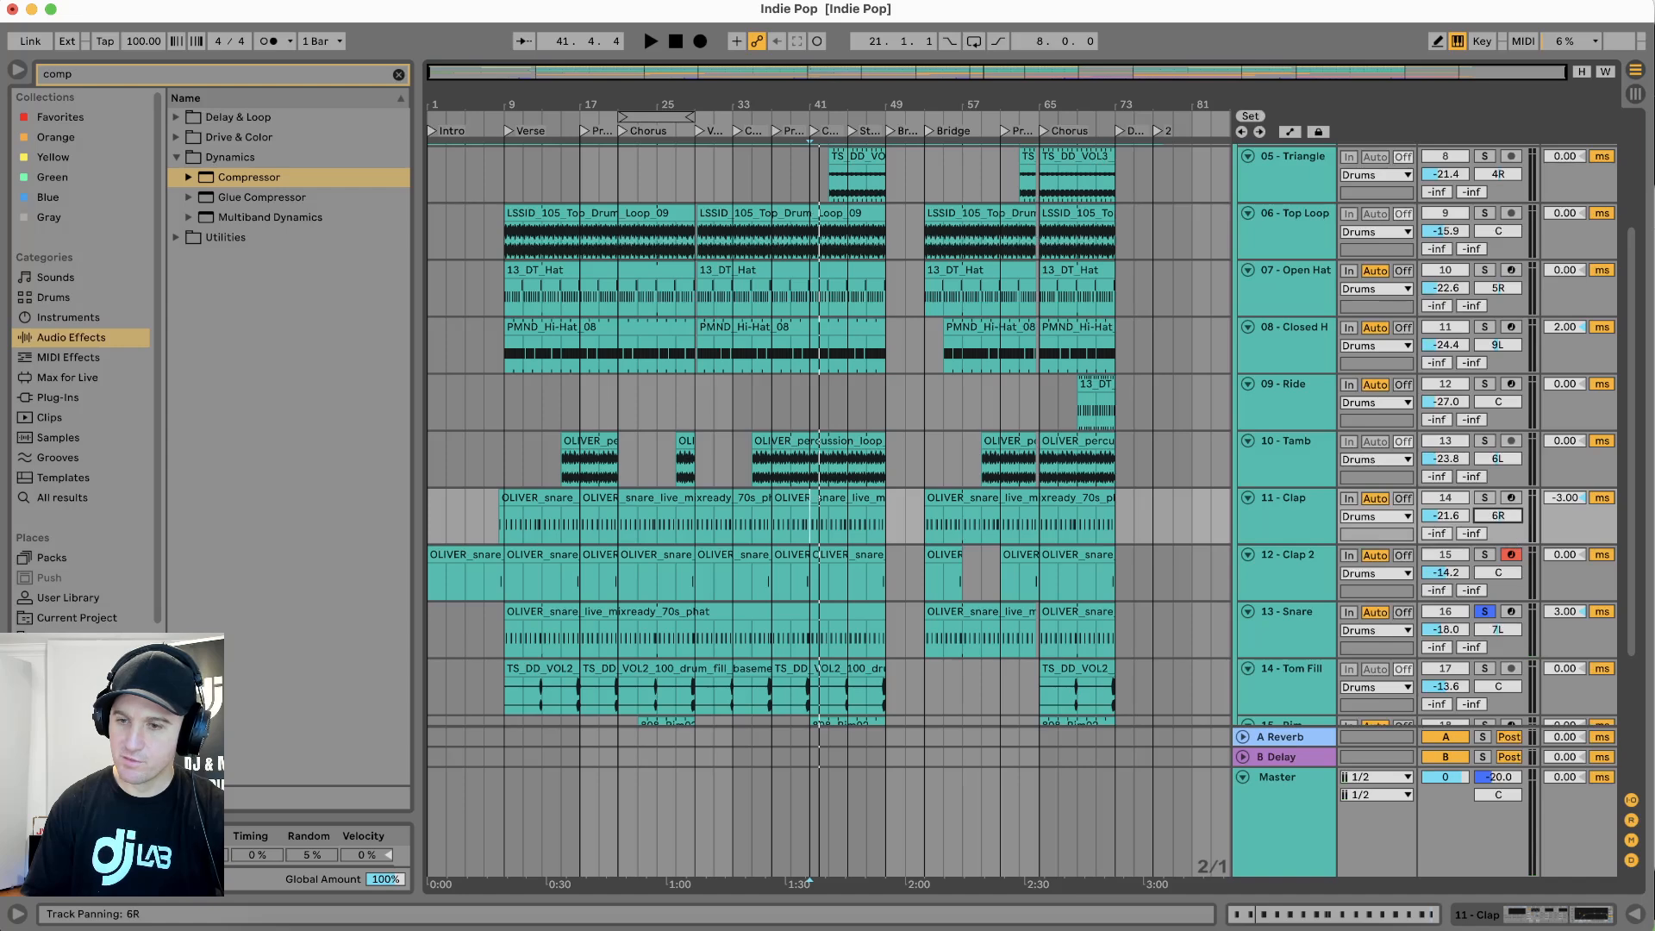
pyautogui.press('space')
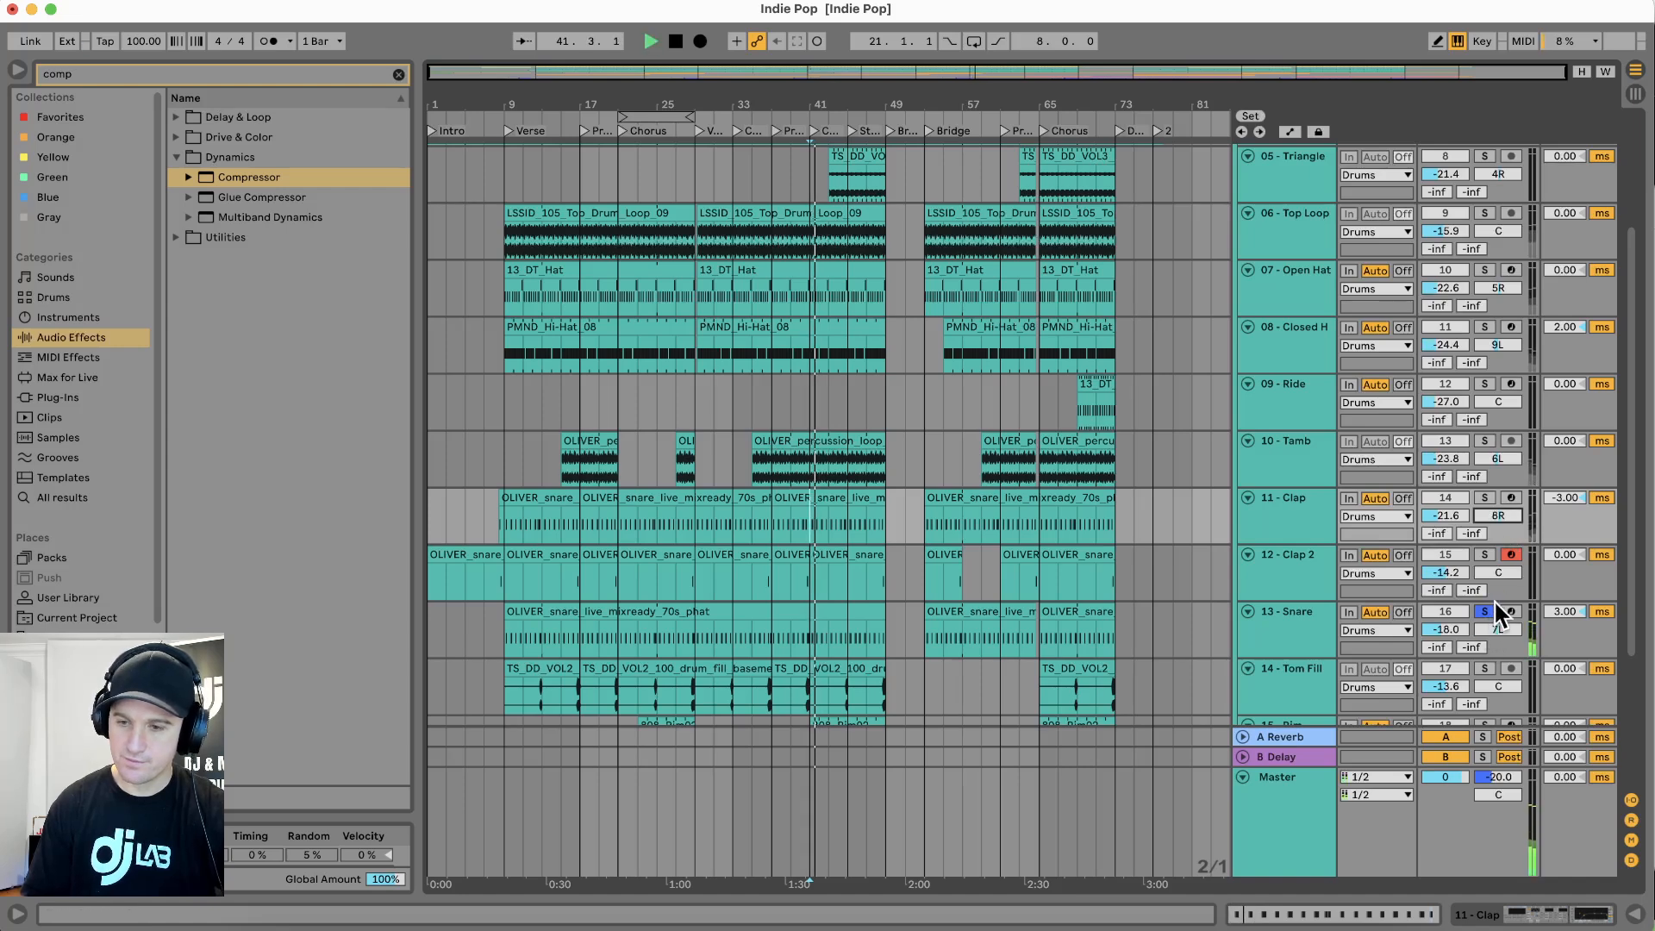
pyautogui.click(1489, 498)
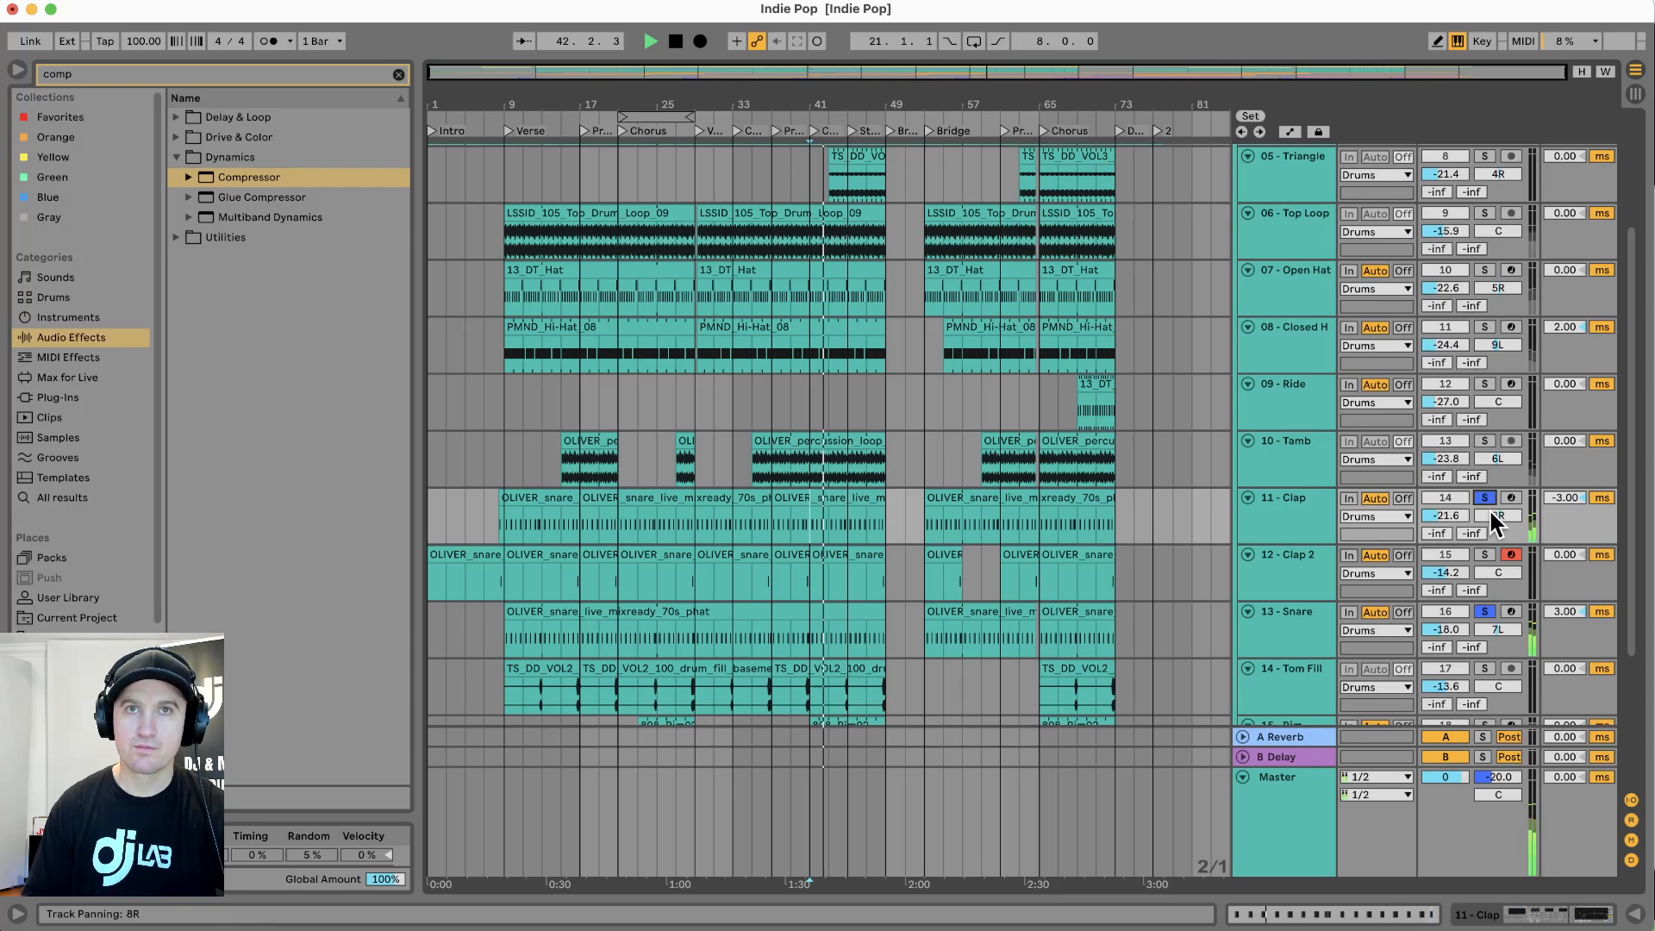
pyautogui.press('space')
pyautogui.click(1484, 498)
# Play from the Rim clip at bar 41 and pan the Rim track to 8R after trying it far left
pyautogui.scroll(-2, 1483, 552)
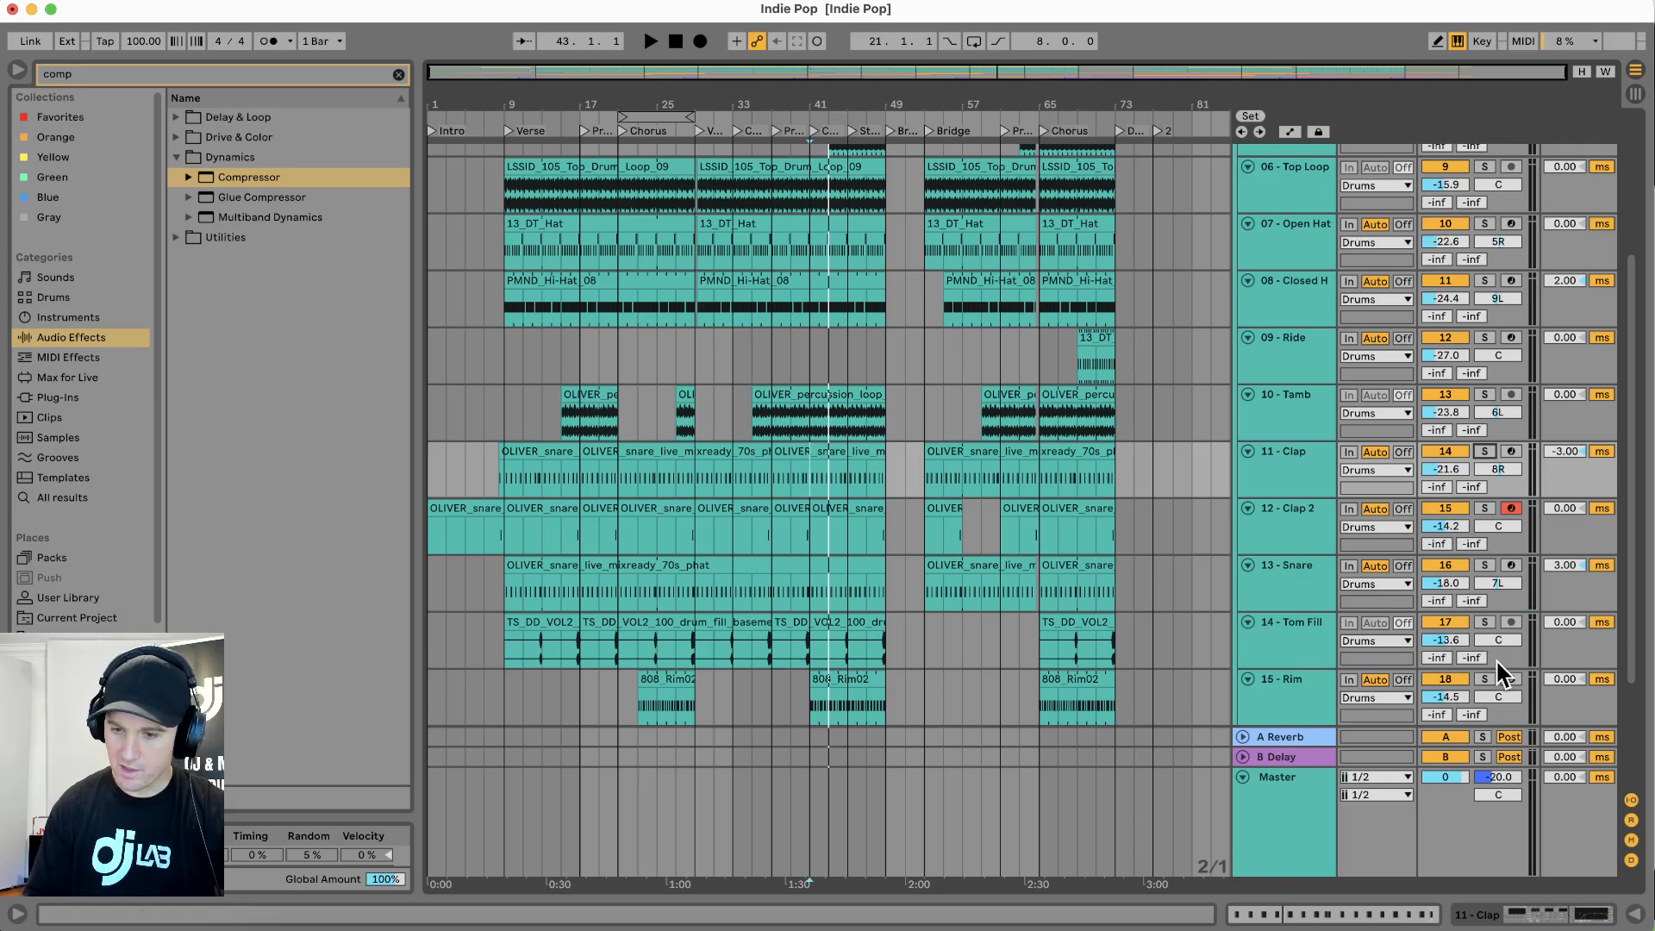
pyautogui.scroll(-3, 1478, 663)
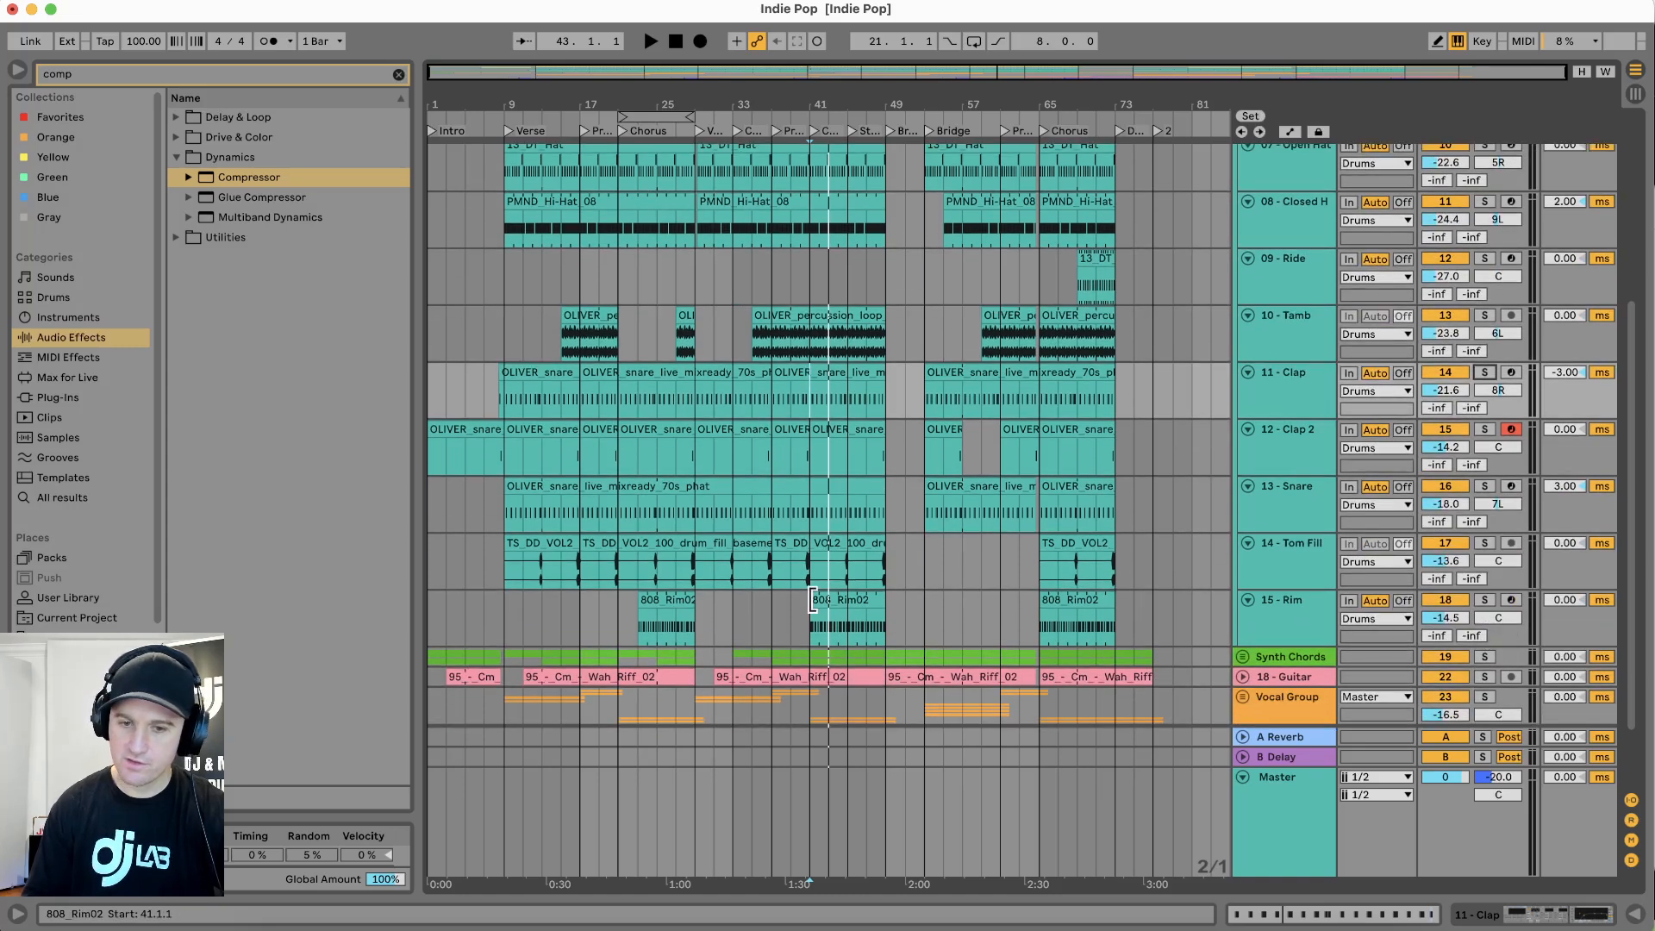
pyautogui.click(813, 599)
pyautogui.press('space')
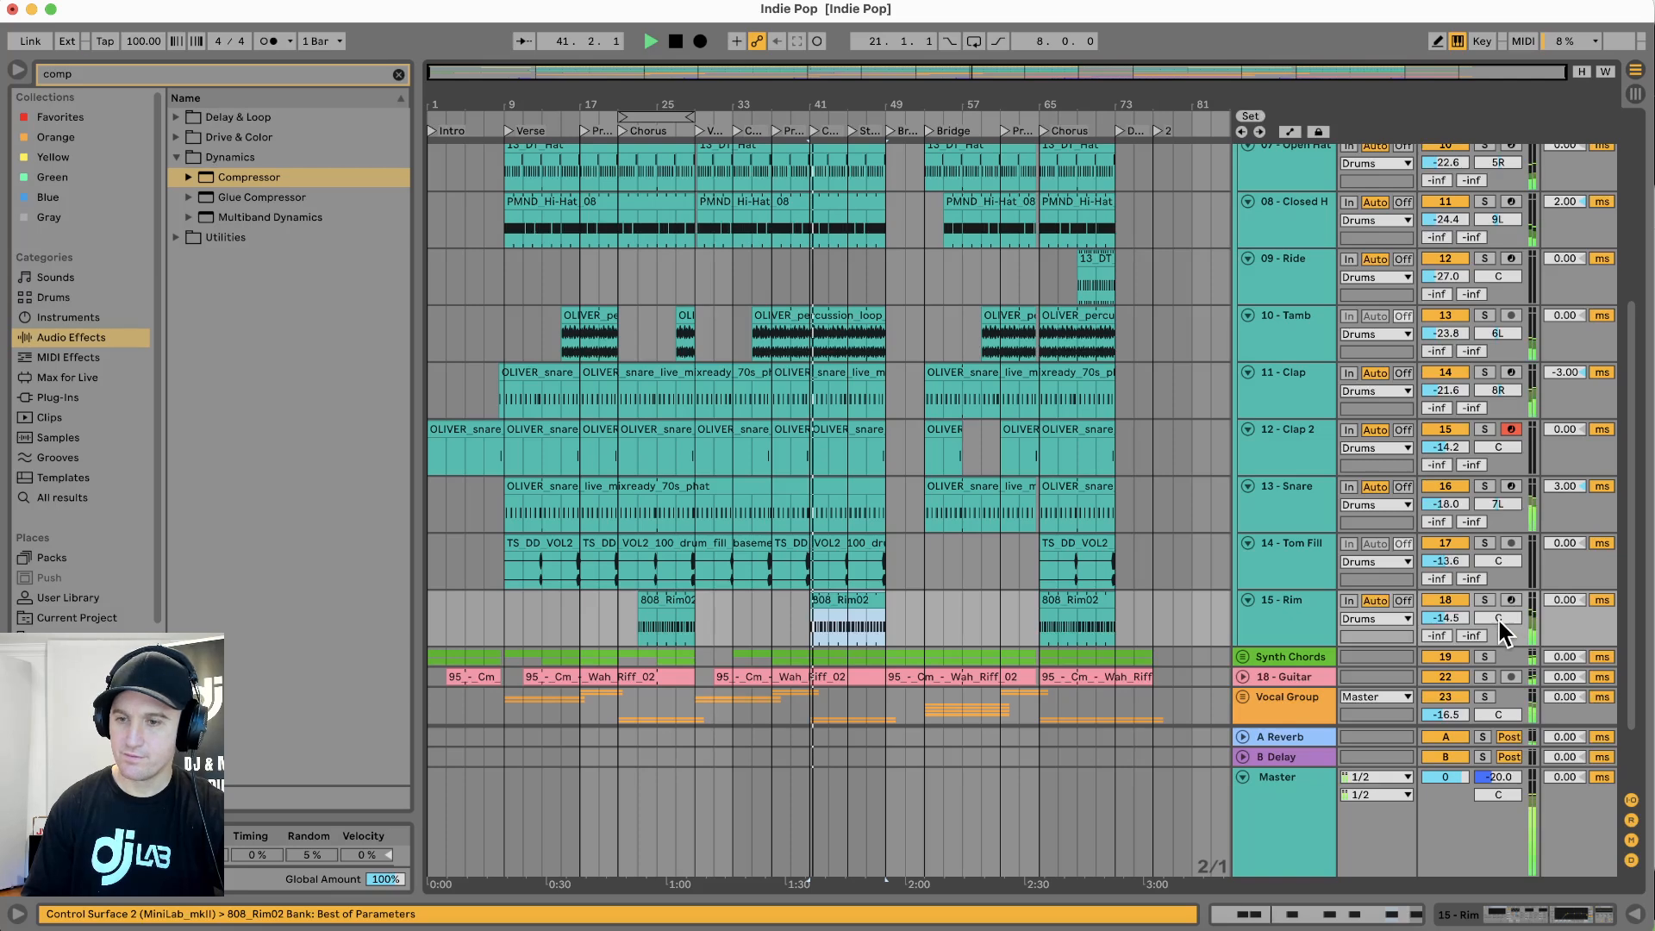
pyautogui.moveTo(1499, 618)
pyautogui.mouseDown()
pyautogui.moveTo(1499, 661)
pyautogui.moveTo(1498, 615)
pyautogui.mouseUp()
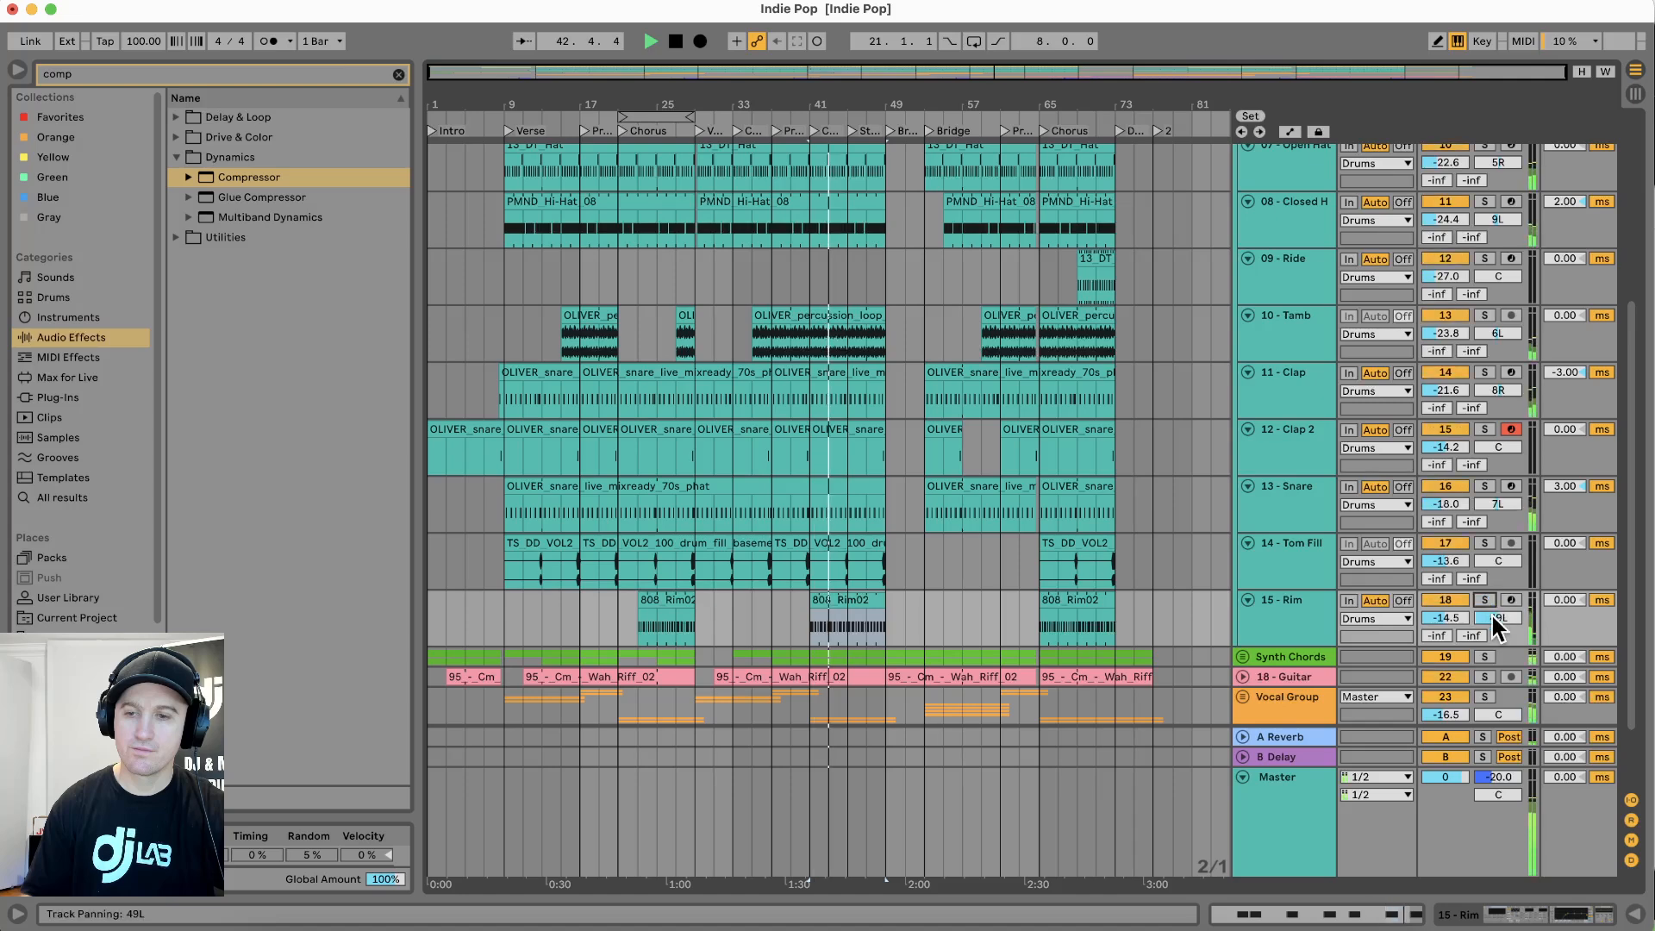
pyautogui.moveTo(1494, 616)
pyautogui.mouseDown()
pyautogui.moveTo(1499, 582)
pyautogui.moveTo(1499, 628)
pyautogui.mouseUp()
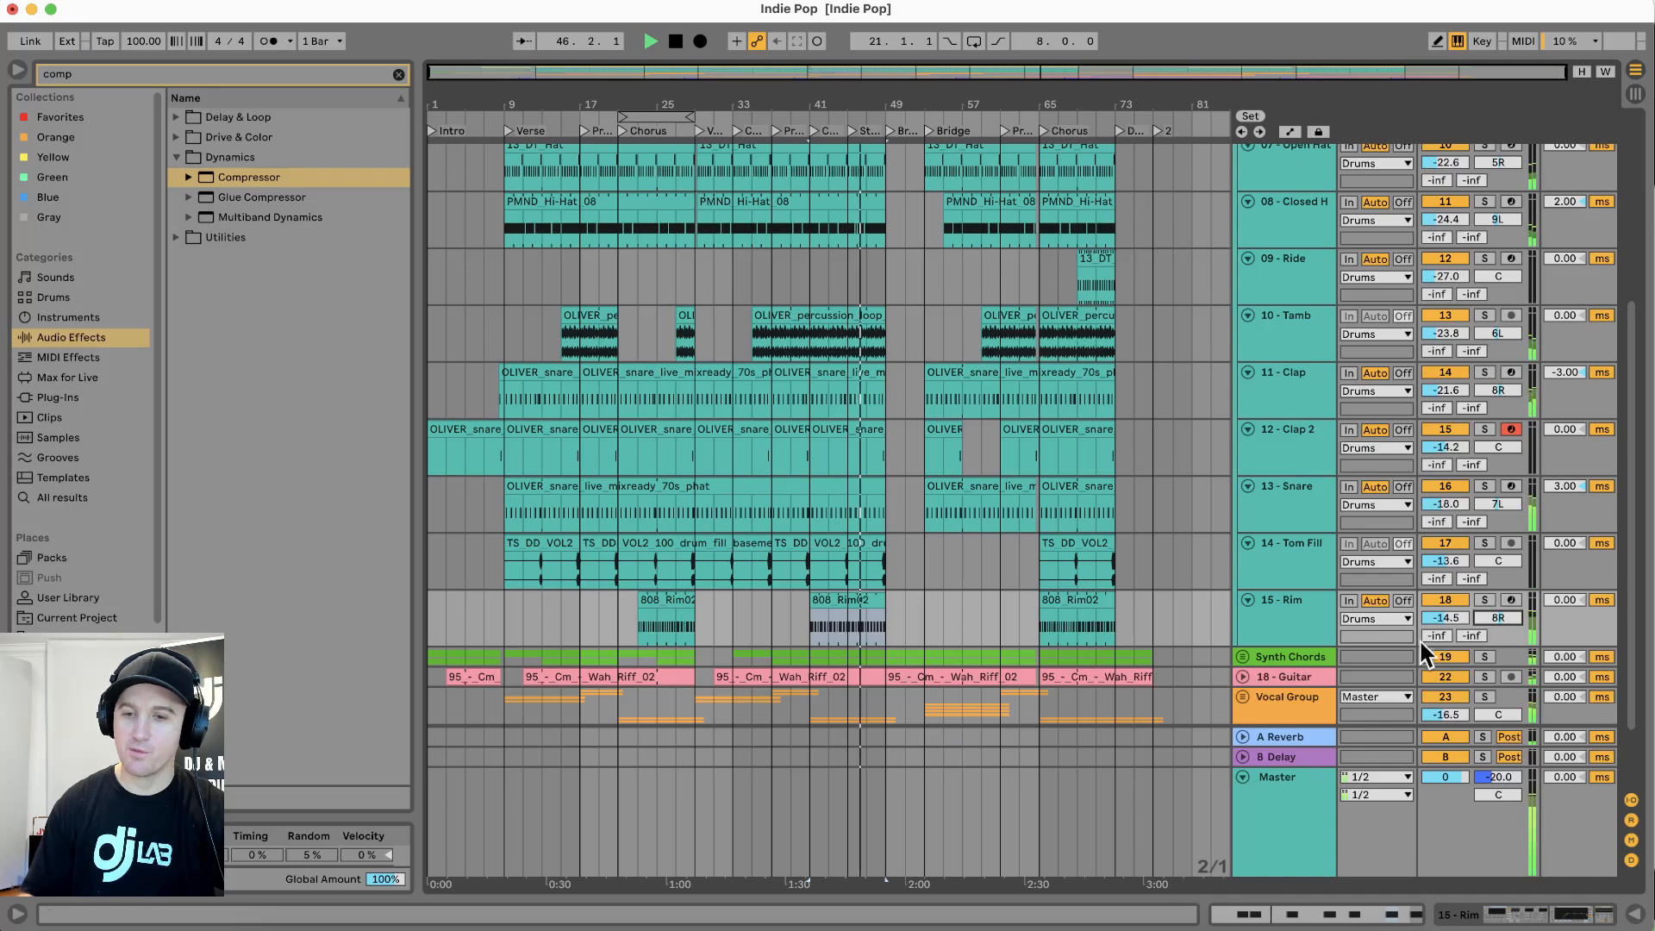
# Audition the whole Drums group soloed from bar 41, clear the solo, and fold the group
pyautogui.scroll(5, 1386, 546)
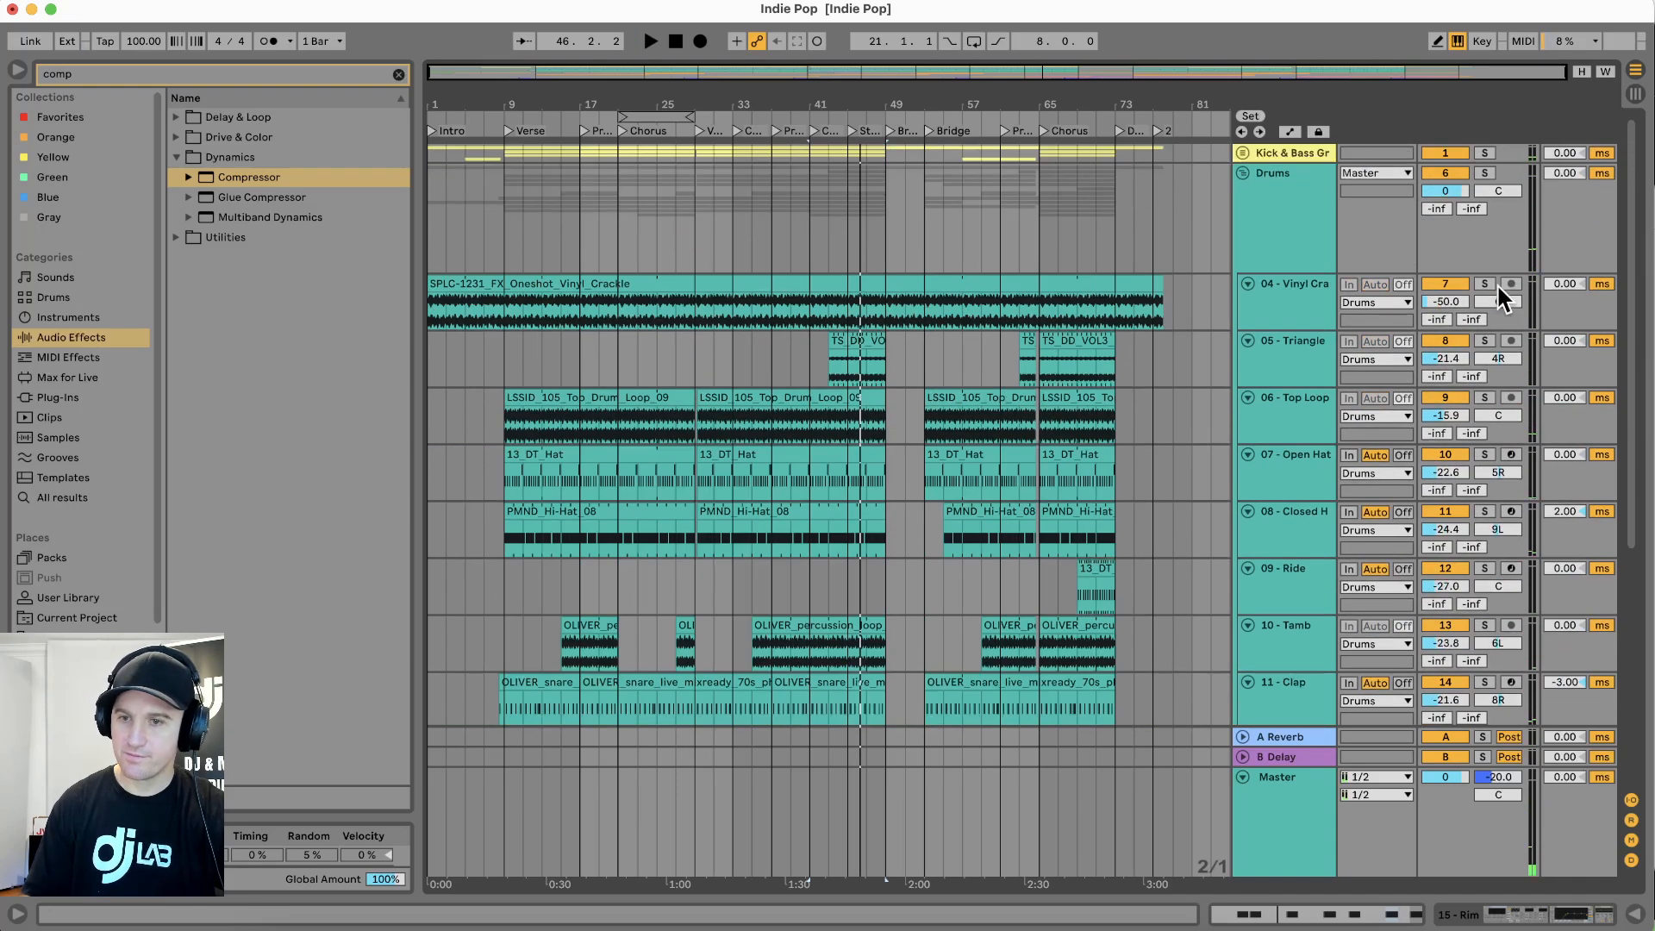
pyautogui.press('space')
pyautogui.press('space')
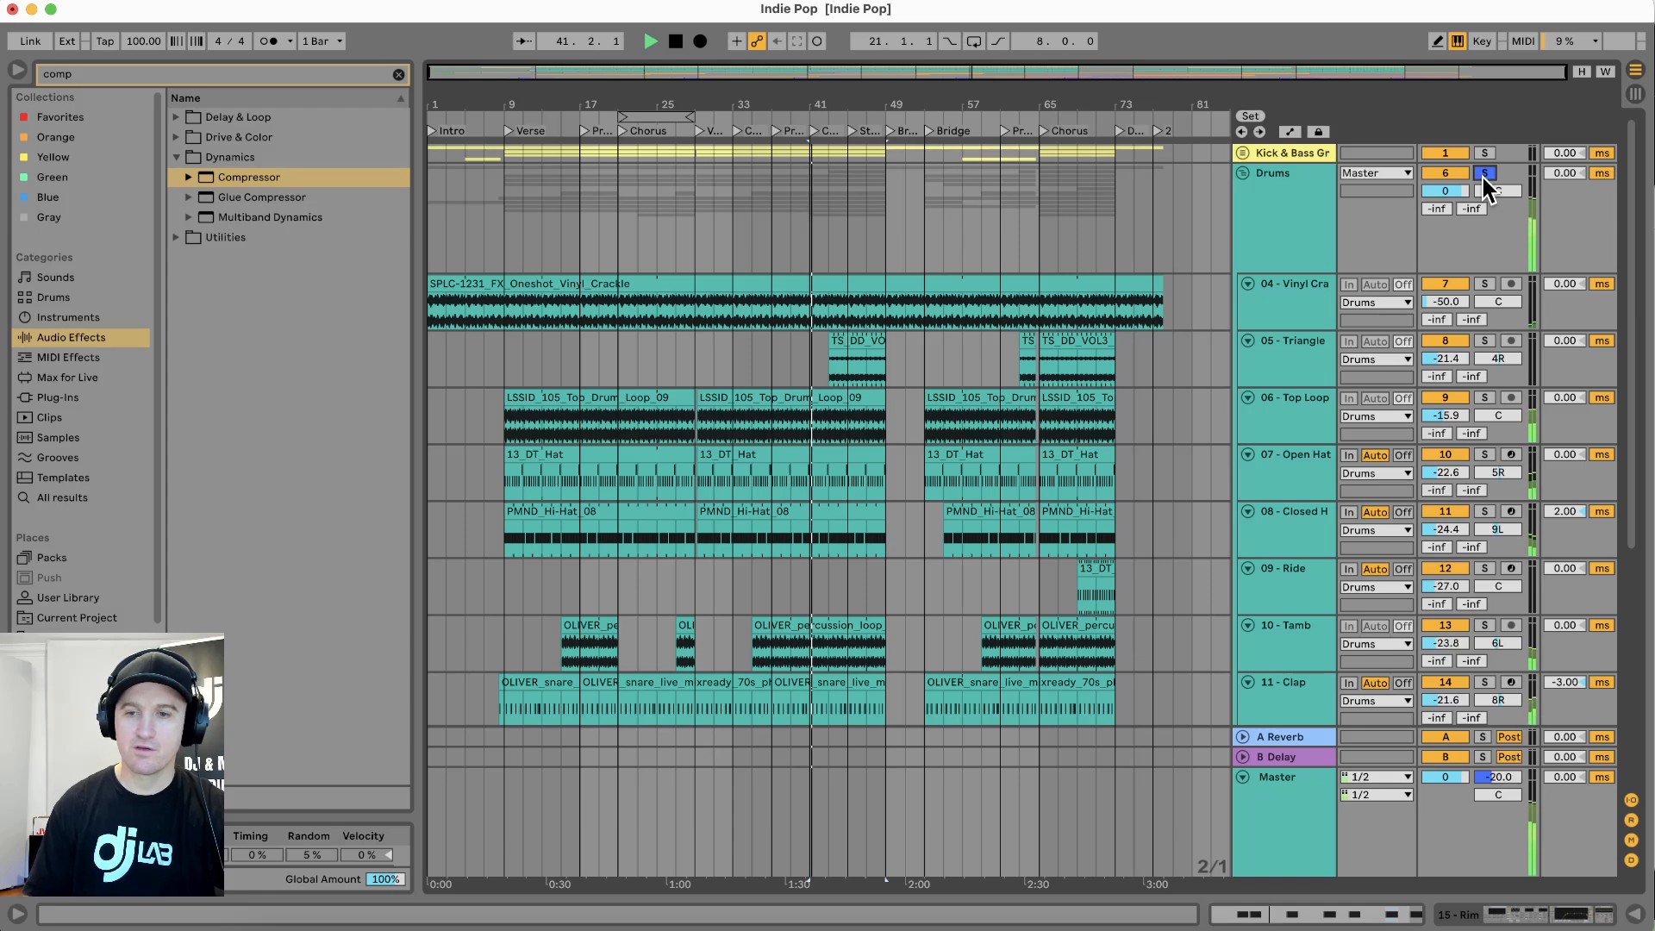
pyautogui.click(1243, 173)
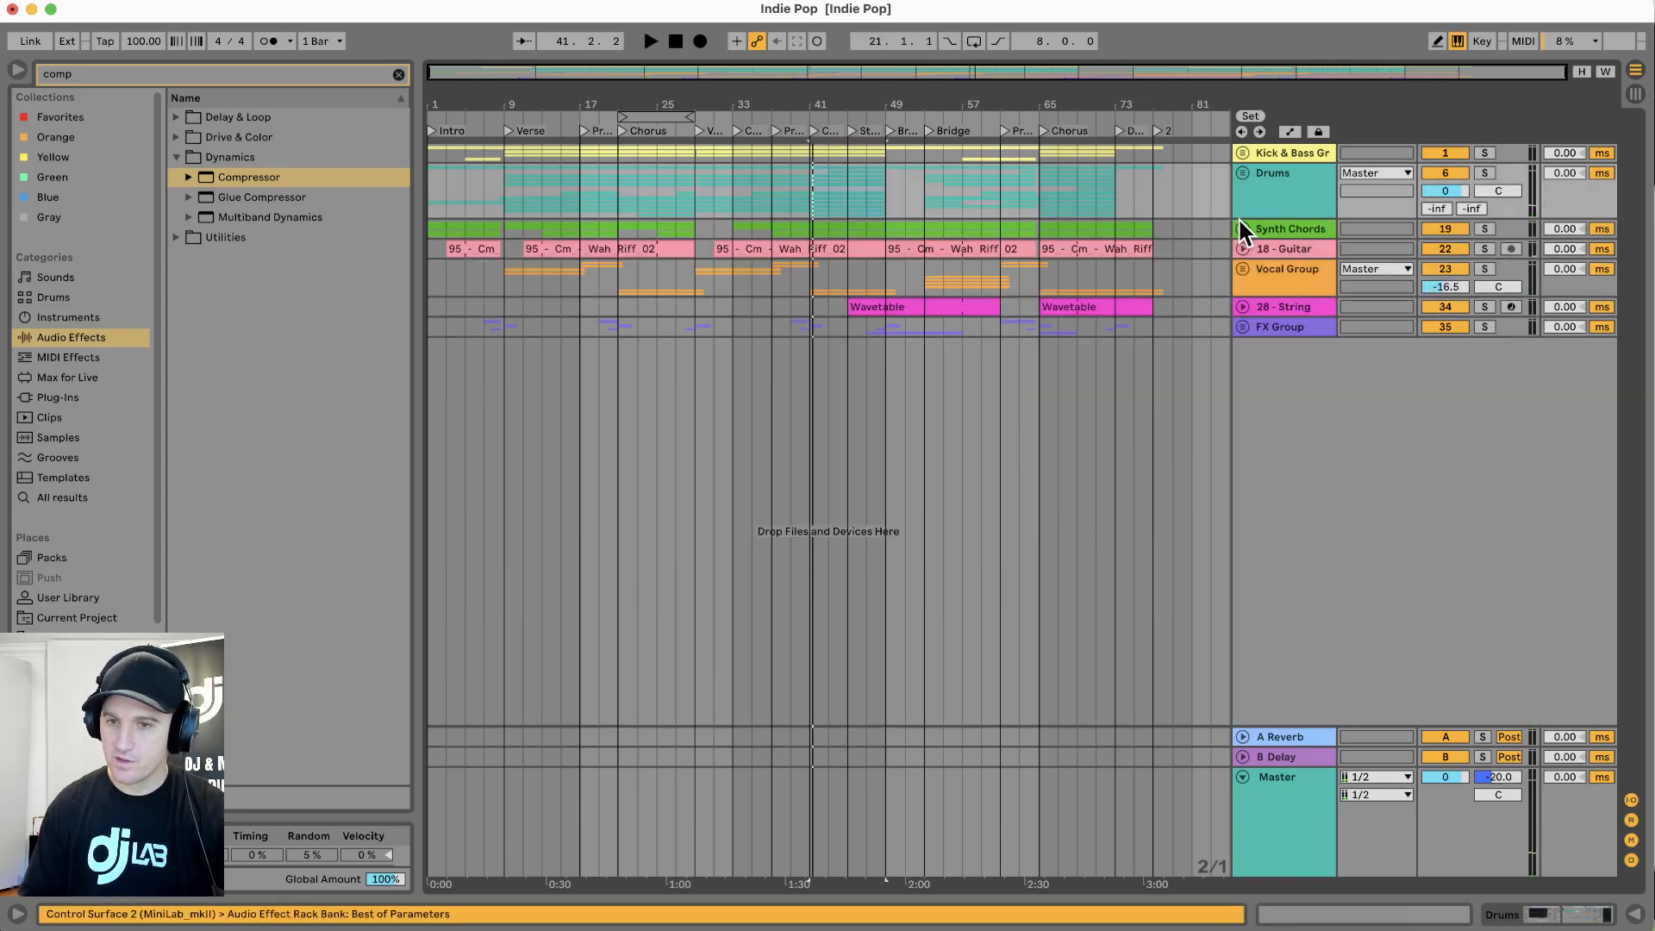
# Unfold the Synth Chords group, play from bar 37, and pan Chords Low to 6L and Chords Hi to 5R
pyautogui.click(1243, 229)
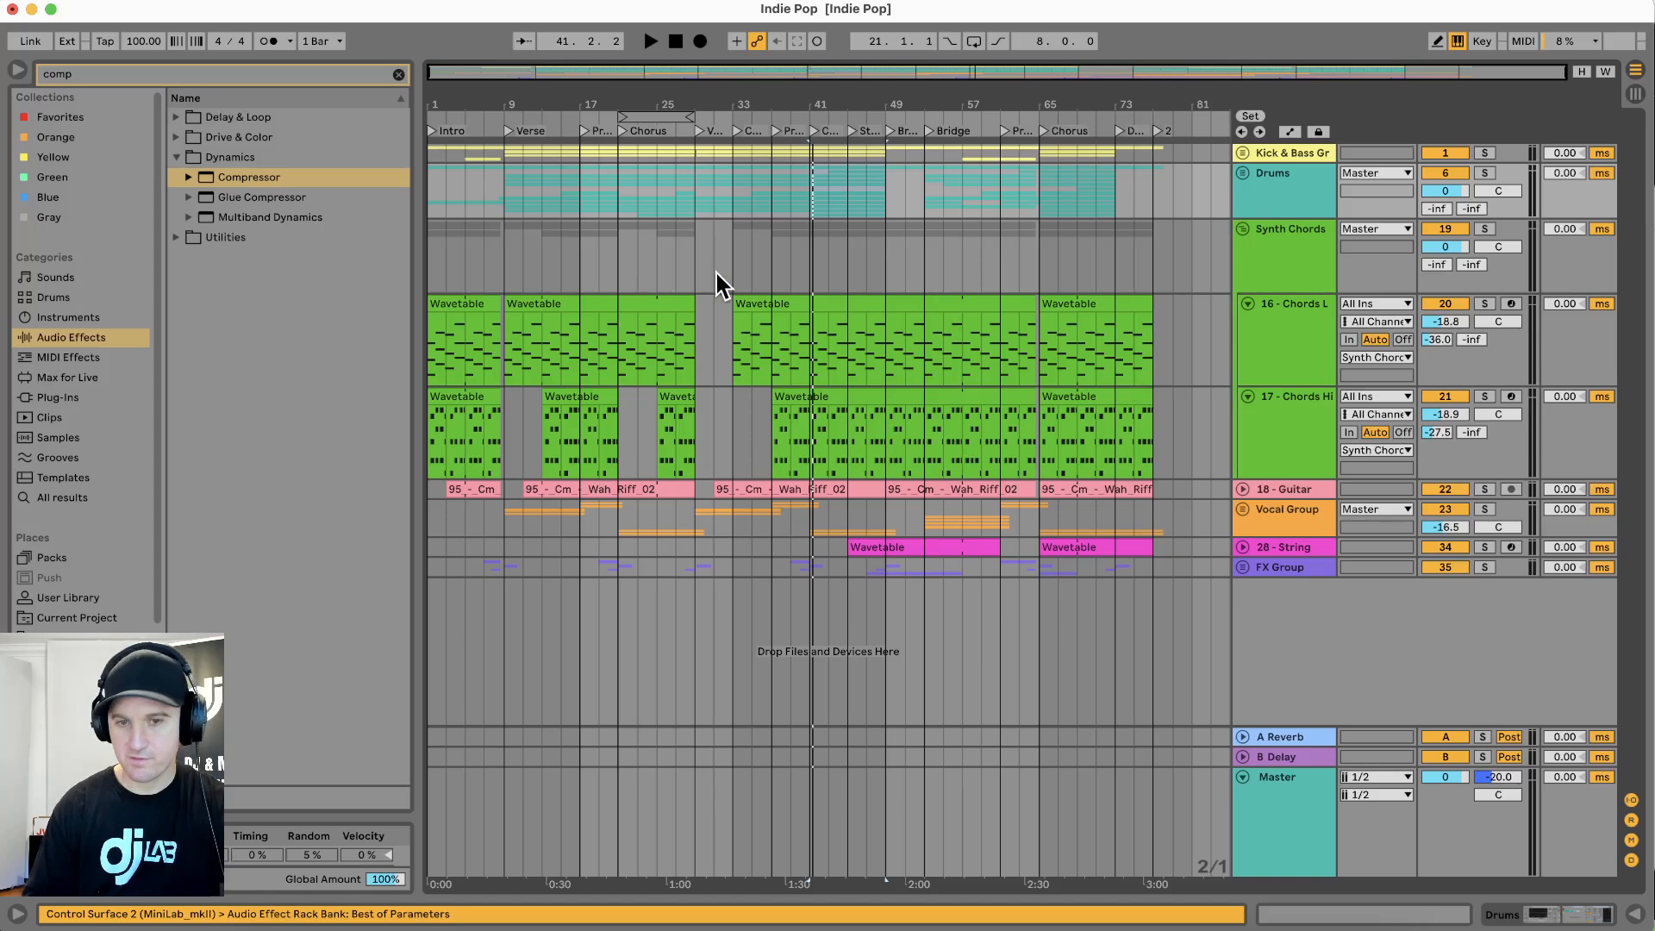
pyautogui.click(773, 336)
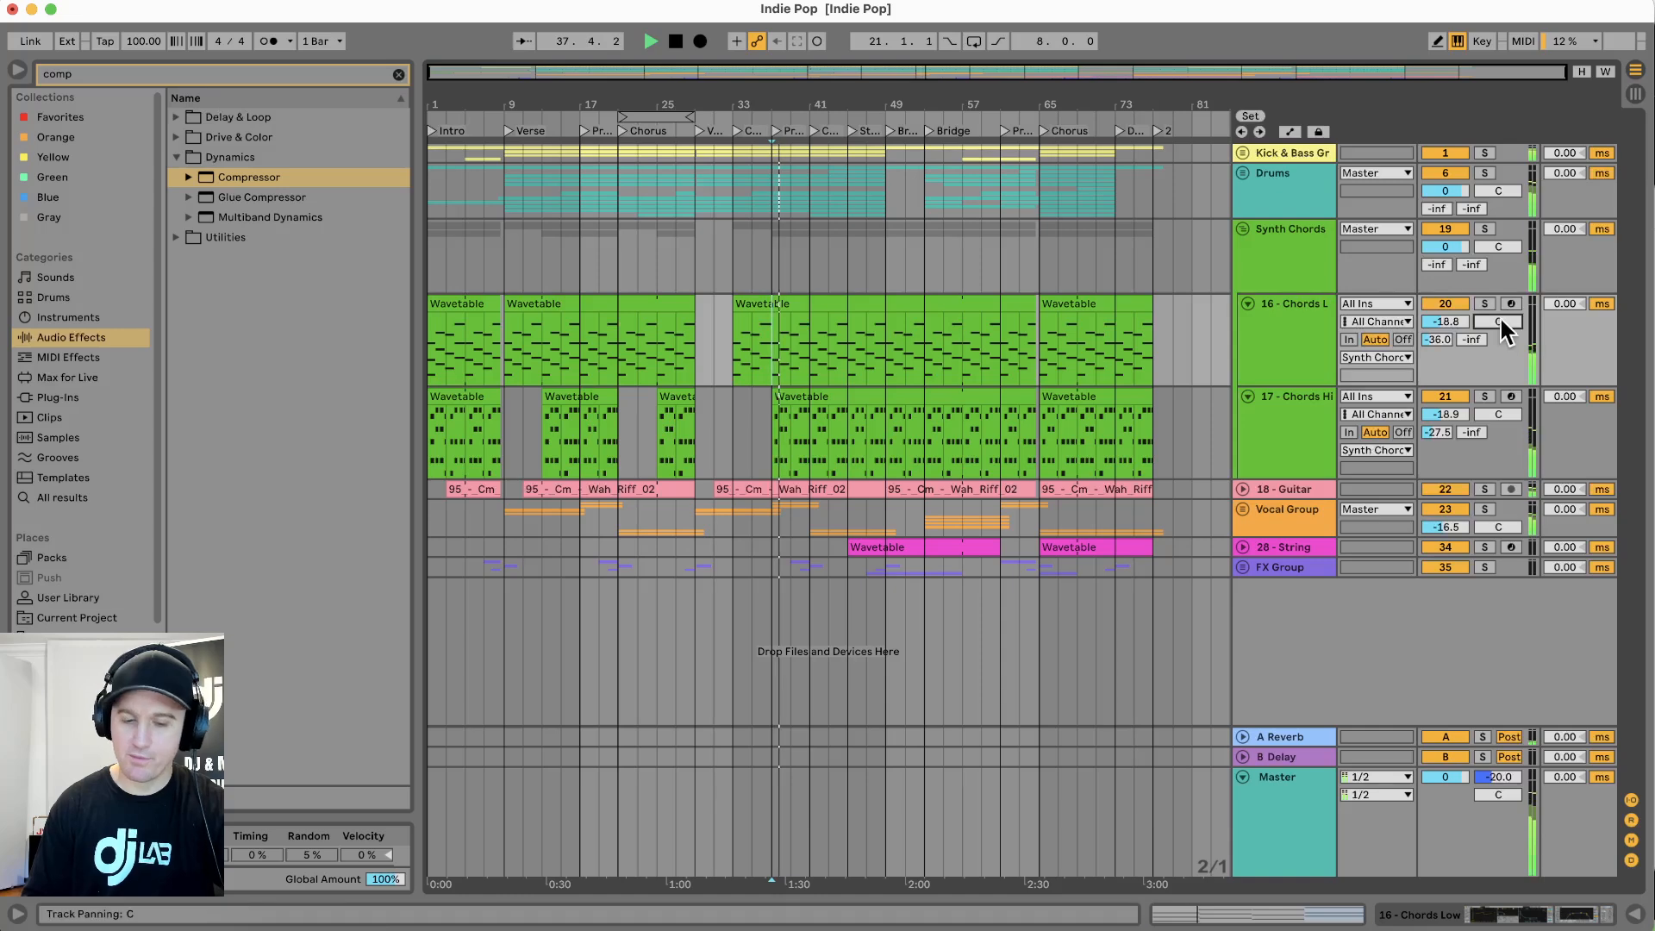
pyautogui.moveTo(1498, 316); pyautogui.dragTo(1502, 331)
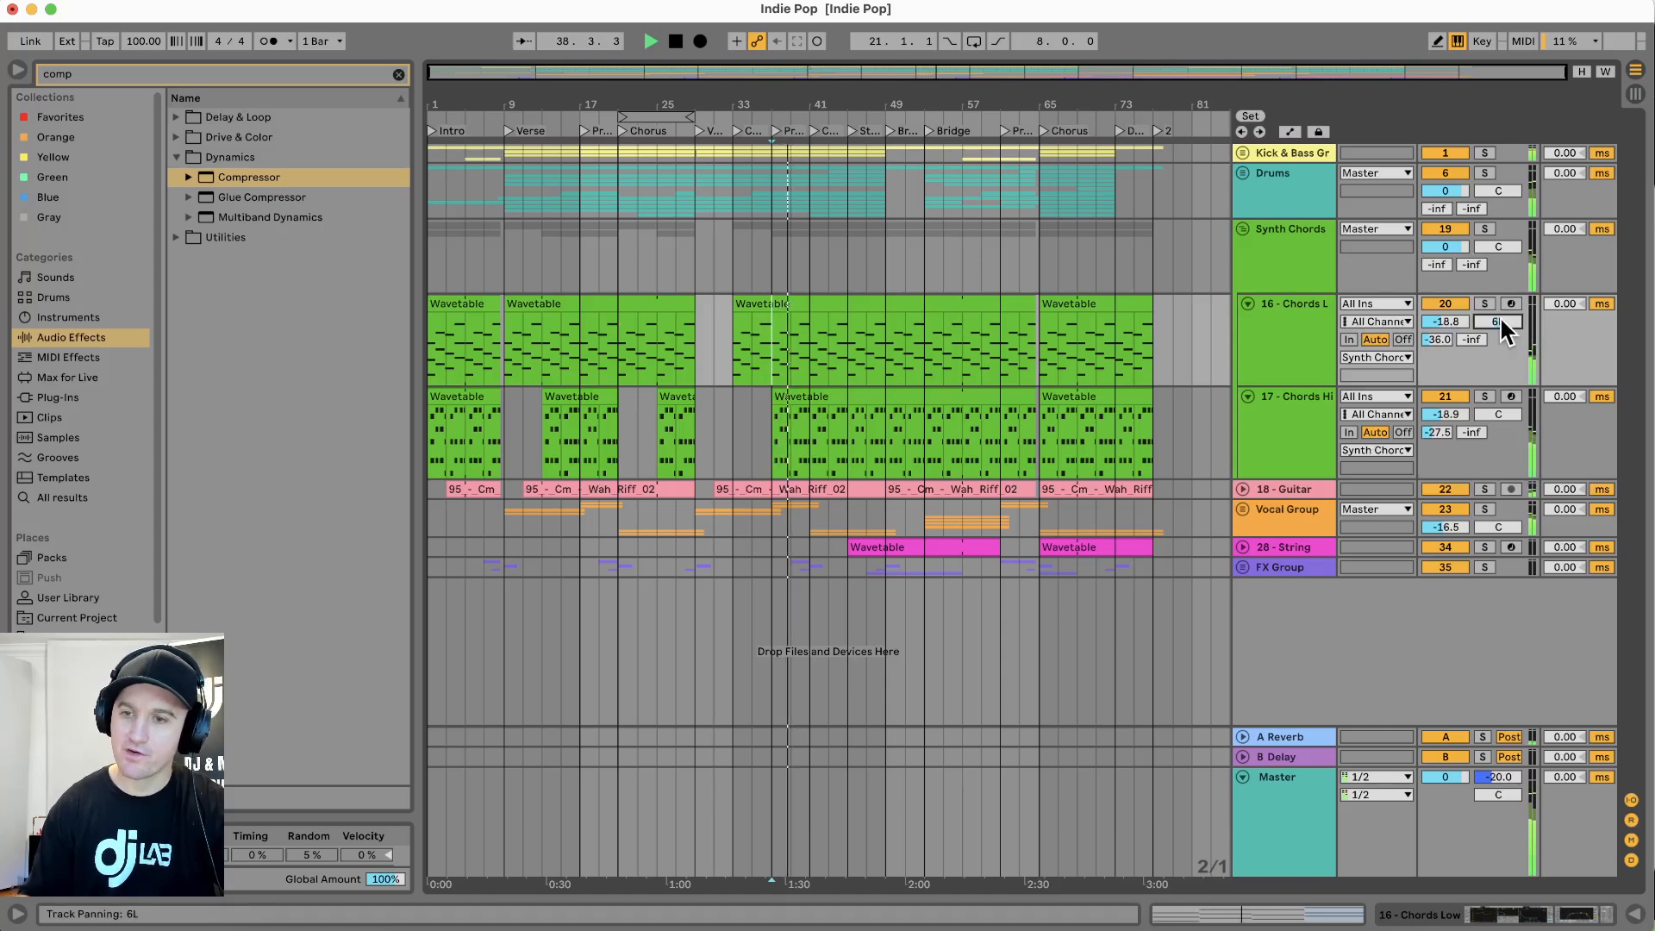
pyautogui.moveTo(1499, 415); pyautogui.dragTo(1498, 403)
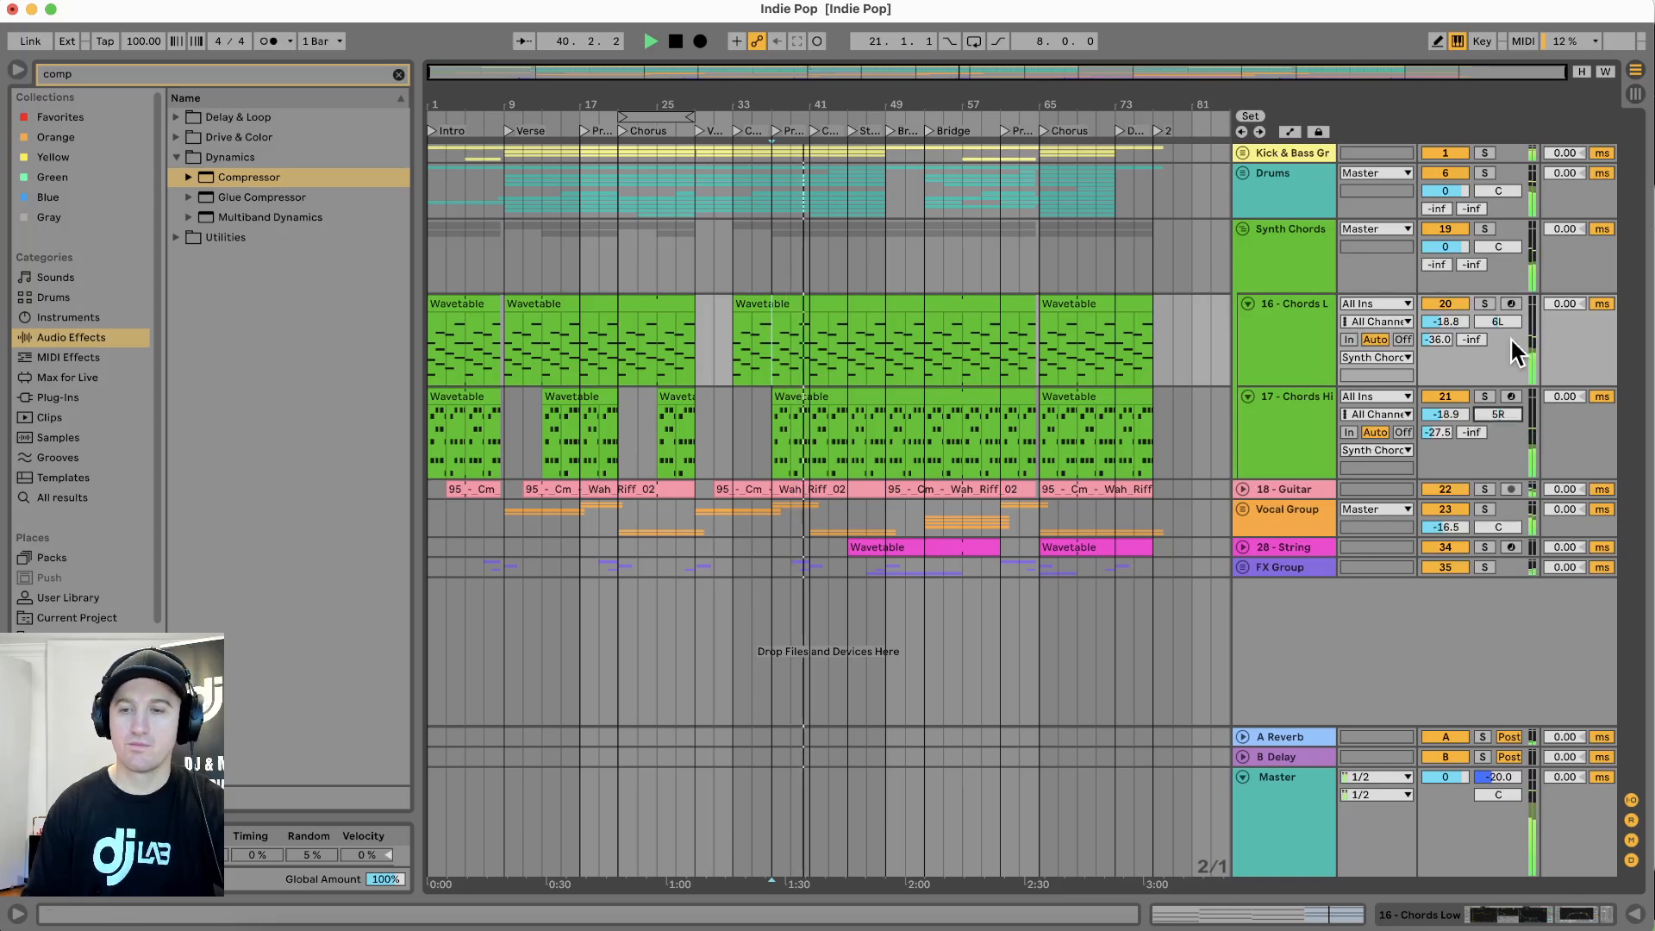
# Solo Synth Chords, try hard panning at 50L and 50R, and settle Chords Low at 5L and Chords Hi at 4R
pyautogui.click(1485, 229)
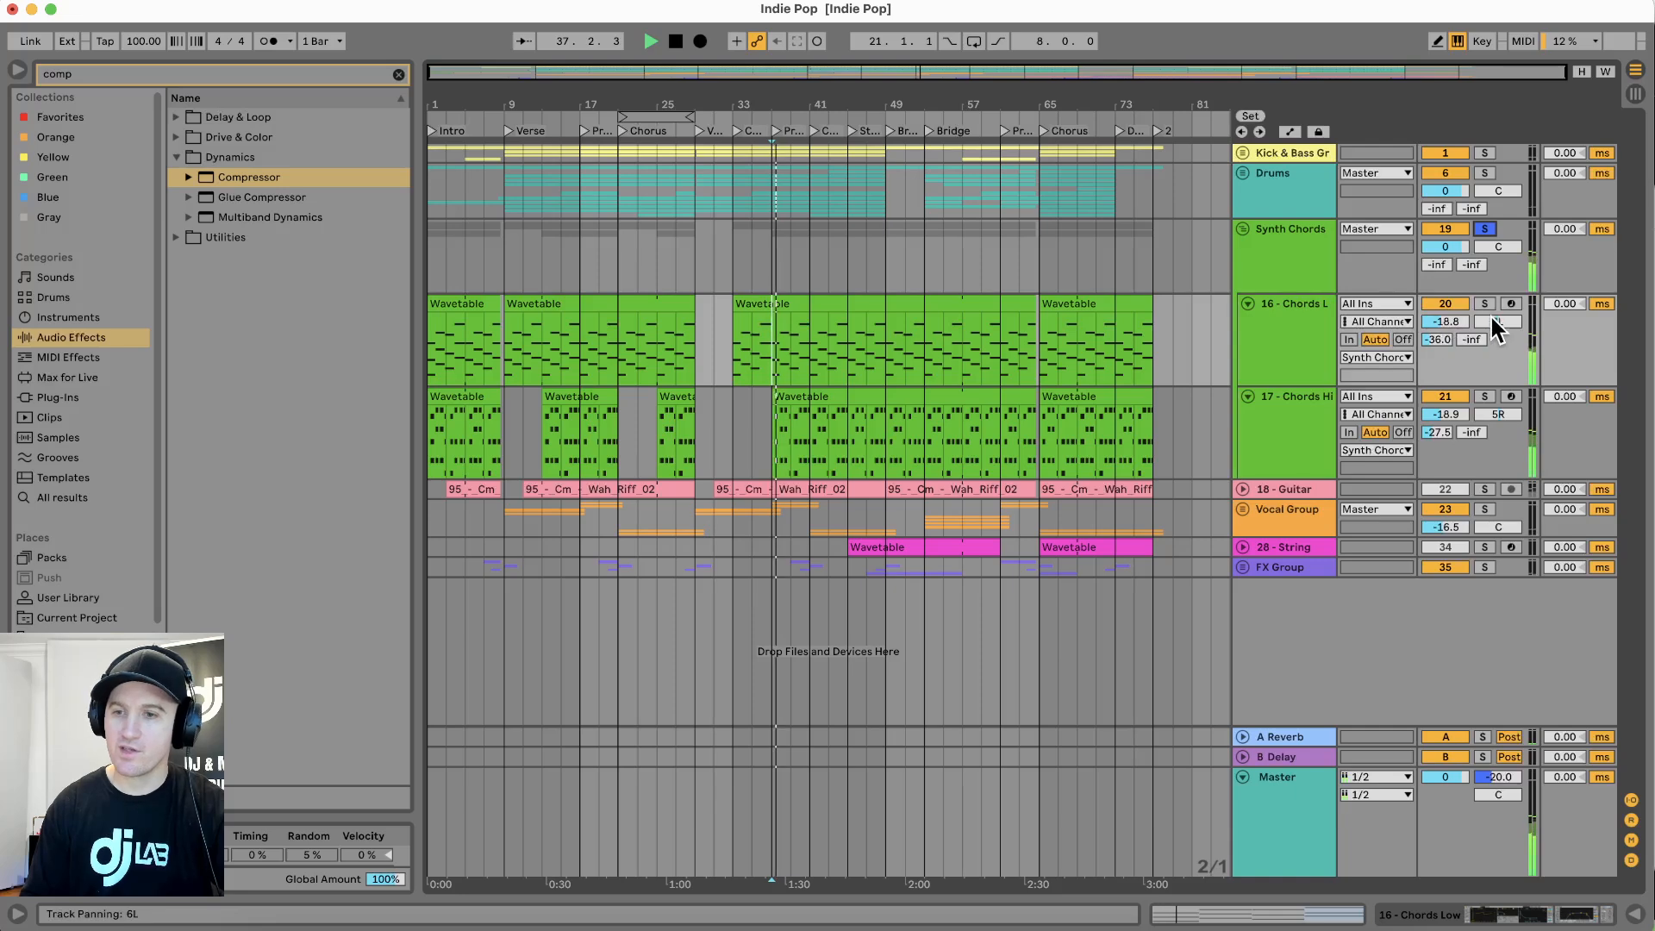
pyautogui.moveTo(1496, 327); pyautogui.dragTo(1502, 329)
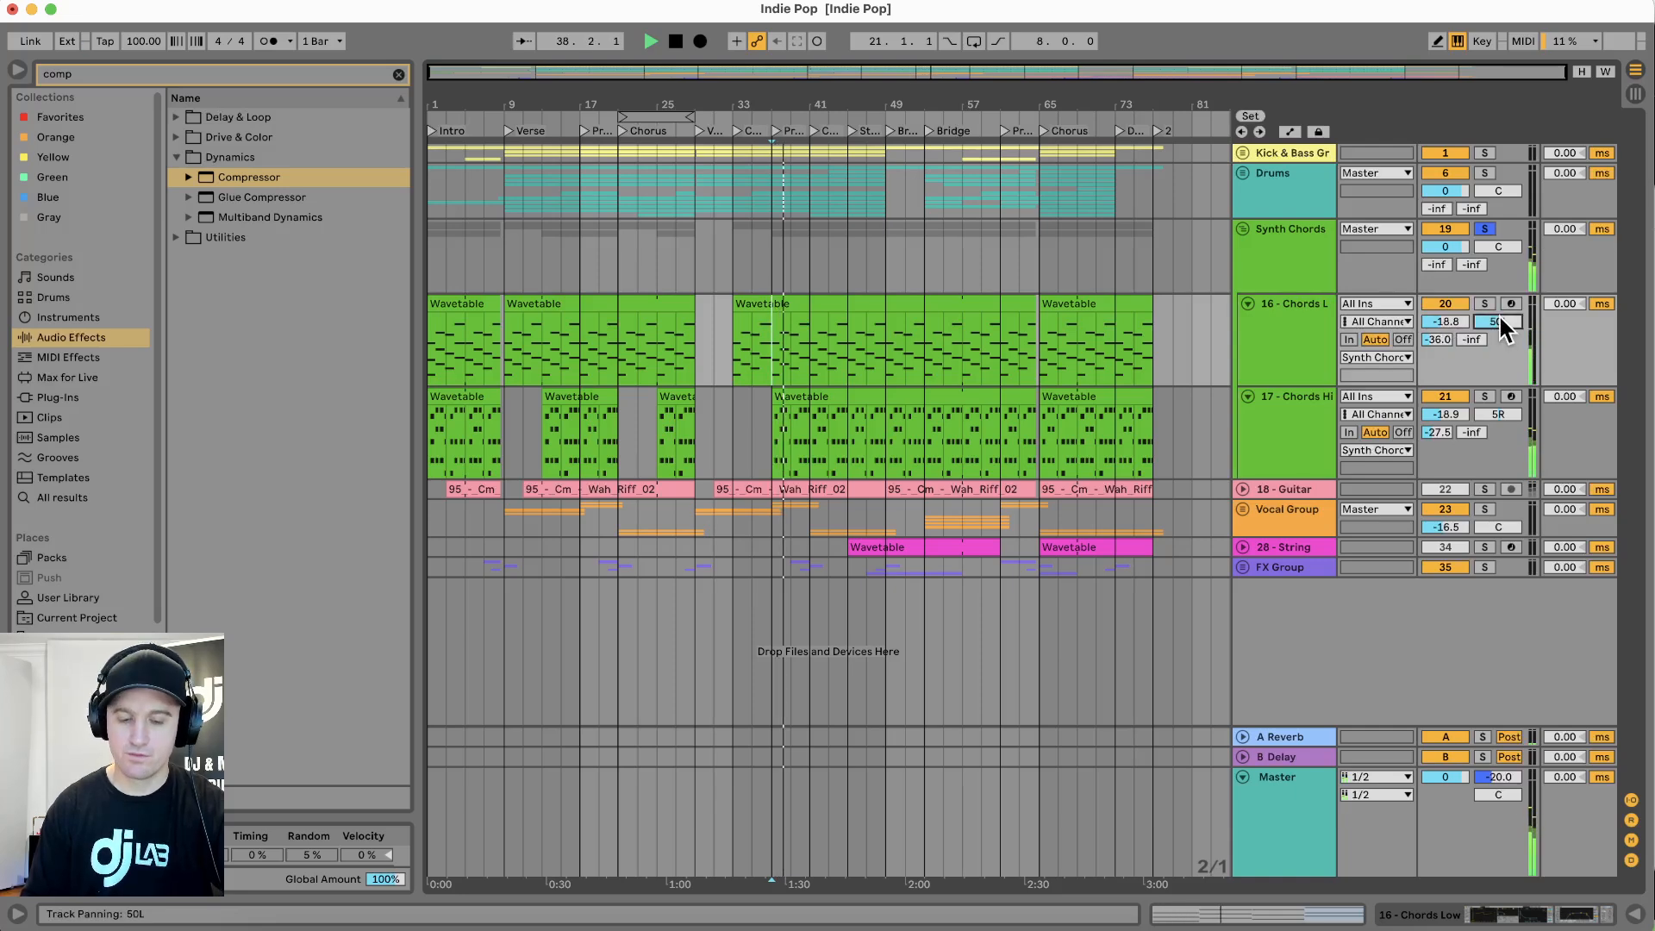
pyautogui.moveTo(1504, 413); pyautogui.dragTo(1504, 421)
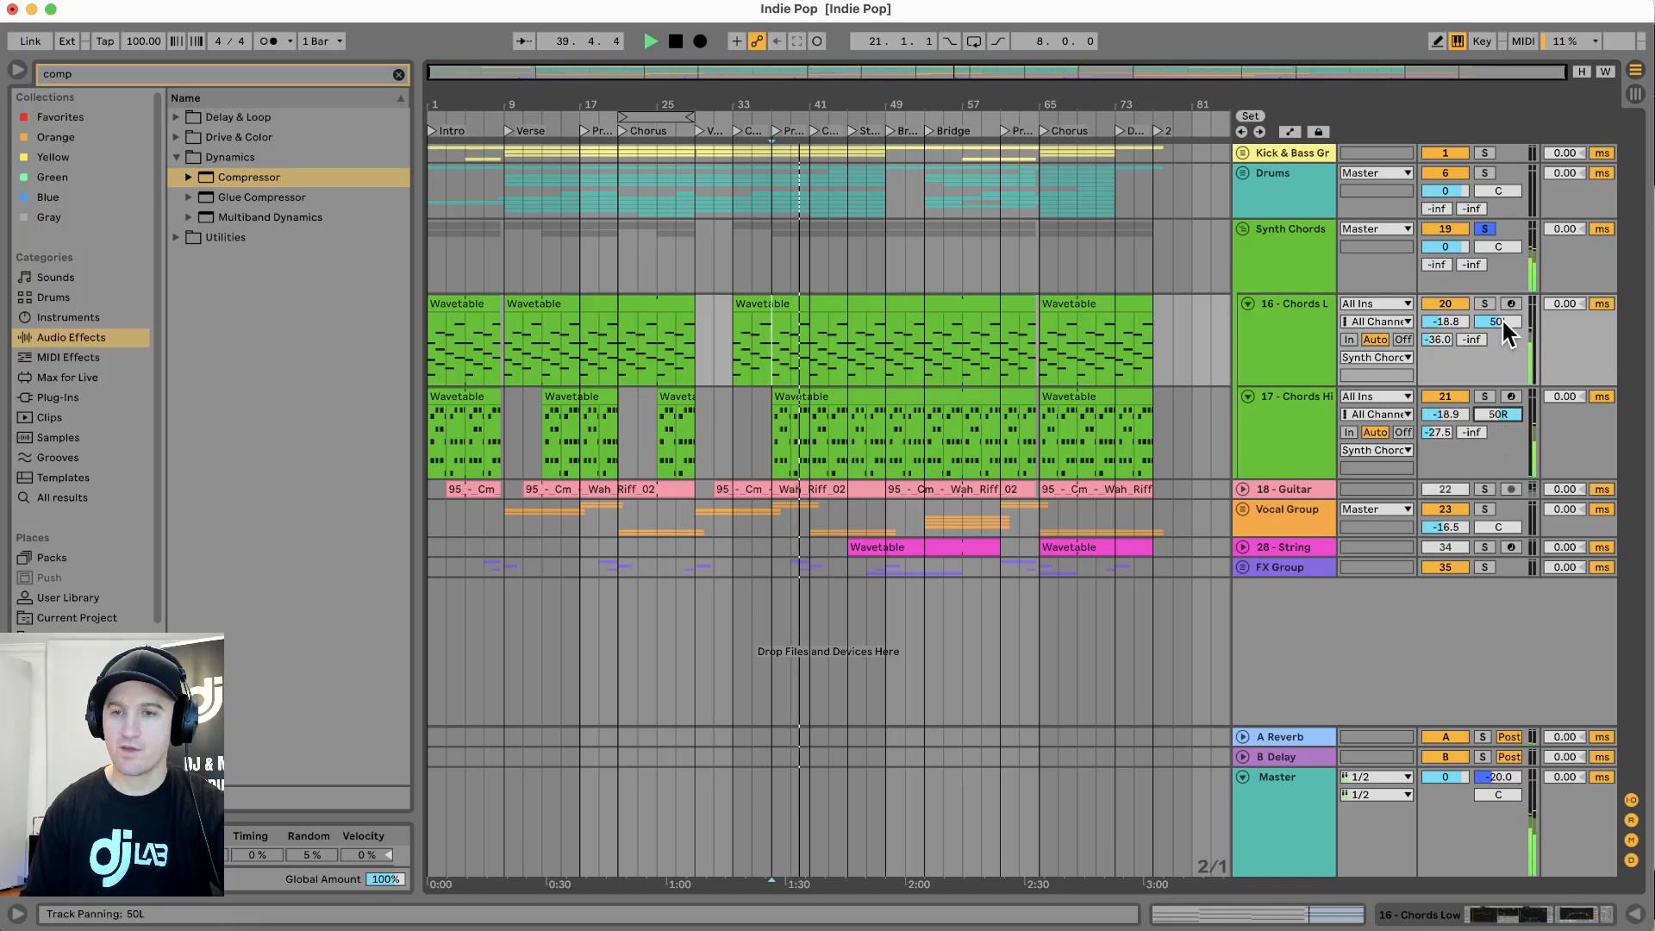
pyautogui.moveTo(1501, 318); pyautogui.dragTo(1502, 279)
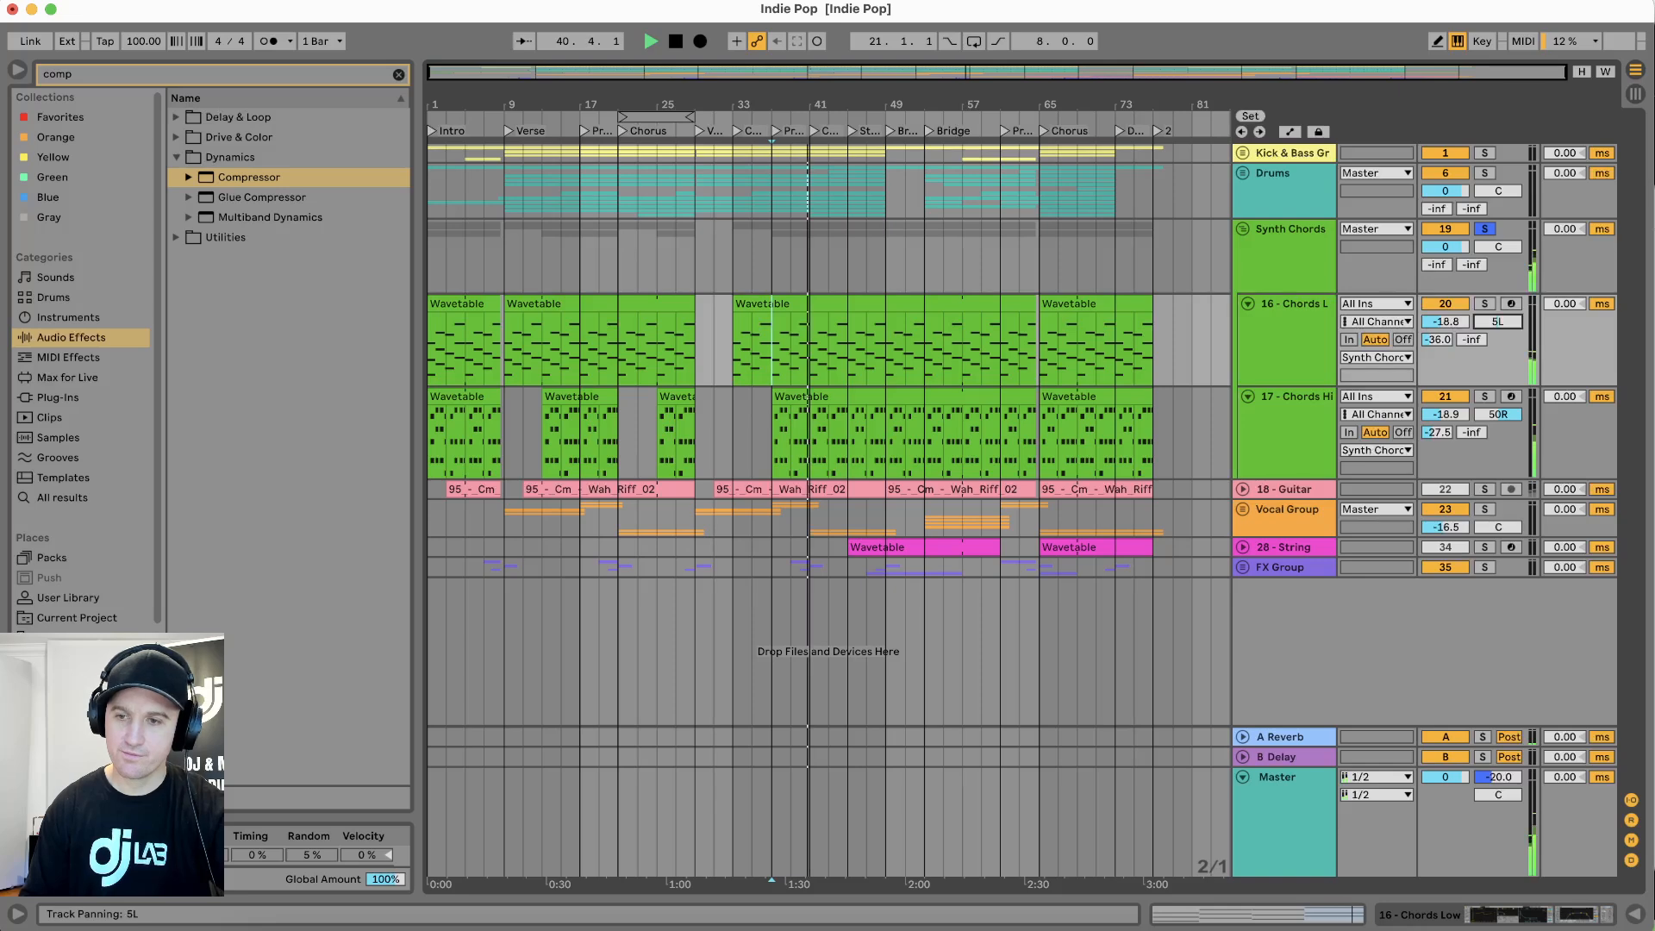
pyautogui.moveTo(1509, 410); pyautogui.dragTo(1509, 457)
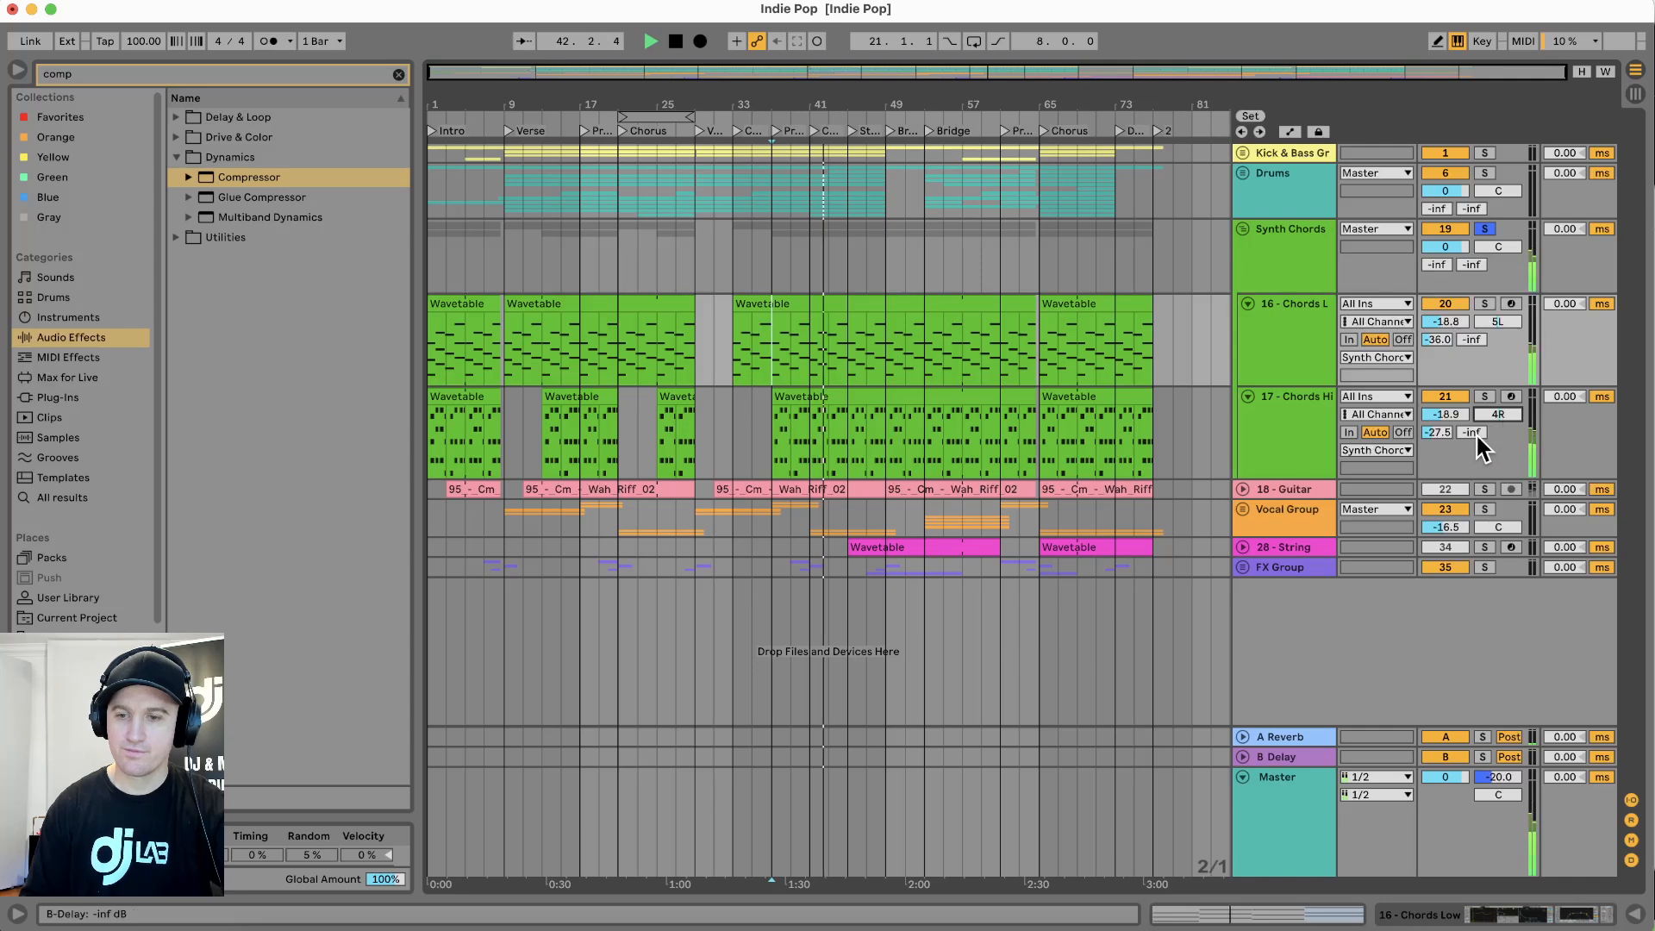
# Unfold the Guitar track, audition it soloed from bar 37, and clear its solo
pyautogui.click(1243, 489)
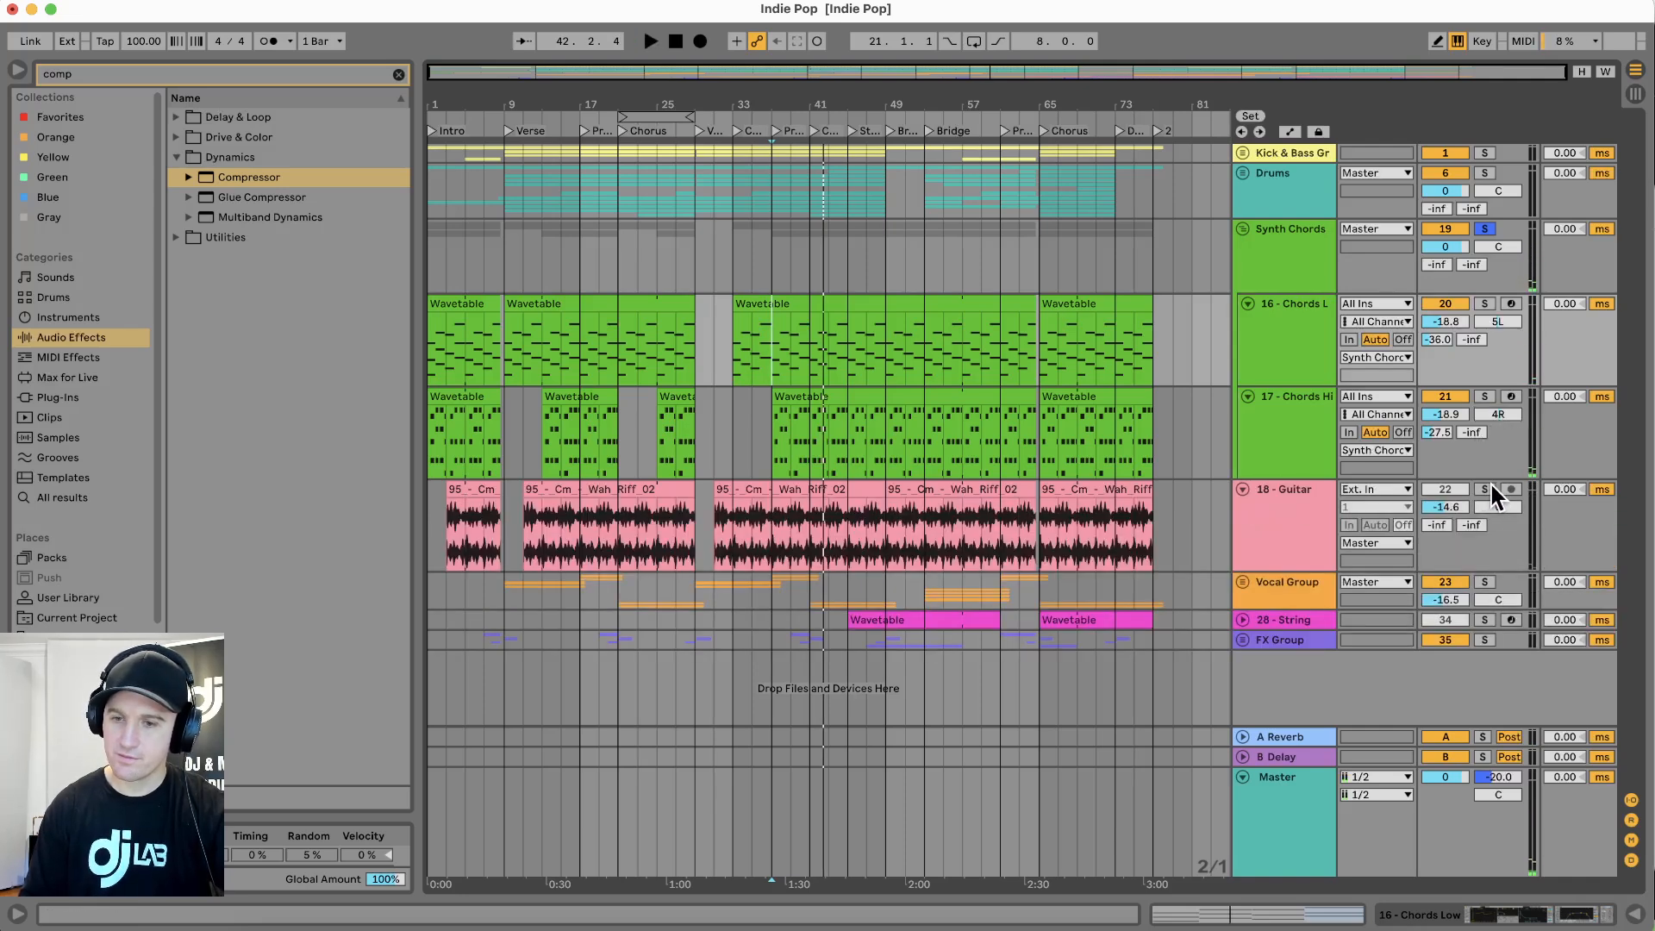
pyautogui.click(1484, 488)
pyautogui.press('space')
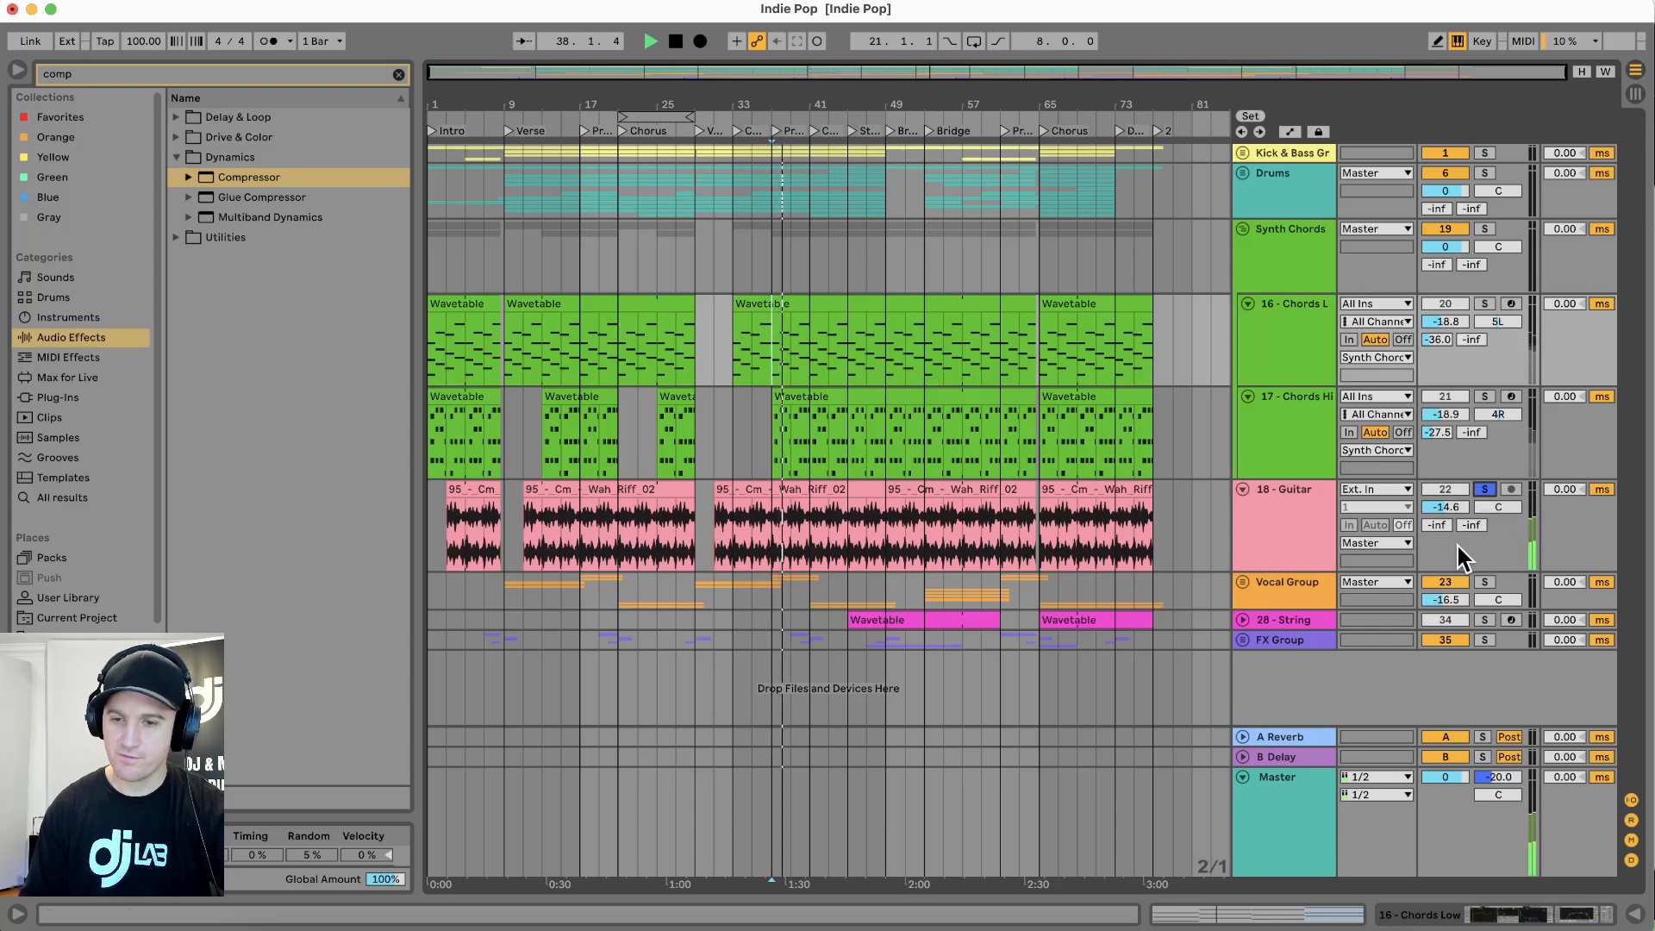
pyautogui.click(1485, 489)
pyautogui.press('space')
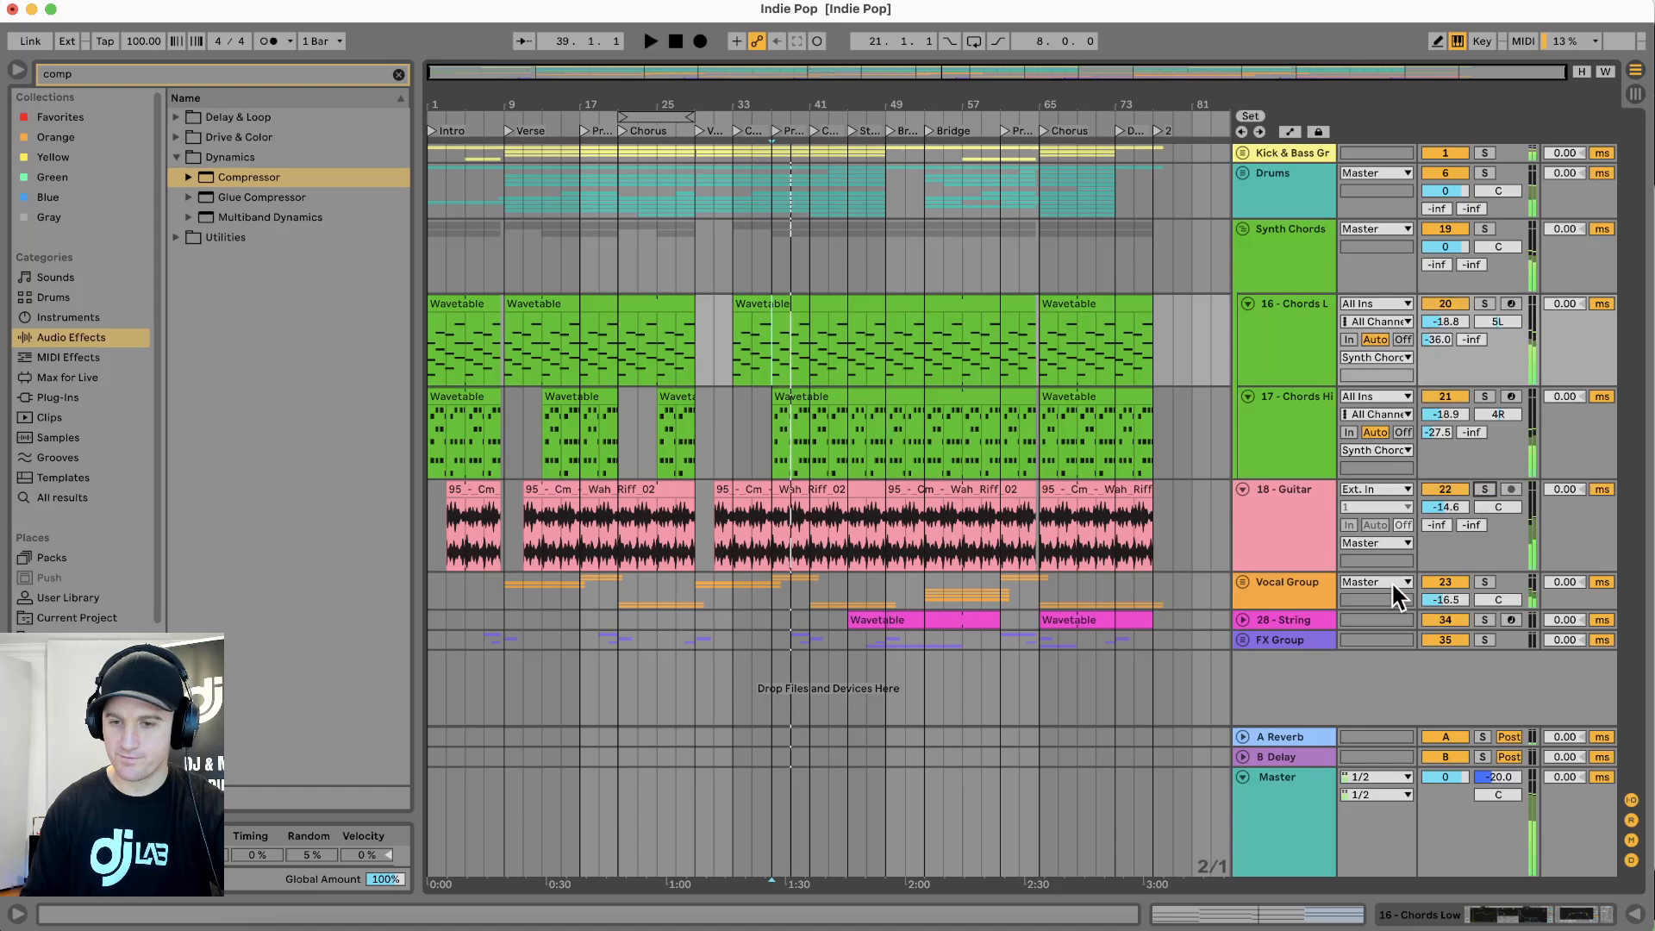
pyautogui.doubleClick(1292, 582)
pyautogui.press('space')
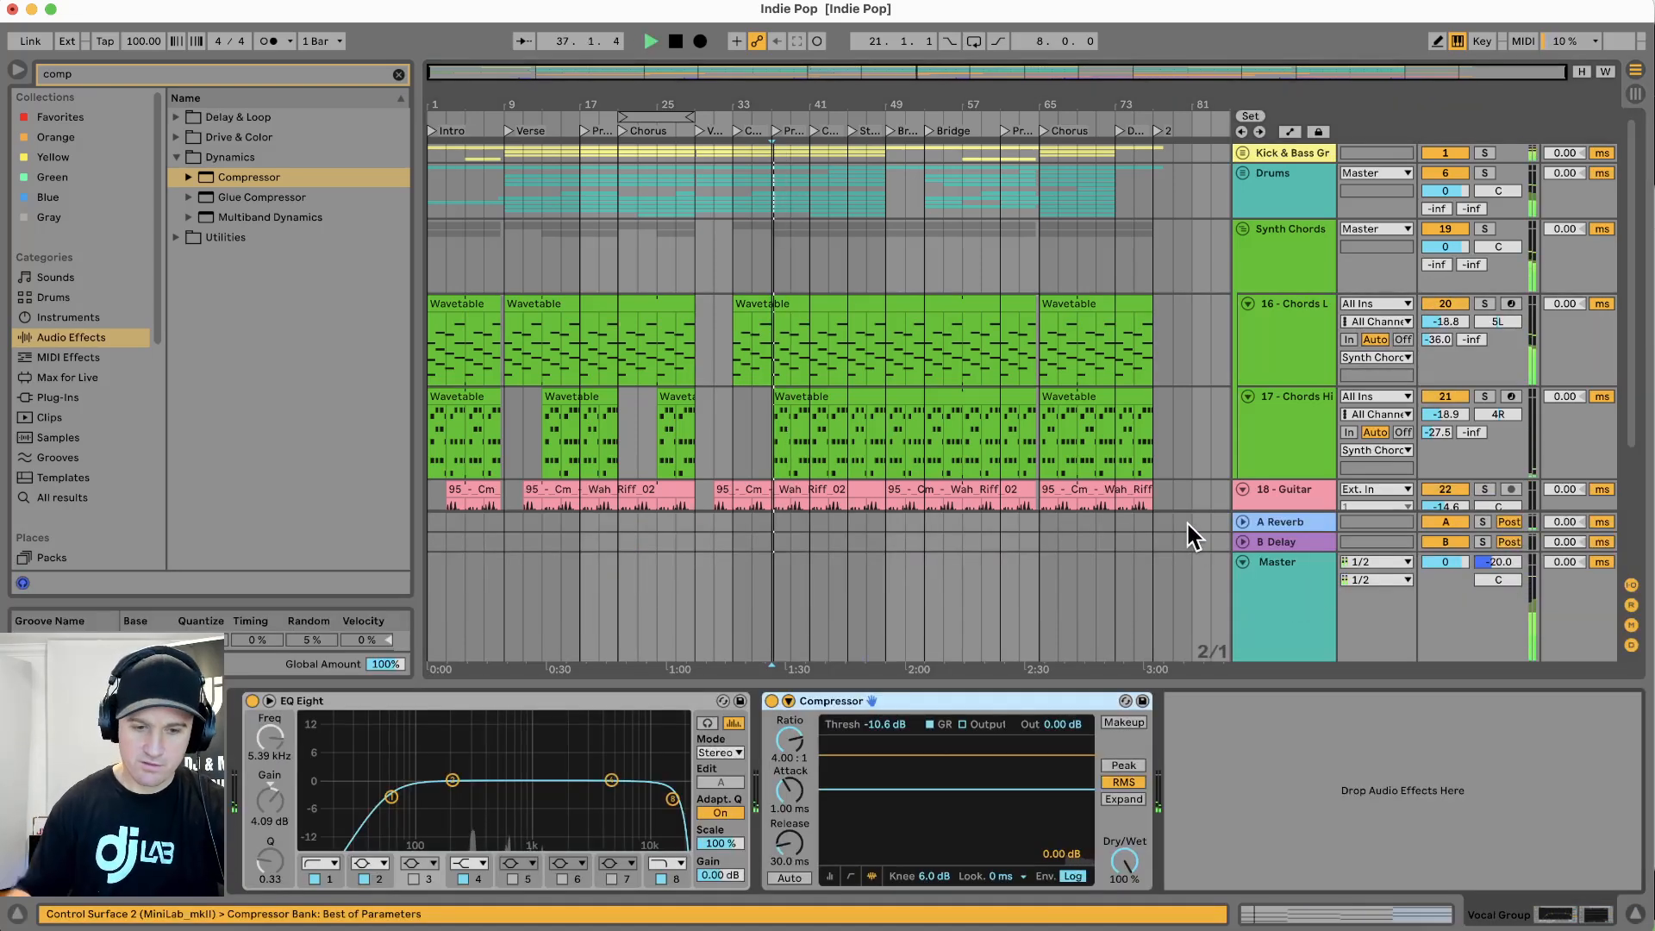
pyautogui.press('space')
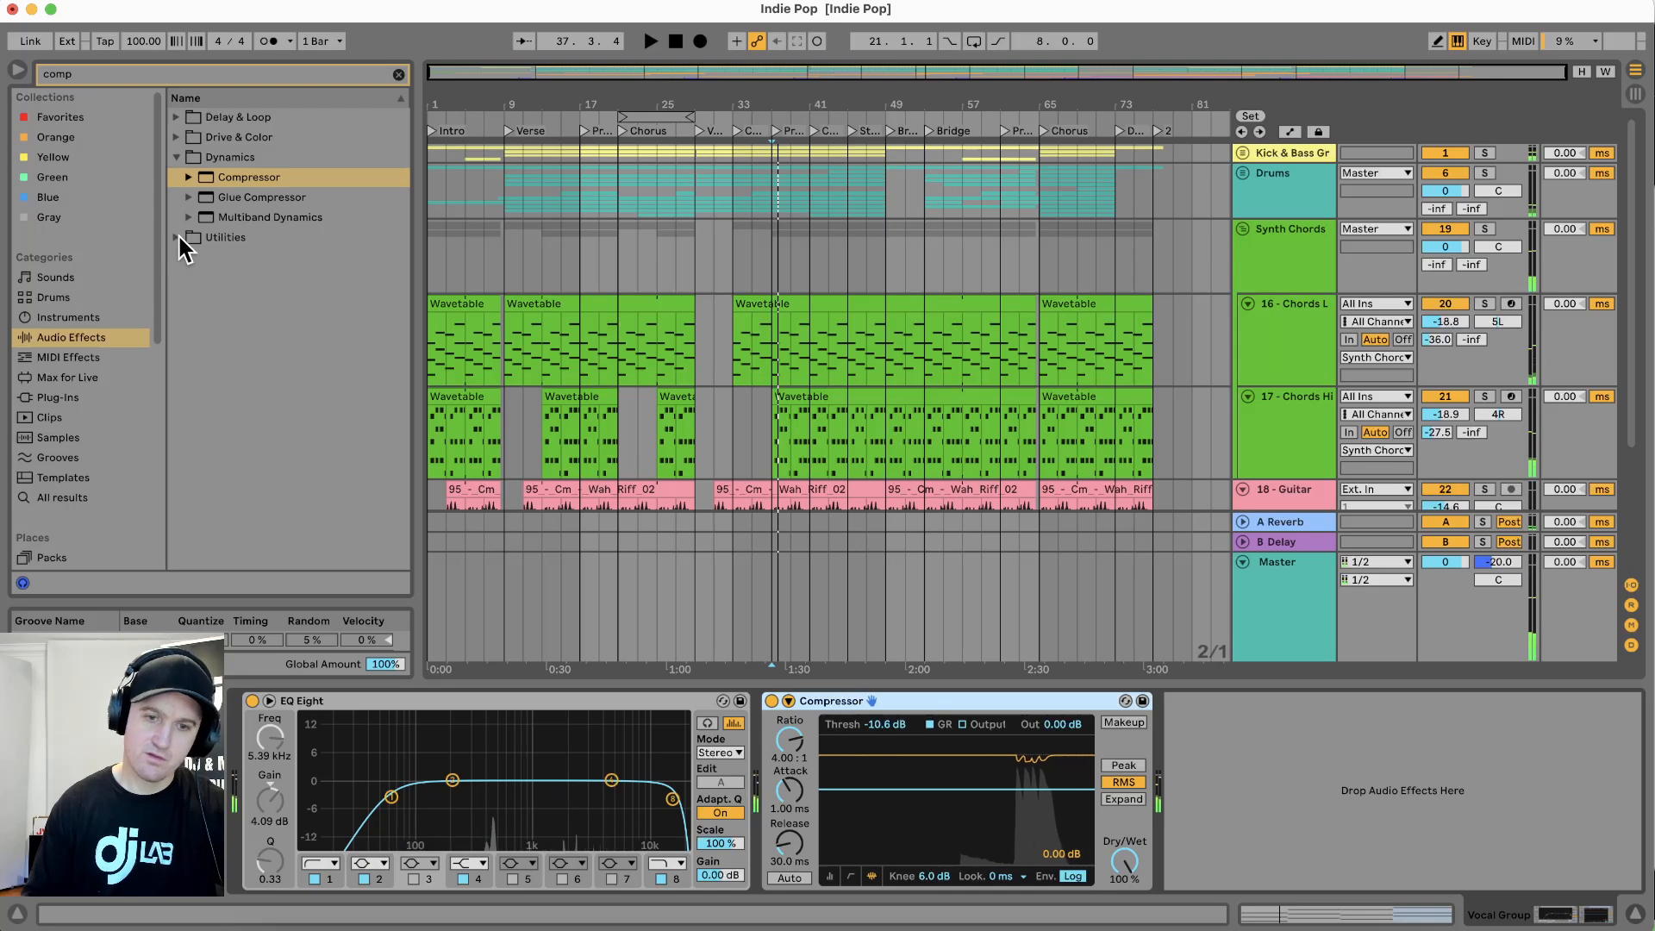
pyautogui.click(178, 234)
pyautogui.click(399, 74)
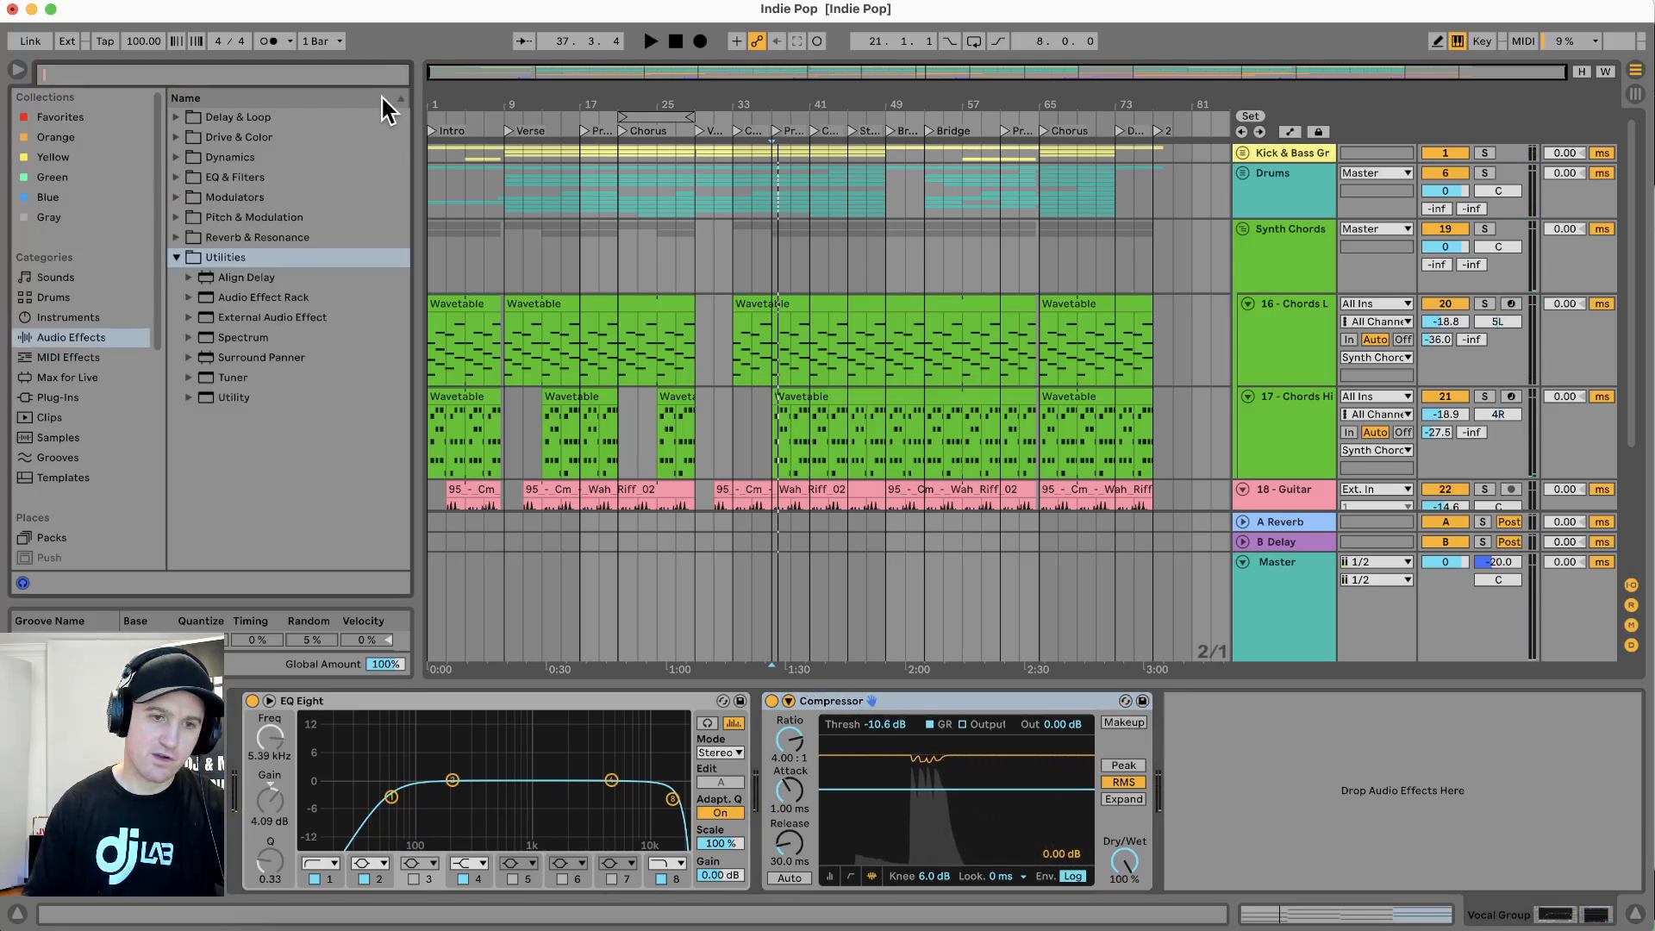
pyautogui.click(230, 397)
pyautogui.moveTo(229, 392); pyautogui.dragTo(1233, 815)
# Audition the Vocal Group in mono with Utility, turn Mono off, and set the Width to 42%
pyautogui.click(1216, 835)
pyautogui.press('space')
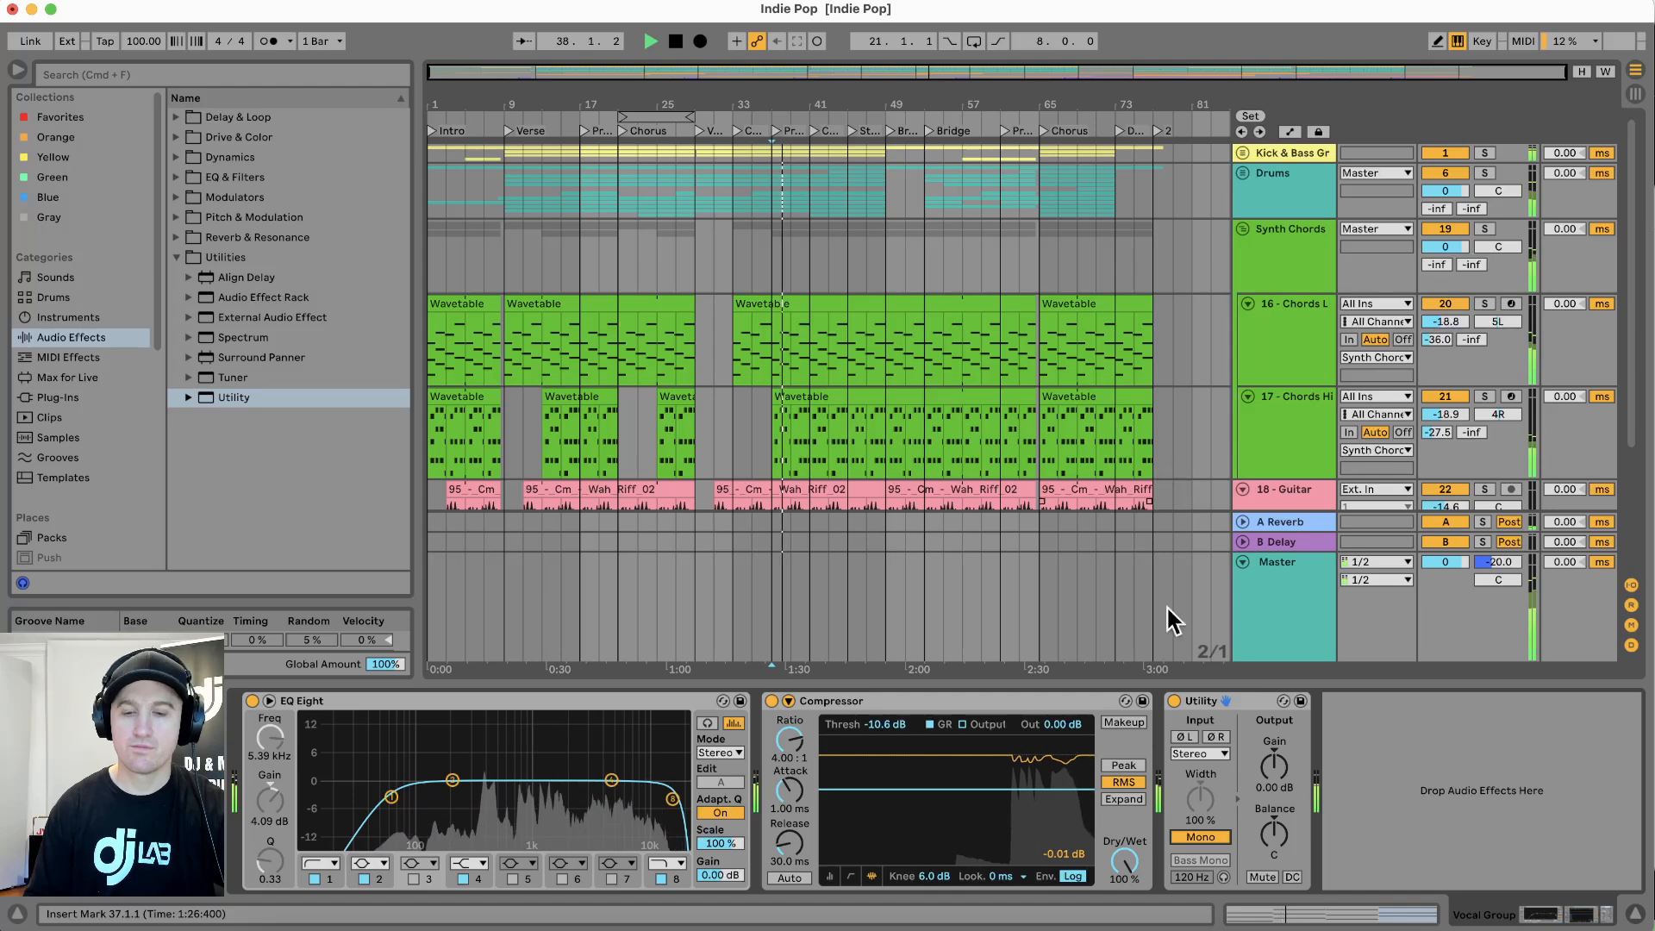
pyautogui.click(1202, 835)
pyautogui.moveTo(1197, 807); pyautogui.dragTo(1197, 858)
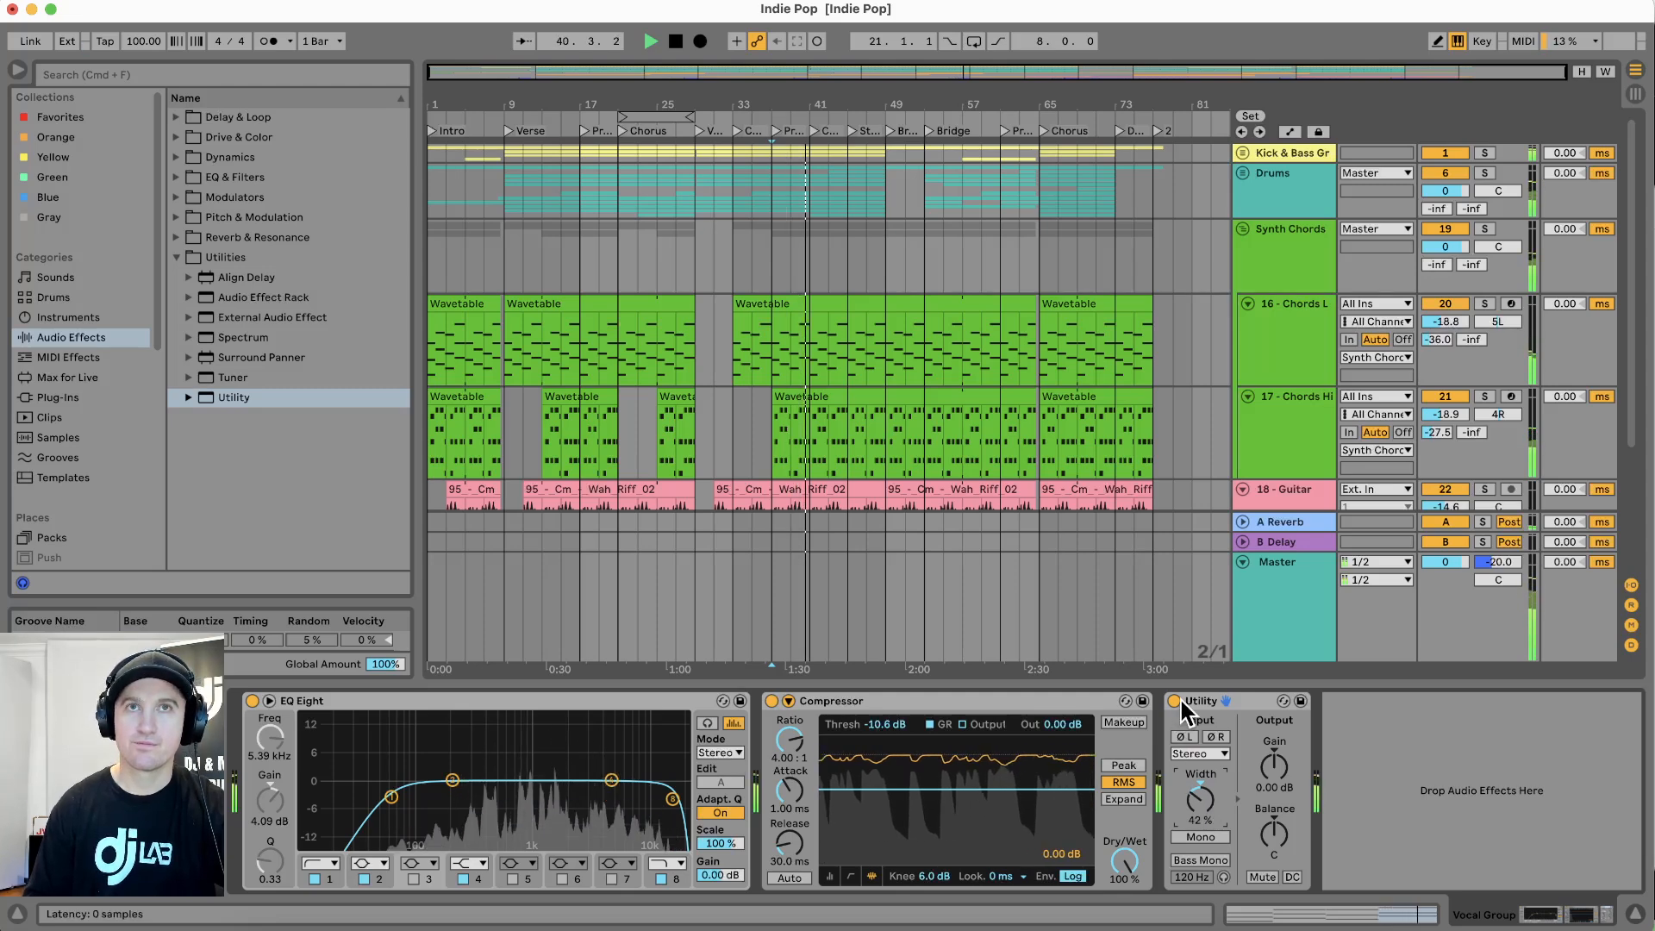
pyautogui.press('space')
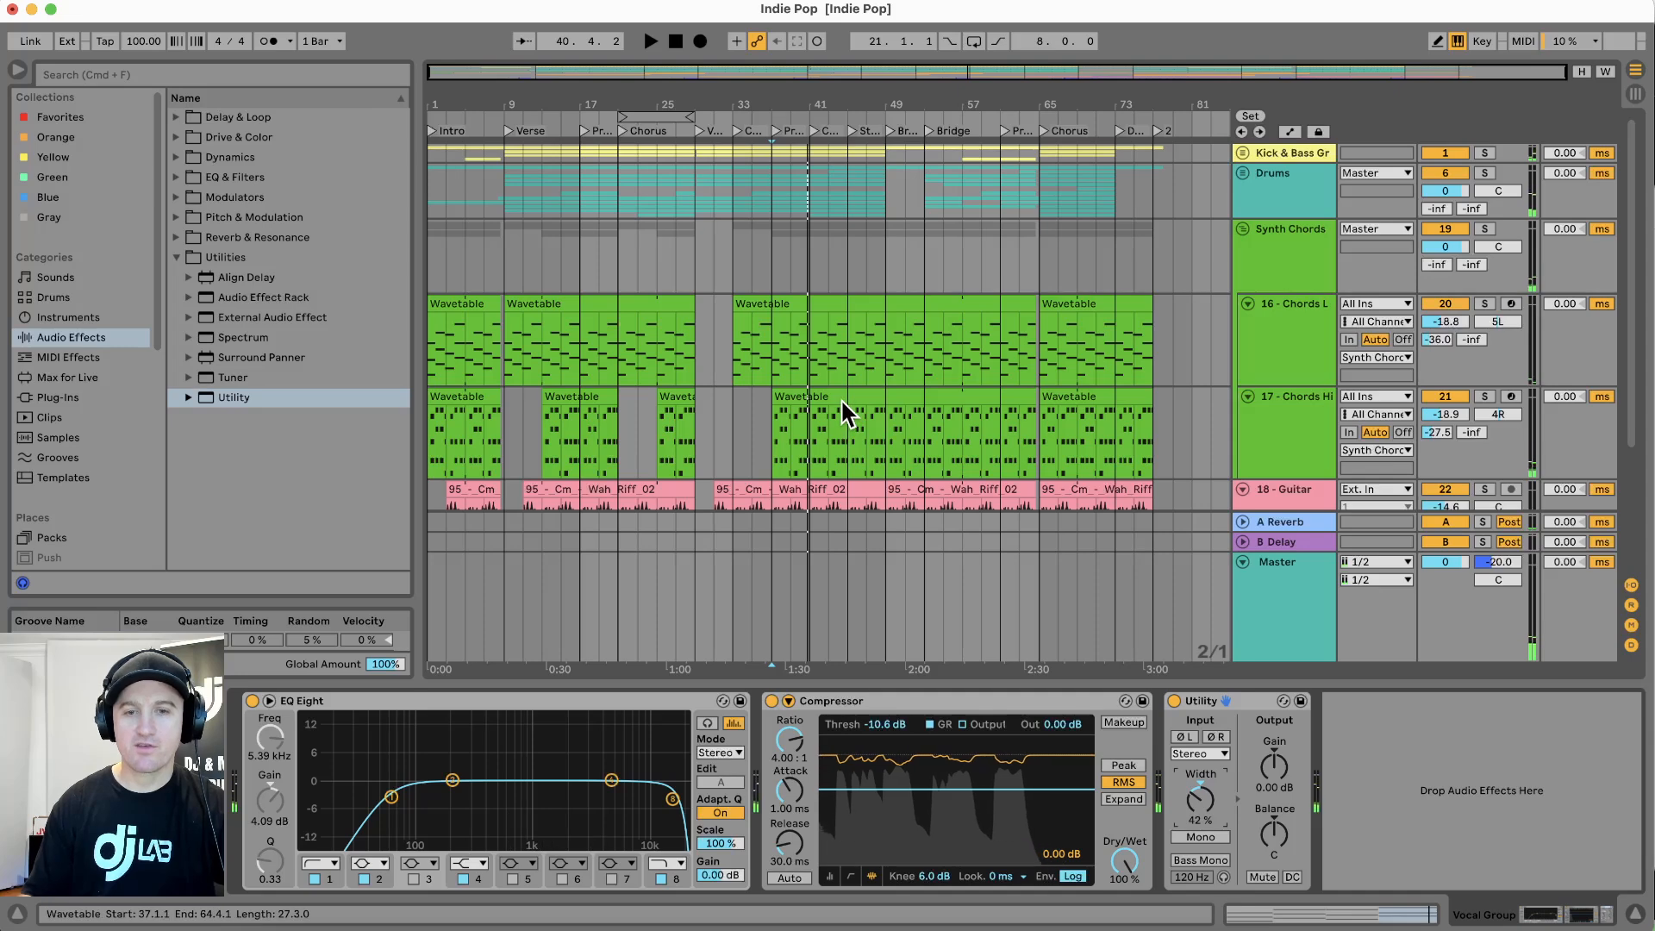
# Solo the String track and play it from its clip at bar 45
pyautogui.scroll(-3, 840, 398)
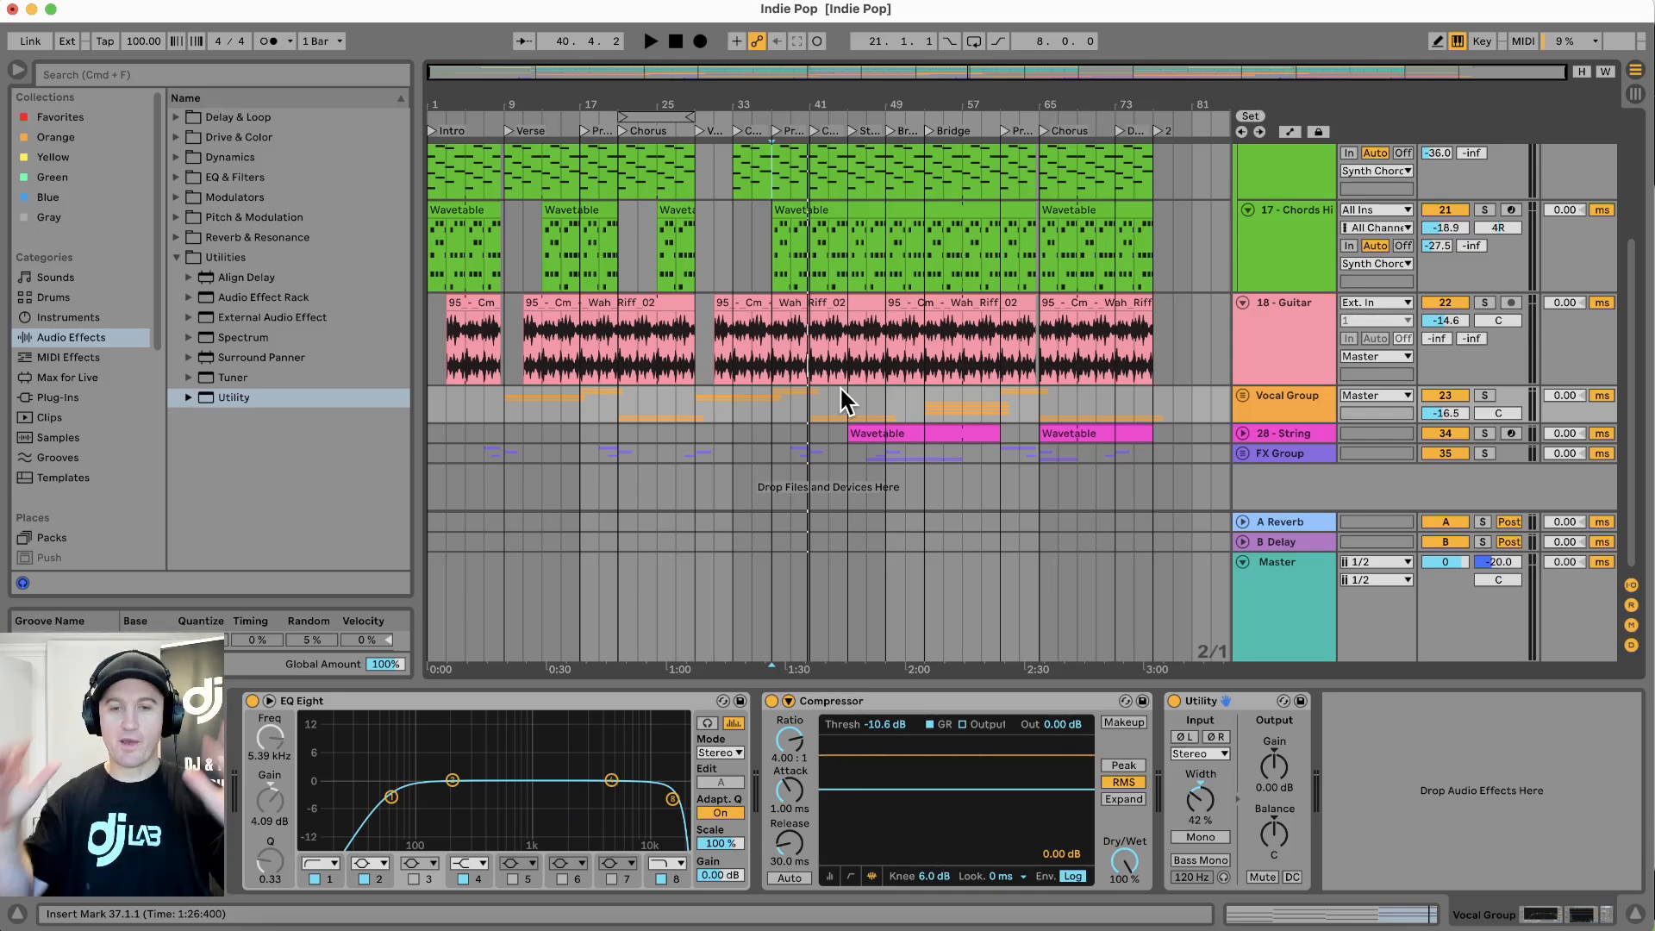
pyautogui.press('space')
pyautogui.click(884, 429)
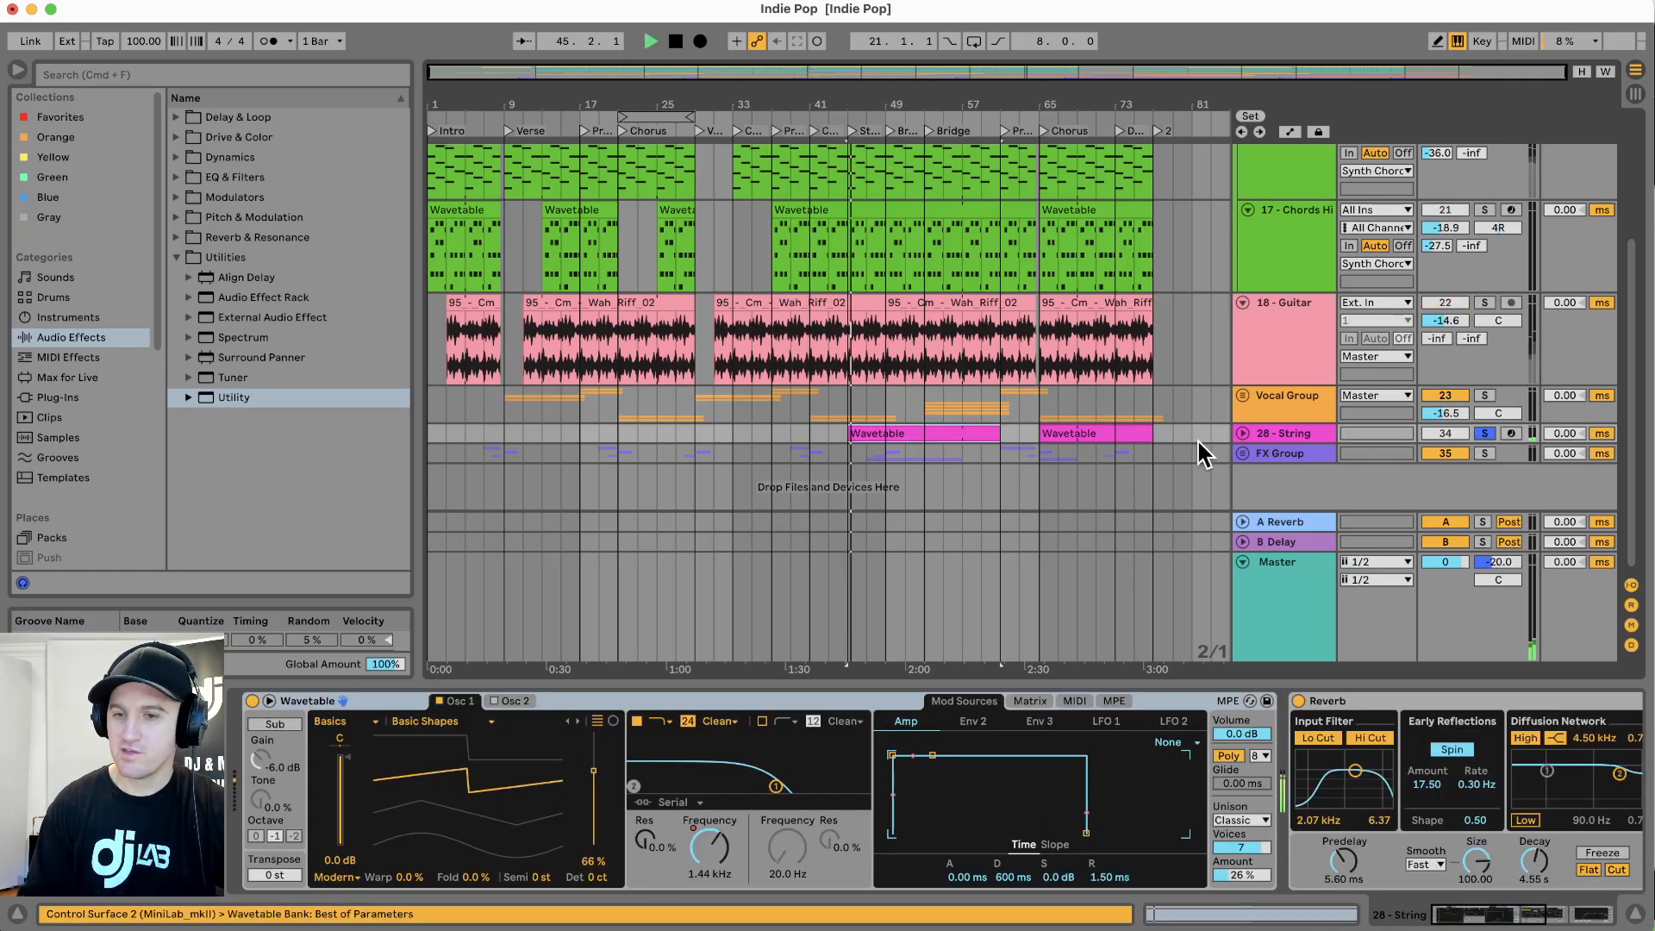
# Unfold the FX Group and inspect the Crash, Rev Crash and Noise tracks' panning and devices
pyautogui.click(1243, 454)
pyautogui.scroll(-5, 1348, 475)
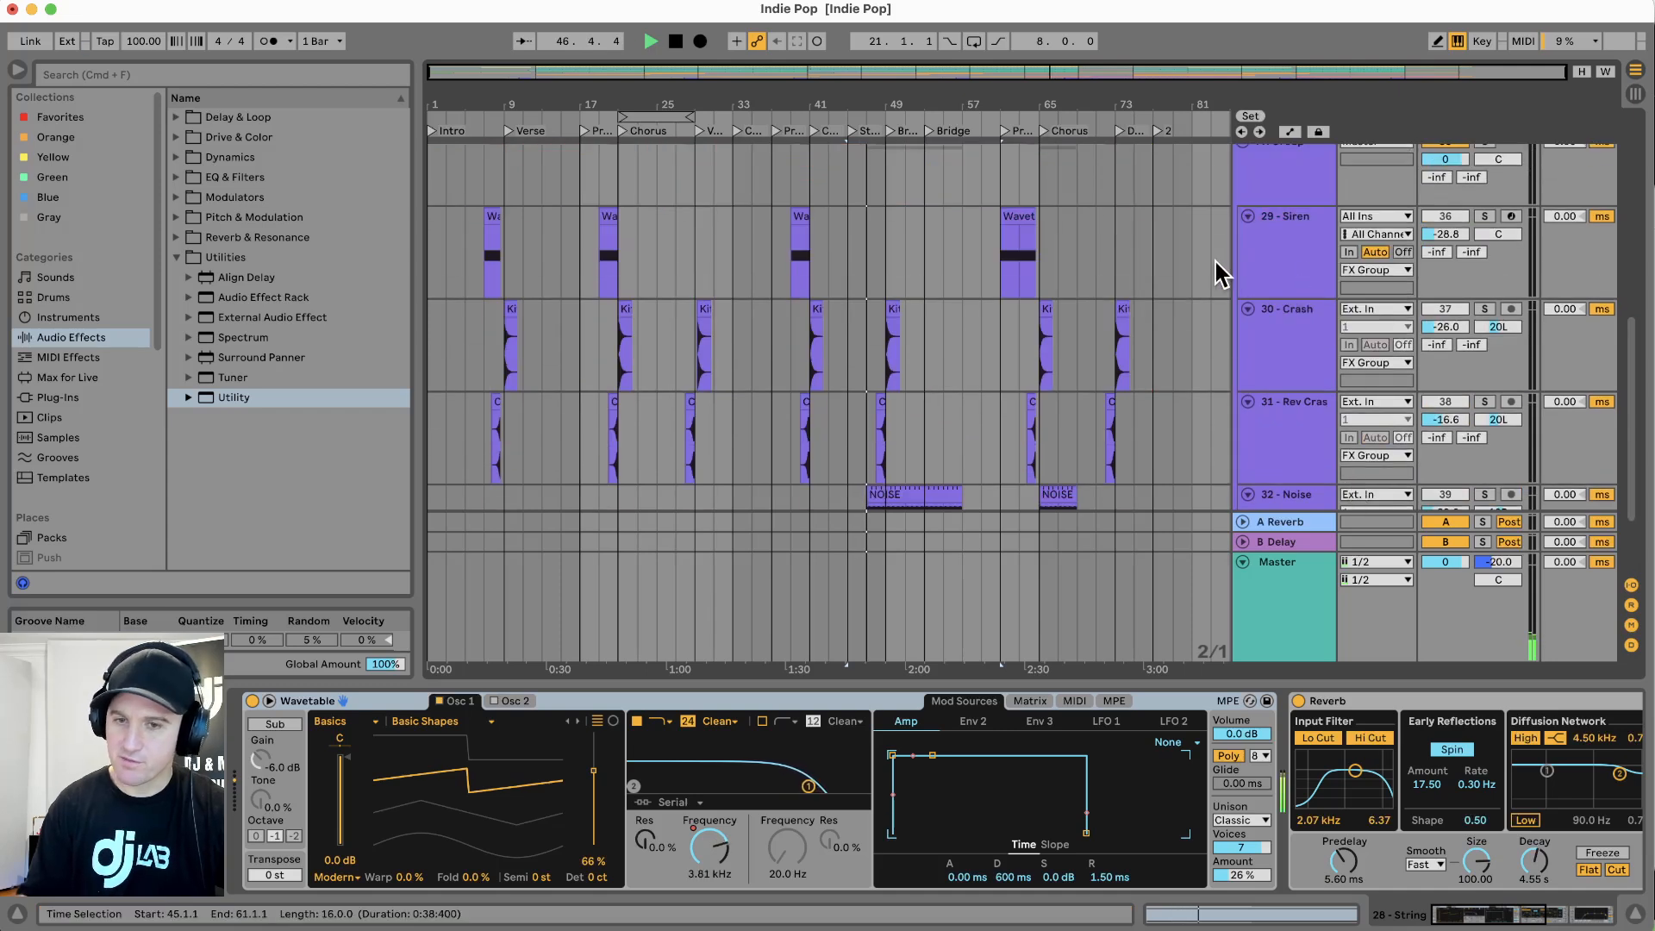
pyautogui.click(811, 313)
pyautogui.click(807, 421)
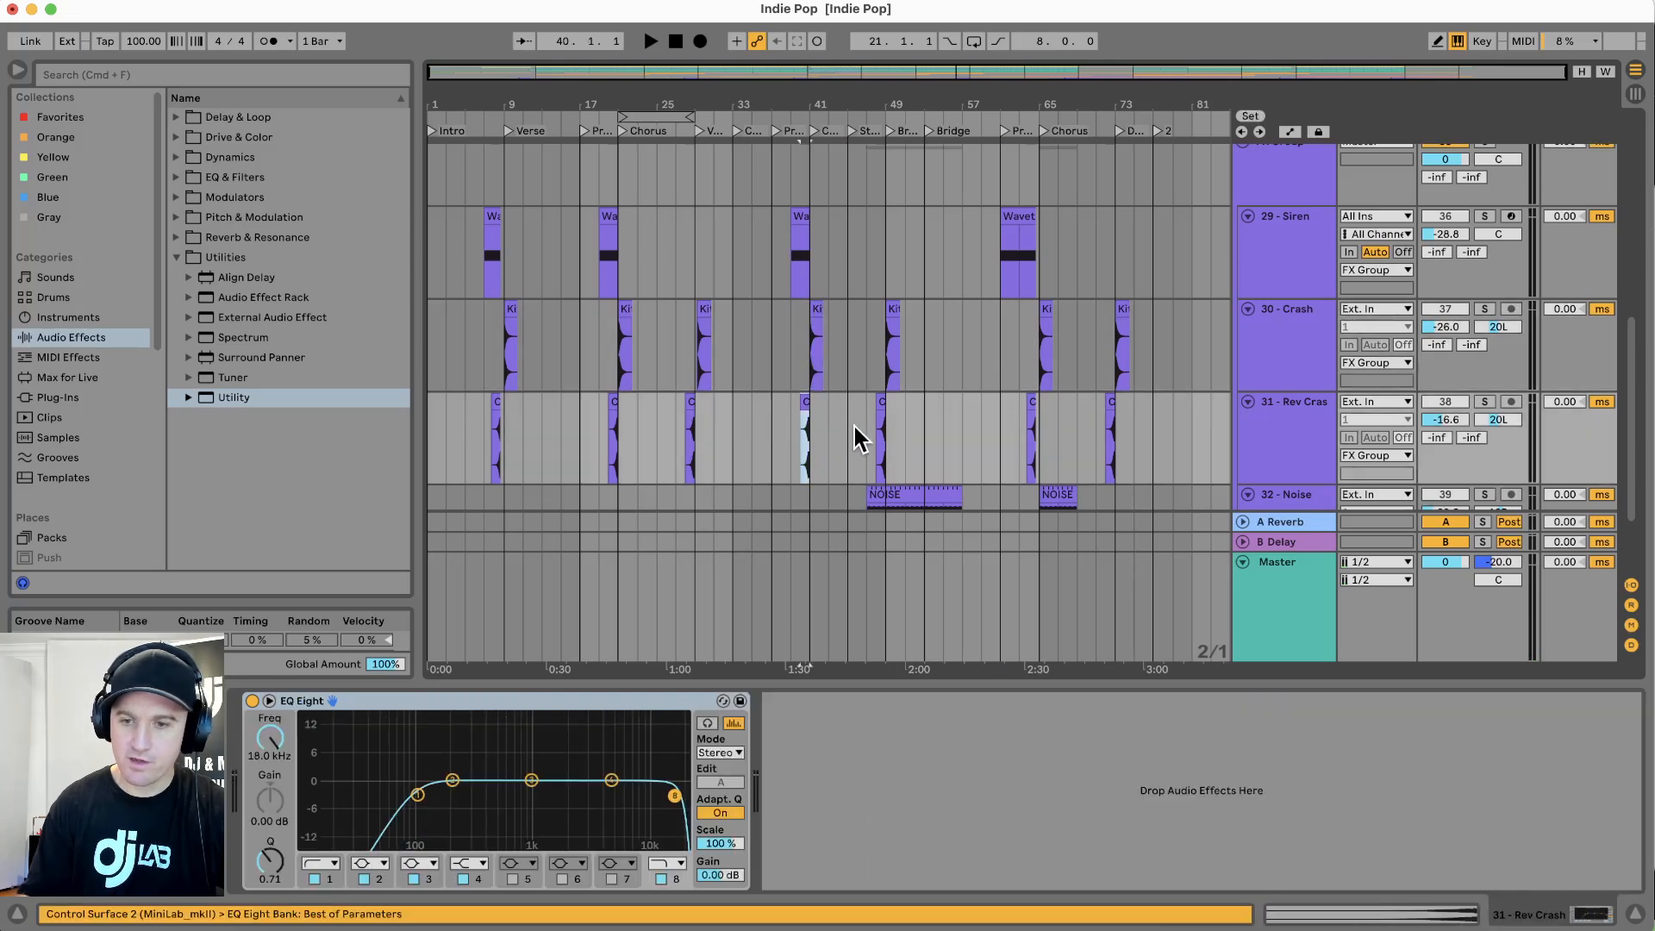
pyautogui.scroll(-2, 887, 443)
pyautogui.click(905, 440)
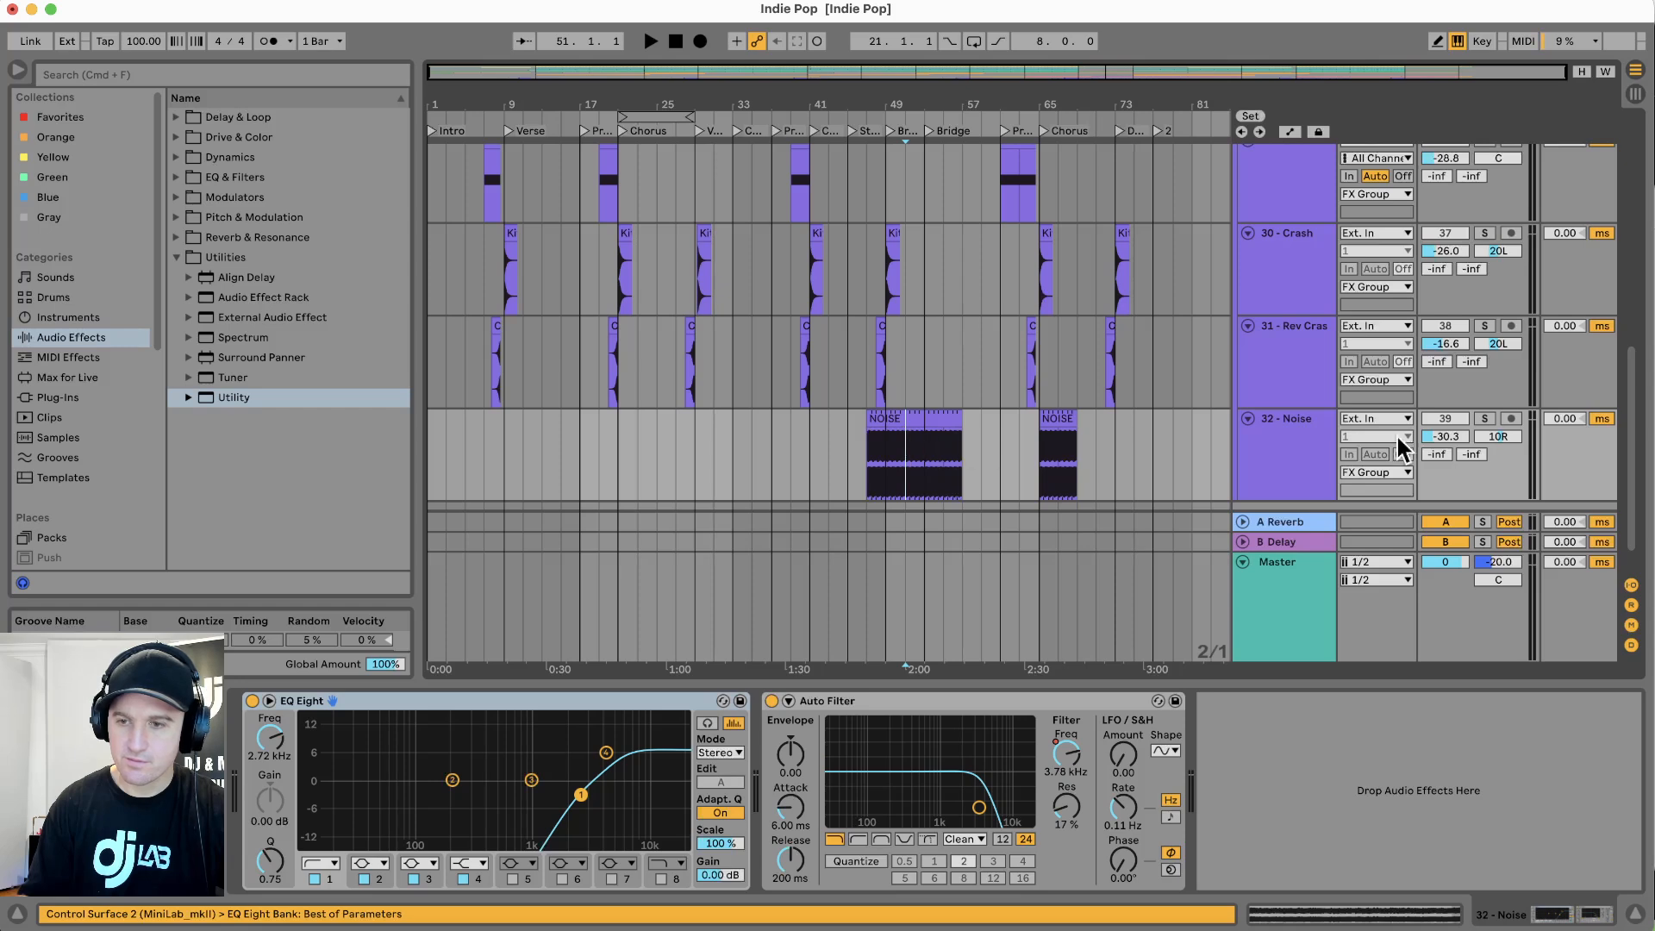
# Fold the Synth Chords group, the Guitar track and the FX Group in the arrangement
pyautogui.scroll(1, 1497, 271)
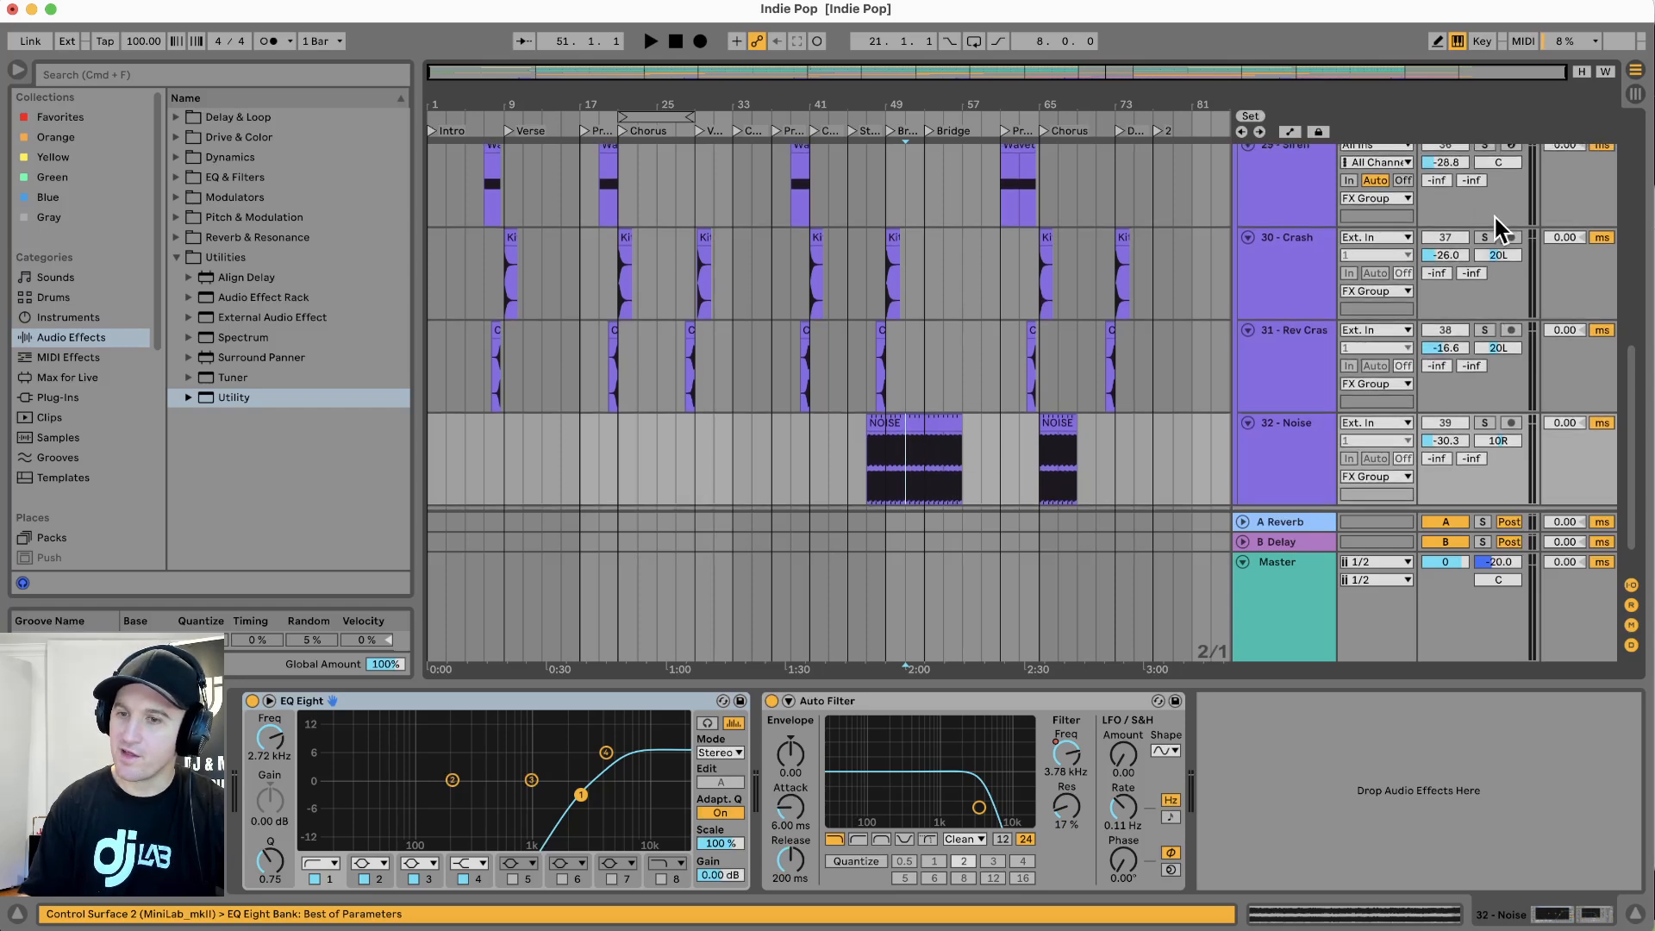
pyautogui.scroll(10, 1379, 466)
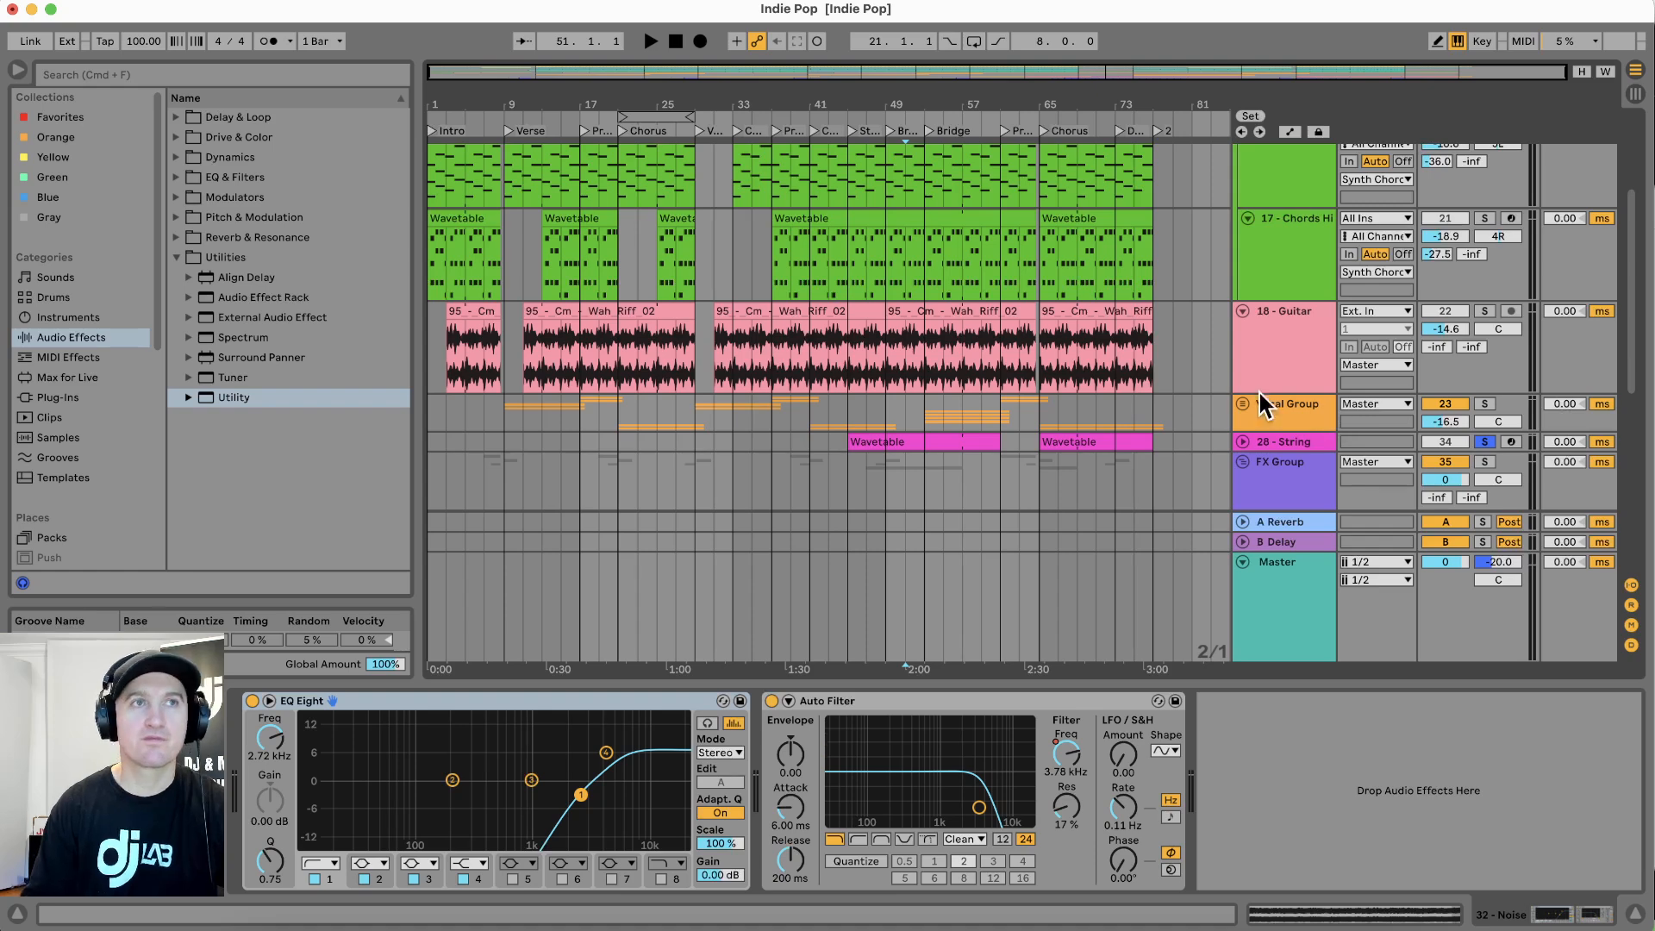
pyautogui.scroll(5, 1431, 293)
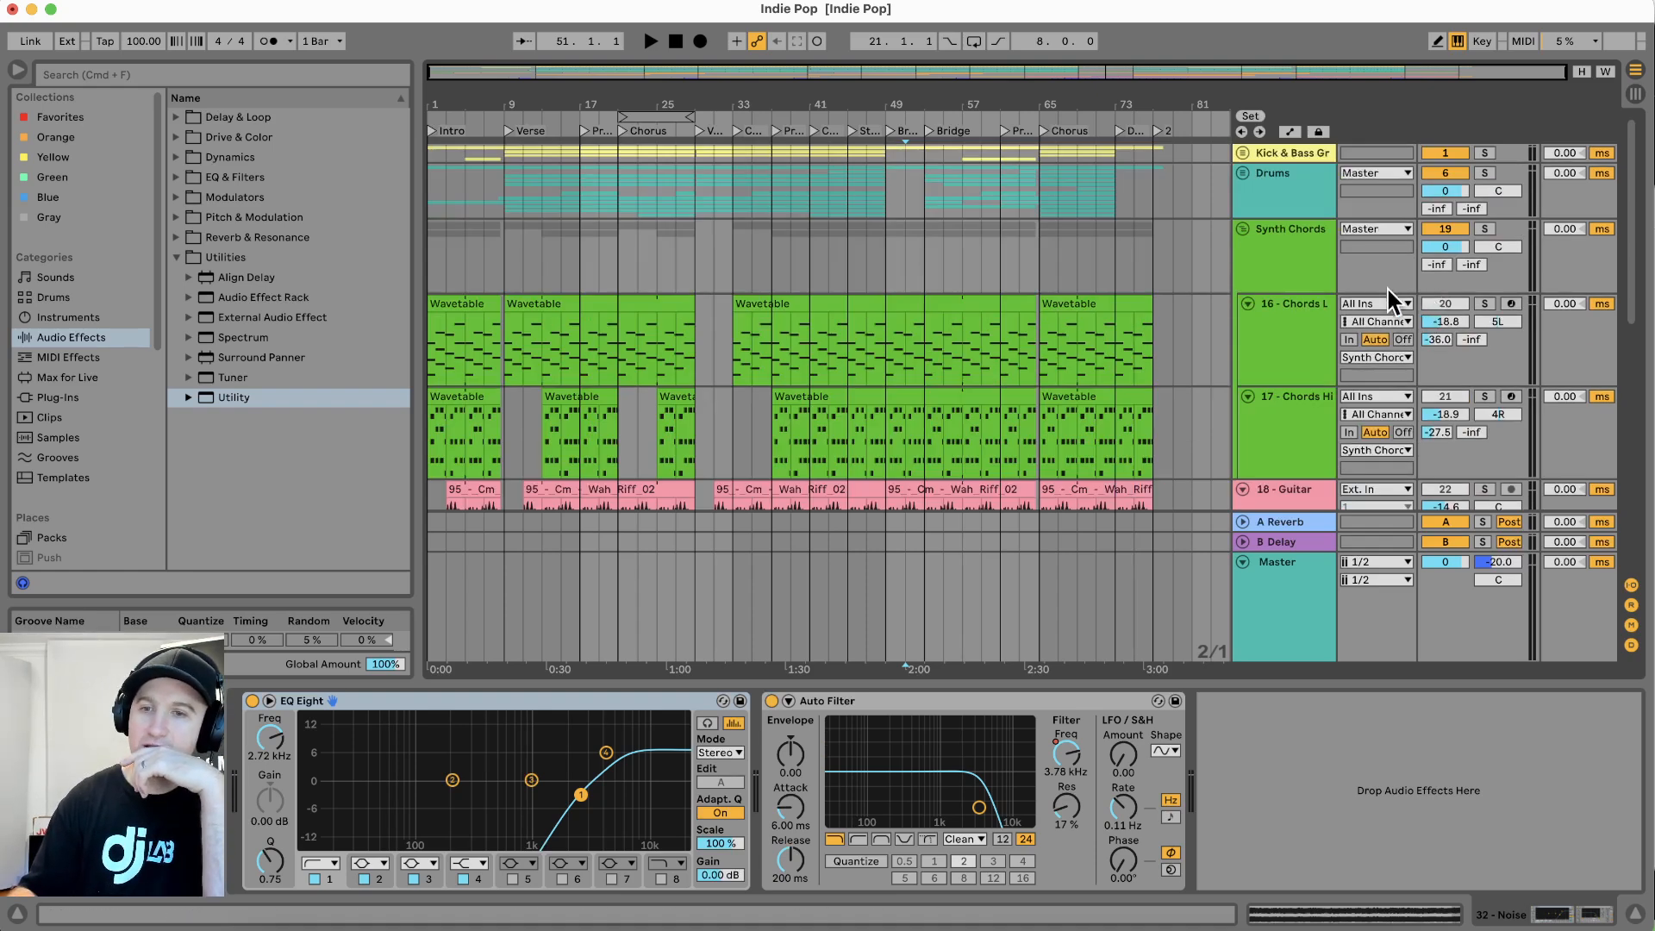
pyautogui.click(1242, 229)
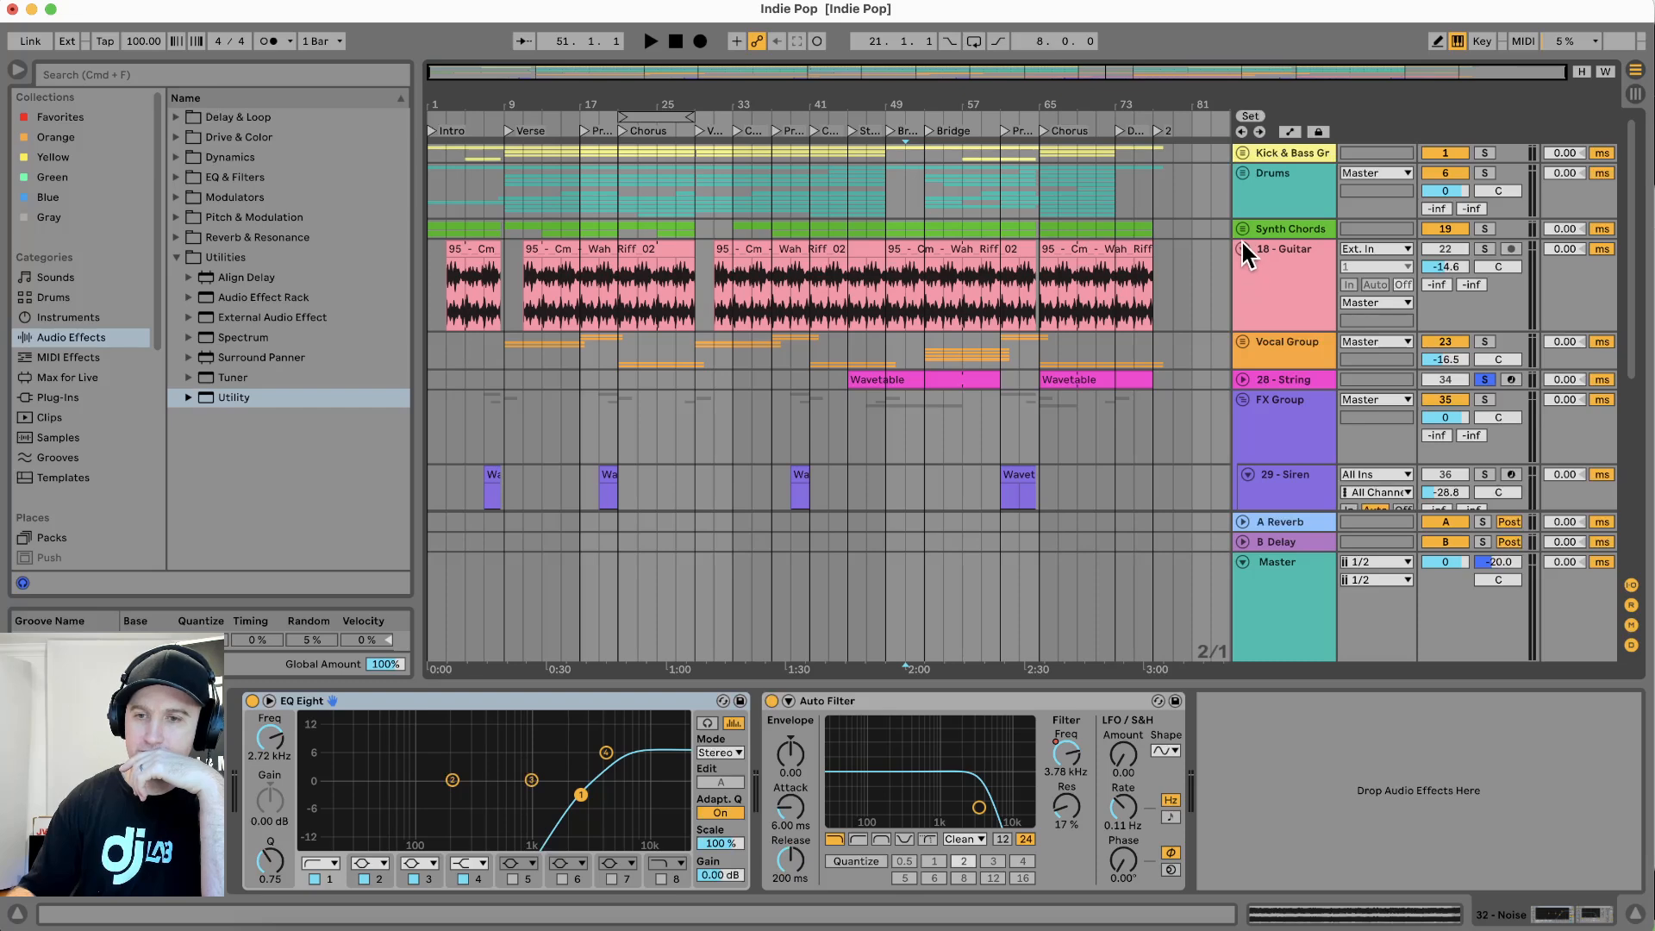
pyautogui.click(1243, 247)
pyautogui.click(1243, 327)
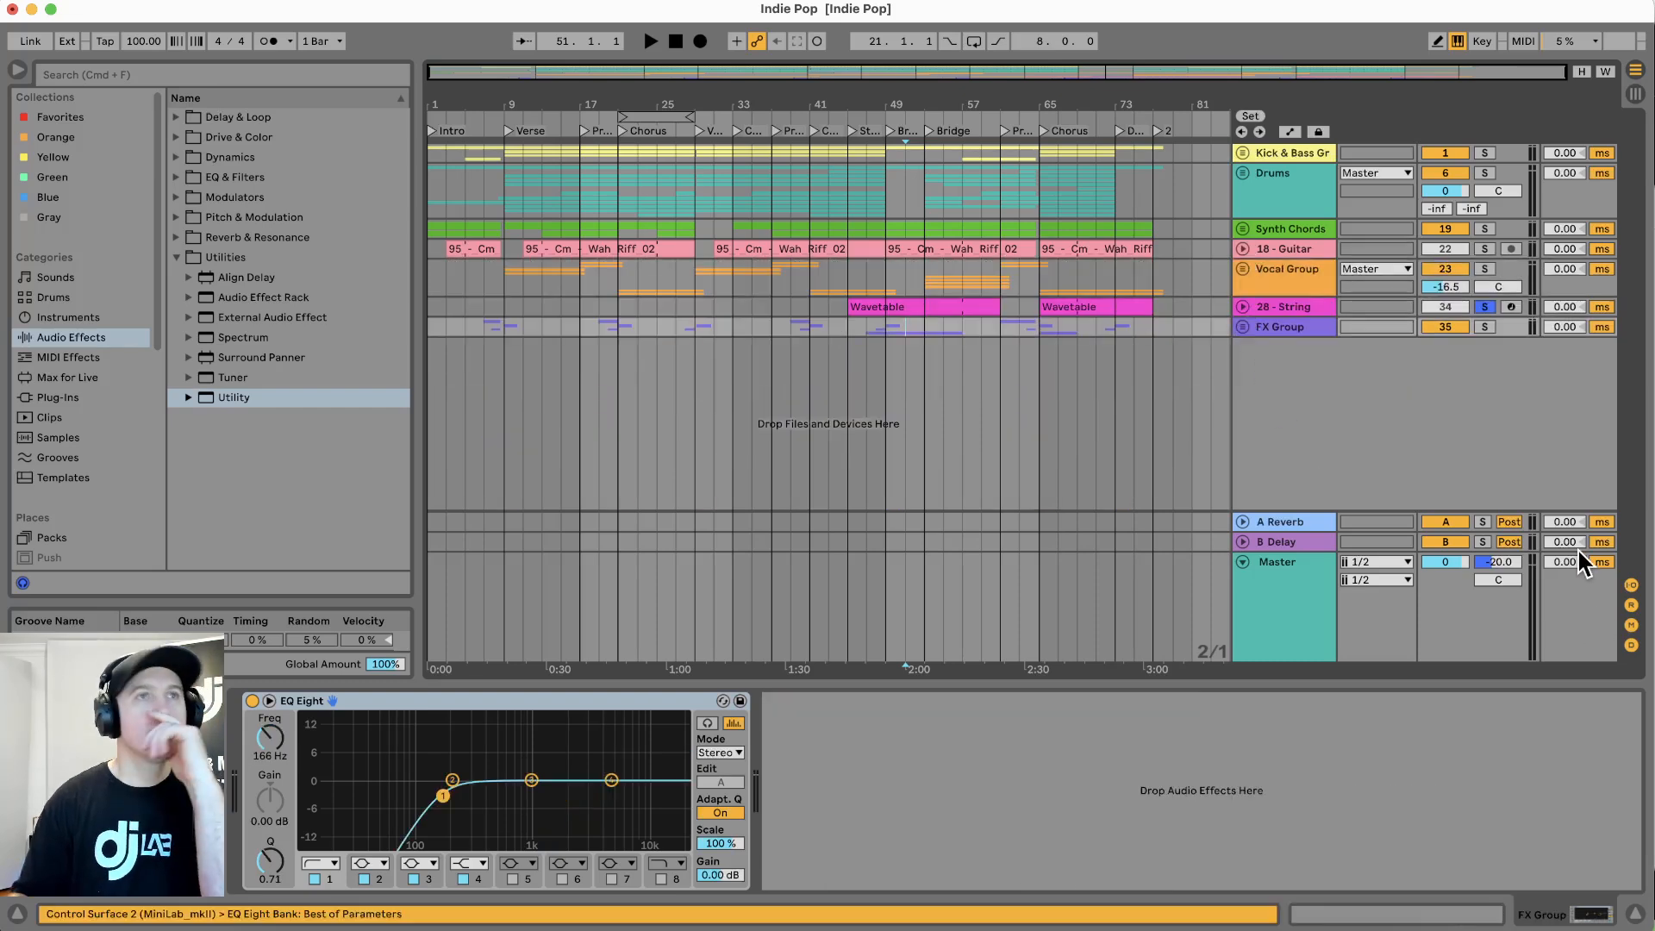
# Show the Master track's device chain and delete the Limiter at its start
pyautogui.click(1264, 579)
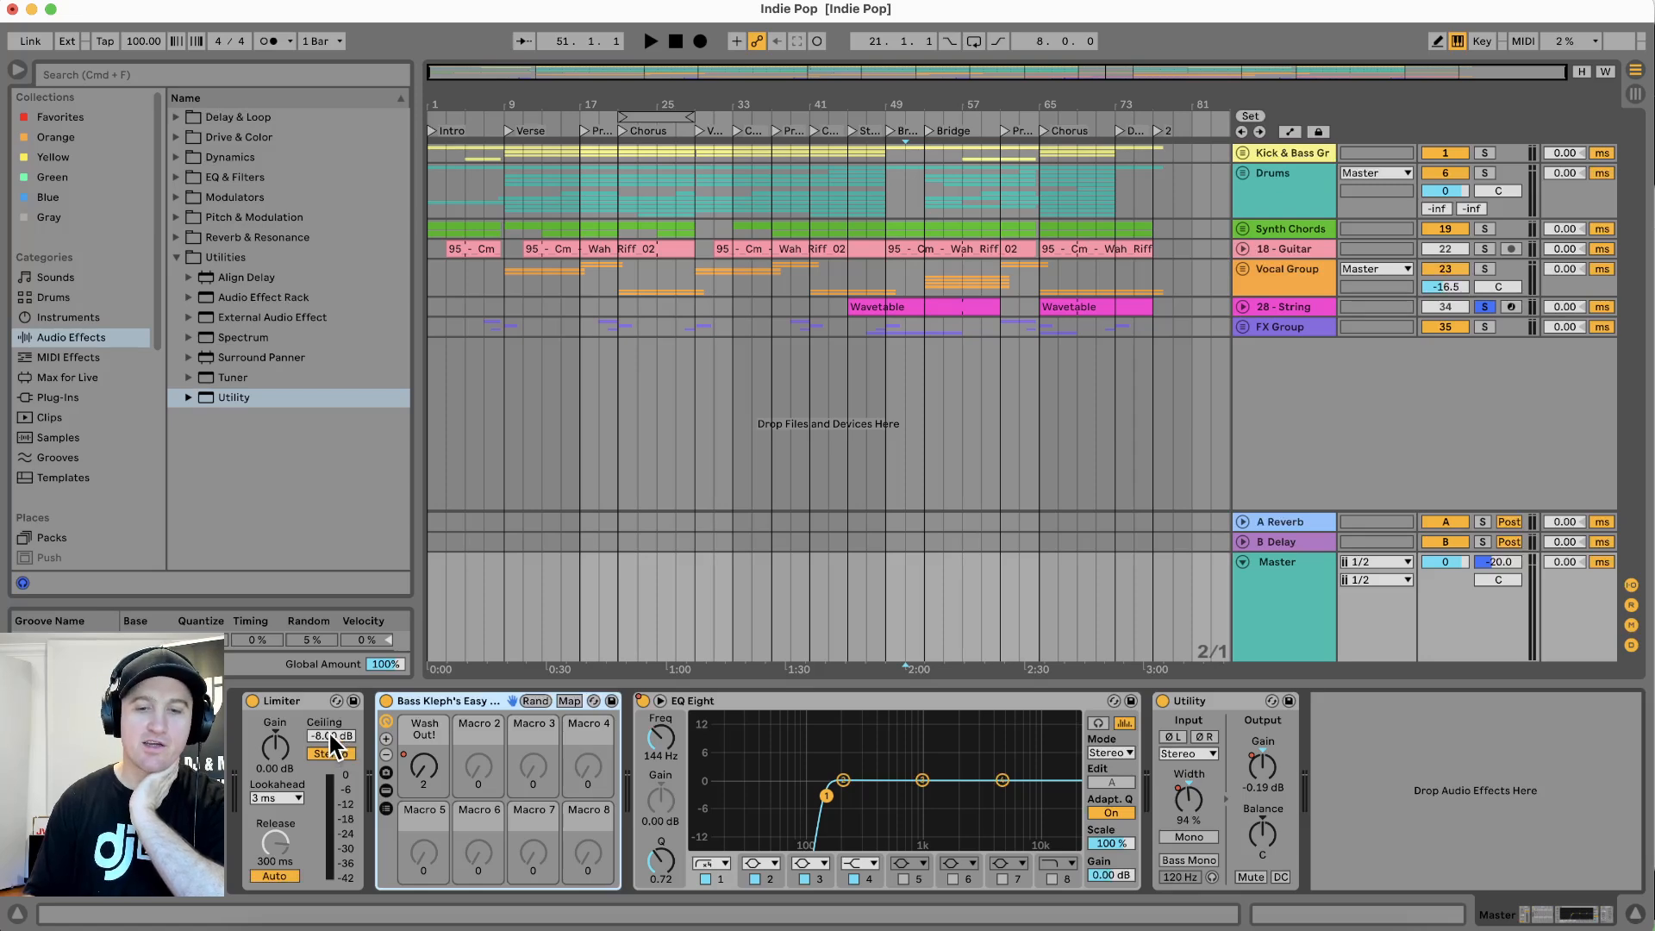
pyautogui.moveTo(329, 735); pyautogui.dragTo(319, 736)
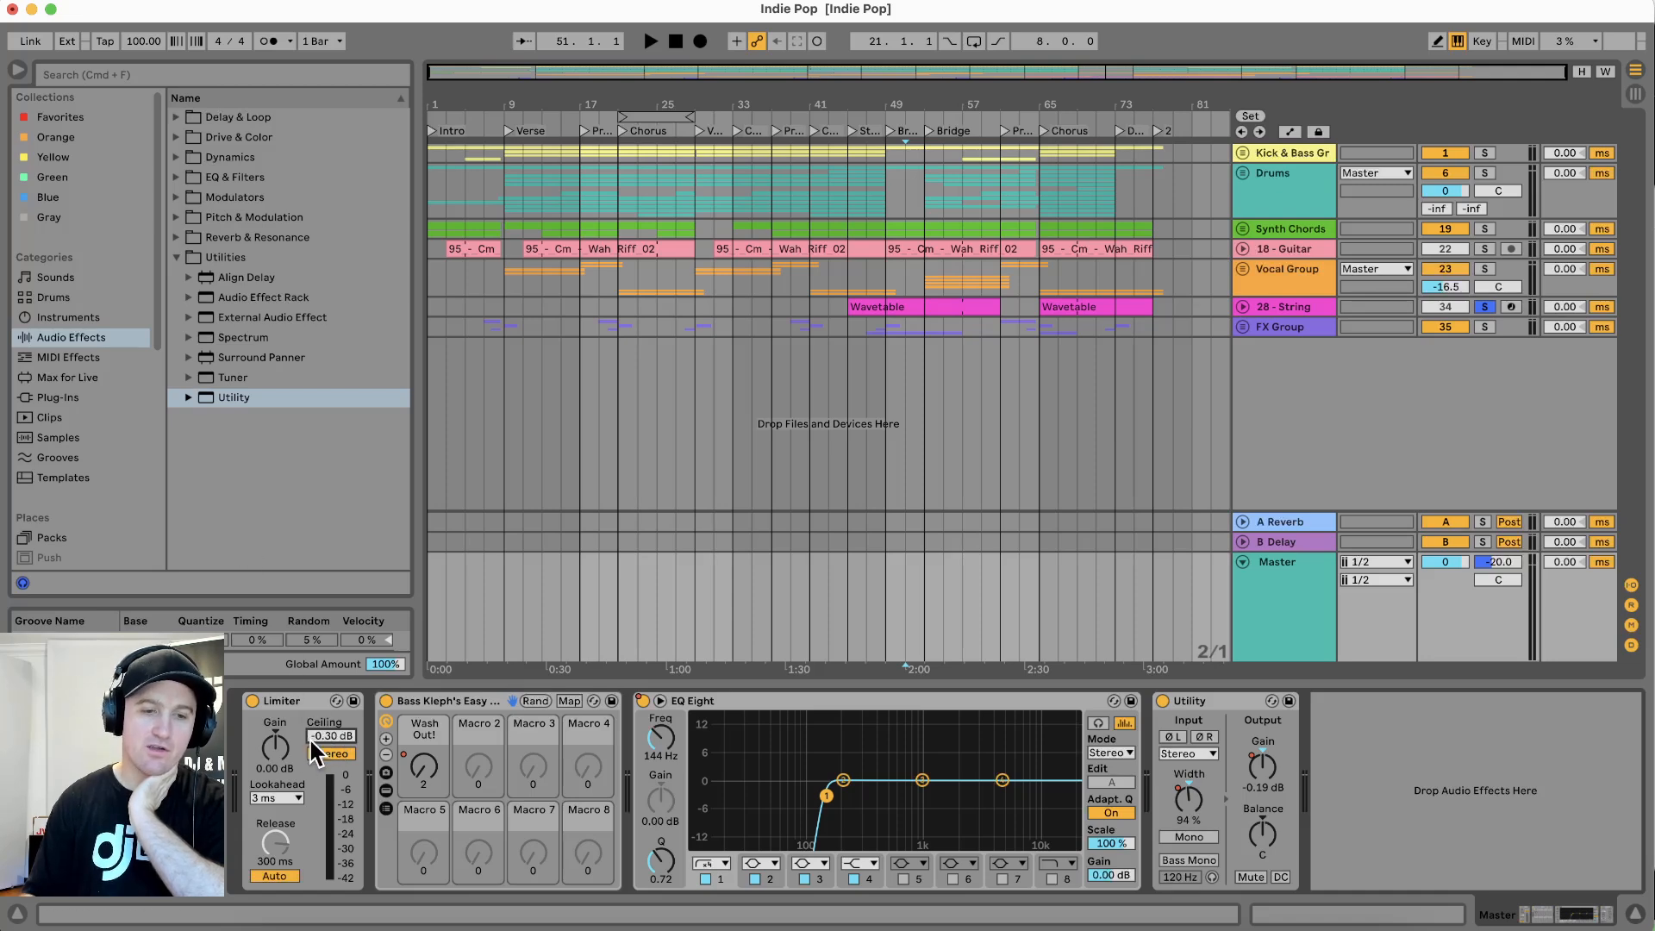
pyautogui.click(303, 704)
pyautogui.press('Delete')
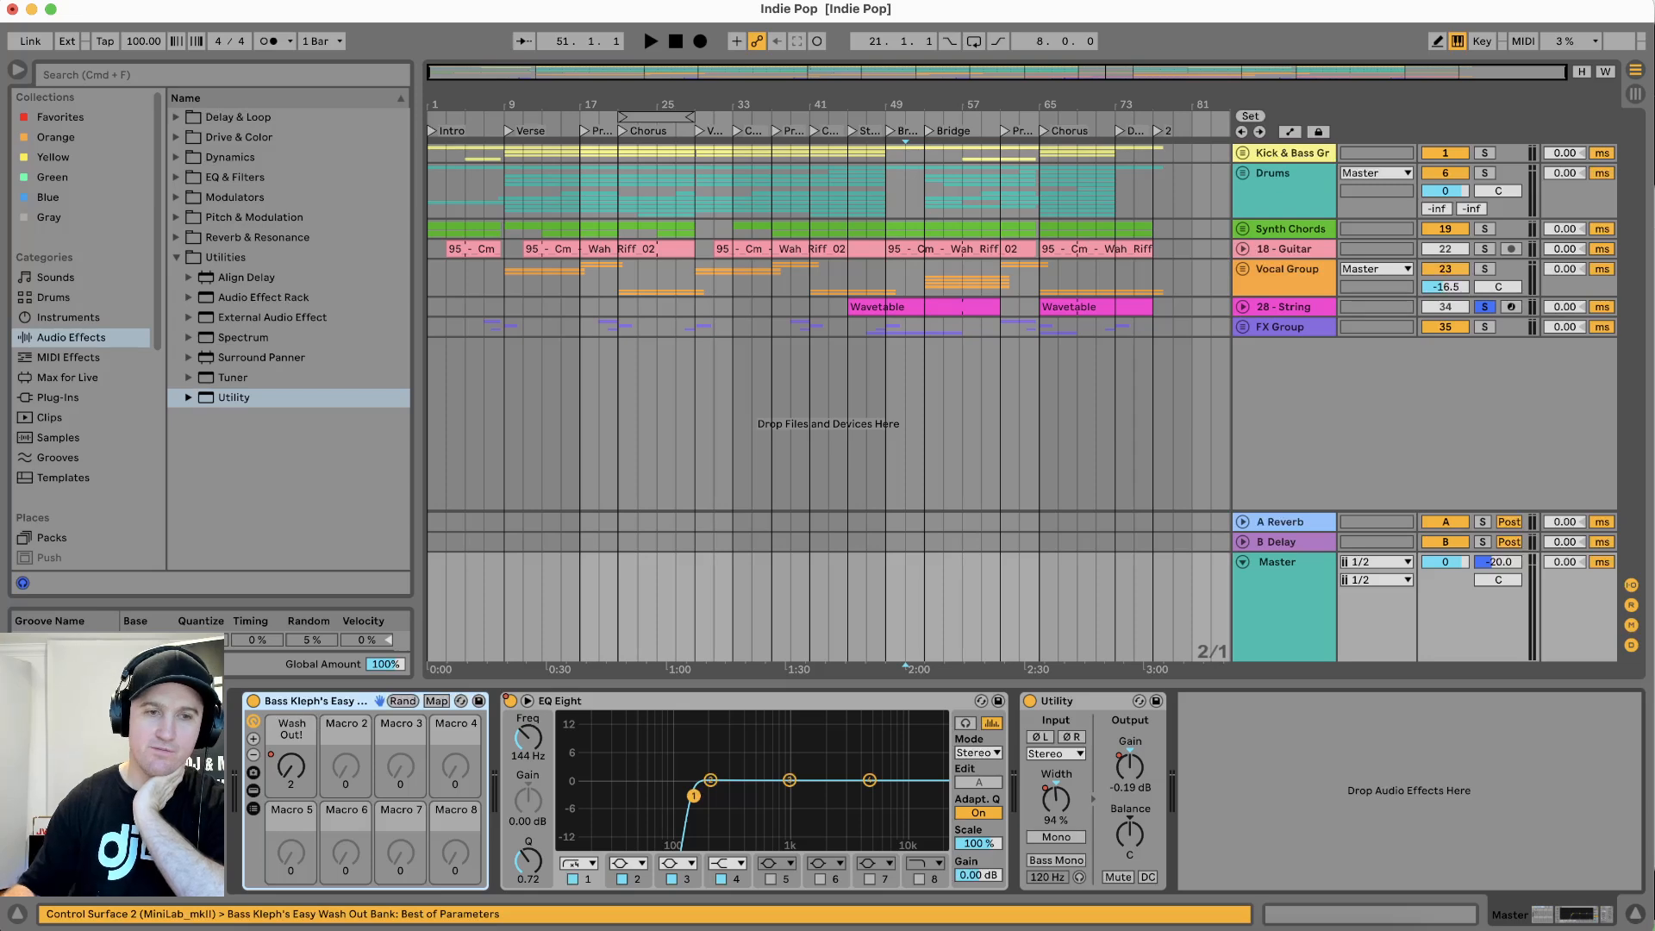
# Search the audio effects for "limiter" and add a Limiter after the Utility on the Master track
pyautogui.click(176, 82)
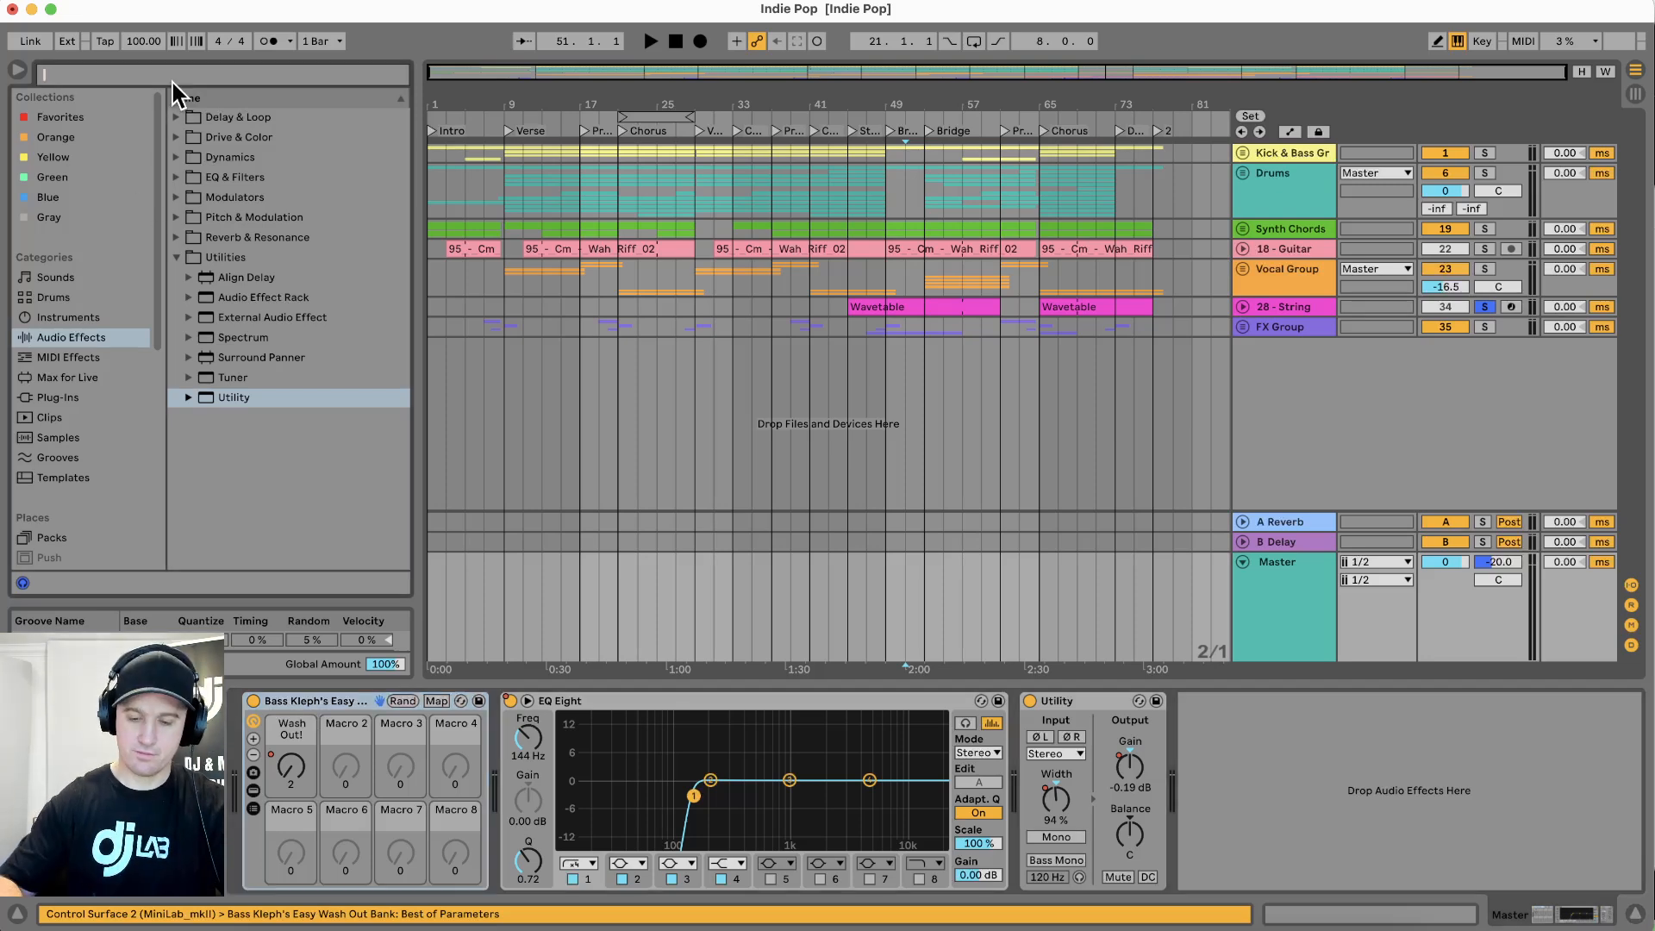
pyautogui.write('limiter')
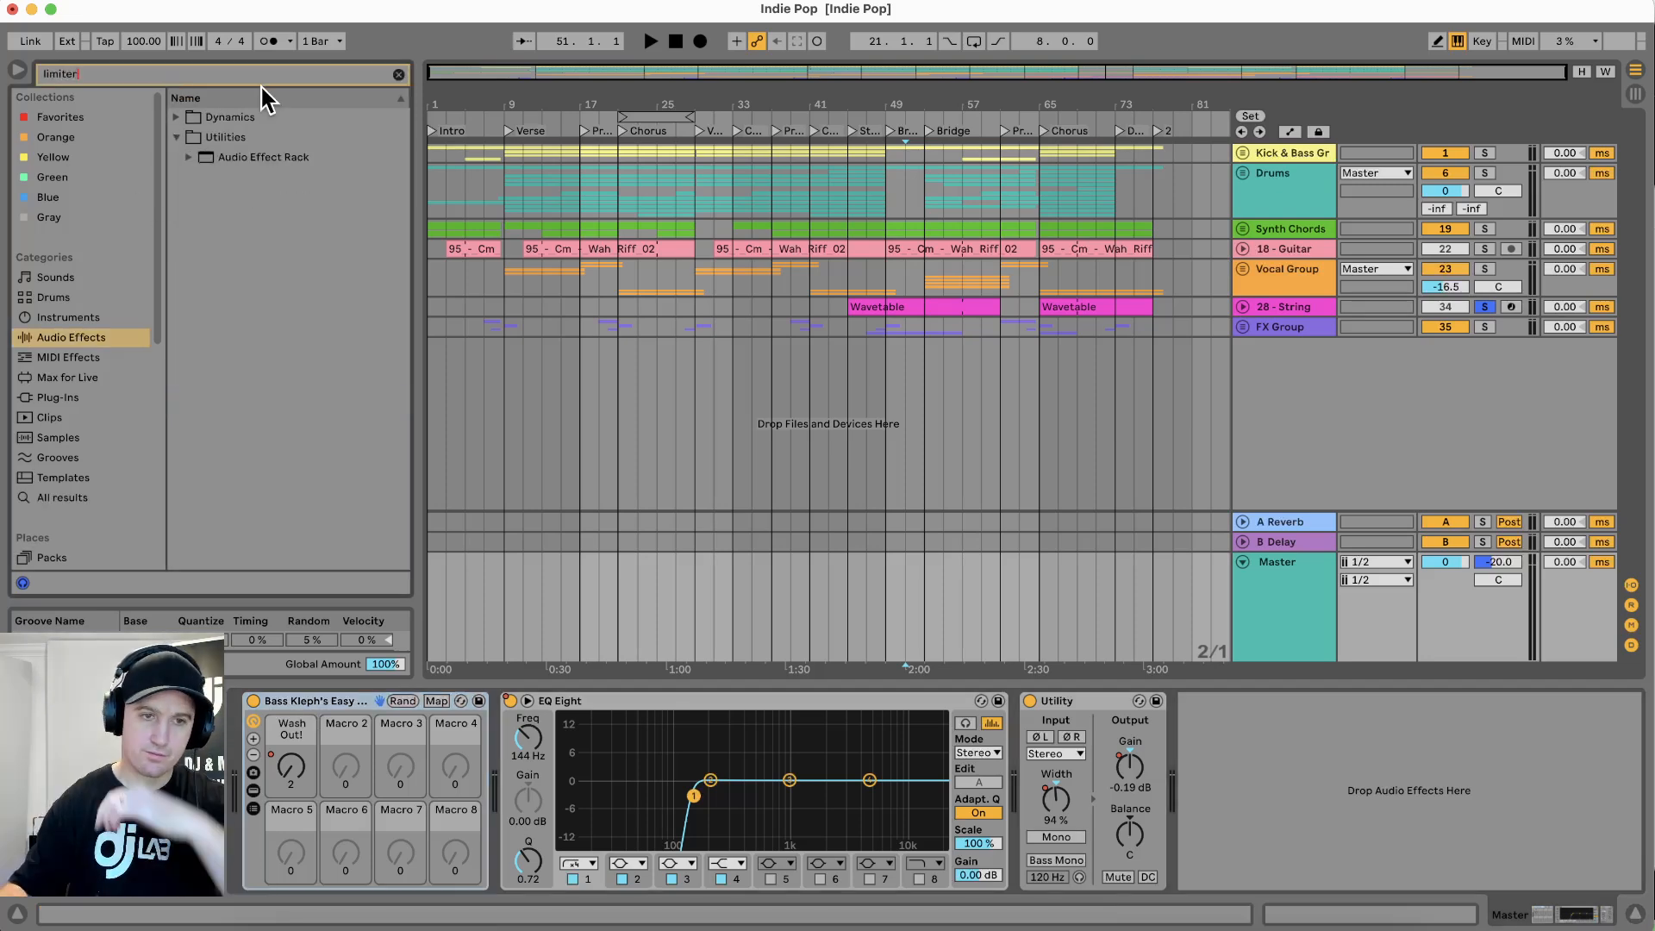
pyautogui.click(173, 117)
pyautogui.moveTo(229, 157); pyautogui.dragTo(1183, 759)
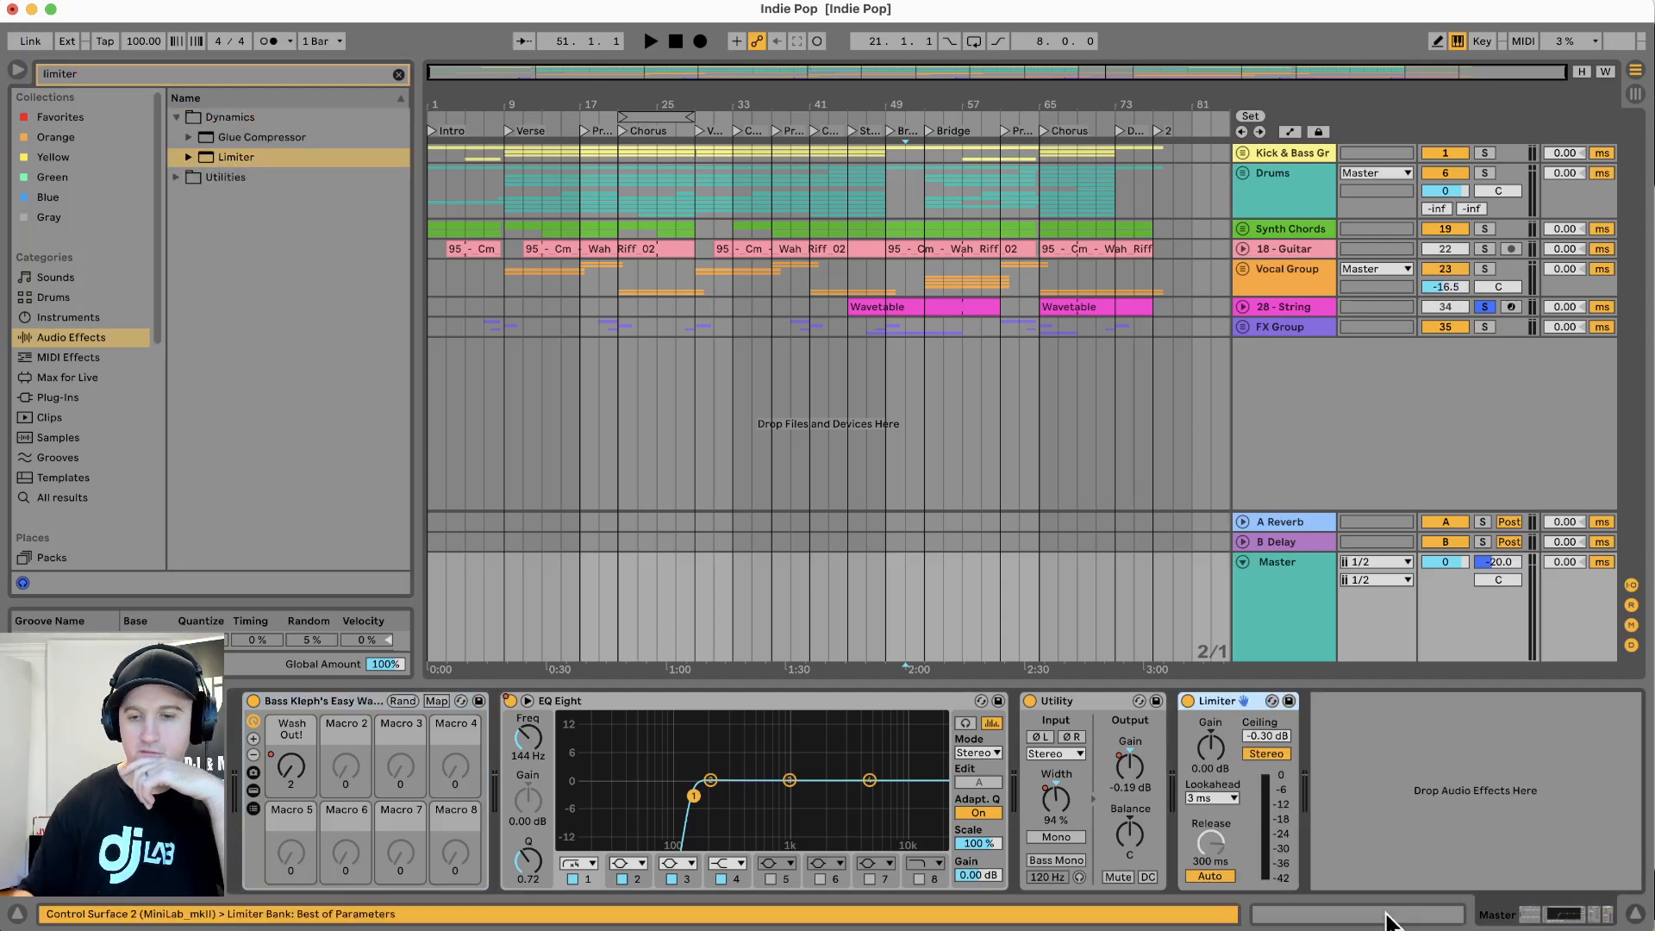
# Set the Master Limiter's Ceiling to 0 dB
pyautogui.click(1267, 737)
pyautogui.write('0')
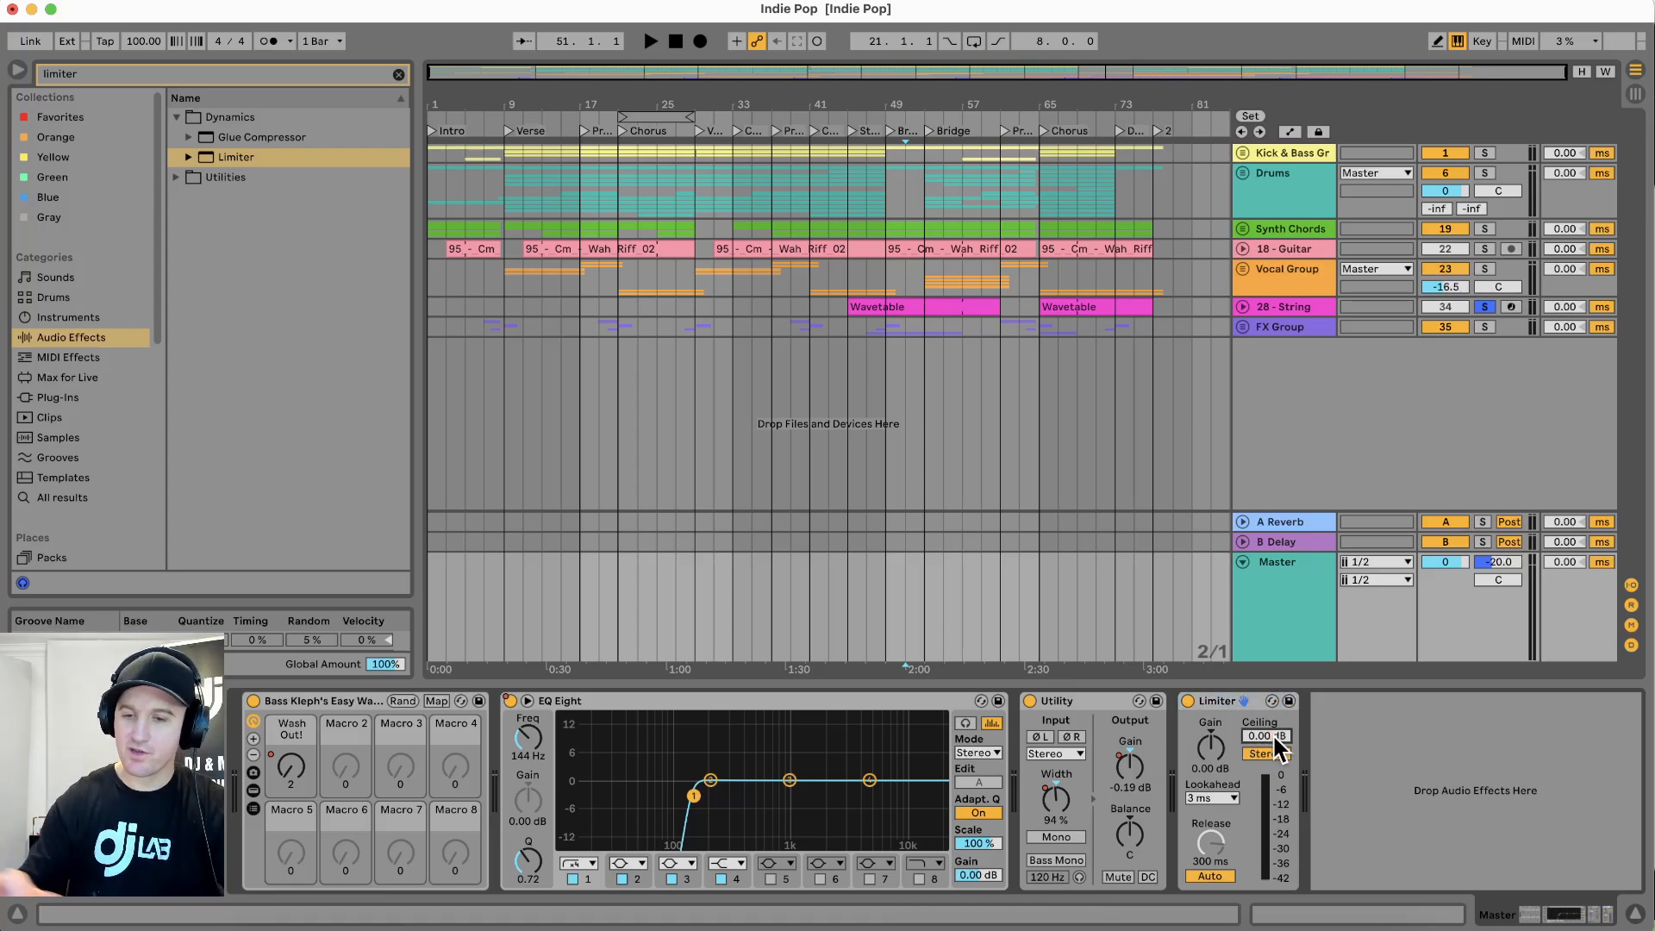
pyautogui.press('Return')
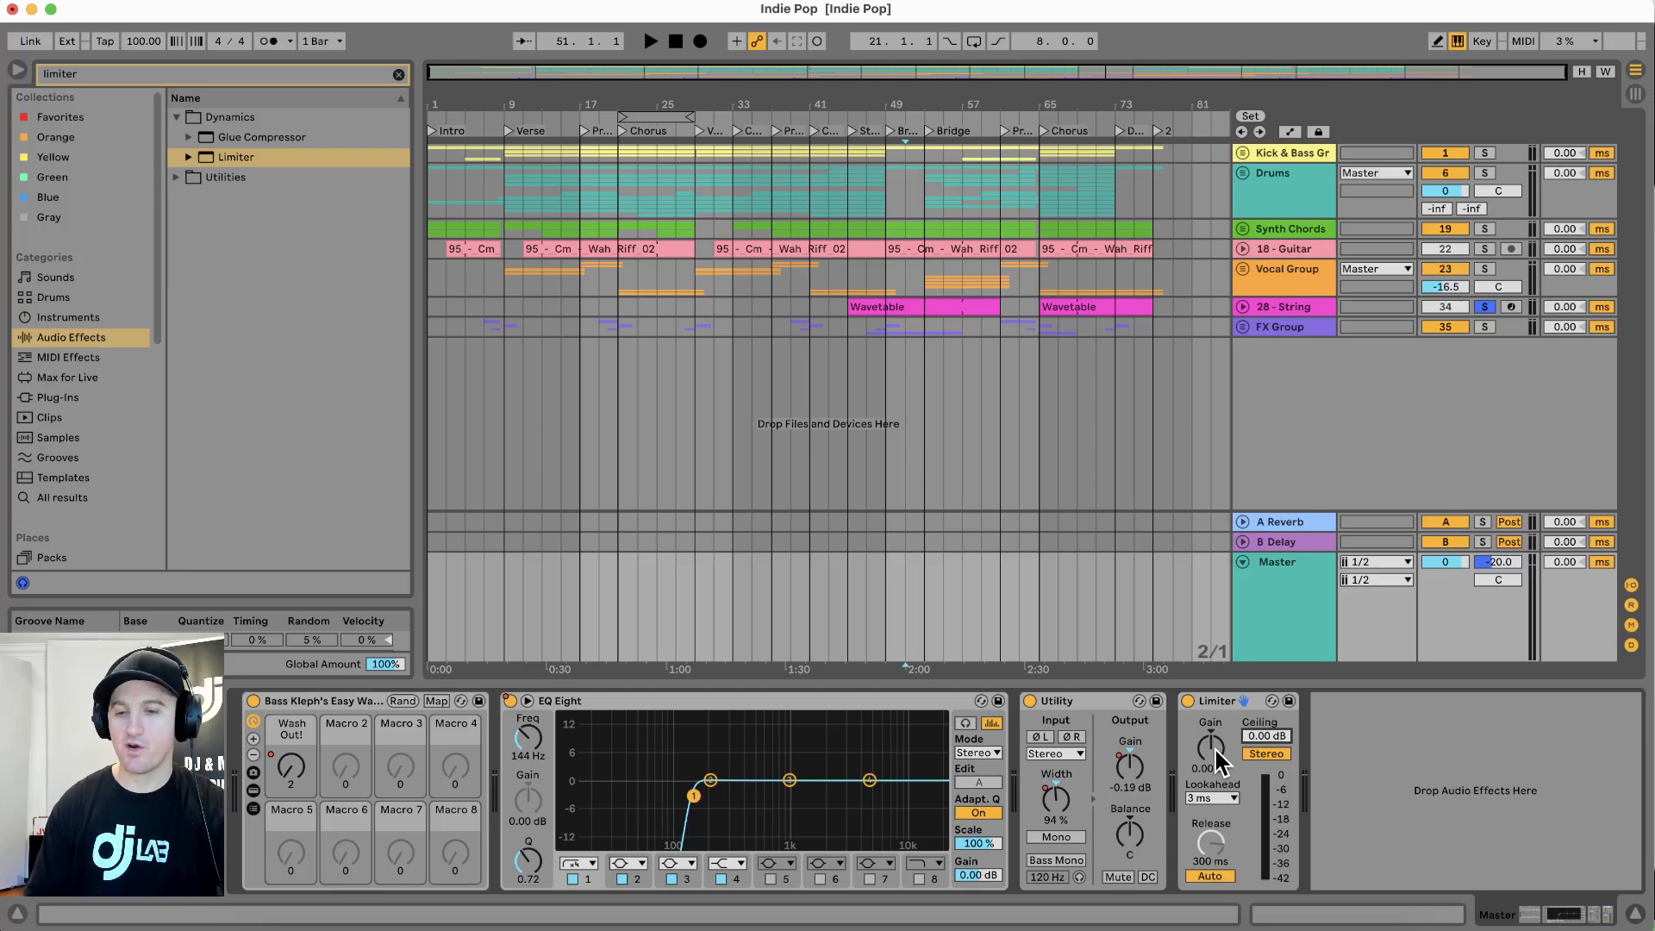
# Set the playback position to bar 41, show the Master devices again, and clear the String track's solo
pyautogui.click(823, 274)
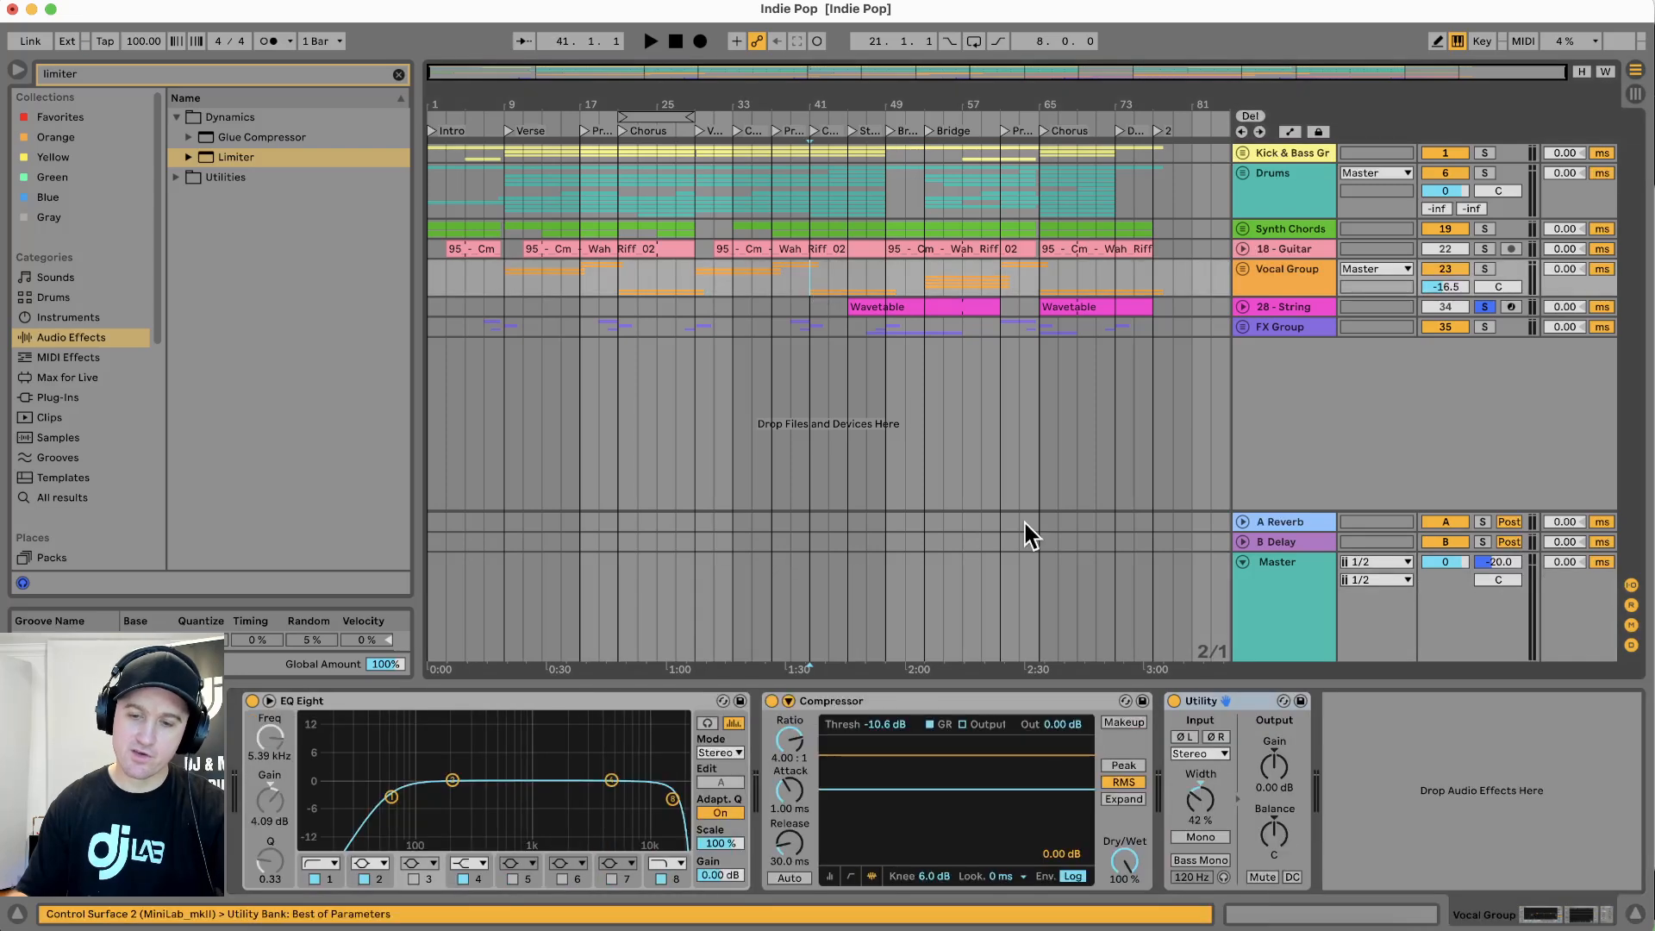
pyautogui.click(1262, 552)
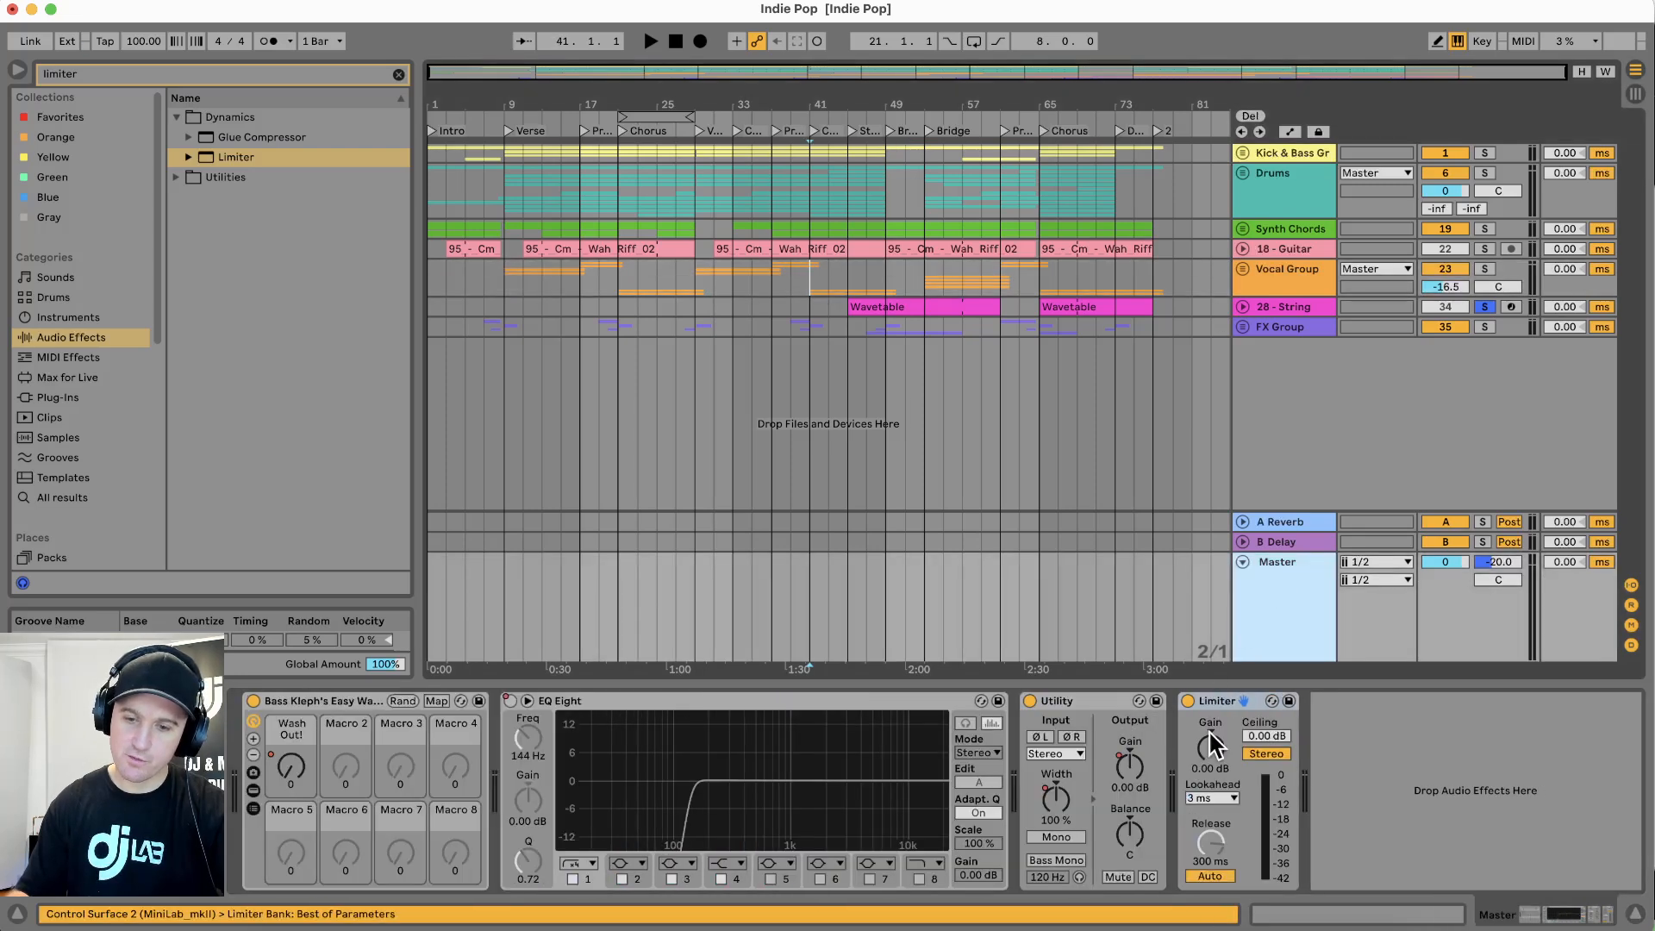
pyautogui.click(1213, 745)
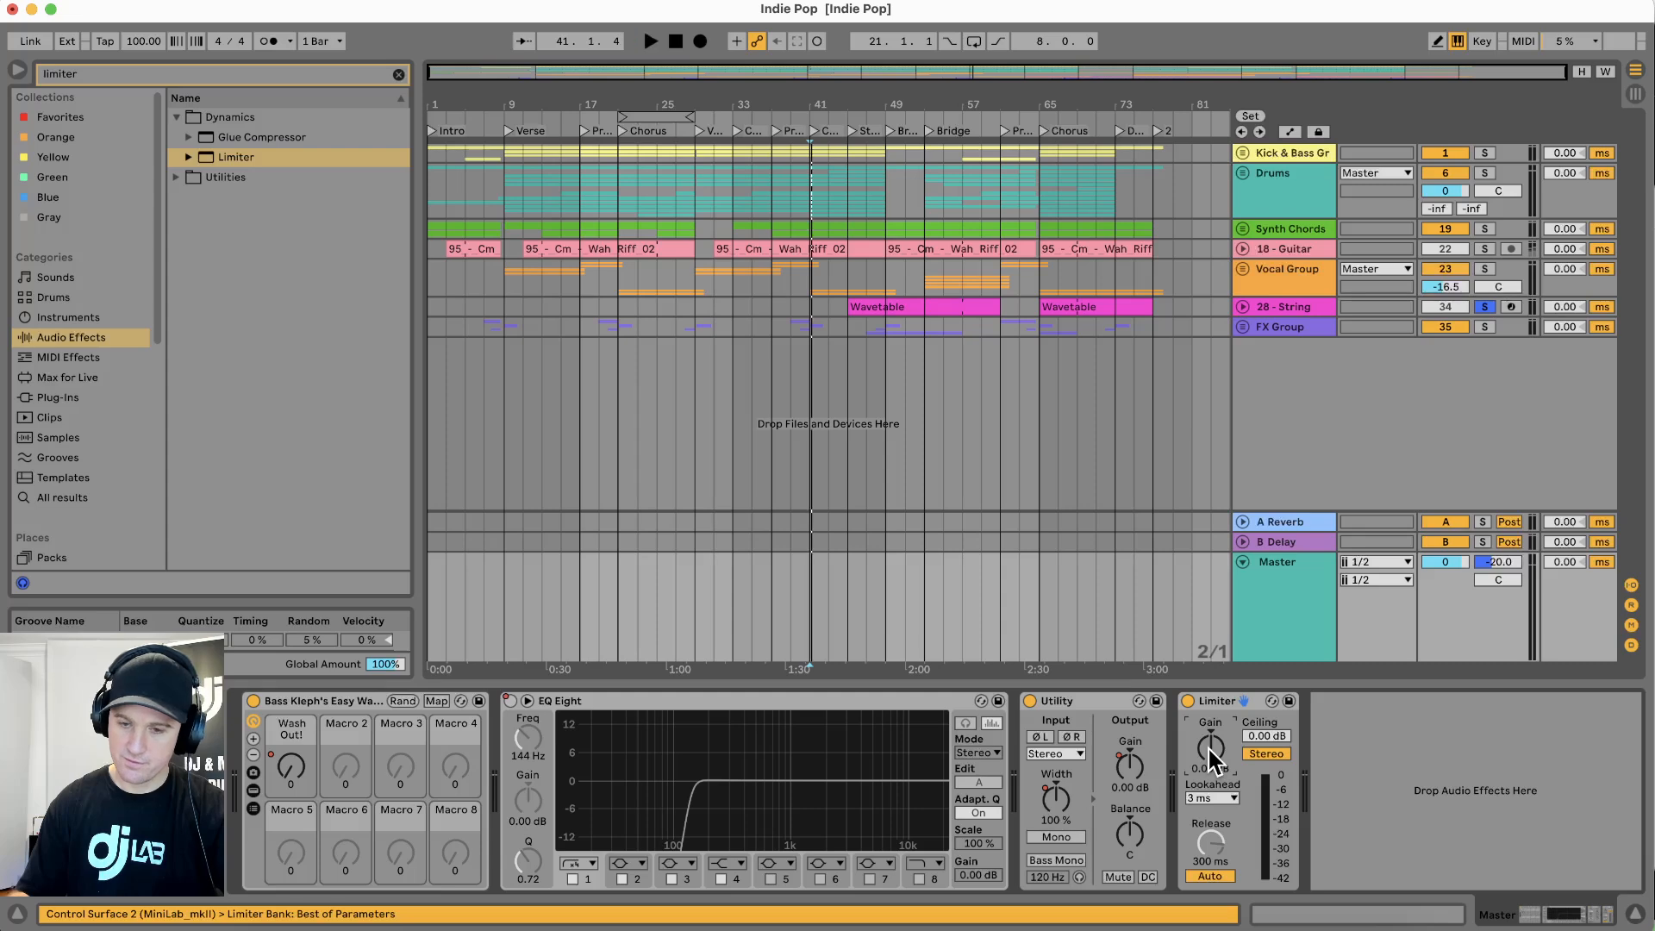
pyautogui.click(1486, 308)
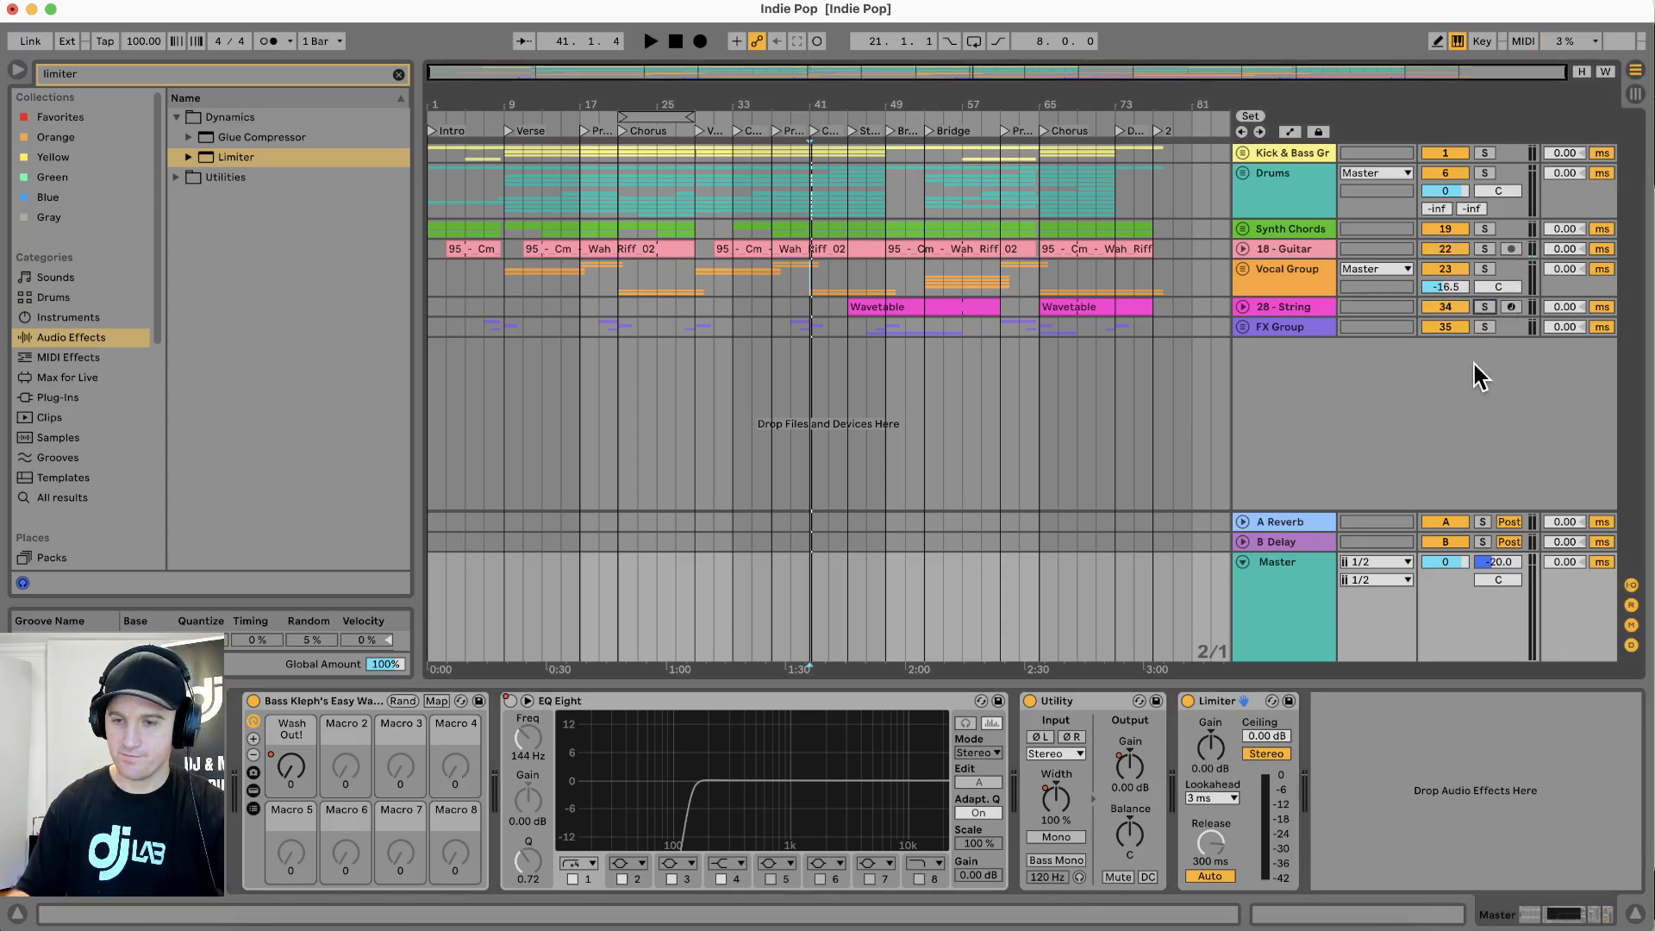
# Raise the Master Limiter's Gain to 8 dB and audition the full mix from bar 41
pyautogui.press('space')
pyautogui.moveTo(1212, 749); pyautogui.dragTo(1221, 738)
pyautogui.press('space')
pyautogui.press('space')
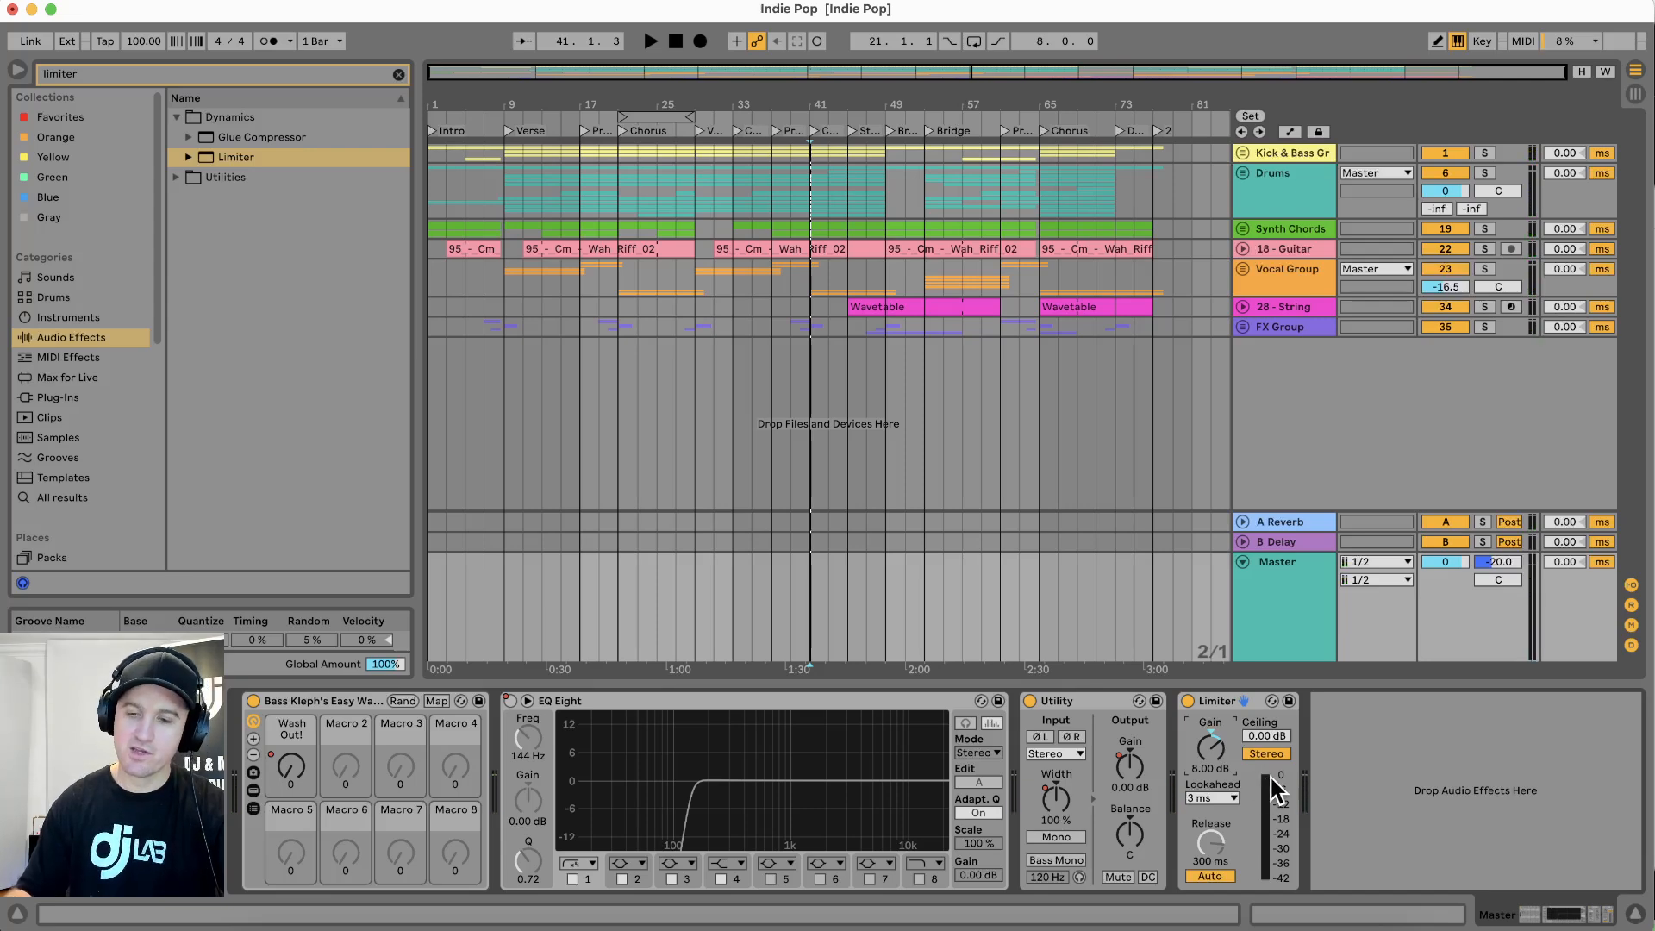
pyautogui.press('space')
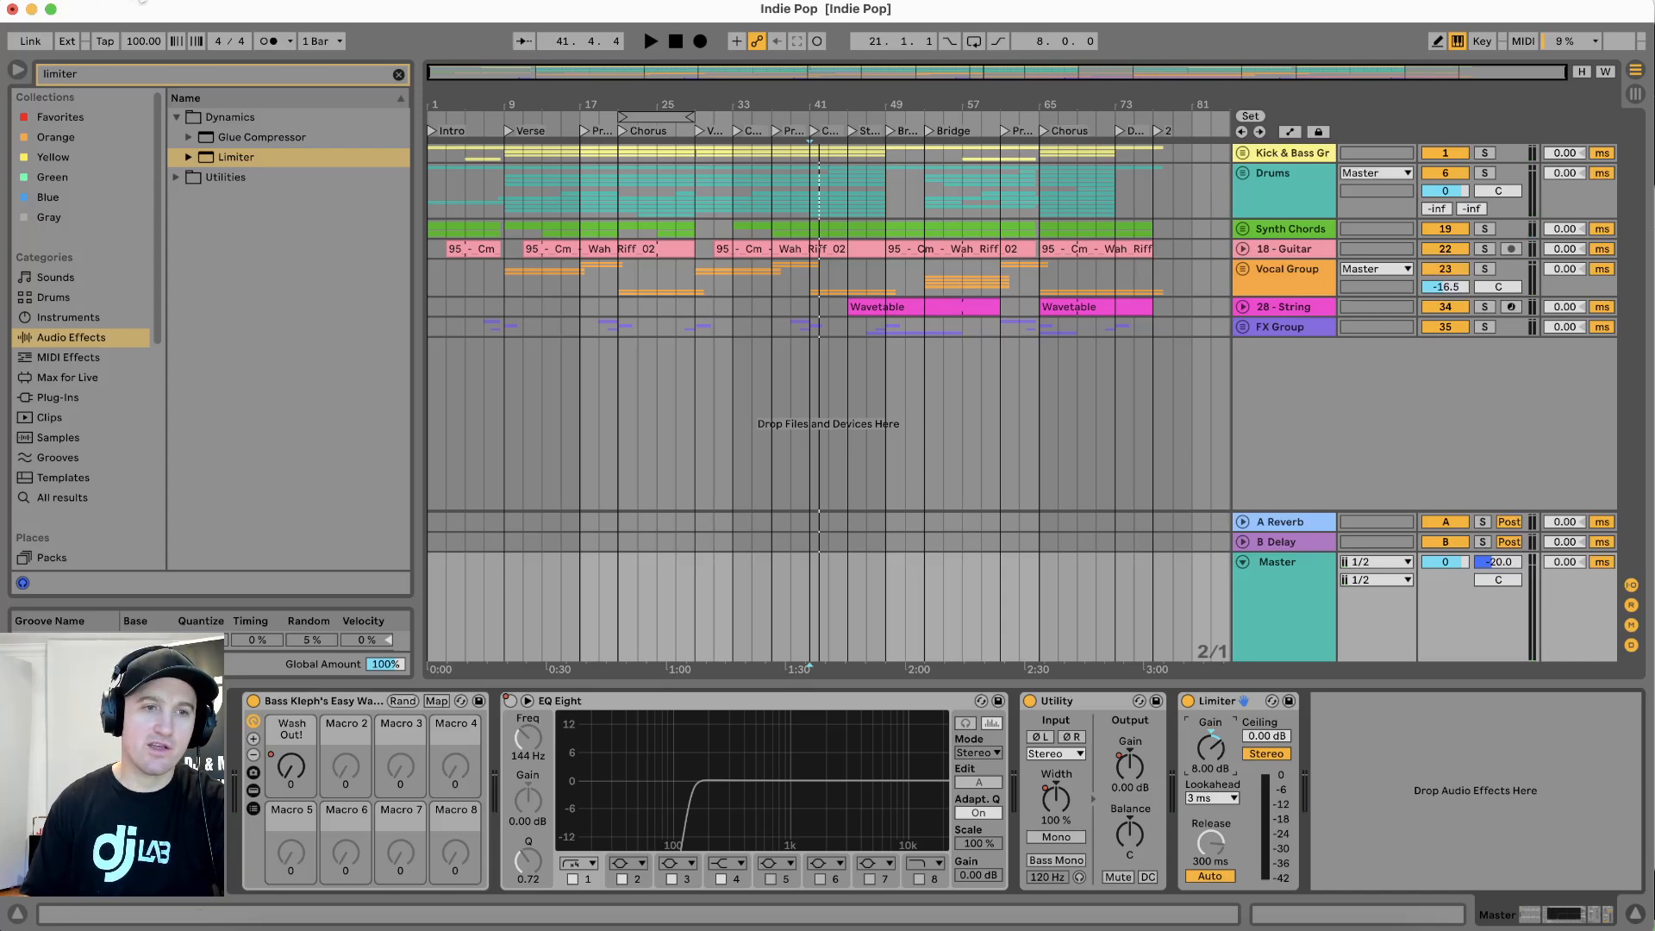
# Open the audio/video export settings for the Live Set
pyautogui.click(109, 0)
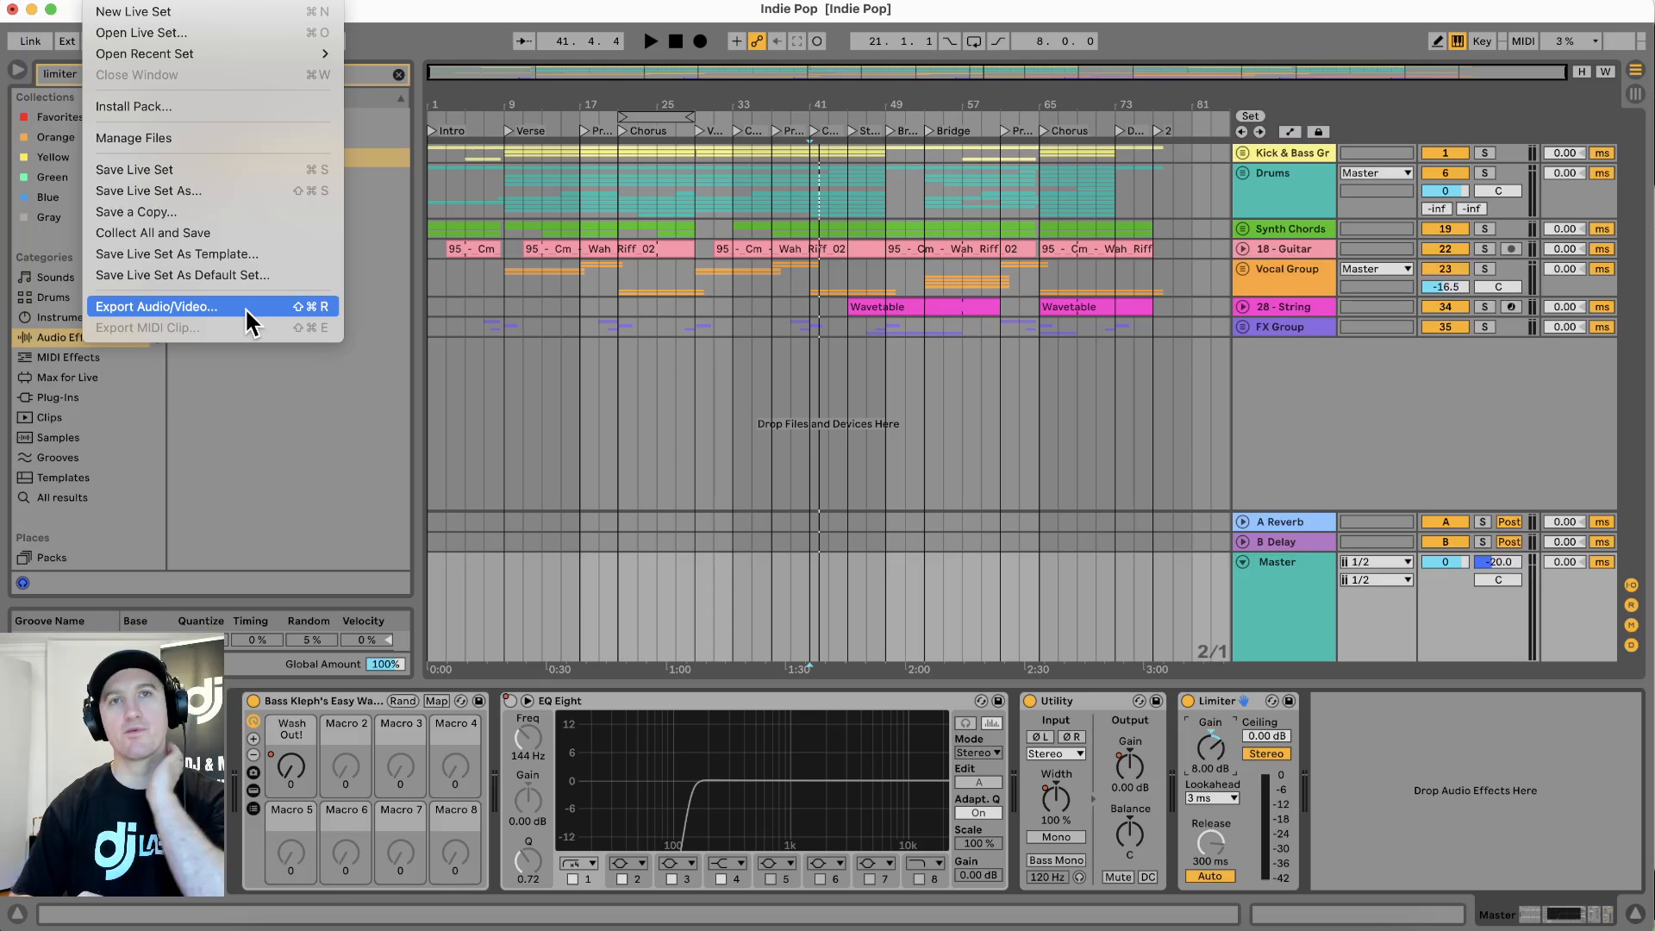
pyautogui.click(247, 309)
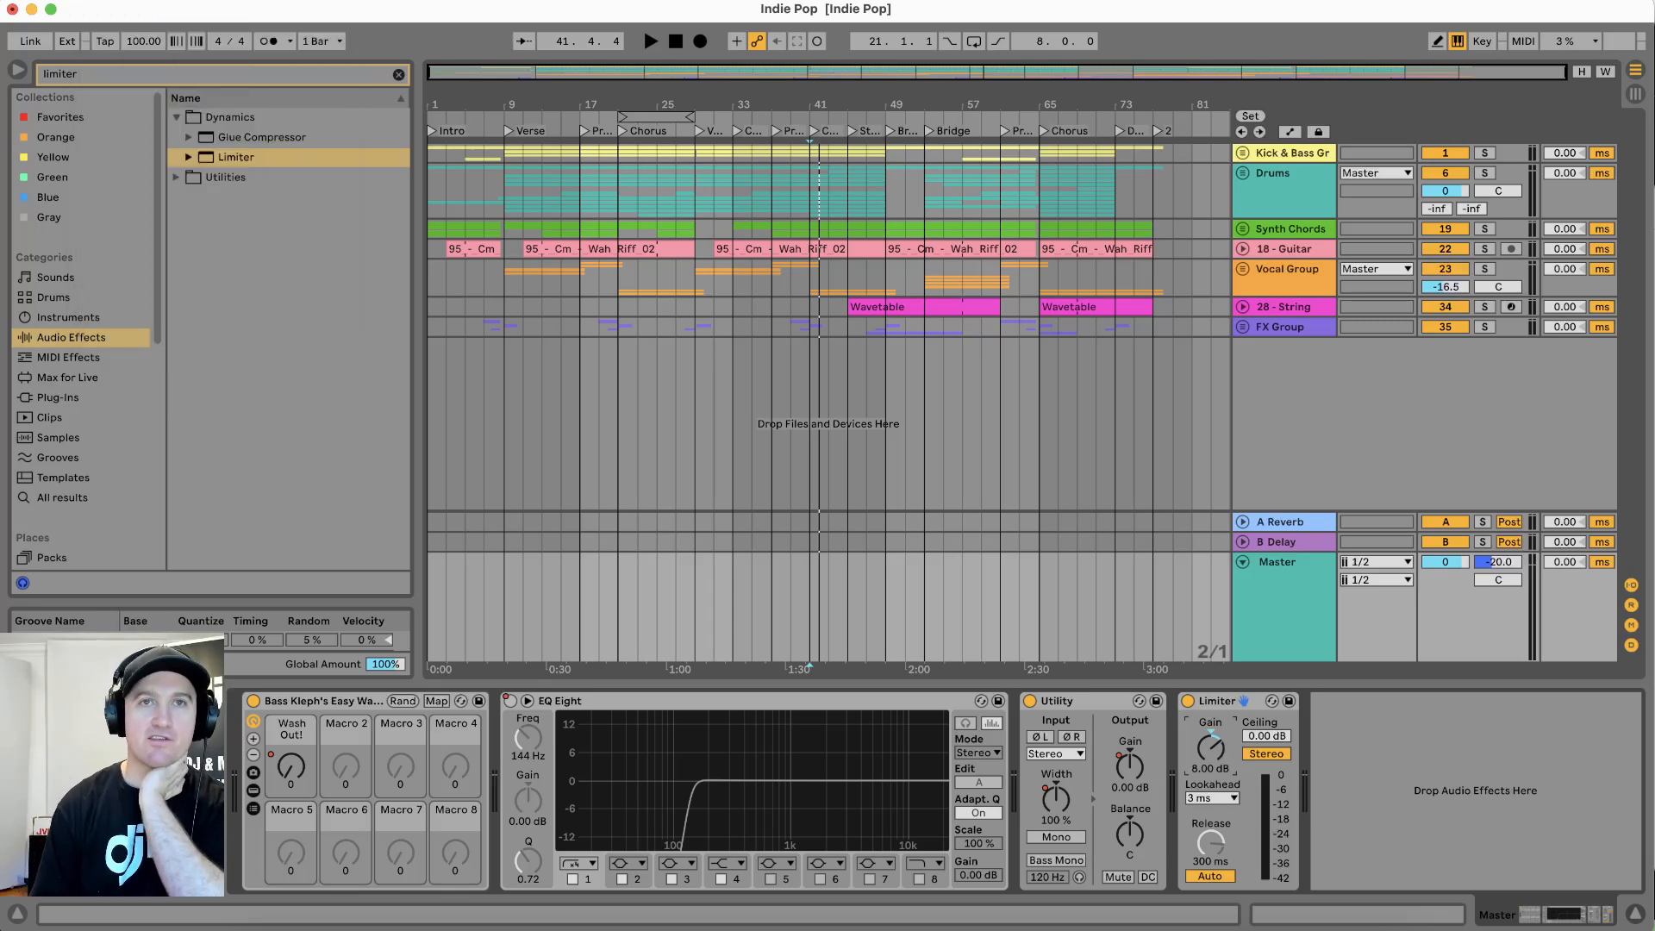